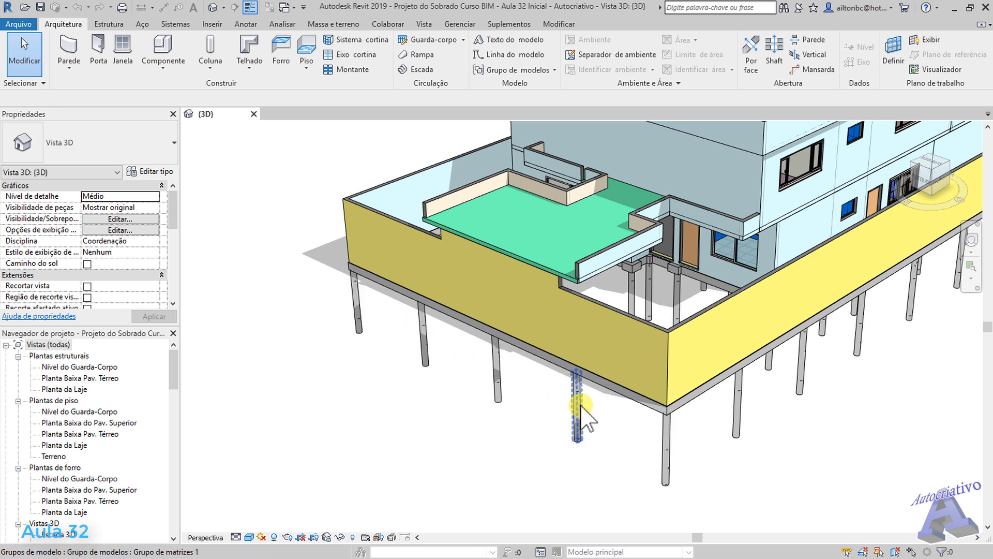
Open the structural plan Planta Baixa Pav. Térreo at the corner pile where axes A and 1 meet
{"action": "double_click", "coordinate": [101, 380]}
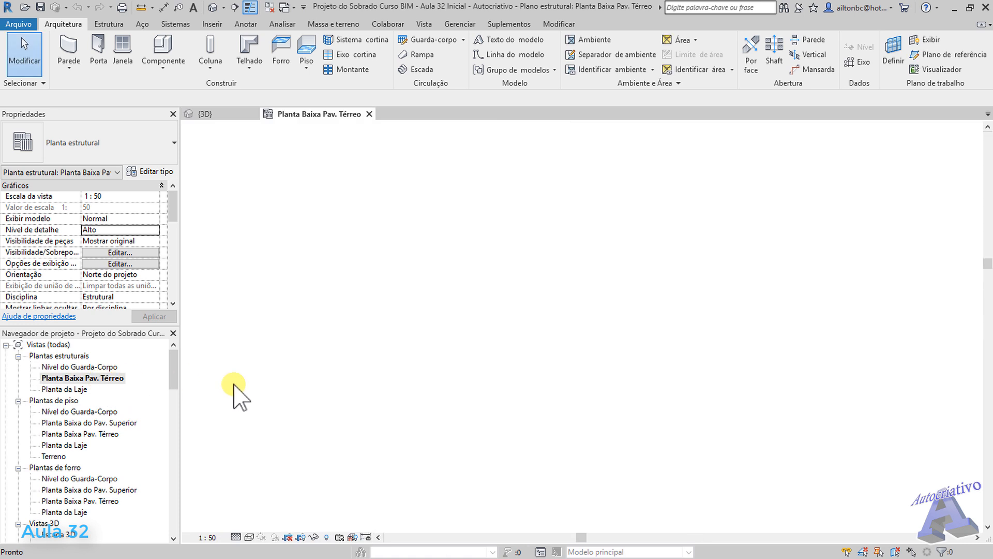
{"action": "scroll", "coordinate": [495, 258], "scroll_direction": "up", "scroll_amount": 6}
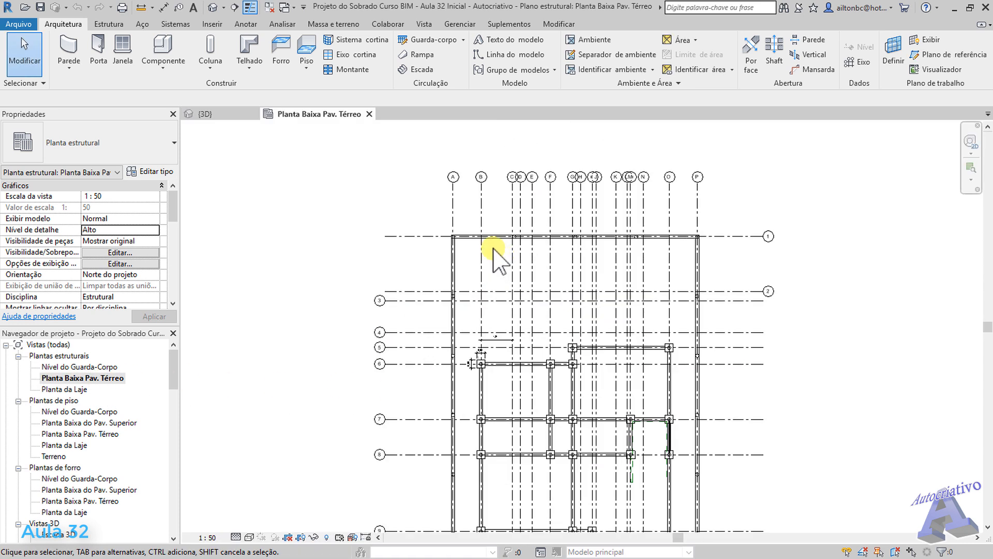
{"action": "middle_click_drag", "start_coordinate": [510, 261], "coordinate": [443, 310]}
{"action": "scroll", "coordinate": [310, 274], "scroll_direction": "up", "scroll_amount": 5}
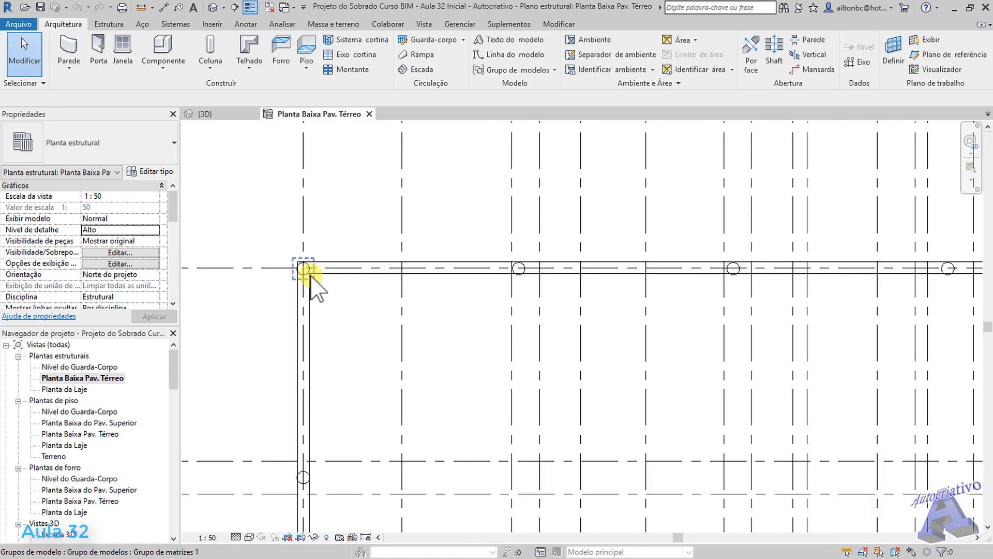
{"action": "middle_click_drag", "start_coordinate": [333, 287], "coordinate": [394, 279]}
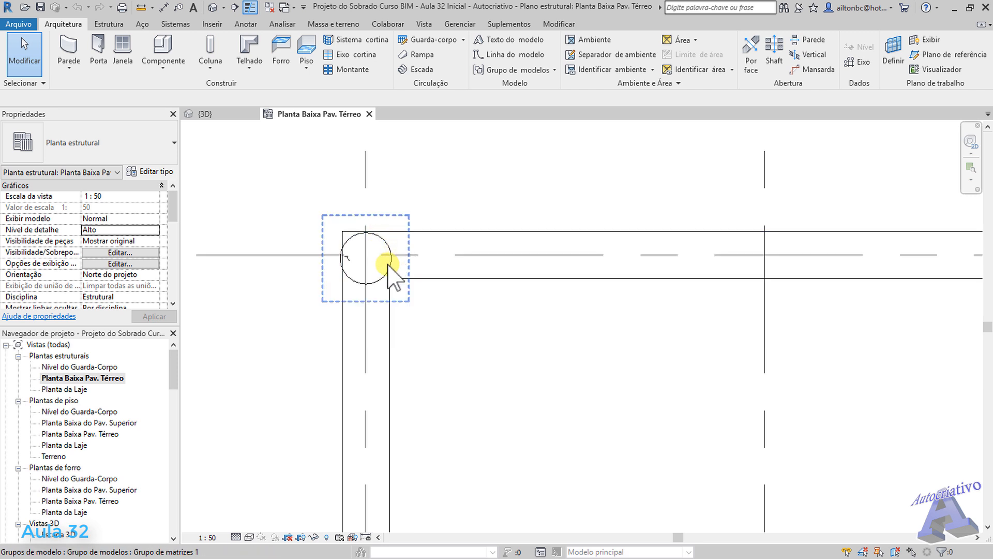
{"action": "scroll", "coordinate": [398, 274], "scroll_direction": "down", "scroll_amount": 2}
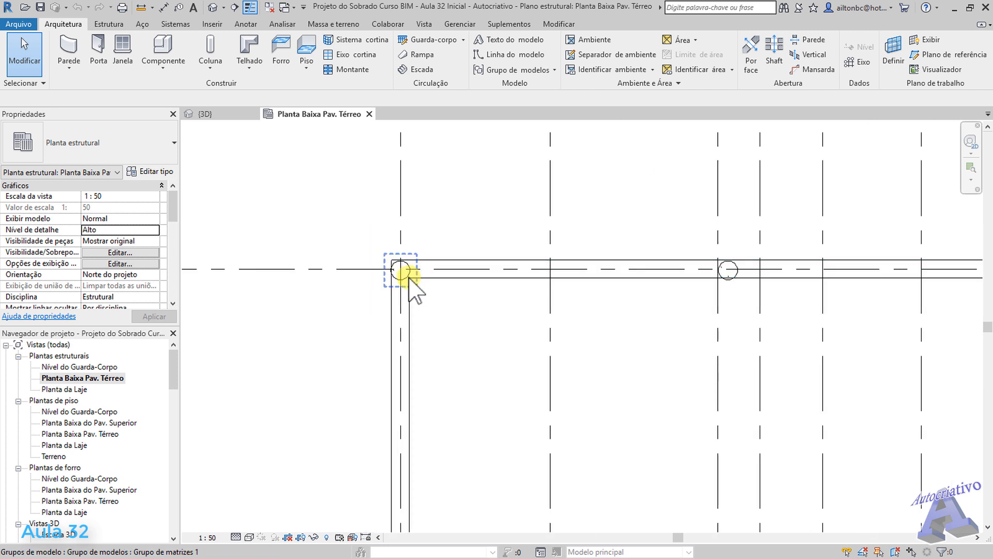
Copy the corner pile group at axes A and 1 upward along axis A, outside the wall foundation
{"action": "left_click", "coordinate": [405, 274]}
{"action": "scroll", "coordinate": [406, 269], "scroll_direction": "down", "scroll_amount": 1}
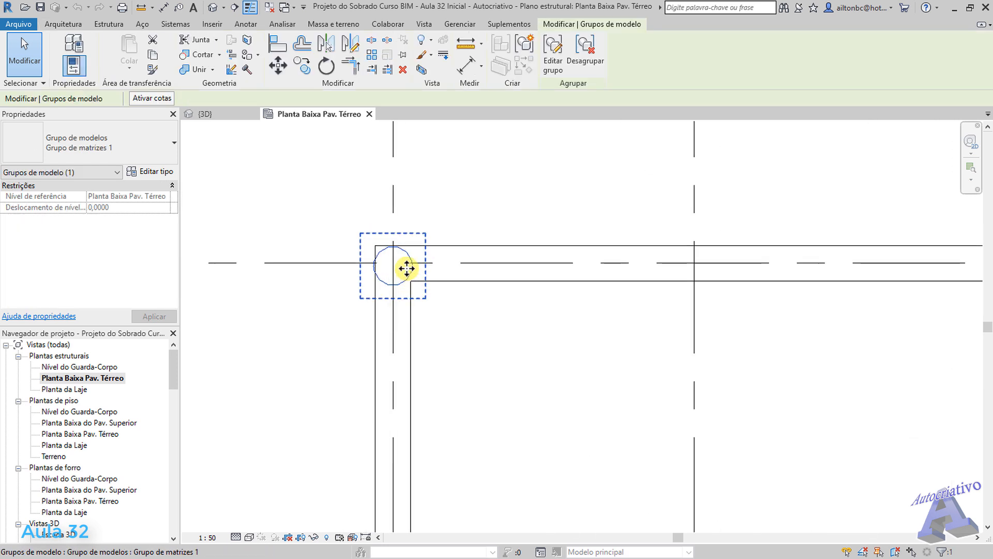
{"action": "left_click", "coordinate": [304, 66]}
{"action": "left_click", "coordinate": [393, 243]}
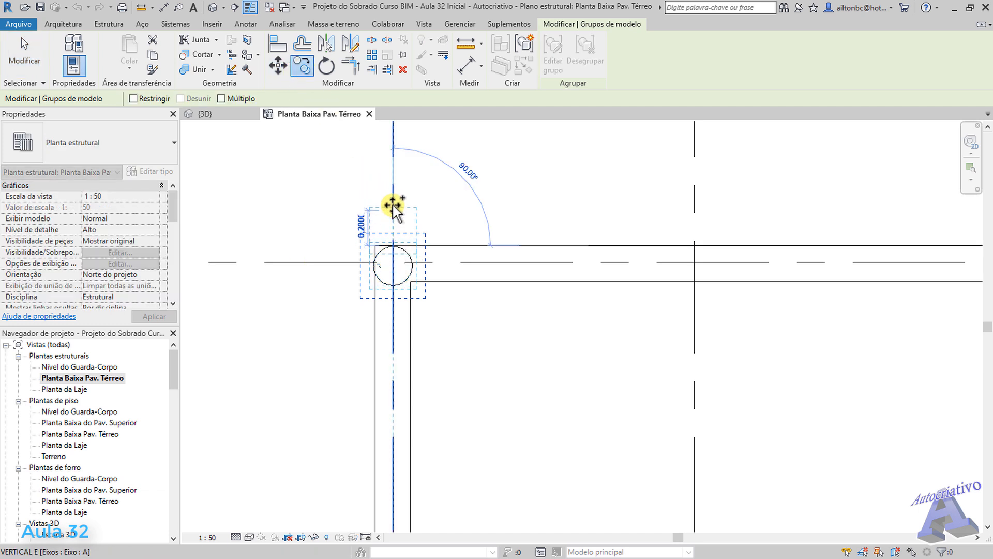
{"action": "middle_click_drag", "start_coordinate": [393, 178], "coordinate": [379, 300]}
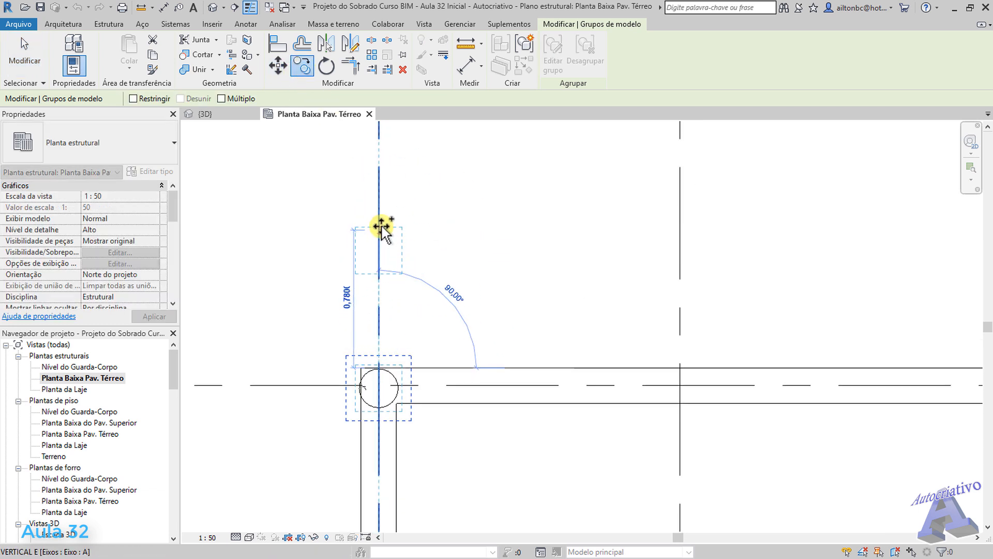
{"action": "left_click", "coordinate": [381, 205]}
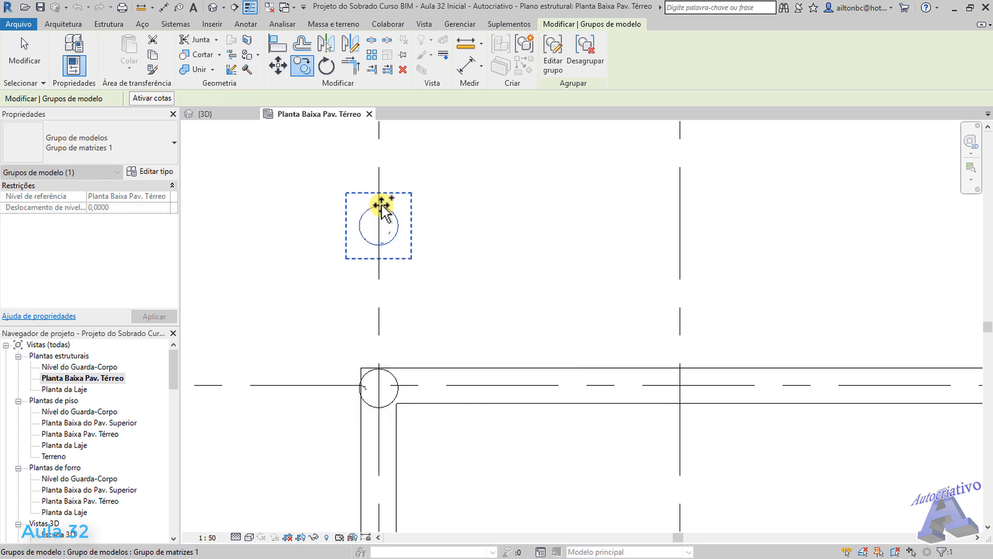
{"action": "left_click", "coordinate": [444, 238]}
Create a grouped linear array of 6 from the copied pile, placing the last member horizontally on axis P
{"action": "scroll", "coordinate": [444, 238], "scroll_direction": "down", "scroll_amount": 4}
{"action": "middle_click_drag", "start_coordinate": [520, 251], "coordinate": [436, 261]}
{"action": "left_click", "coordinate": [337, 246]}
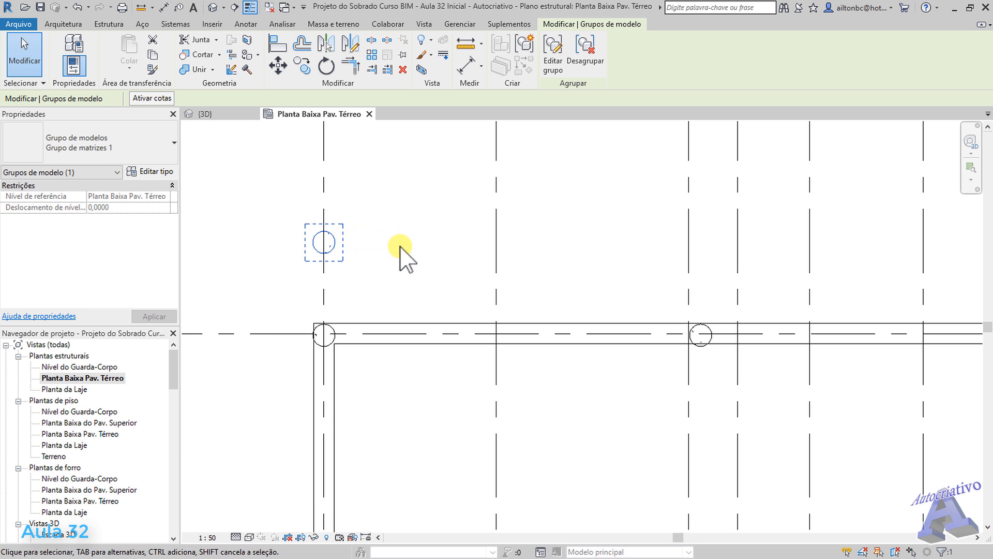
{"action": "left_click", "coordinate": [372, 54]}
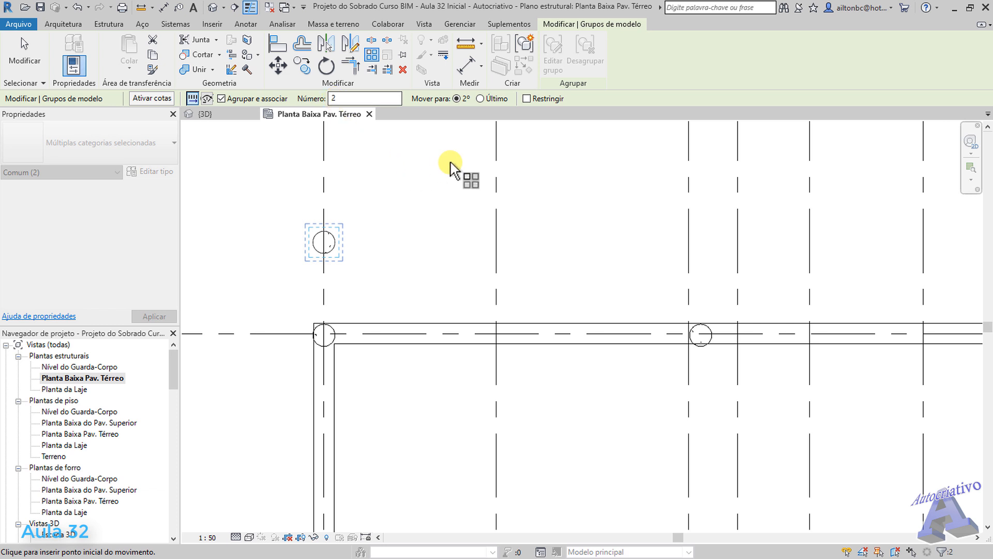
{"action": "left_click", "coordinate": [480, 98]}
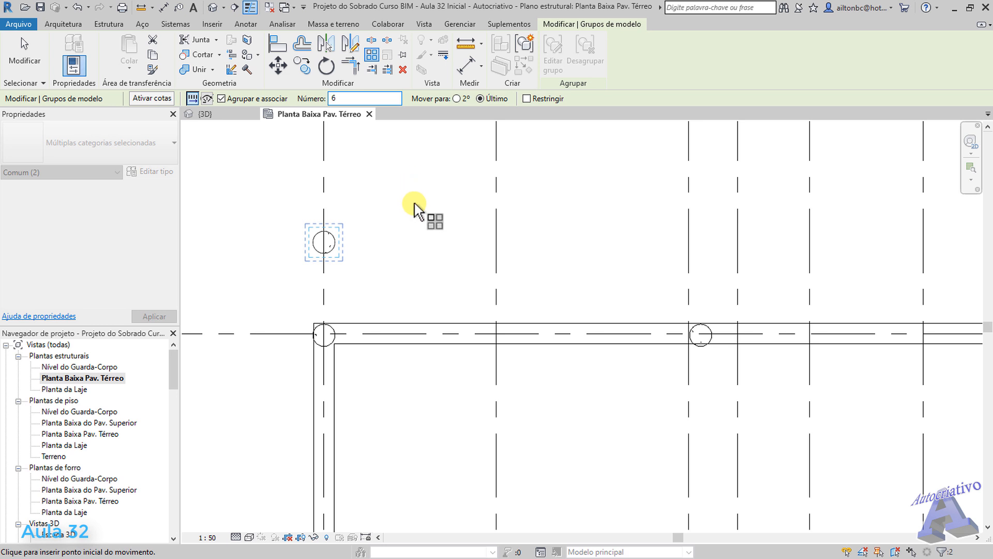
{"action": "scroll", "coordinate": [415, 217], "scroll_direction": "down", "scroll_amount": 4}
{"action": "scroll", "coordinate": [331, 246], "scroll_direction": "up", "scroll_amount": 5}
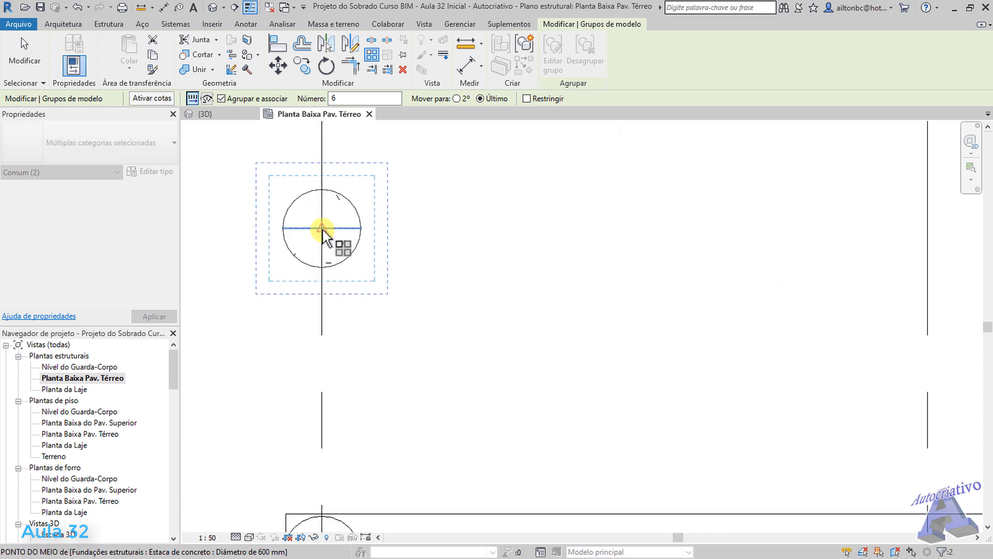
{"action": "left_click", "coordinate": [321, 227]}
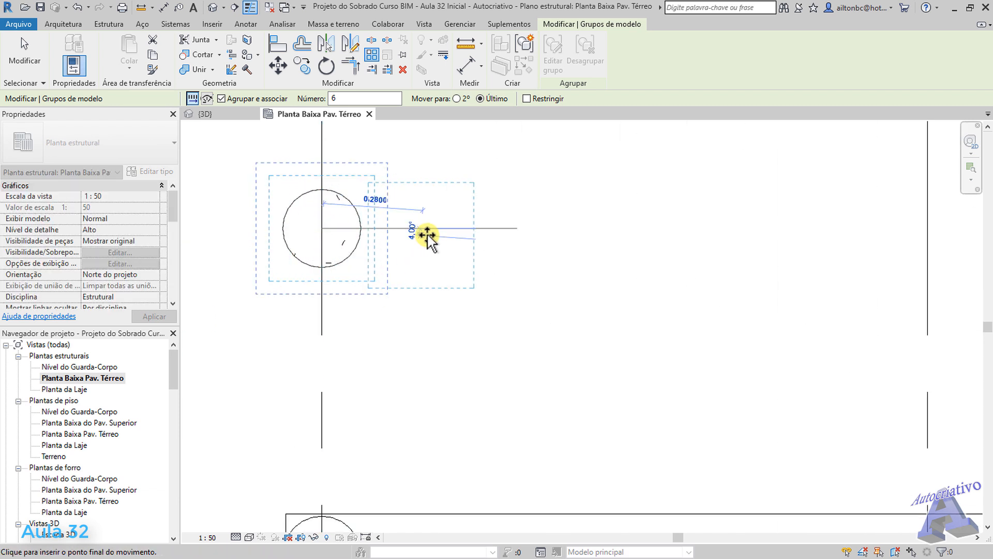
{"action": "scroll", "coordinate": [445, 233], "scroll_direction": "down", "scroll_amount": 5}
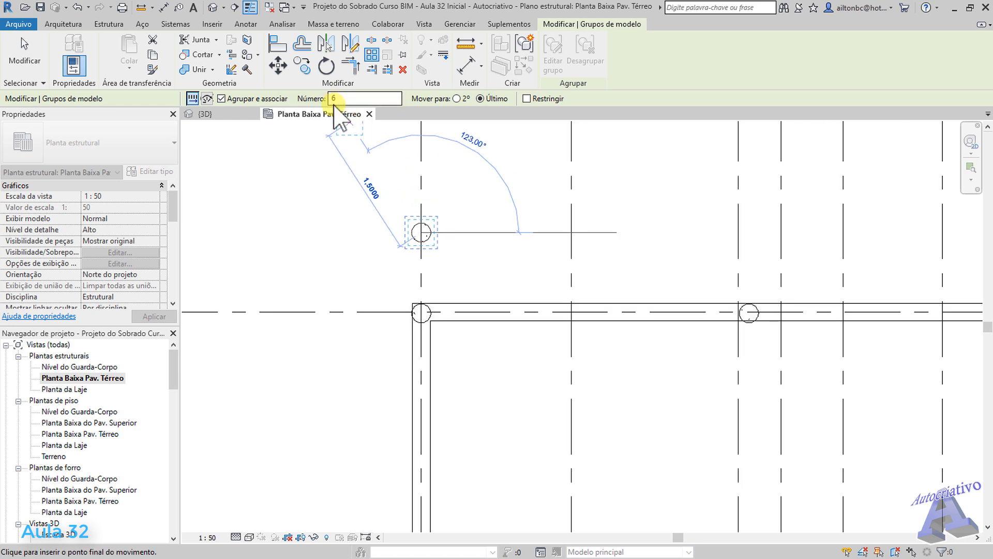
{"action": "scroll", "coordinate": [594, 236], "scroll_direction": "down", "scroll_amount": 4}
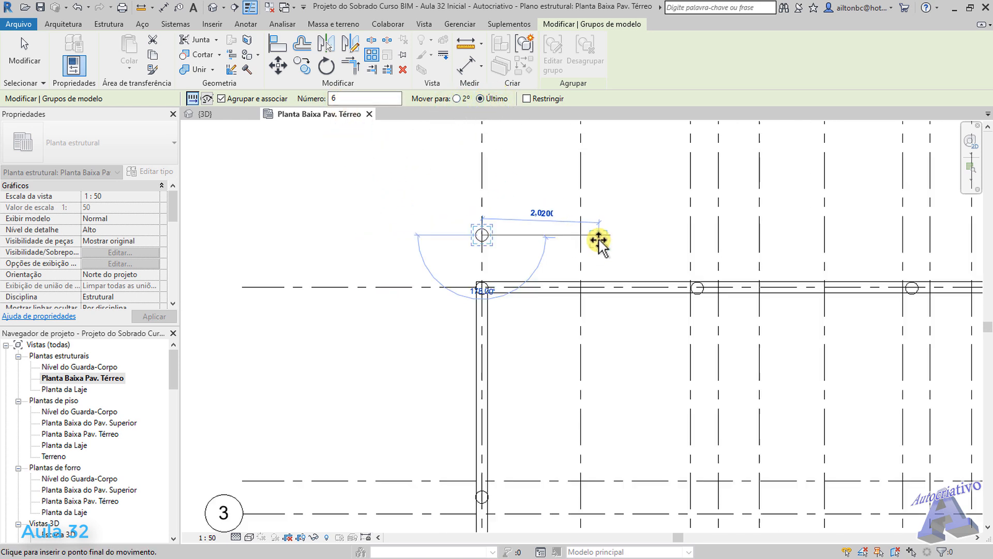
{"action": "middle_click_drag", "start_coordinate": [692, 238], "coordinate": [457, 215]}
{"action": "scroll", "coordinate": [742, 207], "scroll_direction": "up", "scroll_amount": 4}
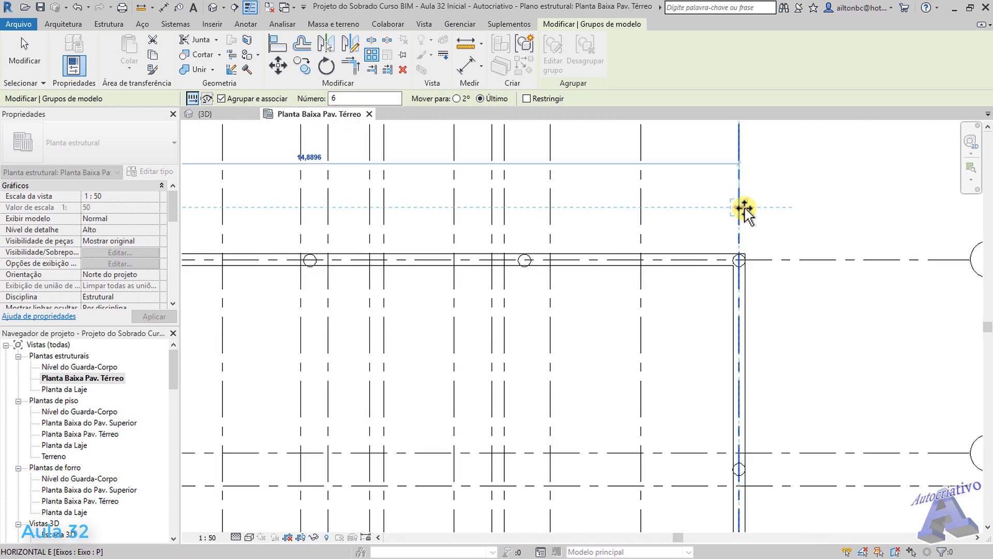
{"action": "left_click", "coordinate": [735, 208]}
{"action": "scroll", "coordinate": [687, 222], "scroll_direction": "down", "scroll_amount": 5}
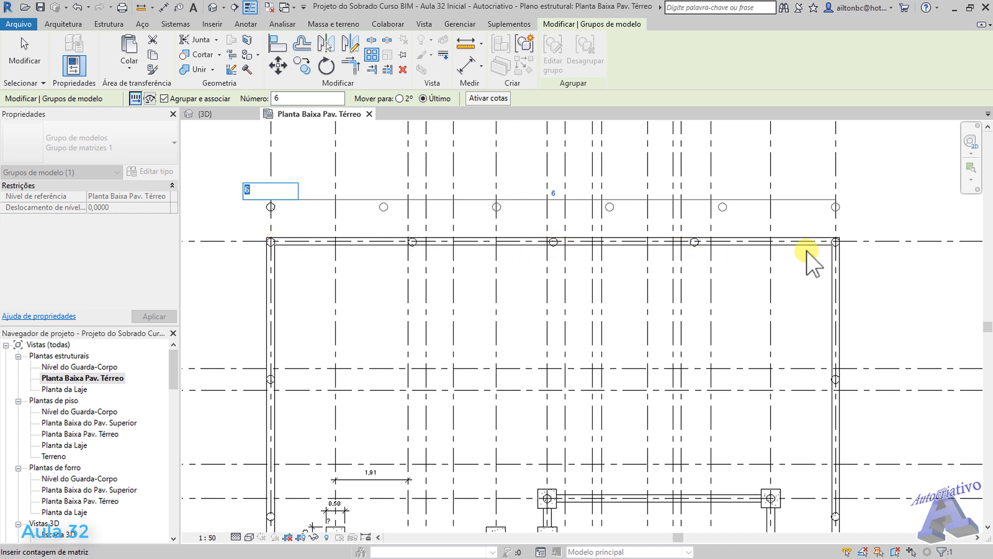
{"action": "key", "text": "Return"}
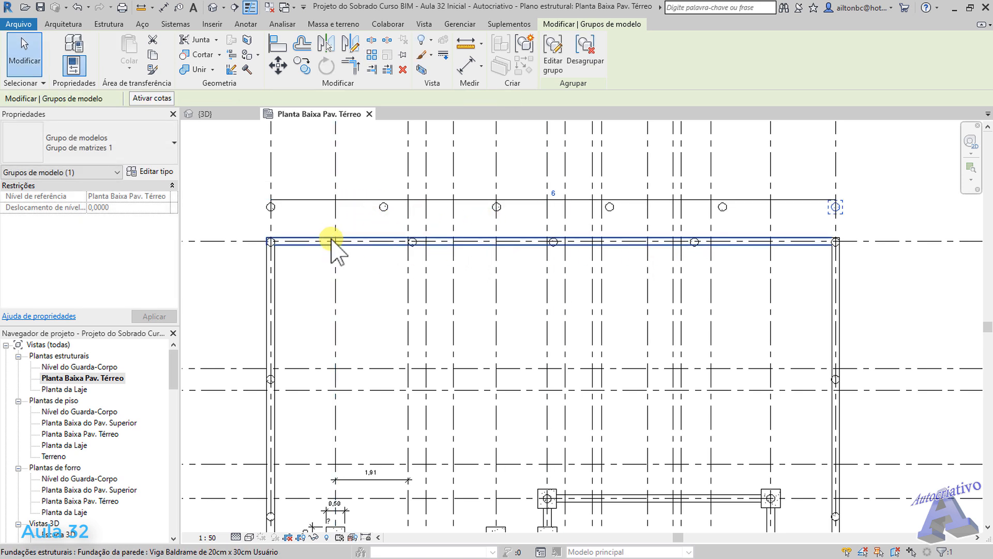
Measure the horizontal spacing between the first and second piles of the wall foundation on axis 1
{"action": "scroll", "coordinate": [278, 230], "scroll_direction": "up", "scroll_amount": 3}
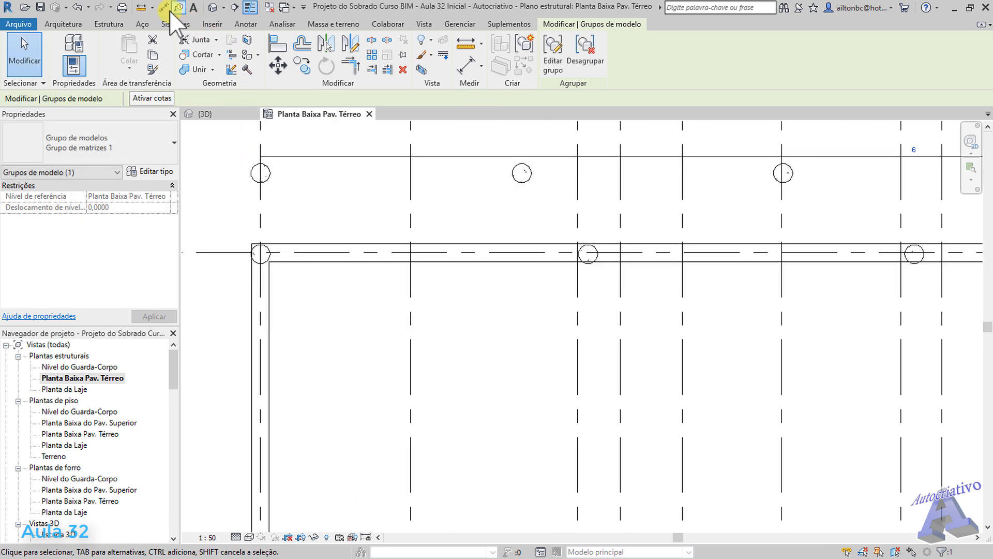
{"action": "left_click", "coordinate": [141, 7]}
{"action": "scroll", "coordinate": [284, 251], "scroll_direction": "up", "scroll_amount": 4}
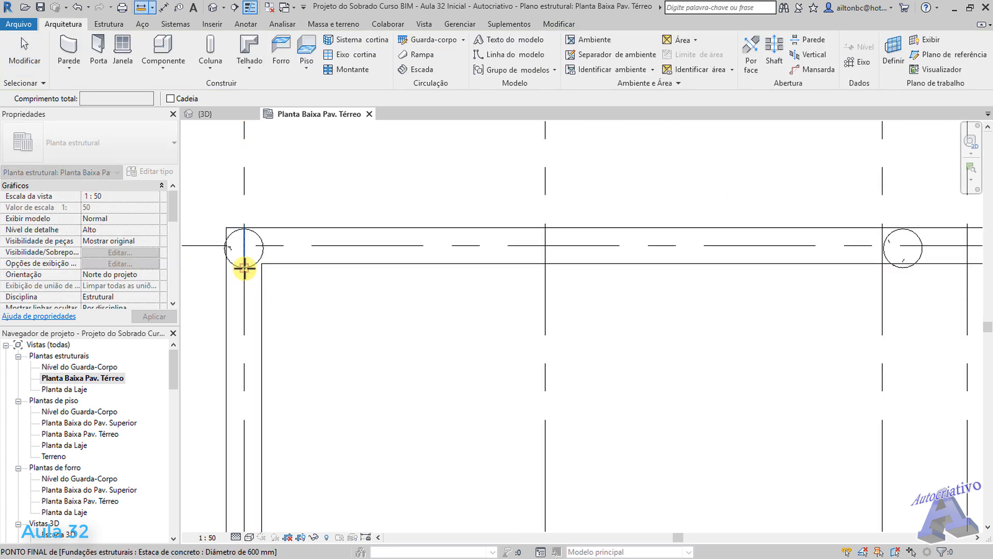
{"action": "left_click", "coordinate": [240, 268]}
{"action": "scroll", "coordinate": [418, 311], "scroll_direction": "down", "scroll_amount": 3}
{"action": "scroll", "coordinate": [700, 290], "scroll_direction": "up", "scroll_amount": 1}
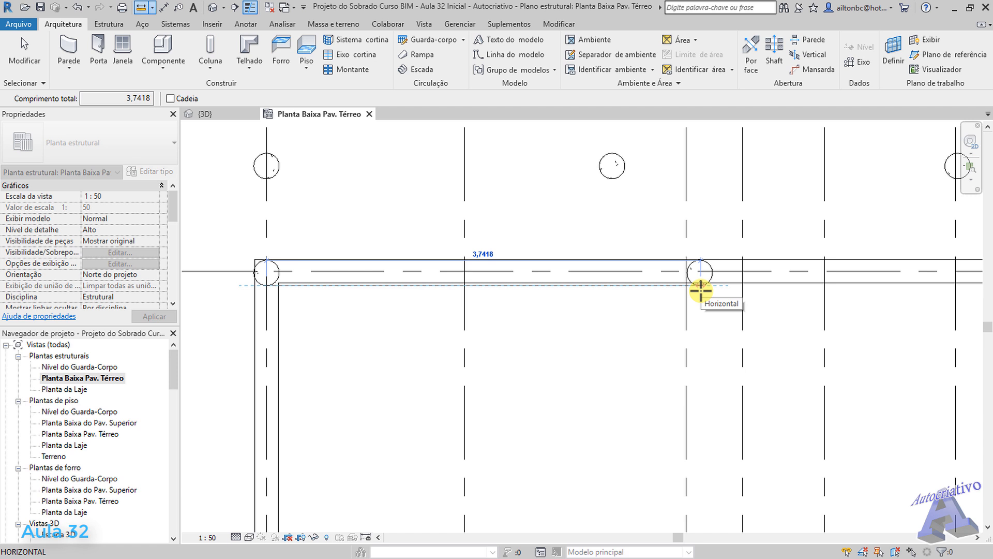
{"action": "key", "text": "Escape"}
{"action": "key", "text": "Escape"}
Measure the spacing between the second and third piles of the wall foundation on axis 1
{"action": "middle_click_drag", "start_coordinate": [704, 339], "coordinate": [285, 337]}
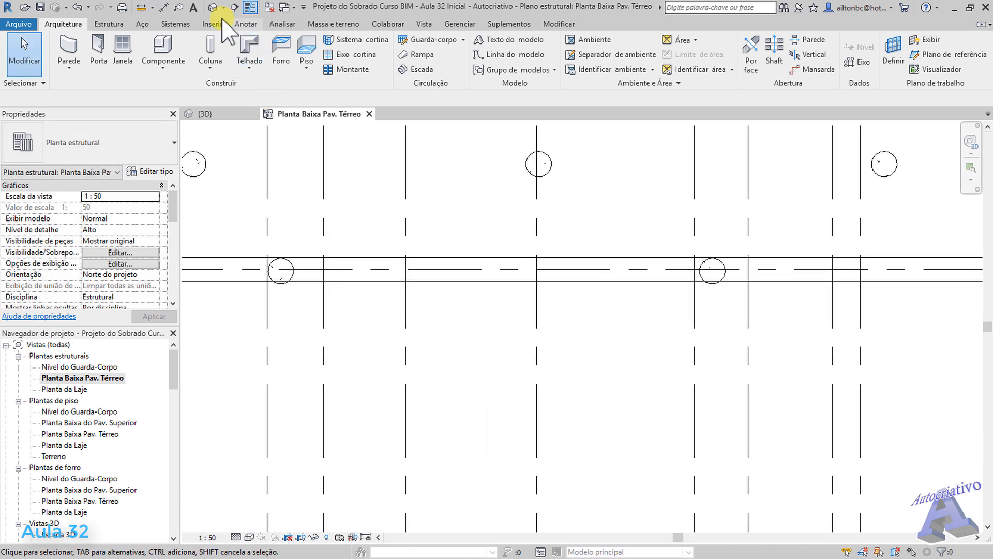
{"action": "left_click", "coordinate": [141, 8]}
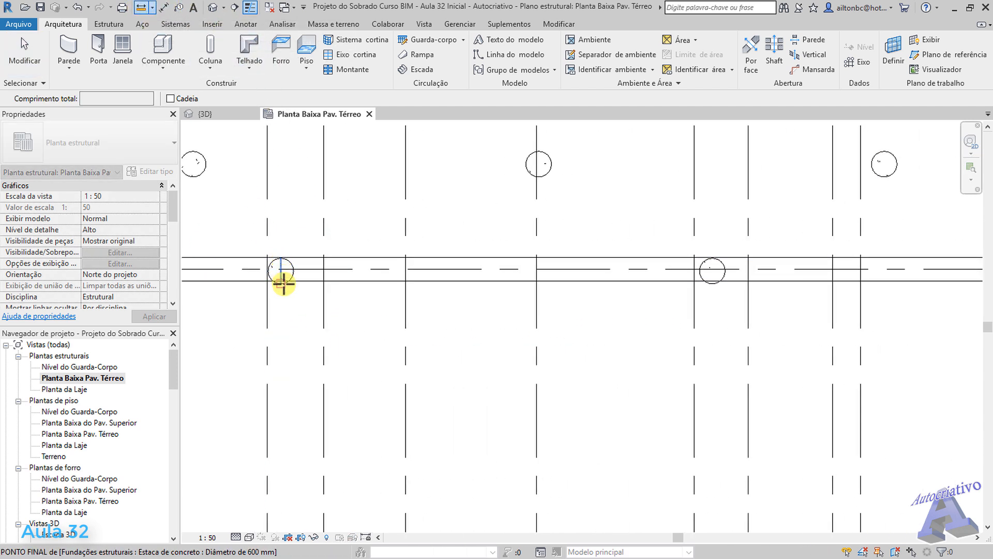
{"action": "left_click", "coordinate": [281, 283]}
{"action": "left_click", "coordinate": [713, 283]}
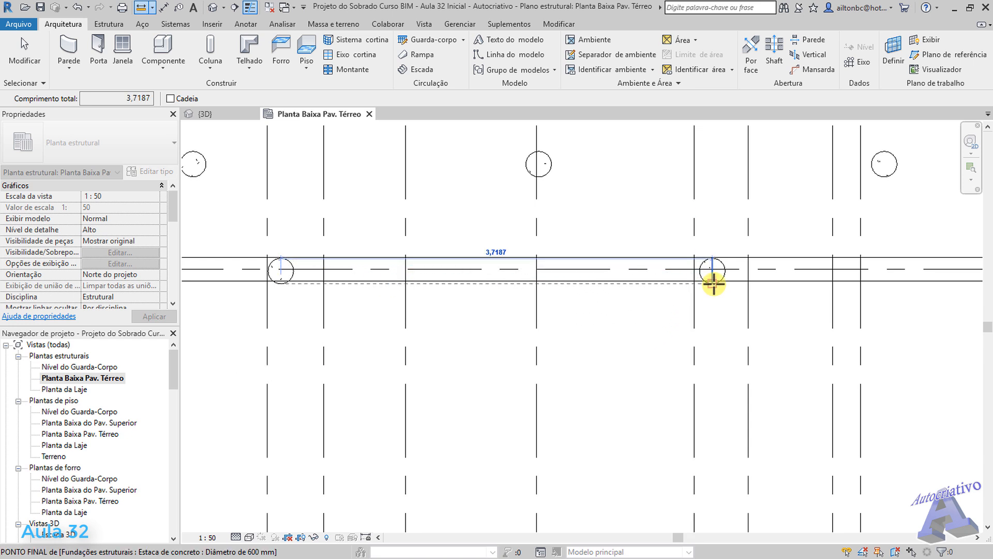
{"action": "key", "text": "Escape"}
{"action": "key", "text": "Escape"}
Undo the pile array and the pile copy placed above the axis 1 foundation
{"action": "scroll", "coordinate": [711, 282], "scroll_direction": "down", "scroll_amount": 3}
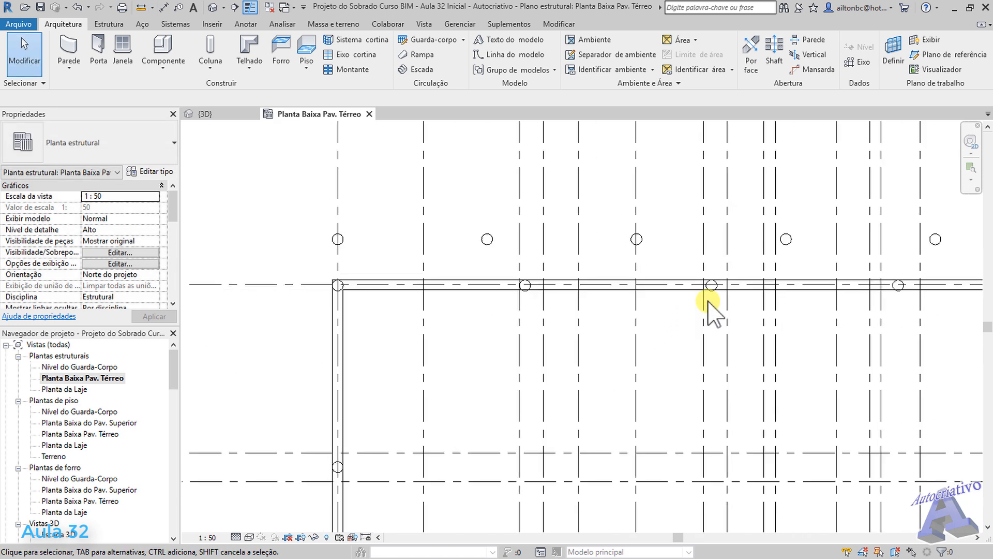
{"action": "scroll", "coordinate": [526, 285], "scroll_direction": "down", "scroll_amount": 3}
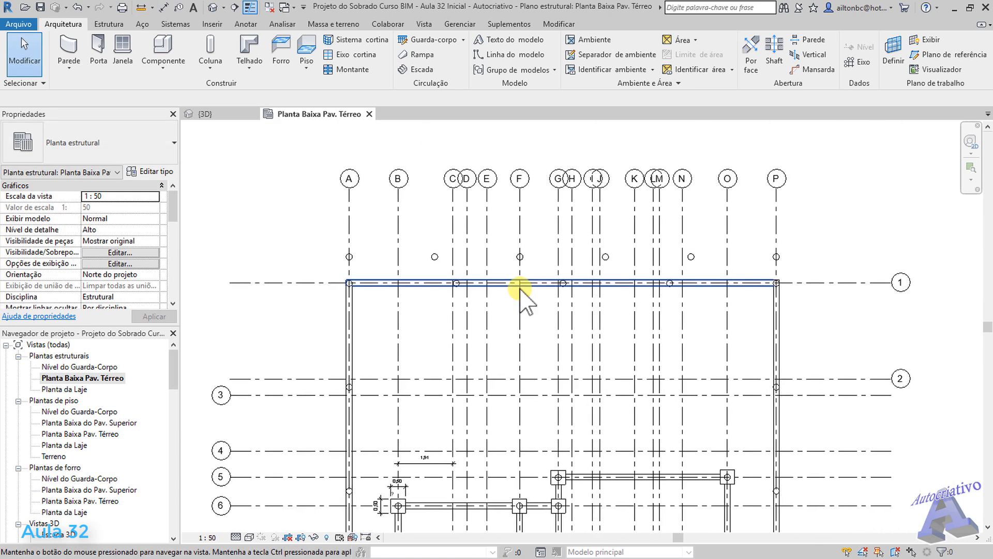
{"action": "scroll", "coordinate": [385, 269], "scroll_direction": "up", "scroll_amount": 1}
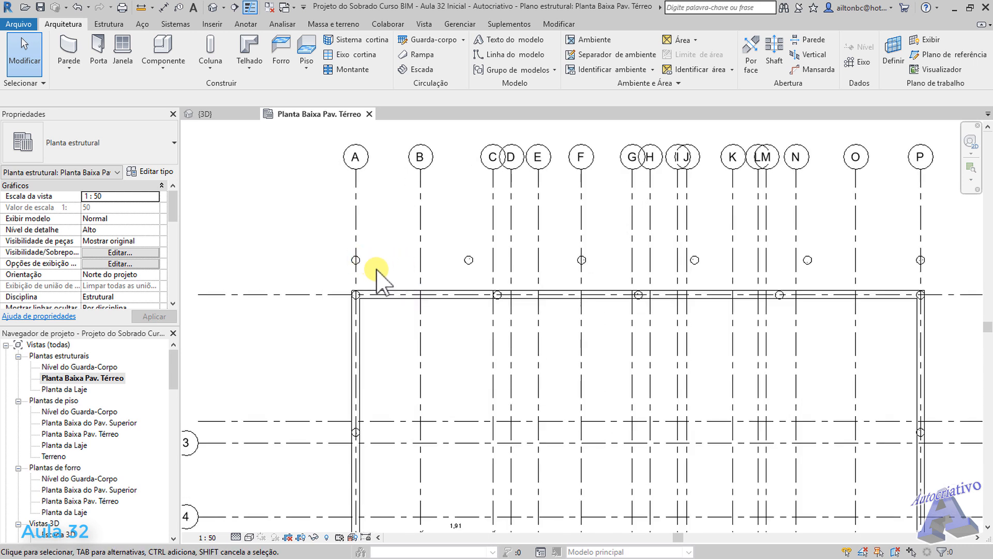
{"action": "scroll", "coordinate": [376, 282], "scroll_direction": "up", "scroll_amount": 3}
{"action": "scroll", "coordinate": [381, 278], "scroll_direction": "down", "scroll_amount": 5}
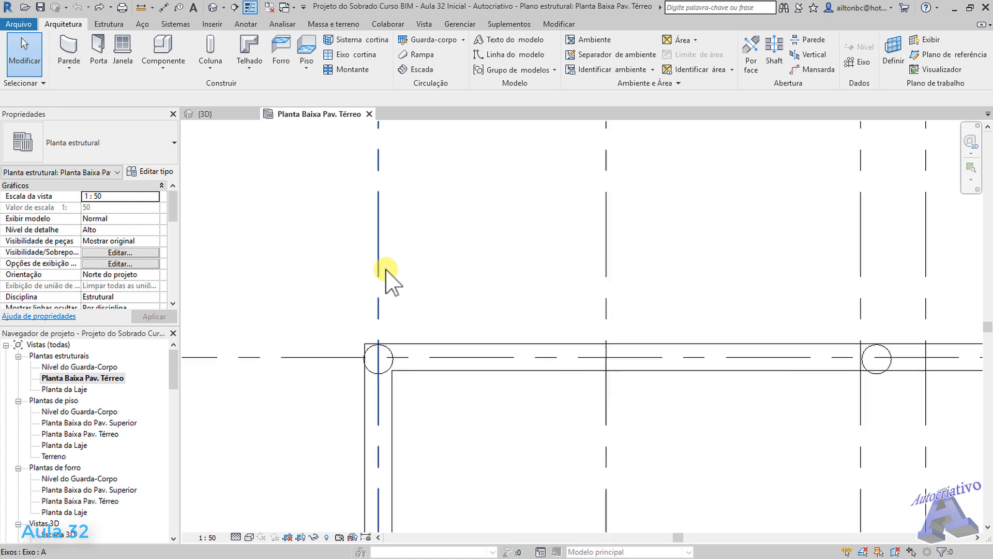
Examine the pile positions along the side wall foundations, from axis 1 down to their ends at axis 11
{"action": "scroll", "coordinate": [442, 362], "scroll_direction": "down", "scroll_amount": 6}
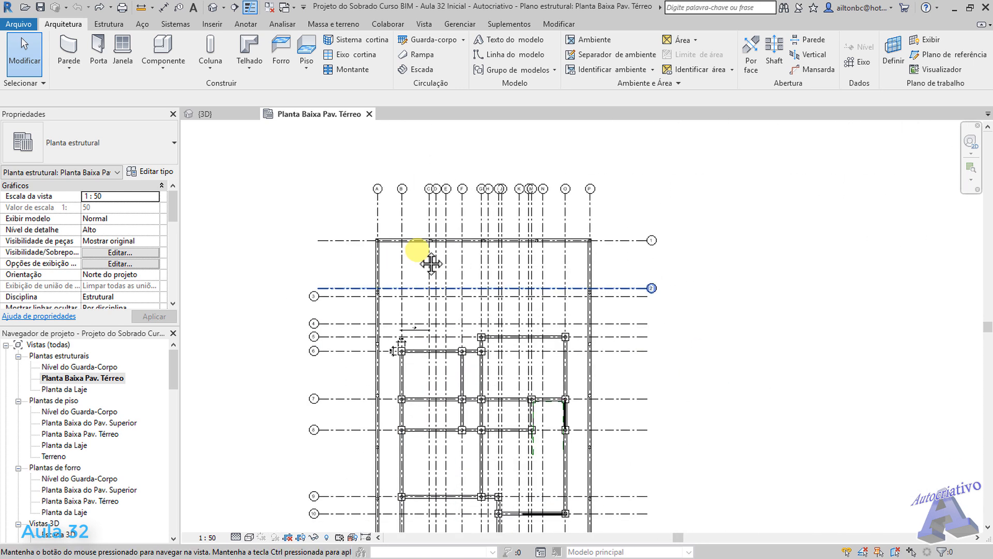
{"action": "scroll", "coordinate": [570, 485], "scroll_direction": "down", "scroll_amount": 1}
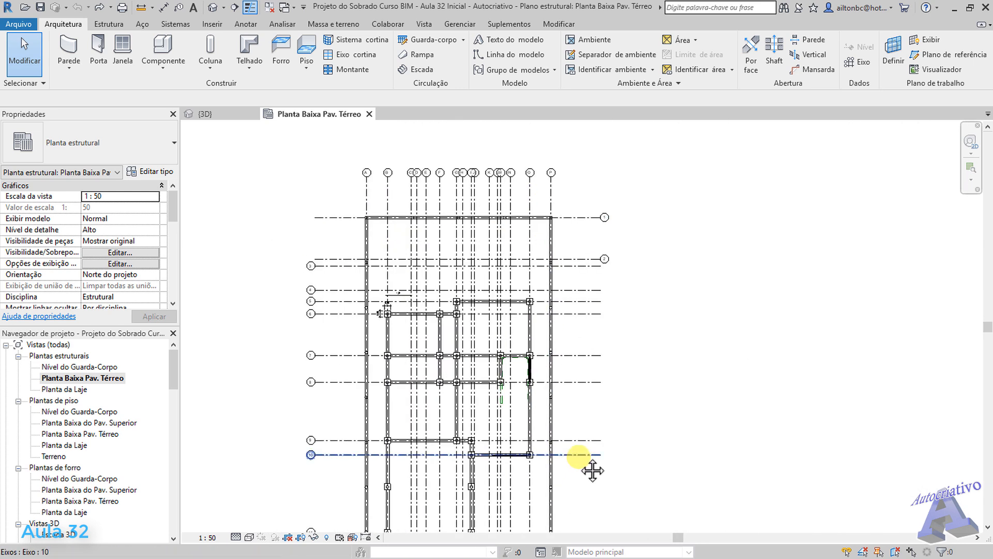
{"action": "middle_click_drag", "start_coordinate": [580, 459], "coordinate": [619, 334]}
{"action": "scroll", "coordinate": [619, 334], "scroll_direction": "down", "scroll_amount": 1}
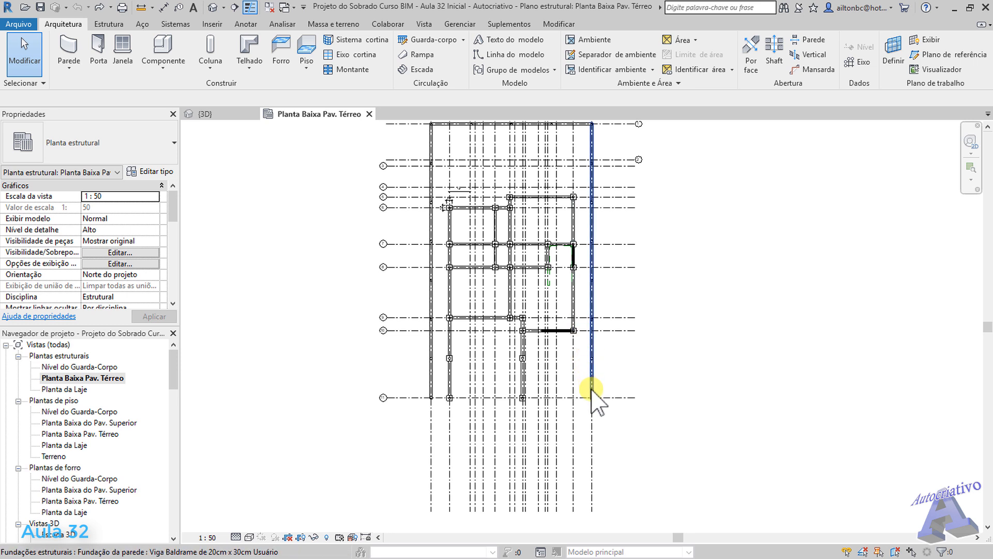
{"action": "scroll", "coordinate": [594, 396], "scroll_direction": "up", "scroll_amount": 5}
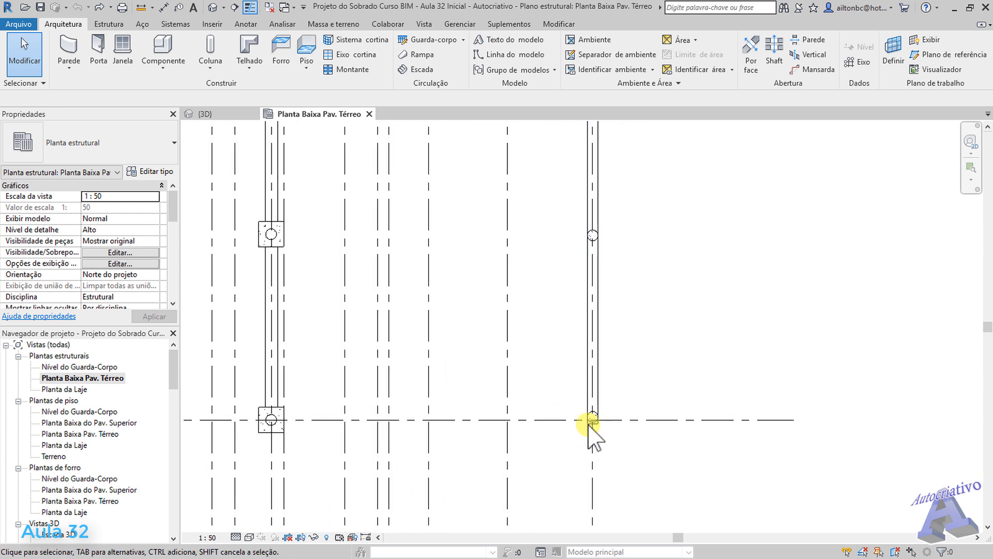
{"action": "scroll", "coordinate": [569, 372], "scroll_direction": "down", "scroll_amount": 3}
{"action": "middle_click_drag", "start_coordinate": [552, 308], "coordinate": [572, 332]}
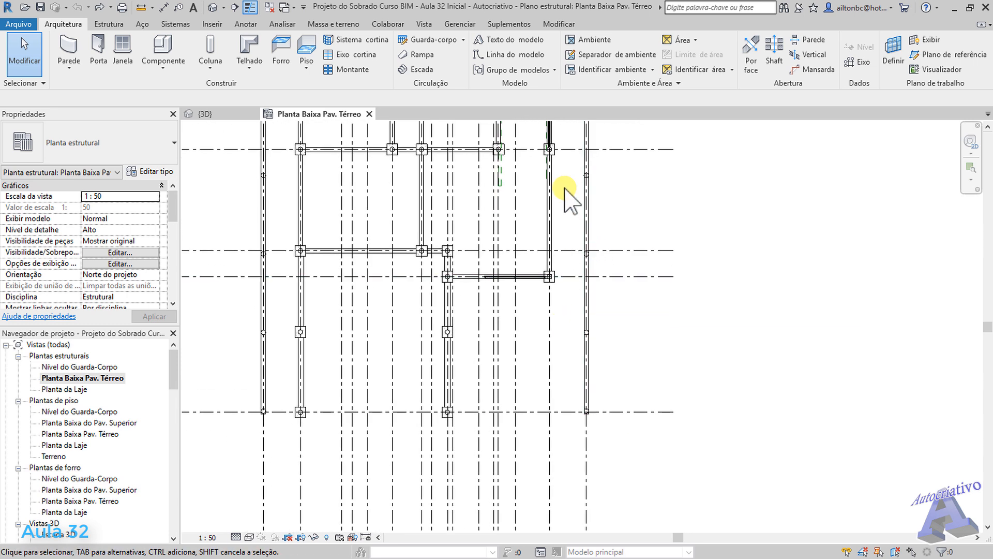
{"action": "middle_click_drag", "start_coordinate": [572, 195], "coordinate": [603, 334]}
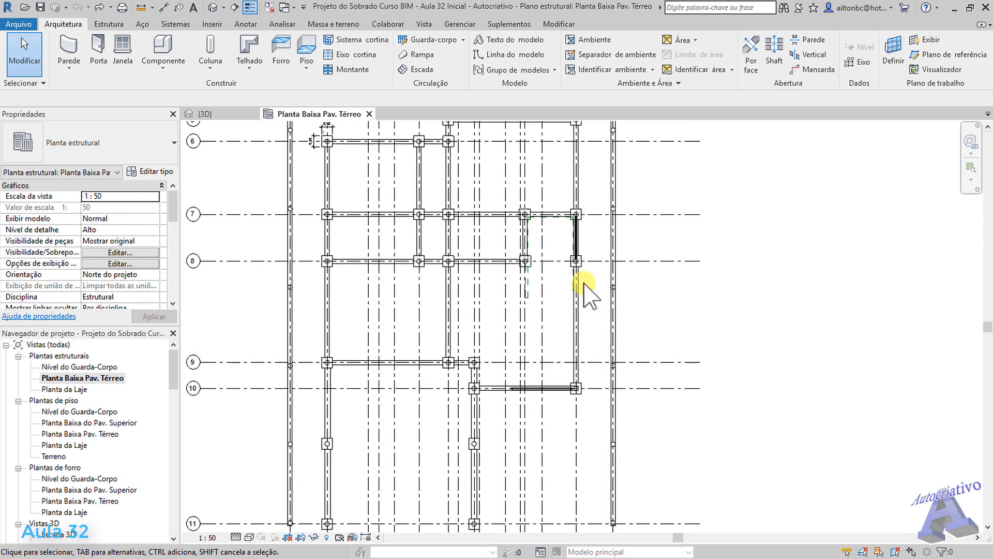
Change the ground-floor structural plan's visual style from wireframe to a solid display with filled foundations
{"action": "scroll", "coordinate": [568, 230], "scroll_direction": "up", "scroll_amount": 3}
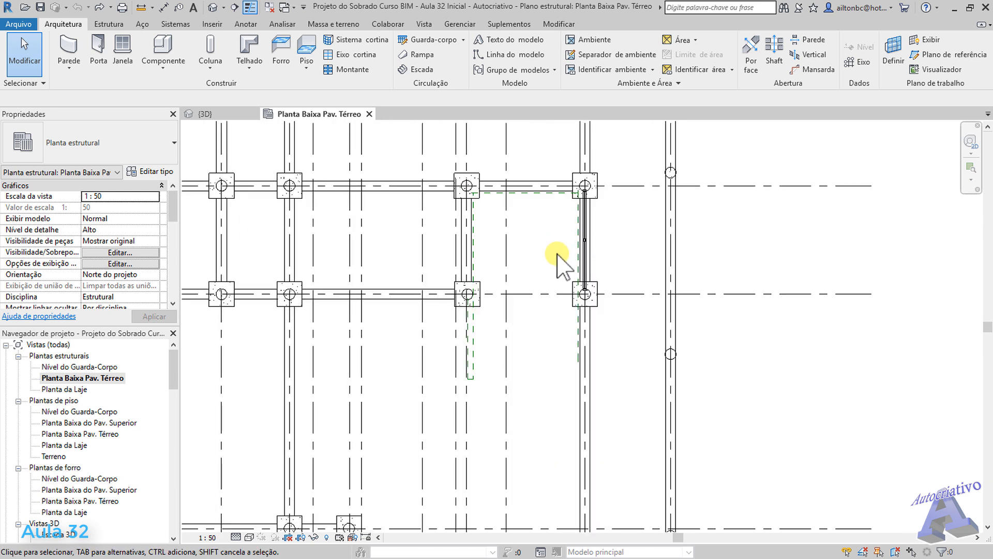
{"action": "scroll", "coordinate": [557, 254], "scroll_direction": "down", "scroll_amount": 6}
{"action": "middle_click_drag", "start_coordinate": [455, 328], "coordinate": [525, 360]}
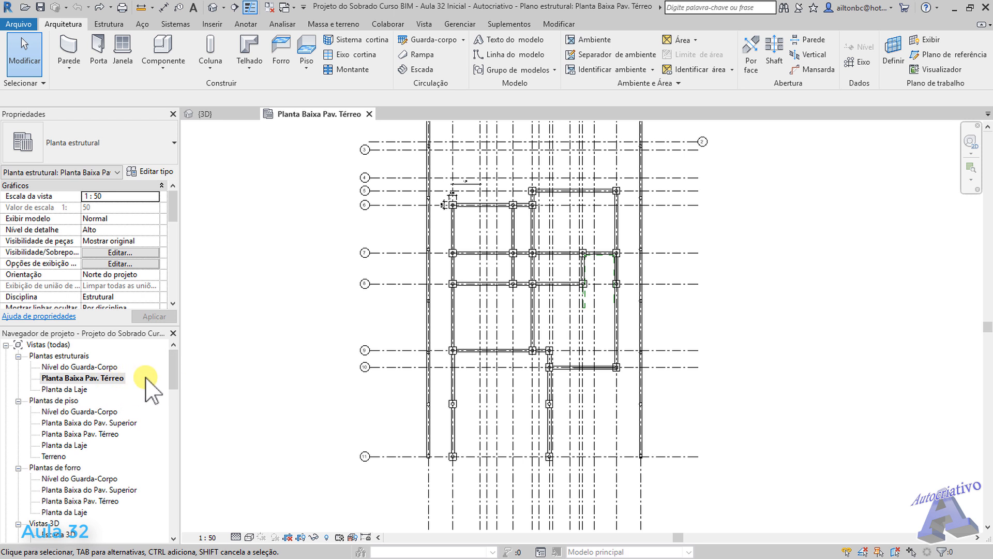
{"action": "left_click", "coordinate": [249, 538]}
{"action": "left_click", "coordinate": [288, 501]}
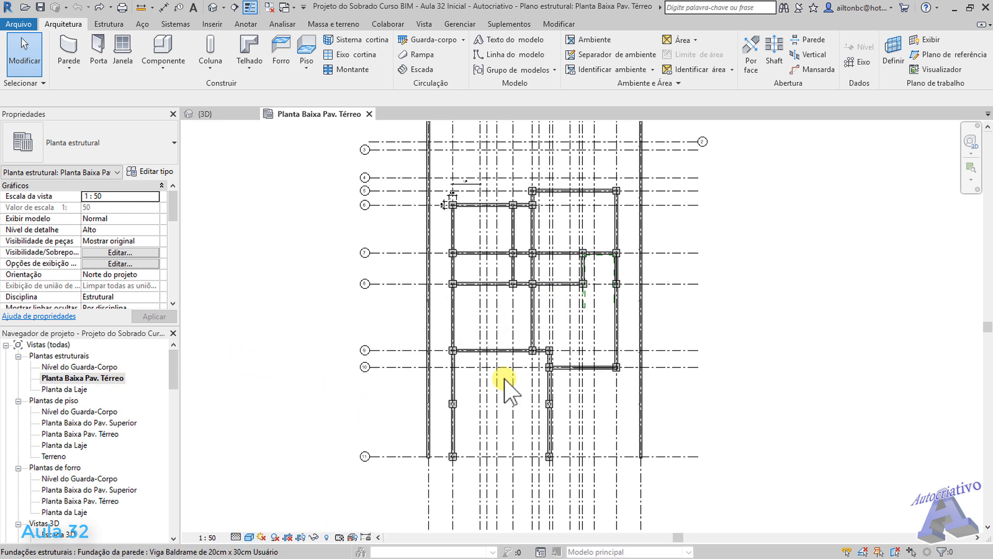
Try moving the foundation block at the upper end of the curtain wall on axis 7 off its grid intersection, and undo the move
{"action": "scroll", "coordinate": [543, 290], "scroll_direction": "up", "scroll_amount": 8}
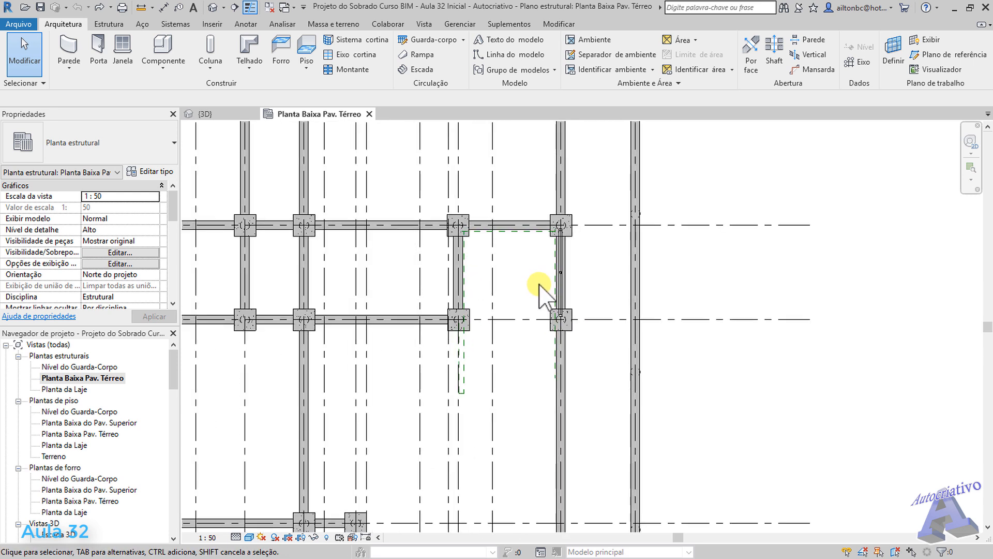
{"action": "scroll", "coordinate": [561, 267], "scroll_direction": "up", "scroll_amount": 3}
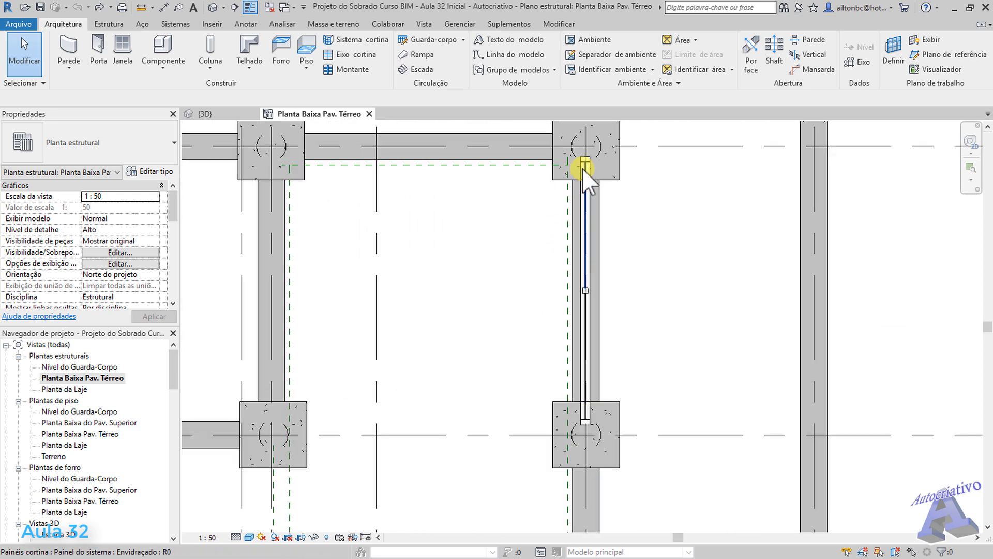
{"action": "scroll", "coordinate": [579, 176], "scroll_direction": "up", "scroll_amount": 1}
{"action": "middle_click_drag", "start_coordinate": [519, 310], "coordinate": [516, 387]}
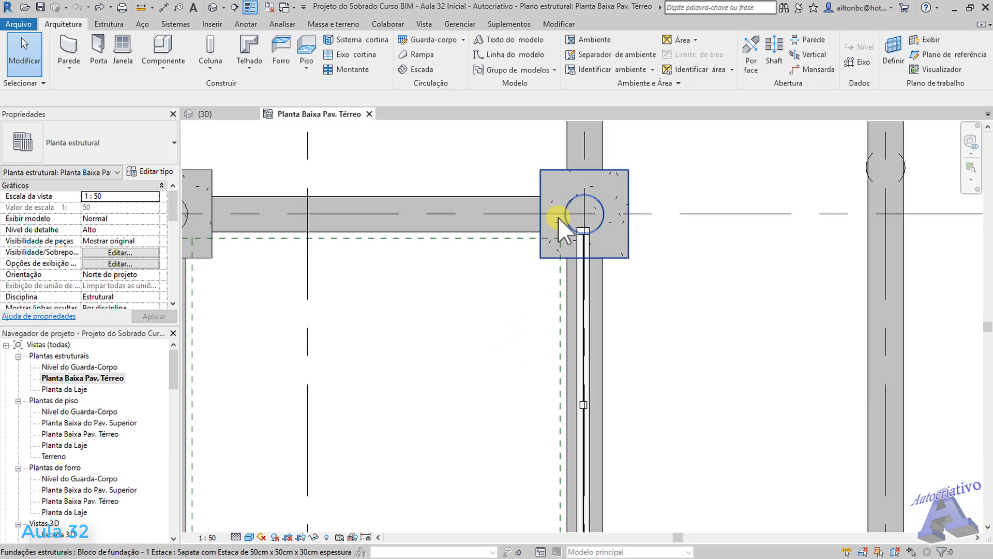
{"action": "left_click_drag", "start_coordinate": [561, 220], "coordinate": [606, 264]}
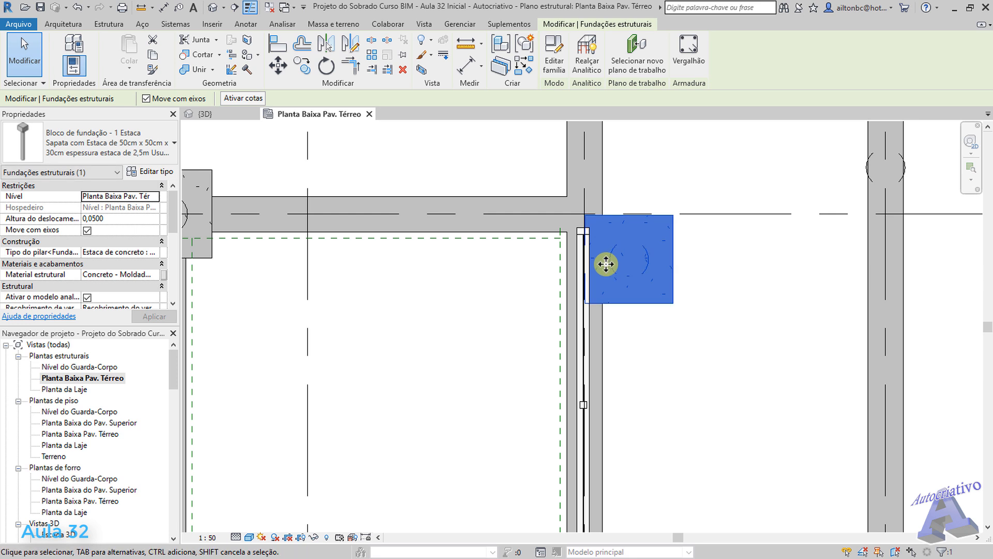
{"action": "key", "text": "ctrl+z"}
{"action": "middle_click_drag", "start_coordinate": [636, 303], "coordinate": [624, 218]}
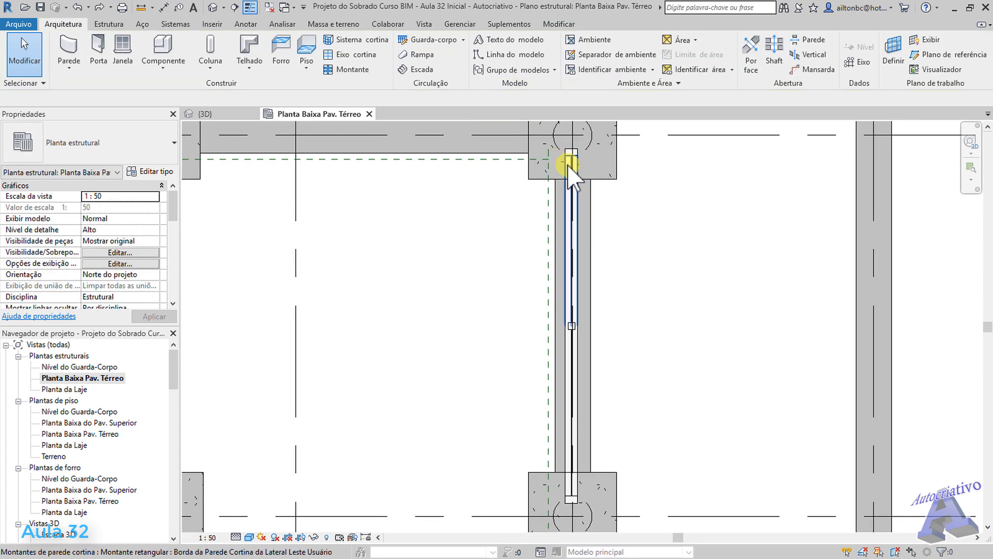
Hide the curtain wall's panels and mullions between axes 7 and 8 as elements in the structural plan view
{"action": "middle_click_drag", "start_coordinate": [572, 161], "coordinate": [550, 213]}
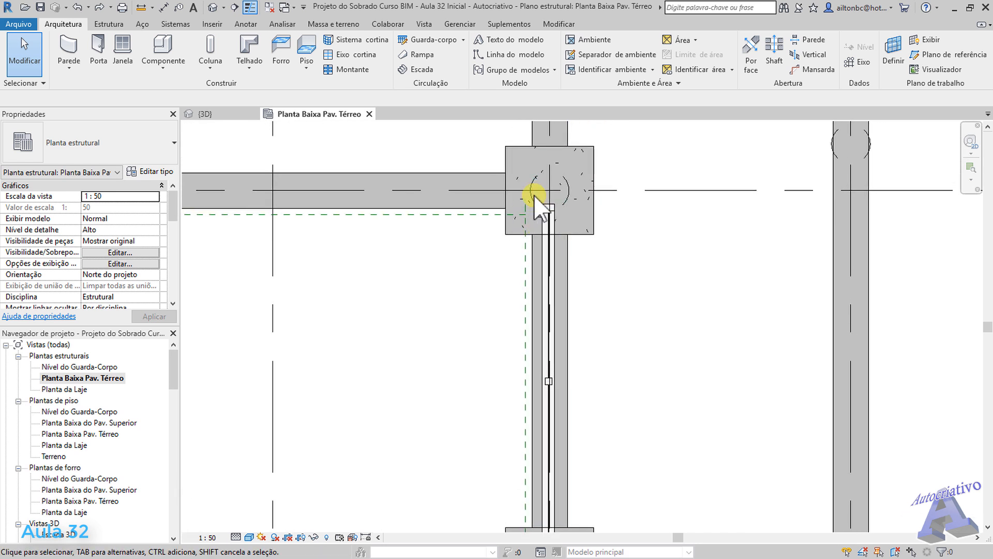
{"action": "left_click_drag", "start_coordinate": [519, 130], "coordinate": [585, 401]}
{"action": "scroll", "coordinate": [554, 406], "scroll_direction": "down", "scroll_amount": 1}
{"action": "middle_click_drag", "start_coordinate": [586, 401], "coordinate": [587, 330]}
{"action": "scroll", "coordinate": [565, 346], "scroll_direction": "up", "scroll_amount": 1}
{"action": "left_click_drag", "start_coordinate": [586, 330], "coordinate": [580, 488]}
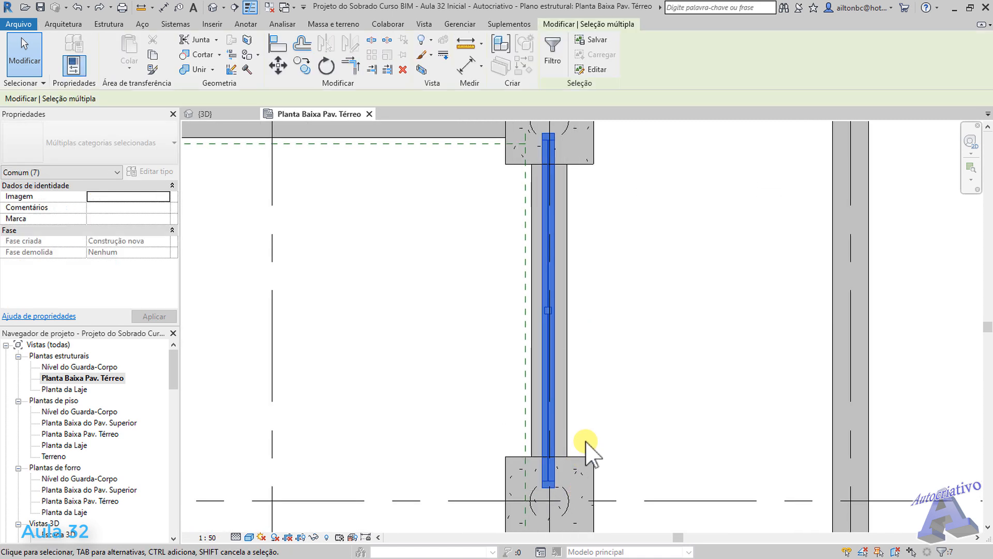
{"action": "scroll", "coordinate": [588, 455], "scroll_direction": "down", "scroll_amount": 2}
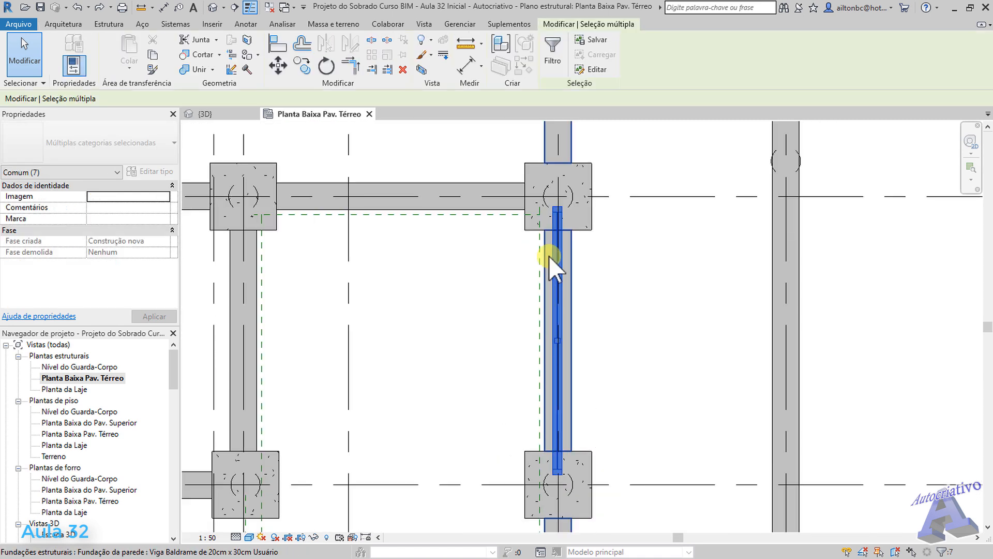
{"action": "right_click", "coordinate": [563, 285]}
{"action": "mouse_move", "coordinate": [605, 341]}
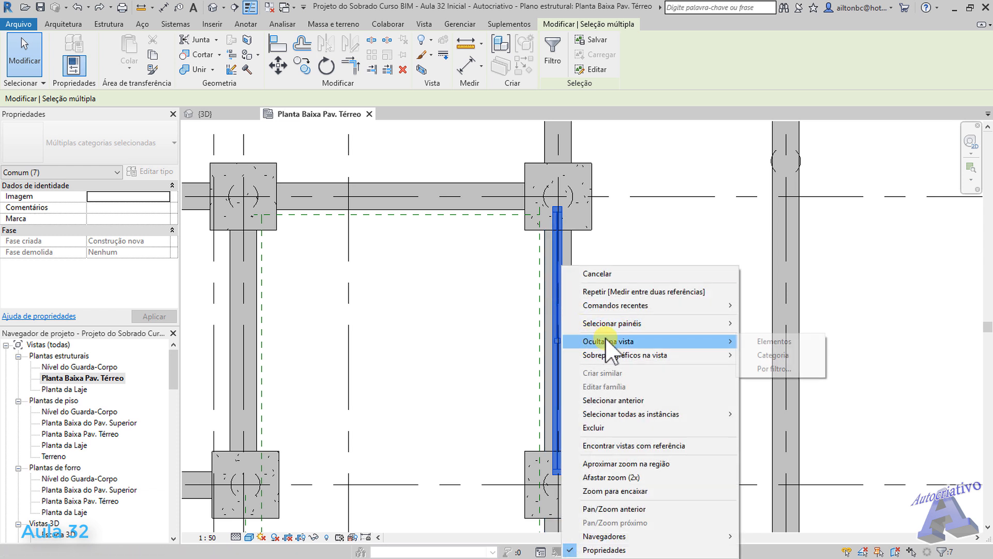
{"action": "left_click", "coordinate": [791, 342]}
Hide the vertical reference plane Plano A beside the wall foundation at axis 8 in this view
{"action": "scroll", "coordinate": [521, 321], "scroll_direction": "down", "scroll_amount": 3}
{"action": "middle_click_drag", "start_coordinate": [507, 372], "coordinate": [620, 214]}
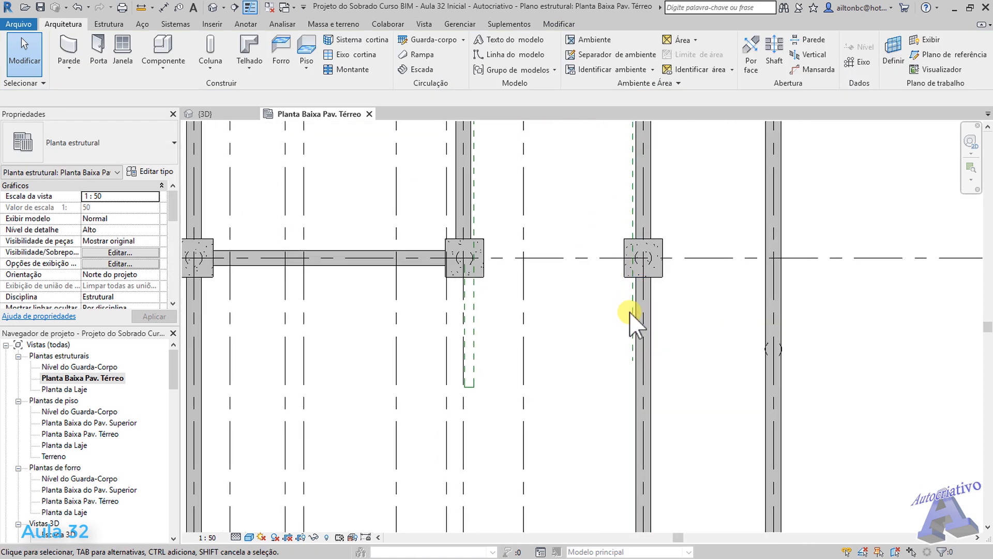
{"action": "left_click", "coordinate": [632, 310]}
{"action": "right_click", "coordinate": [632, 310]}
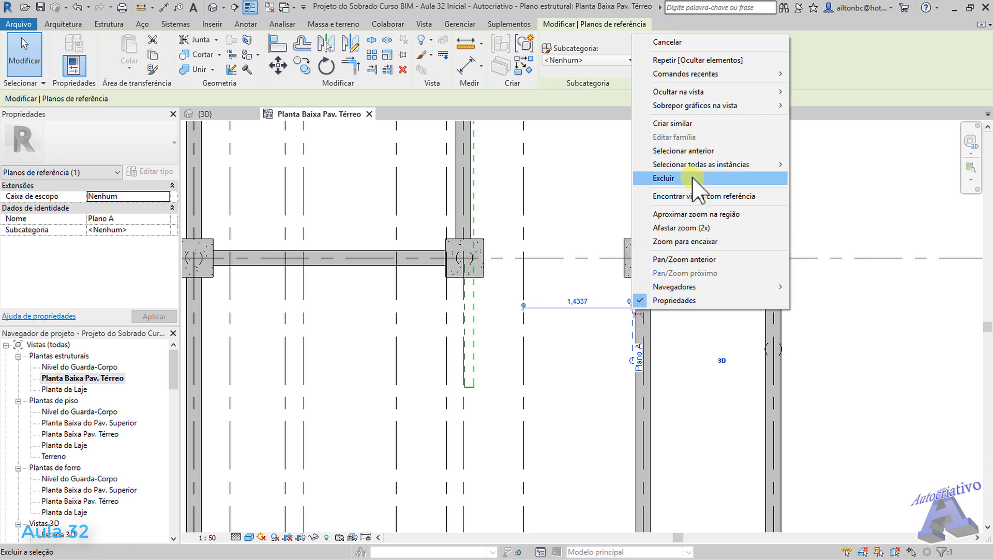
{"action": "mouse_move", "coordinate": [701, 167]}
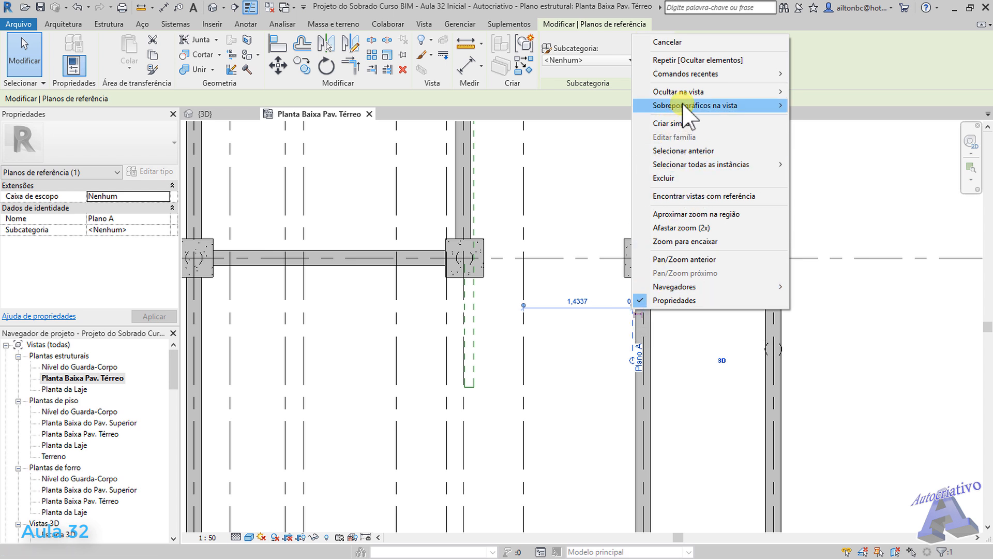
{"action": "mouse_move", "coordinate": [704, 91]}
{"action": "left_click", "coordinate": [819, 95]}
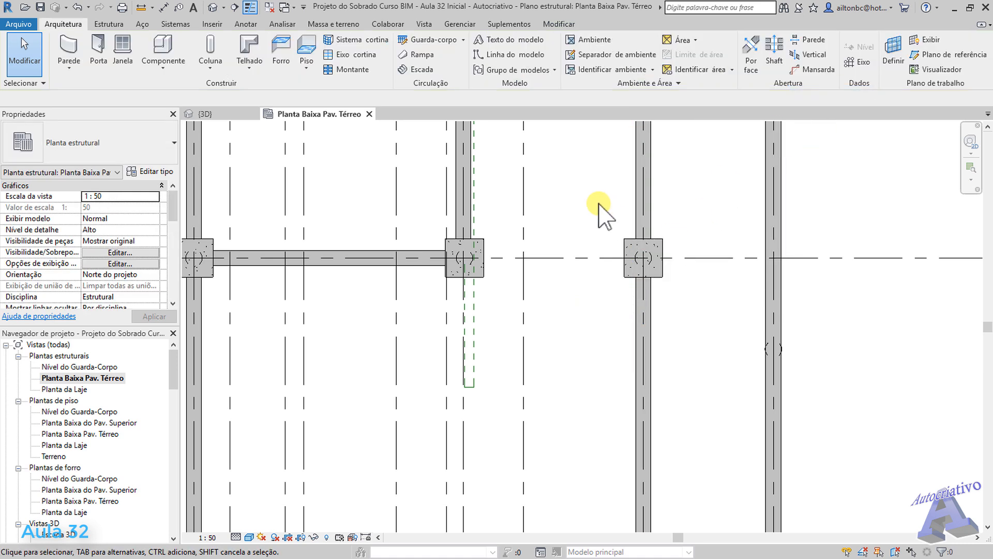
{"action": "middle_click_drag", "start_coordinate": [675, 218], "coordinate": [703, 304]}
{"action": "left_click", "coordinate": [600, 192]}
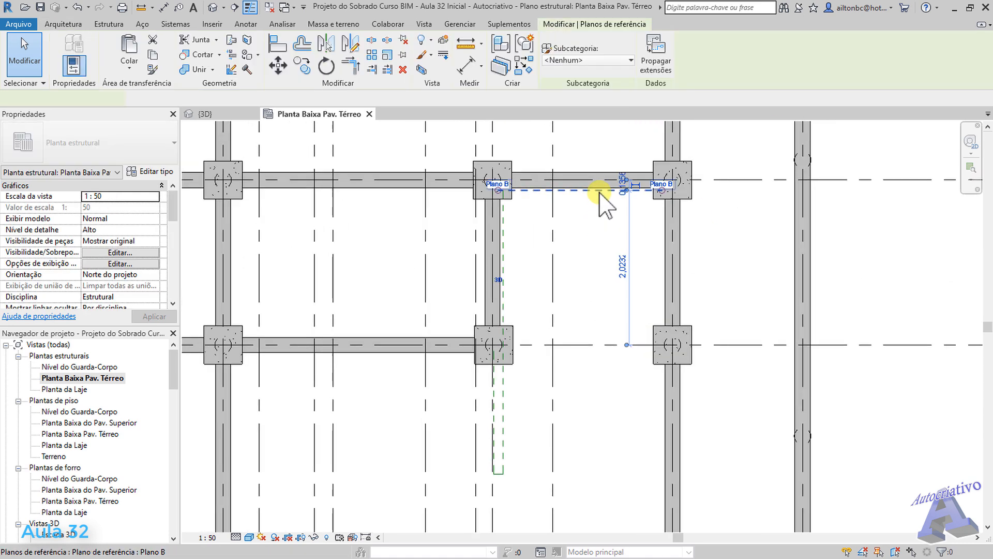
{"action": "left_click", "coordinate": [503, 236], "text": "ctrl"}
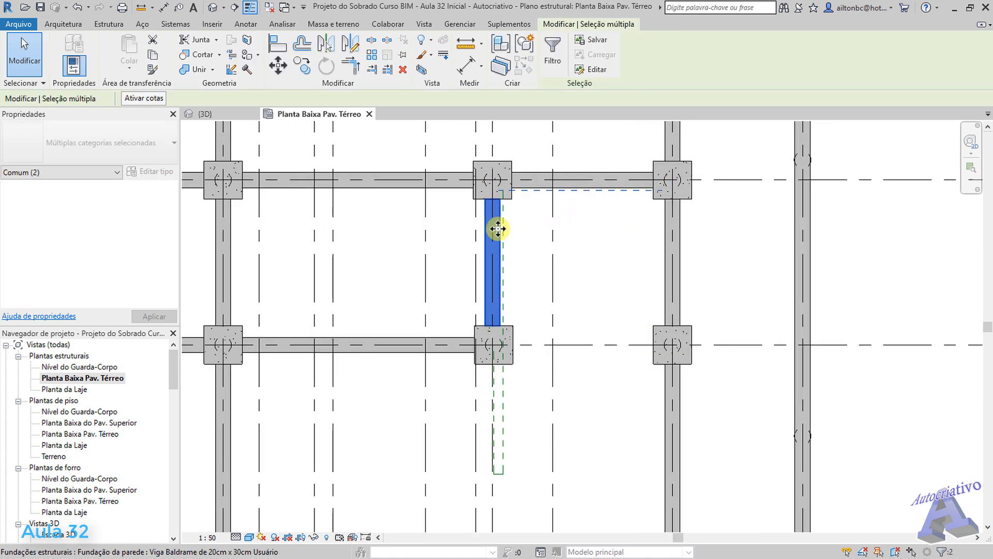
{"action": "left_click", "coordinate": [541, 204]}
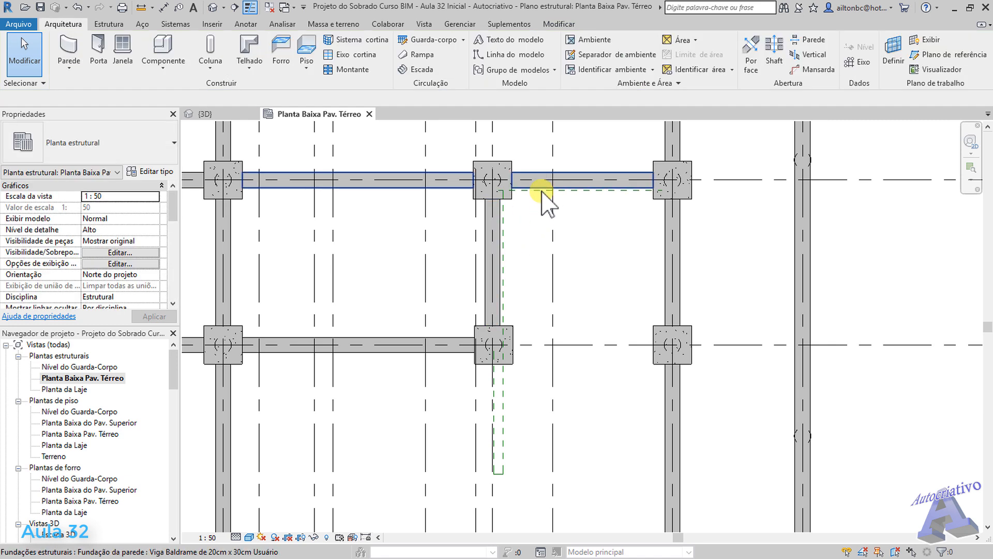
Hide the four remaining reference planes around axes 7 and 8, together with the adjacent vertical grid line, in the plan view
{"action": "scroll", "coordinate": [531, 192], "scroll_direction": "up", "scroll_amount": 2}
{"action": "left_click", "coordinate": [538, 190]}
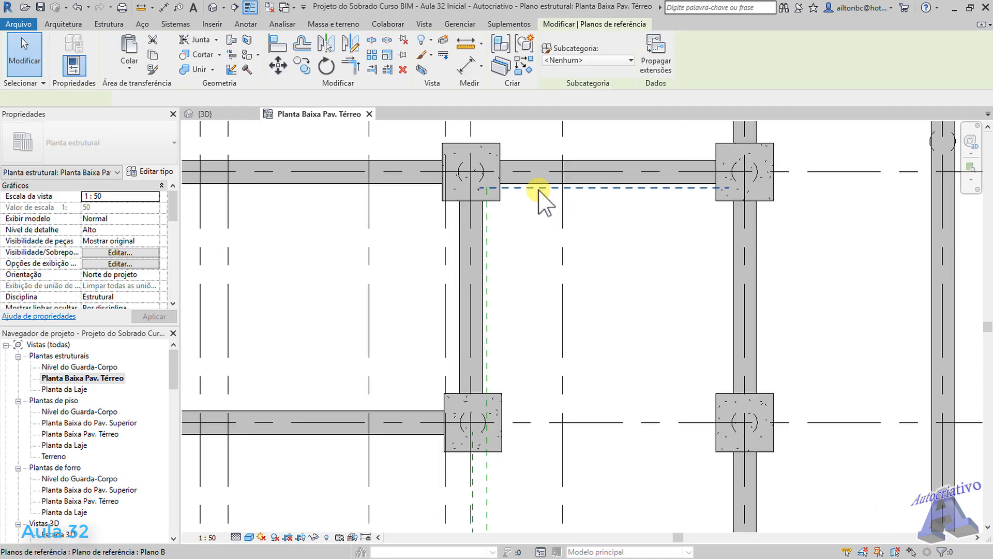
{"action": "left_click", "coordinate": [488, 244], "text": "ctrl"}
{"action": "scroll", "coordinate": [550, 173], "scroll_direction": "down", "scroll_amount": 2}
{"action": "scroll", "coordinate": [548, 288], "scroll_direction": "up", "scroll_amount": 2}
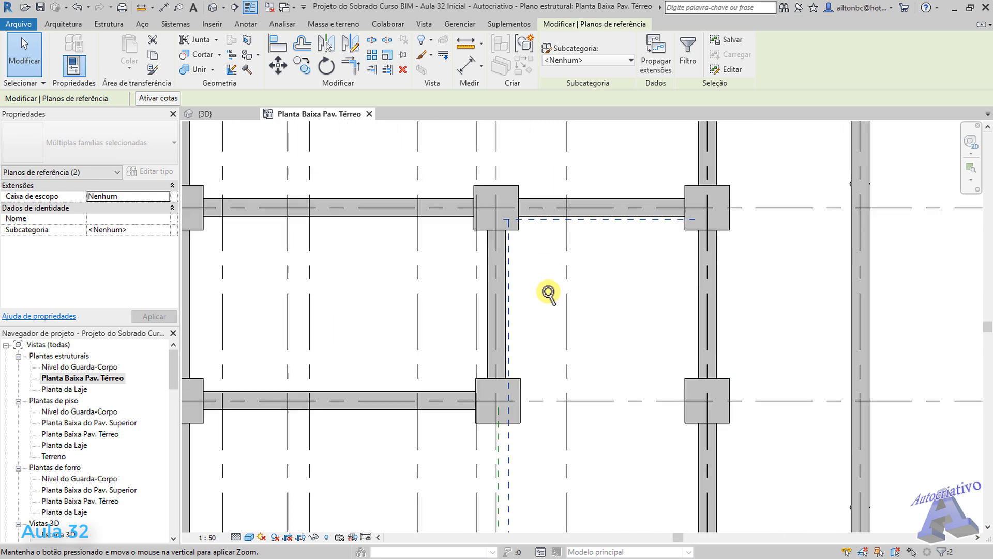
{"action": "left_click", "coordinate": [567, 461], "text": "ctrl"}
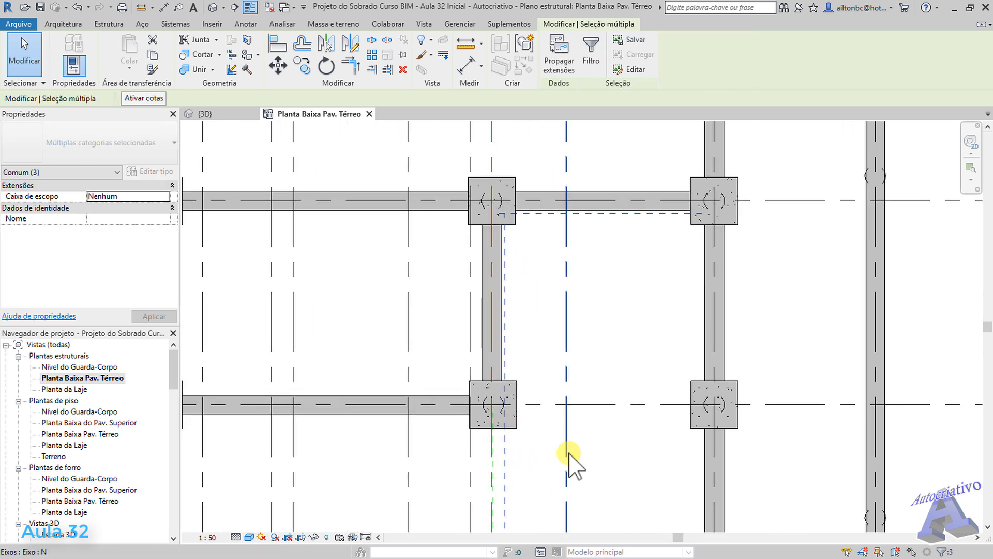
{"action": "middle_click_drag", "start_coordinate": [572, 461], "coordinate": [583, 254]}
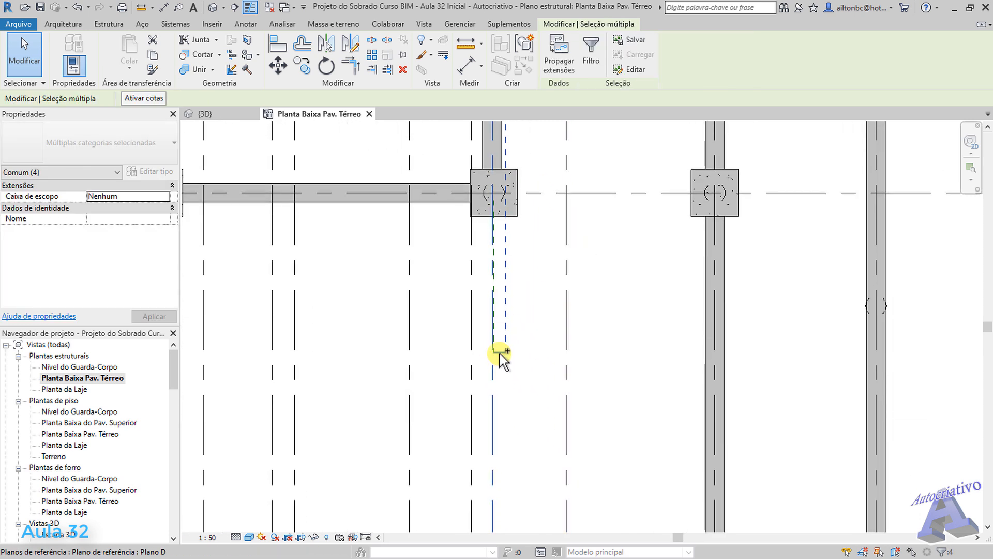
{"action": "scroll", "coordinate": [518, 353], "scroll_direction": "up", "scroll_amount": 1}
{"action": "scroll", "coordinate": [495, 339], "scroll_direction": "up", "scroll_amount": 1}
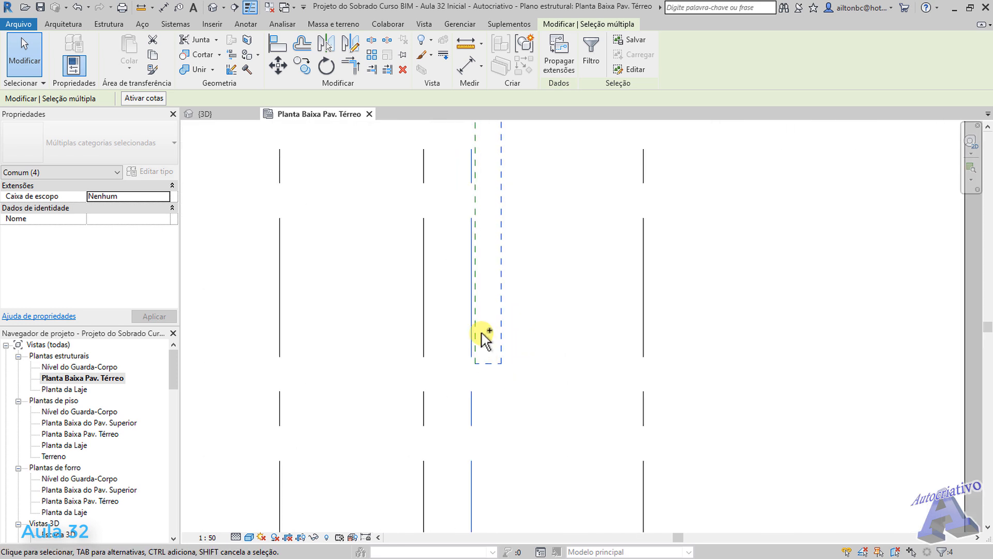
{"action": "left_click", "coordinate": [477, 331], "text": "ctrl"}
{"action": "right_click", "coordinate": [475, 331]}
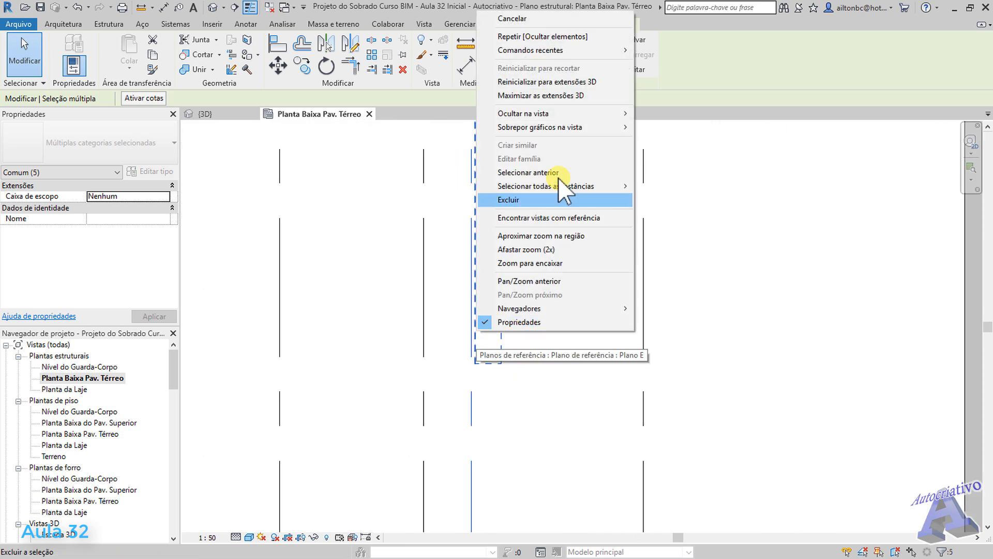
{"action": "mouse_move", "coordinate": [525, 115]}
{"action": "left_click", "coordinate": [668, 114]}
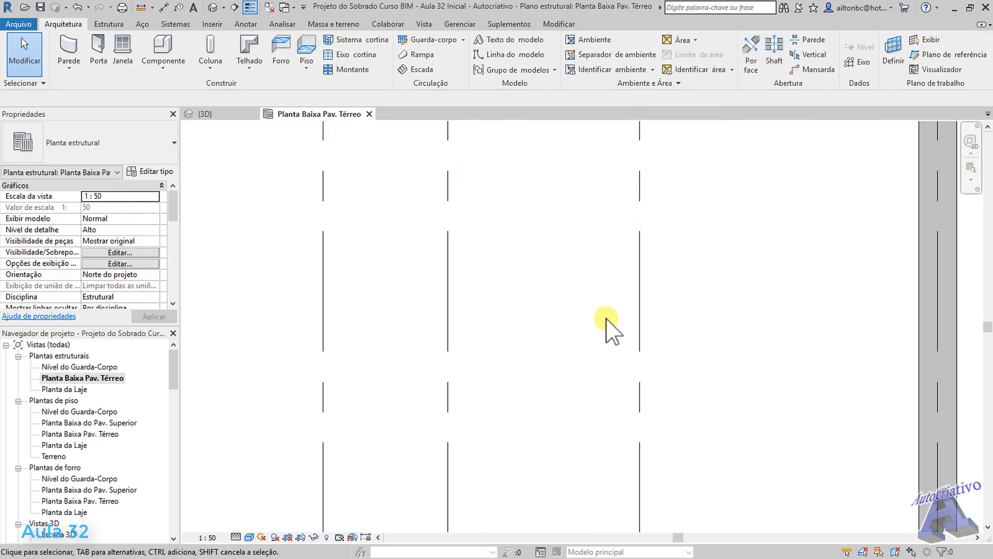
Hide the curtain wall's panels and mullions over the axis 10 wall foundation as elements in the plan view
{"action": "scroll", "coordinate": [603, 328], "scroll_direction": "down", "scroll_amount": 4}
{"action": "middle_click_drag", "start_coordinate": [603, 327], "coordinate": [512, 293]}
{"action": "scroll", "coordinate": [512, 293], "scroll_direction": "up", "scroll_amount": 6}
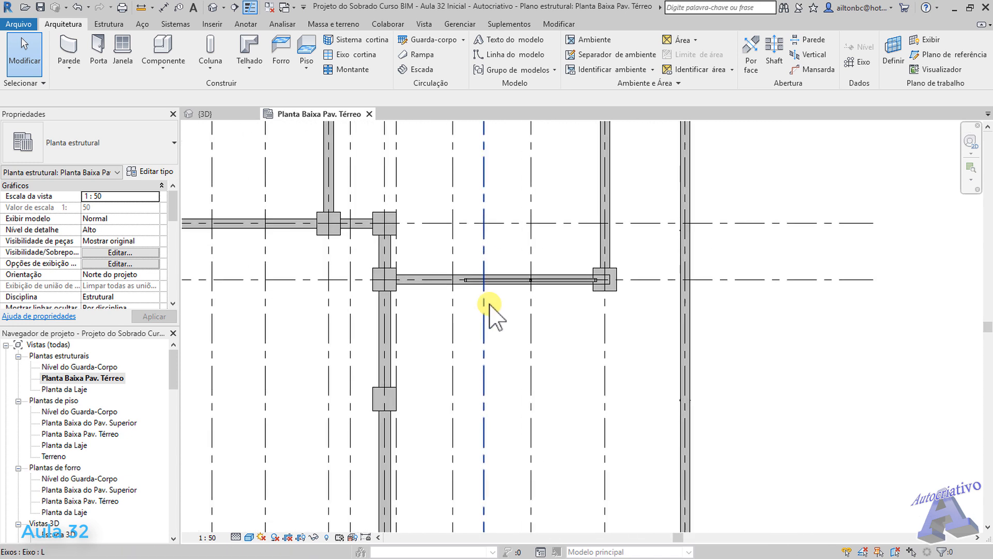
{"action": "scroll", "coordinate": [549, 347], "scroll_direction": "down", "scroll_amount": 2}
{"action": "left_click_drag", "start_coordinate": [522, 282], "coordinate": [827, 315]}
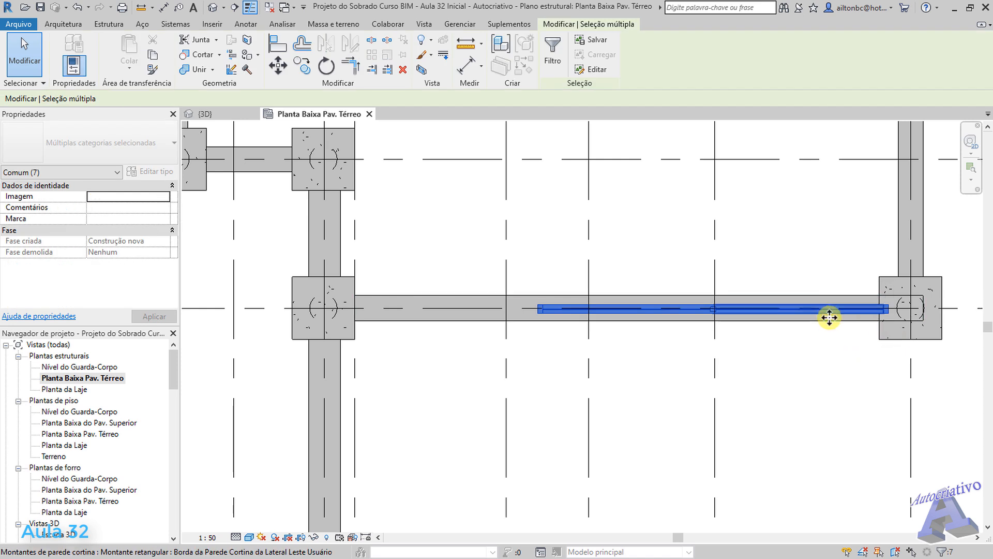
{"action": "right_click", "coordinate": [827, 311]}
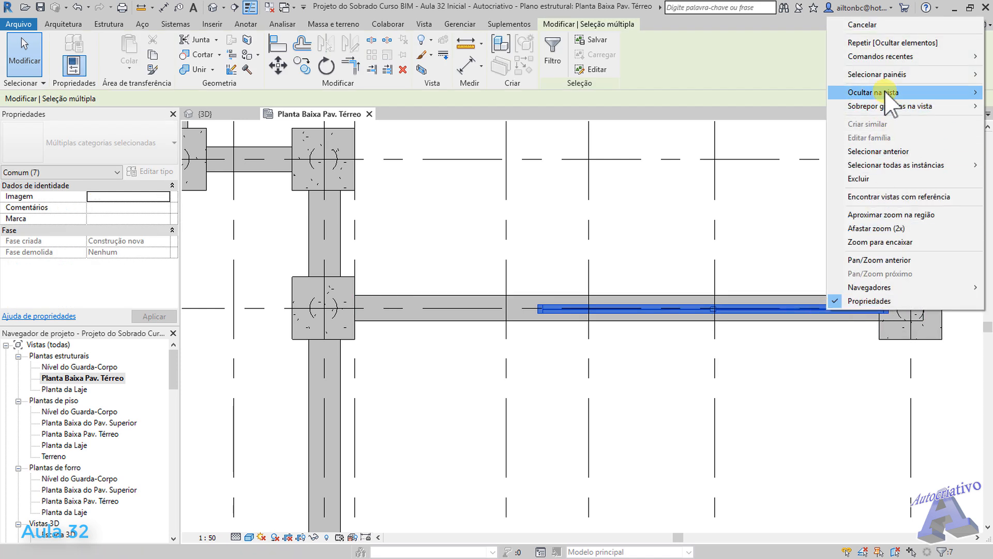
{"action": "mouse_move", "coordinate": [882, 93]}
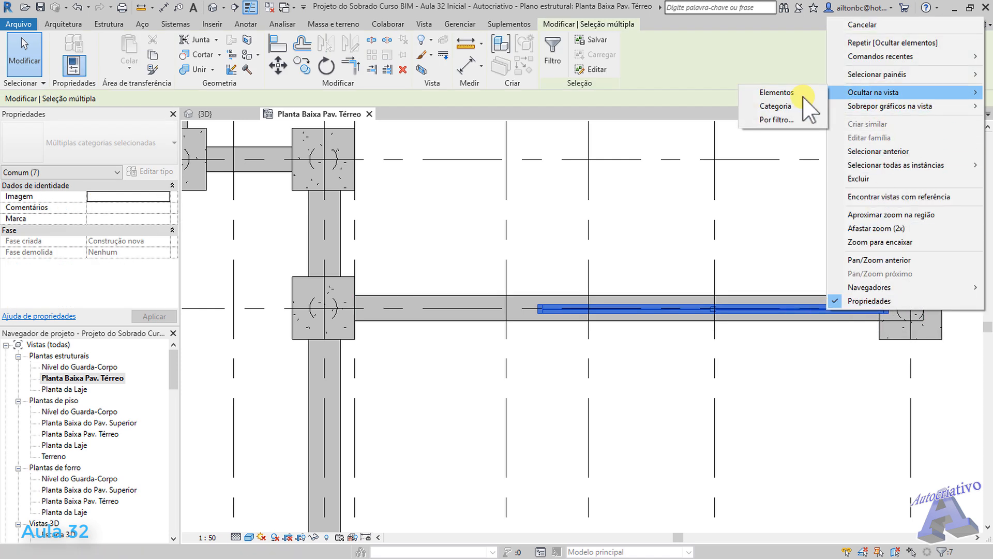
{"action": "left_click", "coordinate": [774, 93]}
Open the 3D view and examine the house's piles, foundation blocks and grade beams from below
{"action": "scroll", "coordinate": [687, 277], "scroll_direction": "down", "scroll_amount": 4}
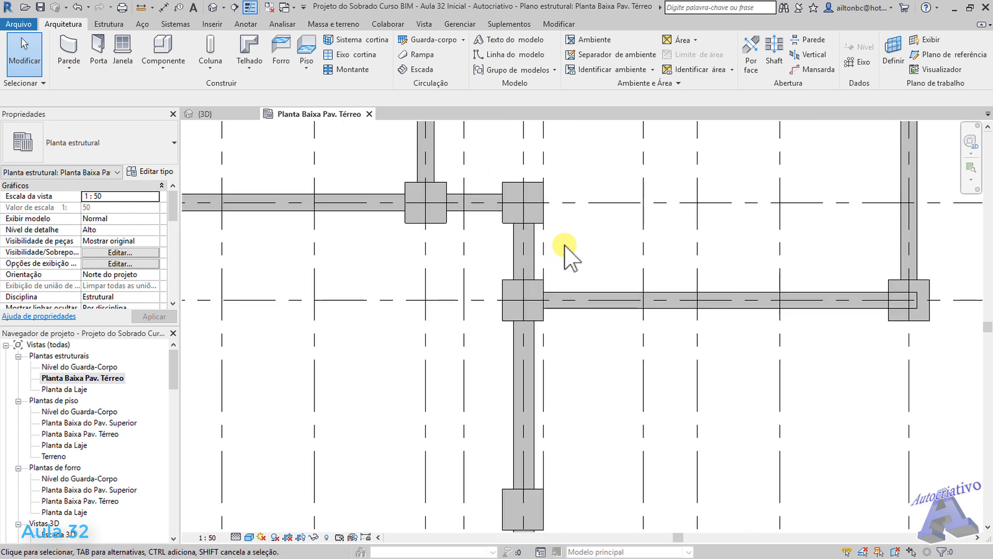
{"action": "scroll", "coordinate": [638, 268], "scroll_direction": "down", "scroll_amount": 5}
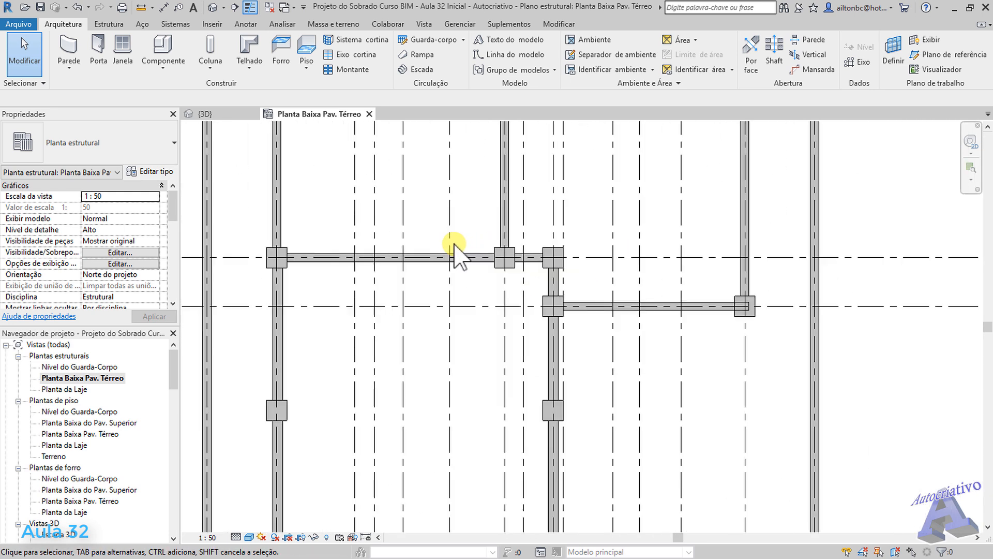
{"action": "left_click", "coordinate": [219, 114]}
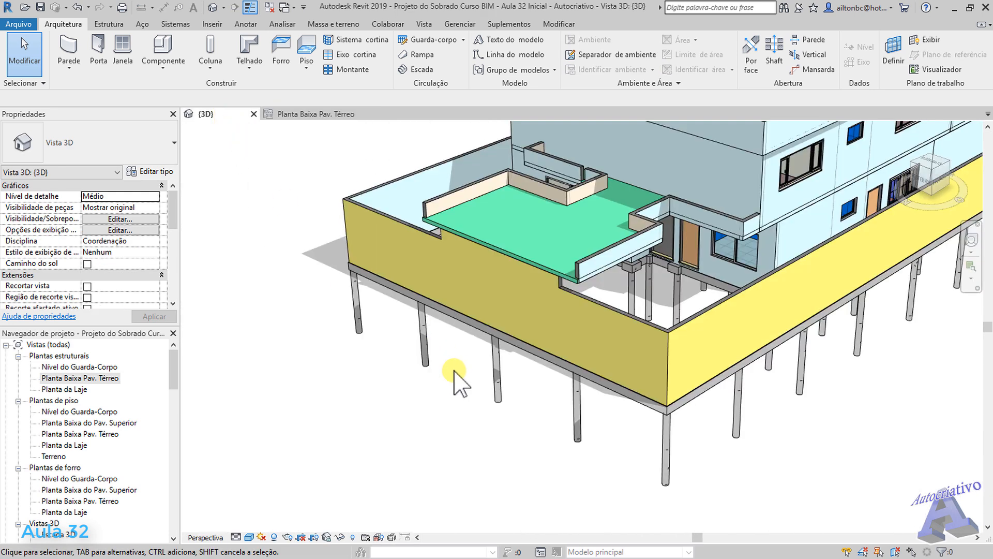
{"action": "middle_click_drag", "start_coordinate": [623, 406], "coordinate": [632, 178], "text": "shift"}
{"action": "scroll", "coordinate": [730, 261], "scroll_direction": "up", "scroll_amount": 5}
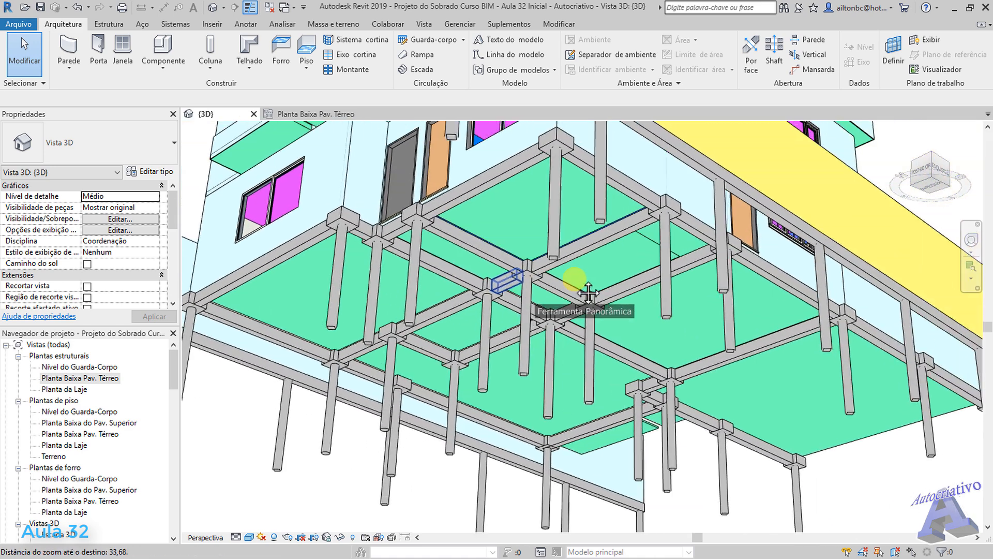
{"action": "middle_click_drag", "start_coordinate": [521, 300], "coordinate": [644, 338]}
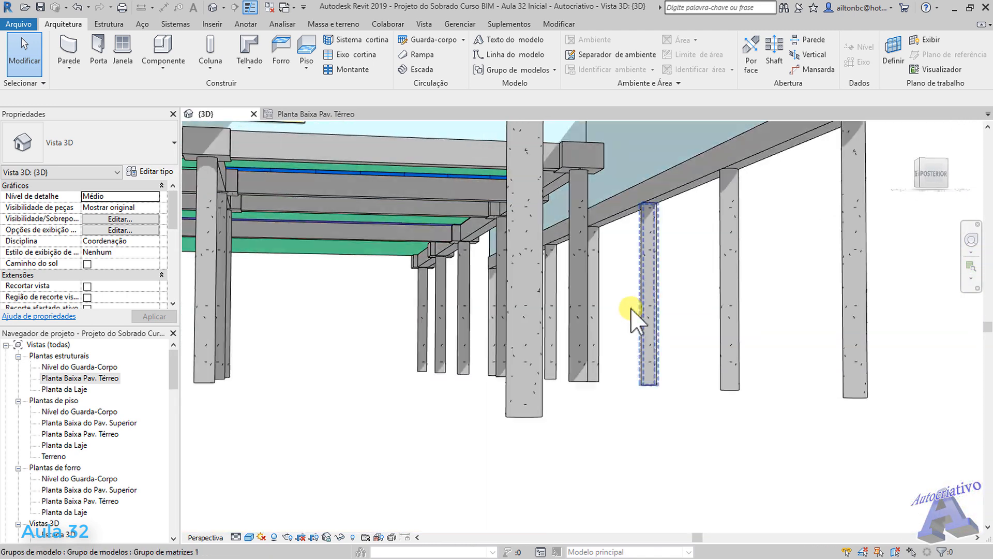
Examine the wall foundations, foundation blocks and piles in 3D from below, including the corner block, and then the outer wall from above
{"action": "scroll", "coordinate": [572, 188], "scroll_direction": "up", "scroll_amount": 2}
{"action": "scroll", "coordinate": [572, 189], "scroll_direction": "up", "scroll_amount": 2}
{"action": "middle_click_drag", "start_coordinate": [503, 191], "coordinate": [554, 253], "text": "shift"}
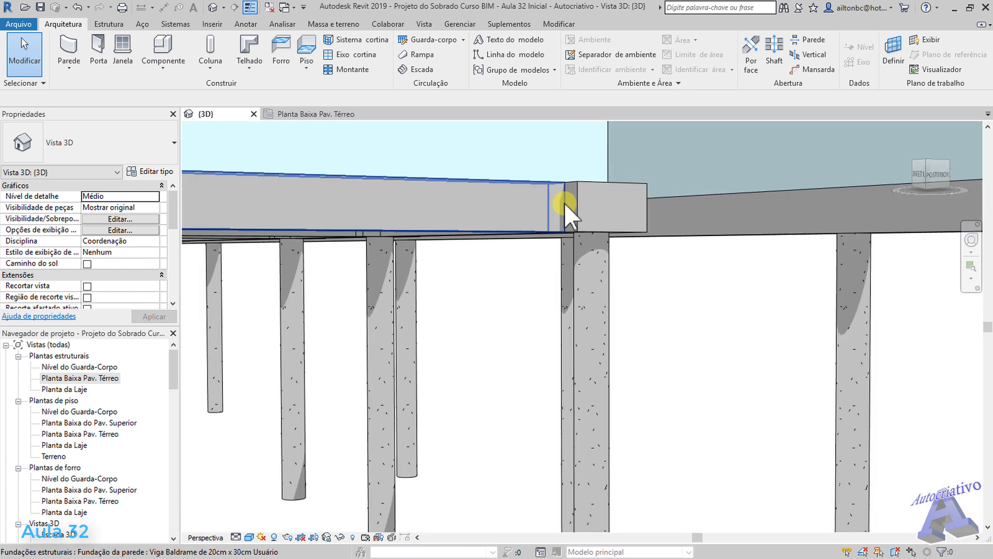
{"action": "middle_click_drag", "start_coordinate": [576, 207], "coordinate": [623, 222], "text": "shift"}
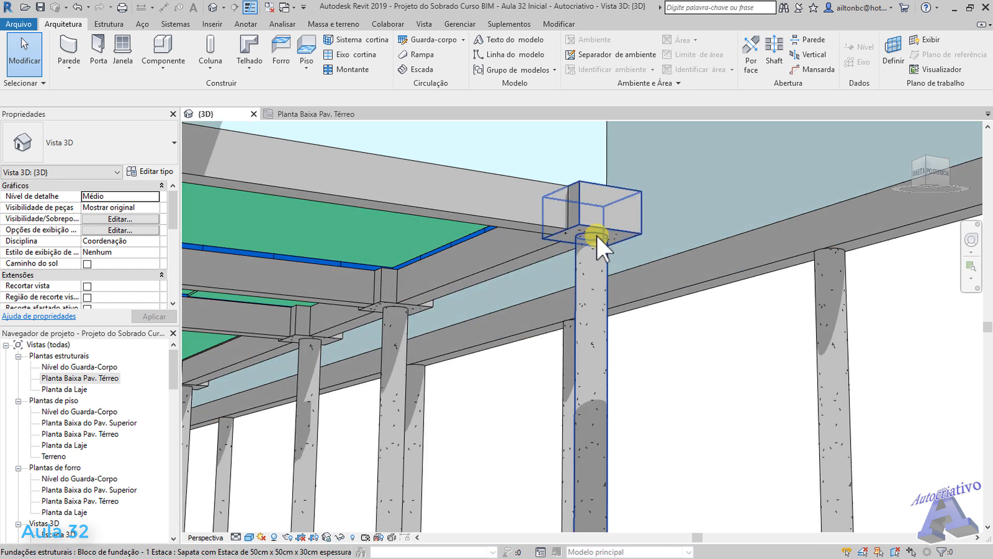
{"action": "mouse_move", "coordinate": [597, 235]}
{"action": "middle_mouse_down", "text": "shift"}
{"action": "mouse_move", "coordinate": [616, 266]}
{"action": "mouse_move", "coordinate": [551, 350]}
{"action": "mouse_move", "coordinate": [535, 354]}
{"action": "middle_mouse_up", "text": "shift"}
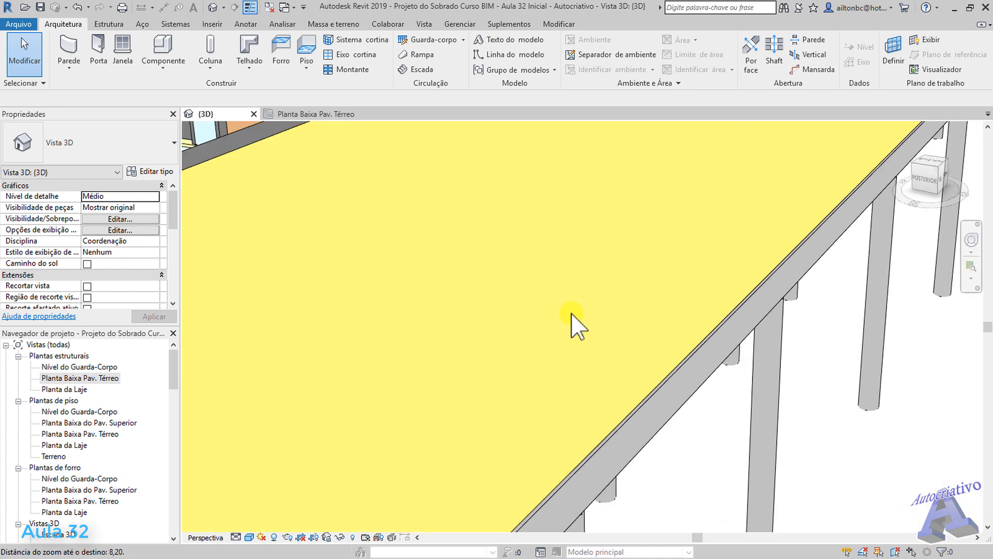
{"action": "mouse_move", "coordinate": [612, 284]}
{"action": "middle_mouse_down", "text": "shift"}
{"action": "mouse_move", "coordinate": [572, 335]}
{"action": "mouse_move", "coordinate": [581, 317]}
{"action": "mouse_move", "coordinate": [615, 301]}
{"action": "mouse_move", "coordinate": [572, 309]}
{"action": "middle_mouse_up", "text": "shift"}
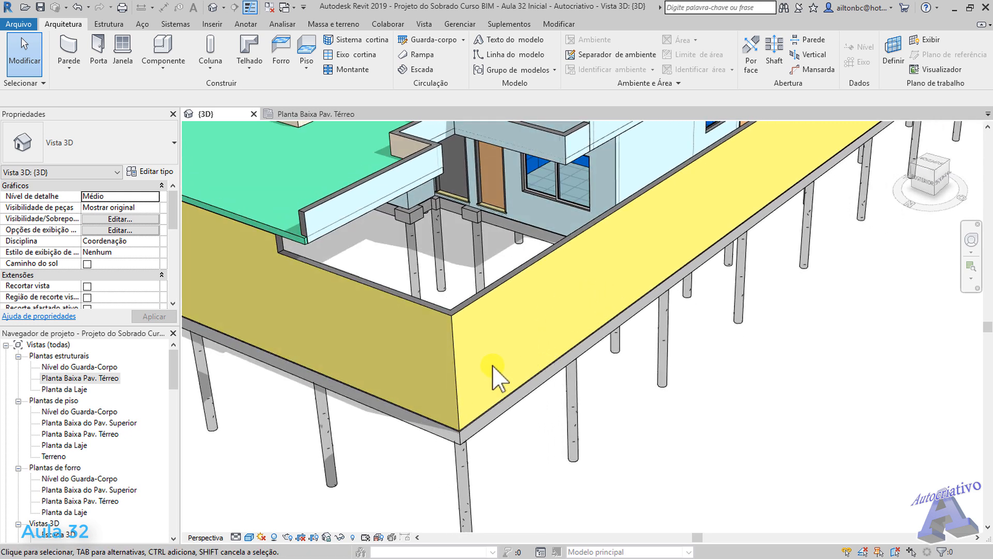
Reopen the structural plan Planta Baixa Pav. Térreo and bring the house's foundation layout into view
{"action": "double_click", "coordinate": [93, 379]}
{"action": "scroll", "coordinate": [415, 348], "scroll_direction": "down", "scroll_amount": 5}
{"action": "middle_click_drag", "start_coordinate": [437, 264], "coordinate": [538, 386]}
{"action": "scroll", "coordinate": [533, 380], "scroll_direction": "down", "scroll_amount": 1}
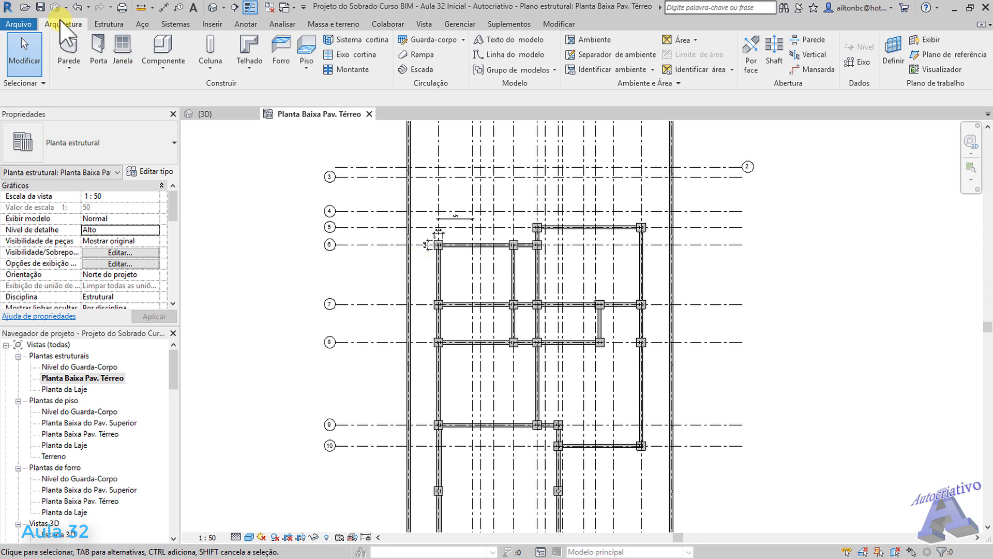
{"action": "left_click", "coordinate": [210, 70]}
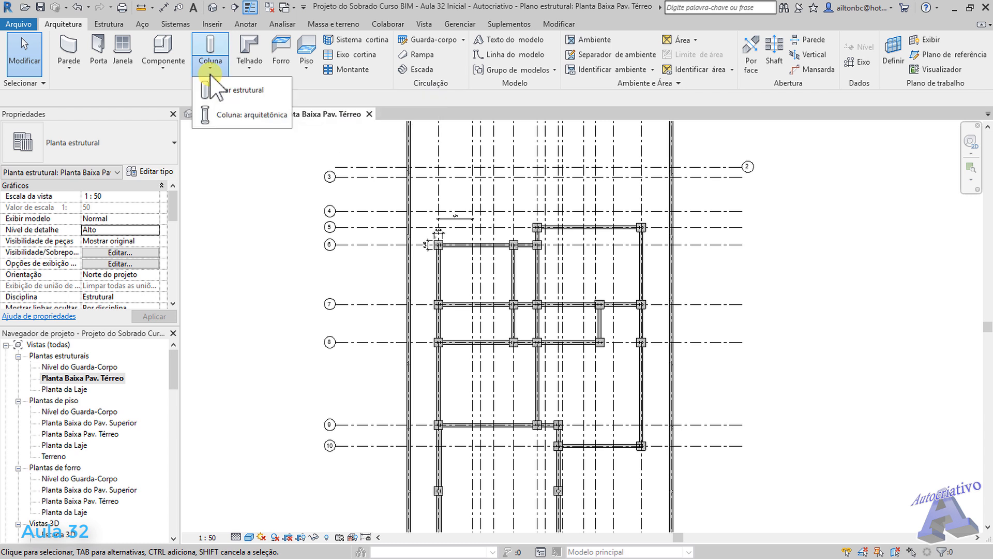
{"action": "left_click", "coordinate": [272, 163]}
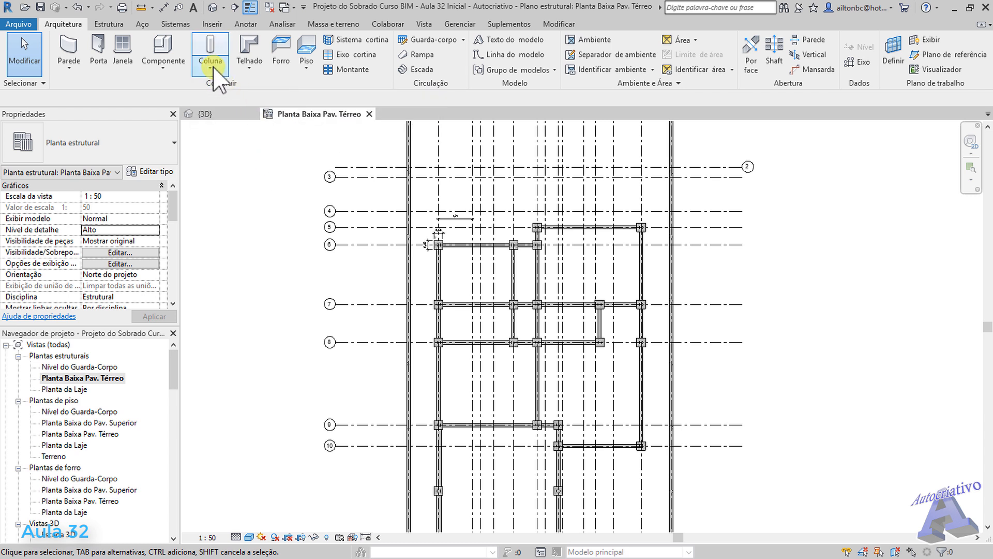
{"action": "left_click", "coordinate": [211, 70]}
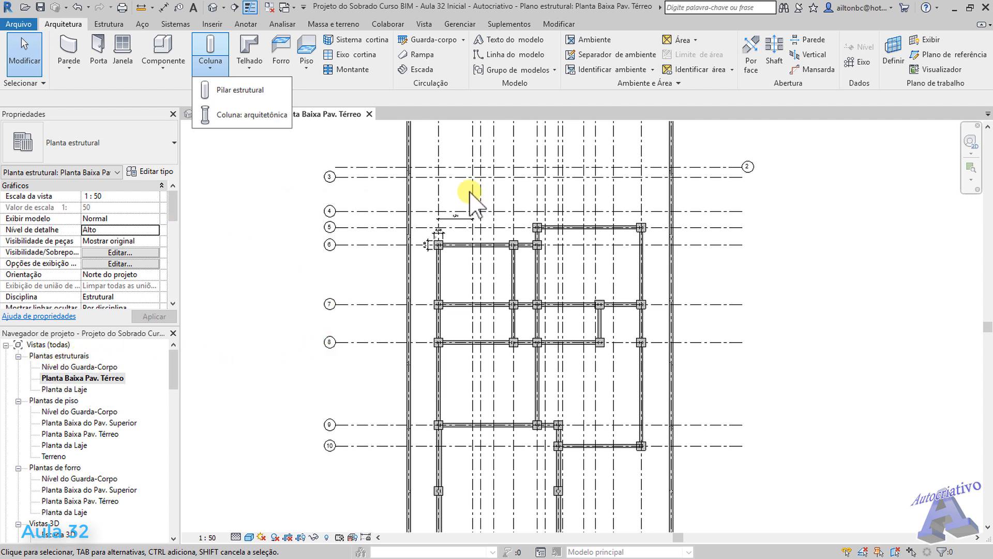
{"action": "left_click", "coordinate": [171, 206]}
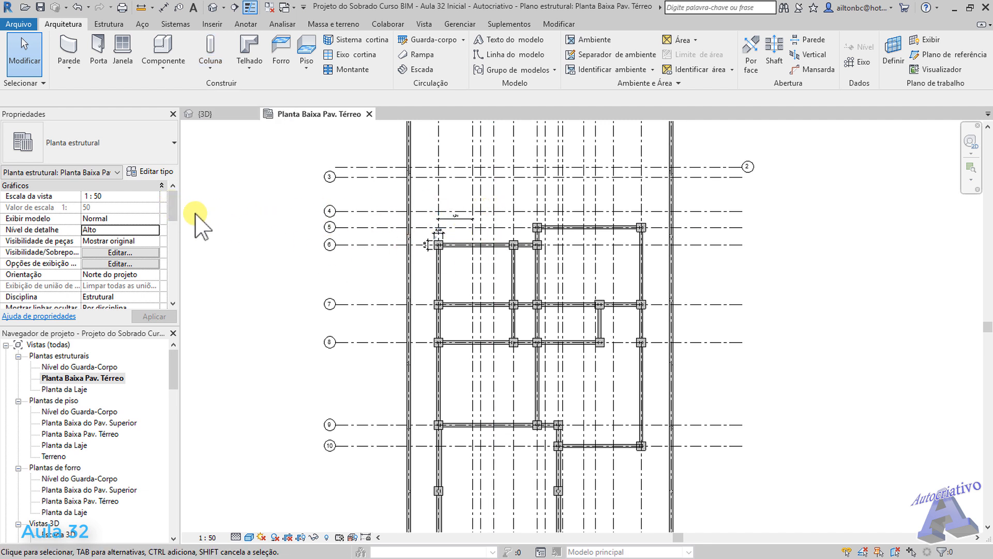
Set the structural plan view's discipline to Arquitetura
{"action": "left_click_drag", "start_coordinate": [172, 203], "coordinate": [175, 217]}
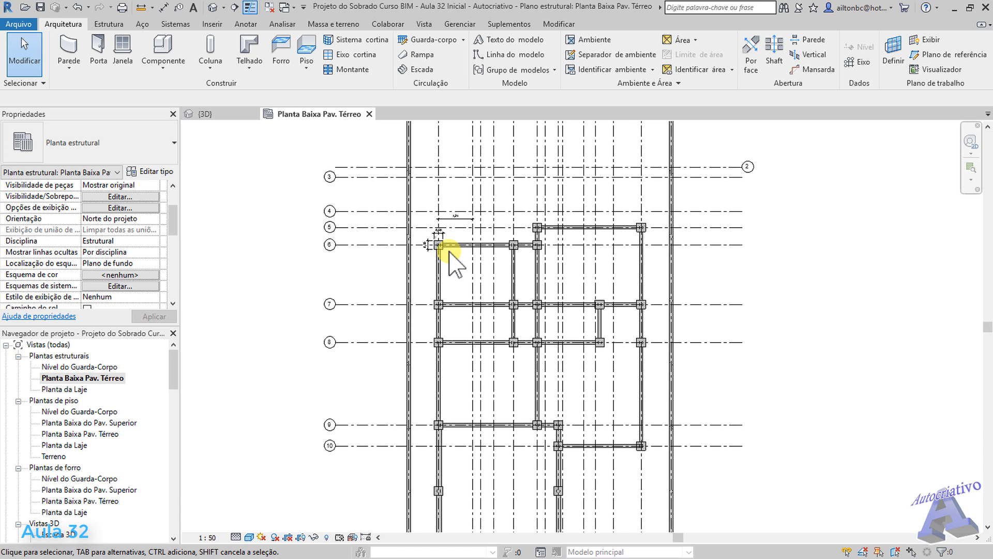
{"action": "left_click", "coordinate": [154, 241]}
{"action": "left_click", "coordinate": [103, 252]}
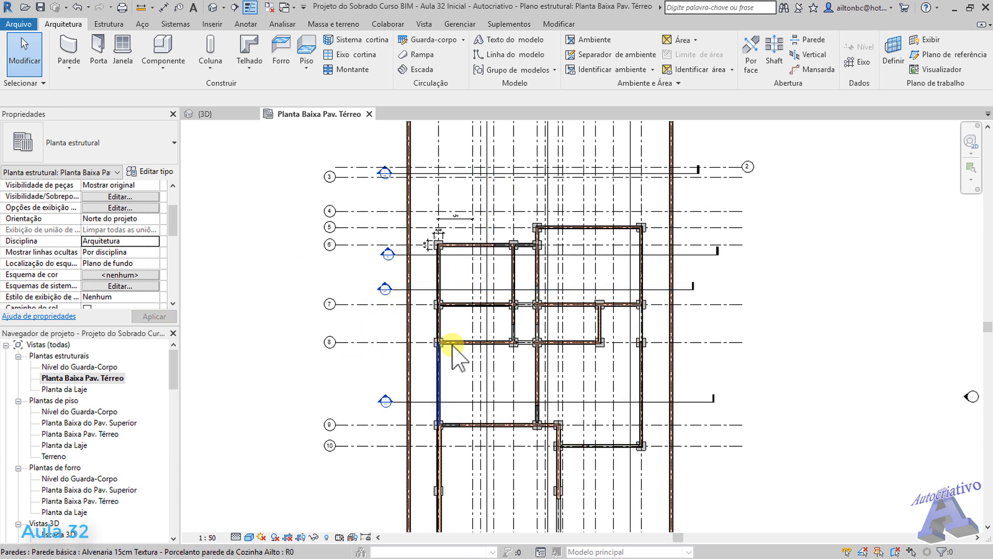
Reveal the plan's hidden elements, unhide the imported drawing Planta do Primeiro Andar.dwg as an element, and leave the reveal mode
{"action": "scroll", "coordinate": [452, 351], "scroll_direction": "up", "scroll_amount": 6}
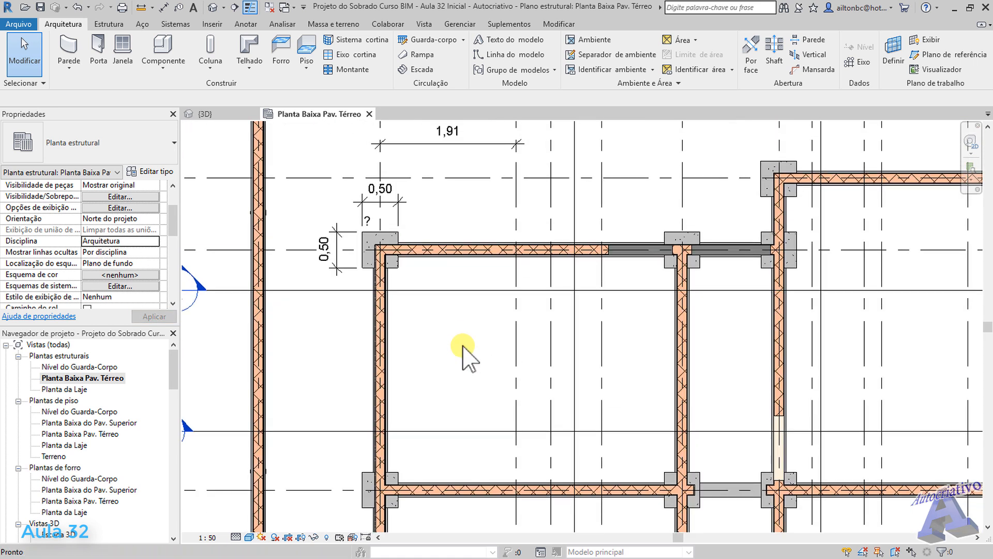
{"action": "scroll", "coordinate": [421, 281], "scroll_direction": "up", "scroll_amount": 5}
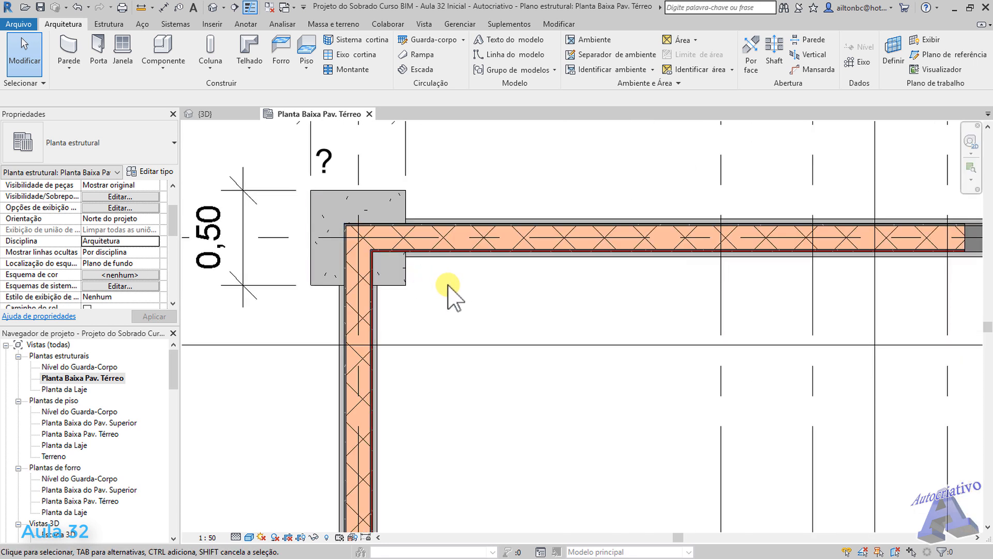
{"action": "scroll", "coordinate": [449, 297], "scroll_direction": "up", "scroll_amount": 2}
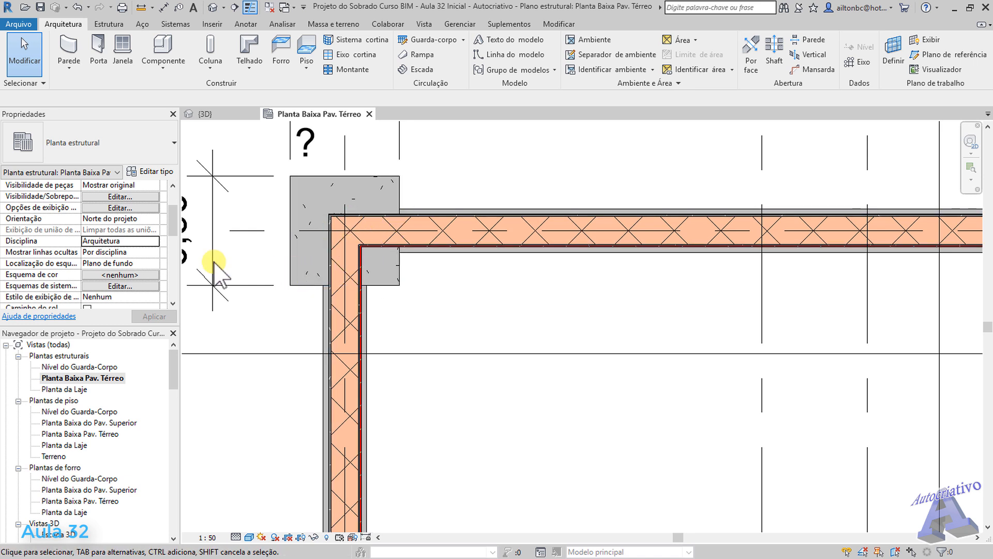
{"action": "scroll", "coordinate": [510, 300], "scroll_direction": "down", "scroll_amount": 4}
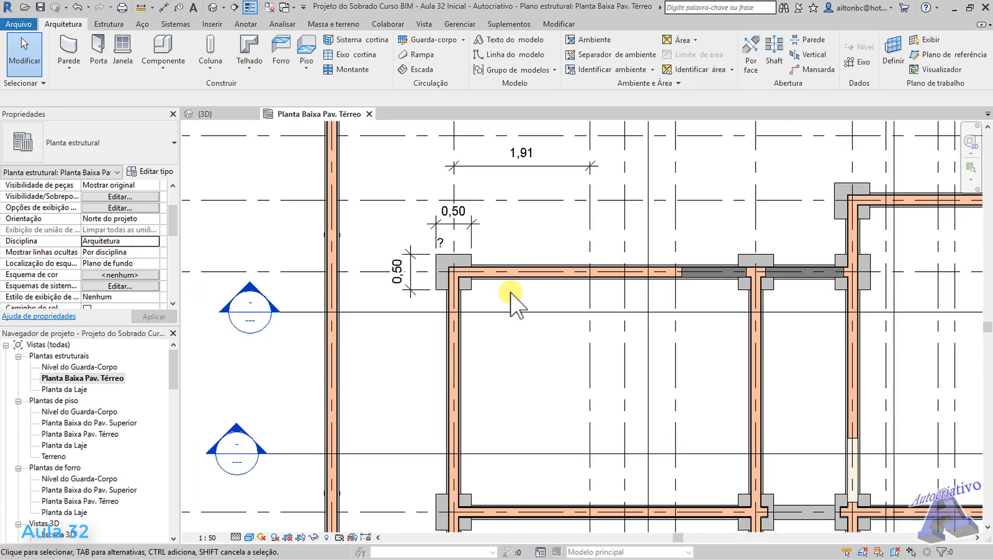
{"action": "scroll", "coordinate": [510, 300], "scroll_direction": "down", "scroll_amount": 5}
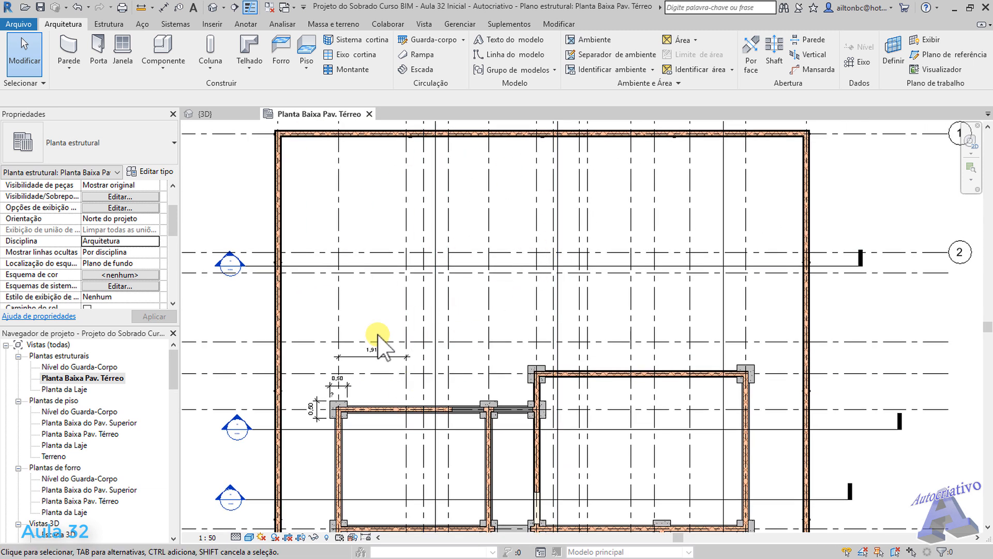
{"action": "left_click", "coordinate": [326, 537]}
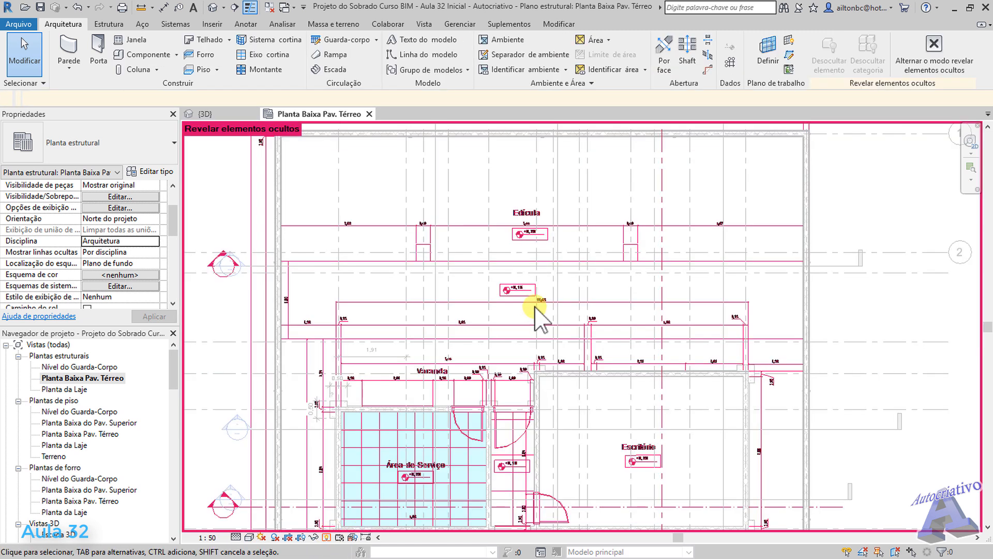
{"action": "left_click", "coordinate": [527, 241]}
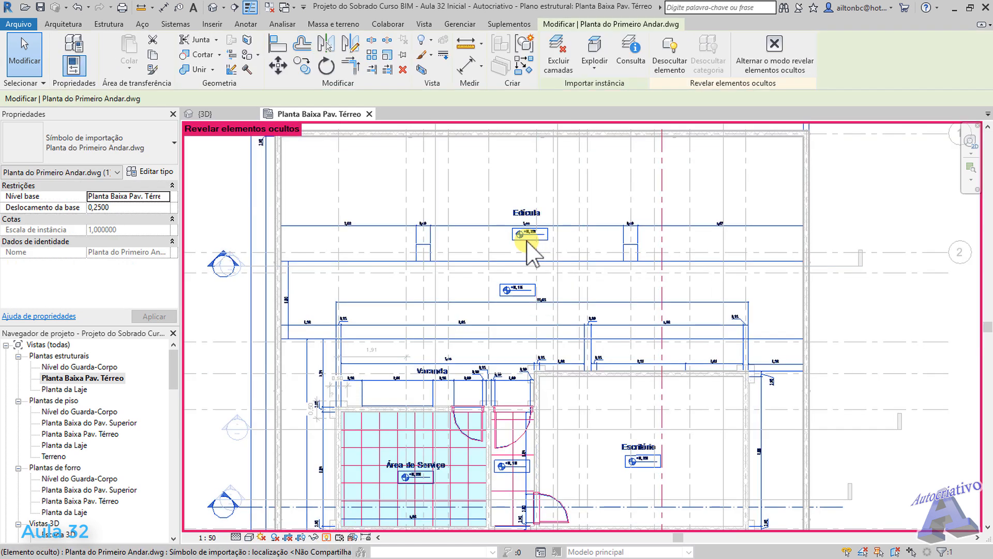
{"action": "right_click", "coordinate": [525, 239]}
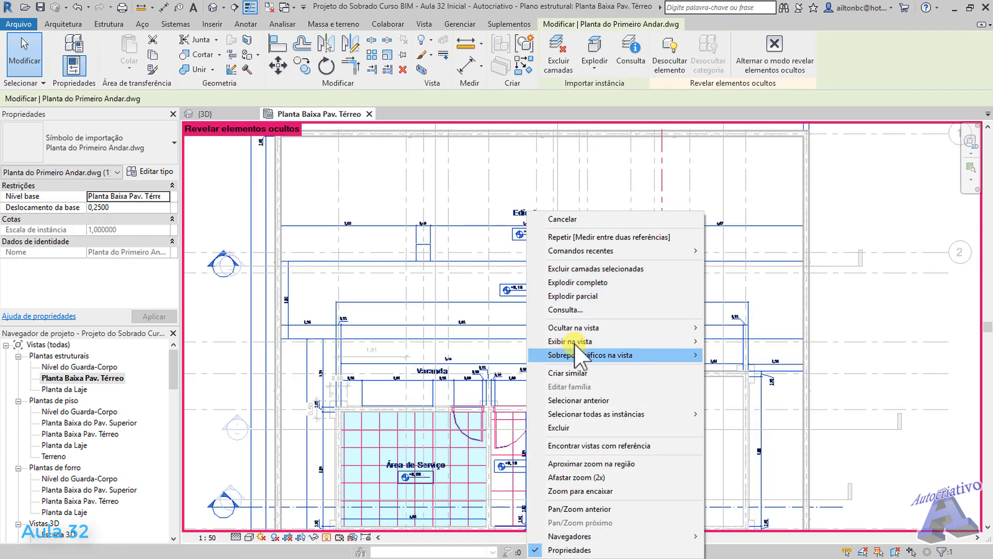
{"action": "mouse_move", "coordinate": [574, 344]}
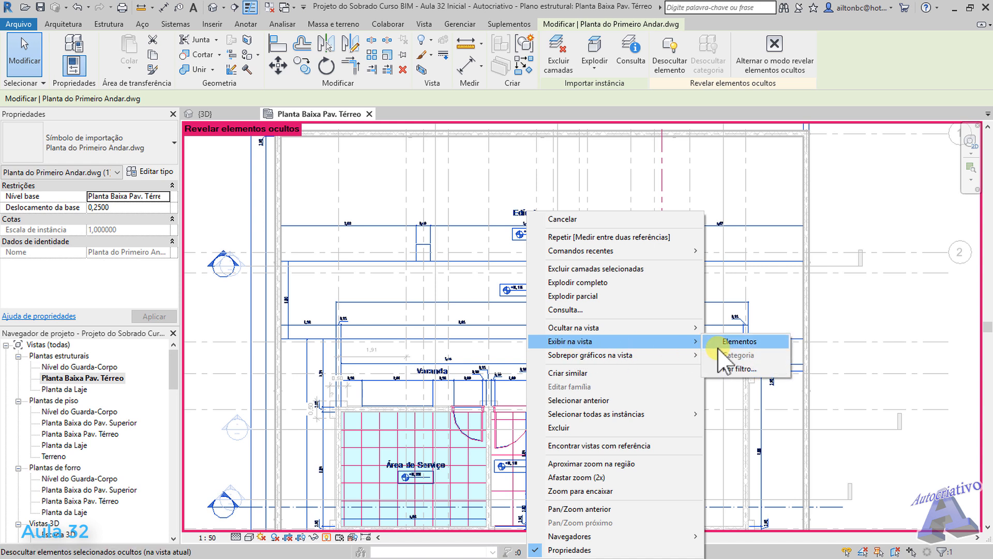
{"action": "left_click", "coordinate": [740, 343]}
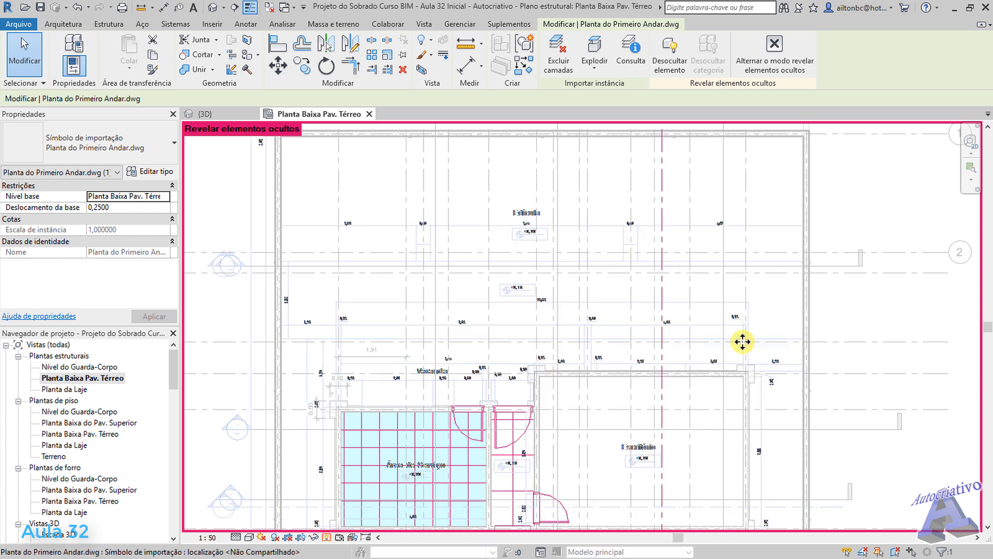
{"action": "left_click", "coordinate": [325, 533]}
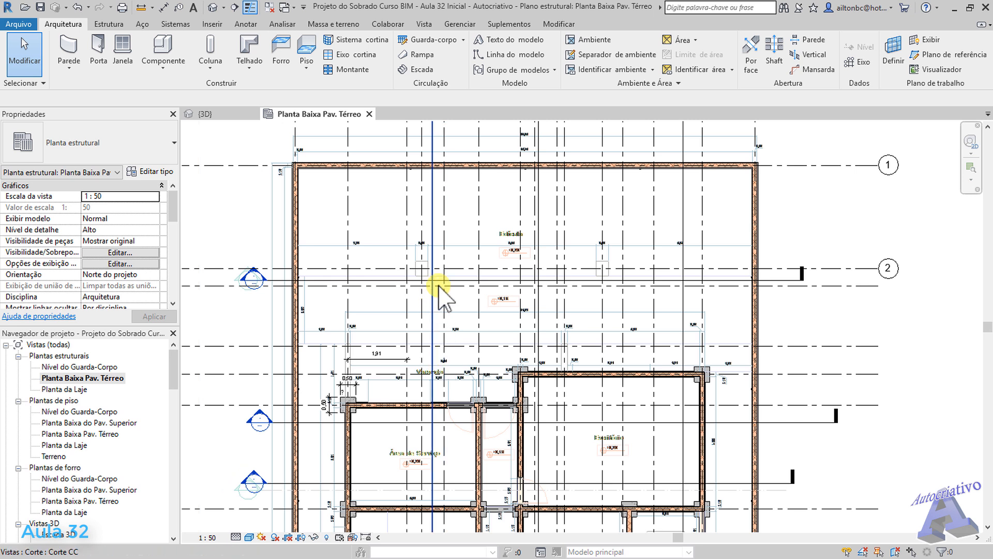
Examine the two column outlines of the Edícula in the imported drawing and the foundation block at the Área de Serviço corner on axis 6
{"action": "scroll", "coordinate": [438, 286], "scroll_direction": "up", "scroll_amount": 6}
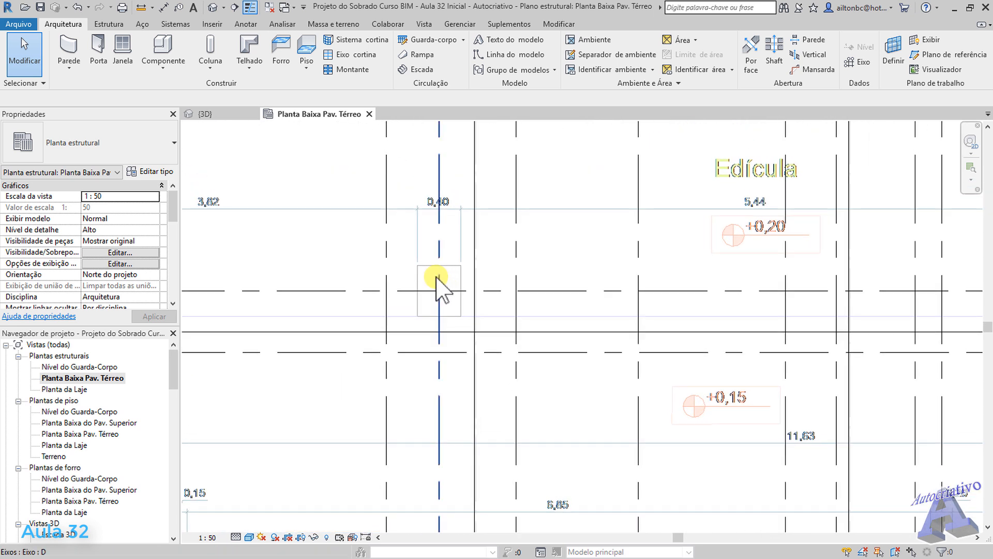
{"action": "scroll", "coordinate": [417, 279], "scroll_direction": "up", "scroll_amount": 2}
{"action": "scroll", "coordinate": [484, 335], "scroll_direction": "down", "scroll_amount": 1}
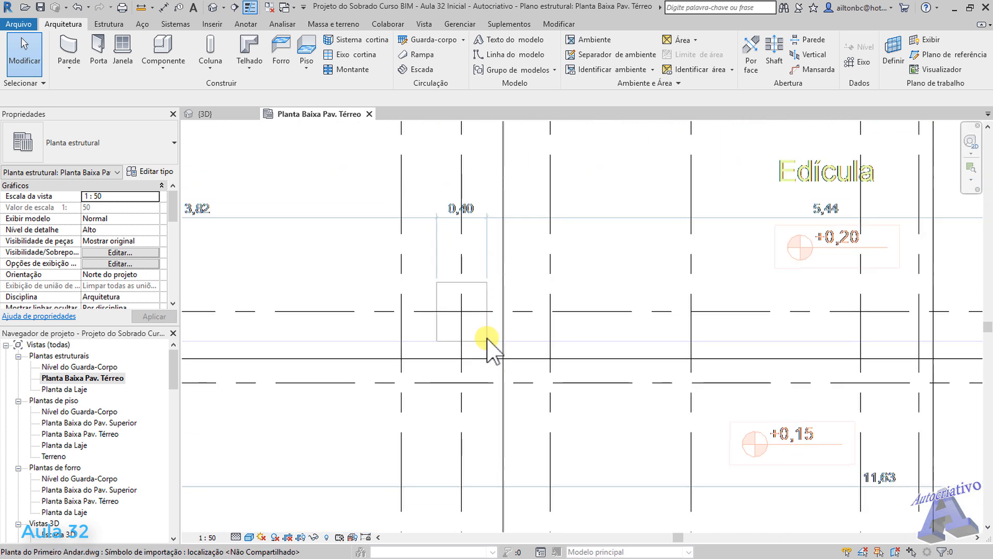
{"action": "scroll", "coordinate": [487, 339], "scroll_direction": "down", "scroll_amount": 2}
{"action": "scroll", "coordinate": [458, 351], "scroll_direction": "down", "scroll_amount": 3}
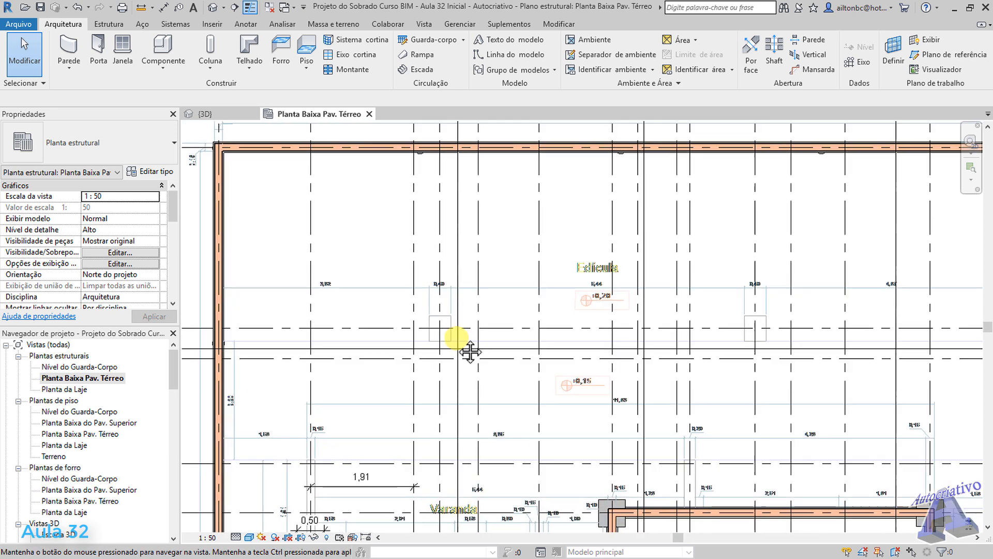
{"action": "scroll", "coordinate": [711, 305], "scroll_direction": "up", "scroll_amount": 3}
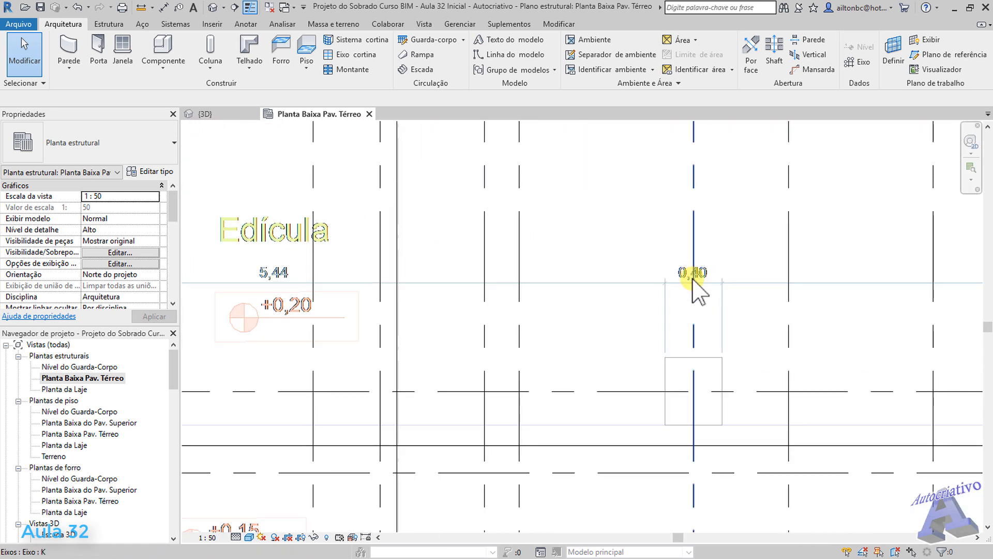
{"action": "scroll", "coordinate": [716, 381], "scroll_direction": "down", "scroll_amount": 5}
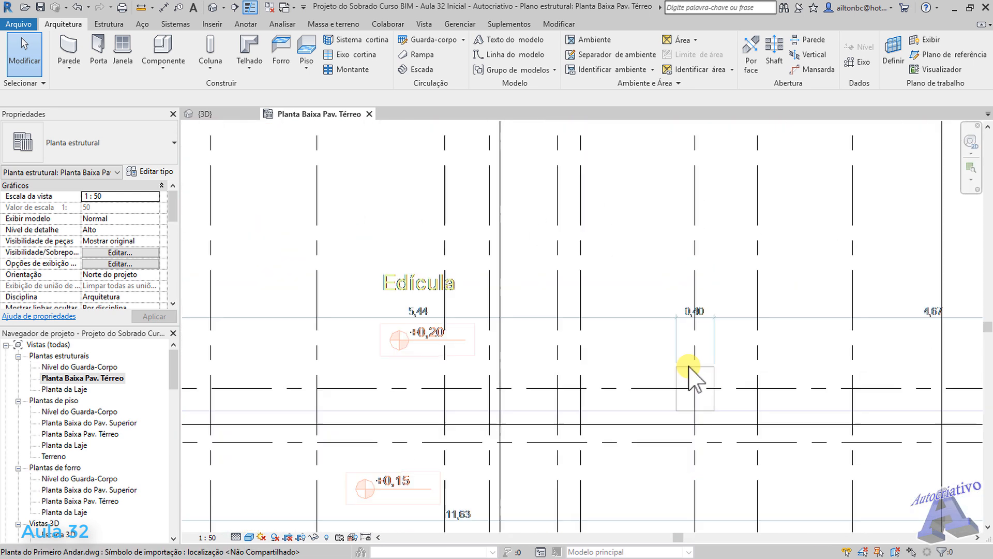
{"action": "middle_click_drag", "start_coordinate": [618, 360], "coordinate": [579, 314]}
{"action": "scroll", "coordinate": [437, 280], "scroll_direction": "up", "scroll_amount": 5}
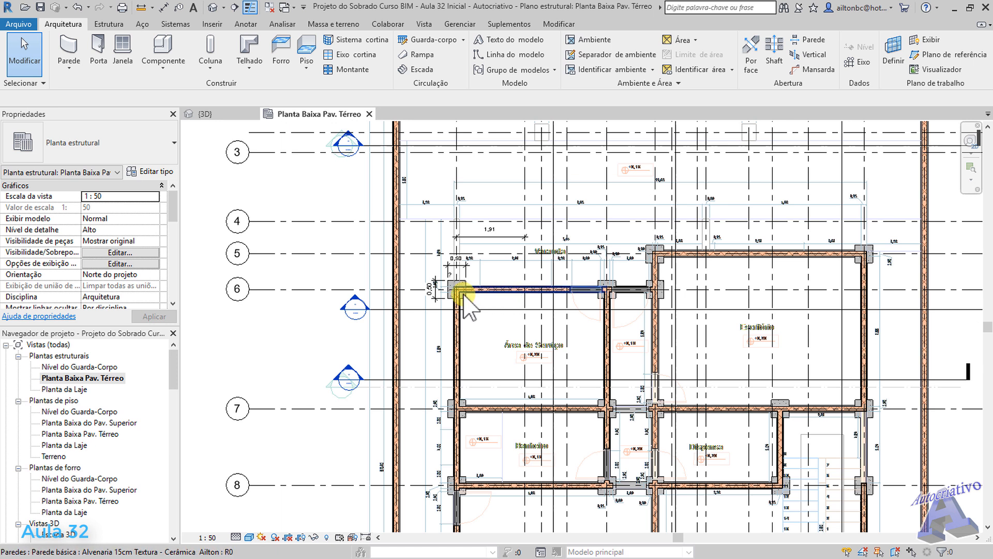
{"action": "left_click", "coordinate": [210, 73]}
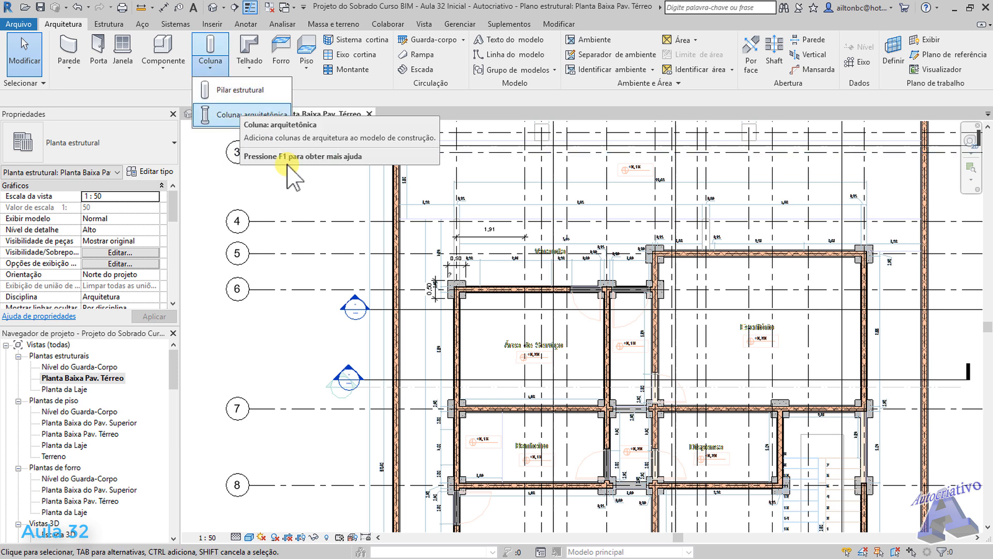
{"action": "left_click", "coordinate": [298, 172]}
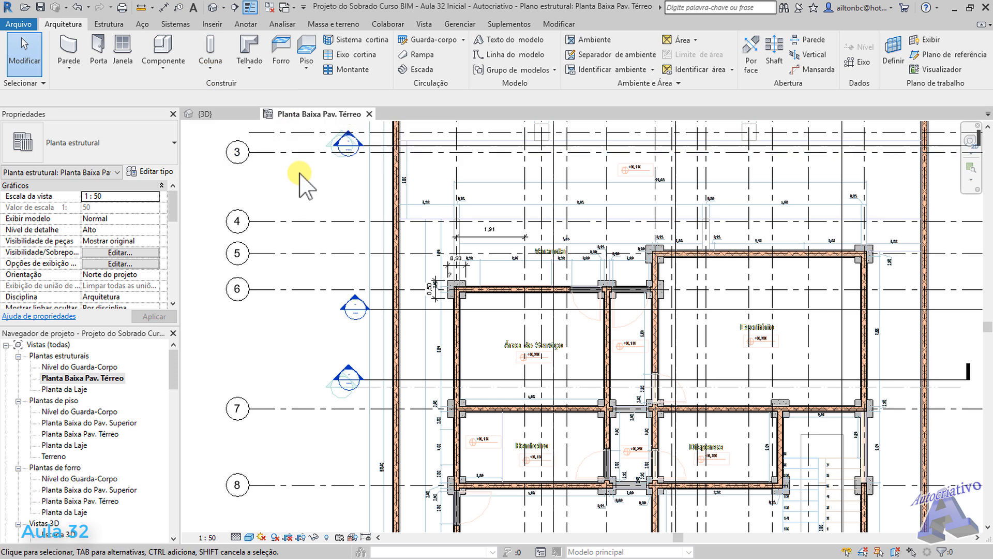
{"action": "left_click", "coordinate": [108, 24]}
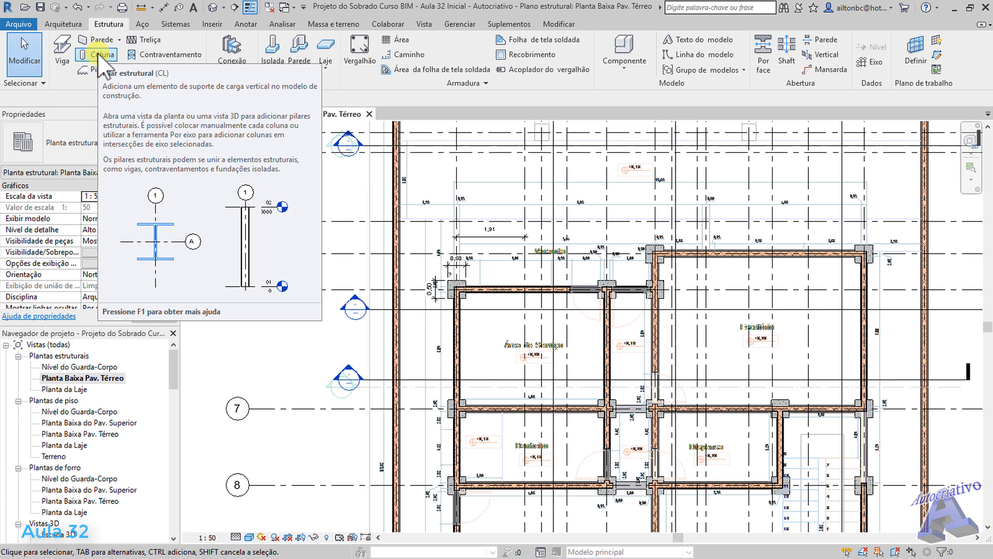
{"action": "left_click", "coordinate": [63, 25]}
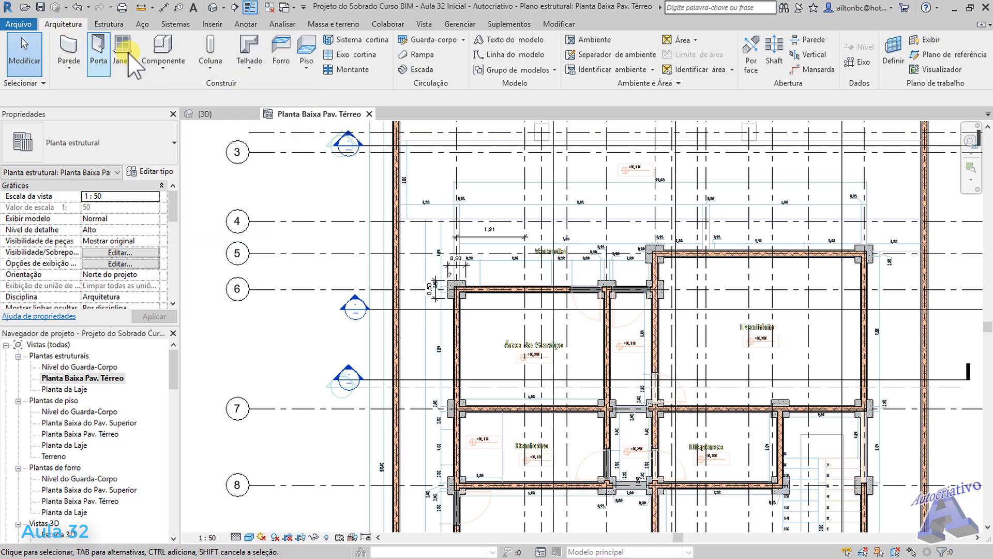
{"action": "left_click", "coordinate": [210, 63]}
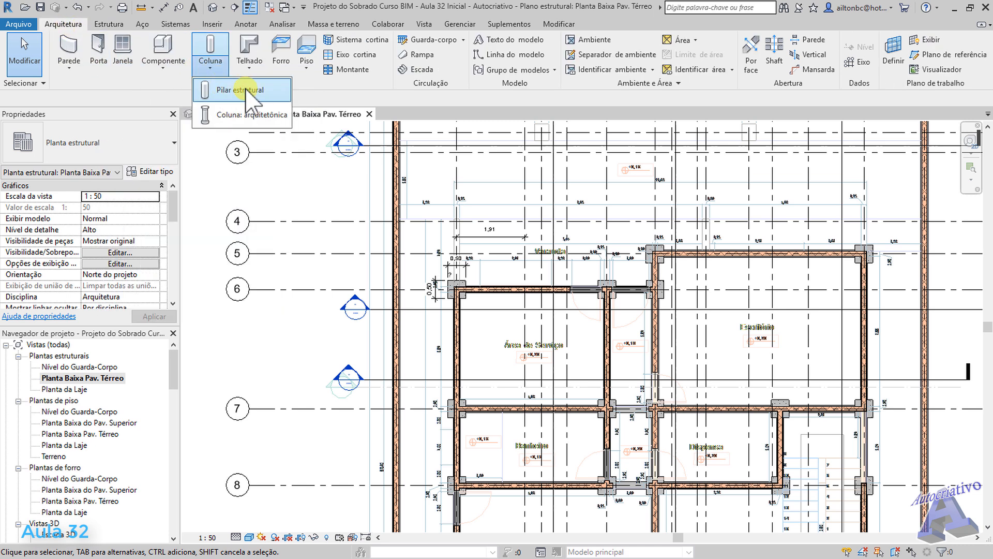
Start placing a structural column by the Área de Serviço corner block and check which column types the project offers
{"action": "left_click", "coordinate": [109, 24]}
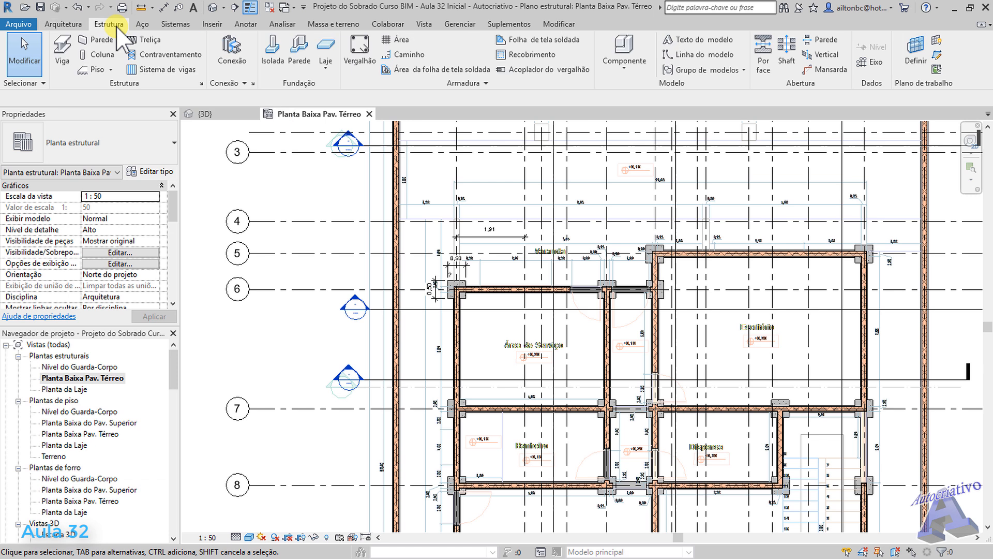
{"action": "left_click", "coordinate": [102, 55]}
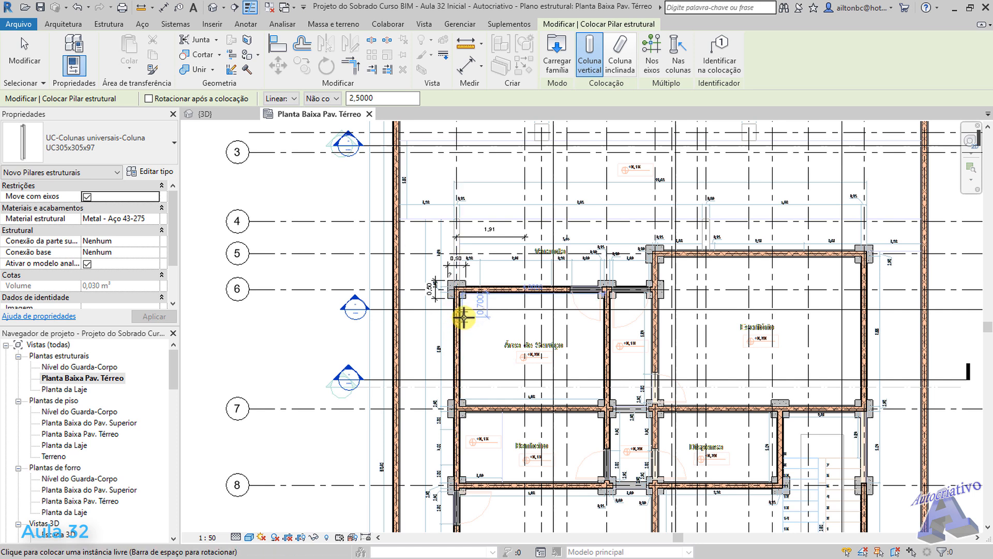
{"action": "scroll", "coordinate": [463, 300], "scroll_direction": "up", "scroll_amount": 4}
{"action": "scroll", "coordinate": [478, 291], "scroll_direction": "up", "scroll_amount": 2}
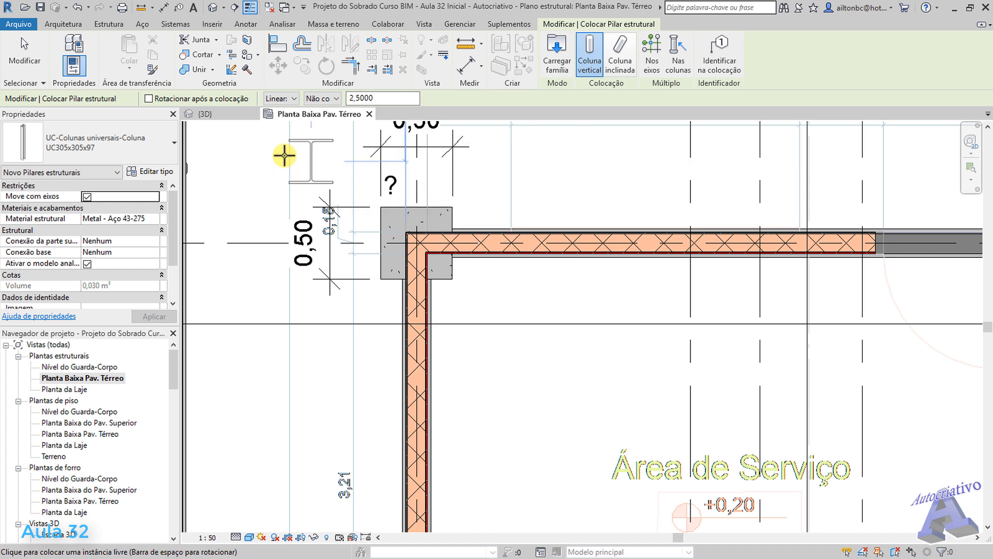
{"action": "left_click", "coordinate": [166, 144]}
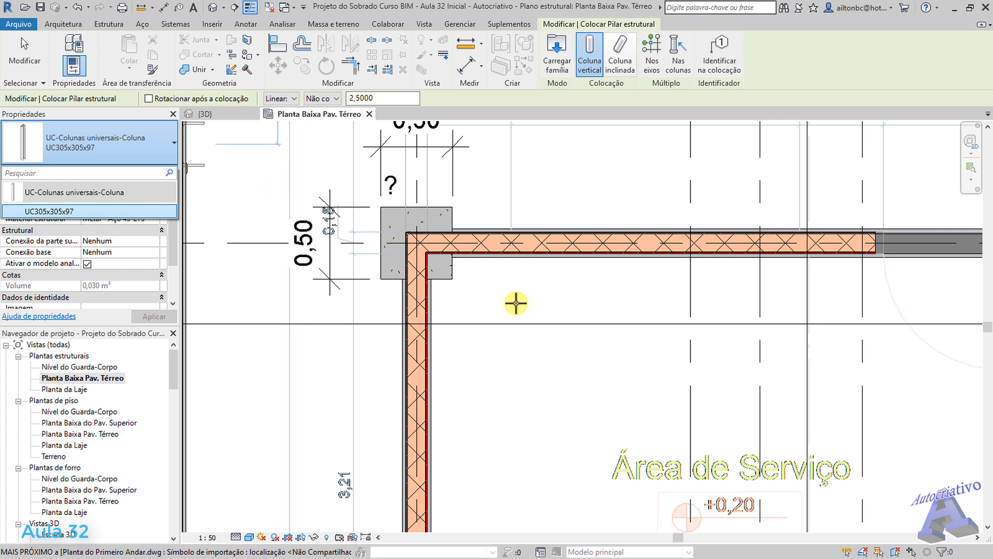
Preview the concrete column families in the library's Pilares estruturais folder and load Concreto-Retangular-Coluna
{"action": "left_click", "coordinate": [557, 72]}
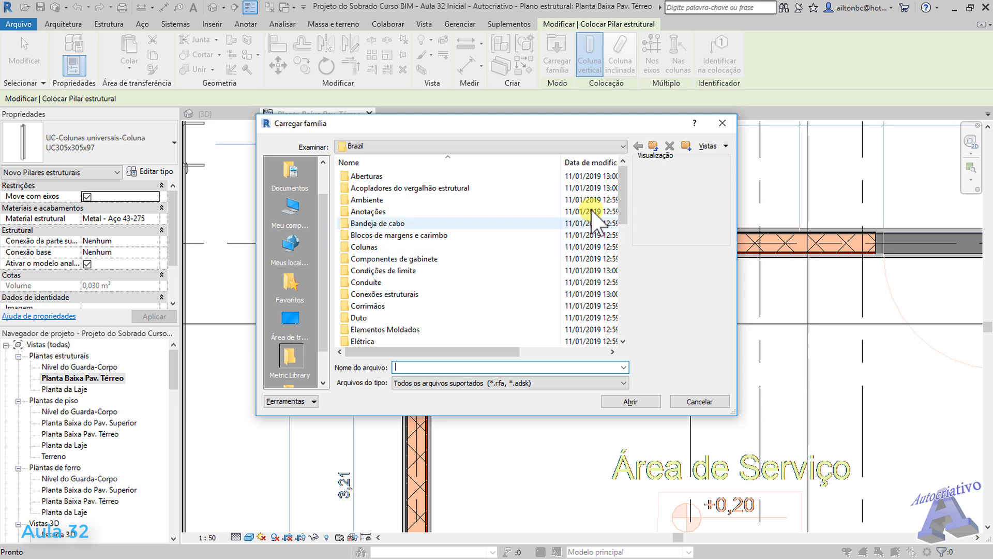
{"action": "left_click_drag", "start_coordinate": [623, 195], "coordinate": [625, 277]}
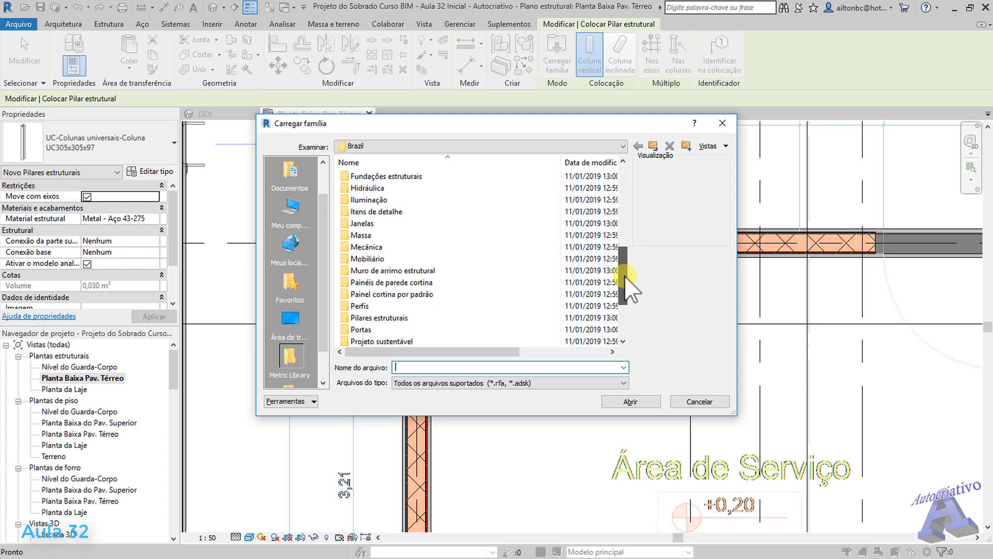
{"action": "double_click", "coordinate": [388, 317]}
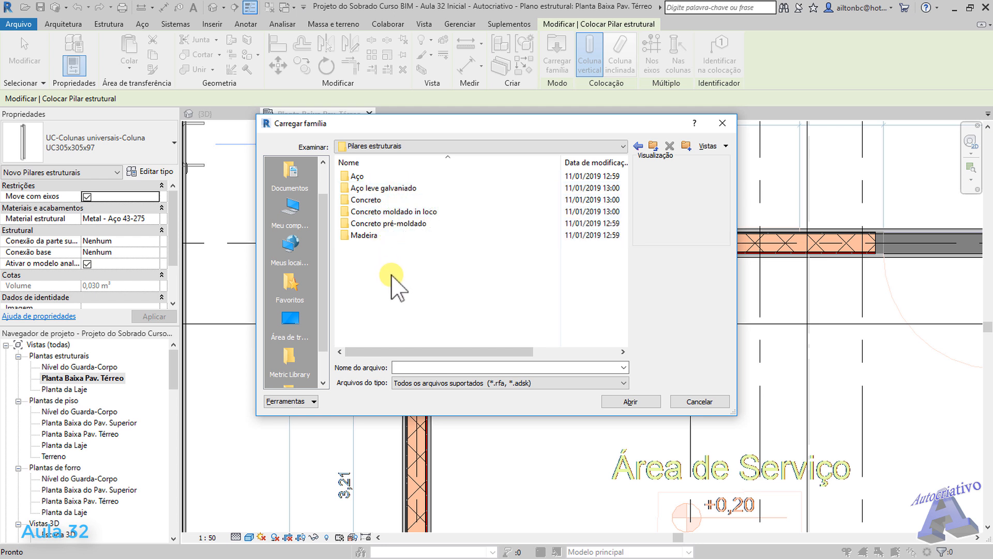
{"action": "double_click", "coordinate": [372, 201]}
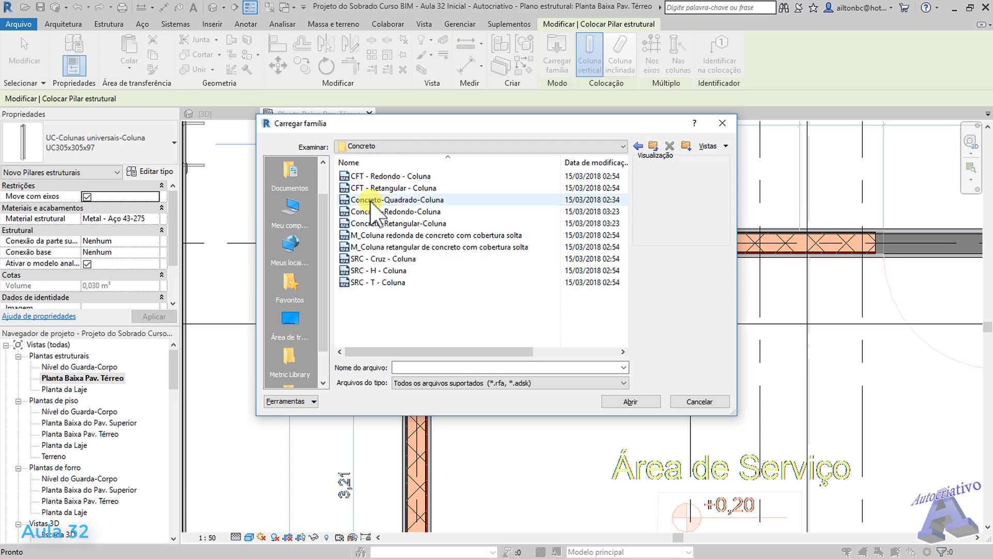
{"action": "left_click", "coordinate": [378, 177]}
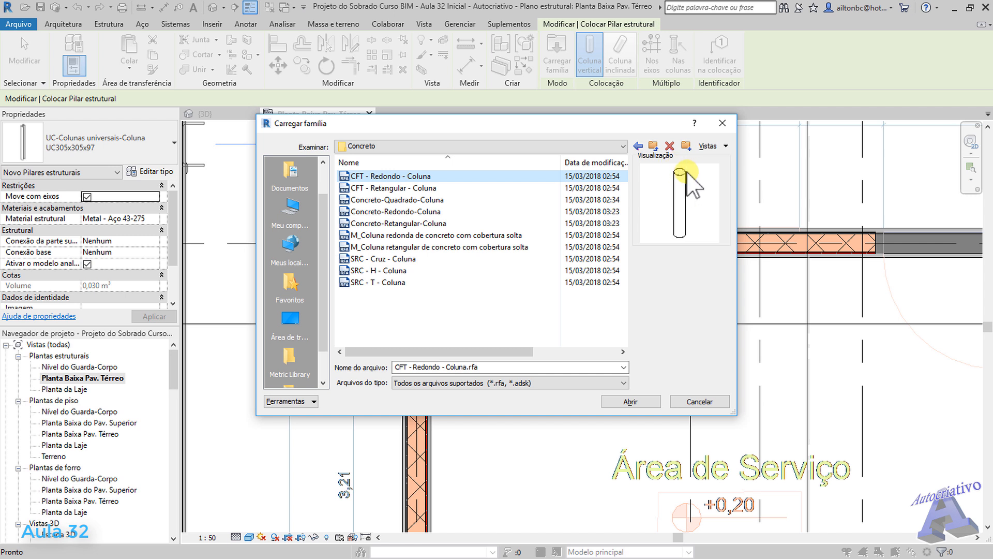
{"action": "left_click", "coordinate": [394, 188]}
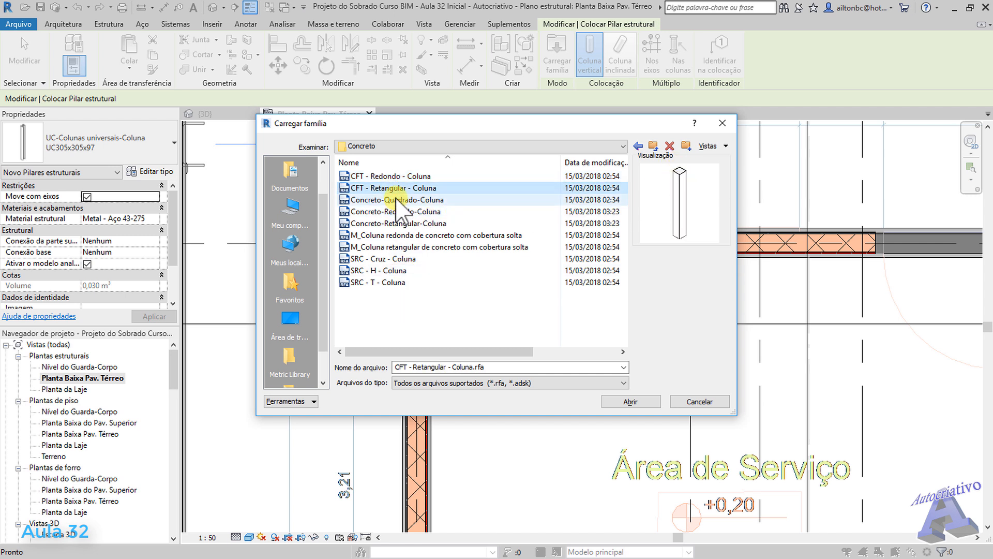
{"action": "left_click", "coordinate": [393, 200]}
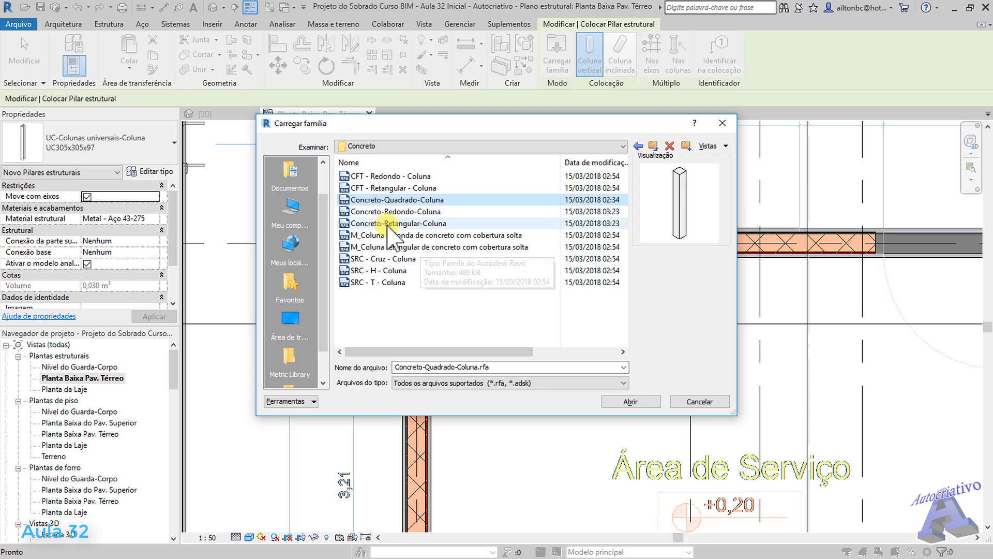
{"action": "left_click", "coordinate": [388, 223]}
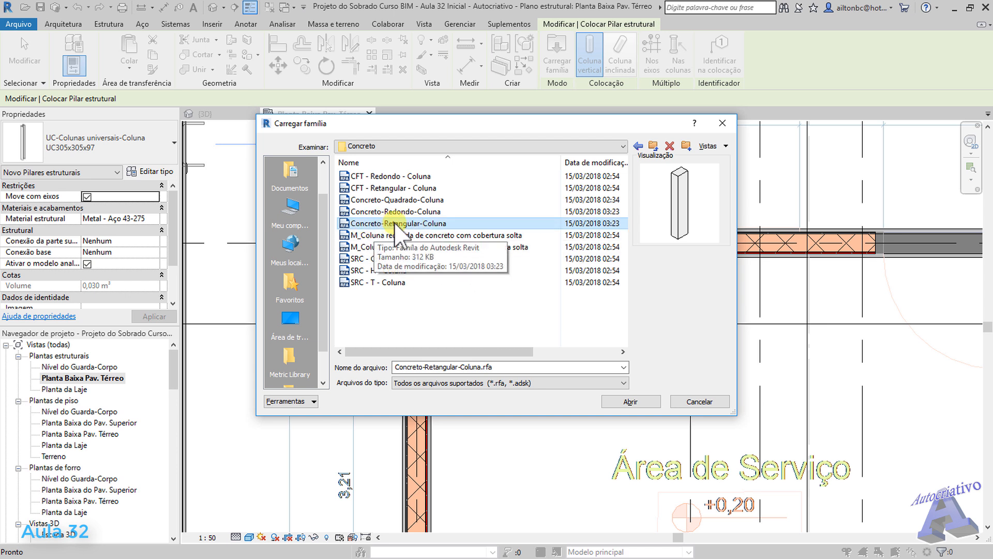
{"action": "left_click", "coordinate": [631, 401]}
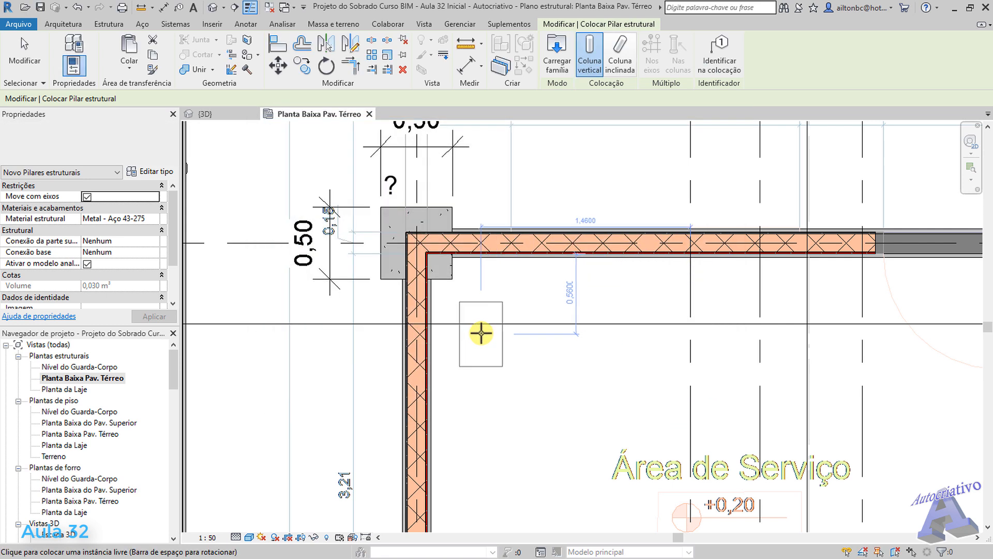
Set the 300 x 450mm column's placement to Altura up to the Planta da Laje level, and leave the command without placing it
{"action": "scroll", "coordinate": [484, 306], "scroll_direction": "up", "scroll_amount": 3}
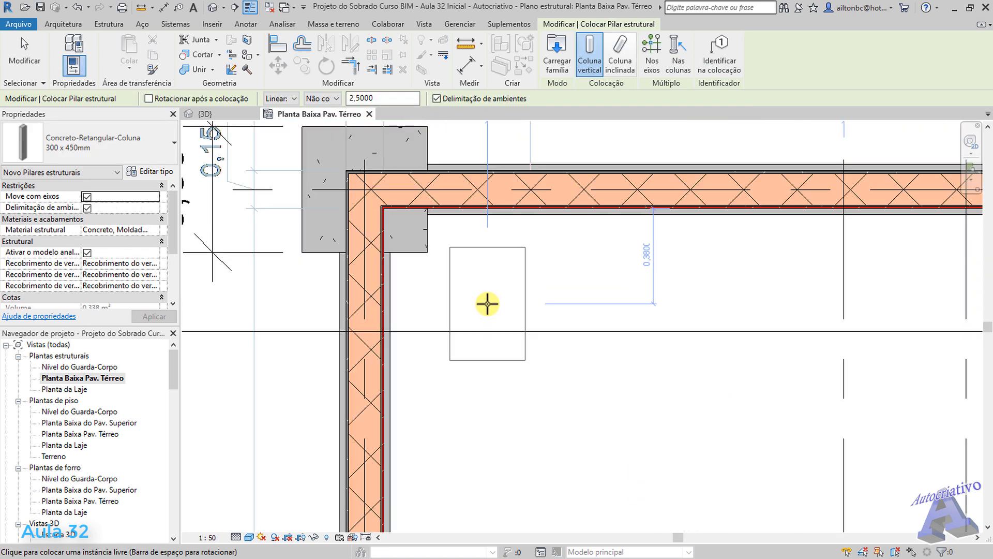
{"action": "middle_click_drag", "start_coordinate": [517, 327], "coordinate": [540, 351]}
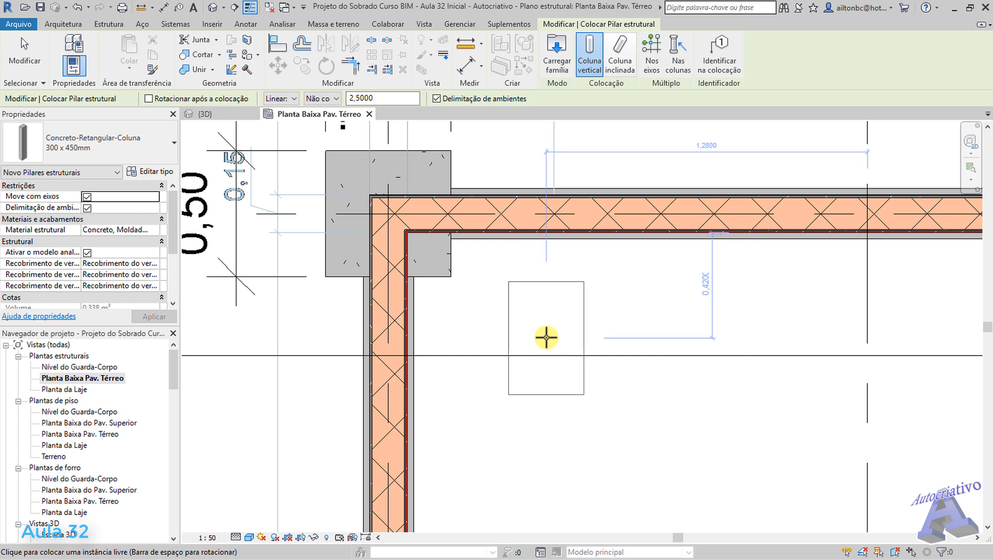
{"action": "key", "text": "space"}
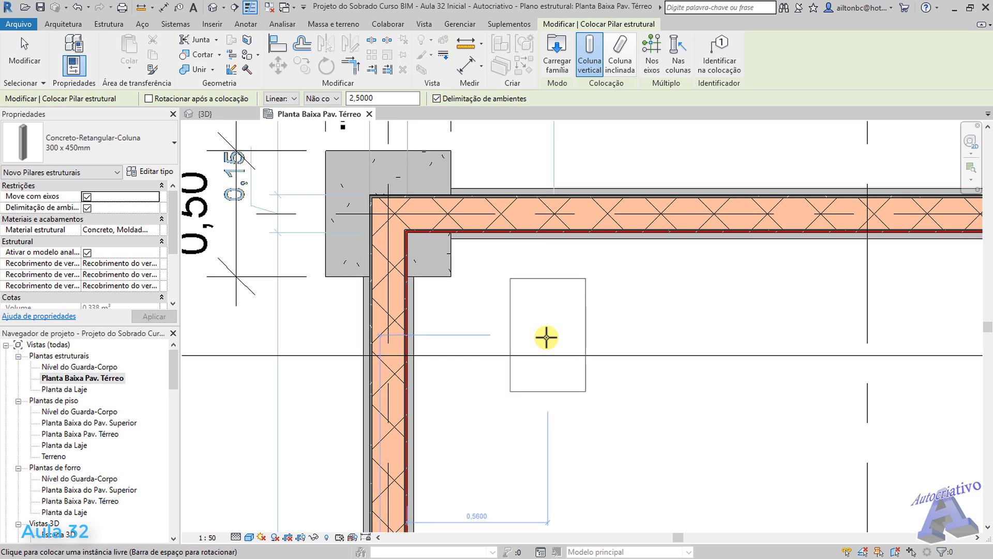
{"action": "key", "text": "space"}
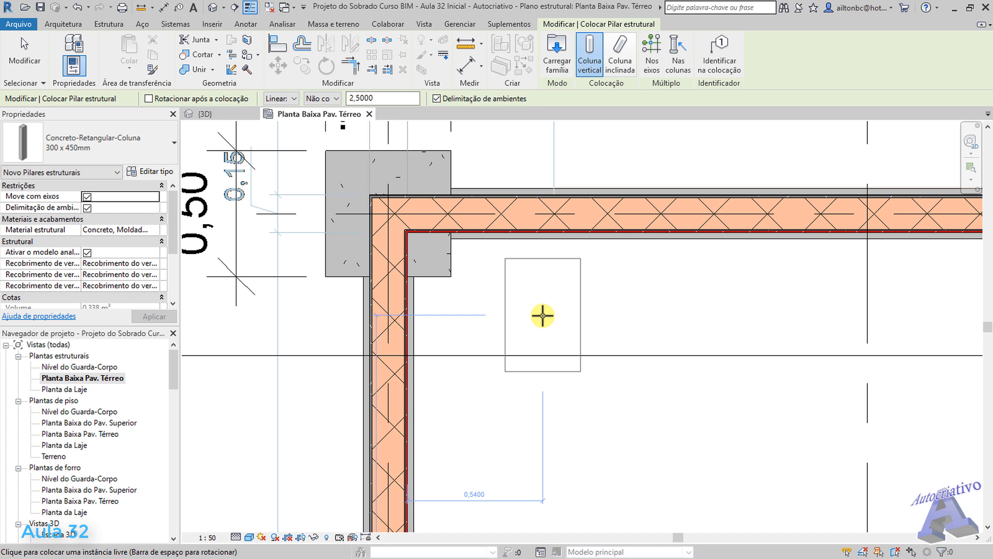
{"action": "left_click", "coordinate": [294, 99]}
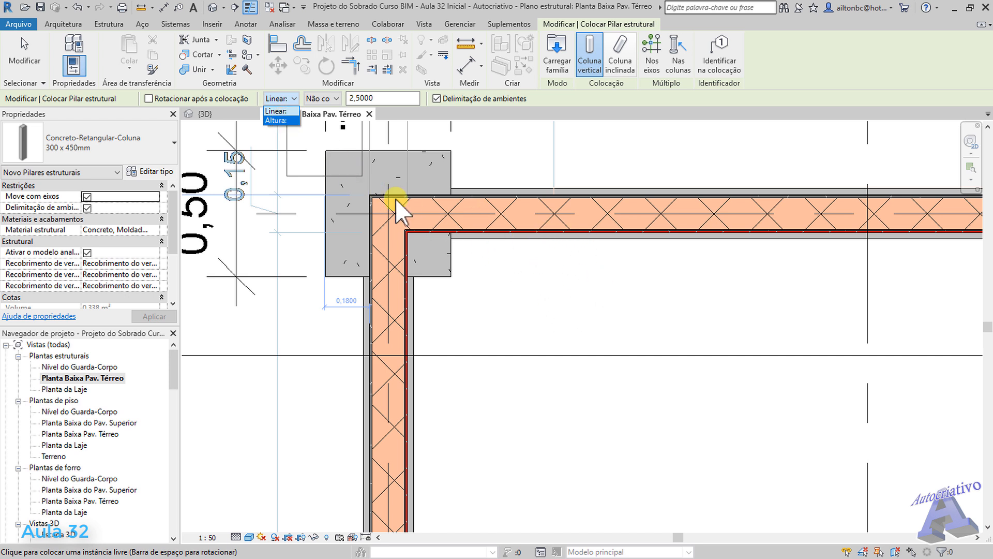
{"action": "left_click", "coordinate": [277, 120]}
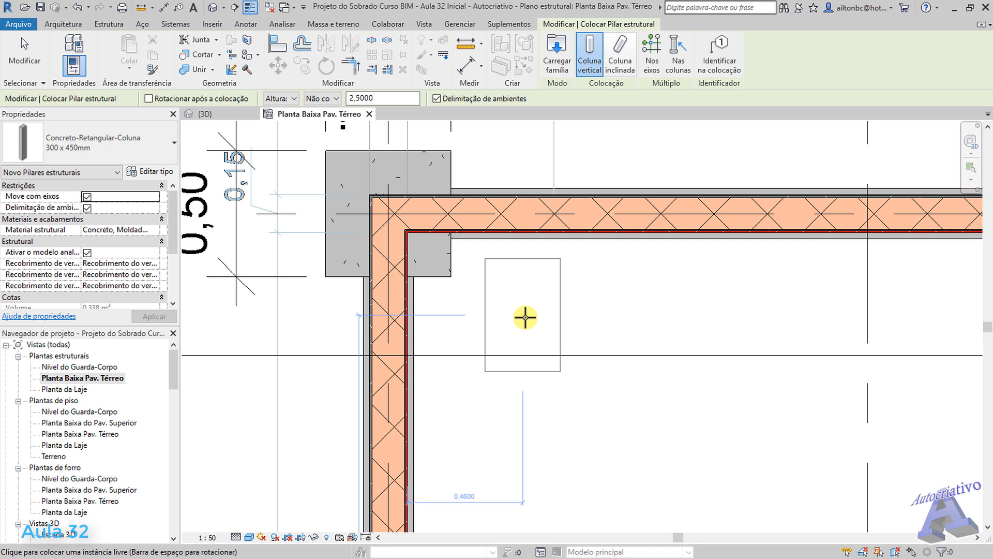
{"action": "left_click", "coordinate": [336, 98]}
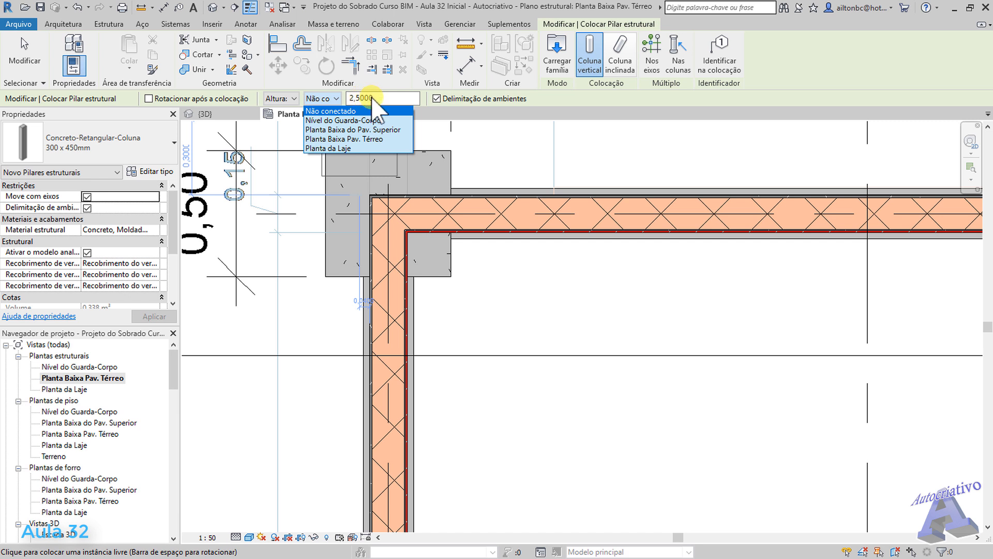
{"action": "left_click", "coordinate": [343, 150]}
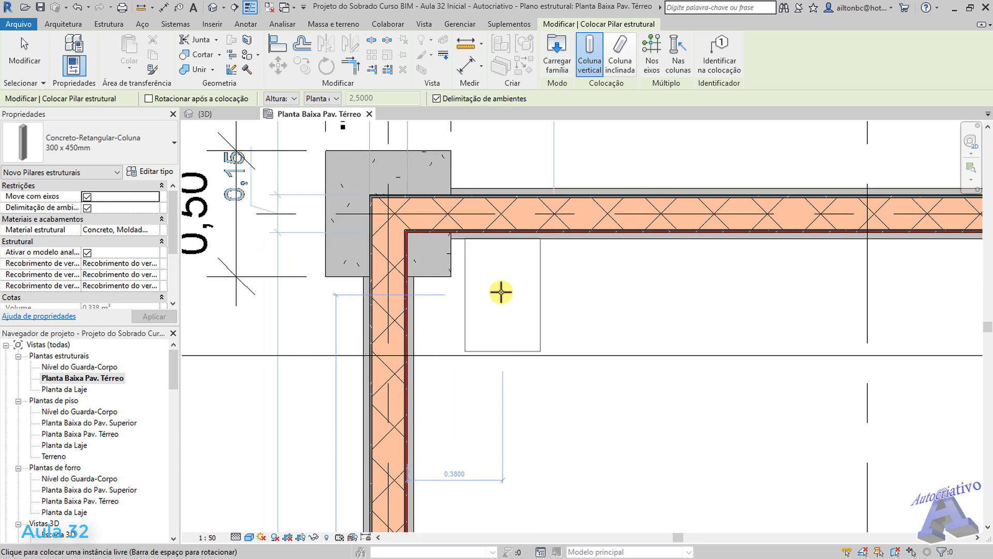
{"action": "scroll", "coordinate": [517, 305], "scroll_direction": "up", "scroll_amount": 2}
{"action": "middle_click_drag", "start_coordinate": [543, 321], "coordinate": [605, 369]}
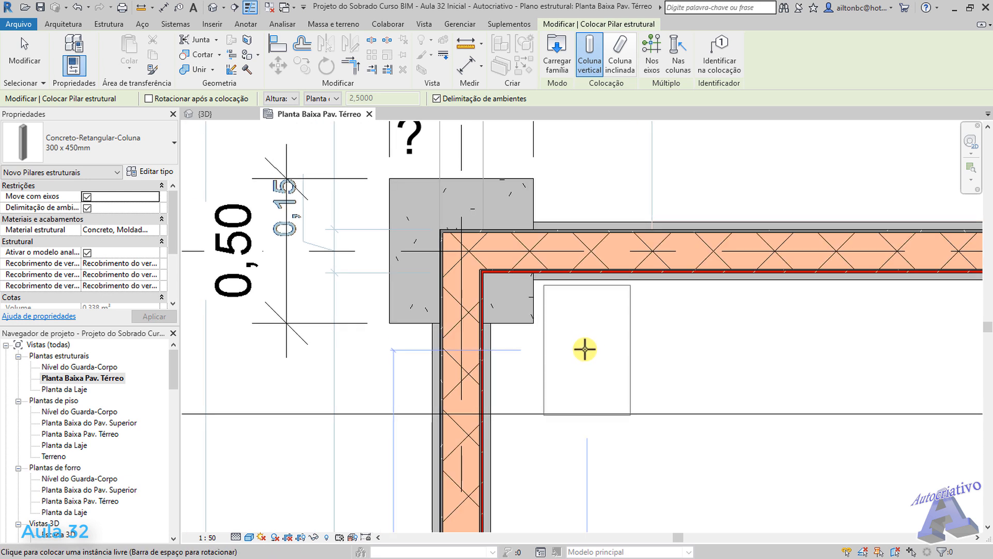
{"action": "key", "text": "Escape"}
{"action": "key", "text": "Escape"}
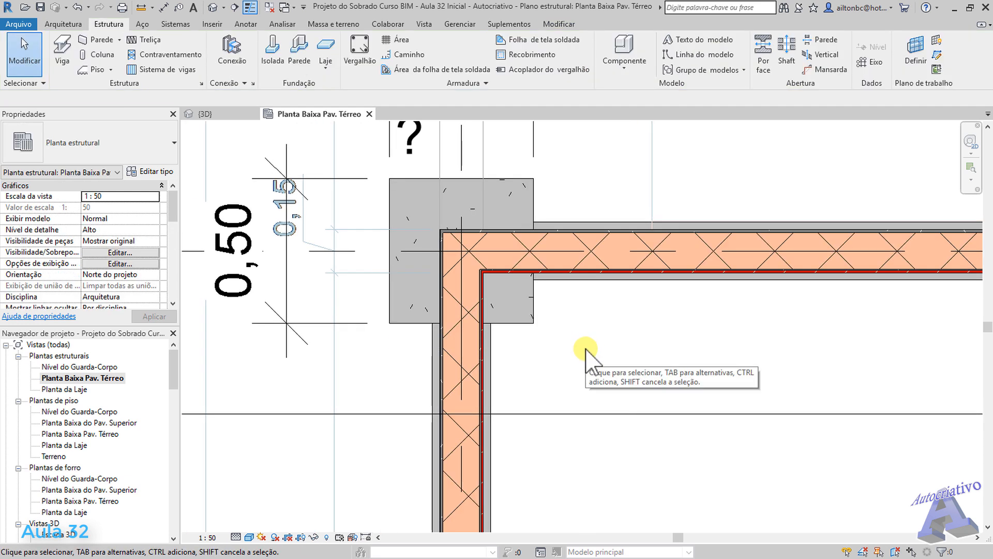
Examine the foundation block and wall at the Área de Serviço corner in the 3D view, and return to the structural plan
{"action": "scroll", "coordinate": [393, 329], "scroll_direction": "down", "scroll_amount": 2}
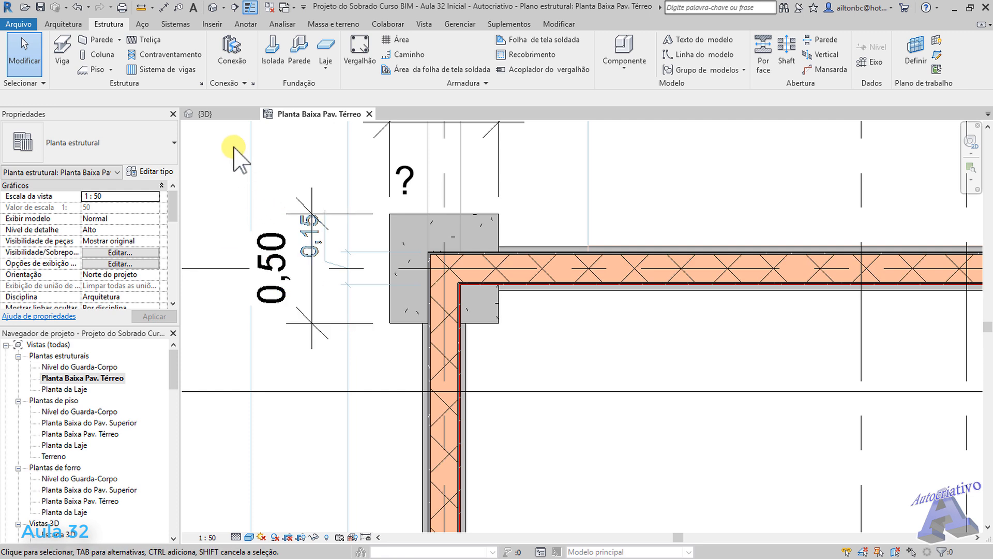
{"action": "scroll", "coordinate": [362, 264], "scroll_direction": "down", "scroll_amount": 4}
{"action": "scroll", "coordinate": [479, 338], "scroll_direction": "up", "scroll_amount": 1}
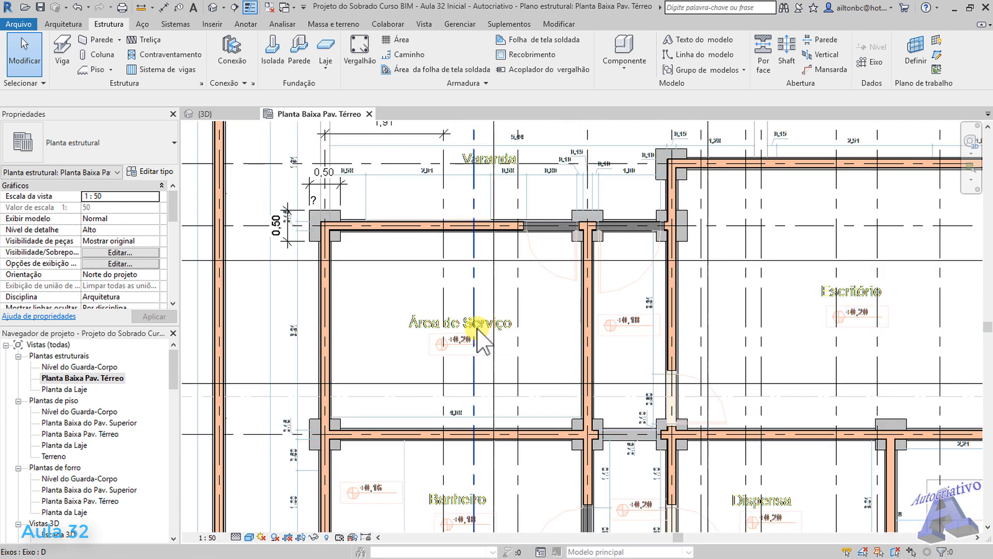
{"action": "scroll", "coordinate": [395, 265], "scroll_direction": "up", "scroll_amount": 1}
{"action": "middle_click_drag", "start_coordinate": [395, 266], "coordinate": [468, 333]}
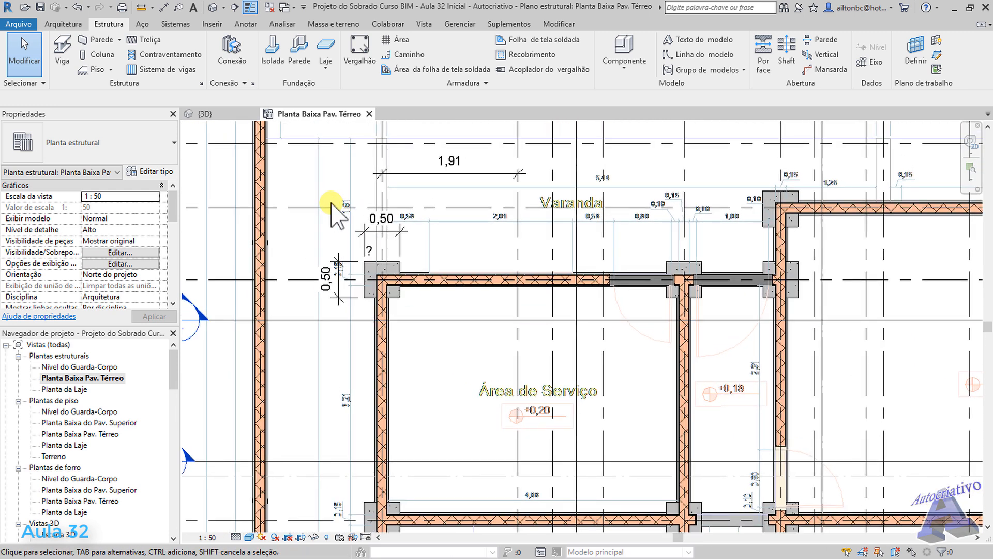
{"action": "left_click", "coordinate": [221, 114]}
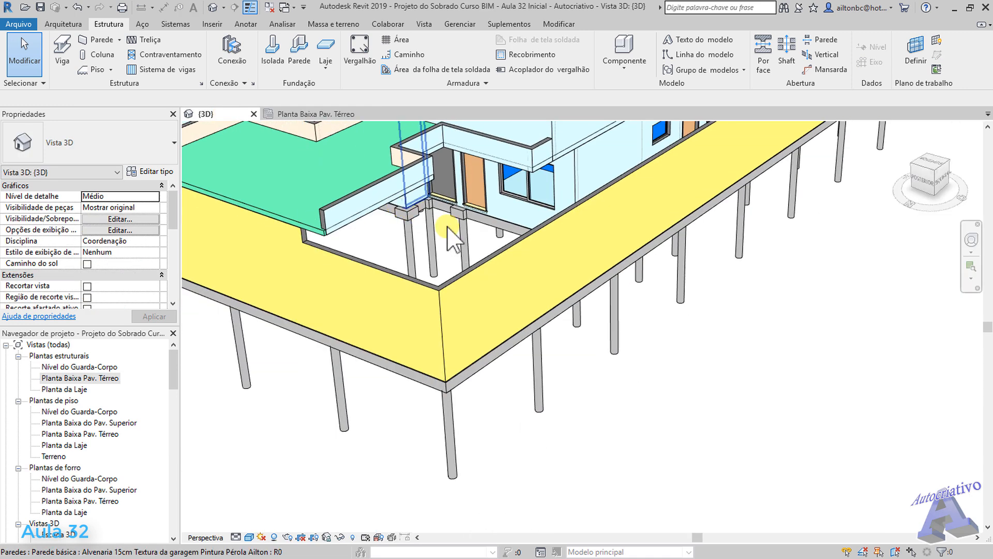
{"action": "middle_click_drag", "start_coordinate": [527, 250], "coordinate": [577, 262], "text": "shift"}
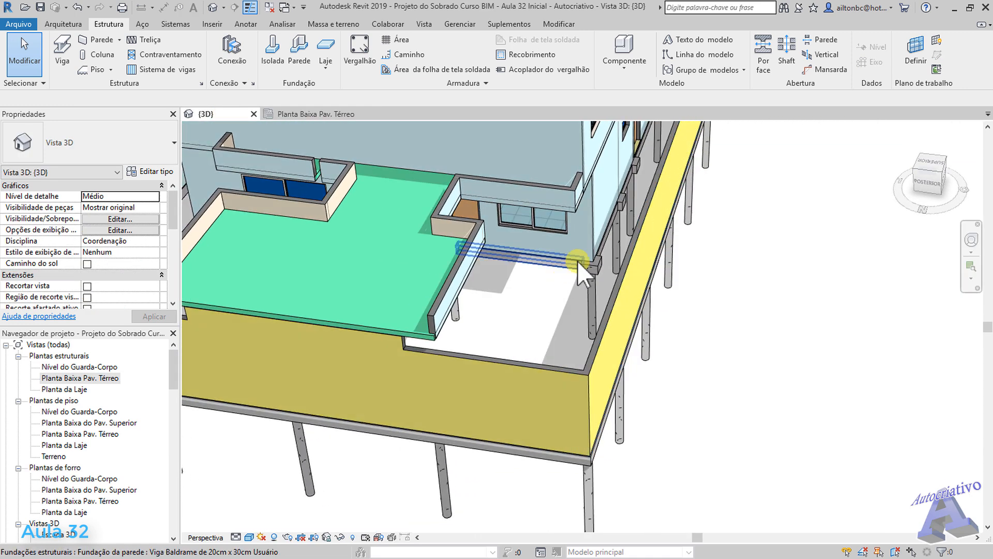
{"action": "scroll", "coordinate": [589, 258], "scroll_direction": "up", "scroll_amount": 5}
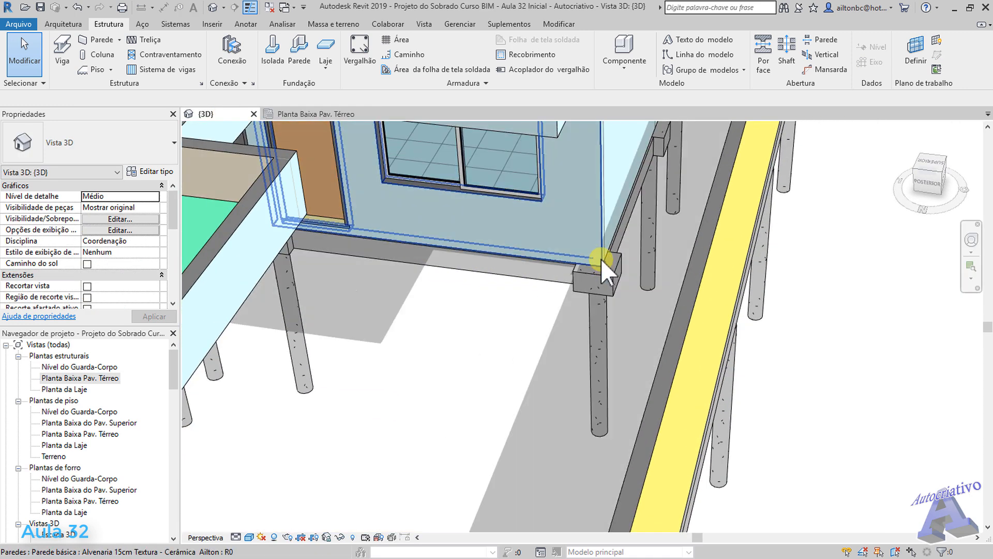
{"action": "scroll", "coordinate": [601, 259], "scroll_direction": "down", "scroll_amount": 5}
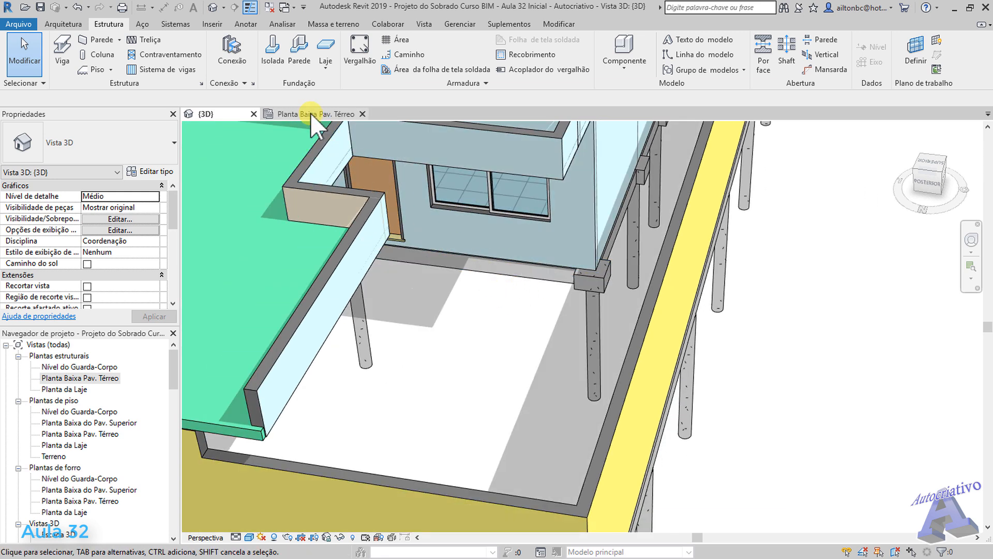
{"action": "left_click", "coordinate": [310, 113]}
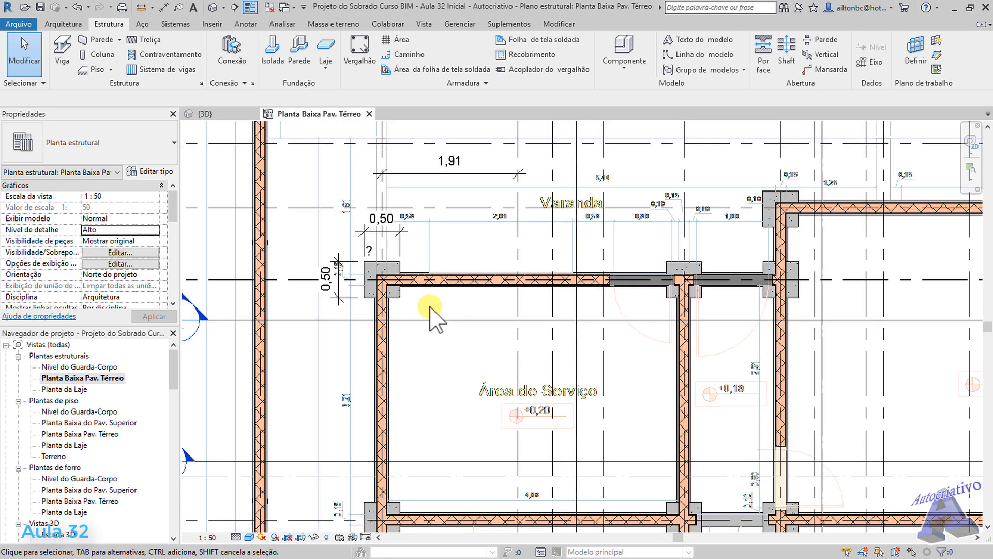
Examine the wall's masonry and finish layers at the Área de Serviço corner above the foundation block
{"action": "scroll", "coordinate": [414, 308], "scroll_direction": "up", "scroll_amount": 6}
{"action": "middle_click_drag", "start_coordinate": [403, 306], "coordinate": [669, 398]}
{"action": "scroll", "coordinate": [542, 311], "scroll_direction": "up", "scroll_amount": 2}
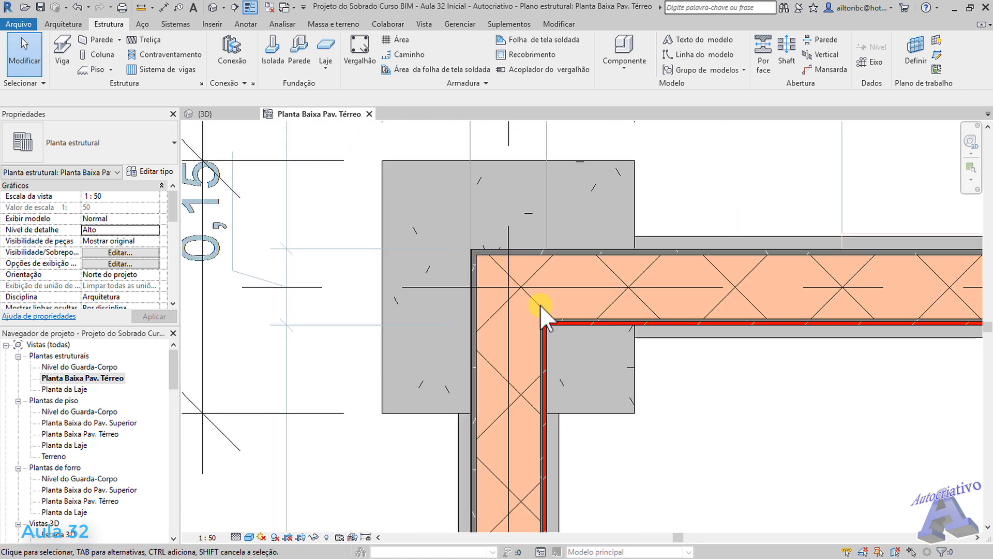
{"action": "scroll", "coordinate": [540, 305], "scroll_direction": "up", "scroll_amount": 2}
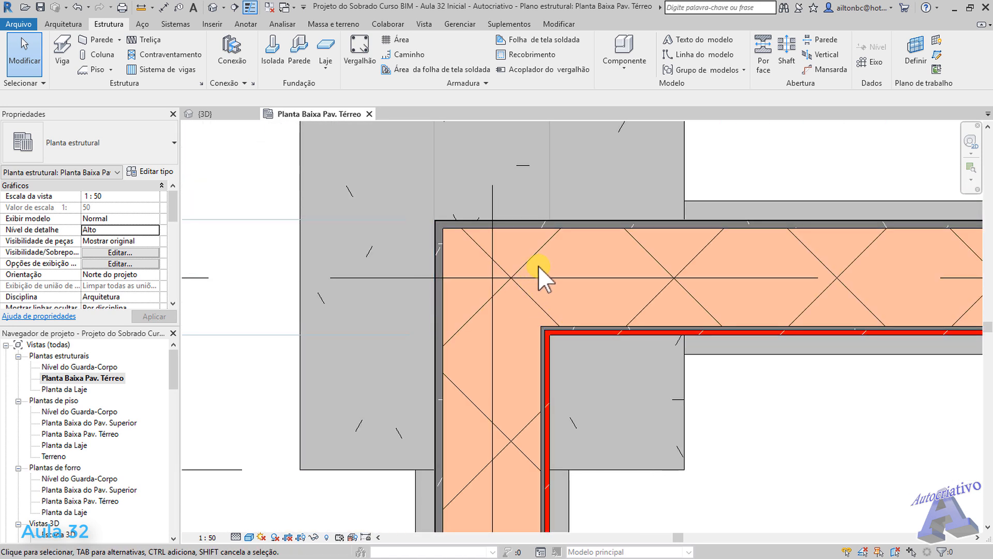
{"action": "scroll", "coordinate": [539, 265], "scroll_direction": "up", "scroll_amount": 1}
{"action": "middle_click_drag", "start_coordinate": [543, 268], "coordinate": [576, 275]}
{"action": "scroll", "coordinate": [450, 222], "scroll_direction": "up", "scroll_amount": 4}
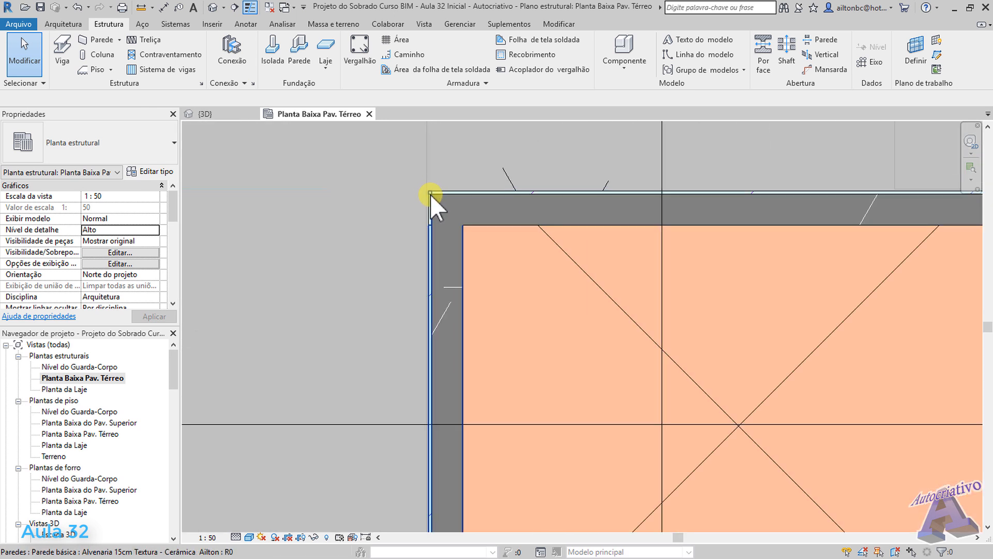
{"action": "scroll", "coordinate": [569, 279], "scroll_direction": "down", "scroll_amount": 4}
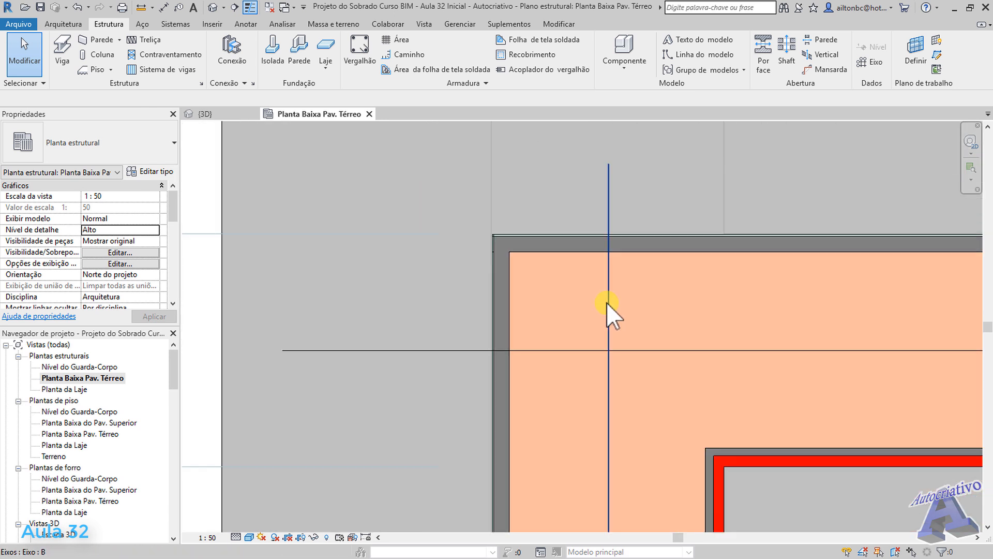
Measure the wall's total thickness in both directions at the corner above the foundation block
{"action": "mouse_move", "coordinate": [715, 363]}
{"action": "middle_mouse_down"}
{"action": "mouse_move", "coordinate": [553, 261]}
{"action": "mouse_move", "coordinate": [547, 302]}
{"action": "middle_mouse_up"}
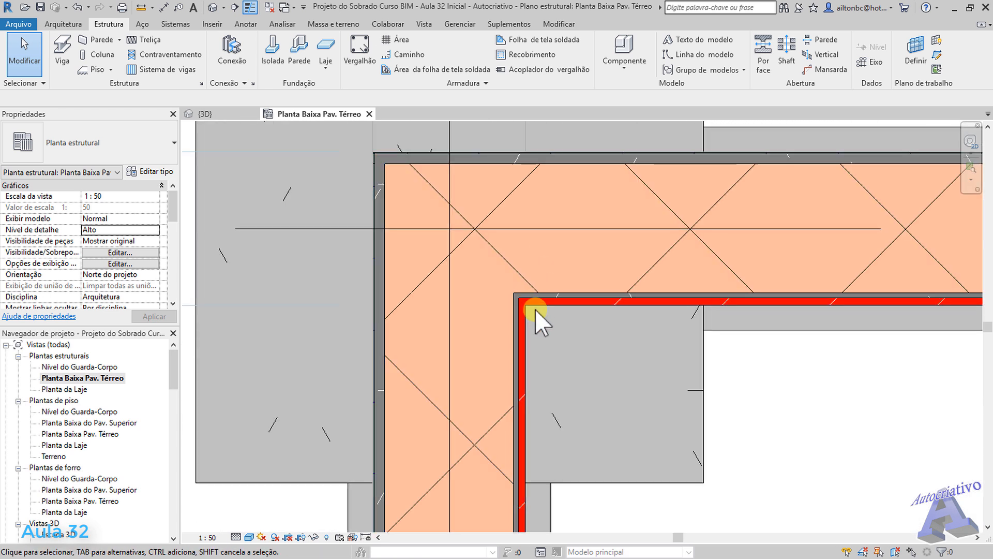
{"action": "middle_click_drag", "start_coordinate": [497, 274], "coordinate": [552, 345]}
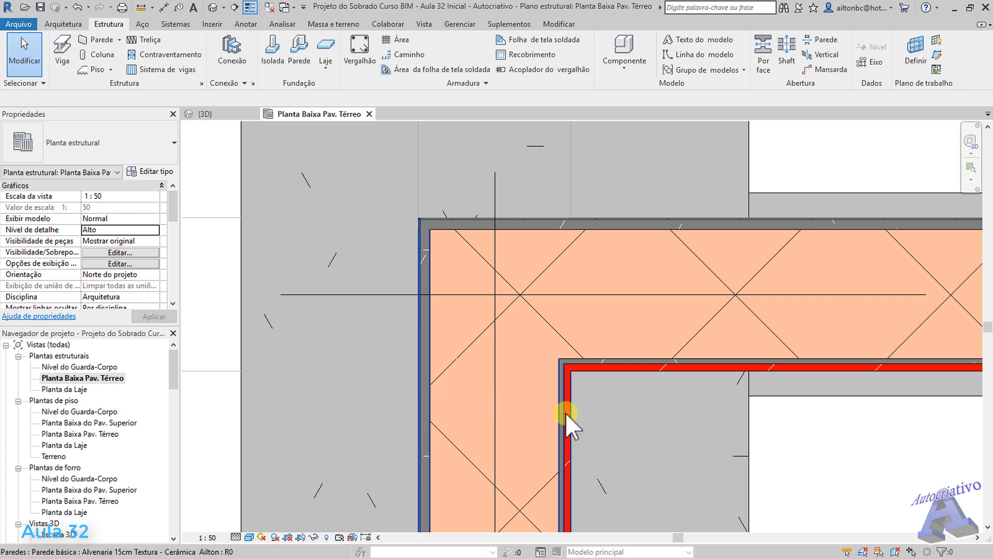
{"action": "left_click", "coordinate": [141, 7]}
{"action": "scroll", "coordinate": [606, 365], "scroll_direction": "up", "scroll_amount": 1}
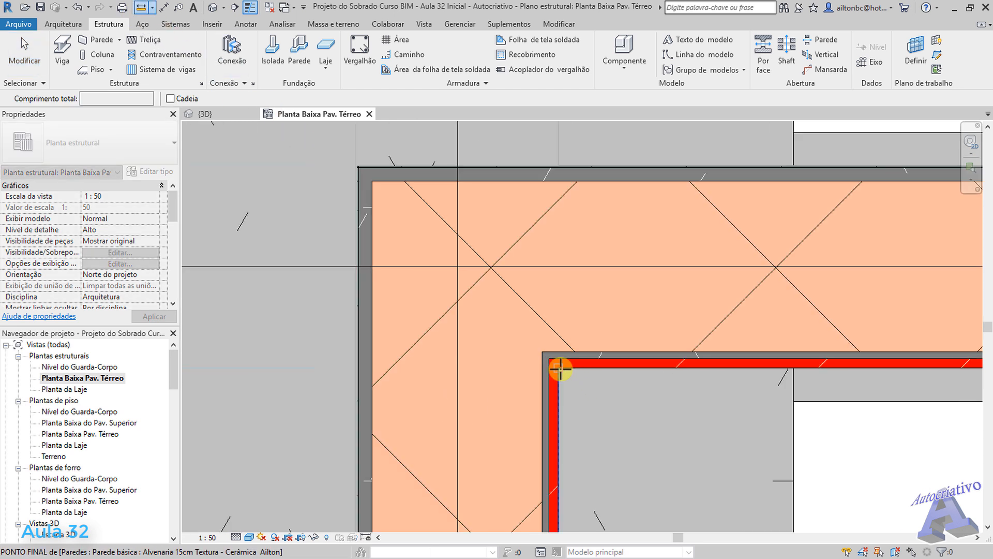
{"action": "left_click", "coordinate": [559, 369]}
{"action": "scroll", "coordinate": [556, 162], "scroll_direction": "up", "scroll_amount": 2}
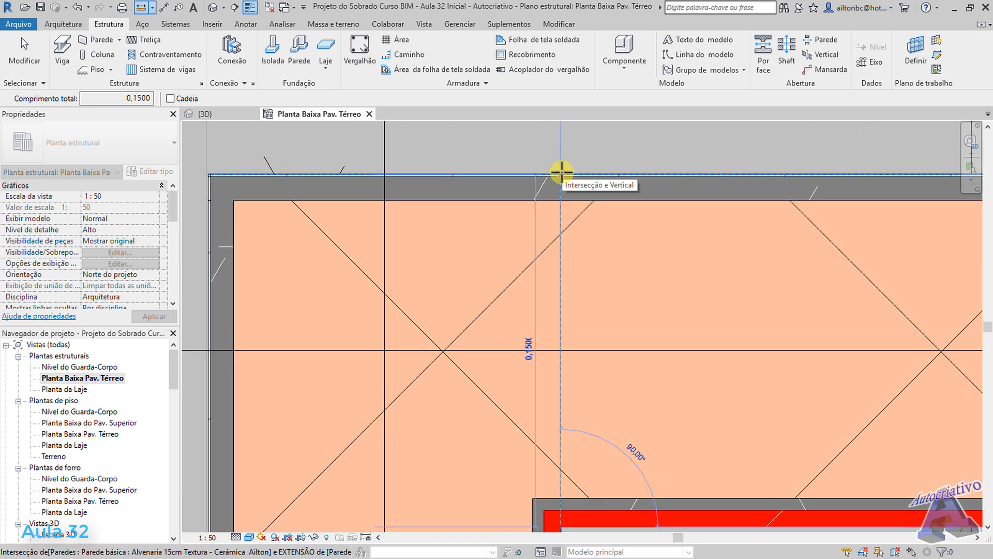
{"action": "scroll", "coordinate": [561, 172], "scroll_direction": "down", "scroll_amount": 2}
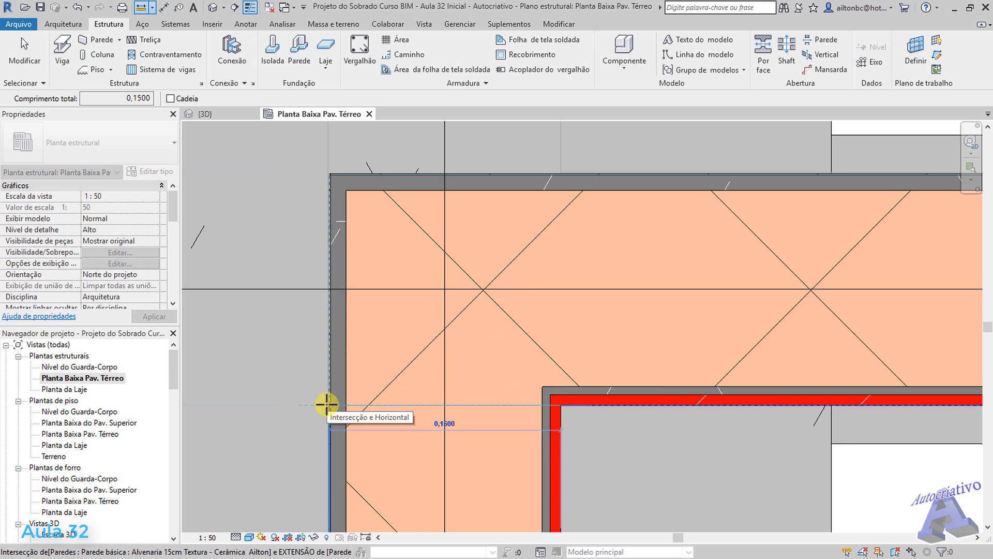
{"action": "key", "text": "Escape"}
{"action": "key", "text": "Escape"}
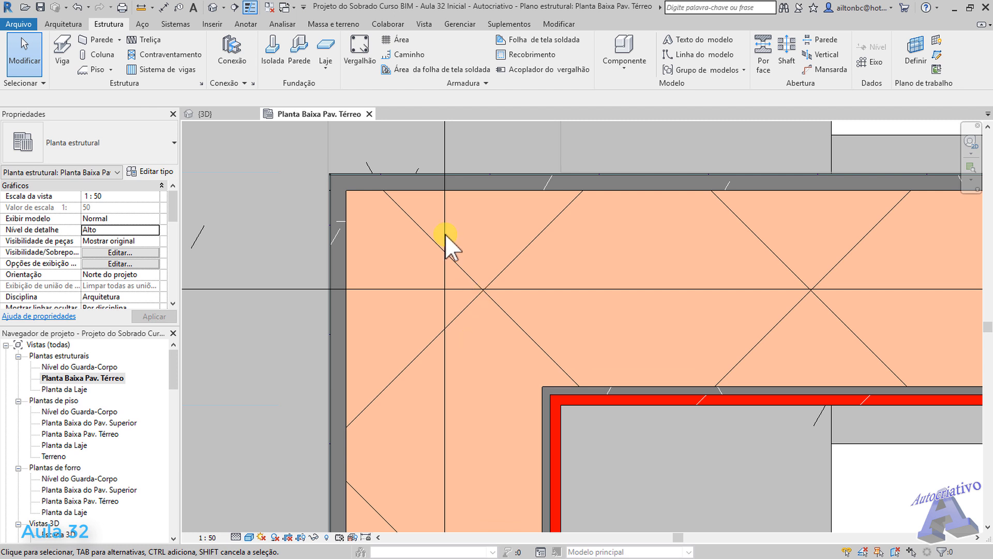
Measure the thickness of the wall's masonry core at the same corner, excluding the finish layers
{"action": "left_click", "coordinate": [140, 7]}
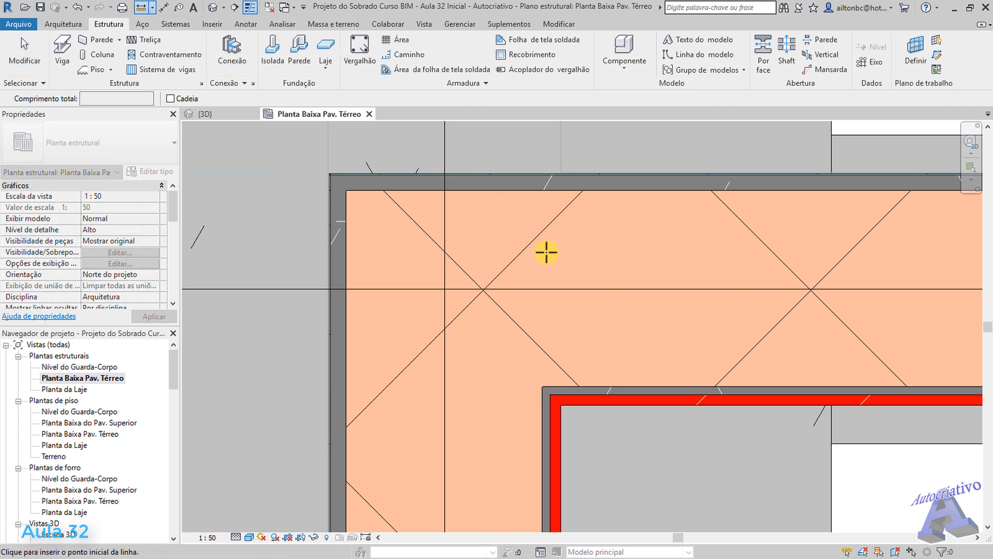
{"action": "scroll", "coordinate": [539, 375], "scroll_direction": "up", "scroll_amount": 2}
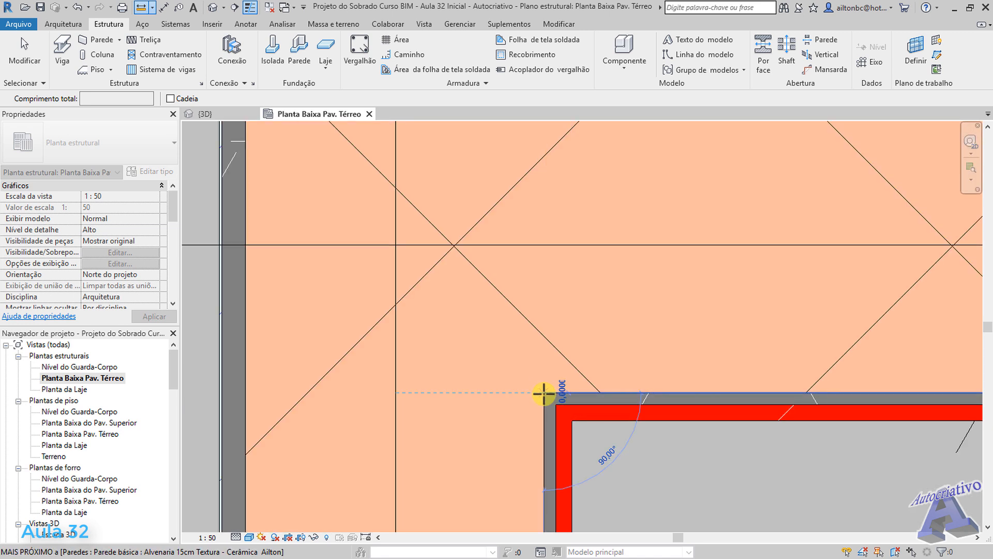
{"action": "left_click", "coordinate": [543, 393]}
{"action": "scroll", "coordinate": [541, 331], "scroll_direction": "down", "scroll_amount": 1}
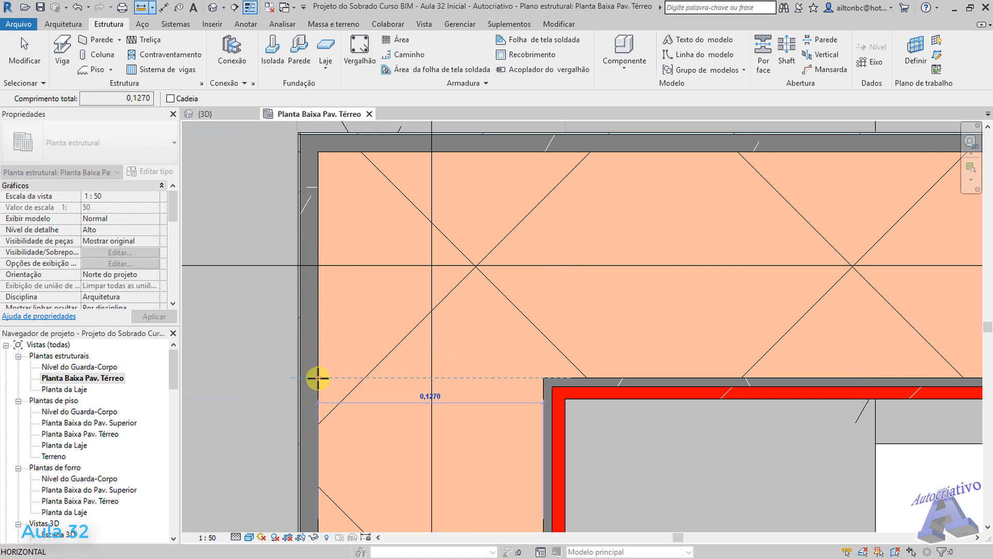
{"action": "key", "text": "Escape"}
{"action": "scroll", "coordinate": [466, 320], "scroll_direction": "down", "scroll_amount": 2}
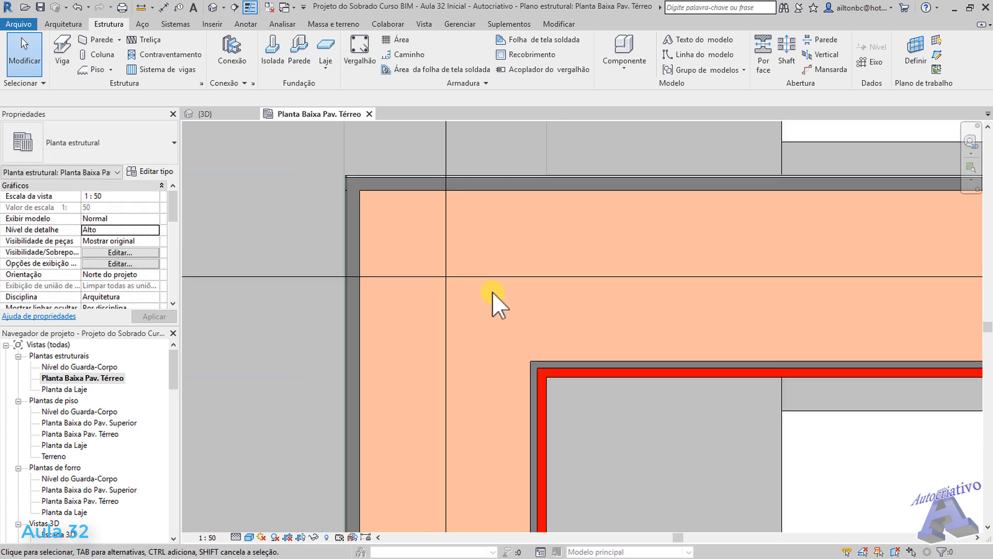
{"action": "scroll", "coordinate": [494, 306], "scroll_direction": "down", "scroll_amount": 1}
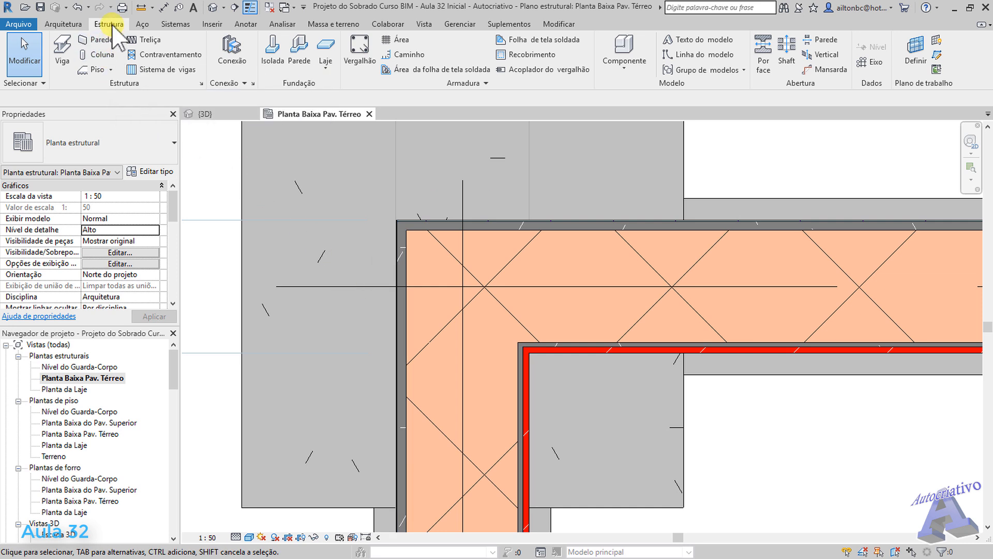
Duplicate the 300 x 450mm concrete column type under the name "Pilar de 0,1270 x 0,1270 usuário"
{"action": "left_click", "coordinate": [103, 54]}
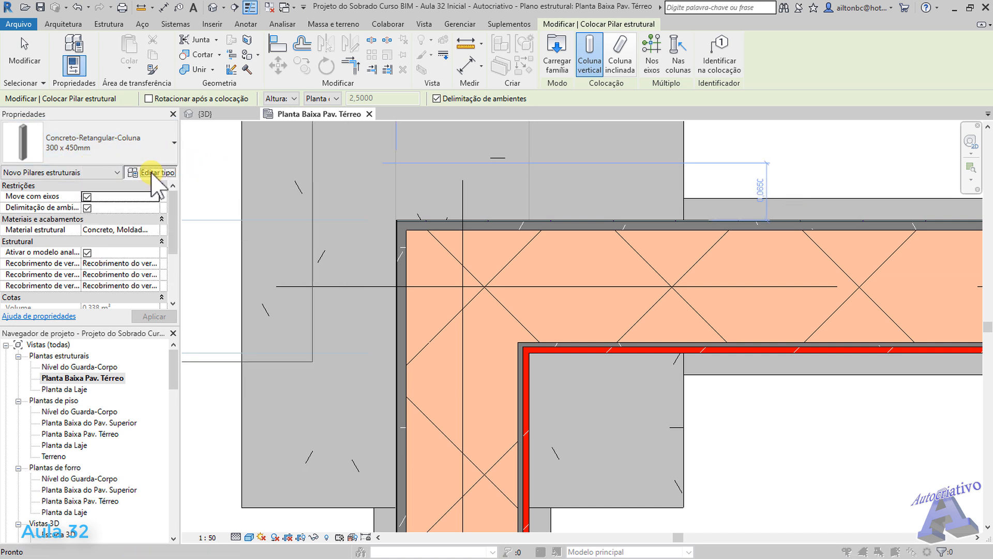
{"action": "left_click", "coordinate": [152, 172]}
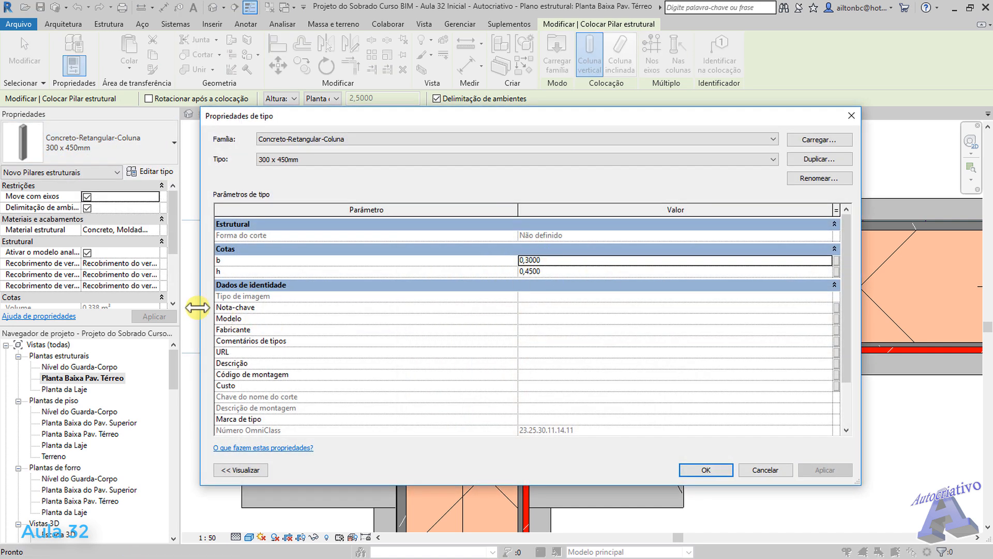
{"action": "left_click_drag", "start_coordinate": [198, 307], "coordinate": [506, 310]}
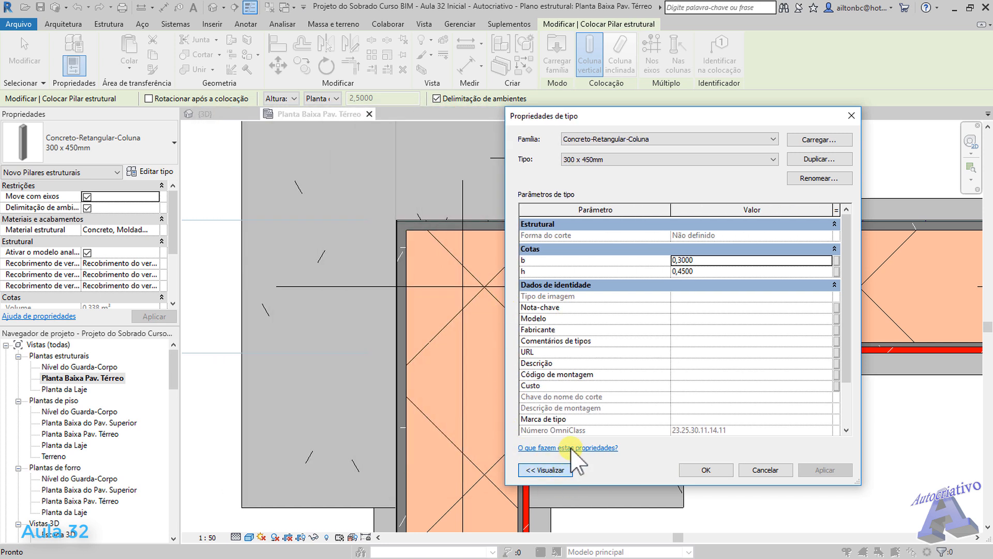
{"action": "left_click", "coordinate": [564, 471]}
{"action": "left_click_drag", "start_coordinate": [720, 121], "coordinate": [509, 124]}
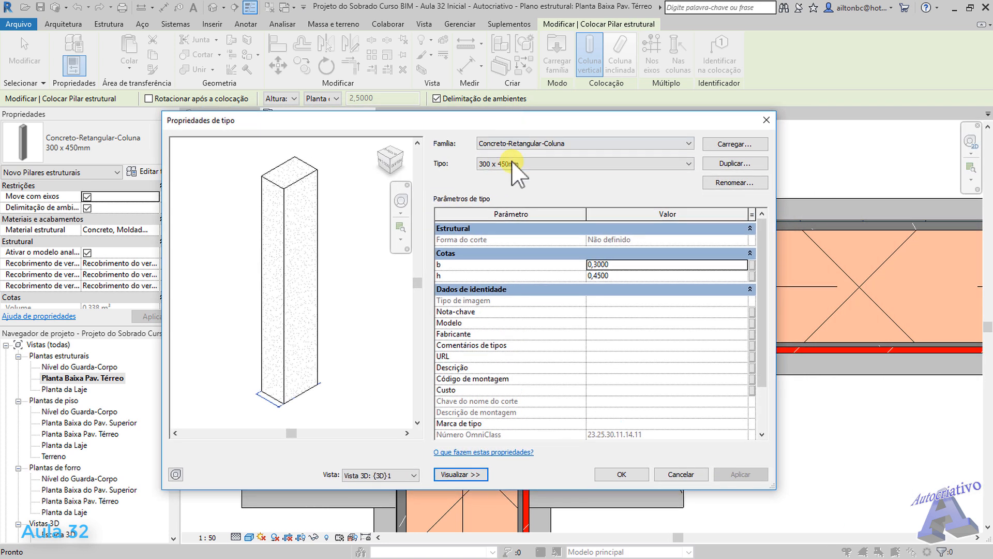
{"action": "left_click", "coordinate": [734, 163]}
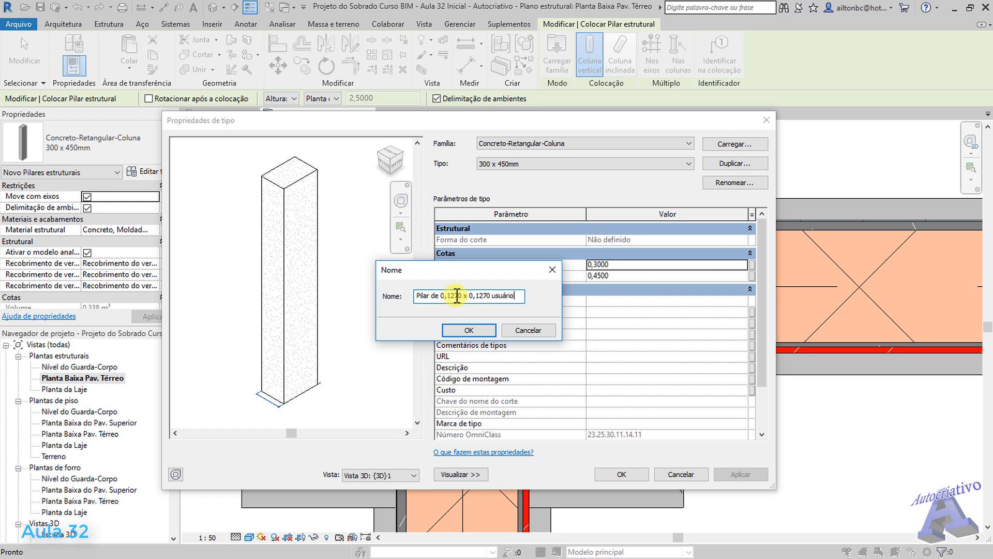
{"action": "left_click", "coordinate": [470, 331]}
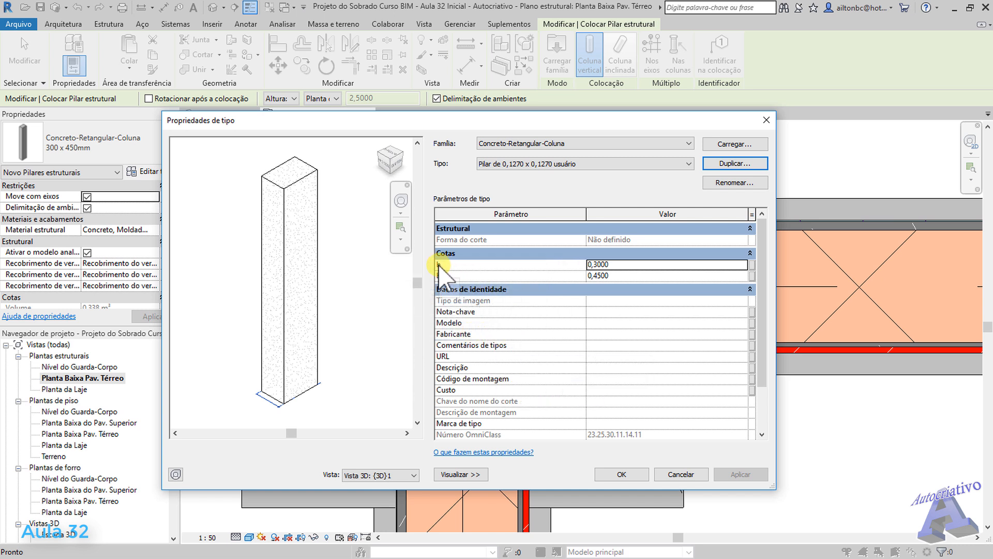
Set the new column type's b and h dimensions to 0,1270 each and apply the type changes
{"action": "left_click", "coordinate": [598, 264]}
{"action": "left_click_drag", "start_coordinate": [596, 265], "coordinate": [629, 264]}
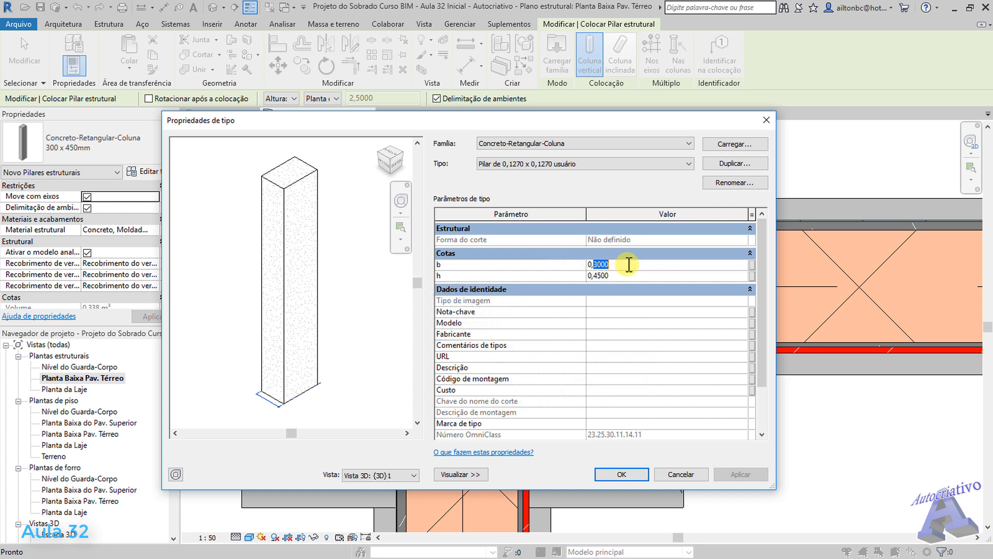
{"action": "left_click", "coordinate": [613, 275]}
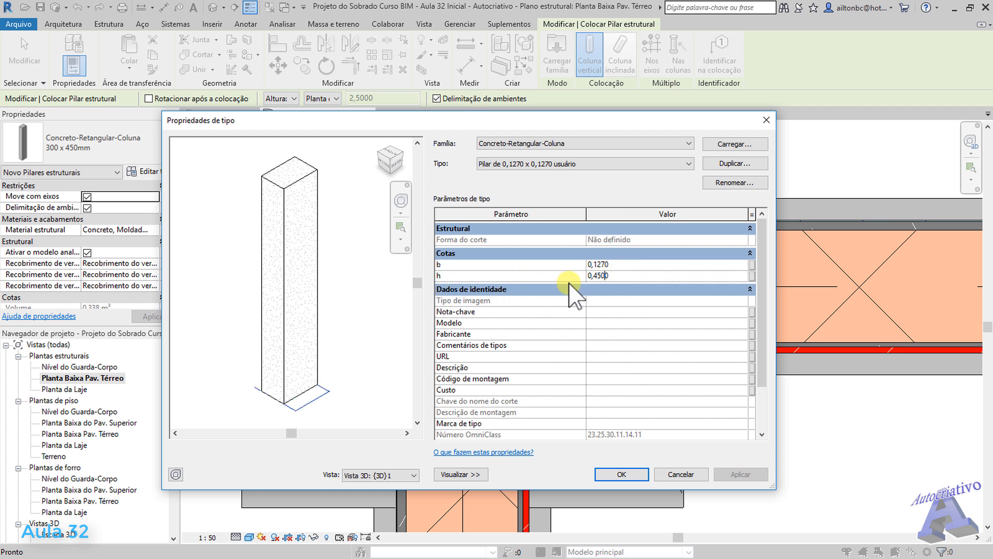
{"action": "left_click_drag", "start_coordinate": [597, 274], "coordinate": [653, 278]}
{"action": "left_click", "coordinate": [637, 264]}
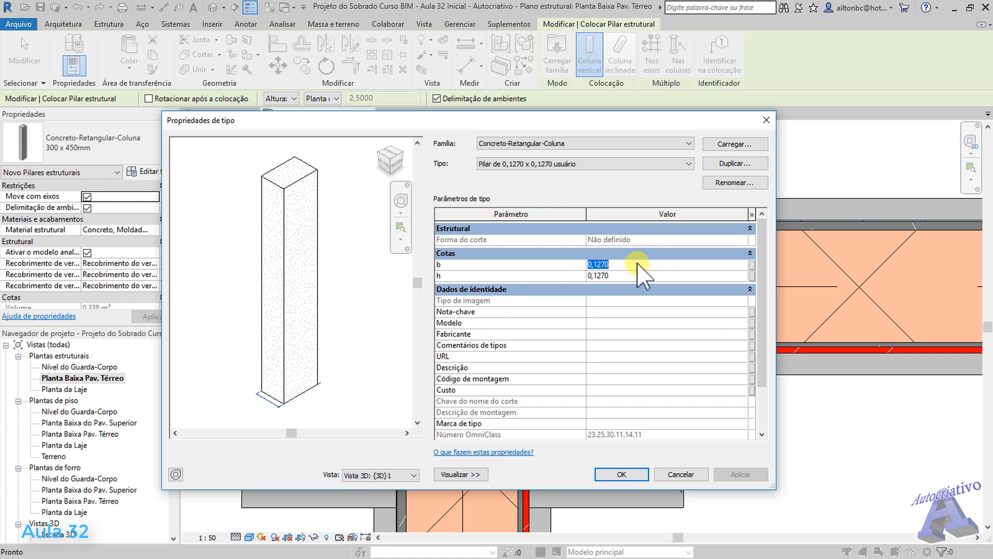
{"action": "left_click", "coordinate": [617, 275]}
{"action": "double_click", "coordinate": [617, 275]}
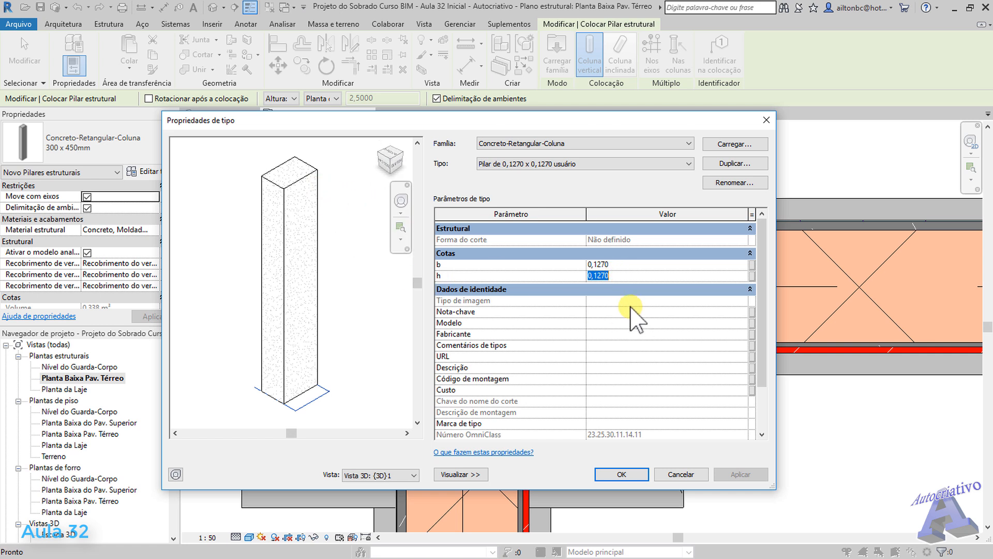
{"action": "left_click", "coordinate": [636, 472]}
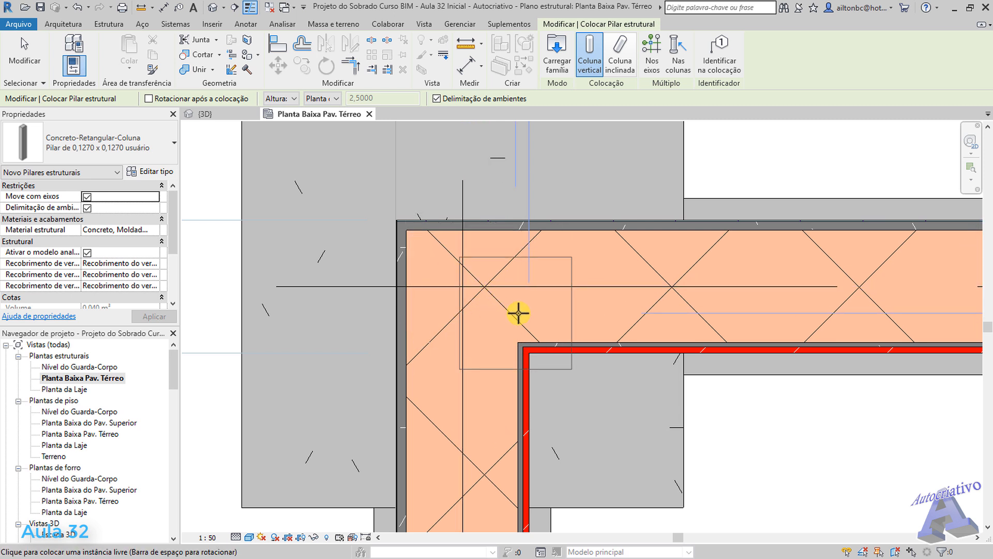
Place the 0,1270 x 0,1270 column where grid B crosses the horizontal grid at the wall corner, and finish column placement
{"action": "scroll", "coordinate": [533, 318], "scroll_direction": "down", "scroll_amount": 3}
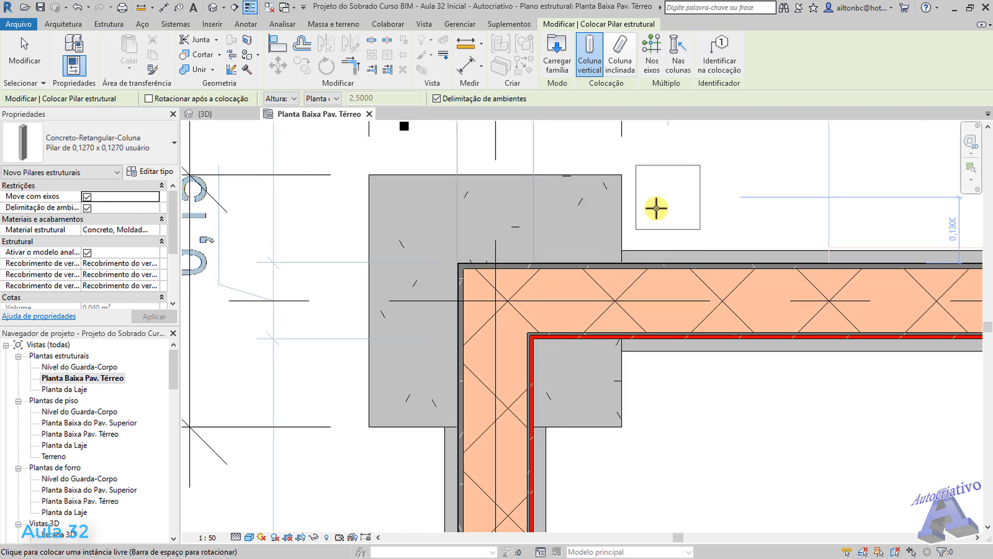
{"action": "scroll", "coordinate": [494, 307], "scroll_direction": "up", "scroll_amount": 1}
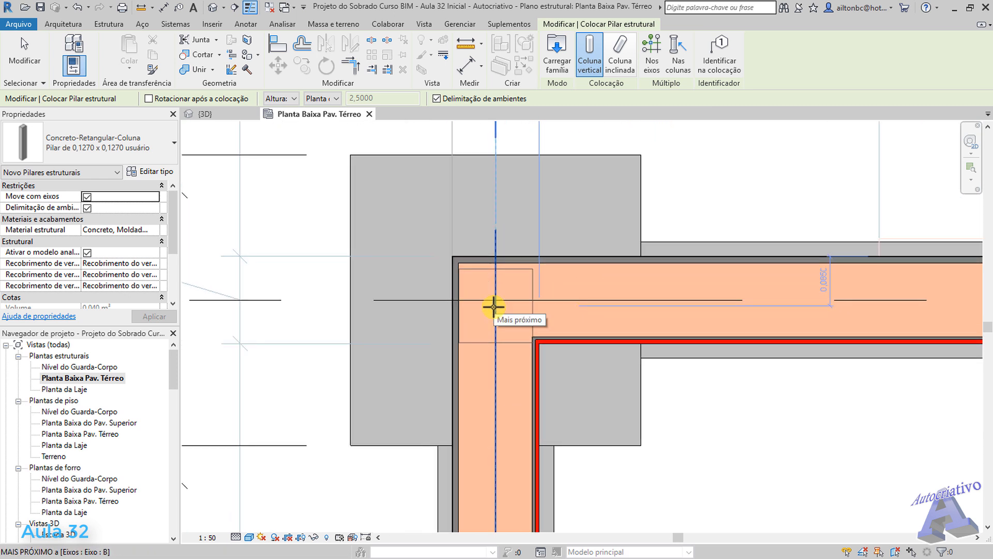
{"action": "scroll", "coordinate": [584, 366], "scroll_direction": "down", "scroll_amount": 1}
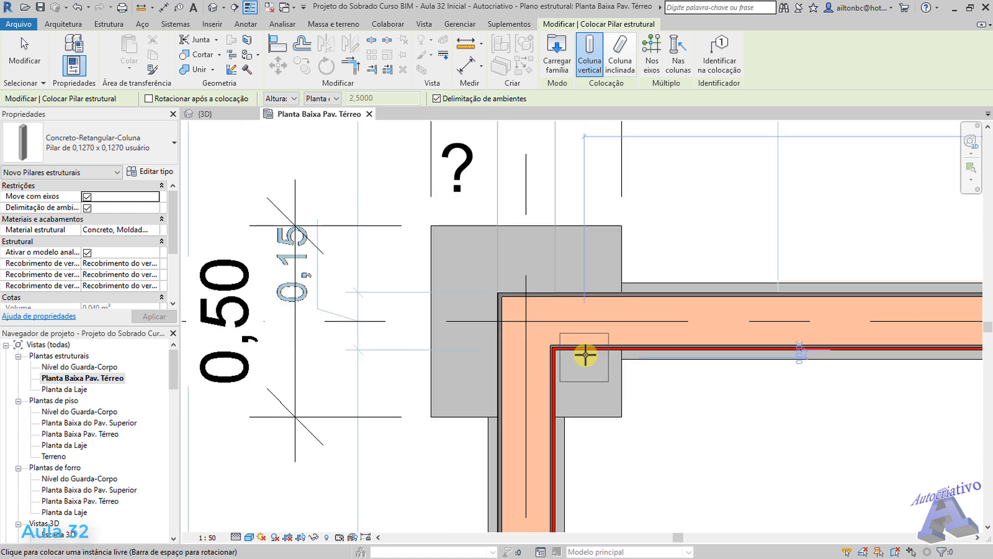
{"action": "scroll", "coordinate": [543, 325], "scroll_direction": "up", "scroll_amount": 1}
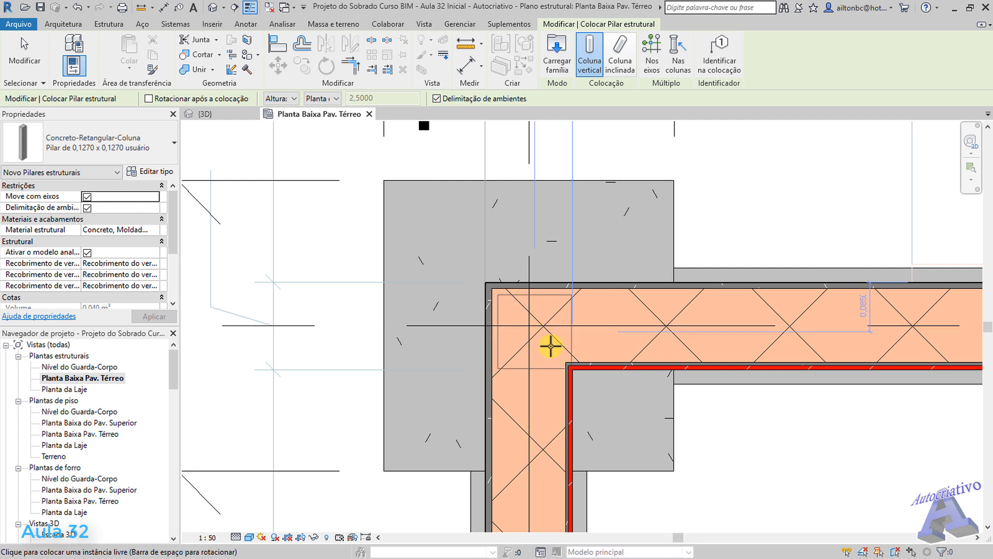
{"action": "left_click", "coordinate": [655, 62]}
{"action": "scroll", "coordinate": [626, 153], "scroll_direction": "down", "scroll_amount": 1}
{"action": "mouse_move", "coordinate": [625, 154]}
{"action": "middle_mouse_down"}
{"action": "mouse_move", "coordinate": [639, 271]}
{"action": "mouse_move", "coordinate": [626, 290]}
{"action": "middle_mouse_up"}
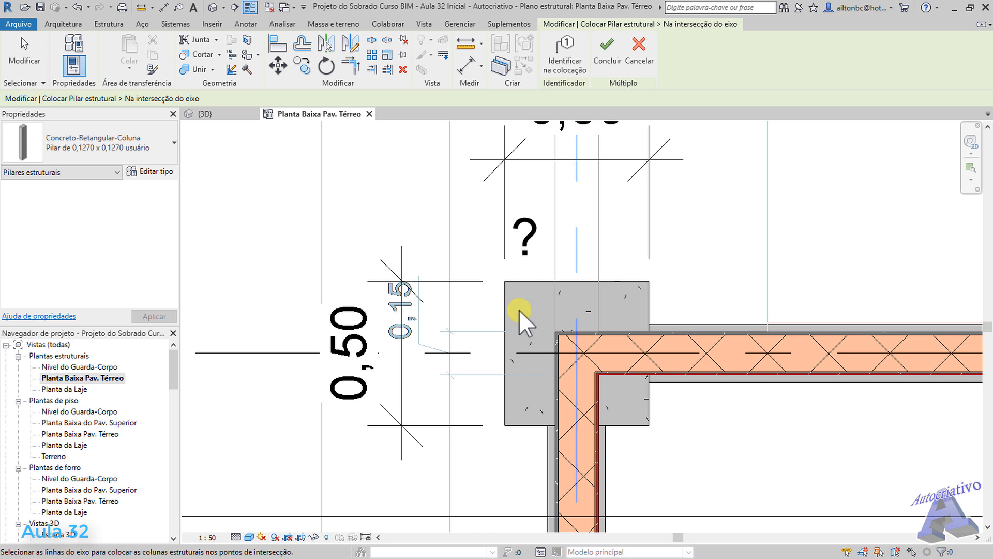
{"action": "left_click", "coordinate": [468, 354]}
{"action": "scroll", "coordinate": [594, 362], "scroll_direction": "up", "scroll_amount": 4}
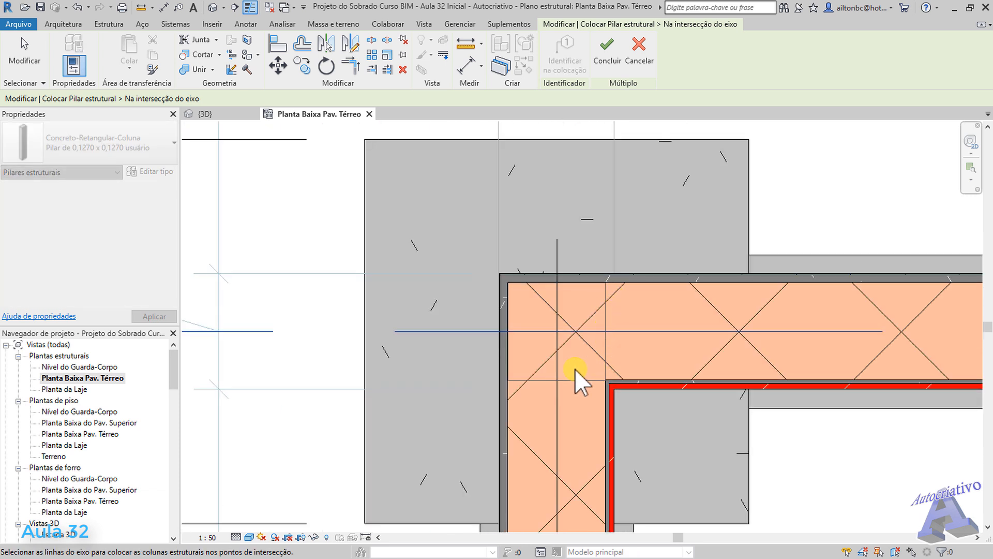
{"action": "left_click", "coordinate": [613, 59]}
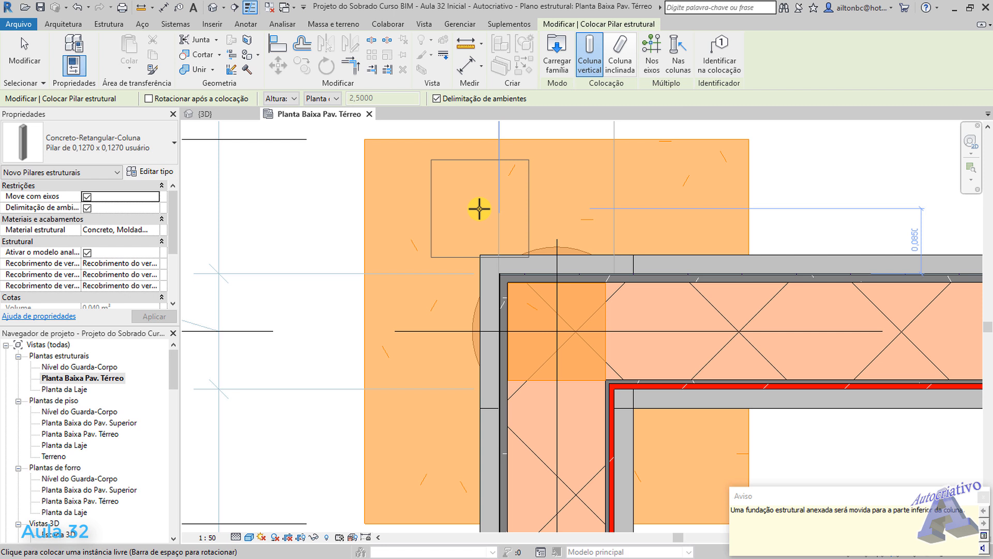
{"action": "left_click", "coordinate": [984, 498]}
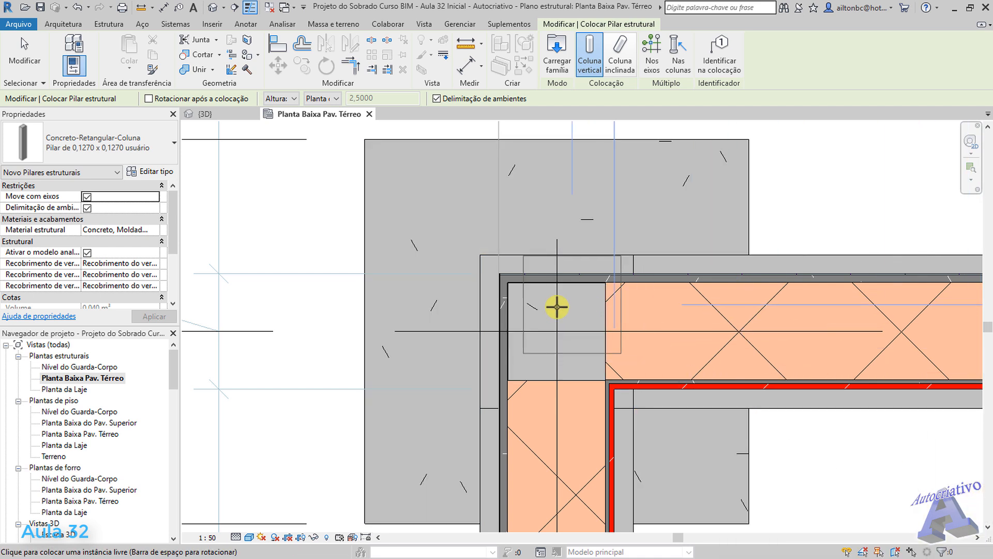
{"action": "key", "text": "Escape"}
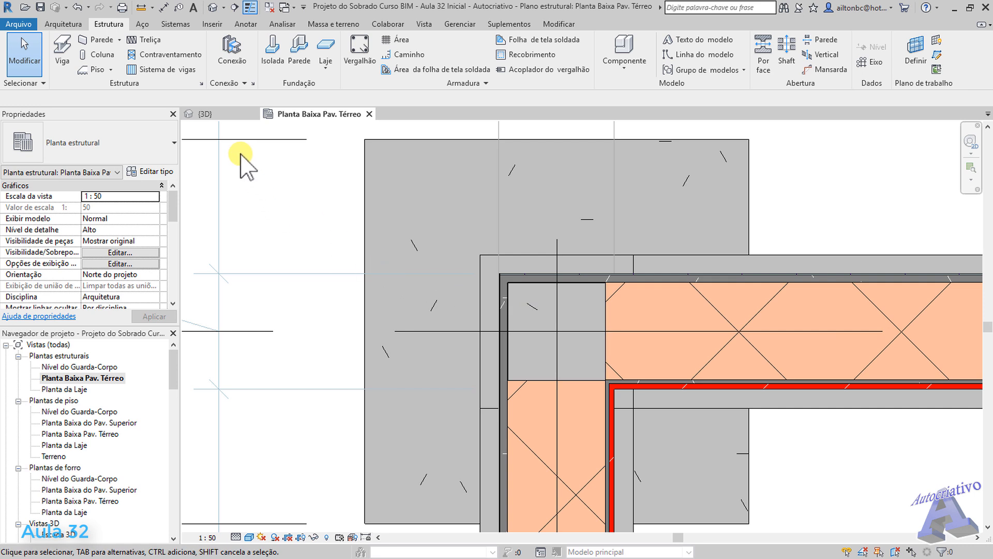
Examine in the 3D view how the new column sits between the foundation block and the wall corner
{"action": "left_click", "coordinate": [228, 114]}
{"action": "scroll", "coordinate": [613, 339], "scroll_direction": "up", "scroll_amount": 5}
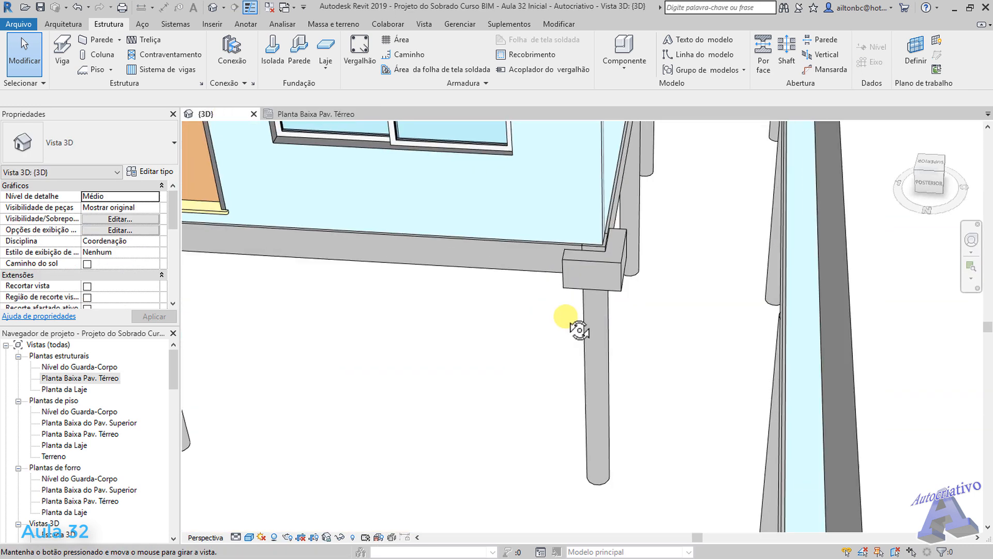
{"action": "middle_click_drag", "start_coordinate": [580, 330], "coordinate": [571, 224], "text": "shift"}
{"action": "scroll", "coordinate": [597, 255], "scroll_direction": "up", "scroll_amount": 2}
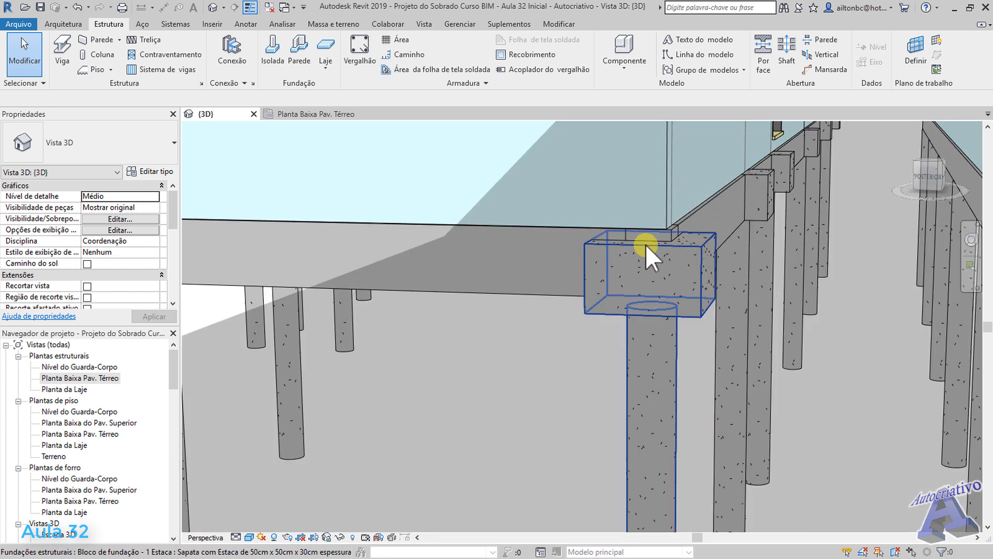
{"action": "middle_click_drag", "start_coordinate": [626, 302], "coordinate": [683, 353], "text": "shift"}
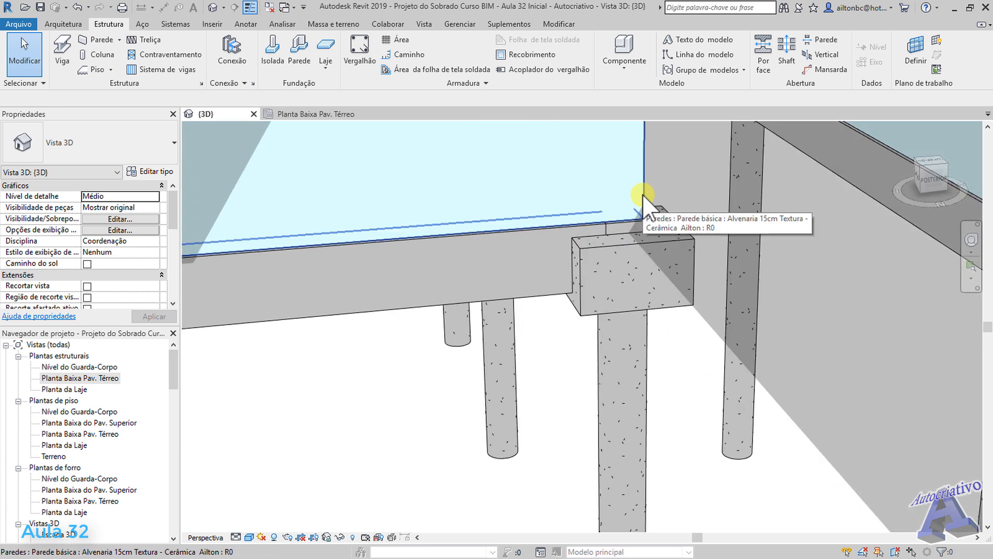
{"action": "middle_click_drag", "start_coordinate": [643, 195], "coordinate": [654, 352]}
{"action": "scroll", "coordinate": [719, 290], "scroll_direction": "up", "scroll_amount": 2}
{"action": "scroll", "coordinate": [698, 271], "scroll_direction": "down", "scroll_amount": 2}
{"action": "scroll", "coordinate": [615, 303], "scroll_direction": "down", "scroll_amount": 2}
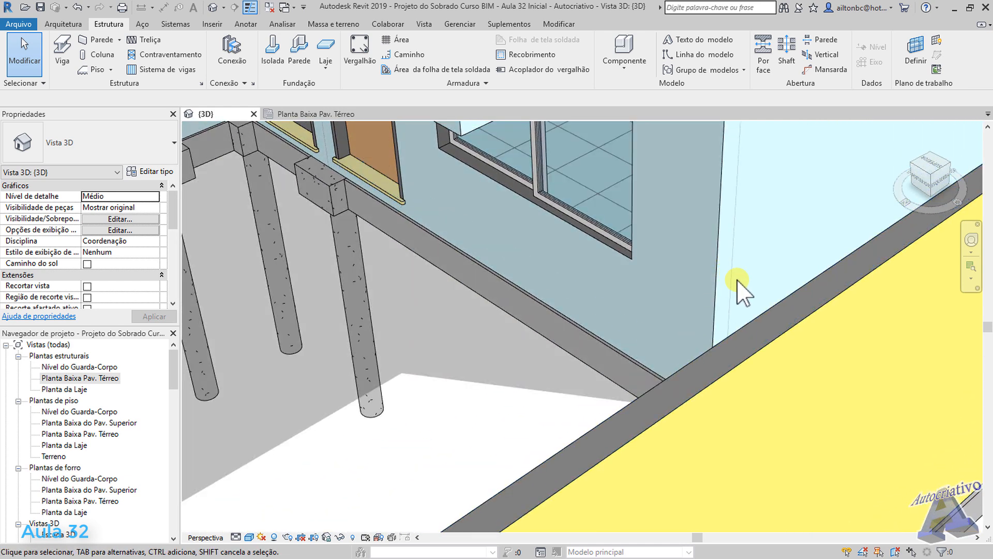
Set the base offset of the corner 0,1270 x 0,1270 column to -1,0000 and accept moving its attached foundation
{"action": "middle_click_drag", "start_coordinate": [728, 282], "coordinate": [759, 306]}
{"action": "middle_click_drag", "start_coordinate": [758, 306], "coordinate": [712, 293], "text": "shift"}
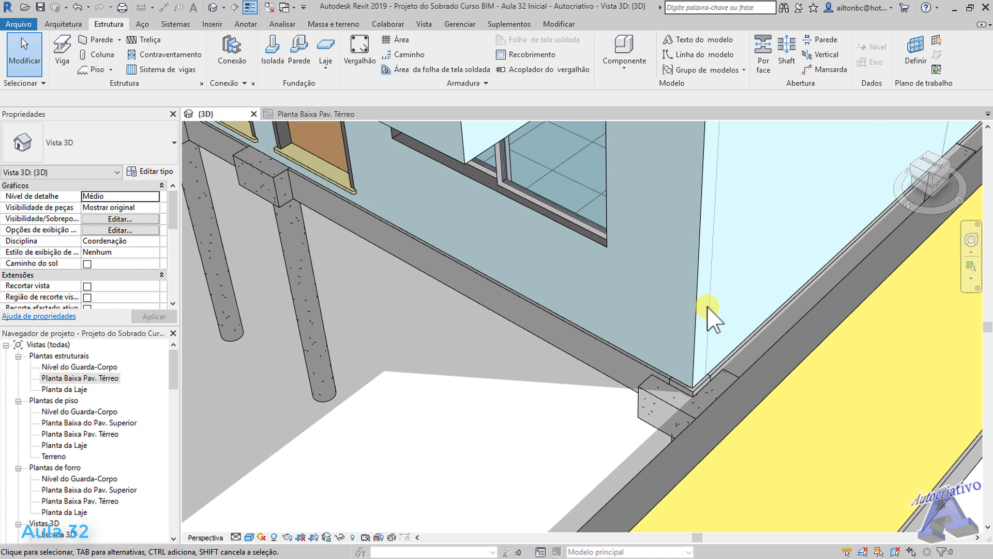
{"action": "left_click", "coordinate": [709, 309]}
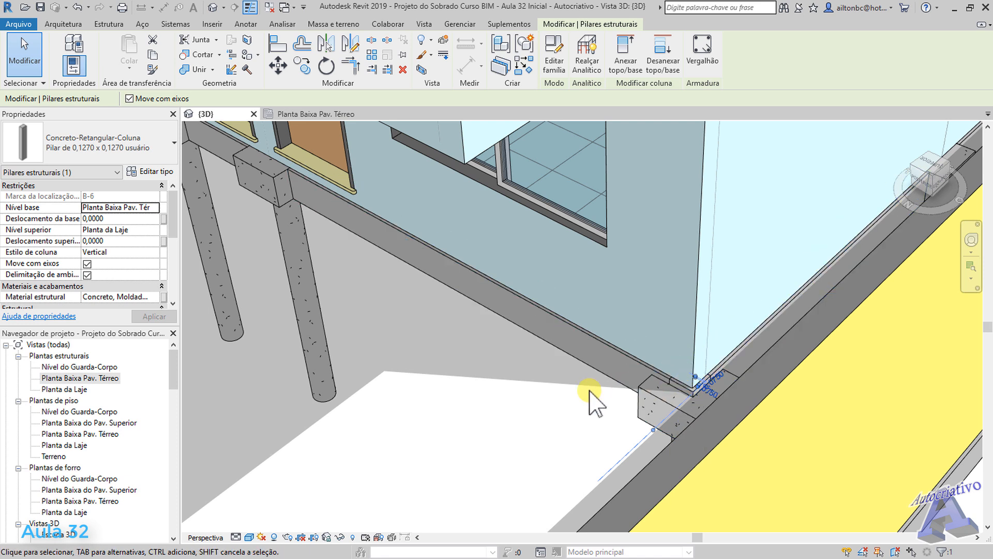
{"action": "middle_click_drag", "start_coordinate": [580, 391], "coordinate": [660, 381], "text": "shift"}
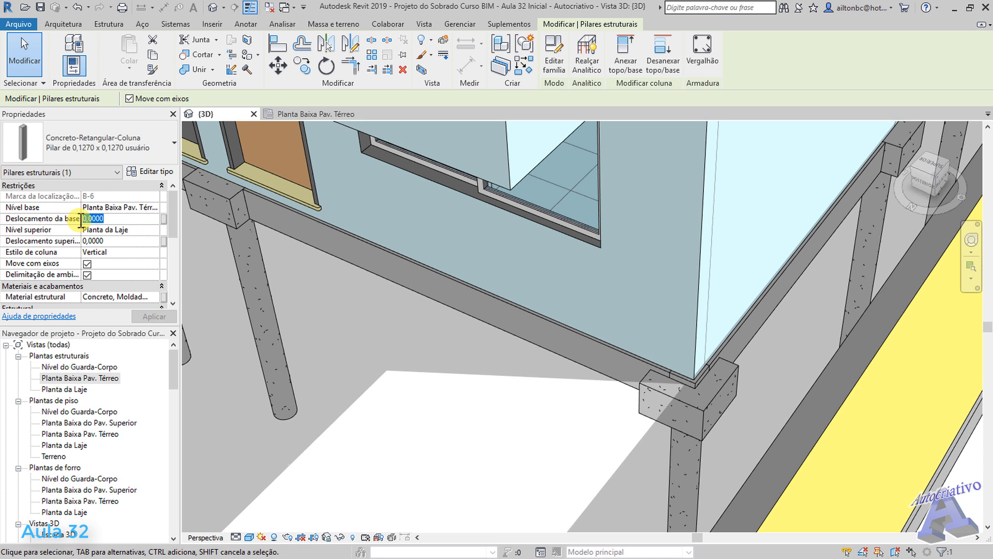
{"action": "type", "text": "-1"}
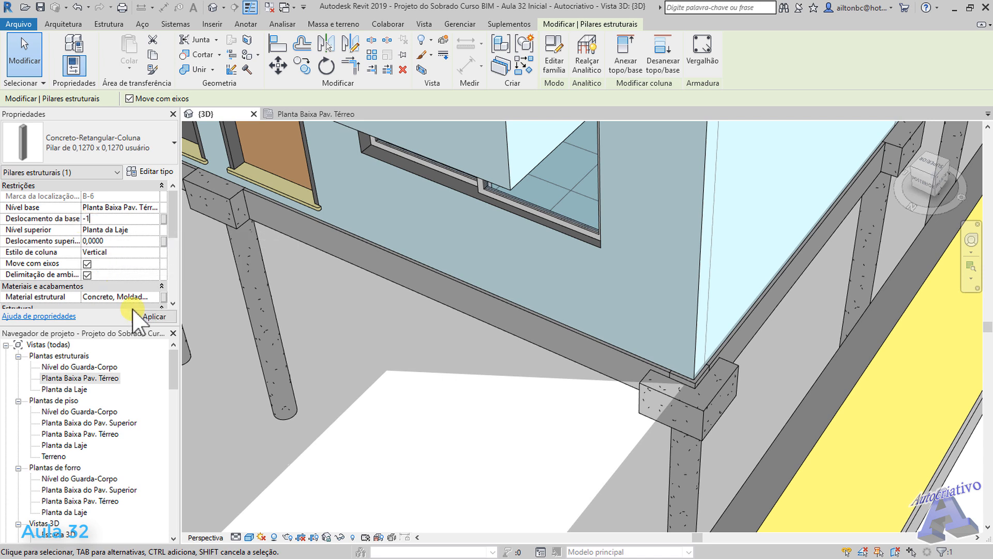
{"action": "left_click", "coordinate": [147, 316]}
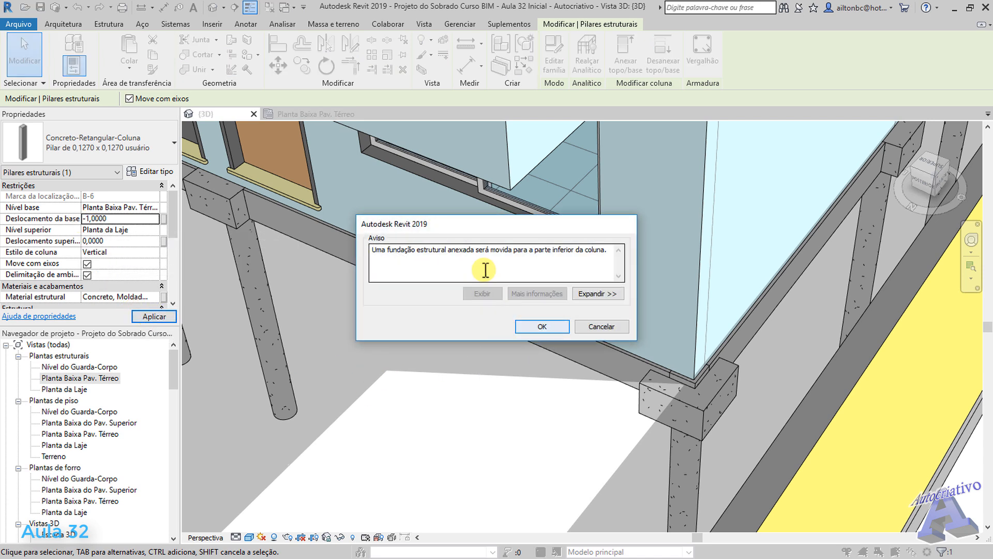
{"action": "left_click", "coordinate": [543, 328]}
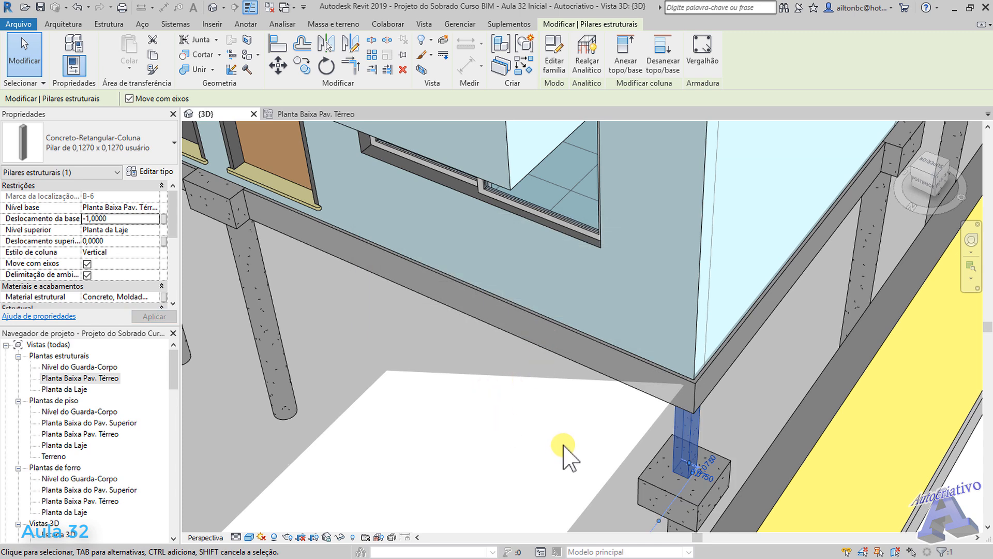
Examine from several sides how the lowered corner column meets its foundation block and the grade beam
{"action": "scroll", "coordinate": [569, 450], "scroll_direction": "up", "scroll_amount": 5}
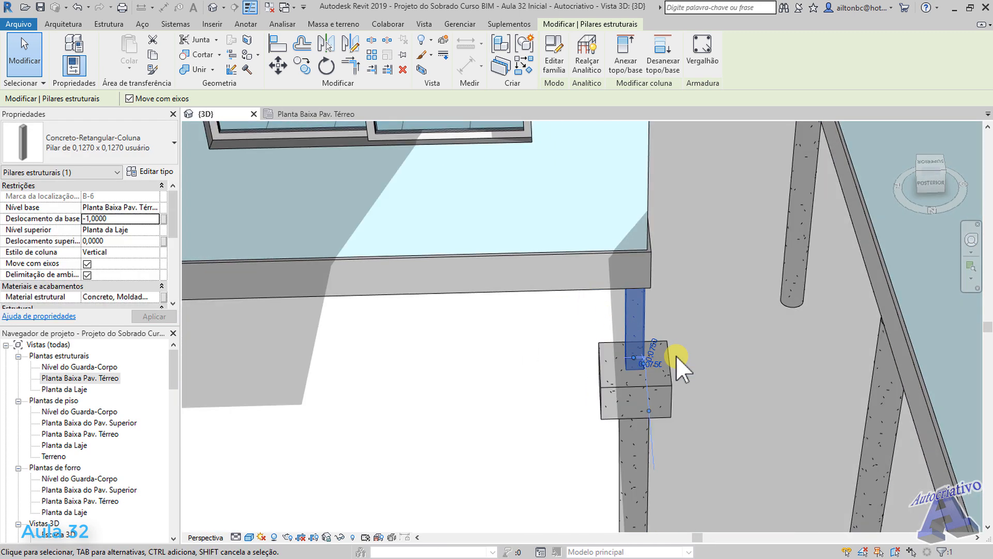
{"action": "key", "text": "Escape"}
{"action": "mouse_move", "coordinate": [727, 387]}
{"action": "middle_mouse_down", "text": "shift"}
{"action": "mouse_move", "coordinate": [731, 350]}
{"action": "mouse_move", "coordinate": [703, 317]}
{"action": "mouse_move", "coordinate": [709, 324]}
{"action": "mouse_move", "coordinate": [745, 285]}
{"action": "mouse_move", "coordinate": [729, 343]}
{"action": "mouse_move", "coordinate": [753, 408]}
{"action": "mouse_move", "coordinate": [738, 389]}
{"action": "middle_mouse_up", "text": "shift"}
{"action": "middle_click_drag", "start_coordinate": [641, 317], "coordinate": [614, 387], "text": "shift"}
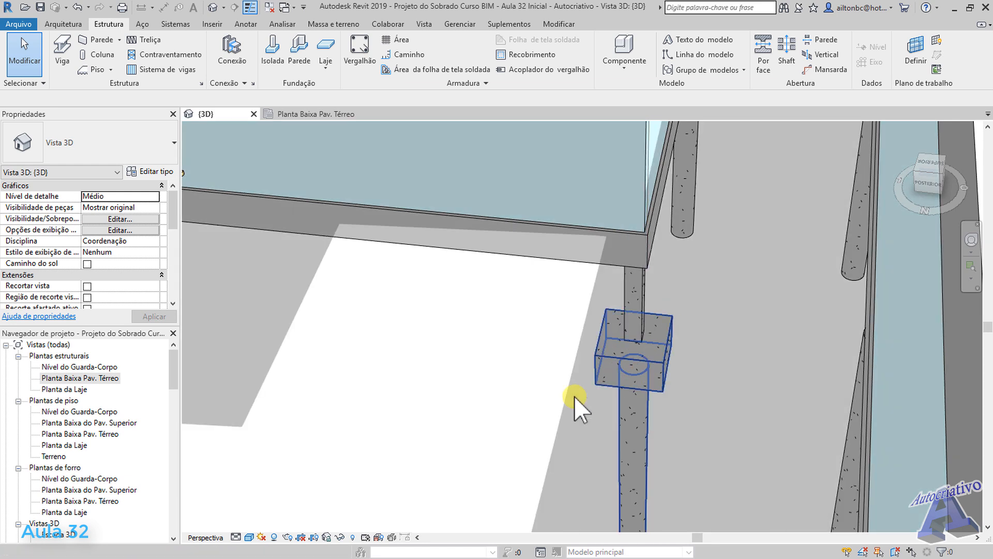
{"action": "middle_click_drag", "start_coordinate": [560, 438], "coordinate": [591, 395], "text": "shift"}
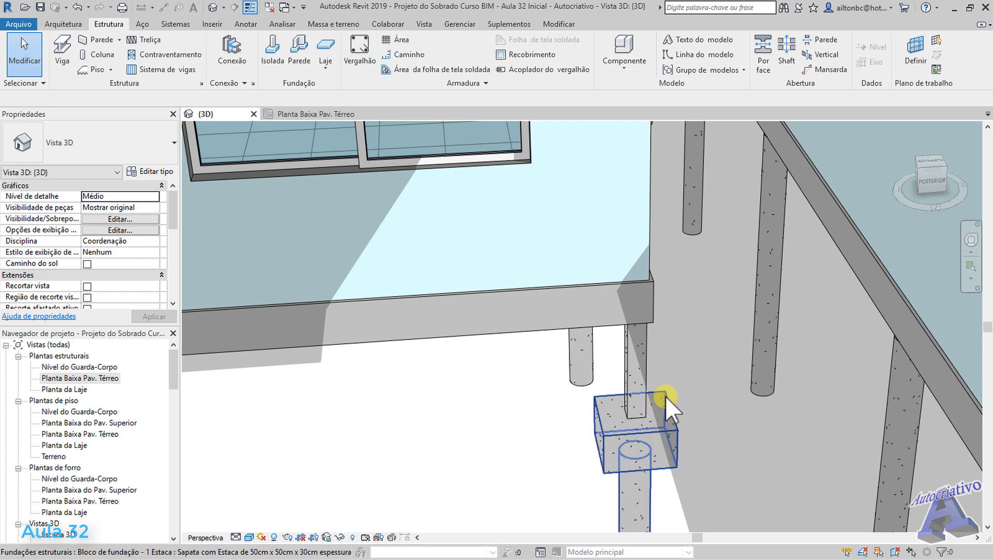
{"action": "scroll", "coordinate": [666, 398], "scroll_direction": "down", "scroll_amount": 2}
{"action": "middle_click_drag", "start_coordinate": [667, 387], "coordinate": [684, 366], "text": "shift"}
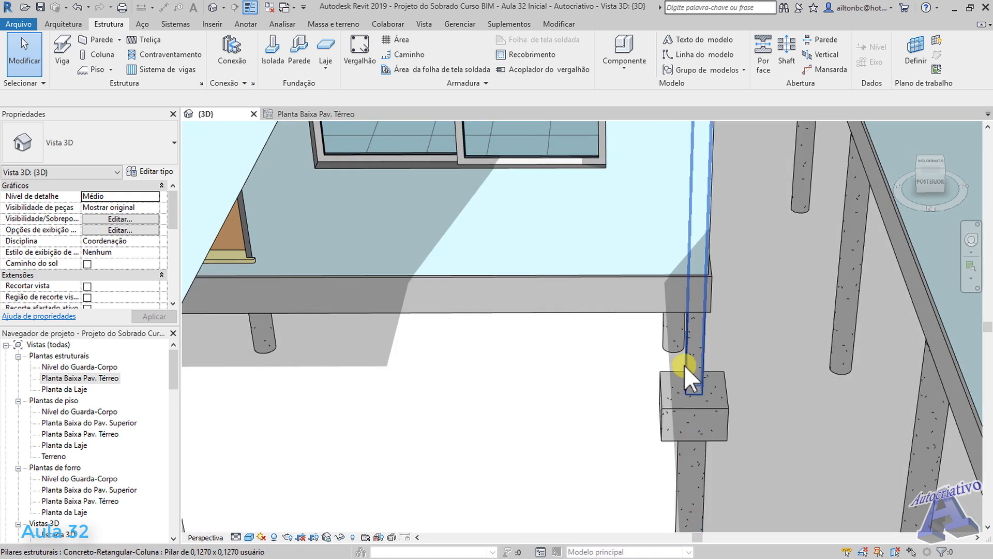
{"action": "scroll", "coordinate": [684, 365], "scroll_direction": "down", "scroll_amount": 1}
{"action": "left_click", "coordinate": [700, 350]}
{"action": "scroll", "coordinate": [701, 349], "scroll_direction": "down", "scroll_amount": 3}
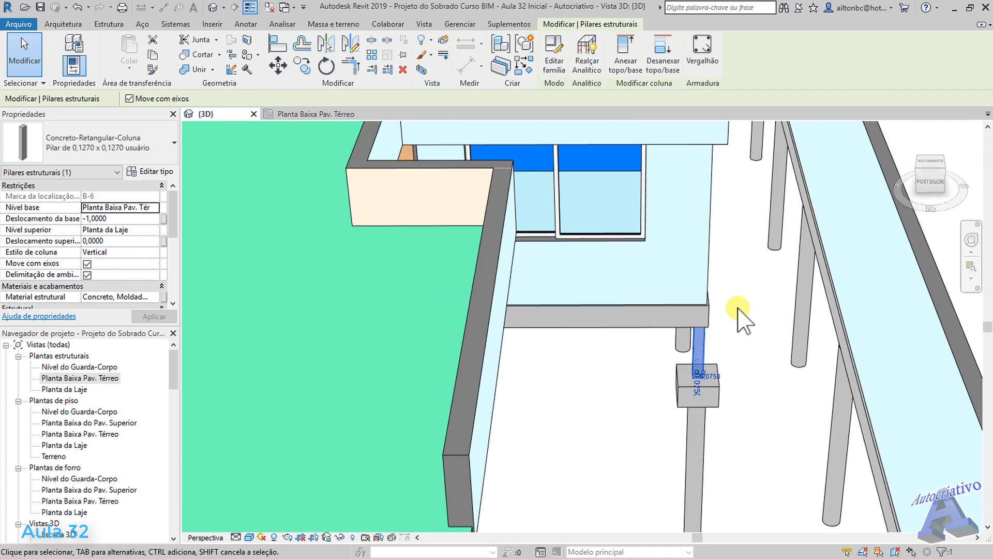
{"action": "middle_click_drag", "start_coordinate": [738, 309], "coordinate": [569, 315], "text": "shift"}
{"action": "scroll", "coordinate": [713, 342], "scroll_direction": "down", "scroll_amount": 1}
{"action": "mouse_move", "coordinate": [555, 365]}
{"action": "middle_mouse_down", "text": "shift"}
{"action": "mouse_move", "coordinate": [583, 375]}
{"action": "mouse_move", "coordinate": [554, 348]}
{"action": "middle_mouse_up", "text": "shift"}
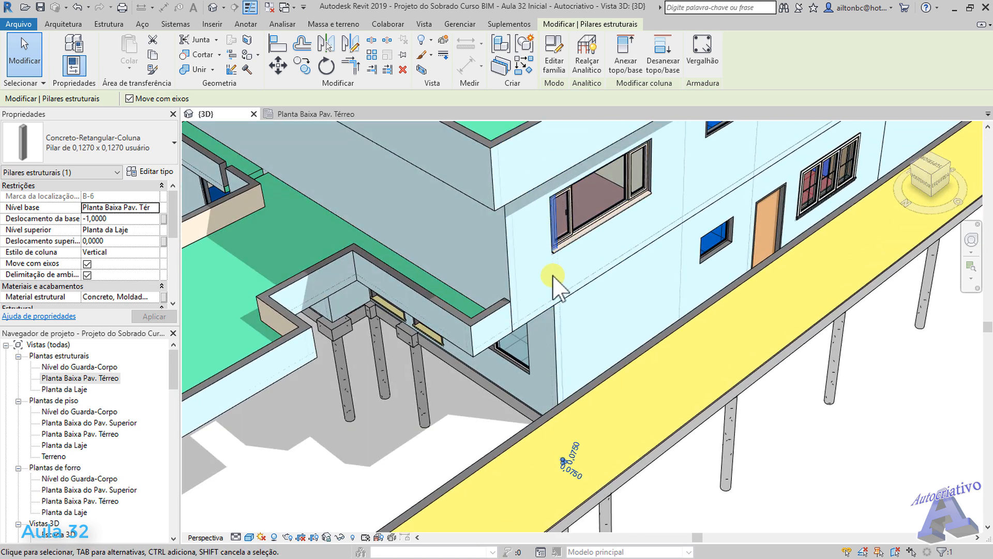
{"action": "middle_click_drag", "start_coordinate": [571, 339], "coordinate": [581, 362], "text": "shift"}
{"action": "left_click", "coordinate": [815, 458]}
{"action": "middle_click_drag", "start_coordinate": [817, 460], "coordinate": [849, 458], "text": "shift"}
{"action": "scroll", "coordinate": [674, 425], "scroll_direction": "up", "scroll_amount": 4}
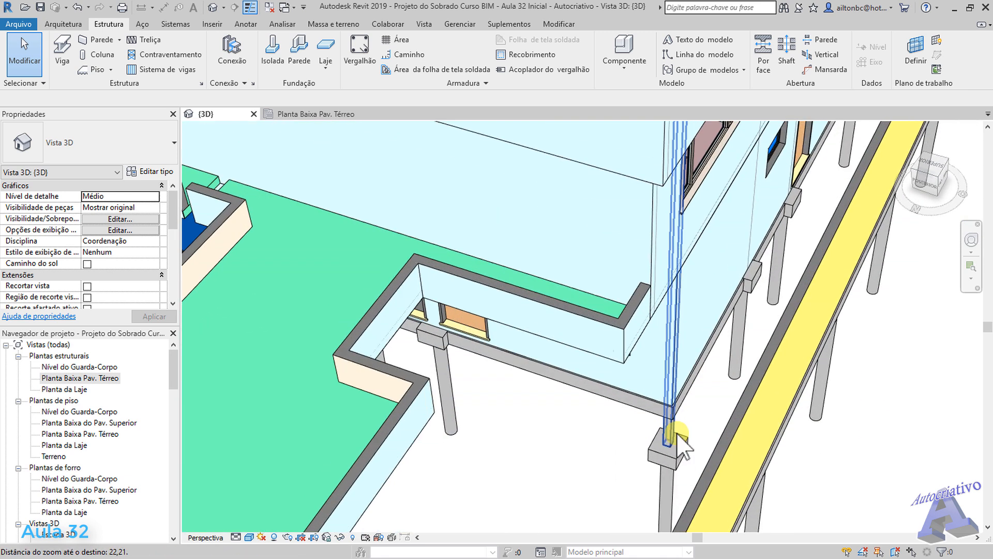
Select the corner column together with its foundation block, the adjoining grade beam, an outer-wall pile and the large floor slab beside the house
{"action": "left_click", "coordinate": [670, 433]}
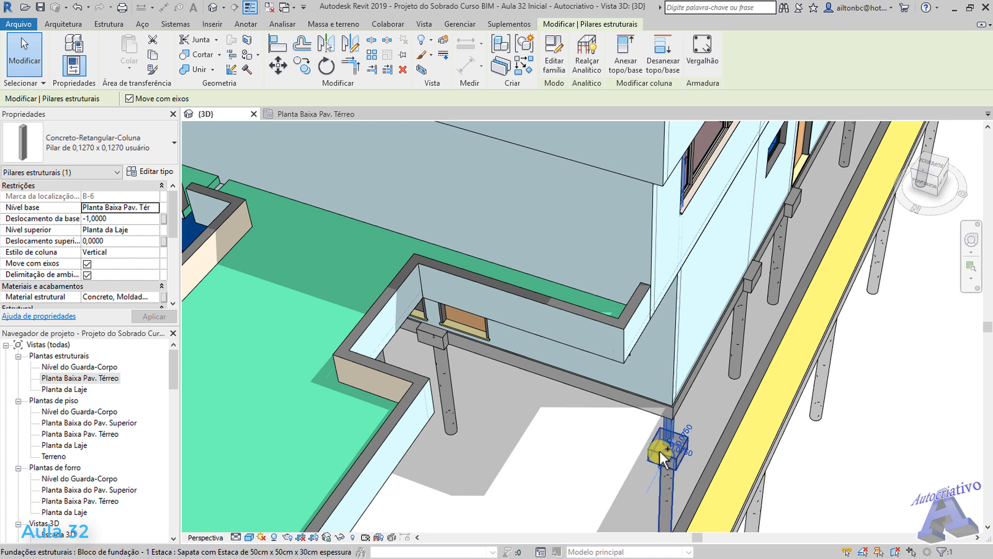
{"action": "left_click", "coordinate": [661, 458], "text": "ctrl"}
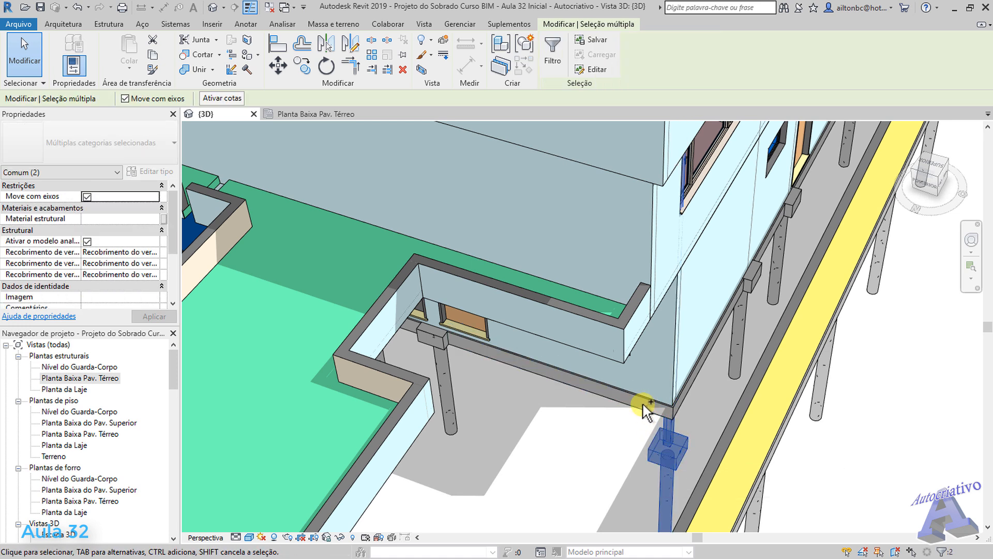
{"action": "left_click", "coordinate": [643, 413], "text": "ctrl"}
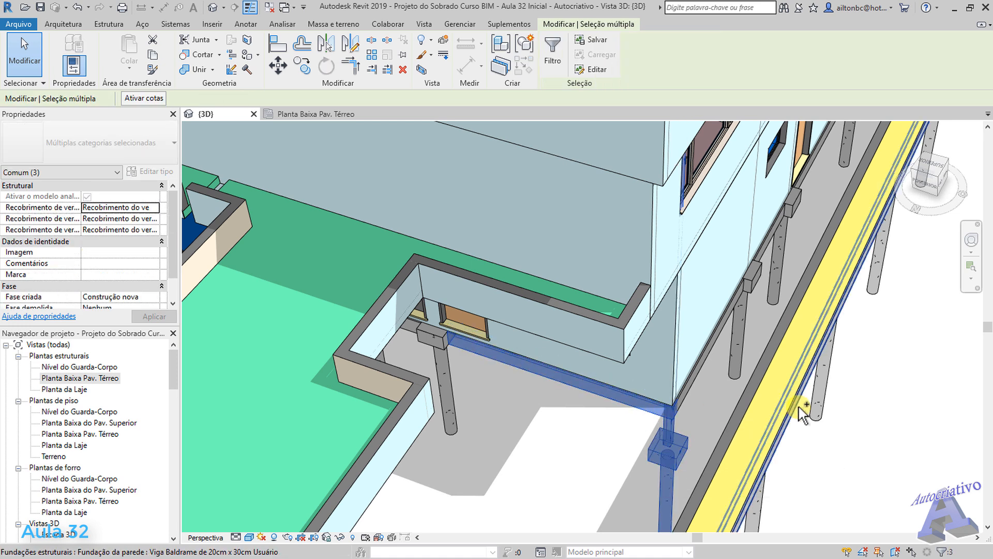
{"action": "left_click", "coordinate": [826, 397], "text": "ctrl"}
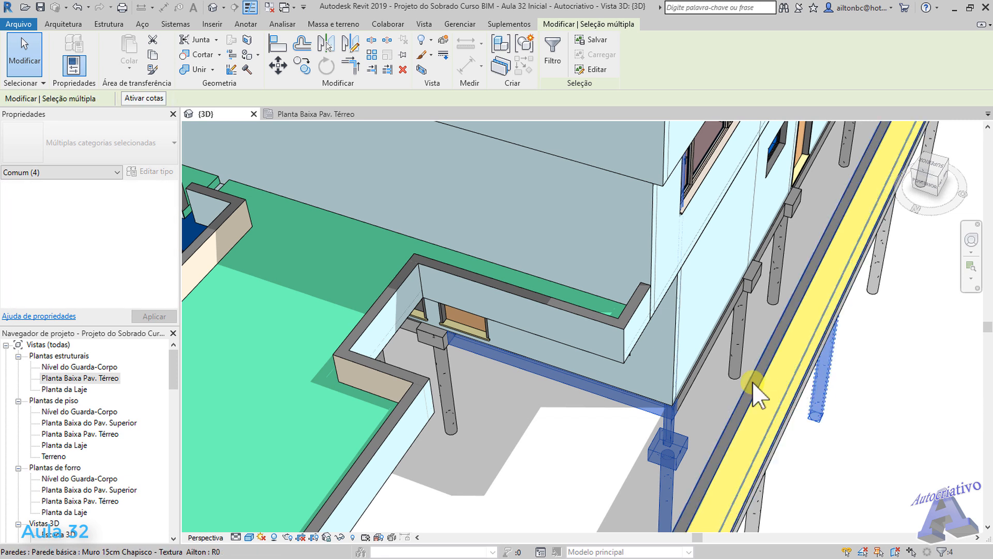
{"action": "middle_click_drag", "start_coordinate": [727, 365], "coordinate": [693, 354], "text": "shift"}
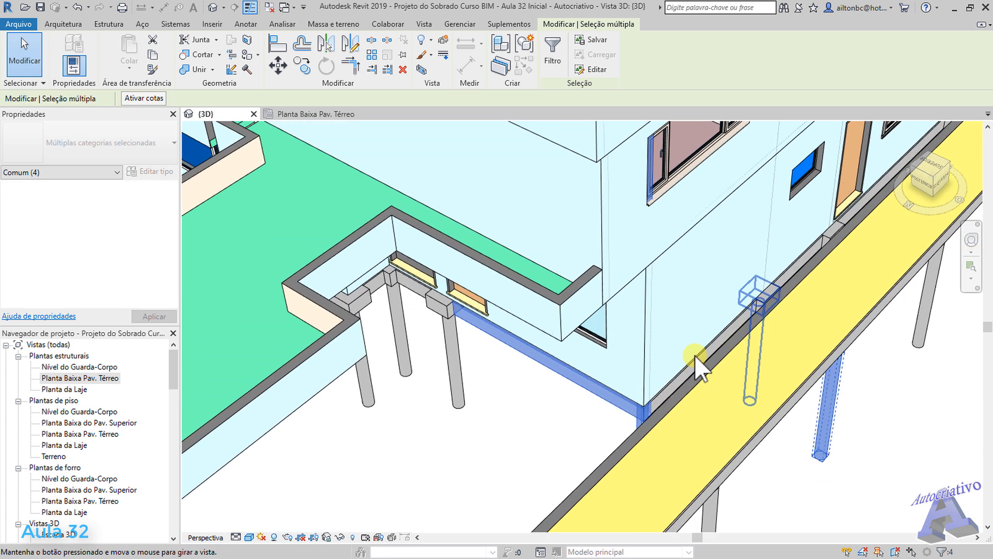
{"action": "left_click", "coordinate": [372, 179], "text": "ctrl"}
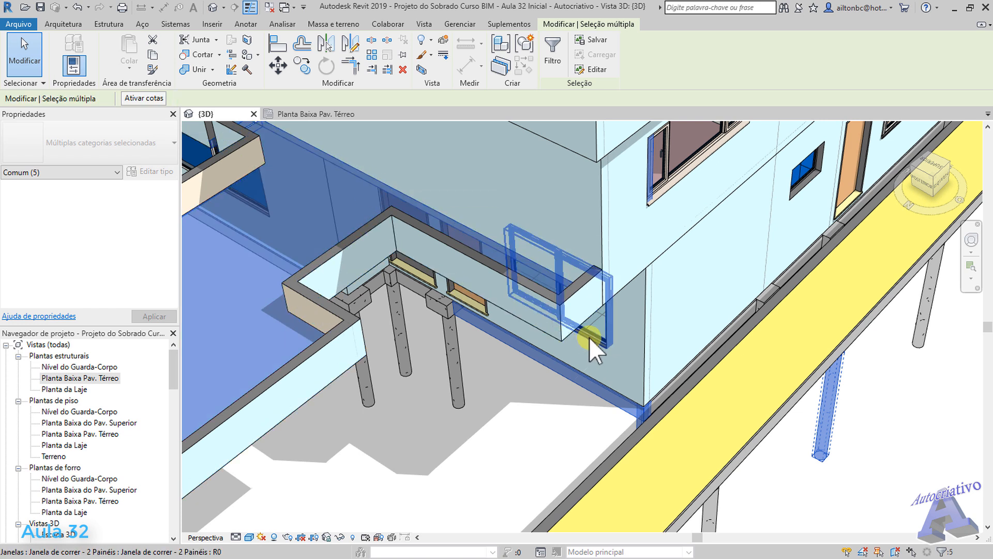
Add the roof's "Genérico 14cm Usuário" floor slab to the current selection
{"action": "middle_click_drag", "start_coordinate": [589, 341], "coordinate": [544, 282], "text": "shift"}
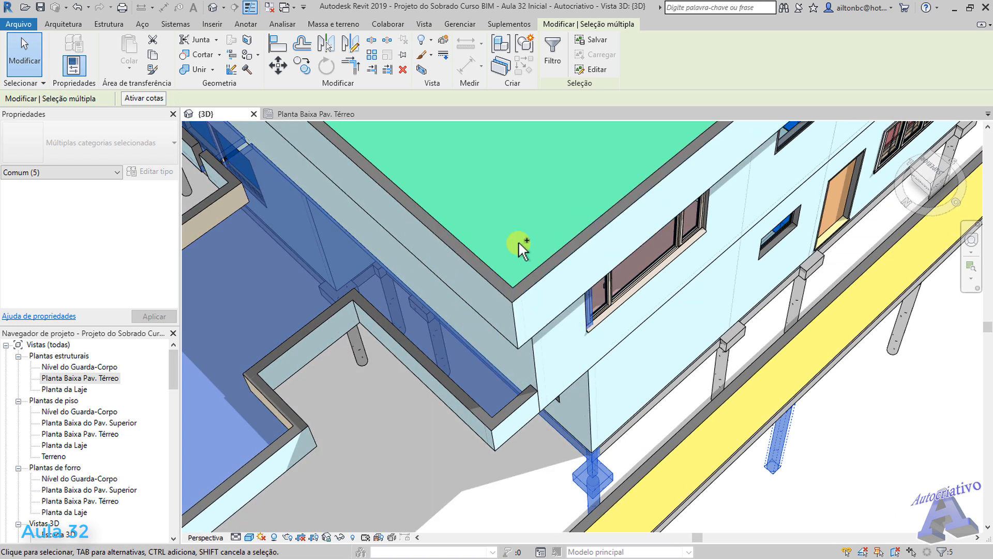
{"action": "middle_click_drag", "start_coordinate": [510, 238], "coordinate": [731, 217], "text": "shift"}
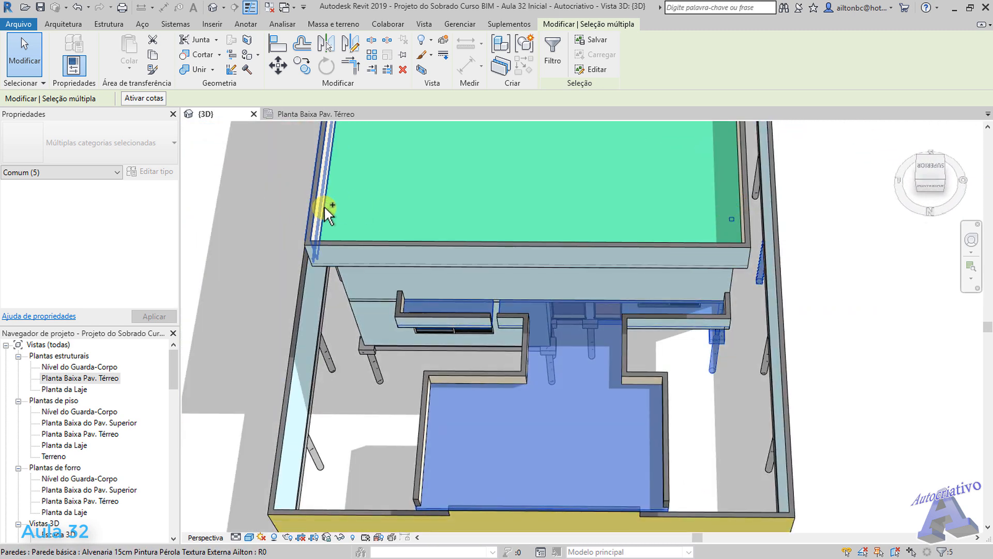
{"action": "middle_click_drag", "start_coordinate": [674, 273], "coordinate": [313, 158], "text": "shift"}
{"action": "middle_click_drag", "start_coordinate": [378, 150], "coordinate": [627, 523]}
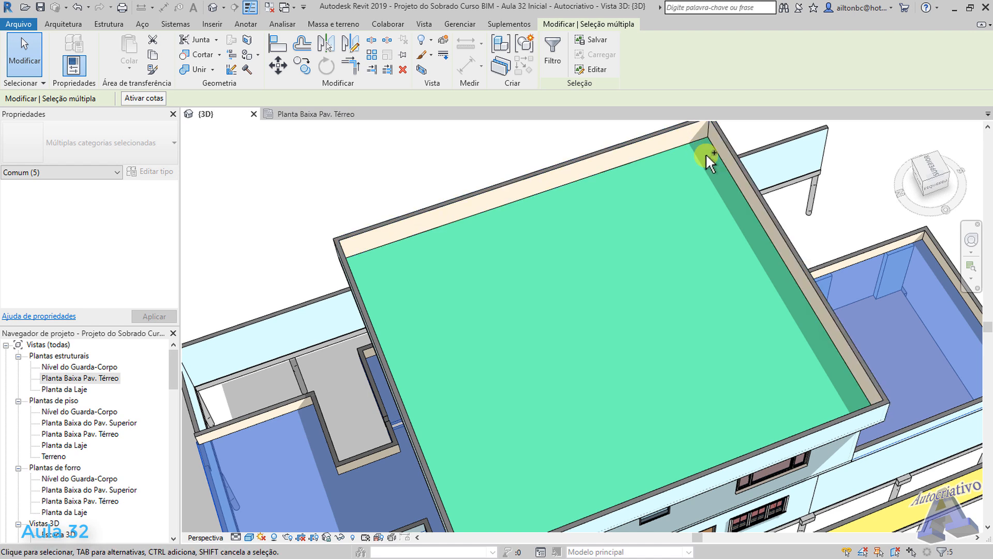
{"action": "middle_click_drag", "start_coordinate": [540, 369], "coordinate": [589, 251], "text": "shift"}
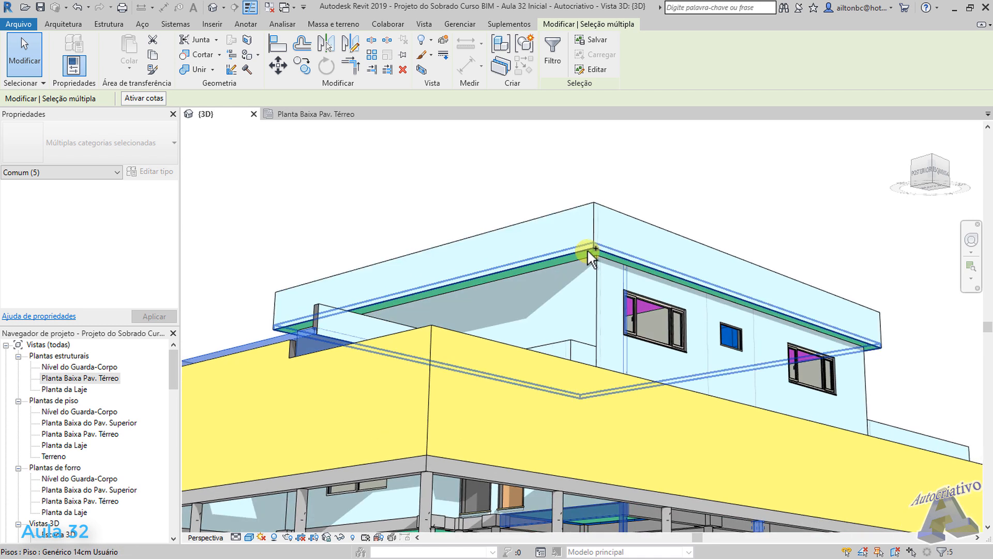
{"action": "left_click", "coordinate": [590, 251], "text": "ctrl"}
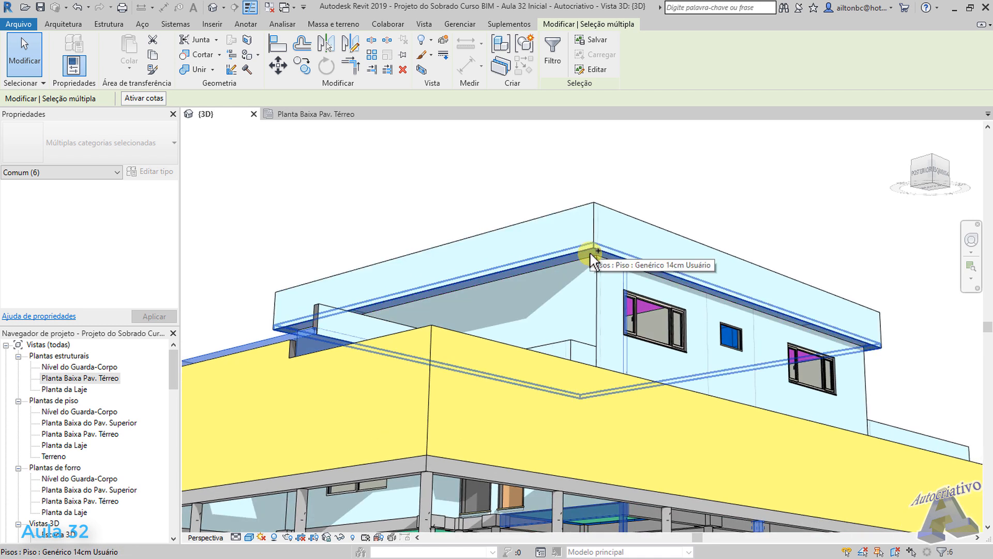
Temporarily isolate the categories of the selected elements in the 3D view
{"action": "right_click", "coordinate": [590, 252]}
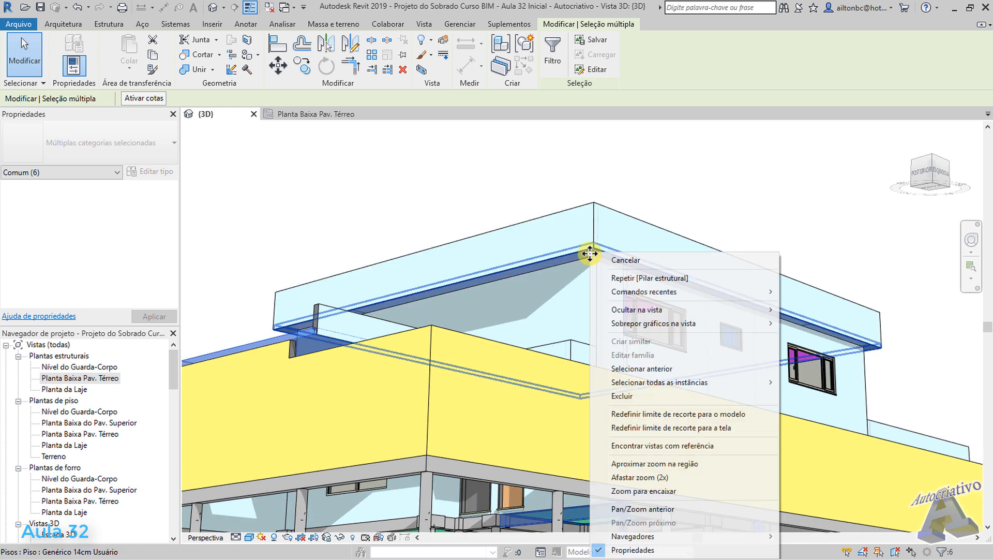
{"action": "mouse_move", "coordinate": [648, 383]}
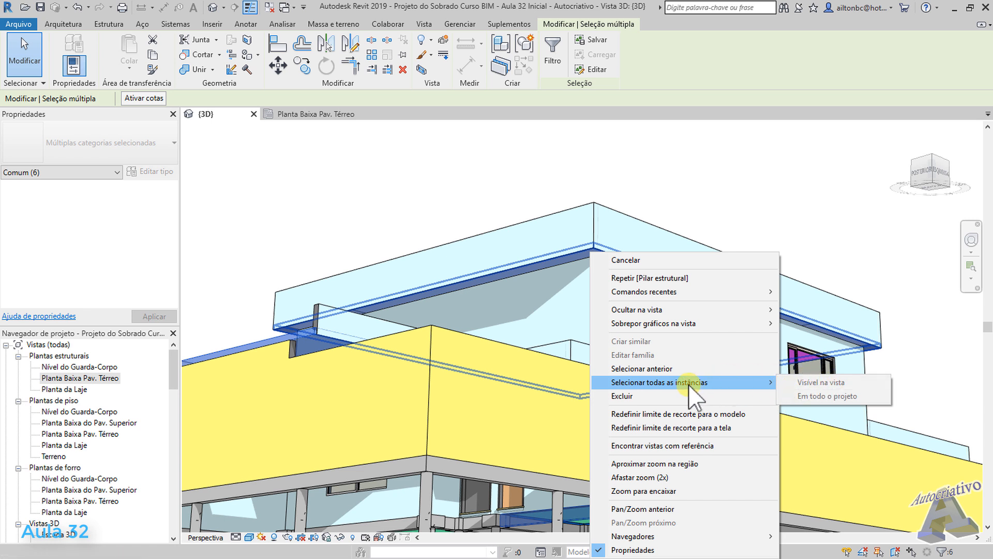
{"action": "left_click", "coordinate": [340, 538]}
{"action": "left_click", "coordinate": [340, 539]}
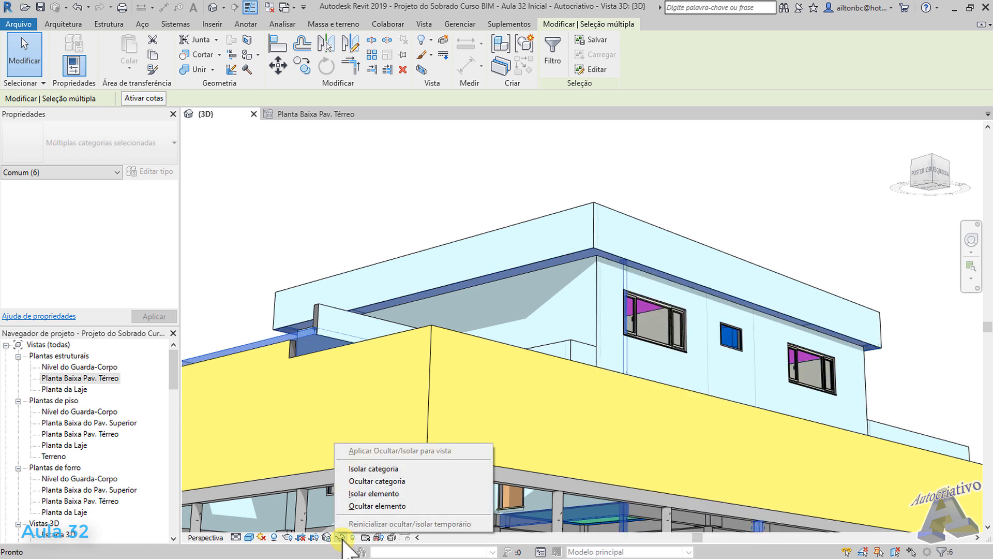
{"action": "left_click", "coordinate": [383, 469]}
Set the corner column's base offset to 0,05, accept moving its attached foundation, and clear the selection
{"action": "middle_click_drag", "start_coordinate": [621, 295], "coordinate": [753, 505], "text": "shift"}
{"action": "left_click", "coordinate": [798, 461]}
{"action": "scroll", "coordinate": [582, 393], "scroll_direction": "up", "scroll_amount": 5}
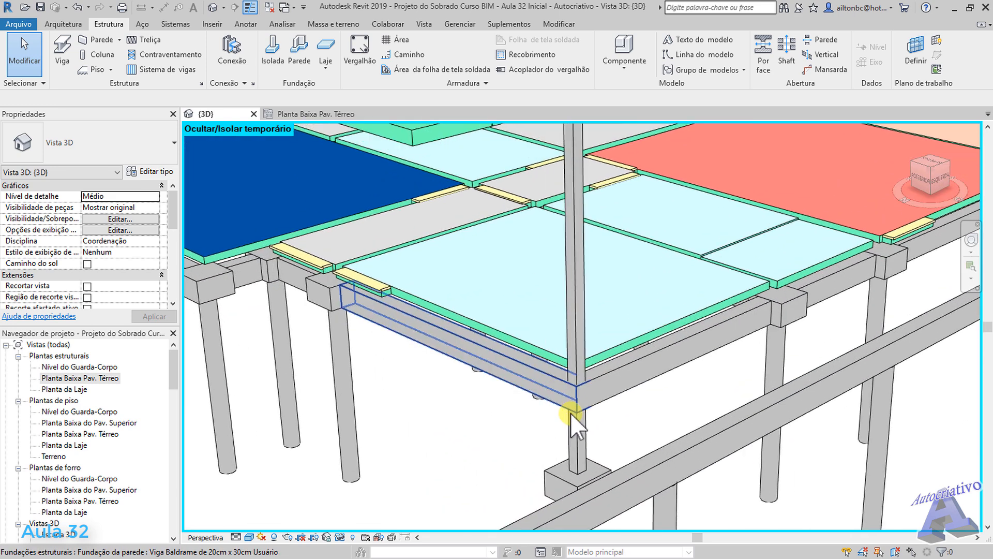
{"action": "middle_click_drag", "start_coordinate": [574, 419], "coordinate": [589, 345], "text": "shift"}
{"action": "left_click", "coordinate": [589, 347]}
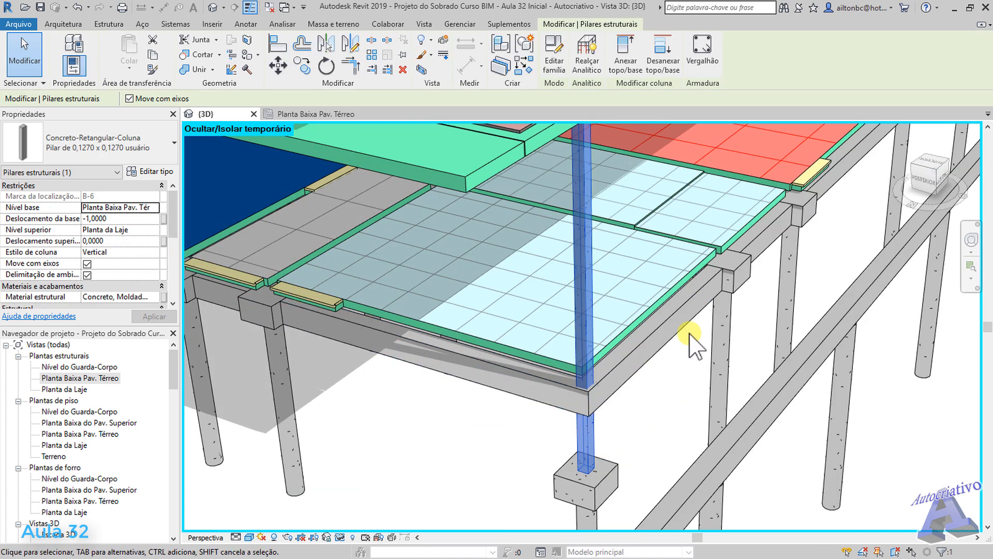
{"action": "left_click", "coordinate": [113, 217]}
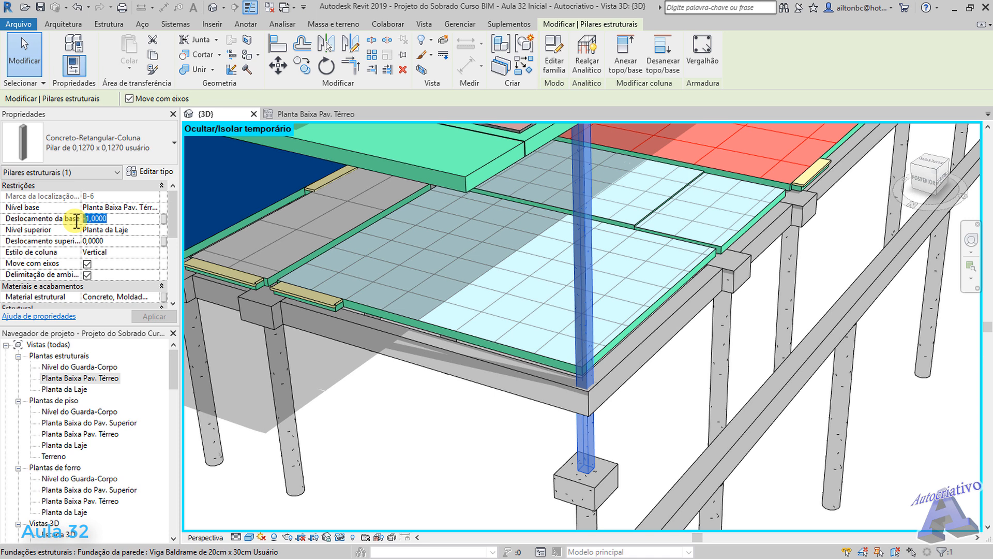
{"action": "type", "text": "0,05"}
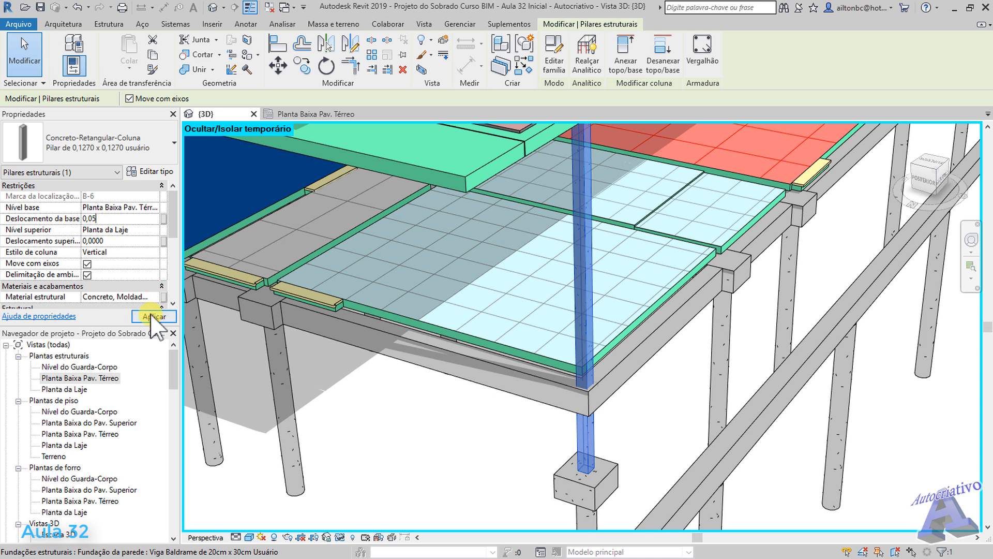
{"action": "left_click", "coordinate": [153, 316]}
{"action": "left_click", "coordinate": [541, 326]}
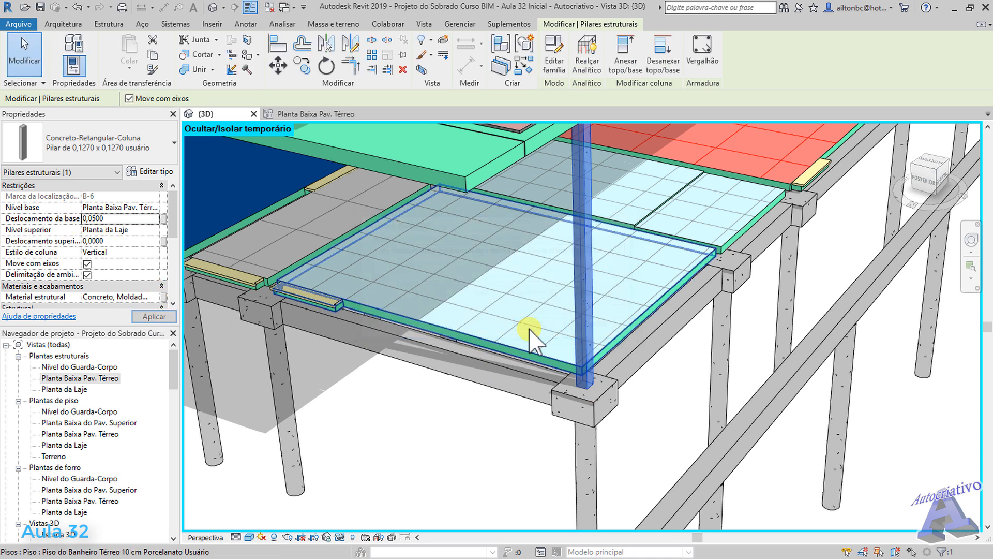
{"action": "key", "text": "Escape"}
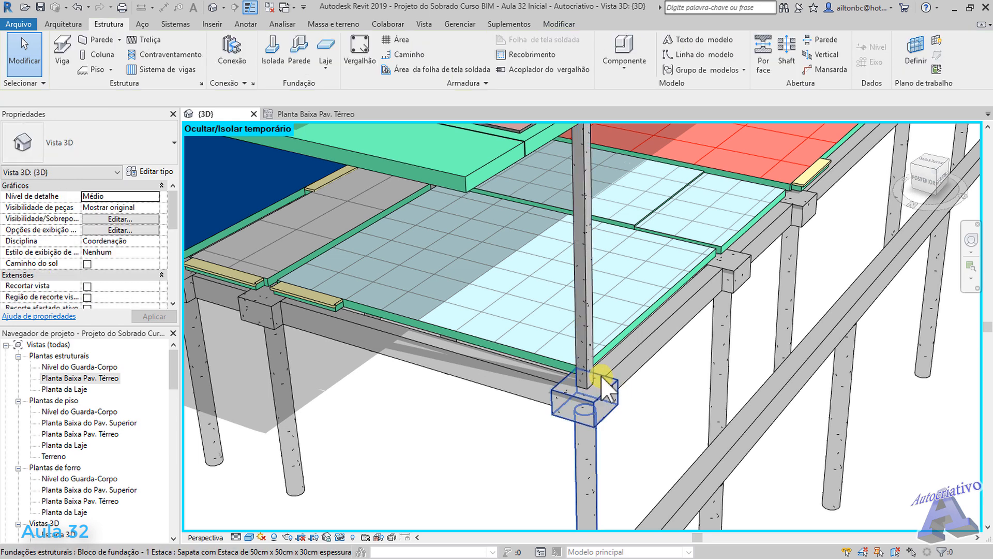
Attach the top of the corner column to the roof's "Genérico 14cm Usuário" slab, dismiss the warning, and clear the selection
{"action": "scroll", "coordinate": [682, 398], "scroll_direction": "down", "scroll_amount": 6}
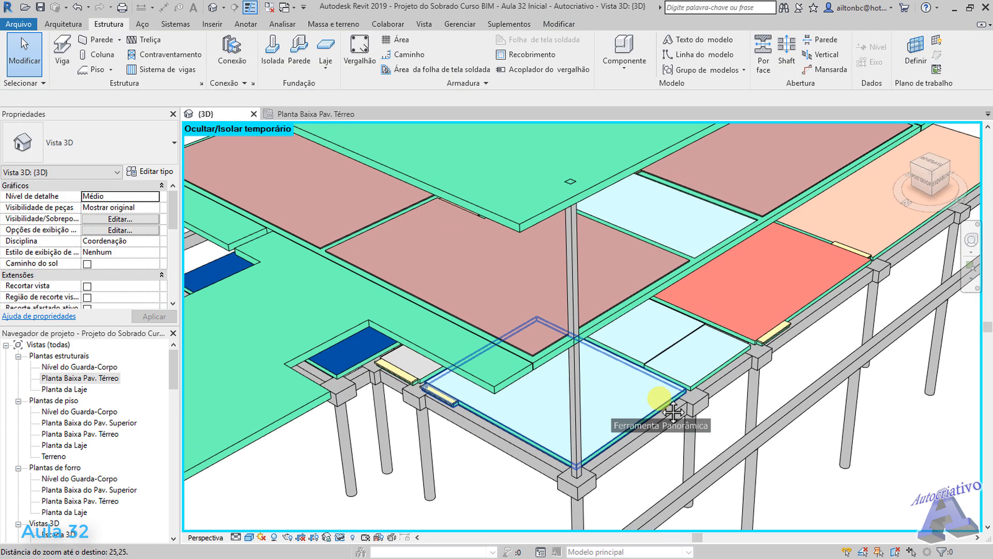
{"action": "middle_click_drag", "start_coordinate": [659, 398], "coordinate": [628, 501]}
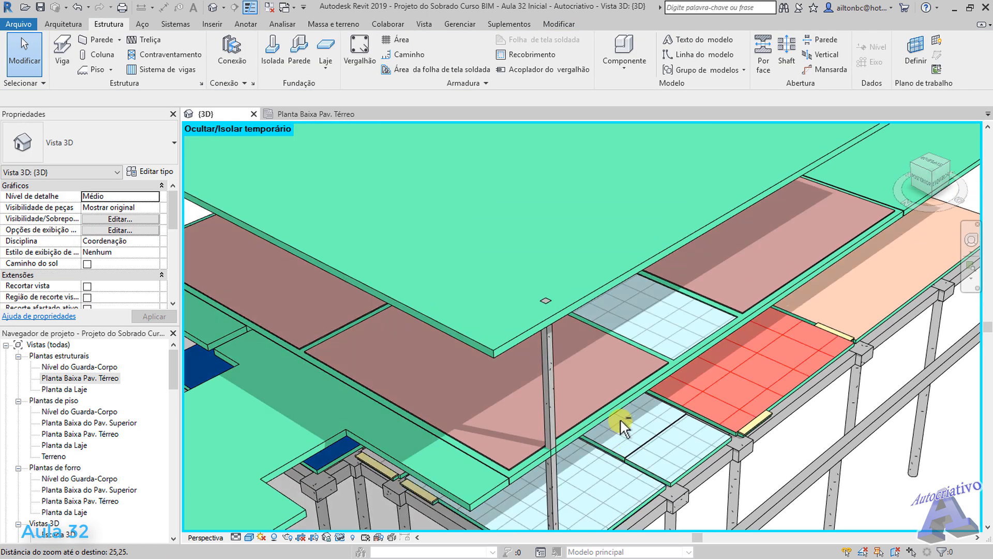
{"action": "middle_click_drag", "start_coordinate": [620, 420], "coordinate": [633, 364], "text": "shift"}
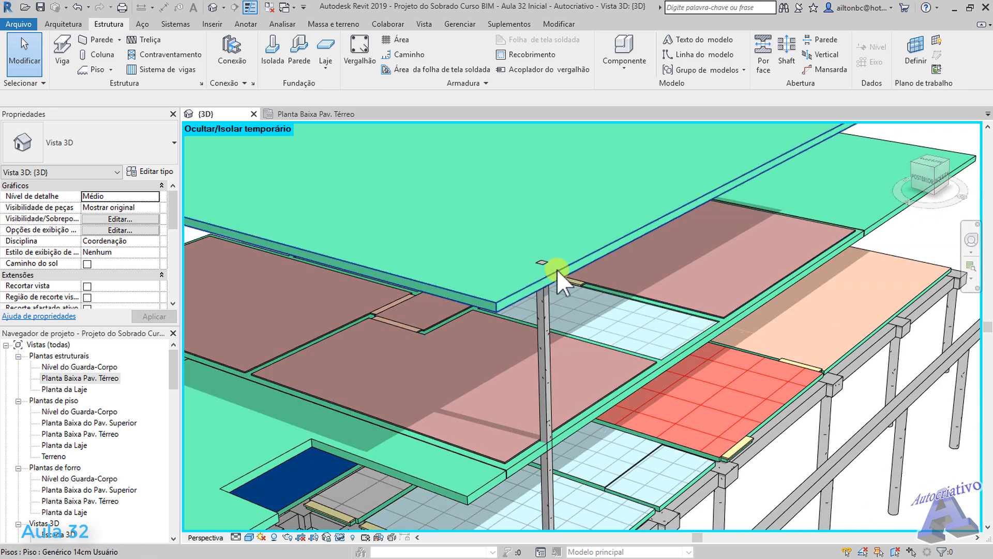
{"action": "scroll", "coordinate": [544, 266], "scroll_direction": "up", "scroll_amount": 4}
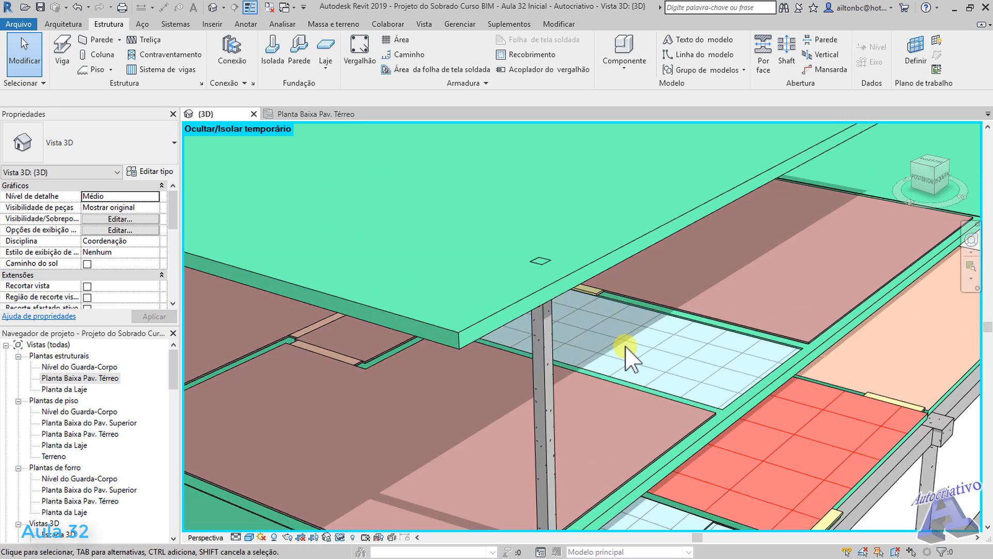
{"action": "left_click", "coordinate": [545, 344]}
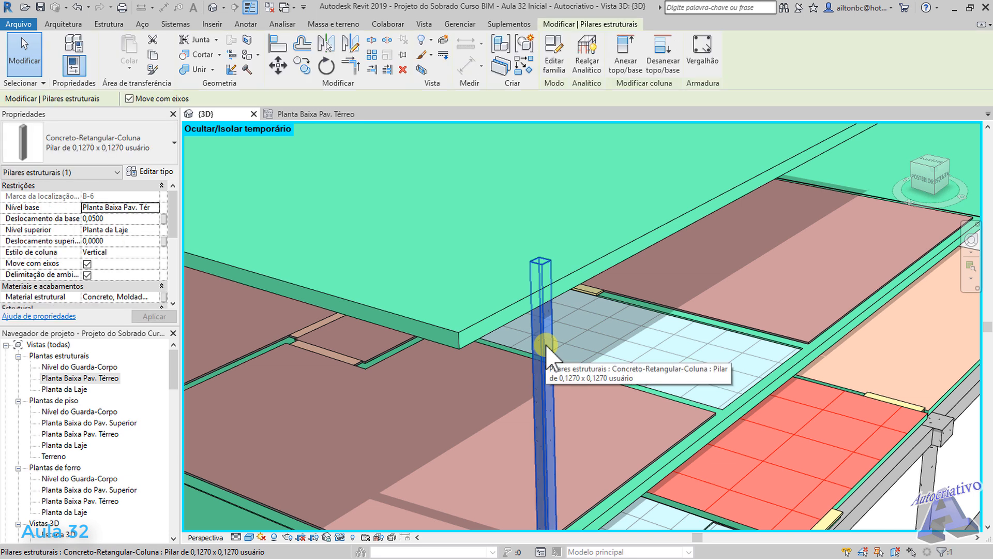
{"action": "left_click", "coordinate": [627, 67]}
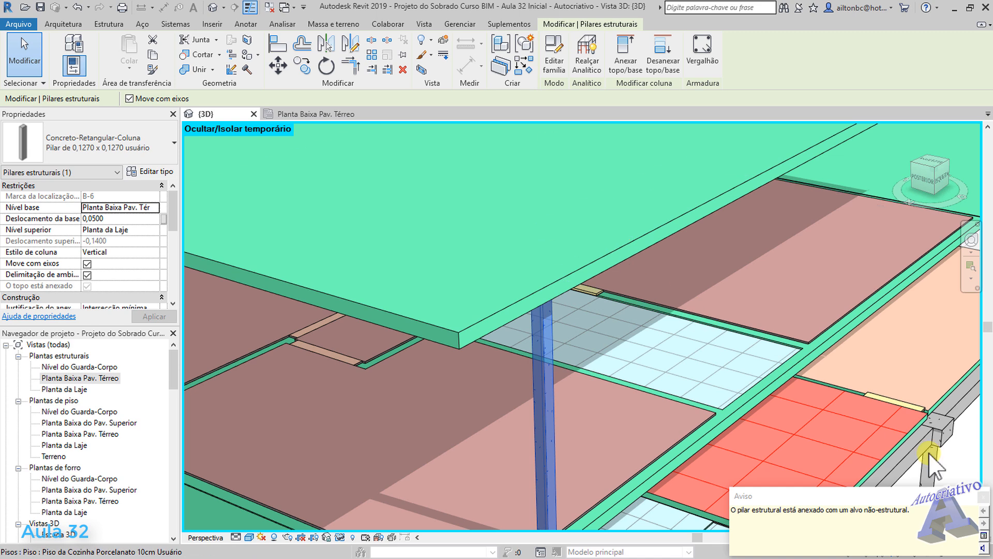
{"action": "left_click", "coordinate": [984, 497]}
{"action": "scroll", "coordinate": [803, 286], "scroll_direction": "down", "scroll_amount": 6}
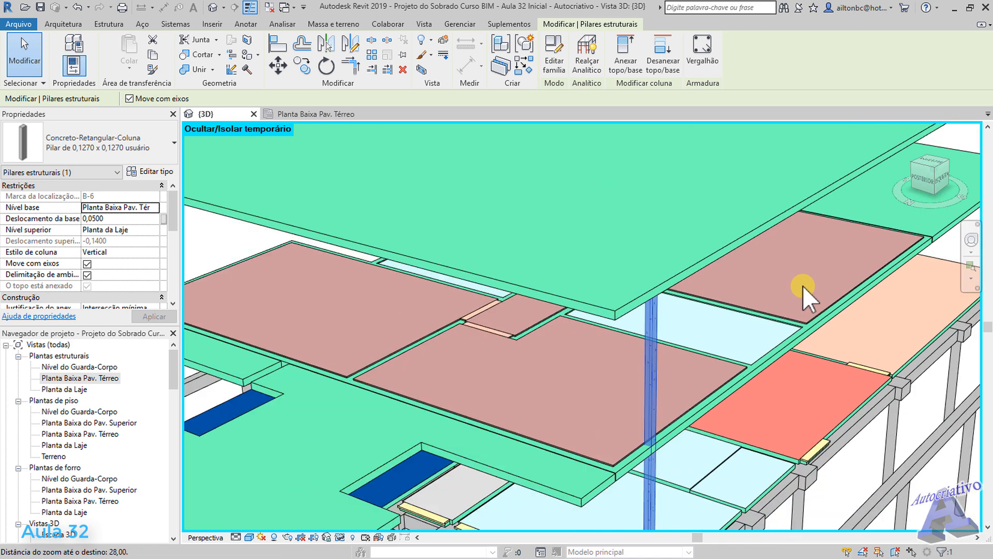
{"action": "left_click", "coordinate": [860, 171]}
Examine where the corner column meets the roof slab, the upper-floor slab and the neighbouring foundation blocks
{"action": "middle_click_drag", "start_coordinate": [808, 311], "coordinate": [693, 217], "text": "shift"}
{"action": "scroll", "coordinate": [554, 210], "scroll_direction": "up", "scroll_amount": 6}
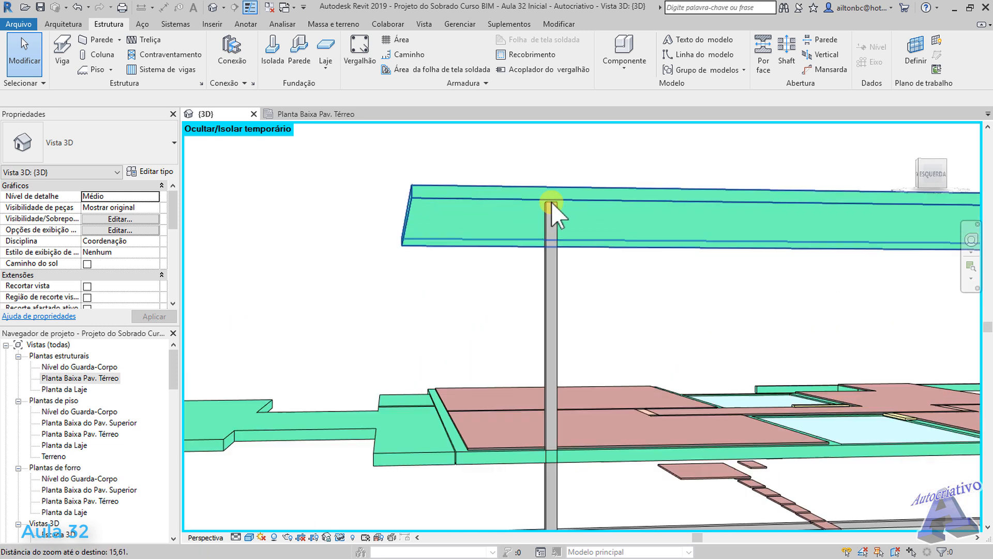
{"action": "middle_click_drag", "start_coordinate": [549, 214], "coordinate": [743, 352], "text": "shift"}
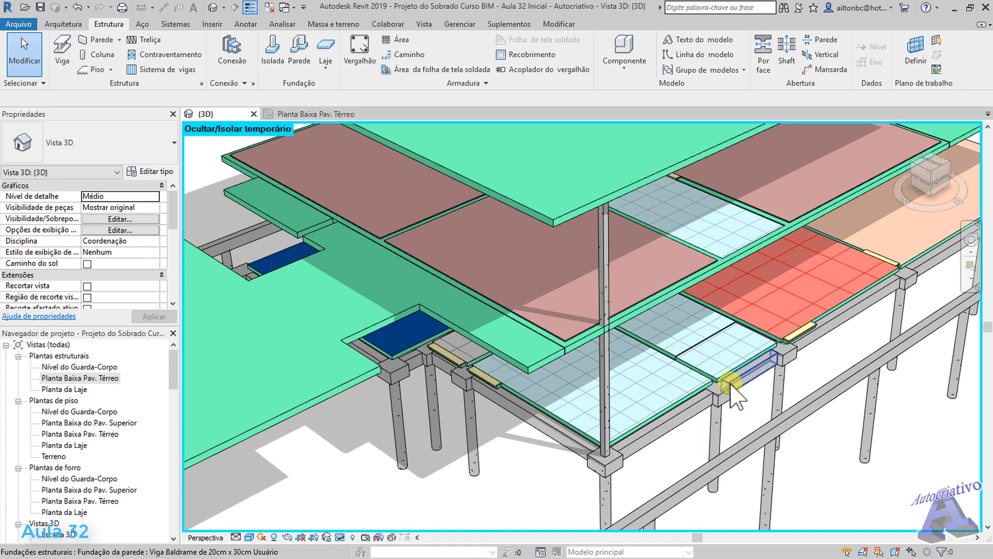
{"action": "middle_click_drag", "start_coordinate": [730, 393], "coordinate": [676, 372], "text": "shift"}
{"action": "scroll", "coordinate": [714, 375], "scroll_direction": "up", "scroll_amount": 4}
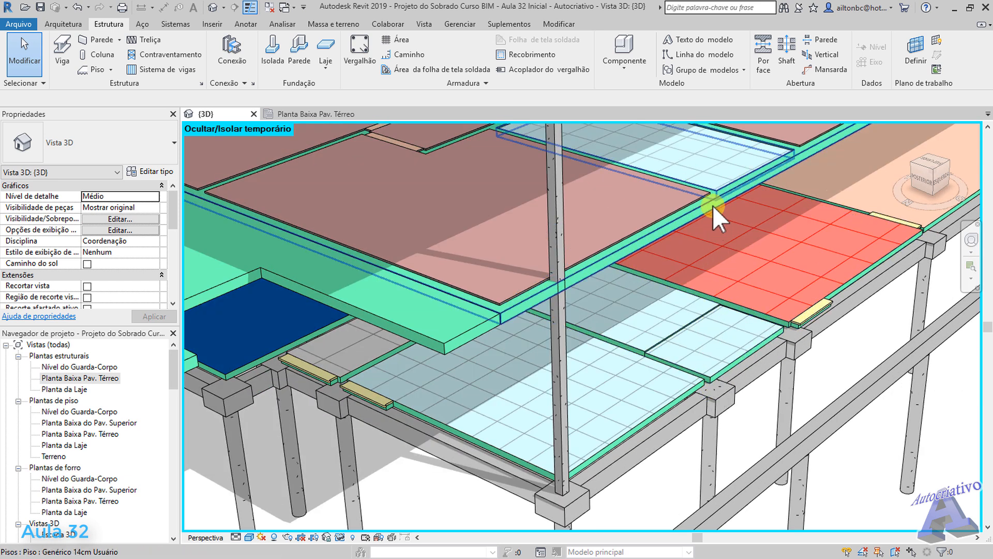
{"action": "scroll", "coordinate": [713, 200], "scroll_direction": "down", "scroll_amount": 2}
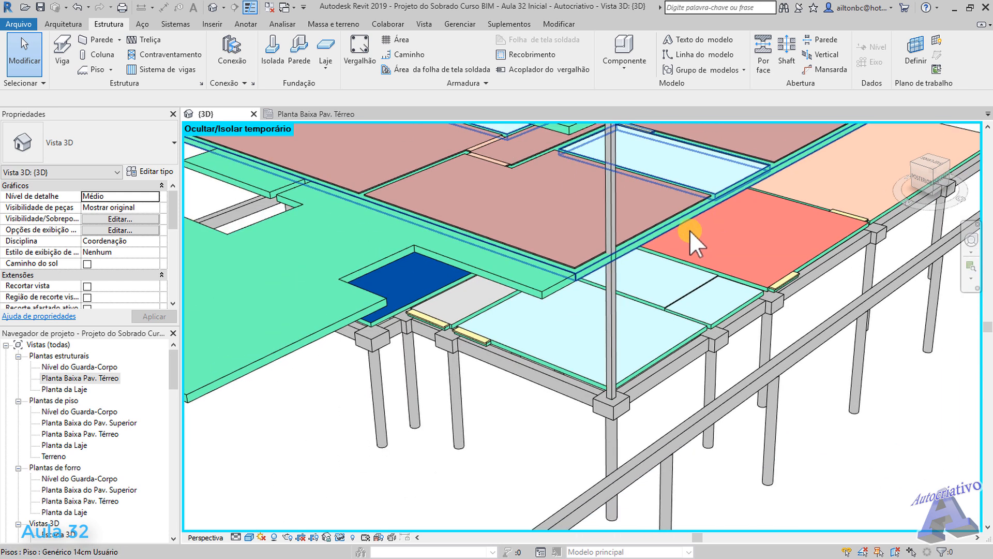
{"action": "left_click", "coordinate": [103, 54]}
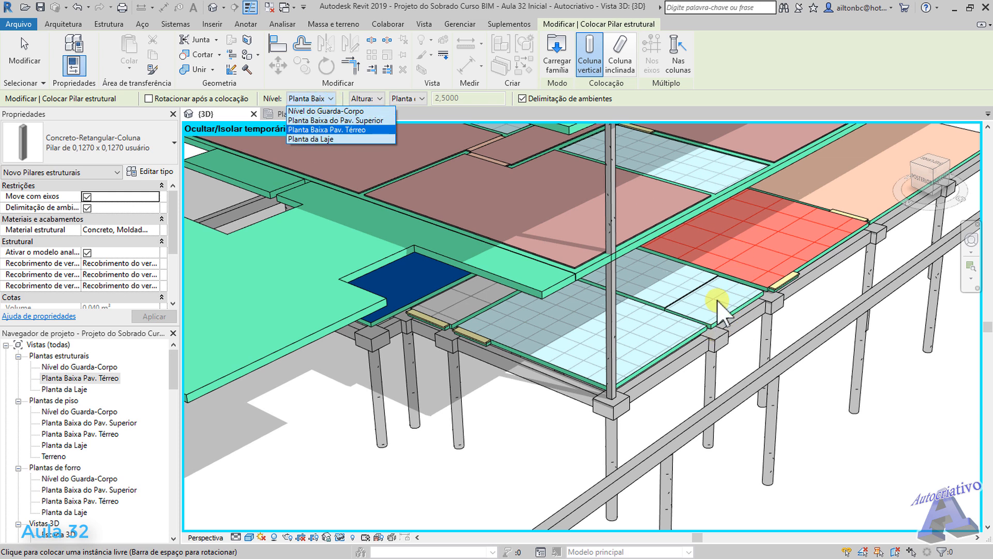
{"action": "left_click", "coordinate": [711, 203]}
{"action": "middle_click_drag", "start_coordinate": [736, 222], "coordinate": [718, 241], "text": "shift"}
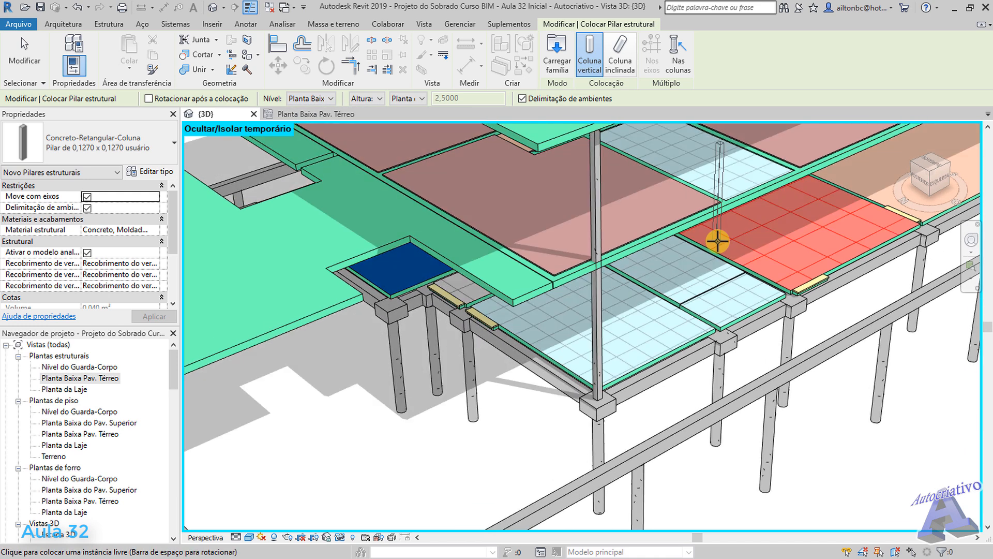
{"action": "key", "text": "Escape"}
{"action": "key", "text": "Escape"}
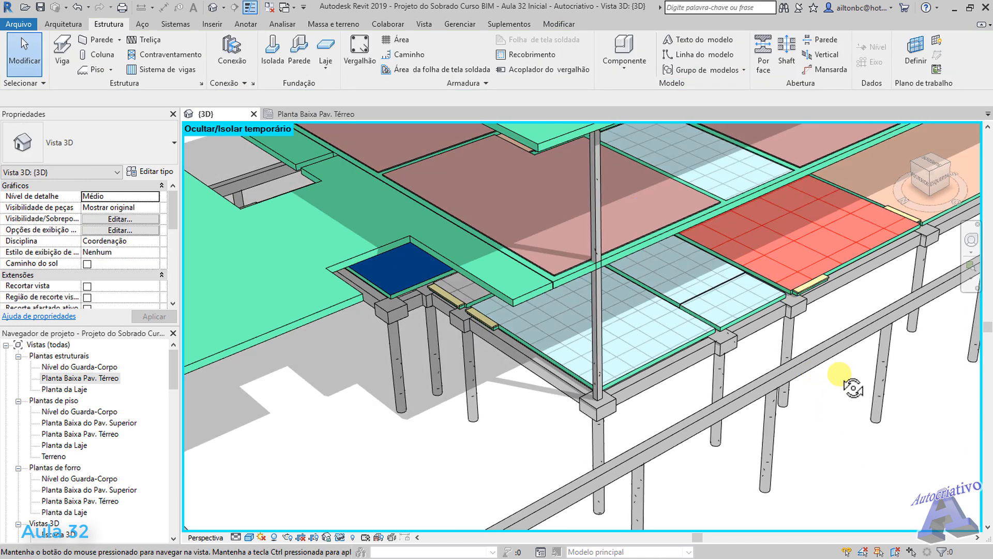
{"action": "middle_click_drag", "start_coordinate": [852, 387], "coordinate": [691, 279], "text": "shift"}
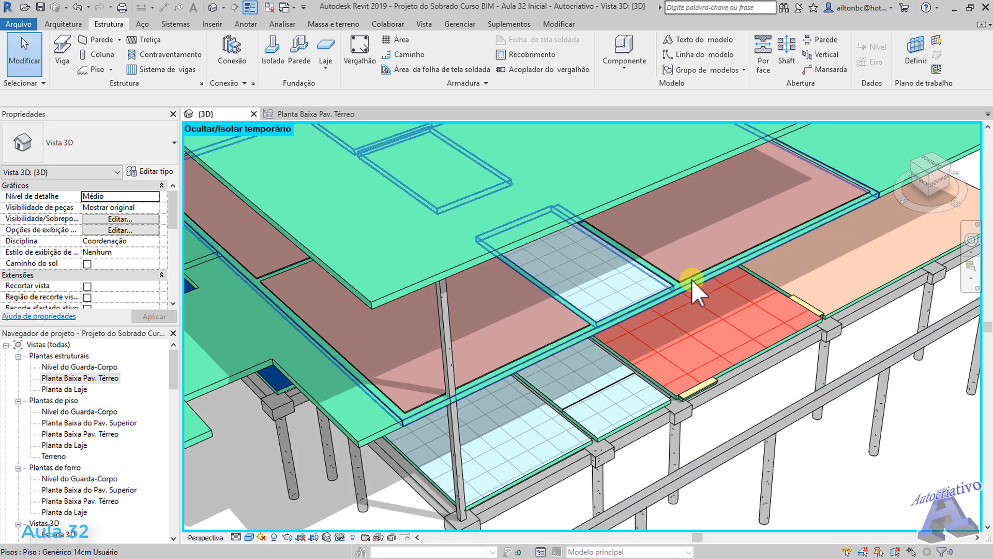
{"action": "scroll", "coordinate": [669, 296], "scroll_direction": "up", "scroll_amount": 3}
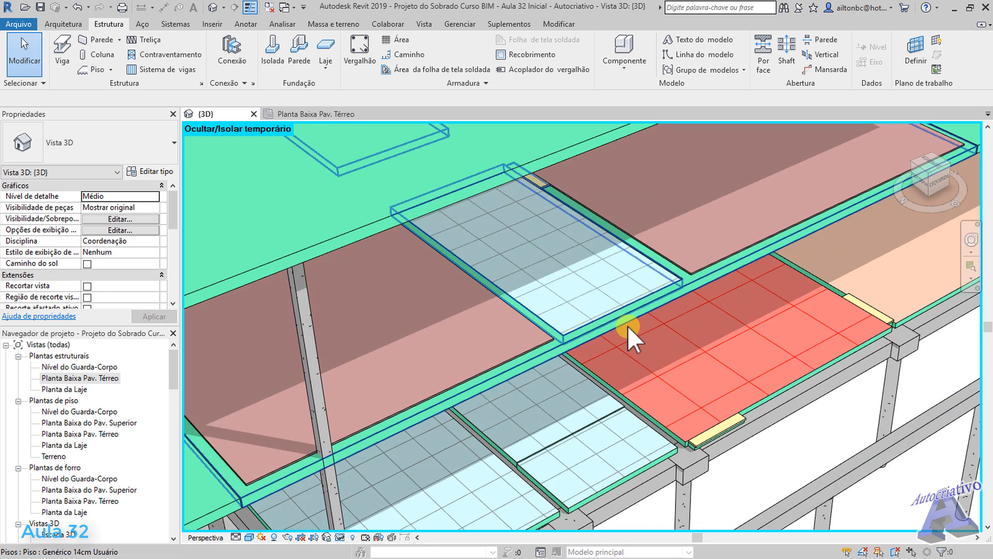
{"action": "left_click", "coordinate": [103, 55]}
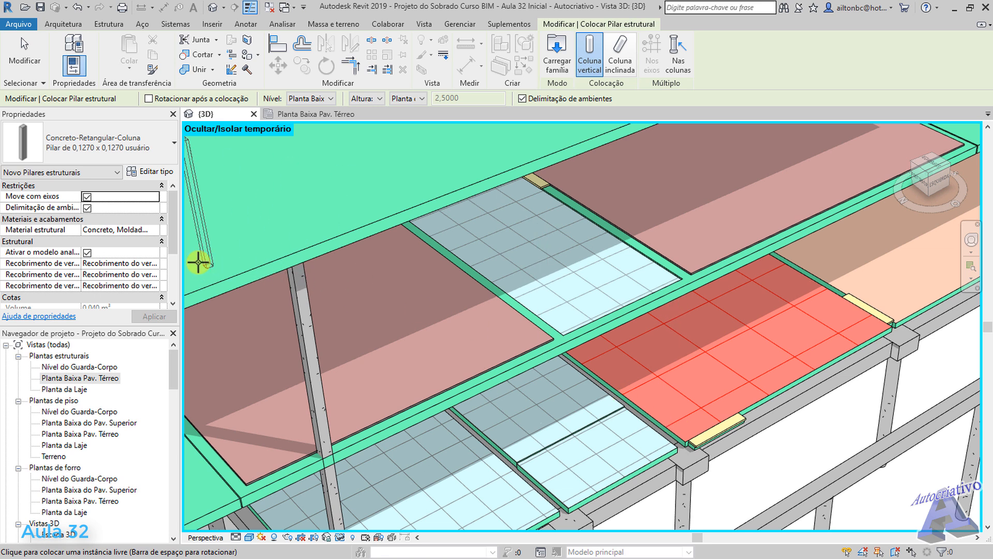
{"action": "mouse_move", "coordinate": [172, 225]}
{"action": "left_mouse_down"}
{"action": "mouse_move", "coordinate": [173, 254]}
{"action": "mouse_move", "coordinate": [178, 206]}
{"action": "left_mouse_up"}
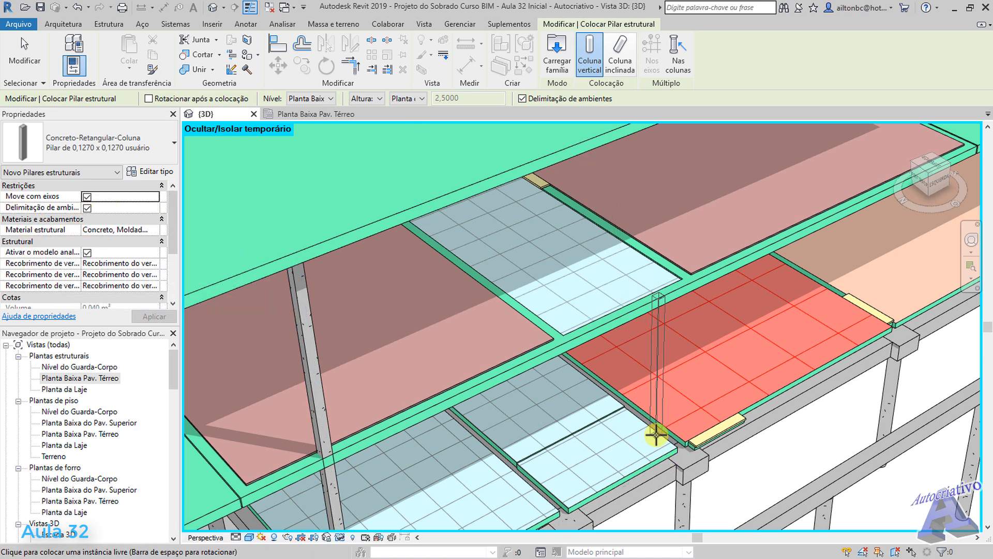
{"action": "key", "text": "Escape"}
{"action": "key", "text": "Escape"}
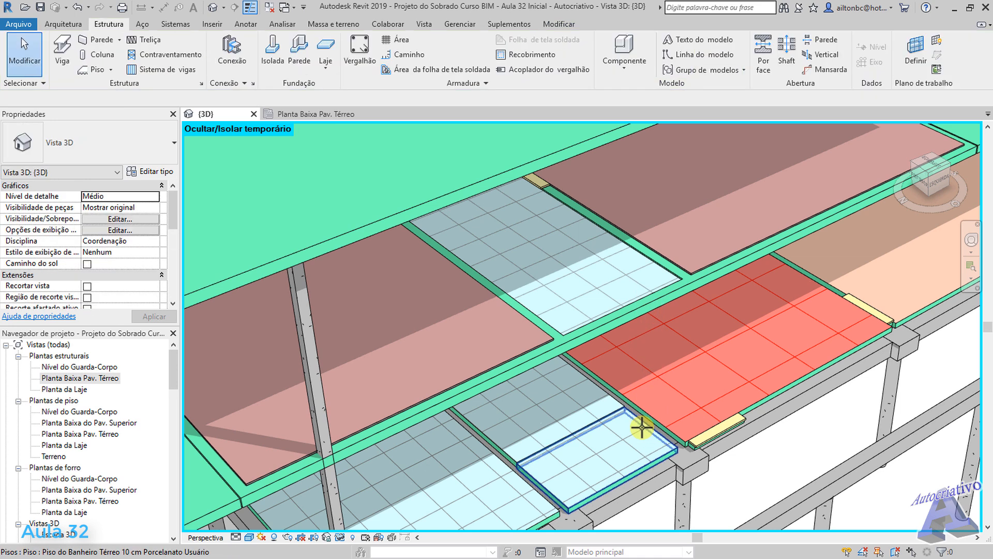
Switch to the Planta Baixa Pav. Térreo structural plan at the foundation block where the Área de Serviço's side wall meets the Varanda wall
{"action": "scroll", "coordinate": [638, 420], "scroll_direction": "down", "scroll_amount": 5}
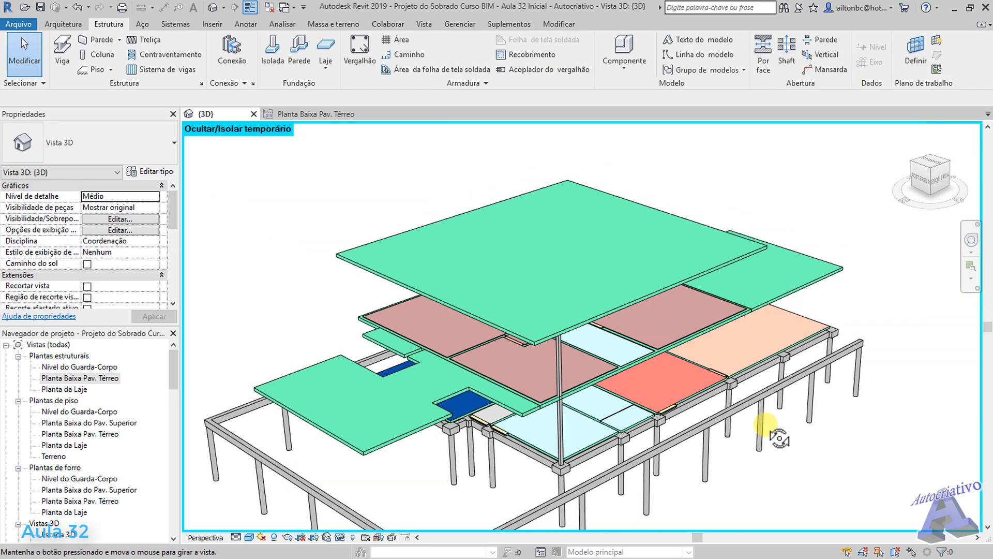
{"action": "middle_click_drag", "start_coordinate": [780, 435], "coordinate": [726, 408], "text": "shift"}
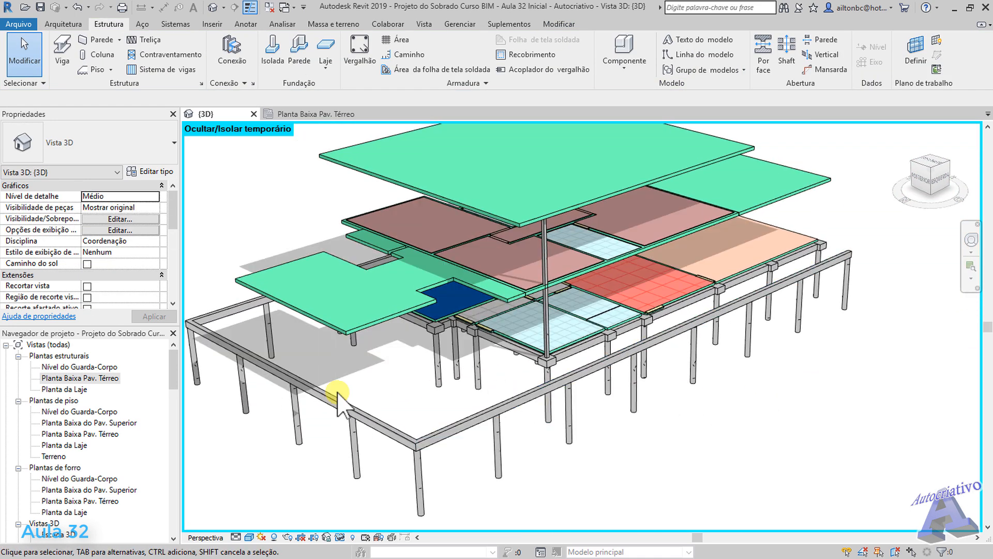
{"action": "left_click", "coordinate": [311, 115]}
{"action": "scroll", "coordinate": [522, 323], "scroll_direction": "up", "scroll_amount": 5}
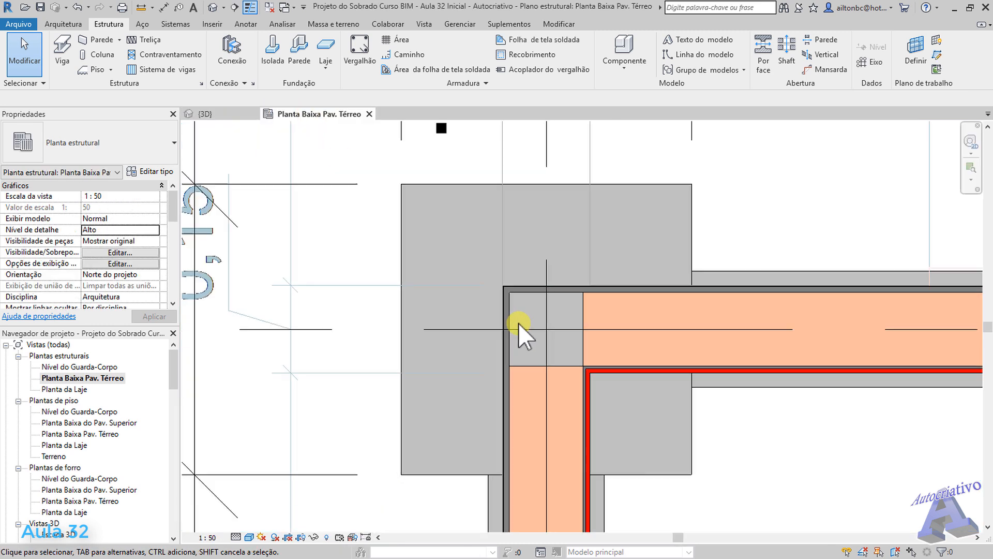
{"action": "scroll", "coordinate": [532, 324], "scroll_direction": "down", "scroll_amount": 6}
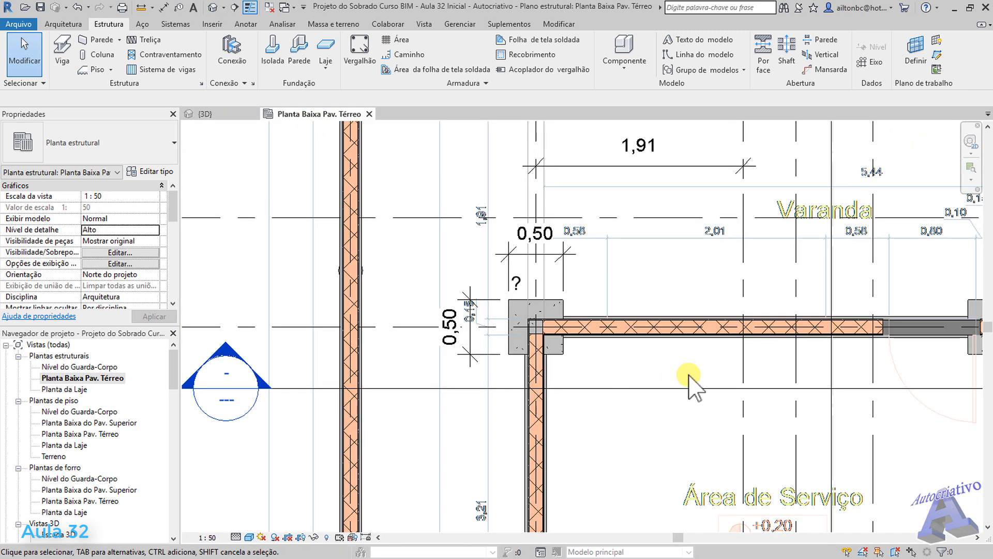
{"action": "scroll", "coordinate": [577, 341], "scroll_direction": "down", "scroll_amount": 6}
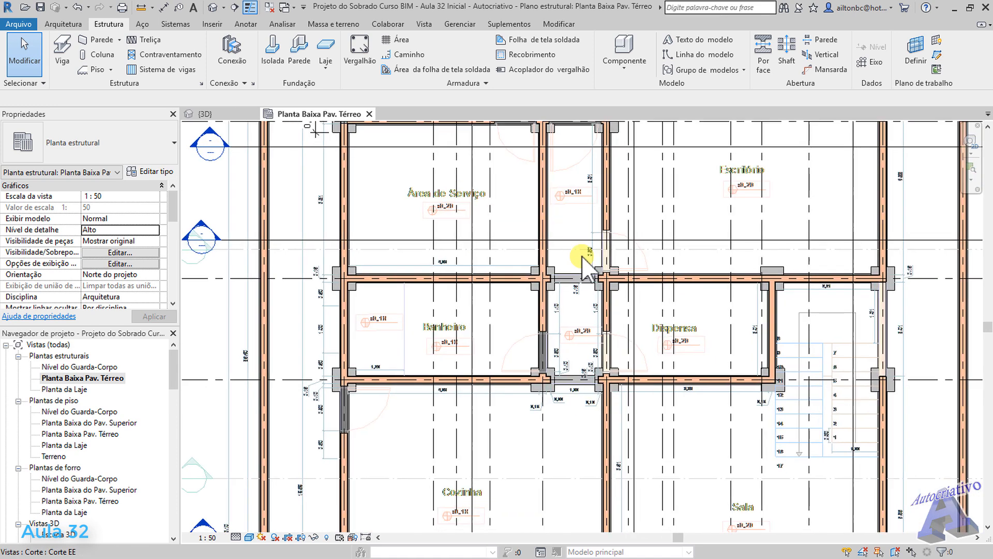
{"action": "middle_click_drag", "start_coordinate": [585, 321], "coordinate": [592, 435]}
{"action": "scroll", "coordinate": [593, 434], "scroll_direction": "up", "scroll_amount": 10}
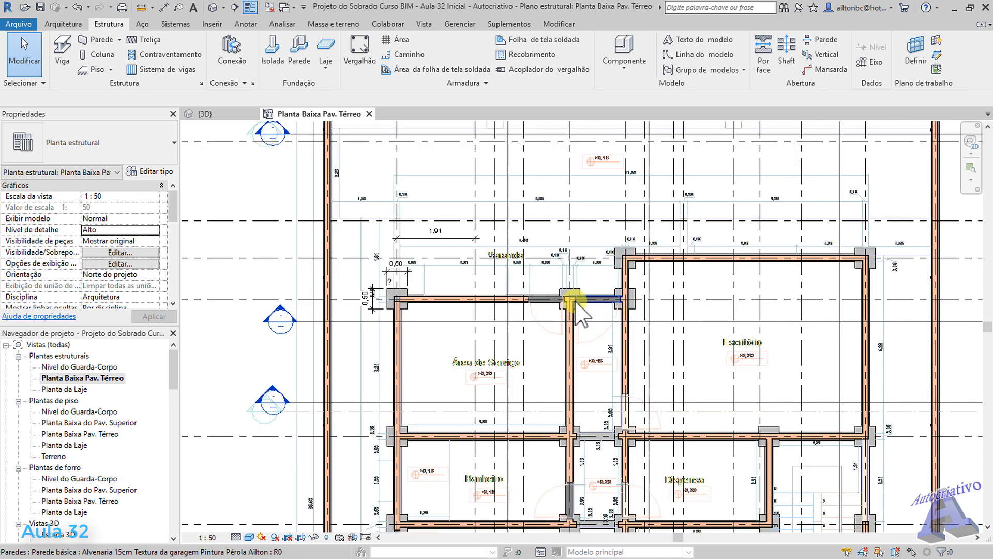
{"action": "scroll", "coordinate": [569, 298], "scroll_direction": "up", "scroll_amount": 3}
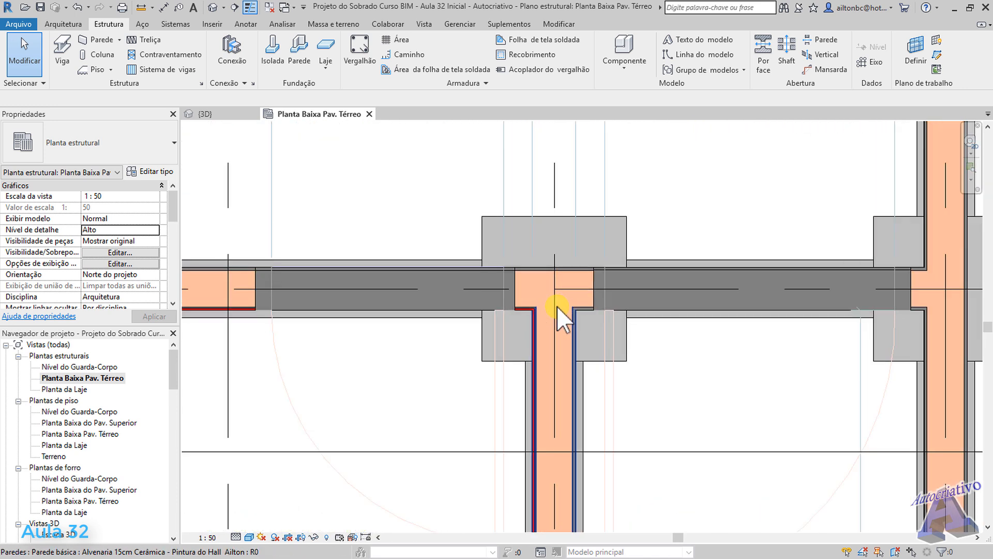
Place a 0,1270 x 0,1270 concrete column up to Planta Baixa do Pav. Superior near the wall junction on the foundation block, dismissing the warning
{"action": "left_click", "coordinate": [103, 55]}
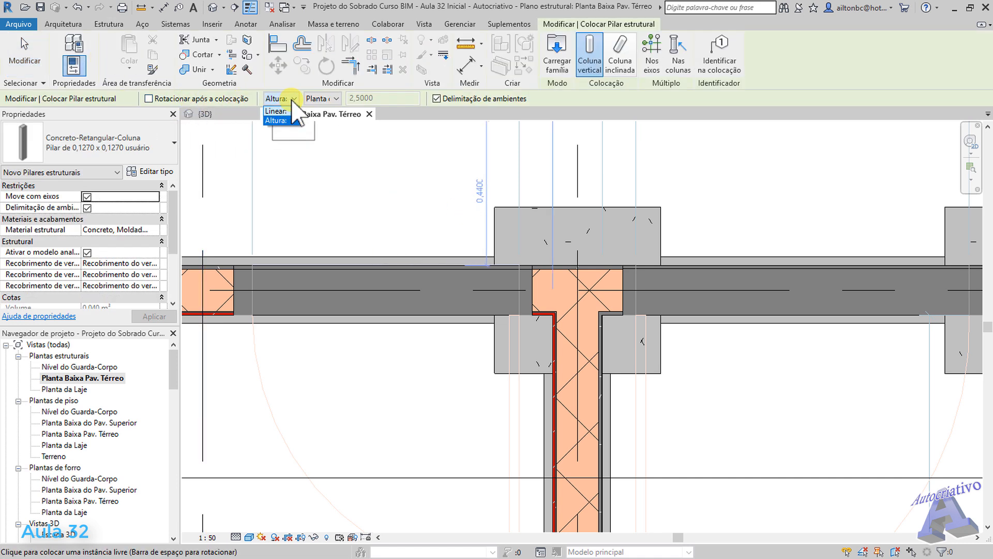
{"action": "left_click", "coordinate": [336, 98]}
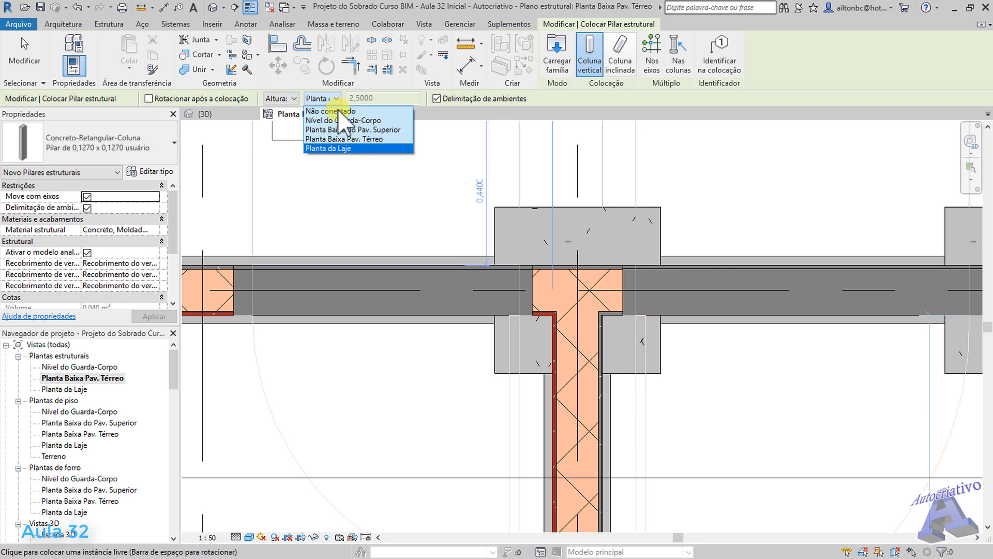
{"action": "left_click", "coordinate": [377, 129]}
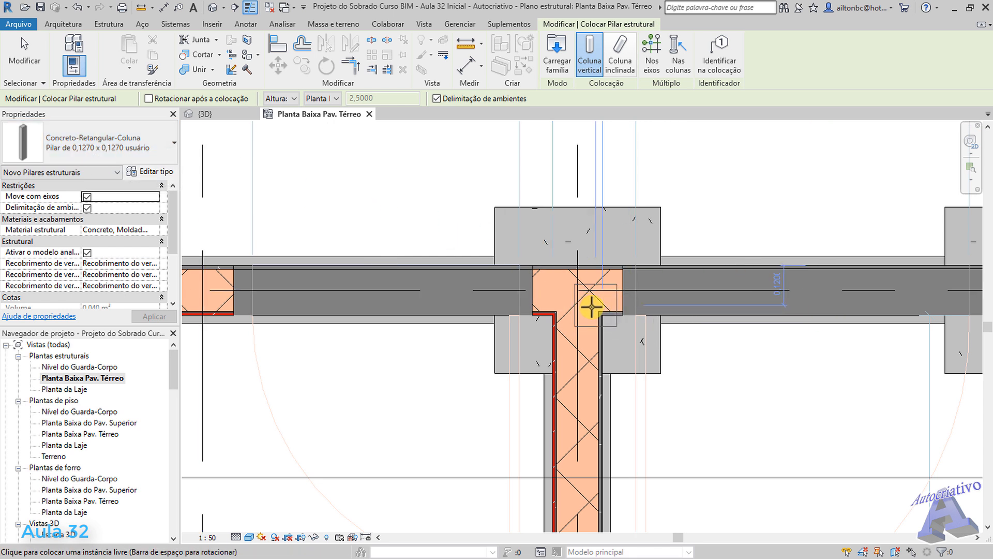
{"action": "scroll", "coordinate": [581, 302], "scroll_direction": "up", "scroll_amount": 1}
{"action": "scroll", "coordinate": [582, 302], "scroll_direction": "up", "scroll_amount": 3}
{"action": "middle_click_drag", "start_coordinate": [583, 301], "coordinate": [528, 302]}
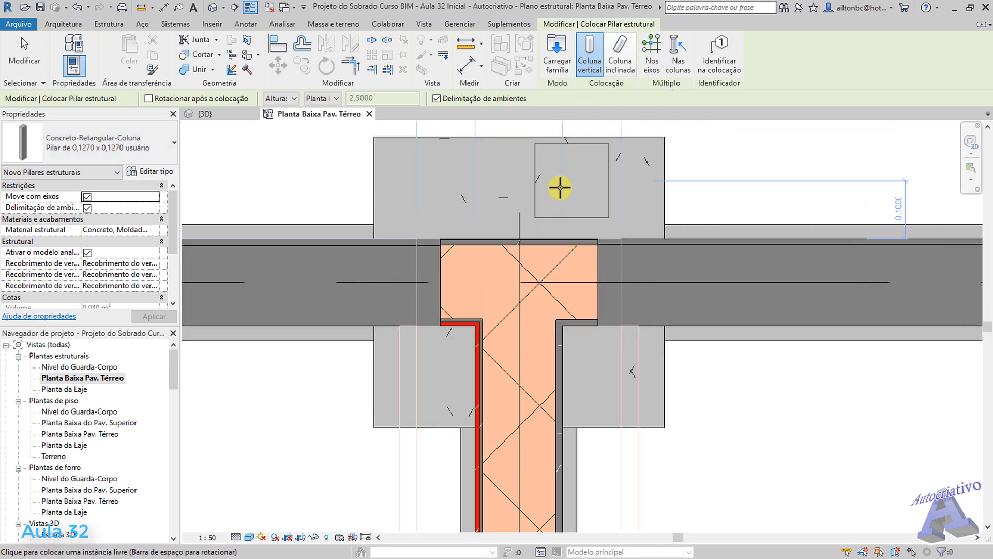
{"action": "mouse_move", "coordinate": [582, 312]}
{"action": "middle_mouse_down"}
{"action": "mouse_move", "coordinate": [510, 316]}
{"action": "mouse_move", "coordinate": [497, 303]}
{"action": "middle_mouse_up"}
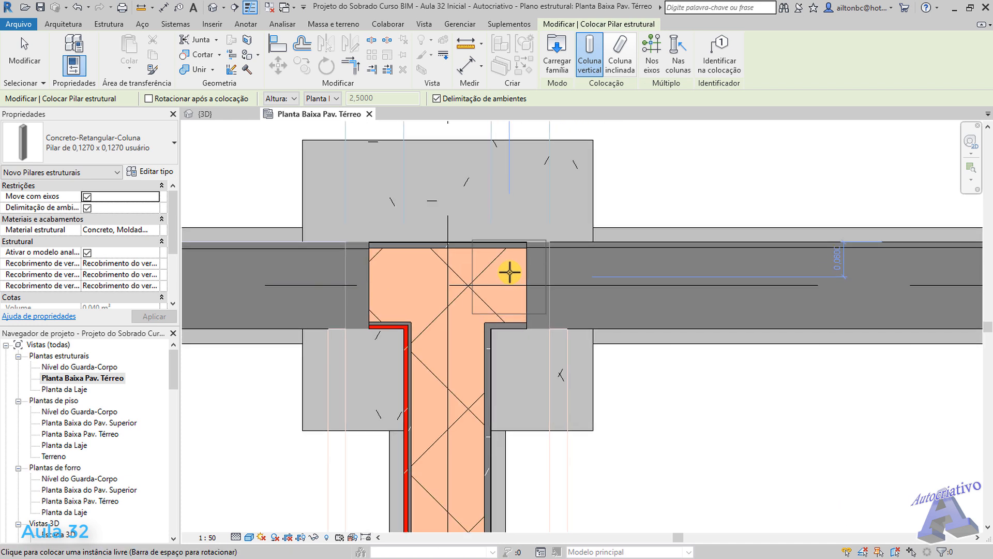
{"action": "left_click", "coordinate": [511, 256]}
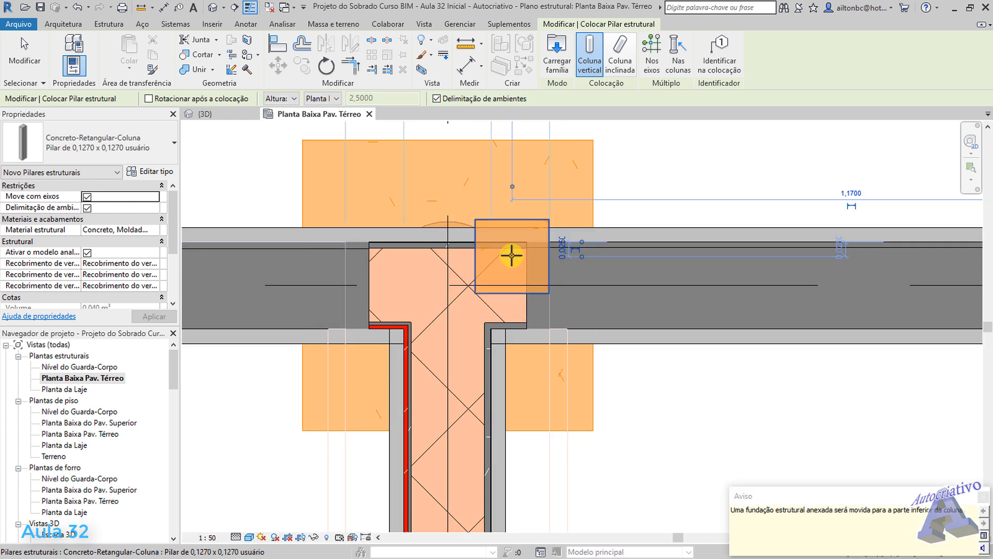
{"action": "left_click", "coordinate": [983, 497]}
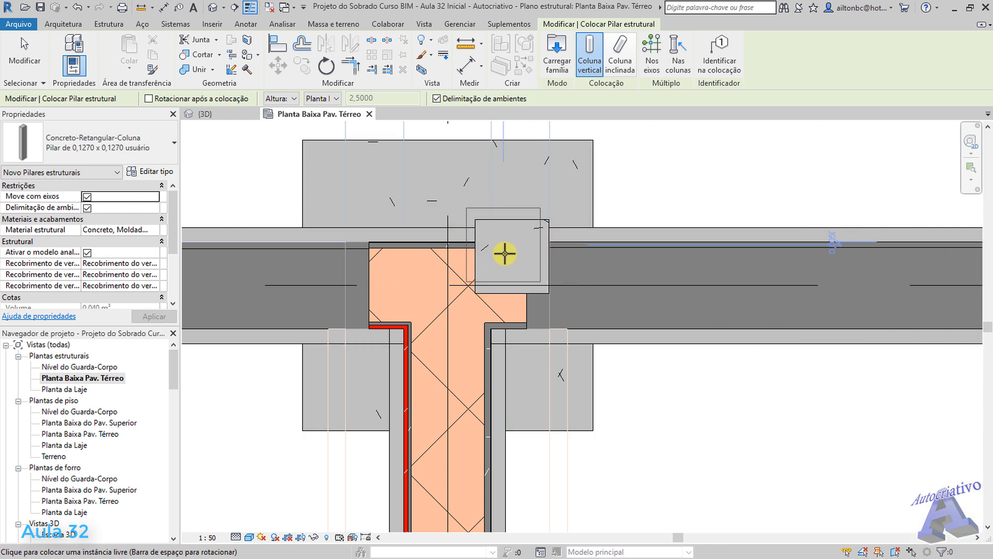
{"action": "key", "text": "Escape"}
{"action": "key", "text": "Escape"}
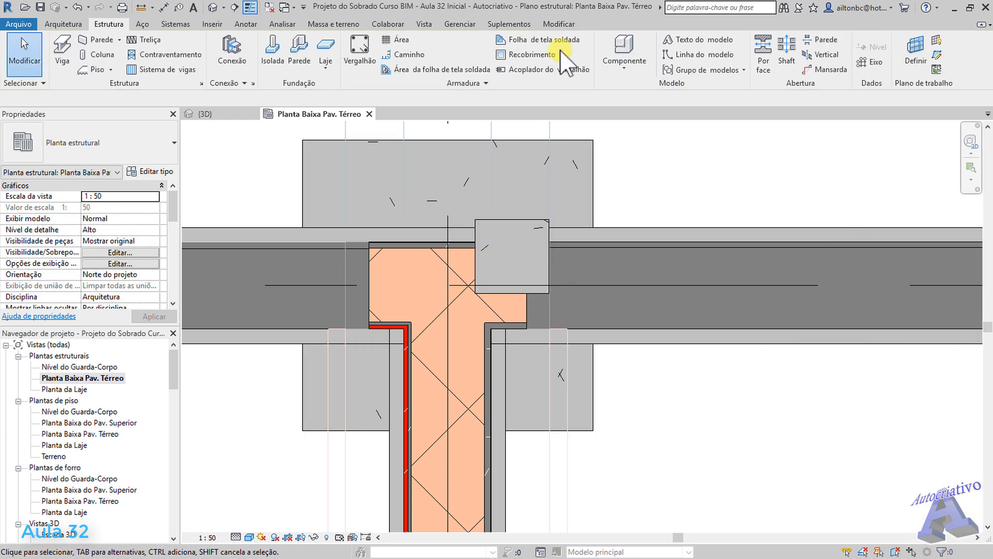
Align the new column's front/back centre to the horizontal wall's centreline at the junction
{"action": "left_click", "coordinate": [560, 26]}
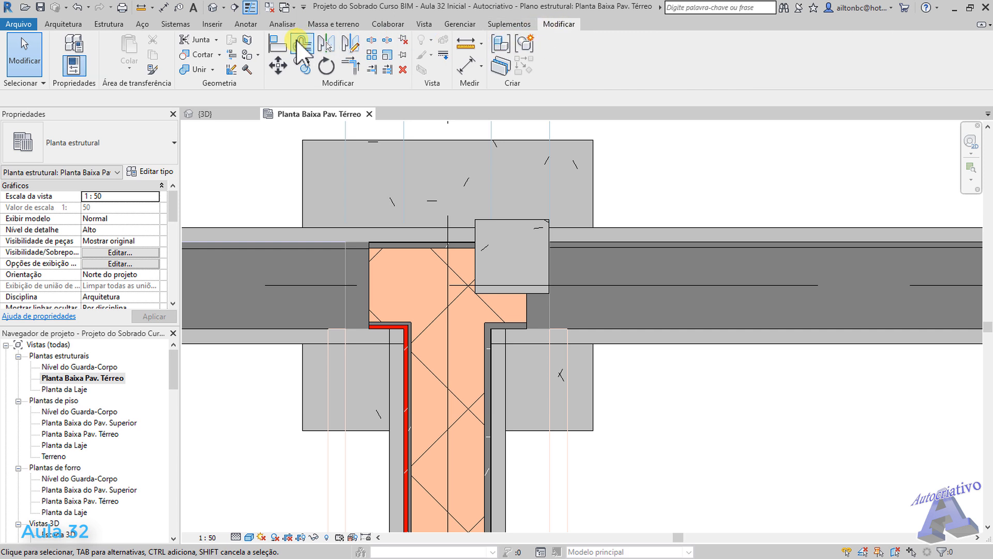
{"action": "left_click", "coordinate": [278, 48]}
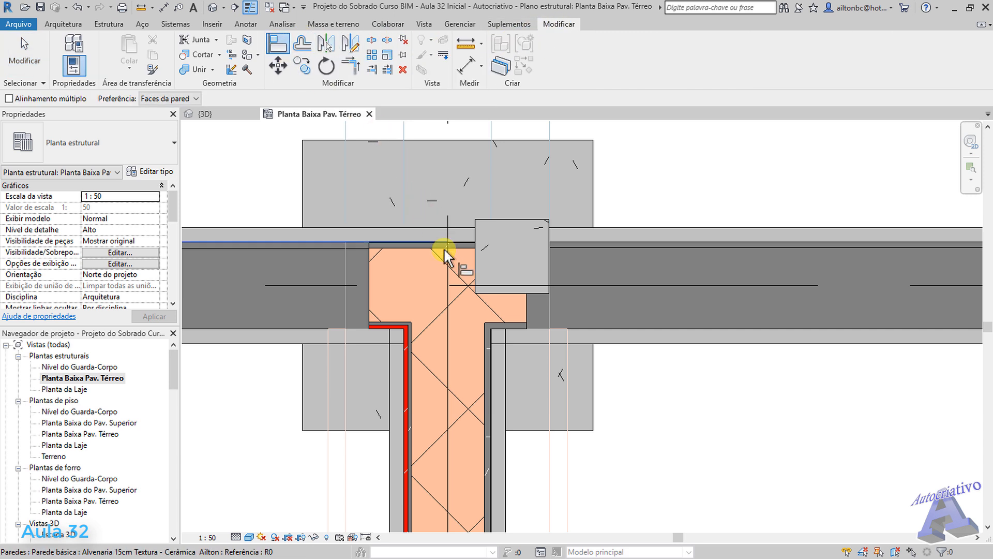
{"action": "left_click", "coordinate": [458, 286]}
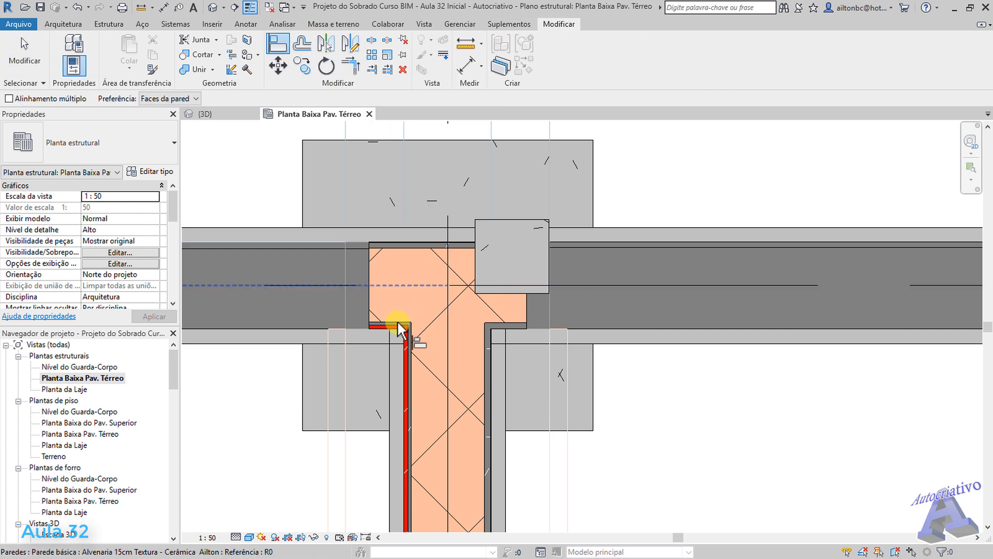
{"action": "scroll", "coordinate": [491, 321], "scroll_direction": "up", "scroll_amount": 3}
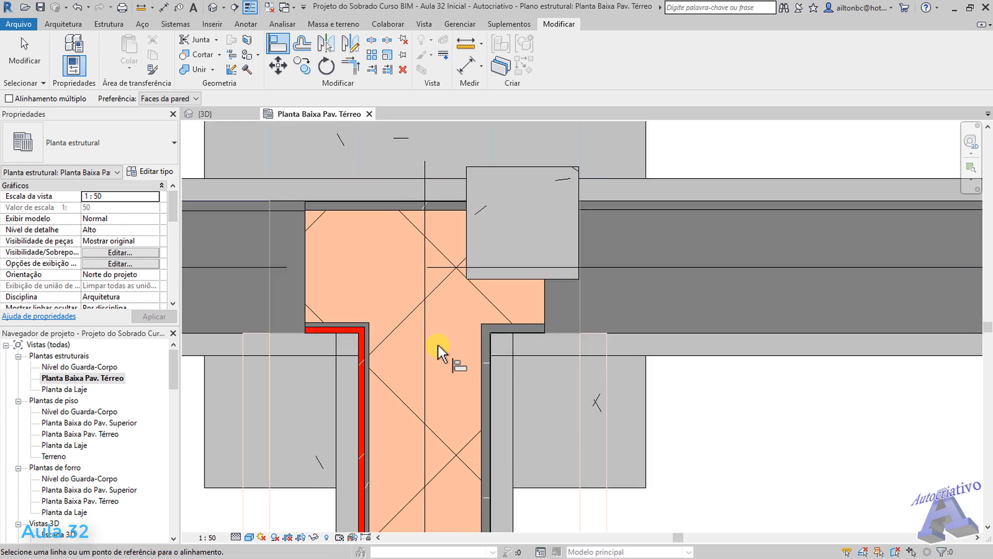
{"action": "left_click", "coordinate": [441, 267]}
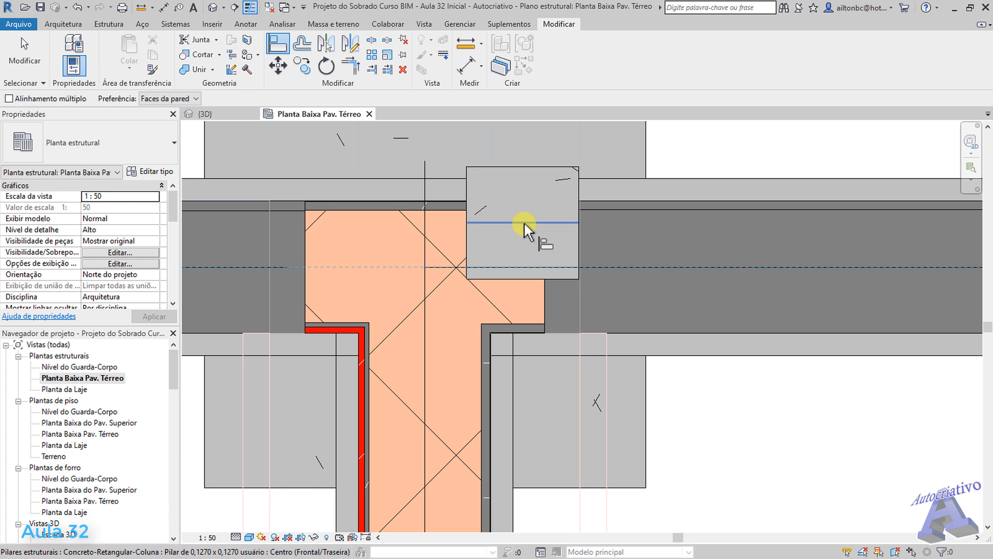
{"action": "left_click", "coordinate": [524, 223]}
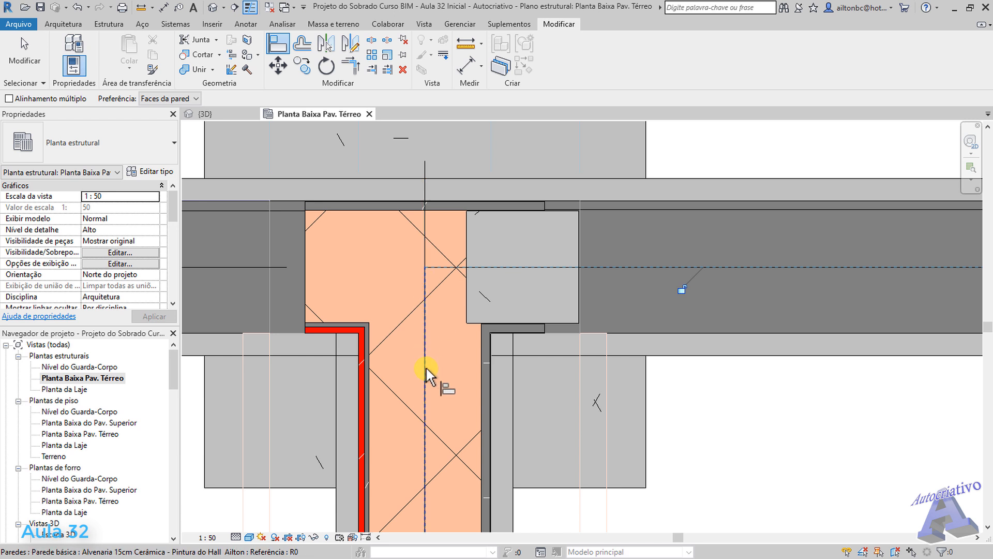
Align the column's left/right centre to the perpendicular side wall's centreline and exit the Align tool
{"action": "left_click", "coordinate": [425, 243]}
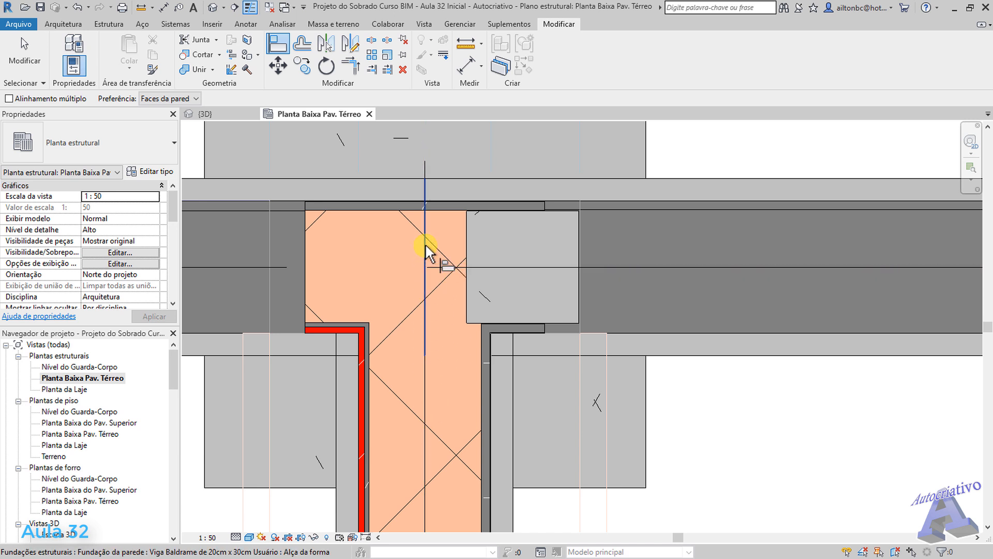
{"action": "left_click", "coordinate": [522, 238]}
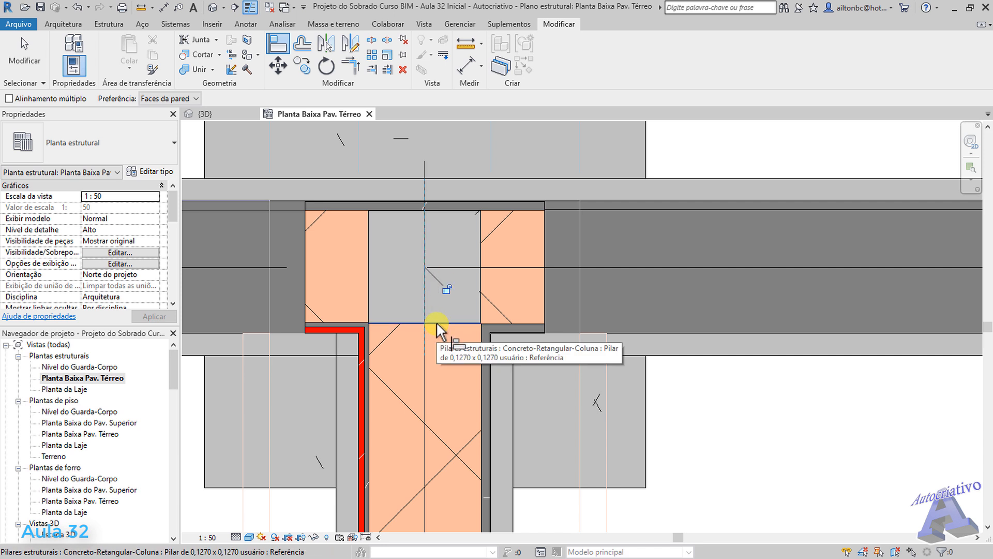
{"action": "key", "text": "Escape"}
{"action": "middle_click_drag", "start_coordinate": [471, 382], "coordinate": [501, 382]}
{"action": "key", "text": "Escape"}
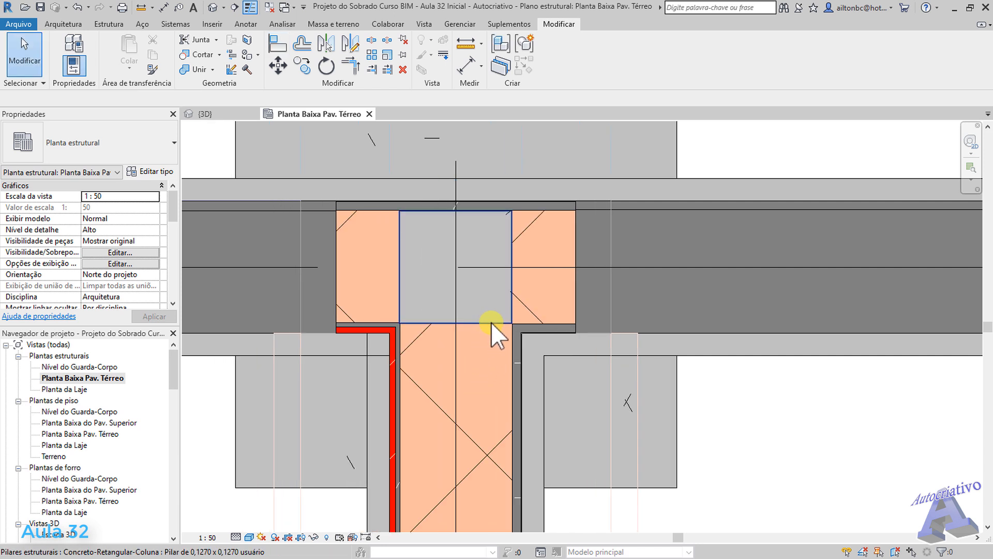
Set the column's base offset to 0,05, accept the warning about moving the attached foundation, and clear the selection
{"action": "left_click", "coordinate": [491, 321]}
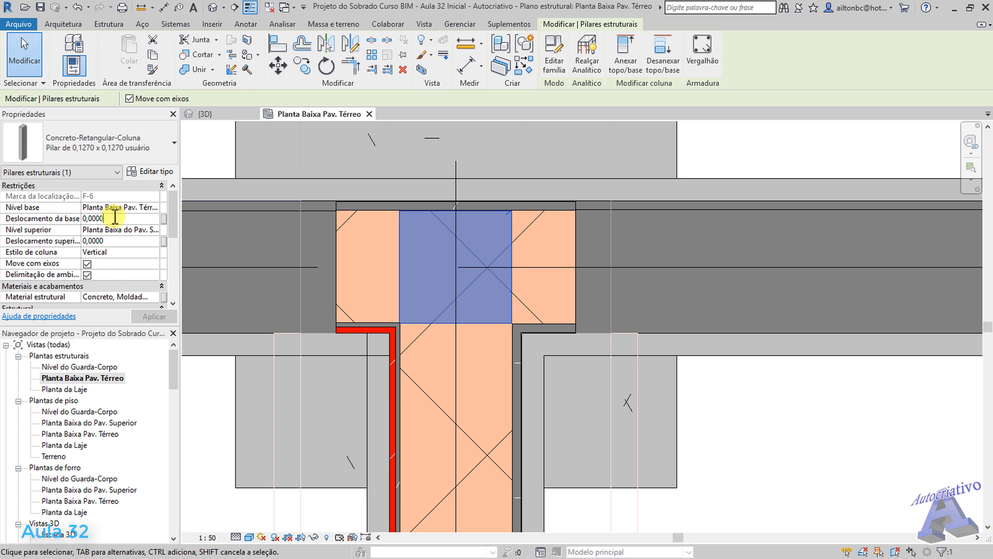
{"action": "type", "text": ",05"}
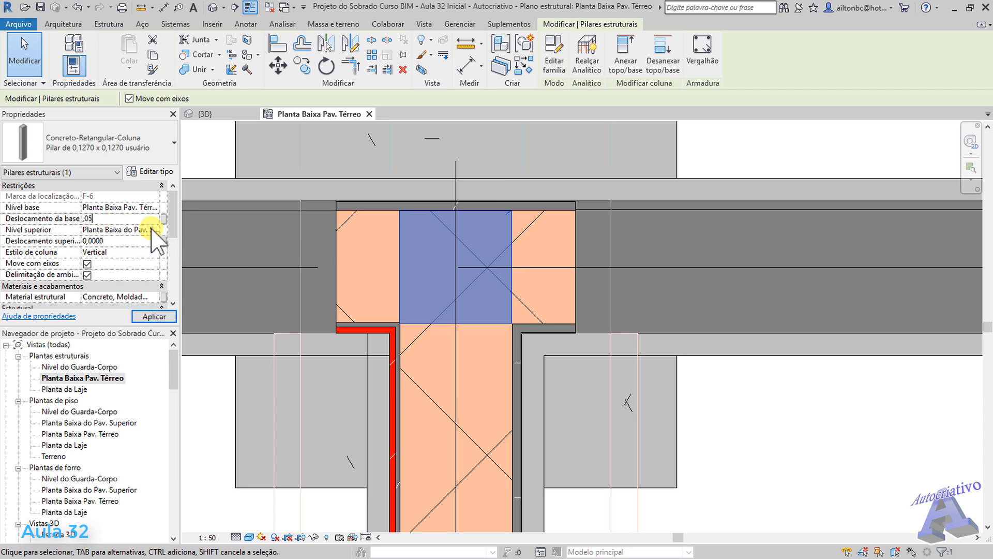
{"action": "left_click", "coordinate": [139, 313]}
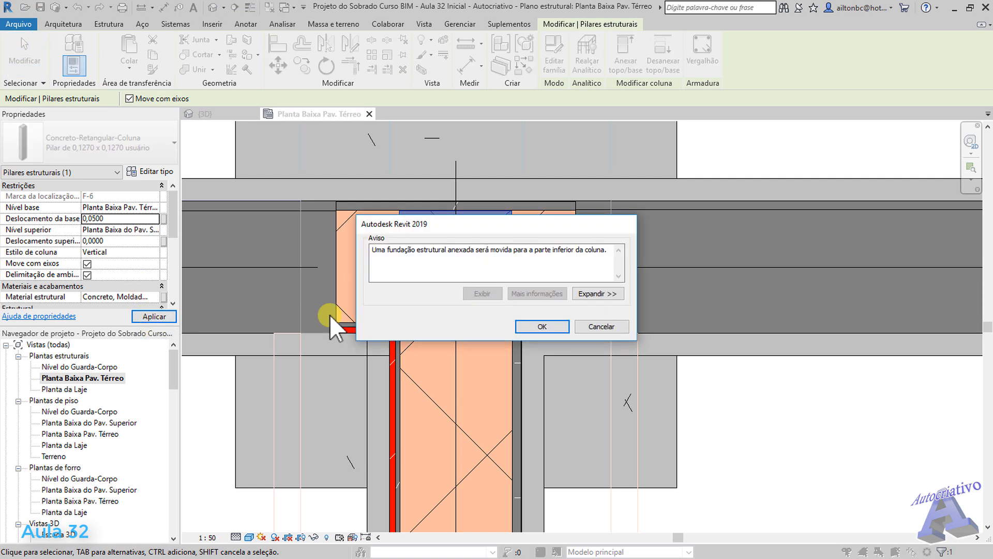
{"action": "left_click", "coordinate": [542, 326]}
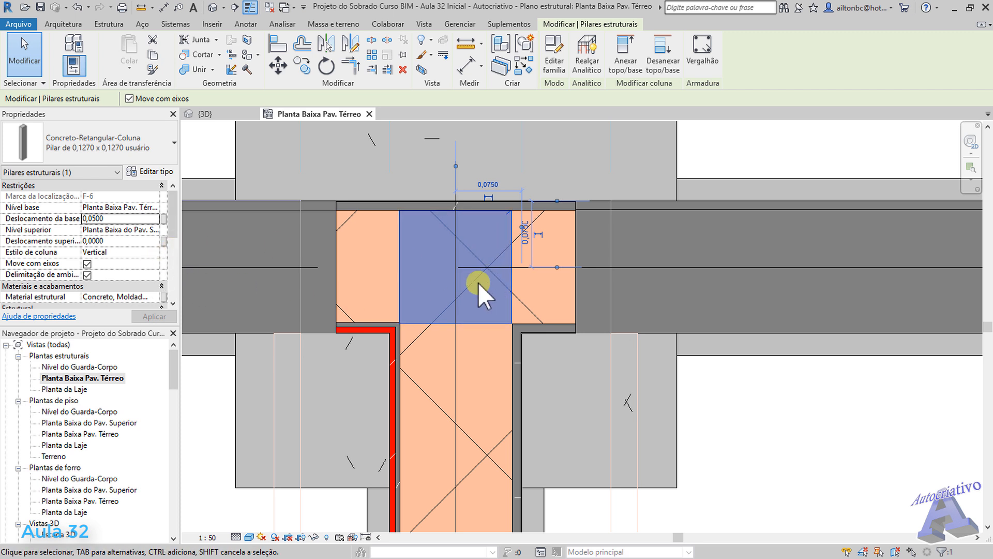
{"action": "scroll", "coordinate": [478, 282], "scroll_direction": "down", "scroll_amount": 2}
{"action": "left_click", "coordinate": [698, 408]}
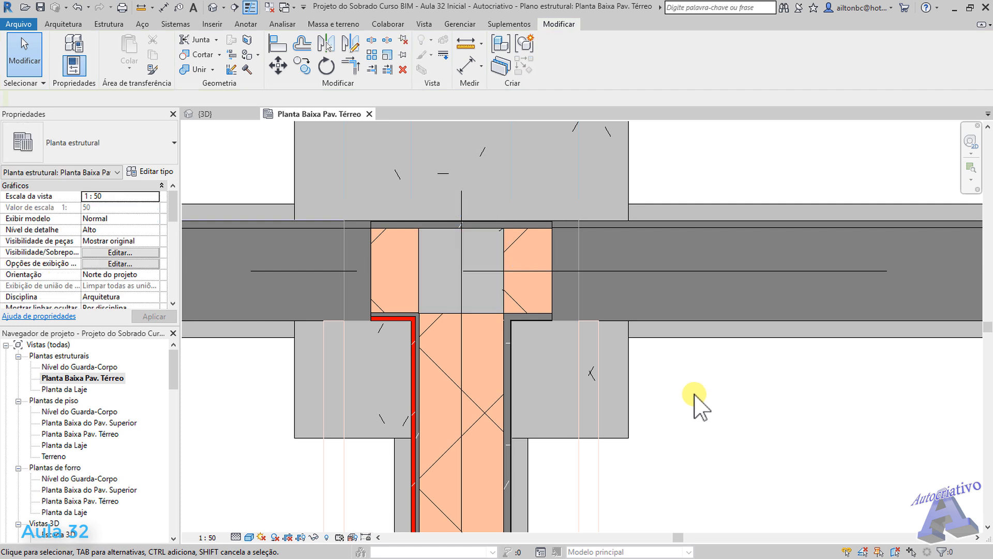
In the 3D view, attach the top of the new column to the upper-floor "Genérico 14cm Usuário" slab, dismiss the warning, and clear the selection
{"action": "left_click", "coordinate": [217, 114]}
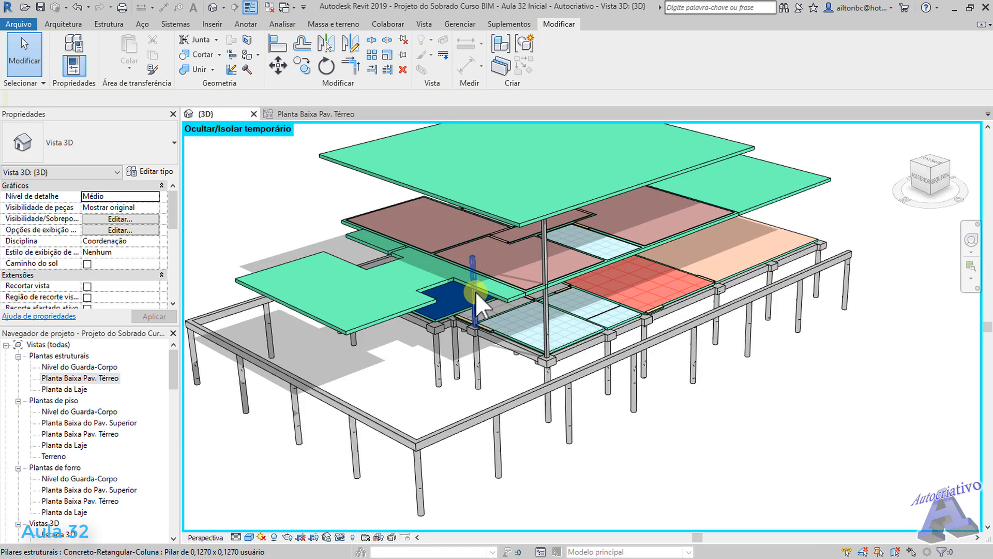
{"action": "scroll", "coordinate": [475, 300], "scroll_direction": "up", "scroll_amount": 4}
{"action": "scroll", "coordinate": [486, 310], "scroll_direction": "down", "scroll_amount": 1}
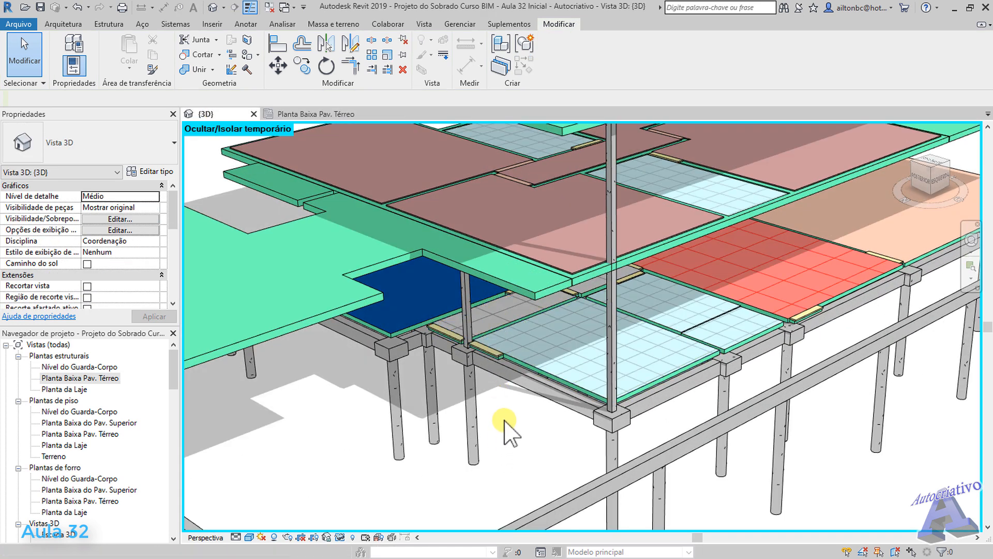
{"action": "scroll", "coordinate": [497, 395], "scroll_direction": "up", "scroll_amount": 4}
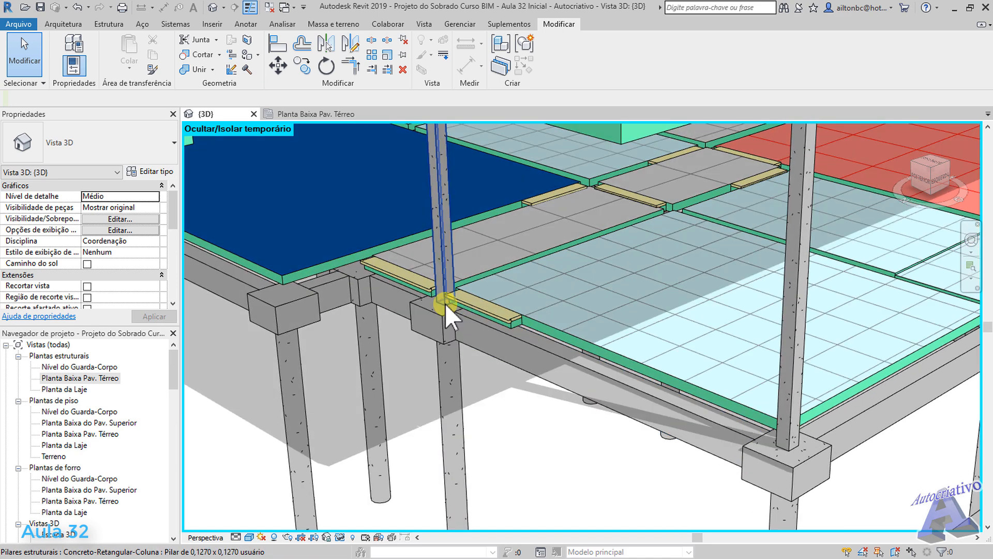
{"action": "middle_click_drag", "start_coordinate": [445, 303], "coordinate": [480, 168], "text": "shift"}
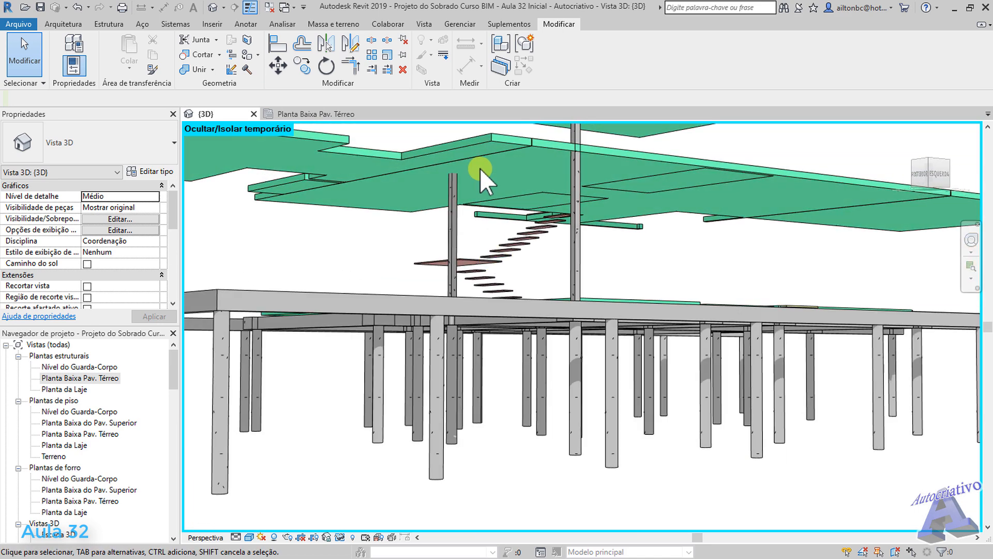
{"action": "left_click", "coordinate": [455, 207]}
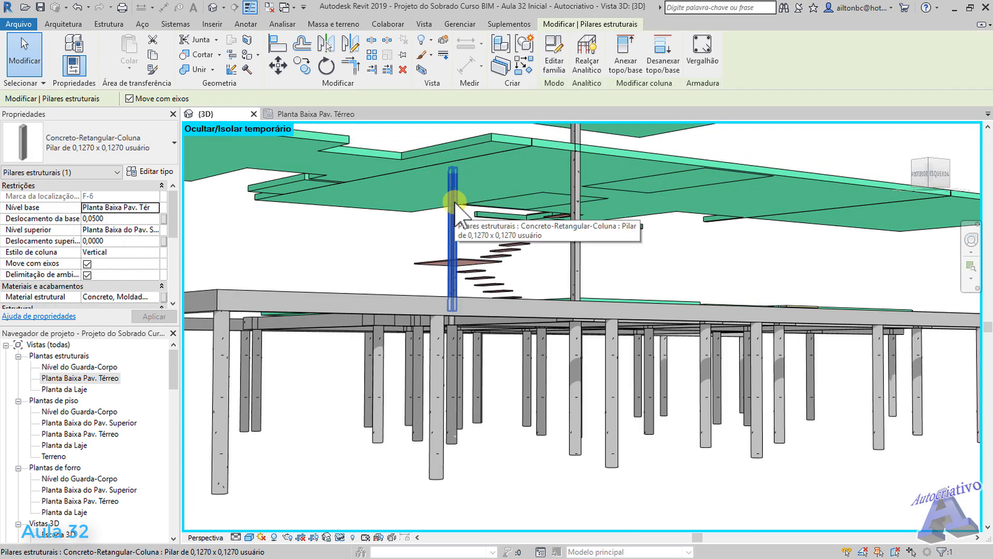
{"action": "left_click", "coordinate": [625, 62]}
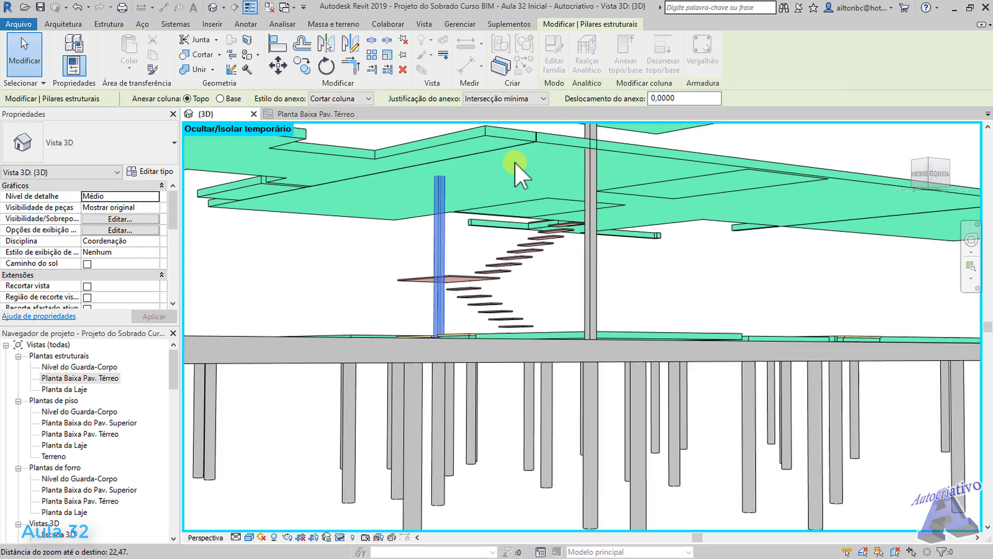
{"action": "middle_click_drag", "start_coordinate": [514, 163], "coordinate": [551, 165], "text": "shift"}
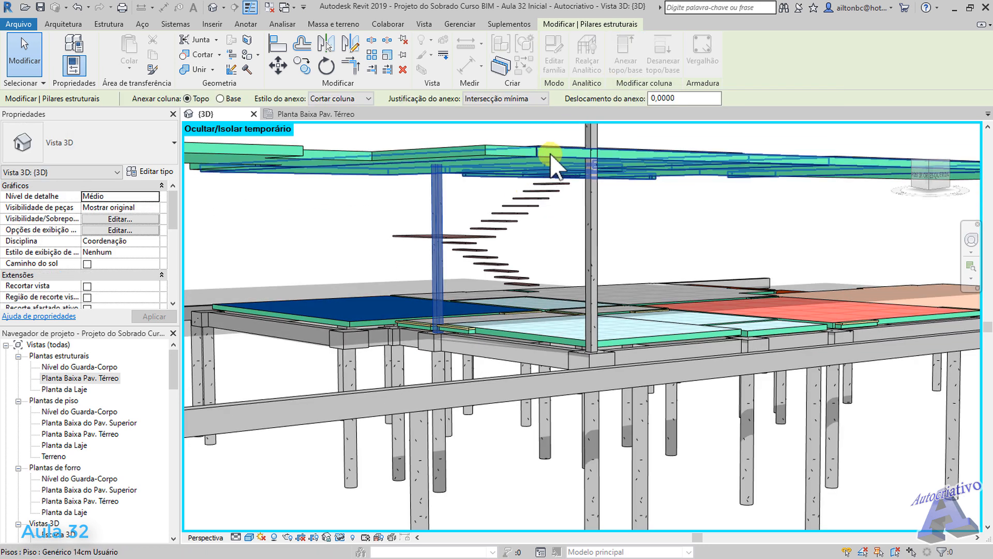
{"action": "left_click", "coordinate": [550, 165]}
{"action": "left_click", "coordinate": [983, 498]}
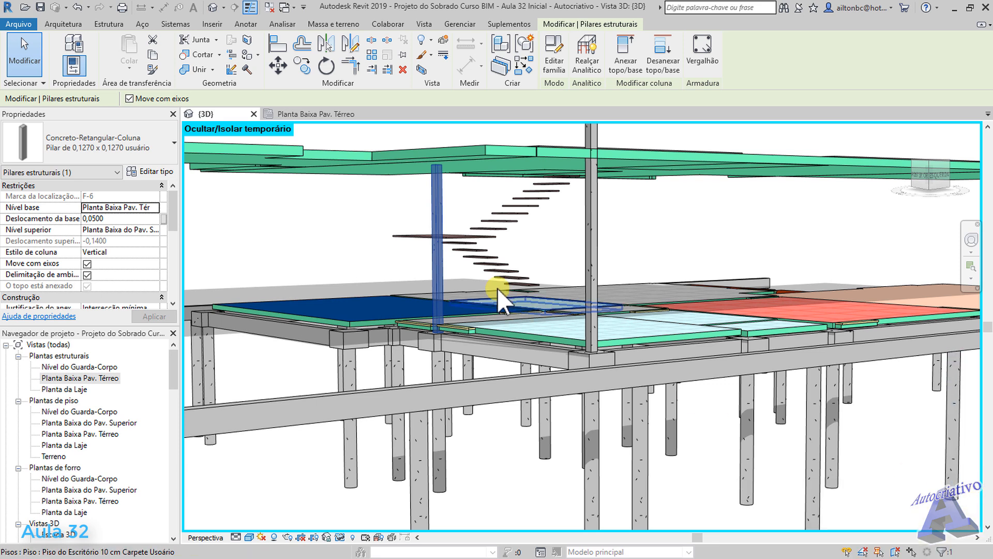
{"action": "key", "text": "Escape"}
Copy the wall-junction column, paste it aligned to the Planta Baixa do Pav. Superior level, dismiss the warning, and clear the selection
{"action": "middle_click_drag", "start_coordinate": [461, 194], "coordinate": [425, 303], "text": "shift"}
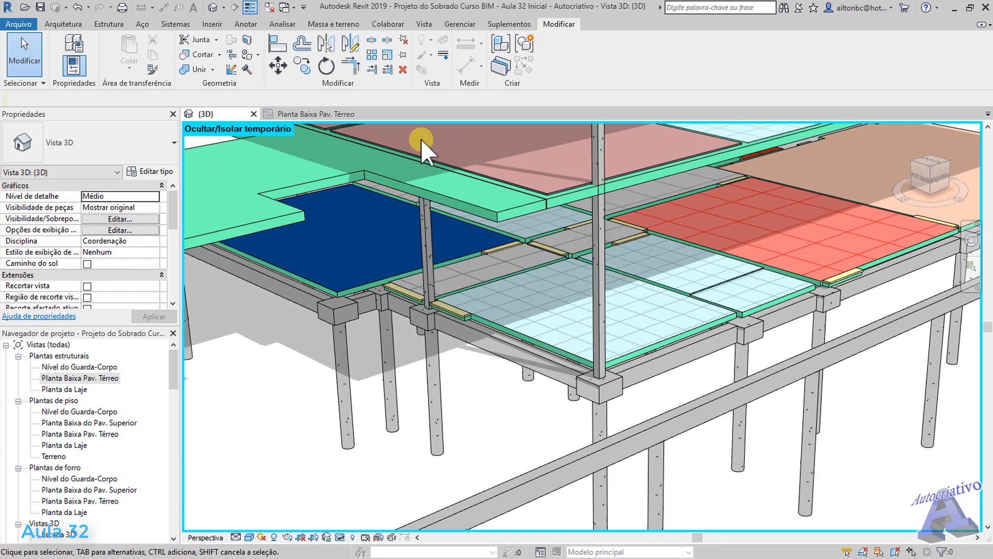
{"action": "middle_click_drag", "start_coordinate": [420, 139], "coordinate": [584, 285], "text": "shift"}
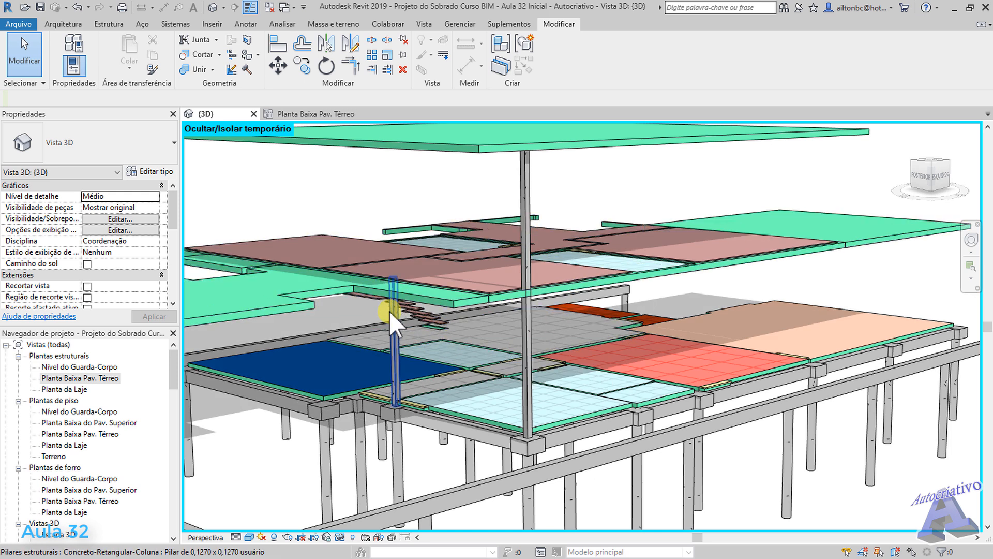
{"action": "middle_click_drag", "start_coordinate": [392, 326], "coordinate": [417, 329], "text": "shift"}
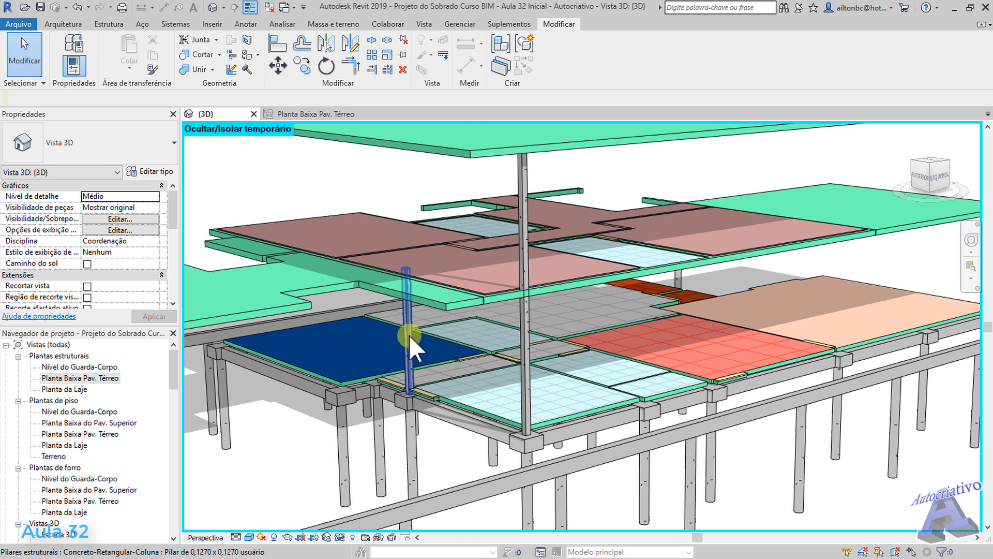
{"action": "left_click", "coordinate": [408, 343]}
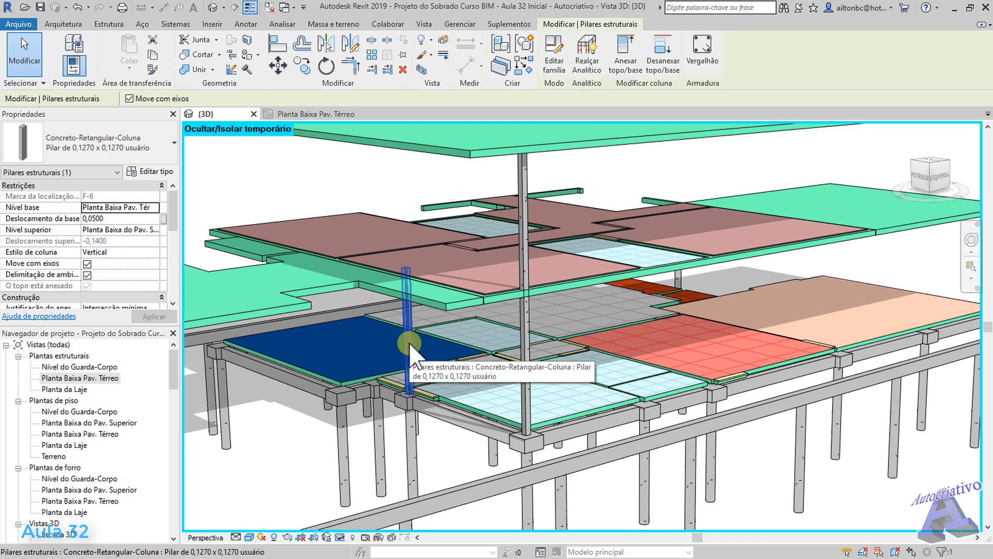
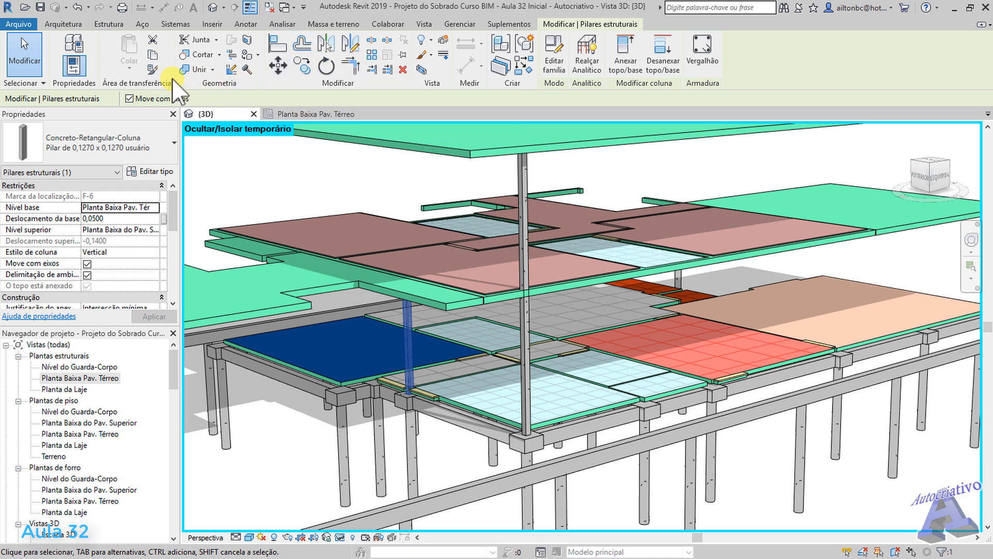
{"action": "left_click", "coordinate": [153, 55]}
{"action": "left_click", "coordinate": [129, 69]}
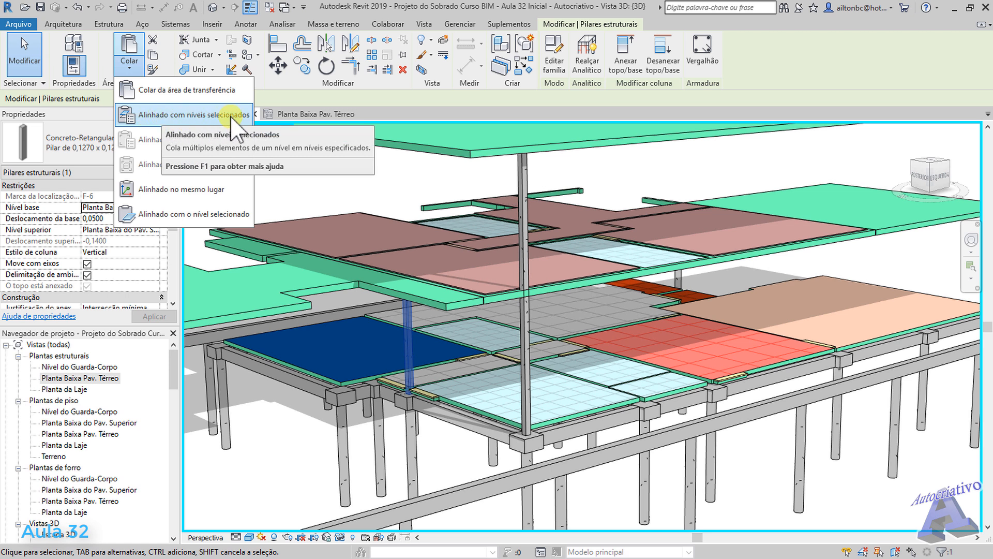
{"action": "left_click", "coordinate": [195, 115]}
{"action": "left_click_drag", "start_coordinate": [507, 177], "coordinate": [580, 154]}
{"action": "left_click", "coordinate": [574, 185]}
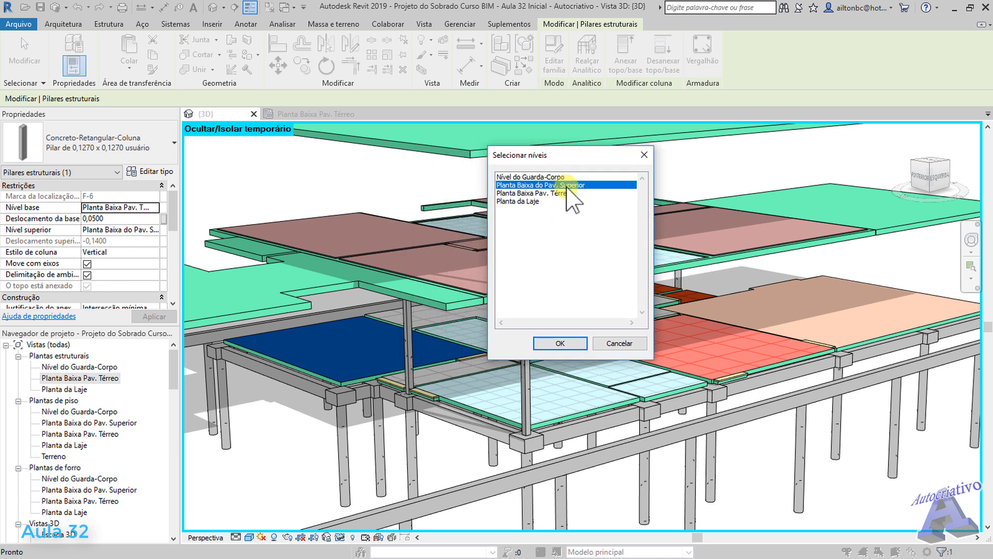
{"action": "left_click", "coordinate": [561, 346]}
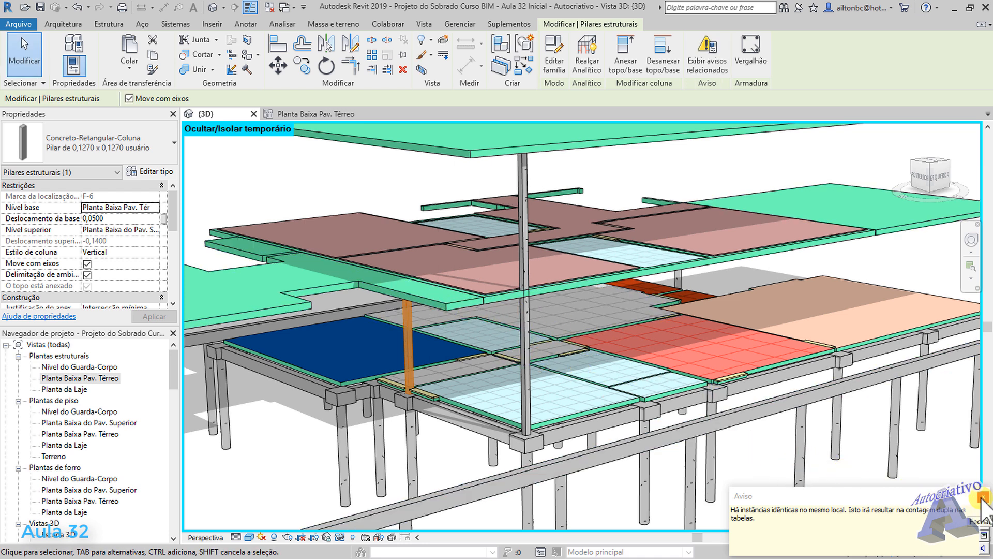
{"action": "left_click", "coordinate": [788, 515]}
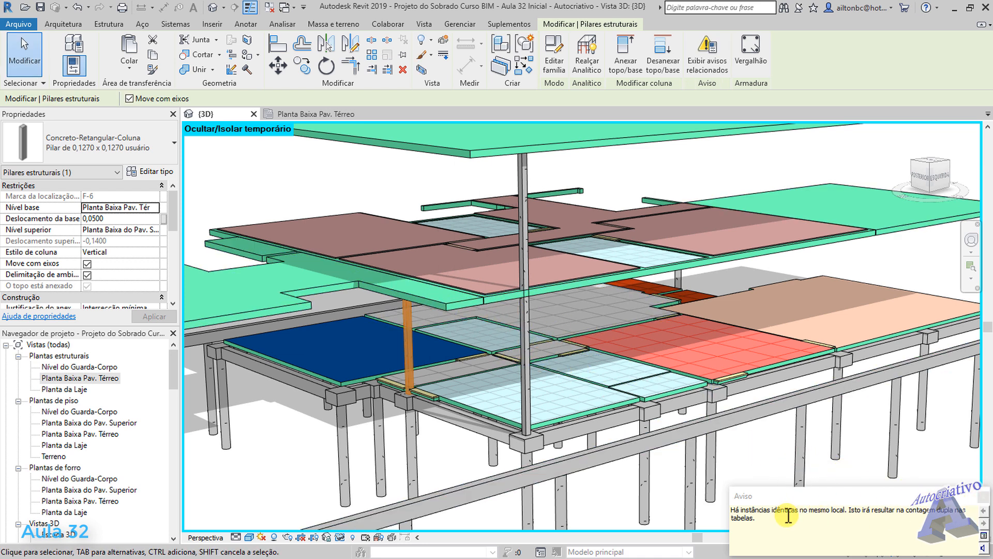
{"action": "left_click", "coordinate": [982, 498]}
{"action": "left_click", "coordinate": [442, 444]}
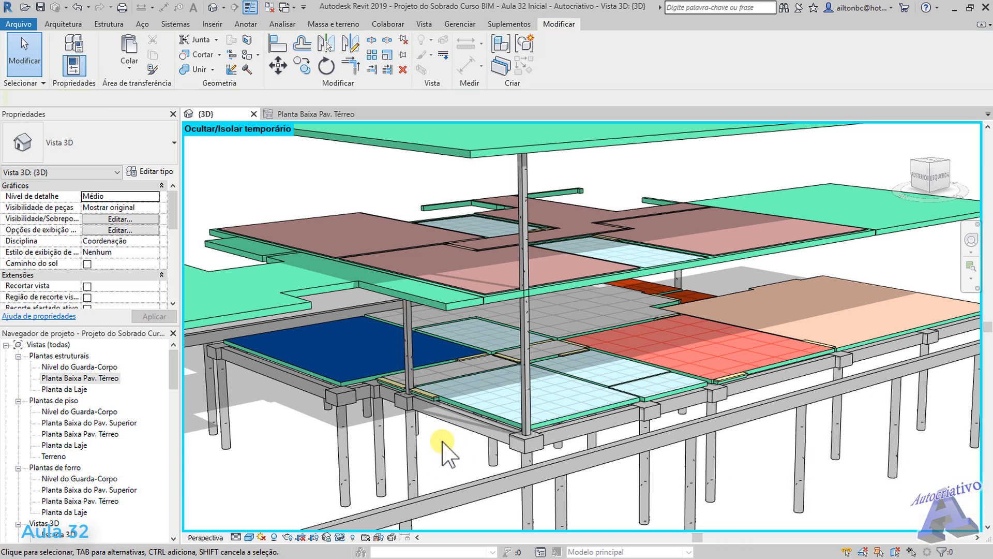
Copy the wall-junction column, paste it aligned to the Planta da Laje level, and clear the selection
{"action": "left_click", "coordinate": [409, 360]}
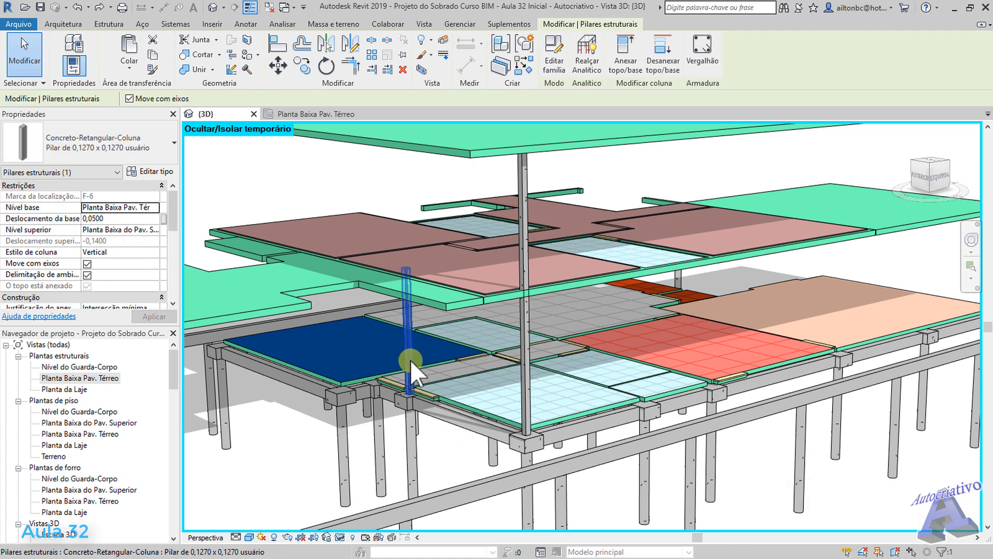
{"action": "left_click", "coordinate": [153, 55]}
{"action": "left_click", "coordinate": [128, 73]}
{"action": "left_click", "coordinate": [164, 89]}
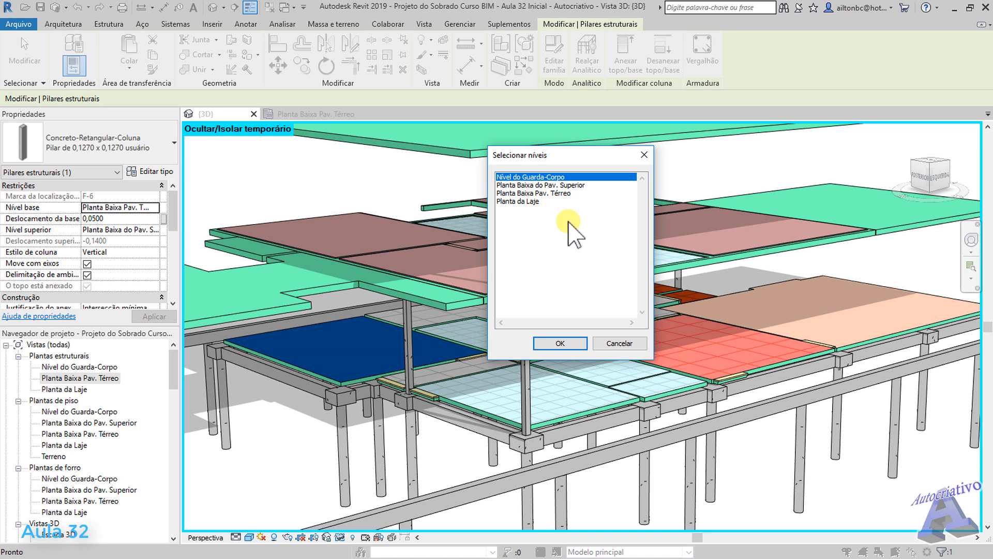
{"action": "left_click", "coordinate": [535, 201]}
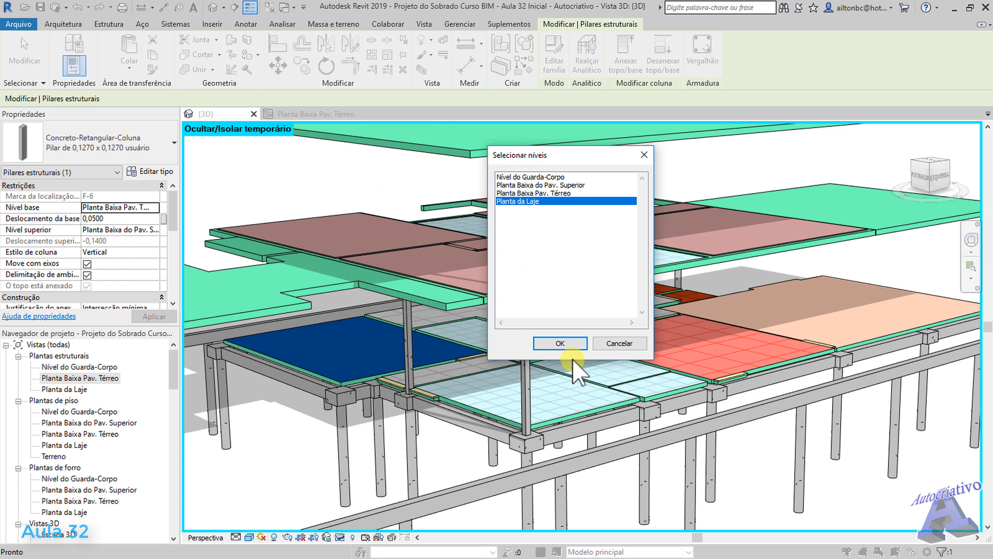
{"action": "left_click", "coordinate": [562, 343]}
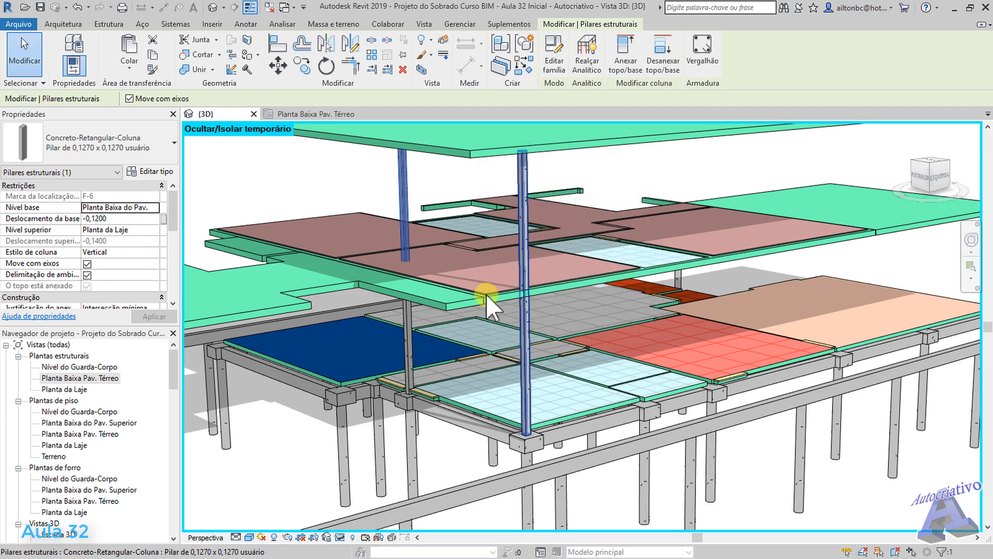
{"action": "scroll", "coordinate": [409, 205], "scroll_direction": "down", "scroll_amount": 2}
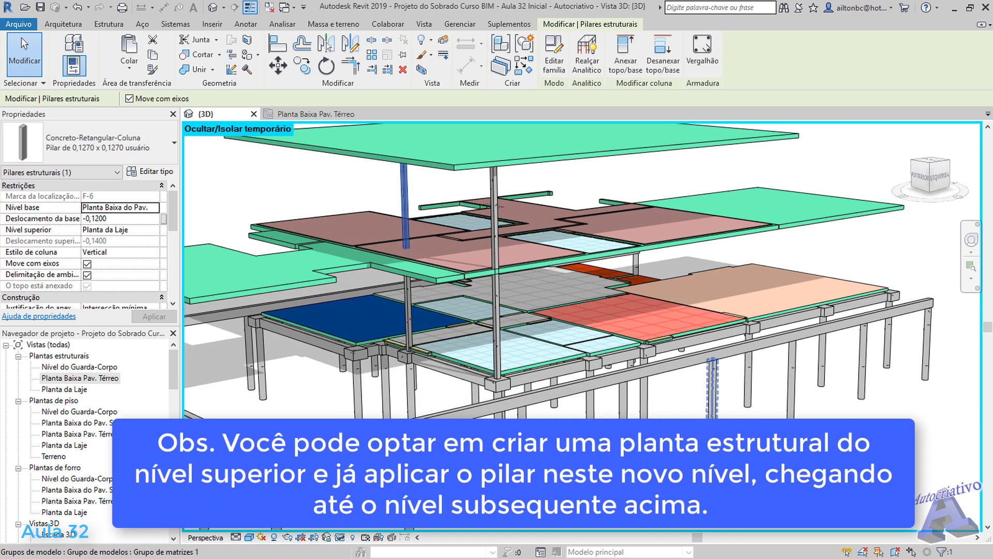
{"action": "left_click", "coordinate": [675, 404]}
{"action": "mouse_move", "coordinate": [567, 360]}
{"action": "middle_mouse_down", "text": "shift"}
{"action": "mouse_move", "coordinate": [577, 362]}
{"action": "mouse_move", "coordinate": [566, 328]}
{"action": "mouse_move", "coordinate": [573, 377]}
{"action": "middle_mouse_up", "text": "shift"}
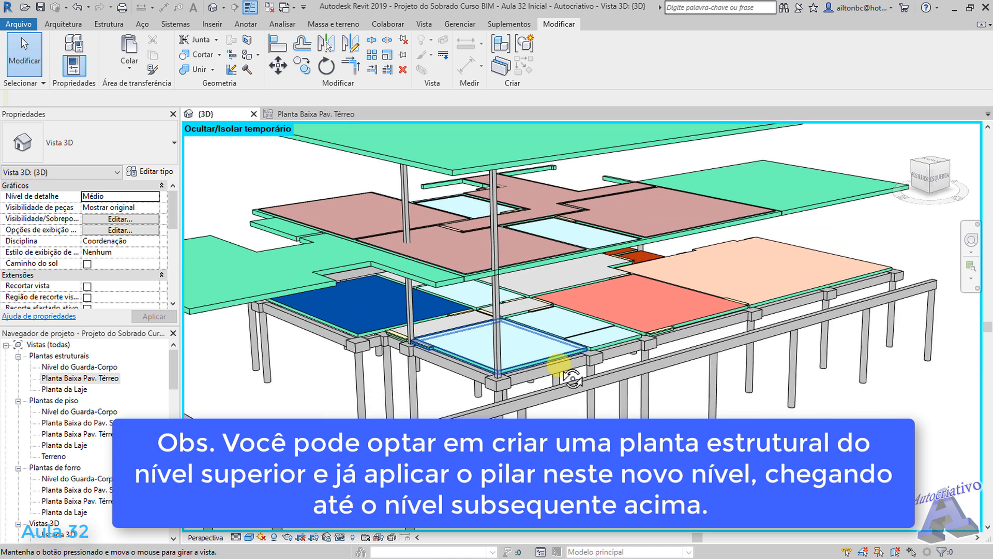
Set the base offset of the pasted upper-floor column to 0
{"action": "left_click", "coordinate": [405, 197]}
{"action": "scroll", "coordinate": [405, 197], "scroll_direction": "up", "scroll_amount": 3}
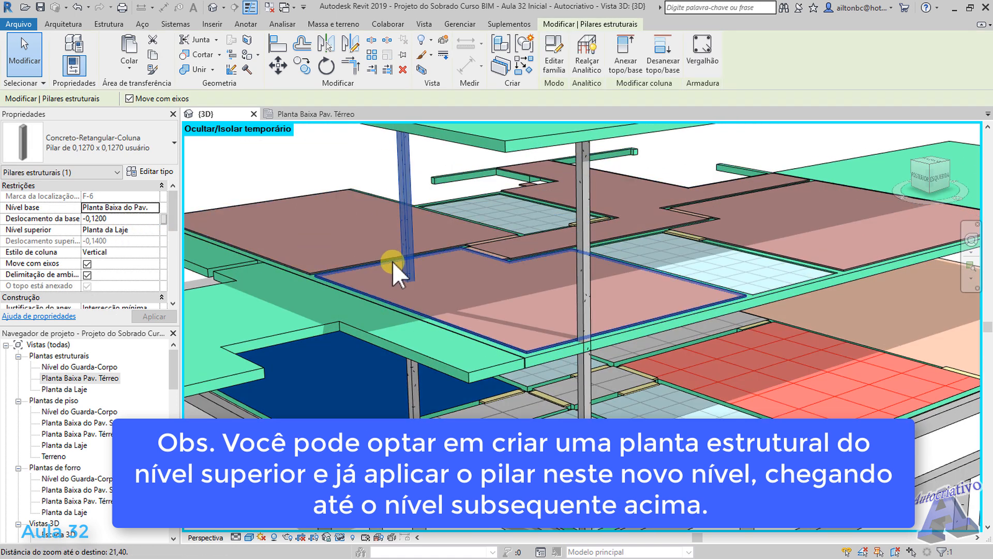
{"action": "left_click", "coordinate": [116, 219]}
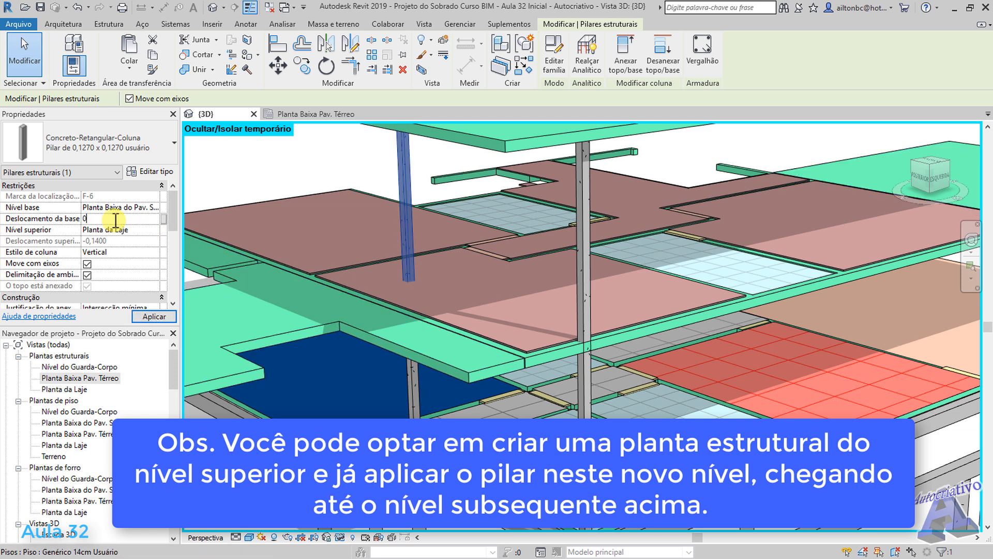
{"action": "left_click", "coordinate": [154, 316]}
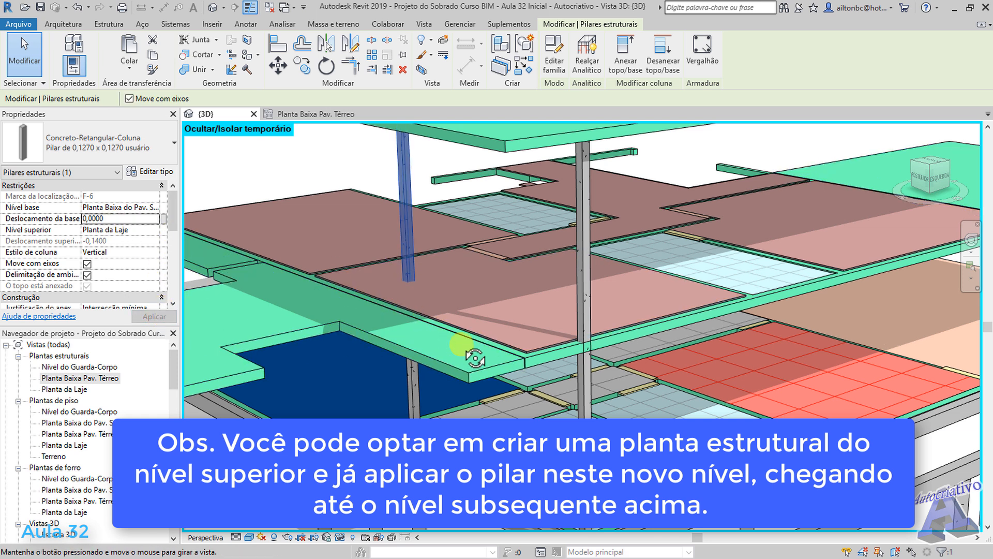
Change the upper-floor column's base offset to 0,1, check its base against the floor, and clear the selection
{"action": "middle_click_drag", "start_coordinate": [470, 350], "coordinate": [561, 352], "text": "shift"}
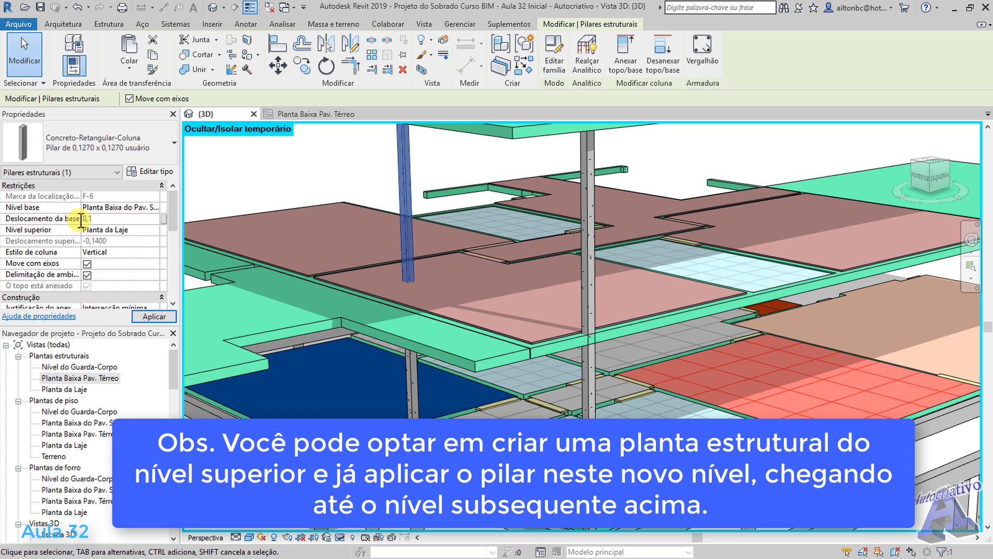
{"action": "left_click", "coordinate": [155, 317]}
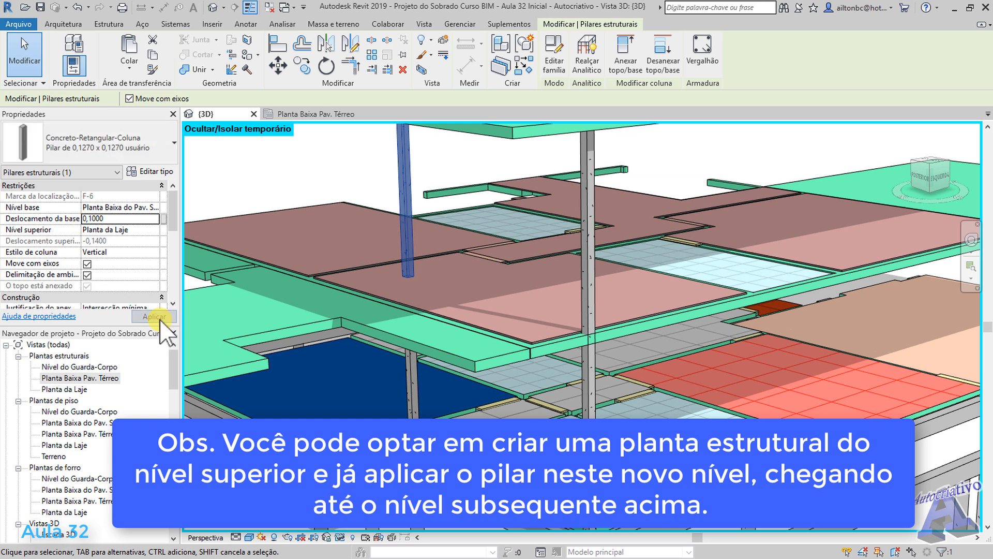
{"action": "scroll", "coordinate": [396, 338], "scroll_direction": "up", "scroll_amount": 2}
{"action": "key", "text": "Escape"}
{"action": "middle_click_drag", "start_coordinate": [338, 168], "coordinate": [413, 238], "text": "shift"}
{"action": "left_click", "coordinate": [412, 238]}
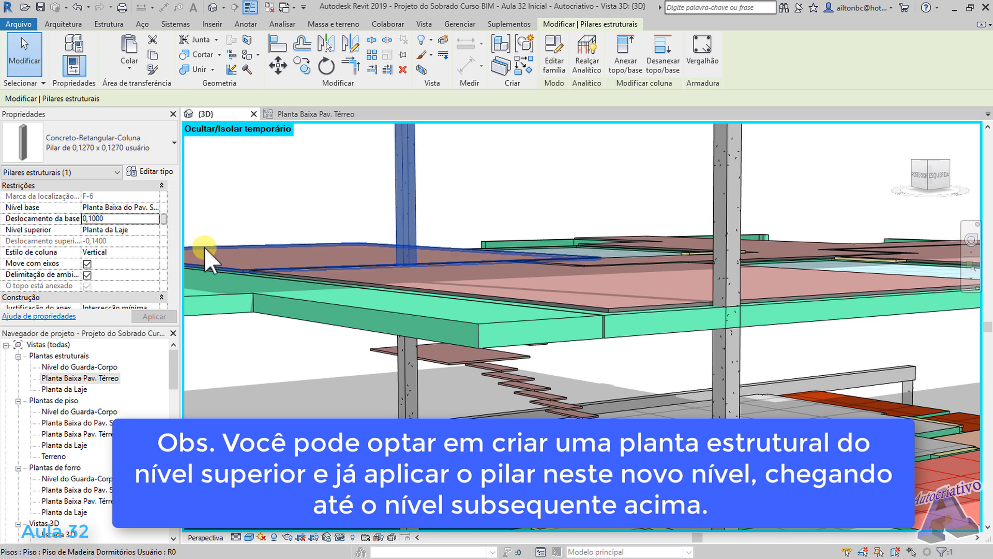
{"action": "left_click", "coordinate": [299, 245]}
Open the Corte AA section, examine where the upper-floor slab meets the outer wall, and return to the 3D view
{"action": "left_click_drag", "start_coordinate": [173, 366], "coordinate": [173, 395]}
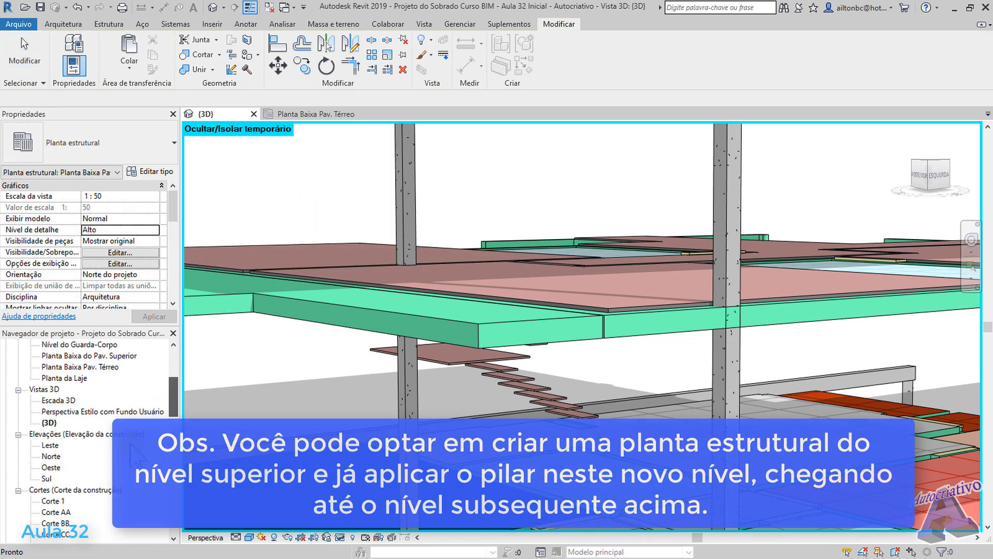
{"action": "double_click", "coordinate": [56, 512]}
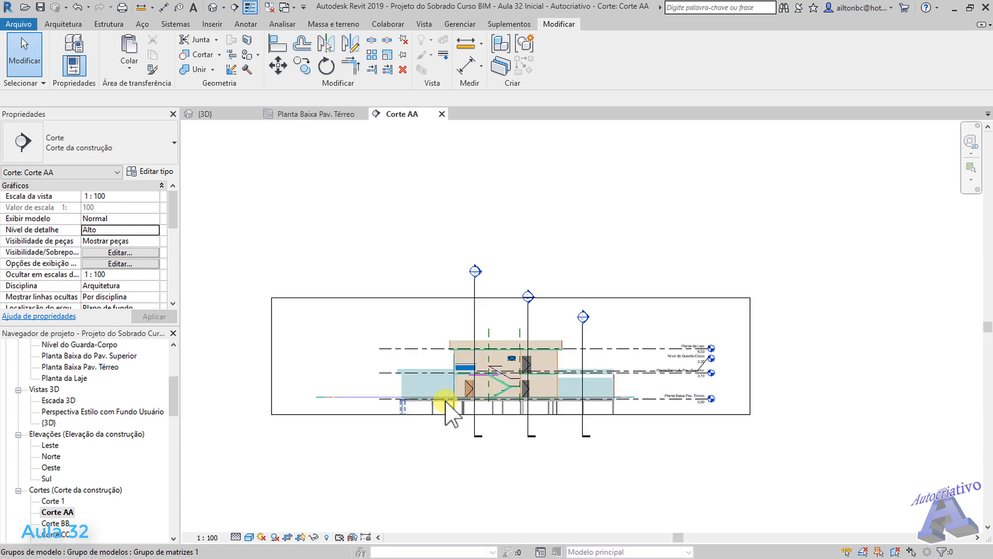
{"action": "scroll", "coordinate": [560, 381], "scroll_direction": "up", "scroll_amount": 4}
{"action": "scroll", "coordinate": [738, 414], "scroll_direction": "down", "scroll_amount": 4}
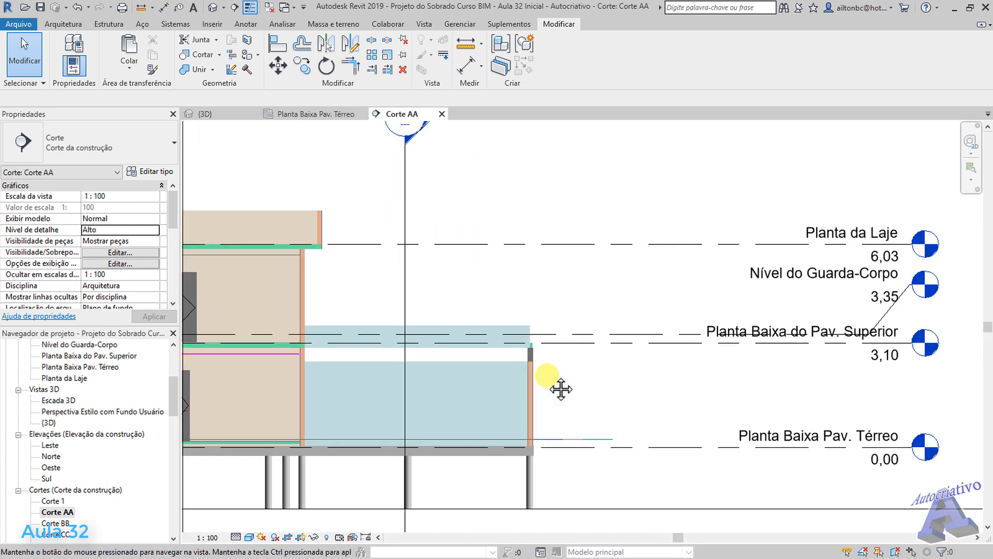
{"action": "scroll", "coordinate": [281, 340], "scroll_direction": "up", "scroll_amount": 5}
{"action": "scroll", "coordinate": [281, 339], "scroll_direction": "up", "scroll_amount": 5}
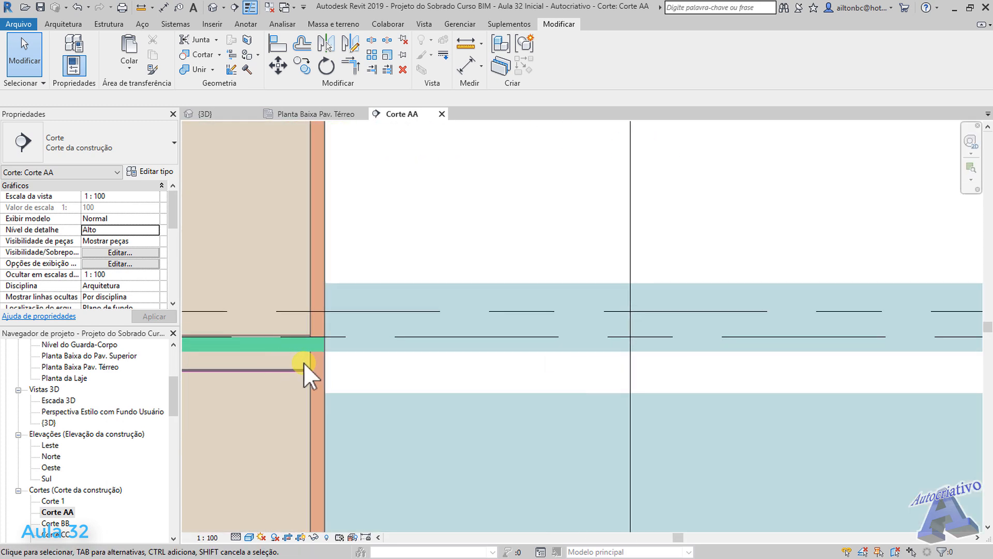
{"action": "middle_click_drag", "start_coordinate": [303, 362], "coordinate": [442, 356]}
{"action": "scroll", "coordinate": [455, 331], "scroll_direction": "up", "scroll_amount": 2}
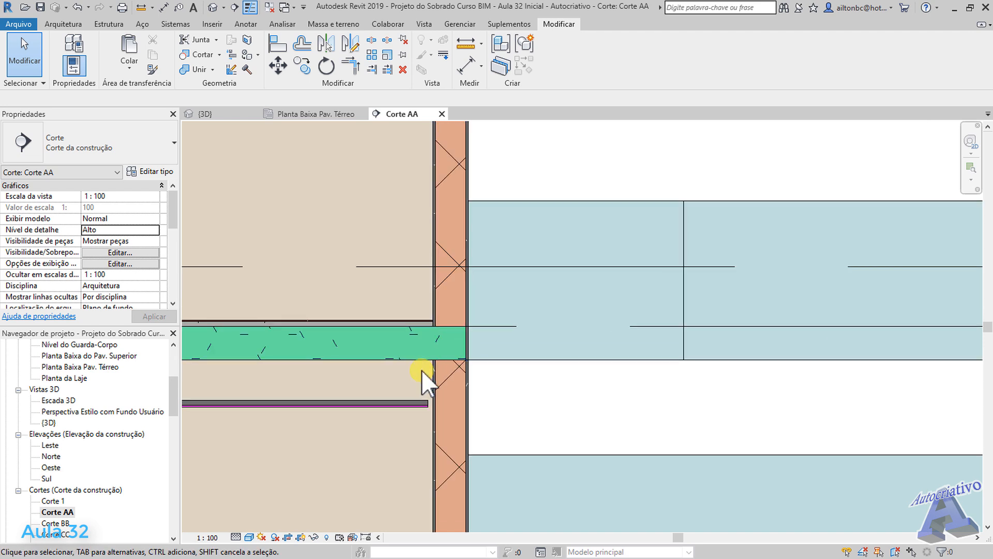
{"action": "left_click", "coordinate": [233, 116]}
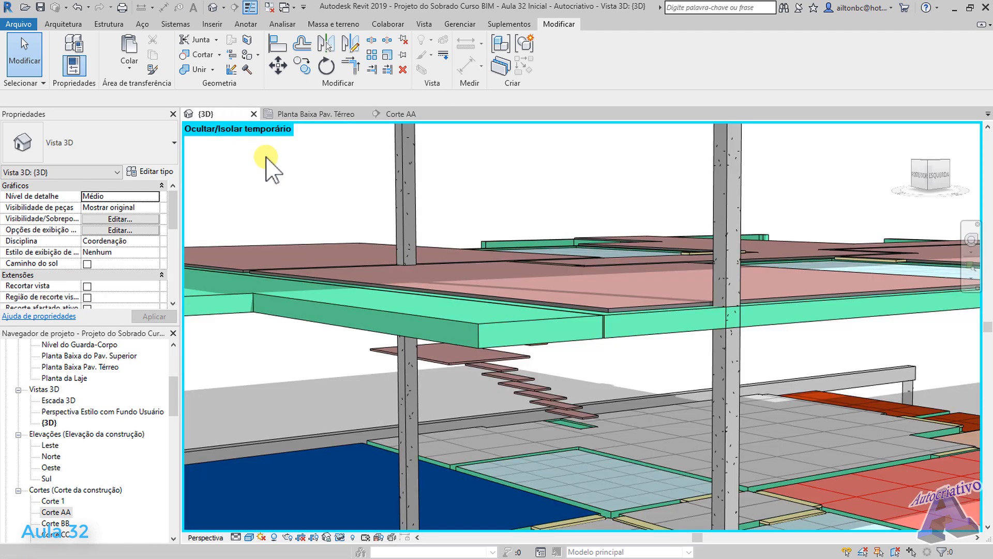
Set the upper-floor column's base offset back to 0 and clear the selection
{"action": "left_click", "coordinate": [412, 235]}
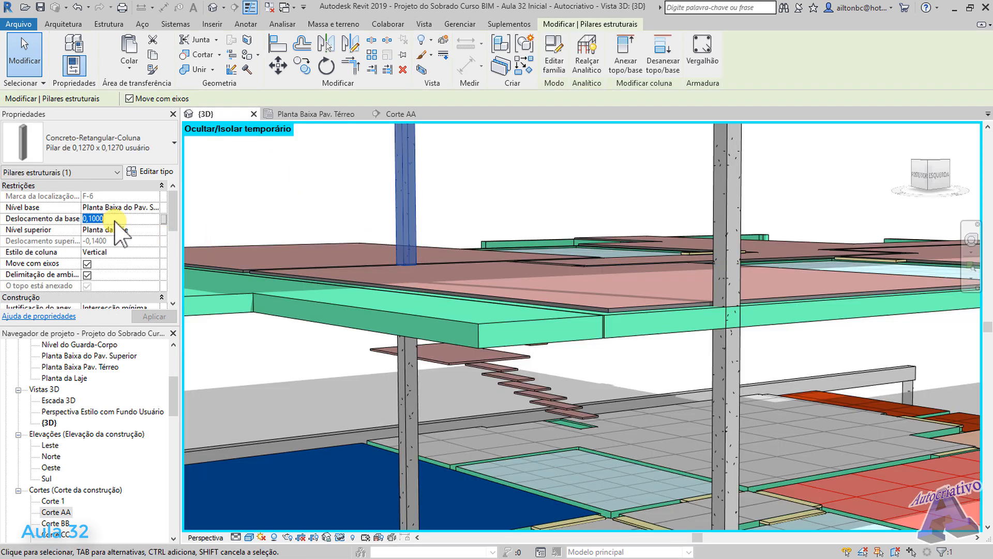
{"action": "left_click", "coordinate": [153, 316]}
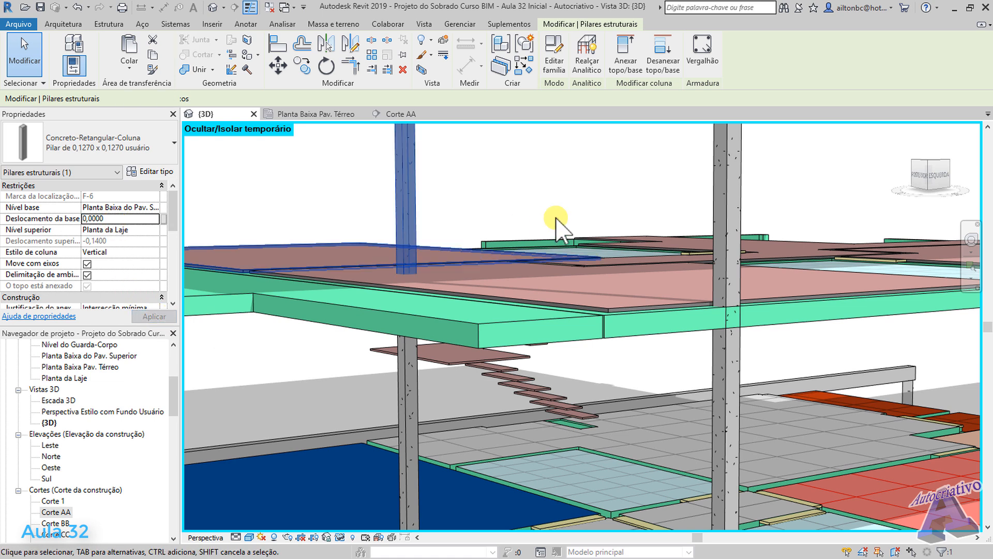
{"action": "left_click", "coordinate": [512, 212]}
{"action": "scroll", "coordinate": [483, 277], "scroll_direction": "down", "scroll_amount": 5}
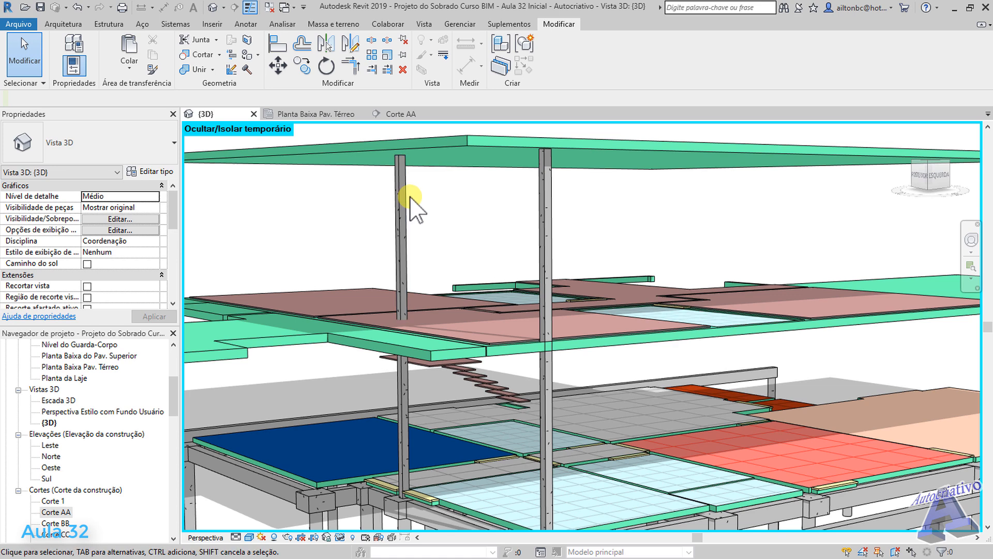
{"action": "left_click", "coordinate": [404, 198]}
{"action": "left_click", "coordinate": [451, 209]}
{"action": "middle_click_drag", "start_coordinate": [451, 209], "coordinate": [414, 222], "text": "shift"}
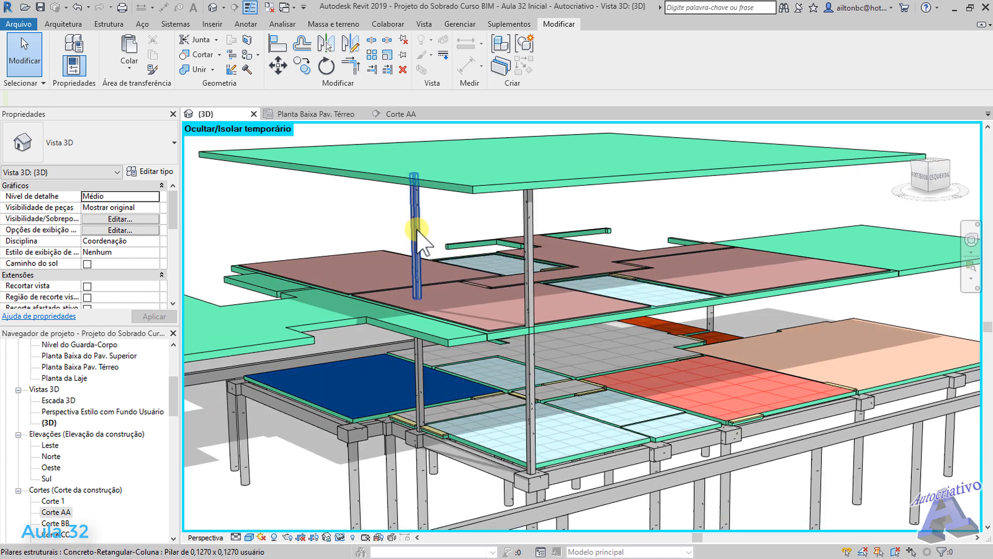
Delete the upper-floor and ground-floor columns at the wall junction
{"action": "left_click", "coordinate": [416, 228]}
{"action": "key", "text": "Escape"}
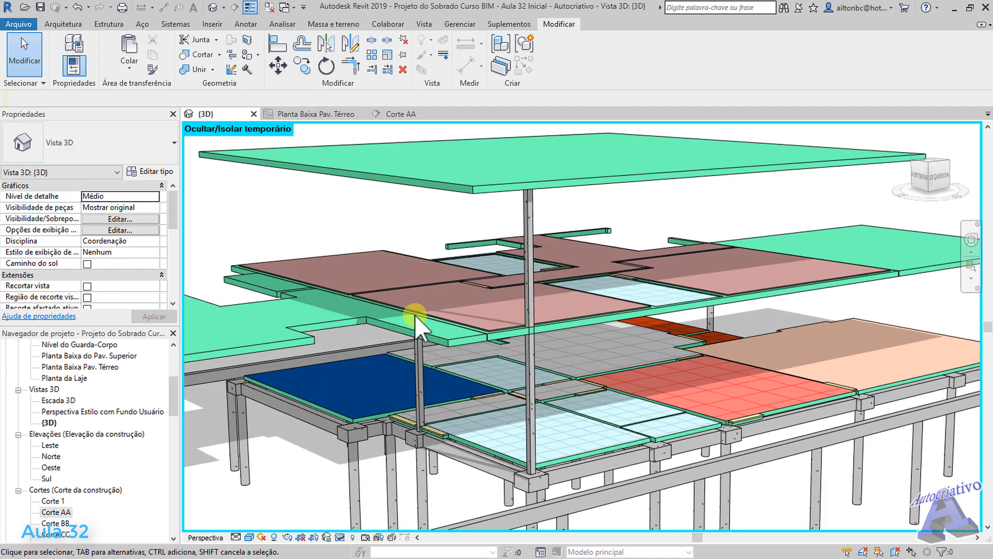
{"action": "left_click", "coordinate": [418, 352]}
{"action": "key", "text": "Escape"}
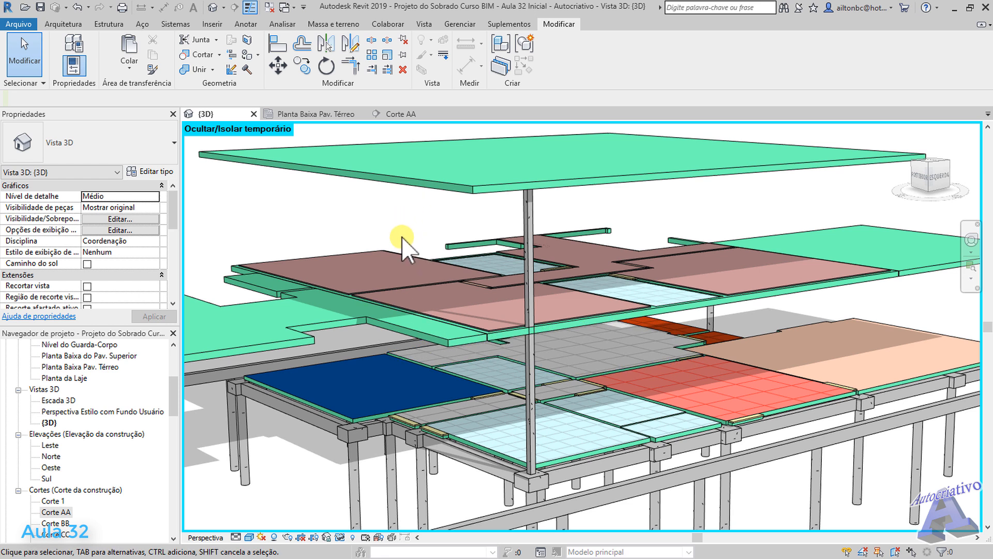
In the Planta Baixa Pav. Térreo structural plan, select the concrete column at the outer wall corner of the Área de Serviço
{"action": "left_click_drag", "start_coordinate": [174, 392], "coordinate": [179, 357]}
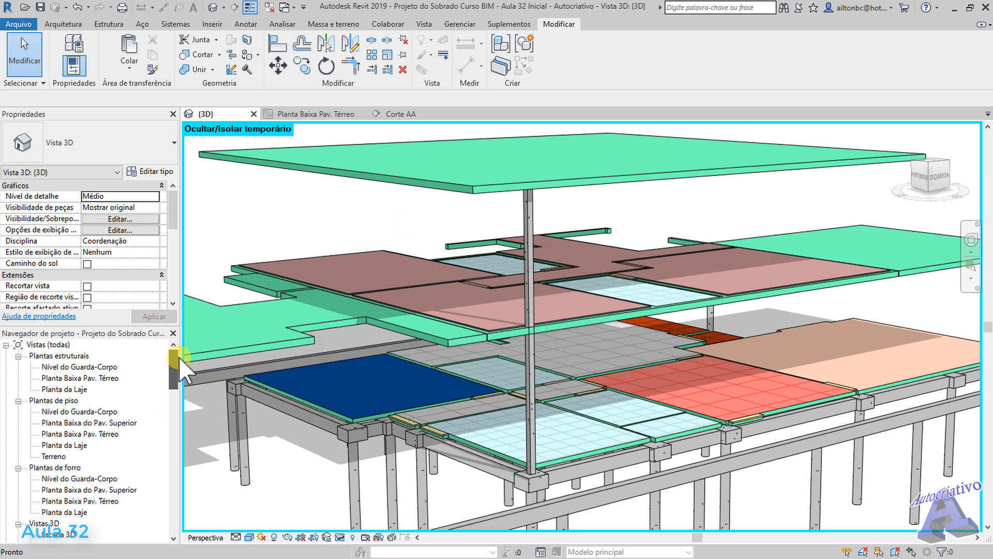
{"action": "left_click", "coordinate": [324, 114]}
{"action": "scroll", "coordinate": [525, 405], "scroll_direction": "down", "scroll_amount": 6}
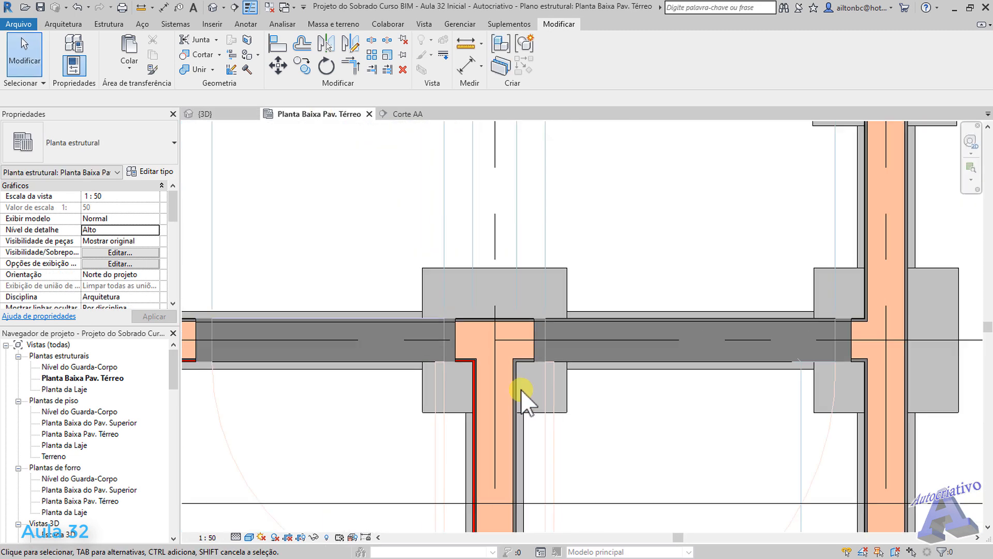
{"action": "middle_click_drag", "start_coordinate": [458, 419], "coordinate": [636, 377]}
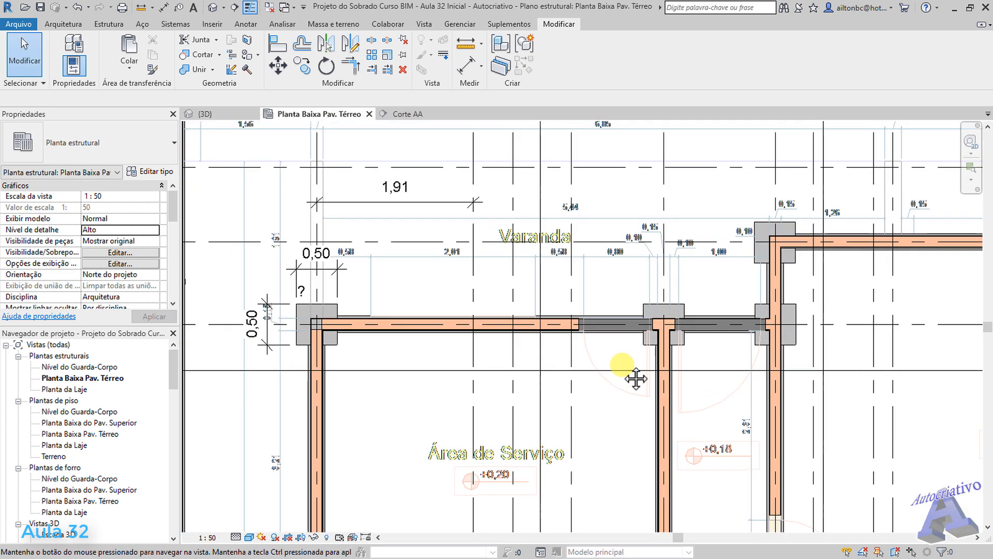
{"action": "middle_click_drag", "start_coordinate": [410, 373], "coordinate": [421, 348]}
{"action": "scroll", "coordinate": [302, 283], "scroll_direction": "up", "scroll_amount": 5}
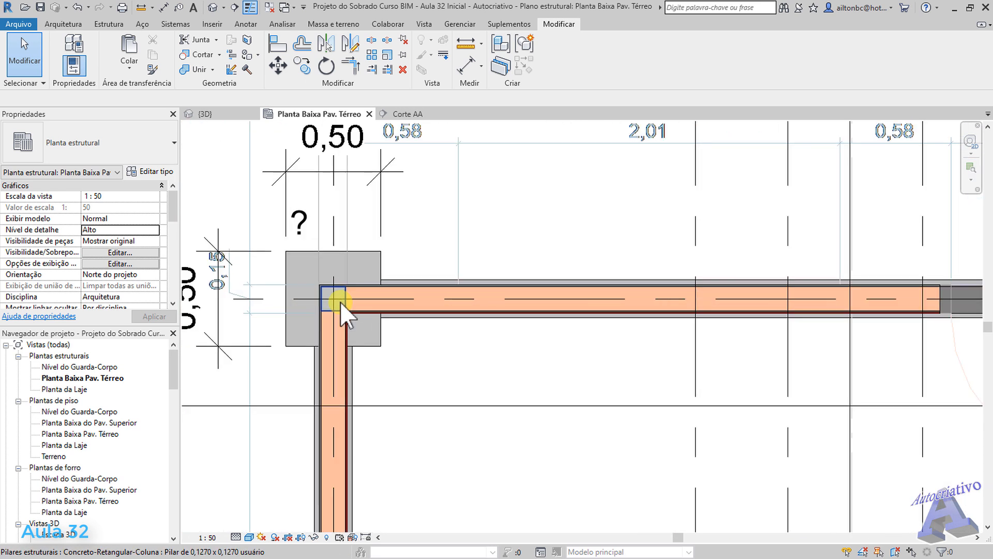
{"action": "left_click", "coordinate": [342, 314]}
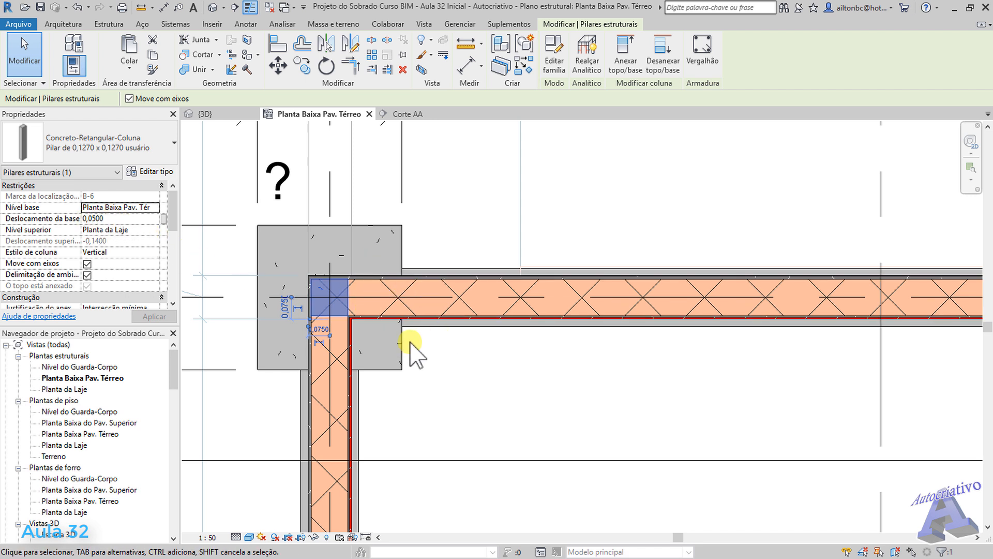
{"action": "scroll", "coordinate": [417, 343], "scroll_direction": "down", "scroll_amount": 1}
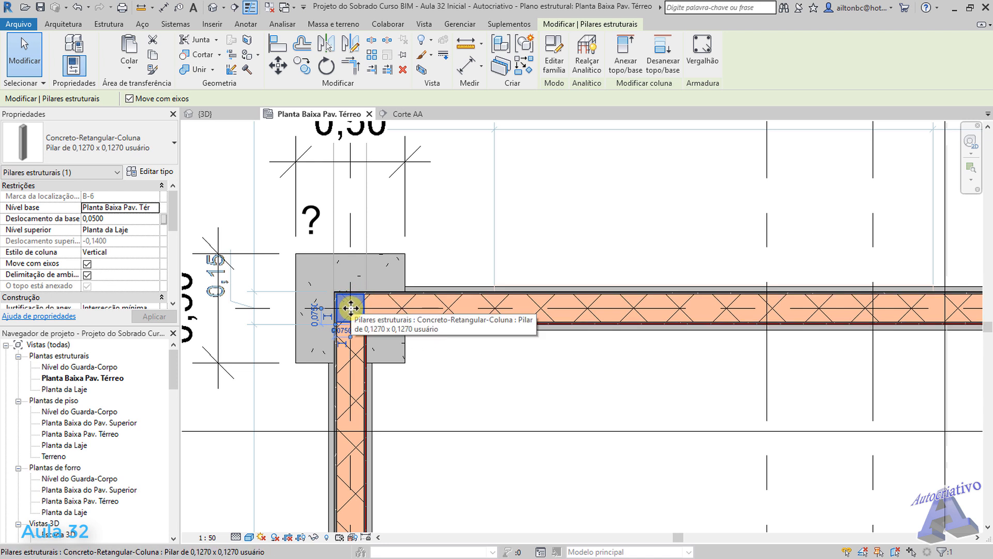
{"action": "scroll", "coordinate": [356, 315], "scroll_direction": "up", "scroll_amount": 4}
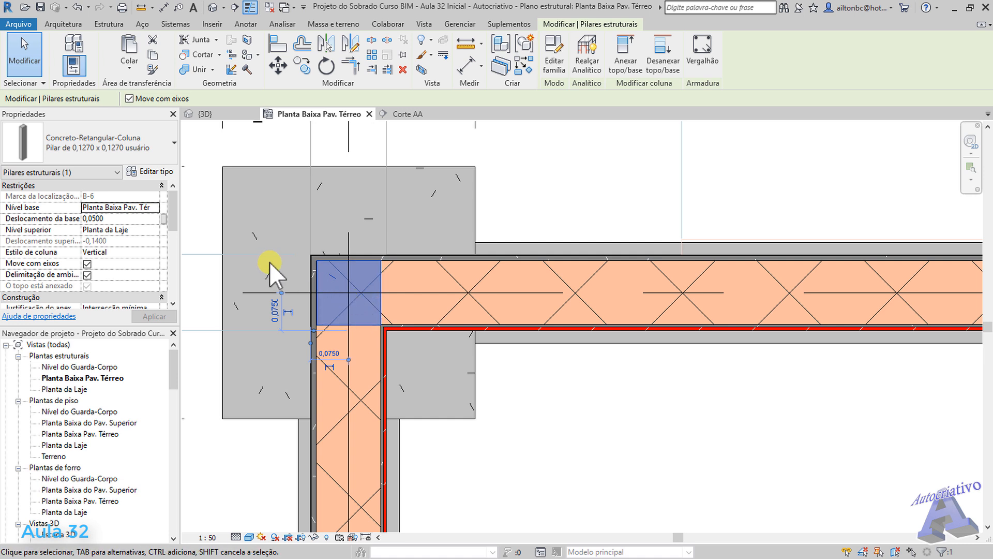
Review the corner column's type properties, including its b and h dimensions, and cancel without changes
{"action": "left_click", "coordinate": [164, 173]}
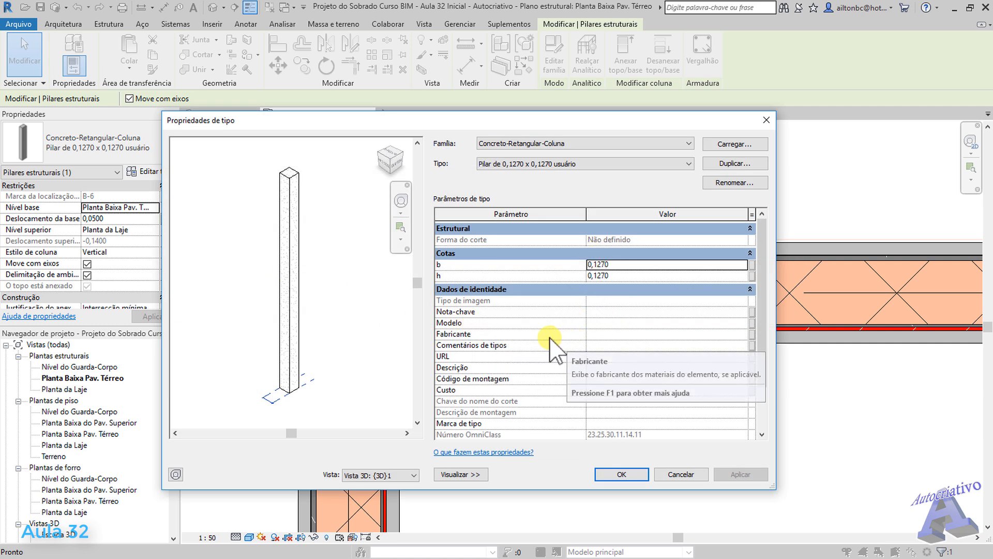
{"action": "scroll", "coordinate": [765, 326], "scroll_direction": "down", "scroll_amount": 3}
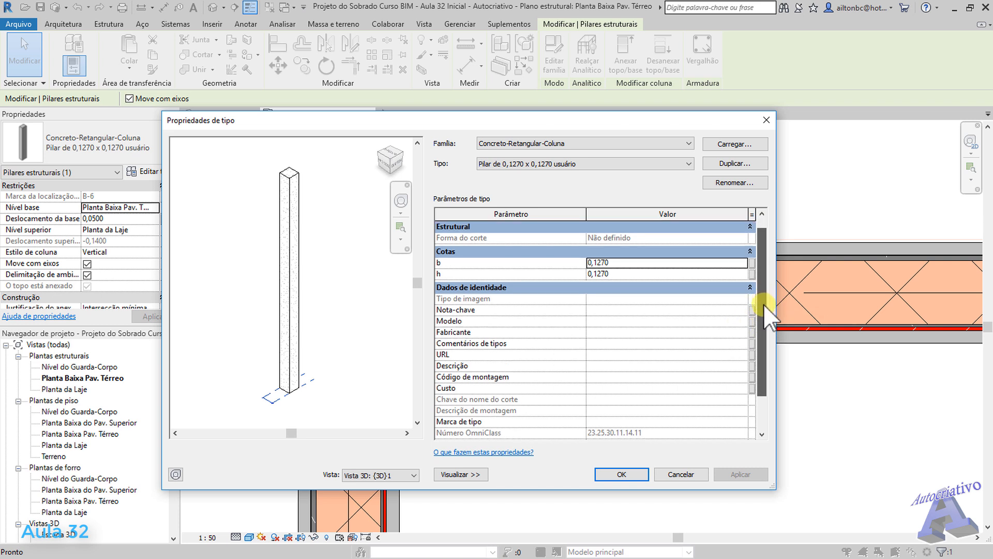
{"action": "scroll", "coordinate": [765, 357], "scroll_direction": "up", "scroll_amount": 3}
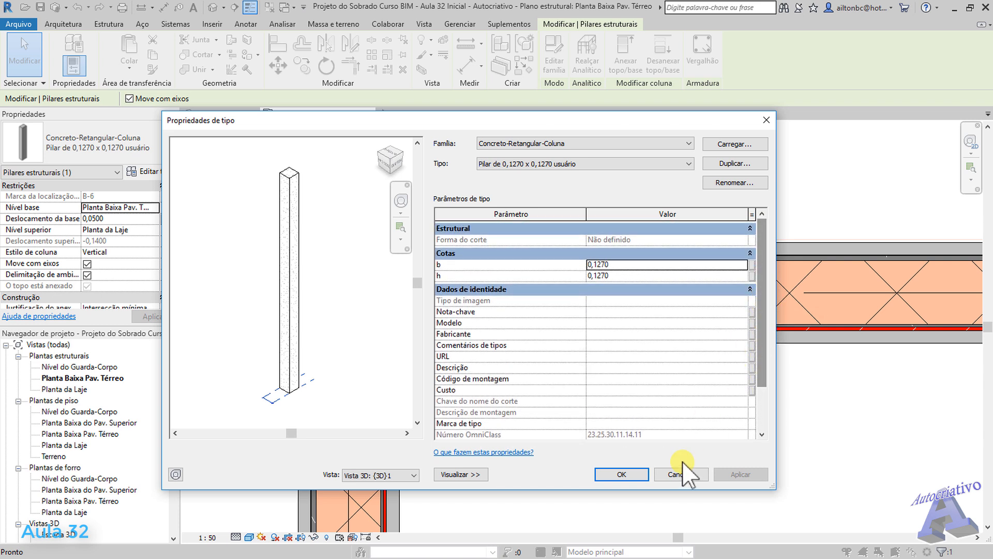
{"action": "left_click", "coordinate": [680, 474]}
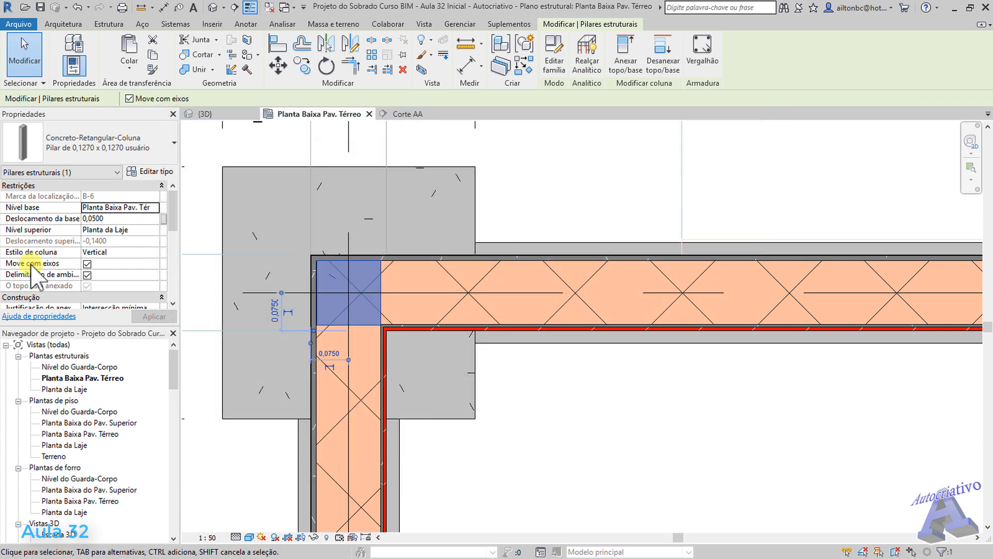
For the corner column's structural material, duplicate "Concreto, Moldado no local - Cinza" and name the copy "-Concreto, Moldado no local - Usuário"
{"action": "left_click_drag", "start_coordinate": [172, 207], "coordinate": [174, 236]}
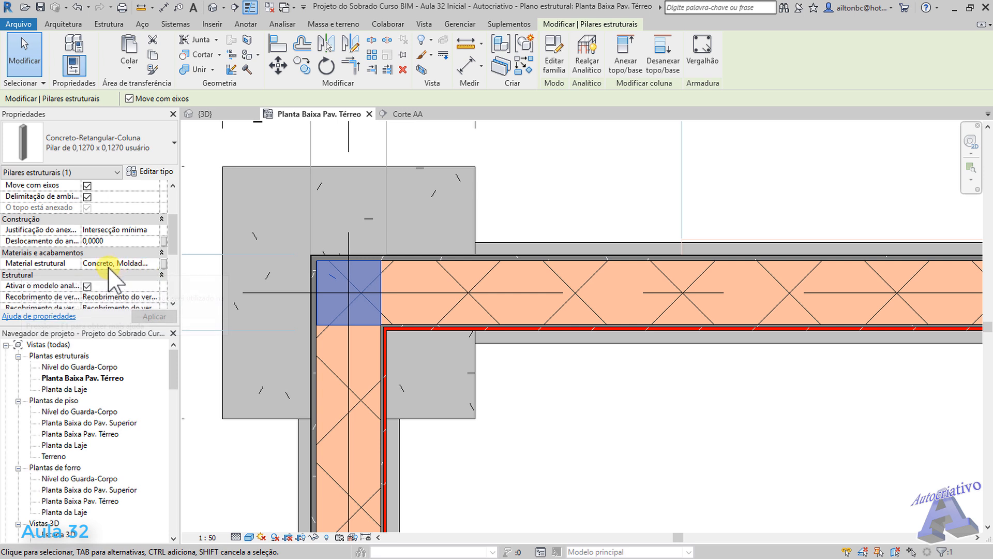
{"action": "left_click", "coordinate": [153, 262]}
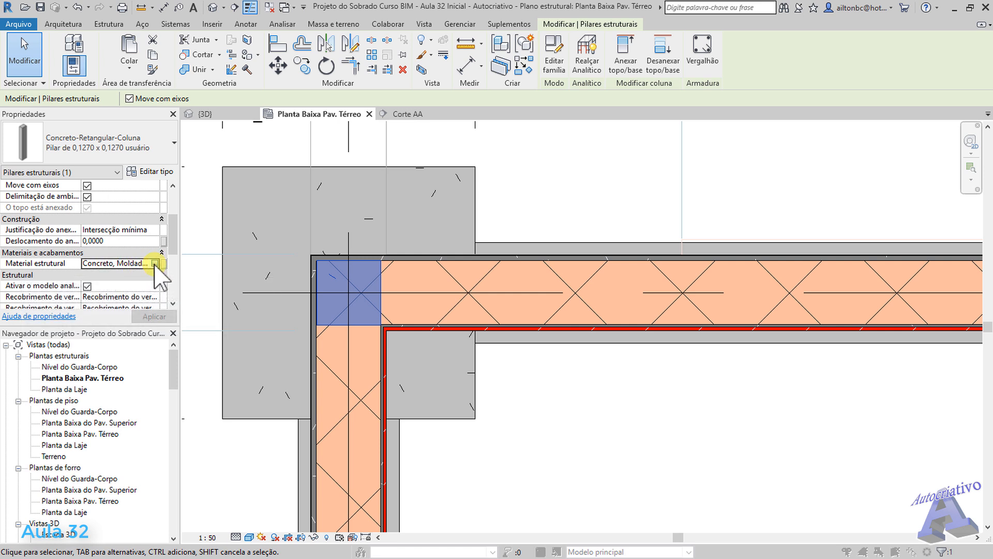
{"action": "left_click", "coordinate": [154, 262]}
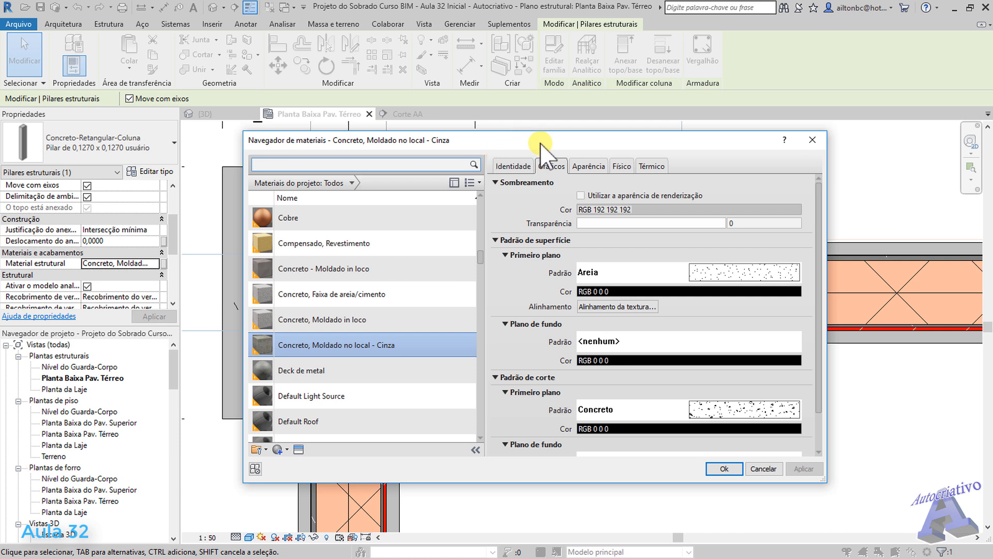
{"action": "left_click_drag", "start_coordinate": [551, 150], "coordinate": [545, 166]}
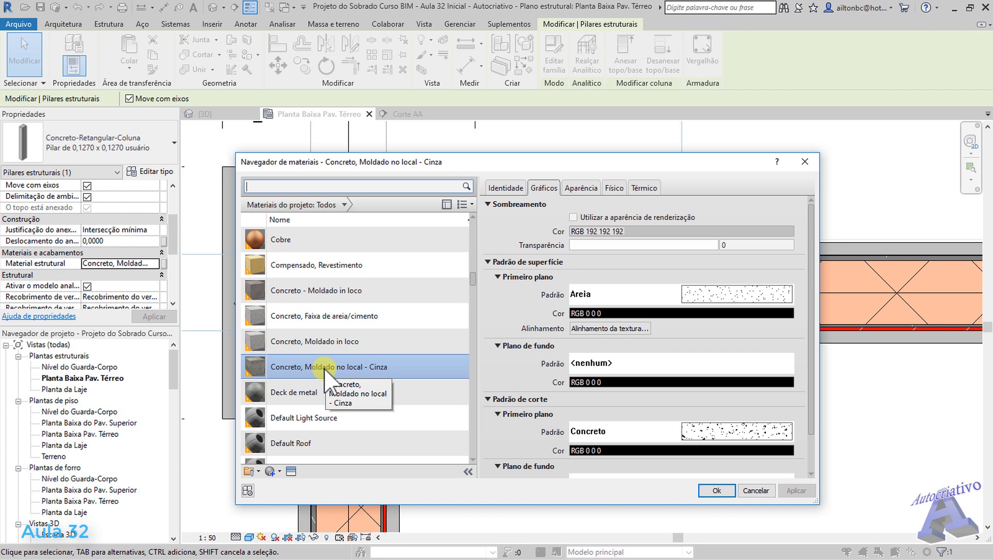
{"action": "right_click", "coordinate": [296, 368]}
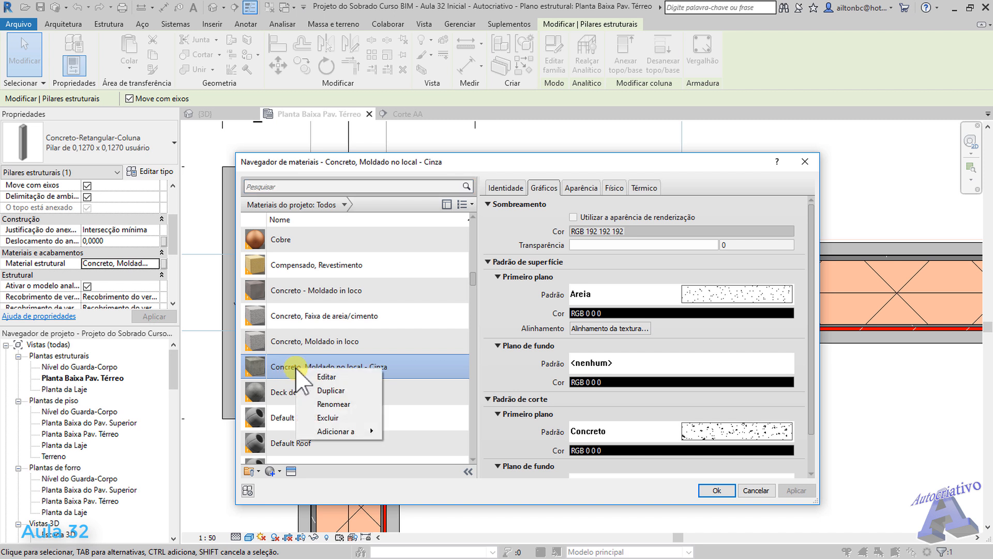
{"action": "left_click", "coordinate": [329, 390]}
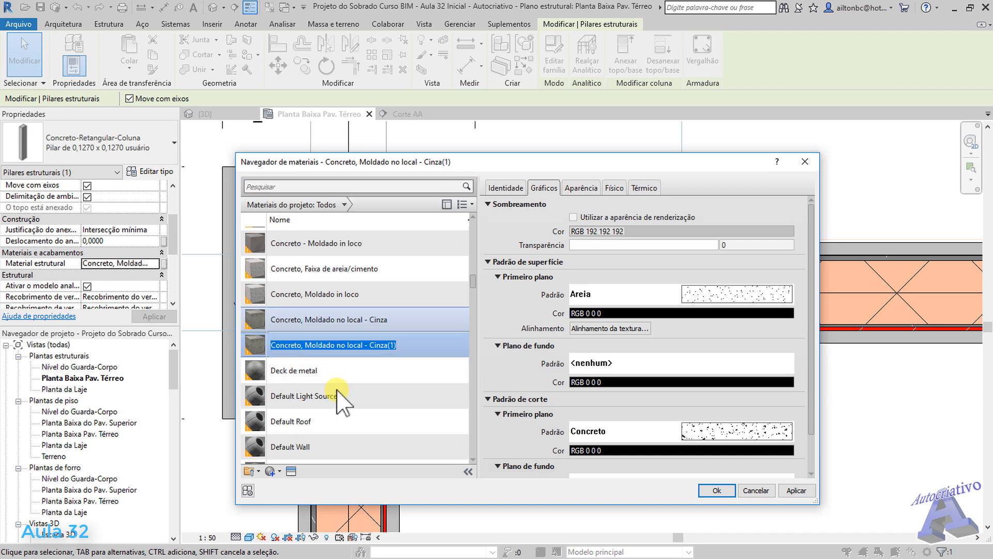
{"action": "left_click", "coordinate": [381, 350]}
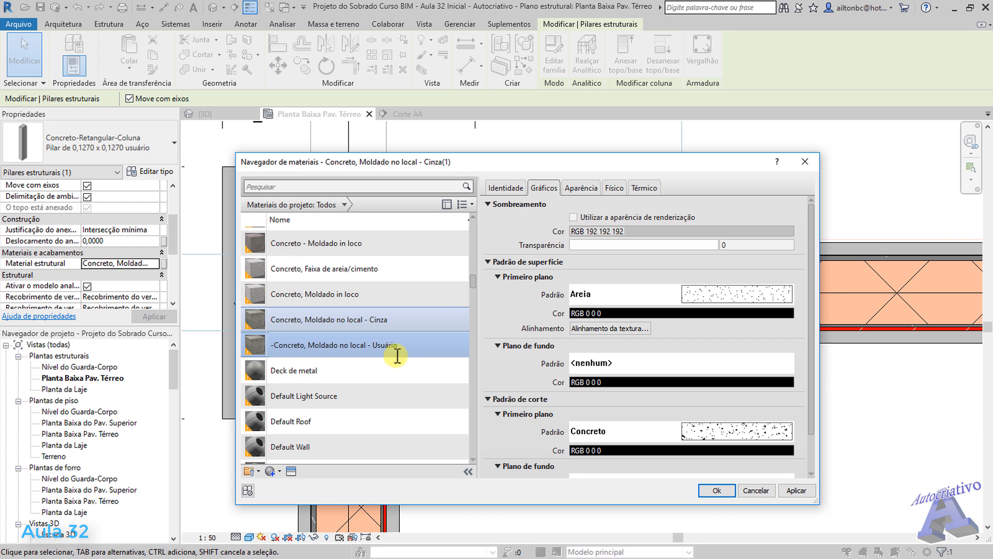
{"action": "left_click", "coordinate": [395, 361]}
{"action": "left_click", "coordinate": [386, 347]}
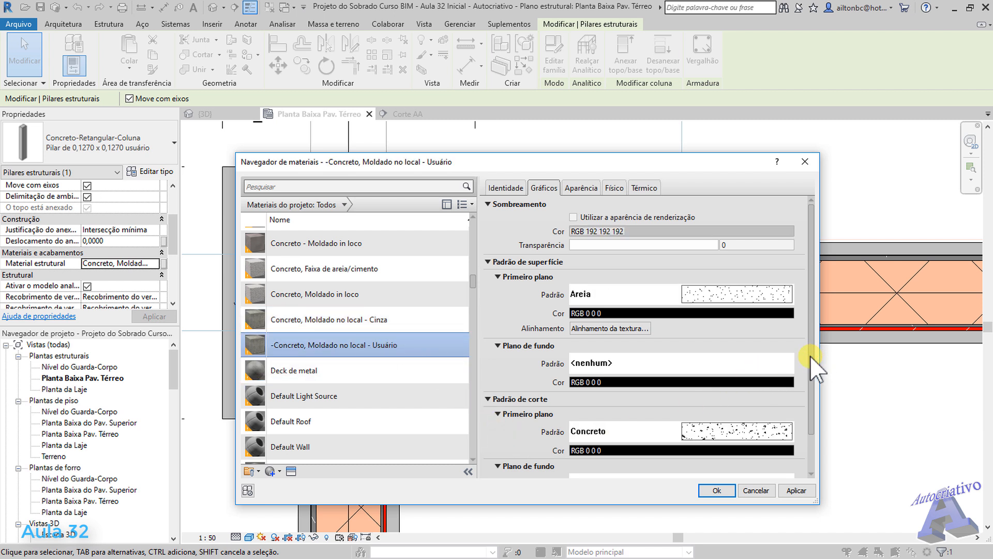
Narrow the material browser window and move it aside to uncover the selected corner column in the plan
{"action": "left_click_drag", "start_coordinate": [812, 362], "coordinate": [818, 399]}
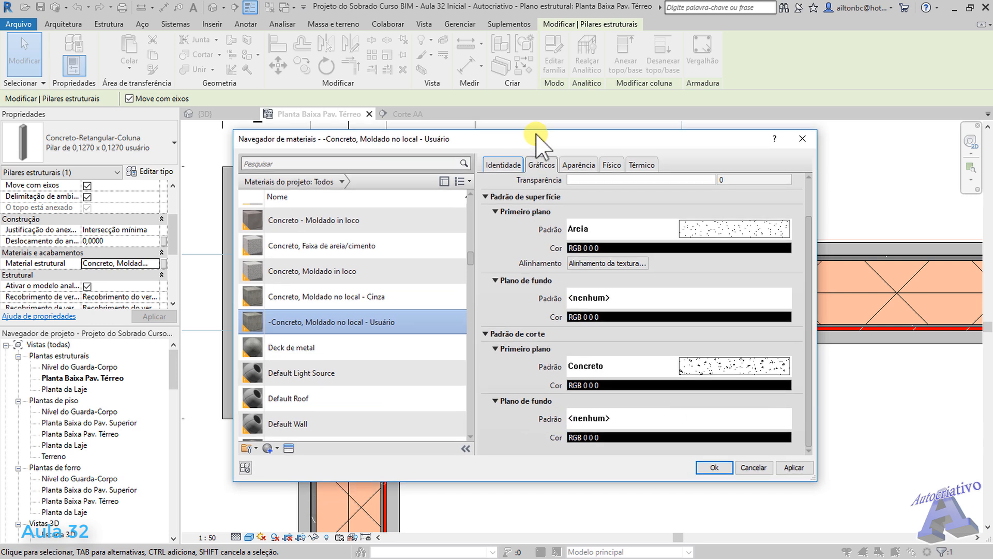
{"action": "left_click_drag", "start_coordinate": [533, 164], "coordinate": [540, 132]}
{"action": "scroll", "coordinate": [240, 256], "scroll_direction": "up", "scroll_amount": 1}
{"action": "left_click_drag", "start_coordinate": [233, 265], "coordinate": [307, 269]}
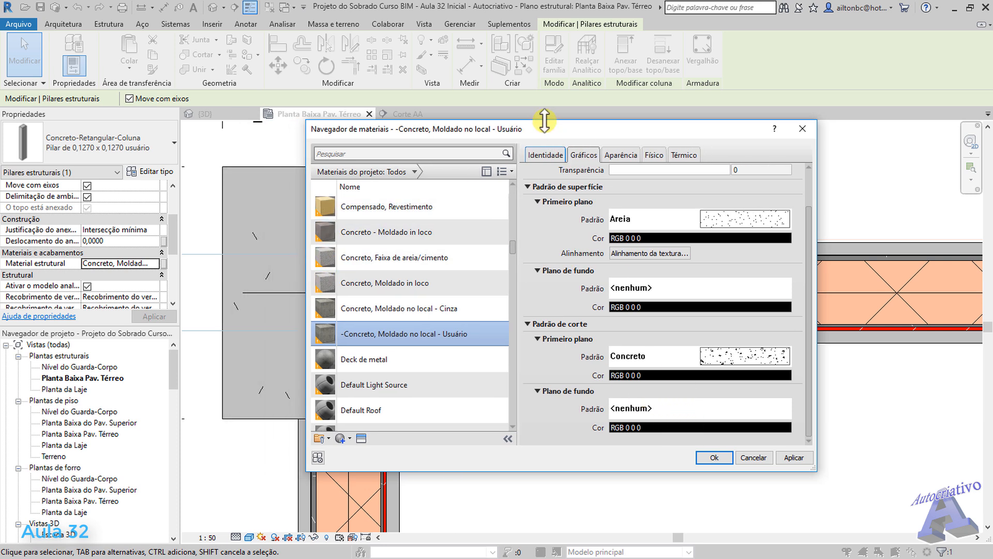
{"action": "left_click_drag", "start_coordinate": [600, 129], "coordinate": [743, 130]}
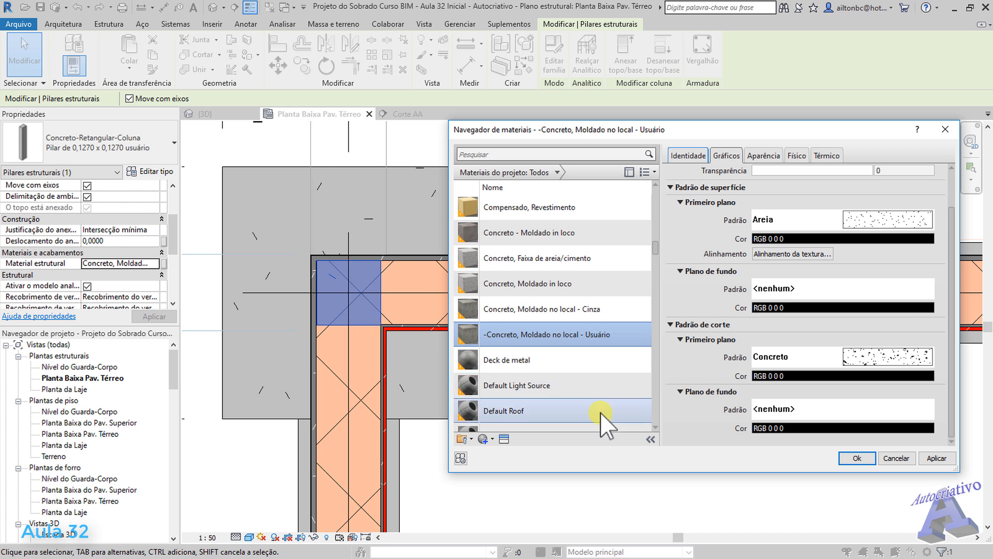
Set the new material's cut background pattern to solid fill (Preenchimento sólido) in red, RGB 255 0 0
{"action": "scroll", "coordinate": [603, 421], "scroll_direction": "down", "scroll_amount": 1}
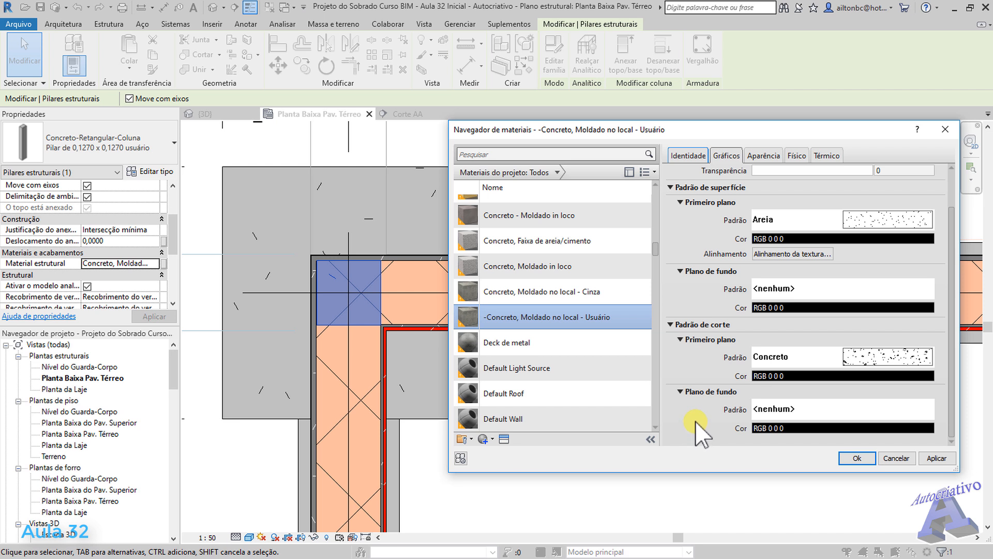
{"action": "left_click", "coordinate": [671, 324]}
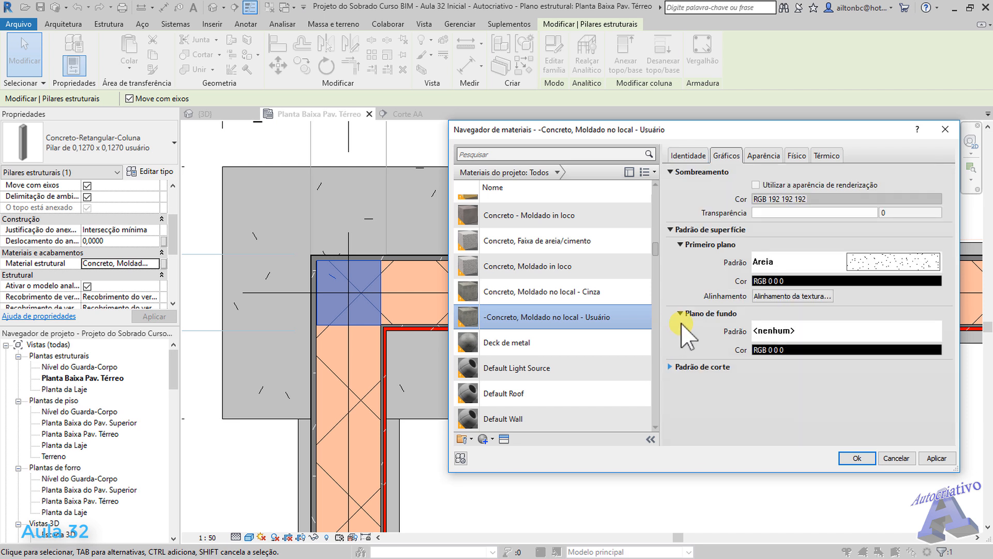
{"action": "left_click", "coordinate": [671, 366]}
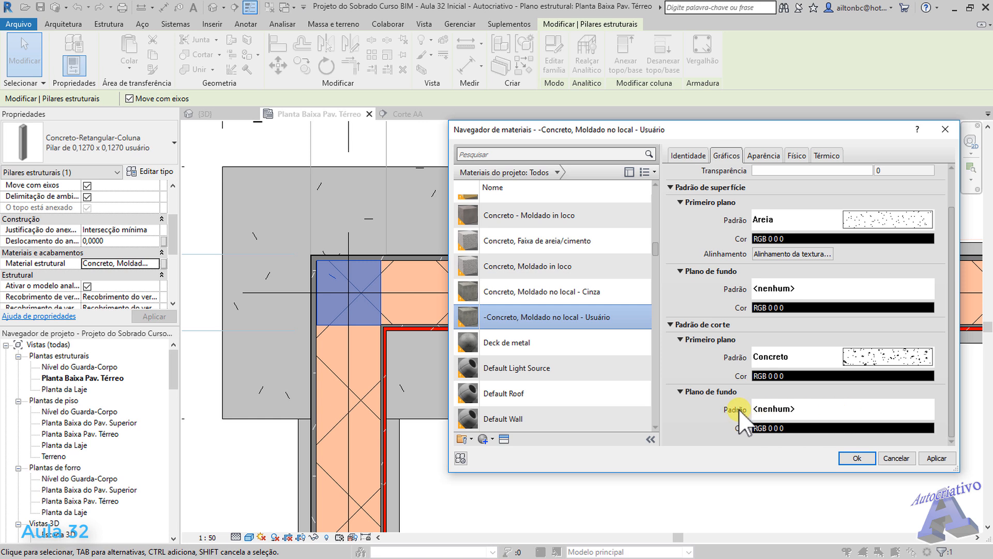
{"action": "left_click", "coordinate": [851, 408]}
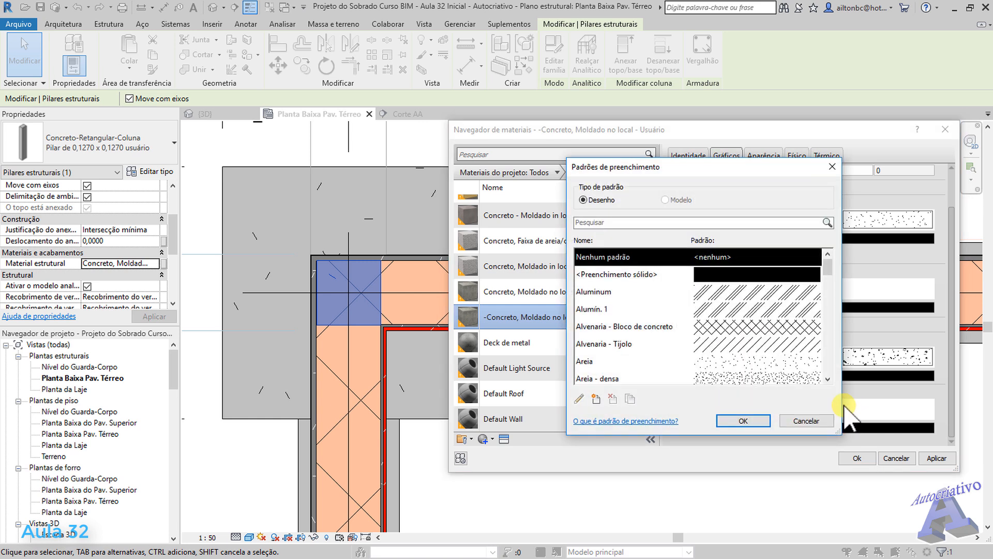
{"action": "left_click", "coordinate": [752, 279]}
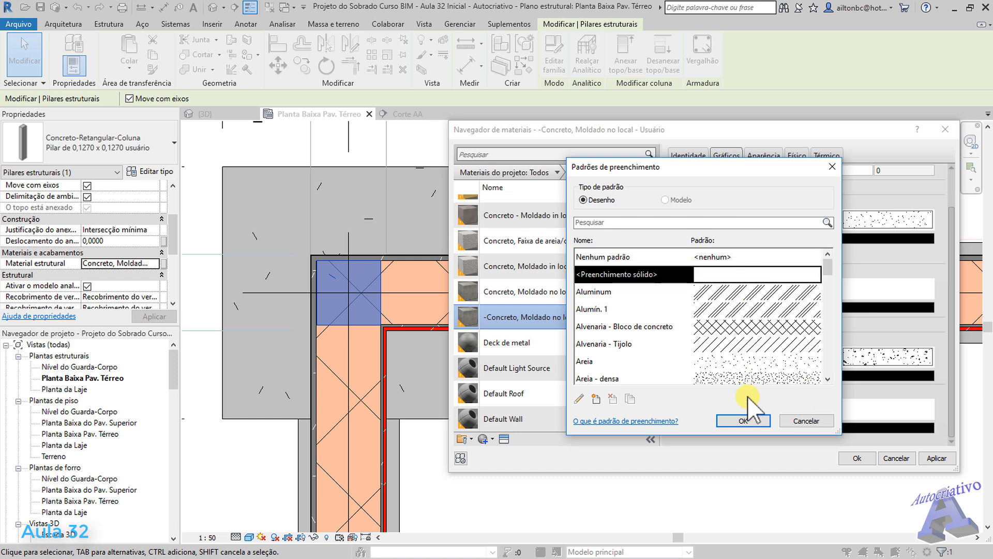
{"action": "left_click", "coordinate": [743, 421]}
{"action": "left_click", "coordinate": [781, 429]}
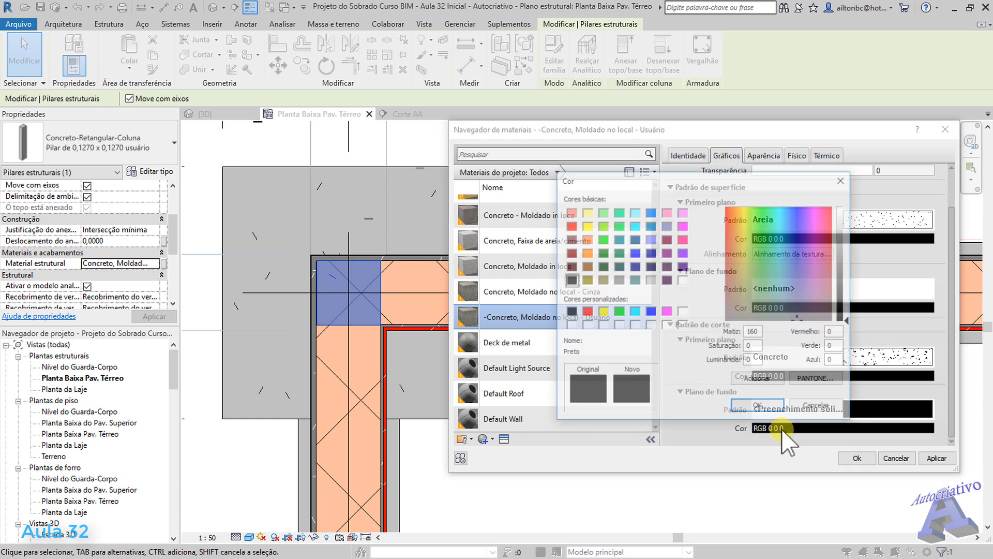
{"action": "left_click", "coordinate": [569, 225]}
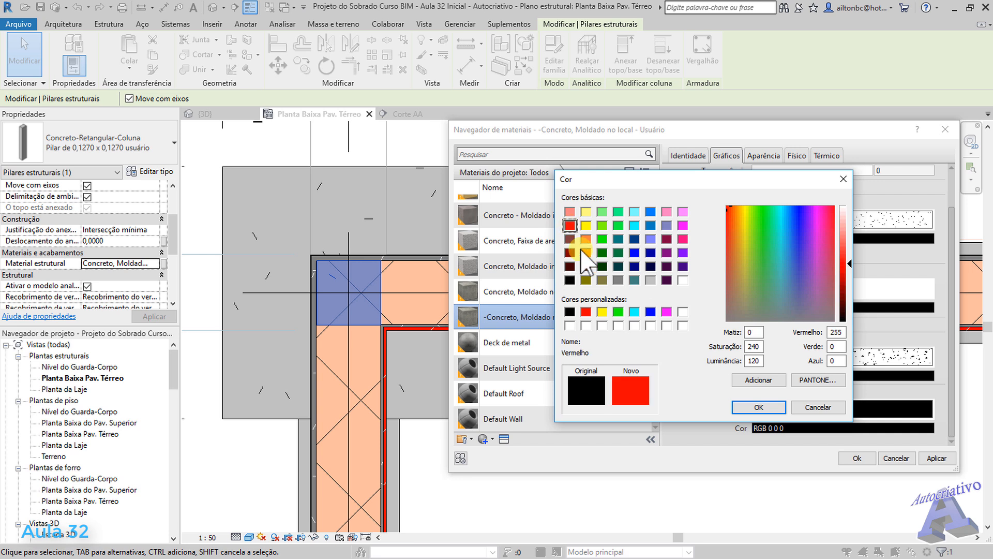
{"action": "left_click", "coordinate": [760, 407]}
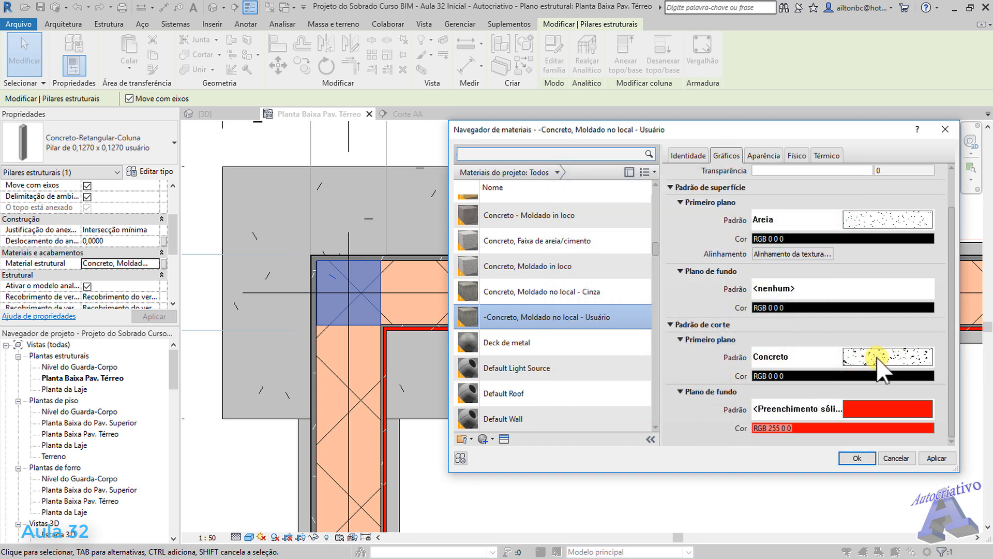
Set the Concreto cut foreground pattern's color to white (RGB 255 255 255), apply the material to the column, and clear the selection
{"action": "left_click", "coordinate": [855, 376]}
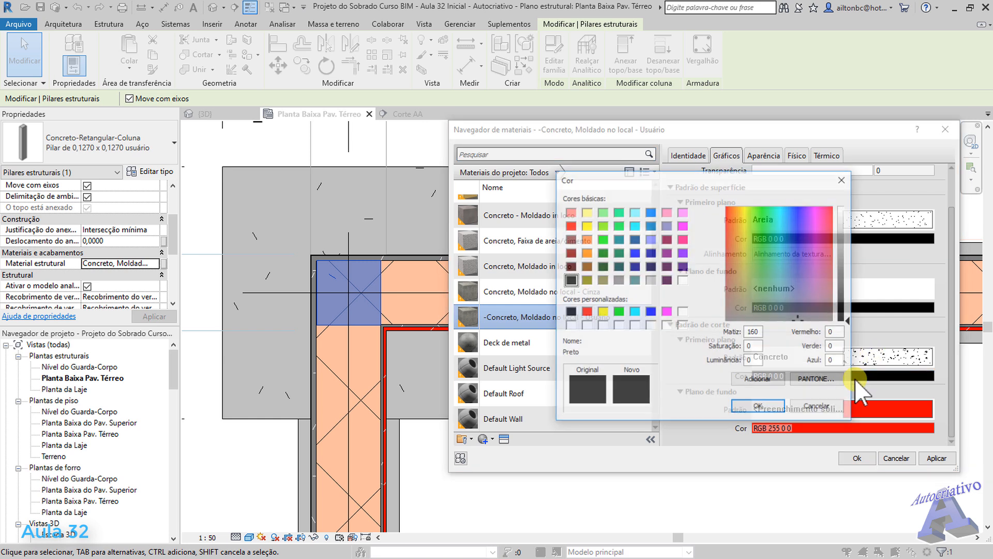
{"action": "left_click", "coordinate": [683, 279]}
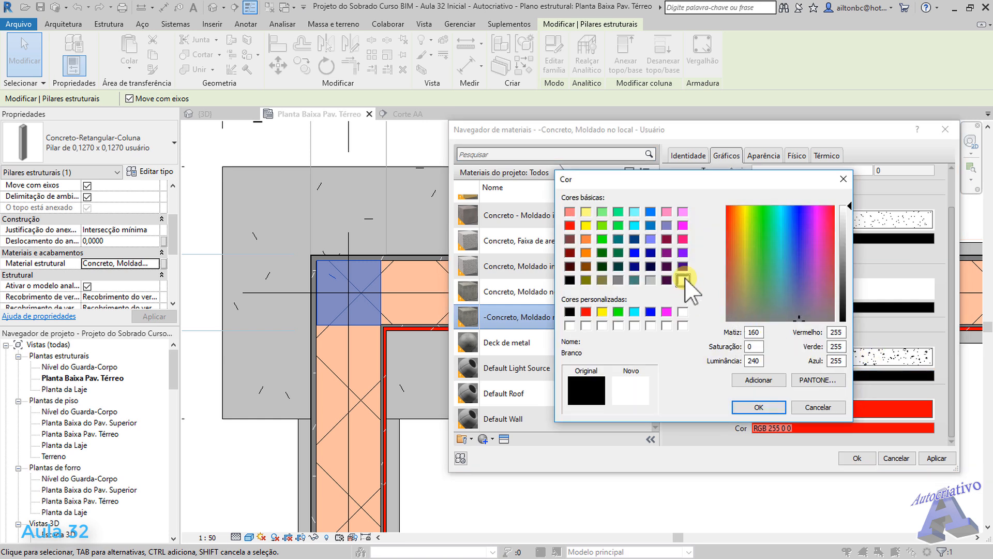
{"action": "left_click", "coordinate": [766, 405]}
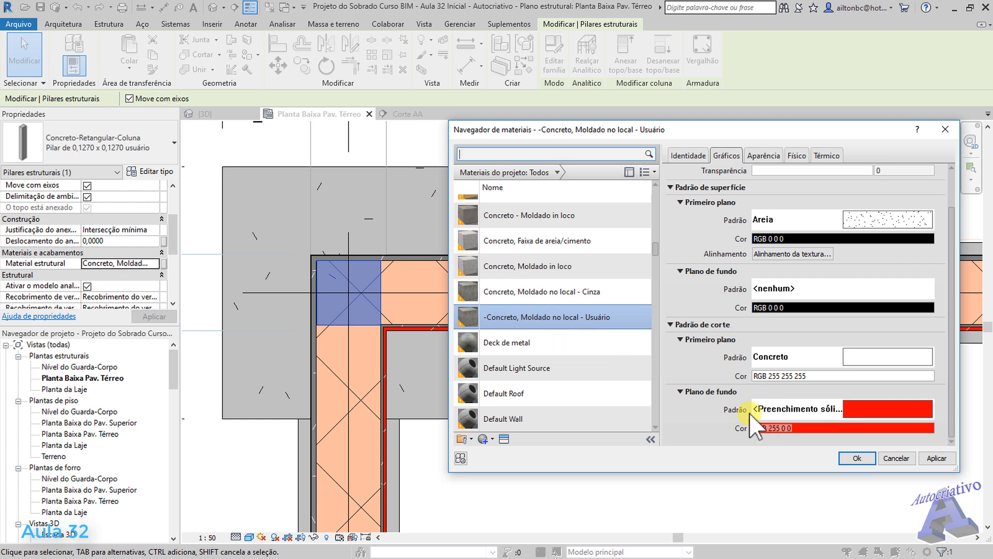
{"action": "left_click", "coordinate": [929, 458]}
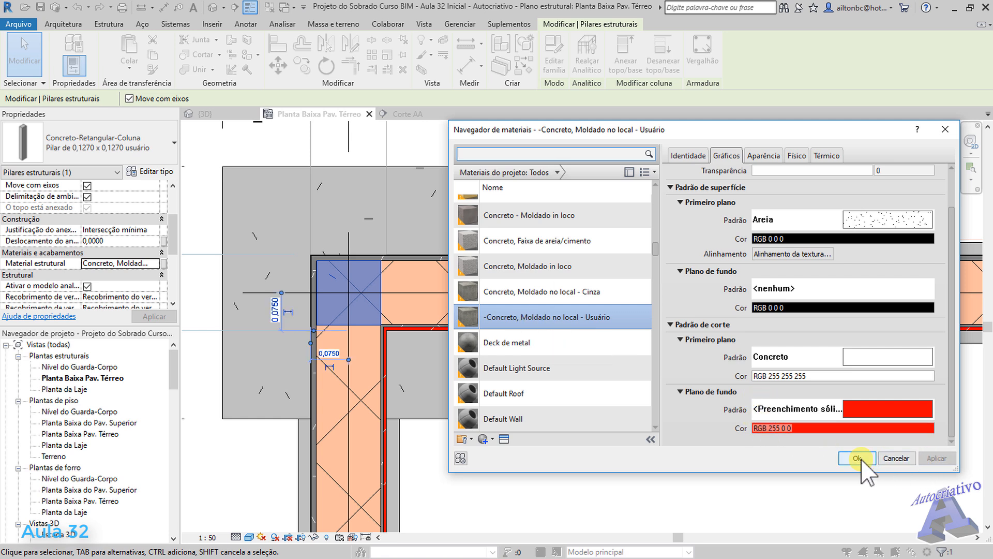
{"action": "left_click", "coordinate": [848, 458]}
{"action": "left_click", "coordinate": [752, 458]}
Examine the corner column's cut fill and the adjoining walls at different zoom levels in the structural plan
{"action": "scroll", "coordinate": [357, 308], "scroll_direction": "up", "scroll_amount": 5}
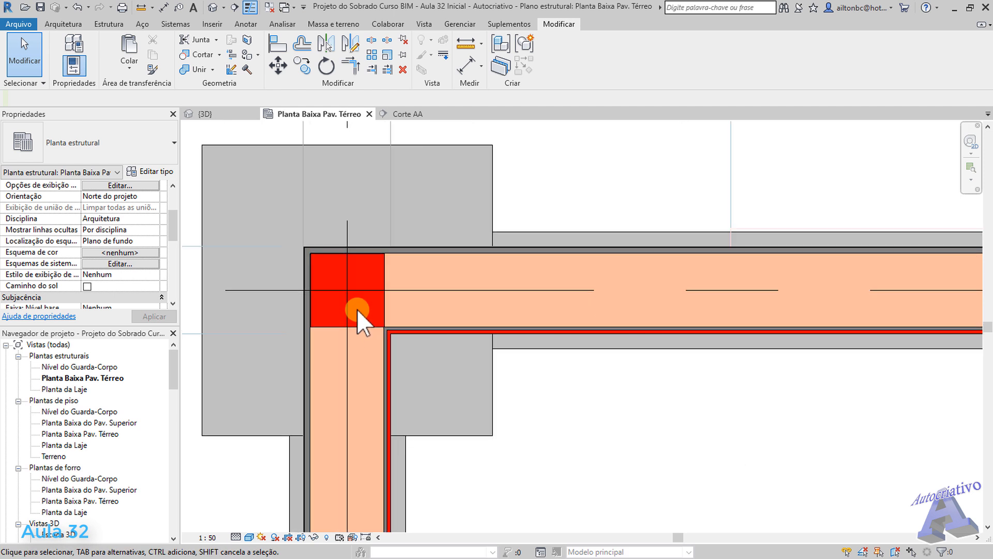
{"action": "scroll", "coordinate": [458, 343], "scroll_direction": "up", "scroll_amount": 1}
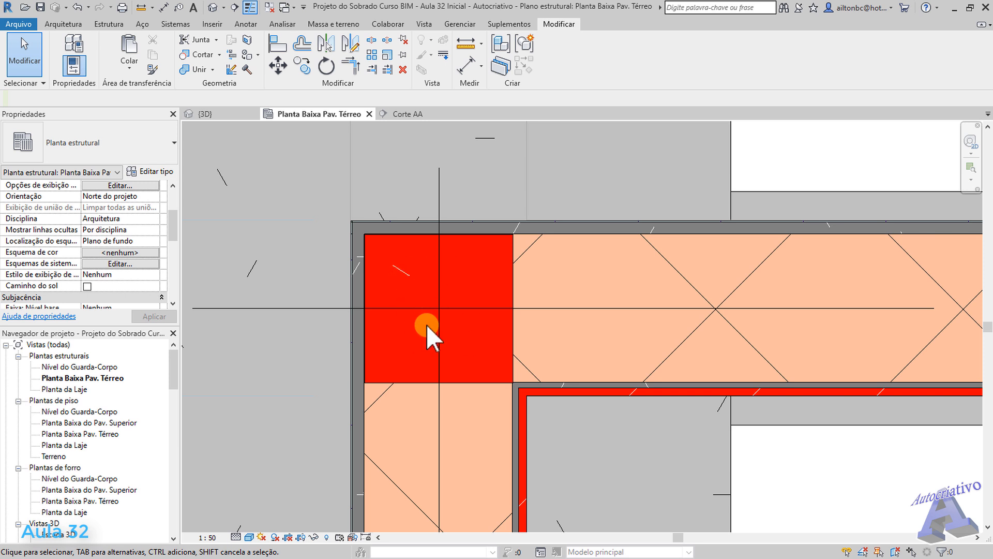
{"action": "scroll", "coordinate": [438, 291], "scroll_direction": "down", "scroll_amount": 1}
{"action": "scroll", "coordinate": [416, 288], "scroll_direction": "down", "scroll_amount": 4}
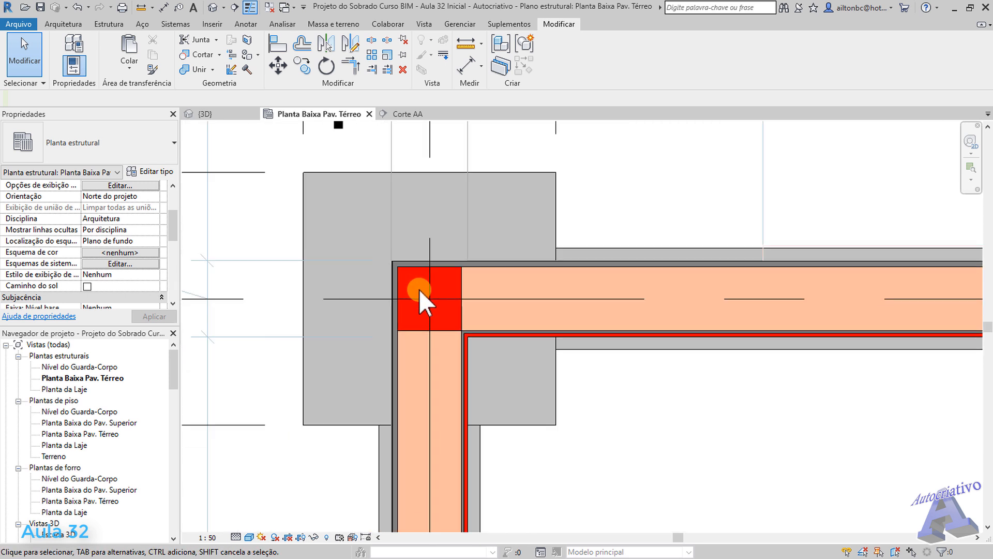
{"action": "scroll", "coordinate": [451, 326], "scroll_direction": "up", "scroll_amount": 1}
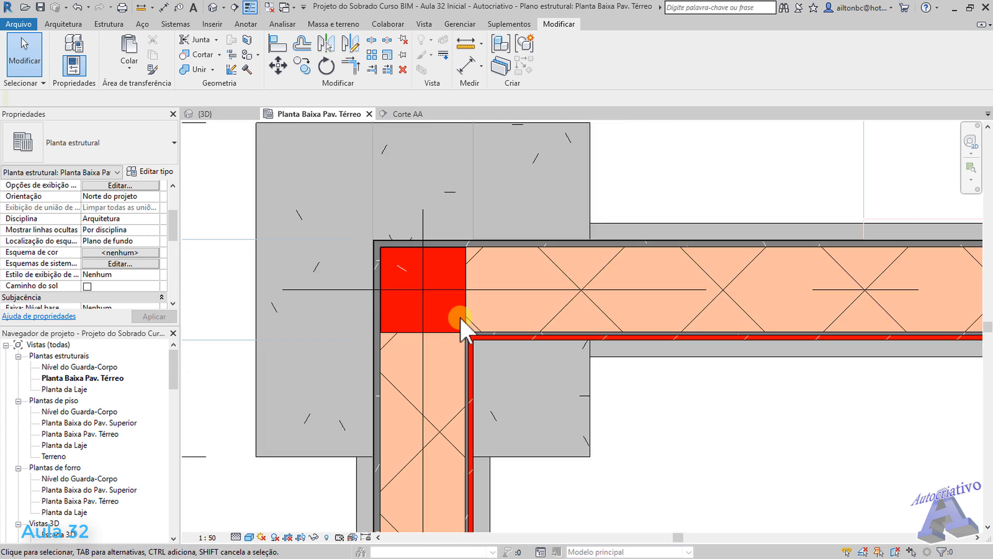
{"action": "scroll", "coordinate": [460, 317], "scroll_direction": "down", "scroll_amount": 1}
{"action": "scroll", "coordinate": [460, 318], "scroll_direction": "down", "scroll_amount": 1}
{"action": "scroll", "coordinate": [795, 303], "scroll_direction": "down", "scroll_amount": 2}
{"action": "middle_click_drag", "start_coordinate": [837, 349], "coordinate": [507, 346]}
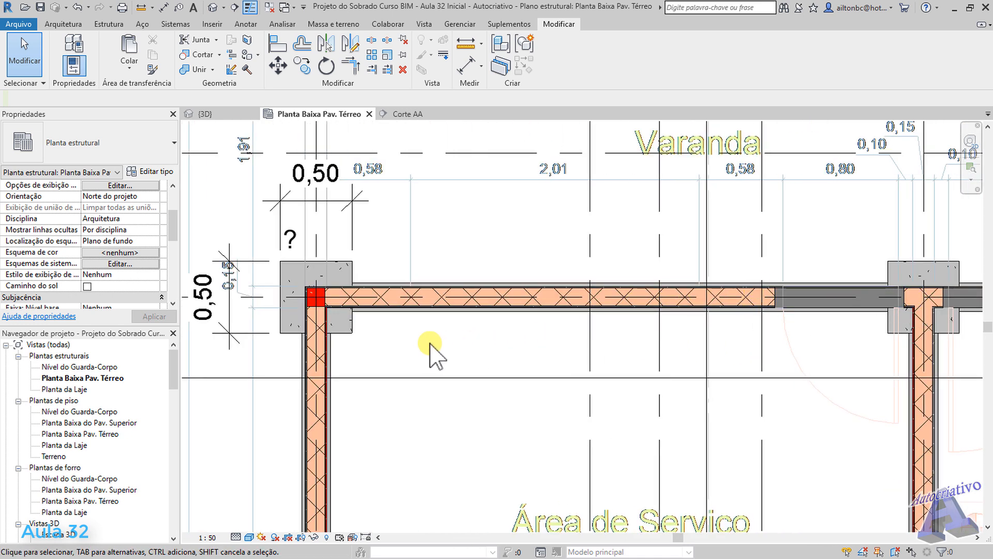
{"action": "scroll", "coordinate": [399, 354], "scroll_direction": "up", "scroll_amount": 1}
{"action": "middle_click_drag", "start_coordinate": [399, 354], "coordinate": [475, 350]}
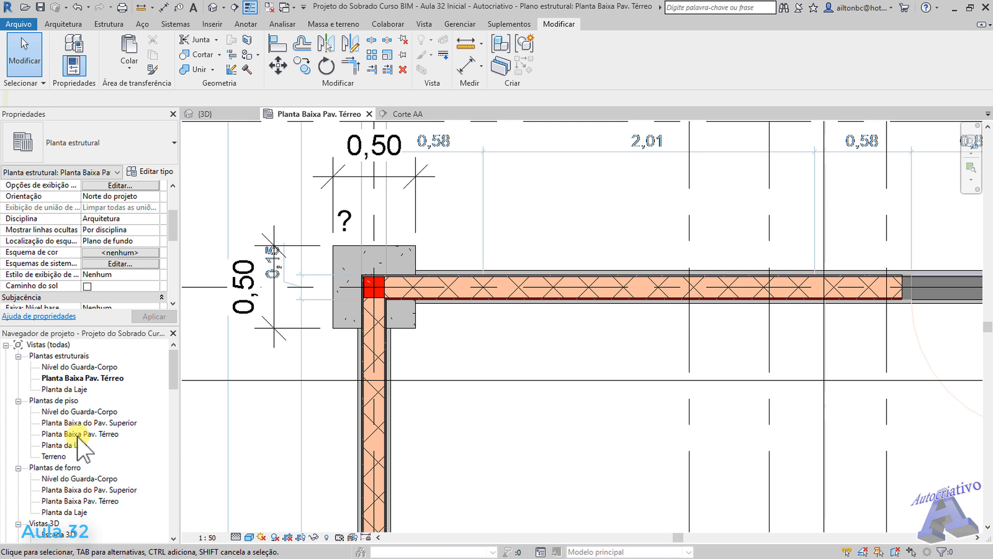
Open the Planta Baixa Pav. Térreo floor plan and inspect the corner column where the two walls meet
{"action": "double_click", "coordinate": [96, 433]}
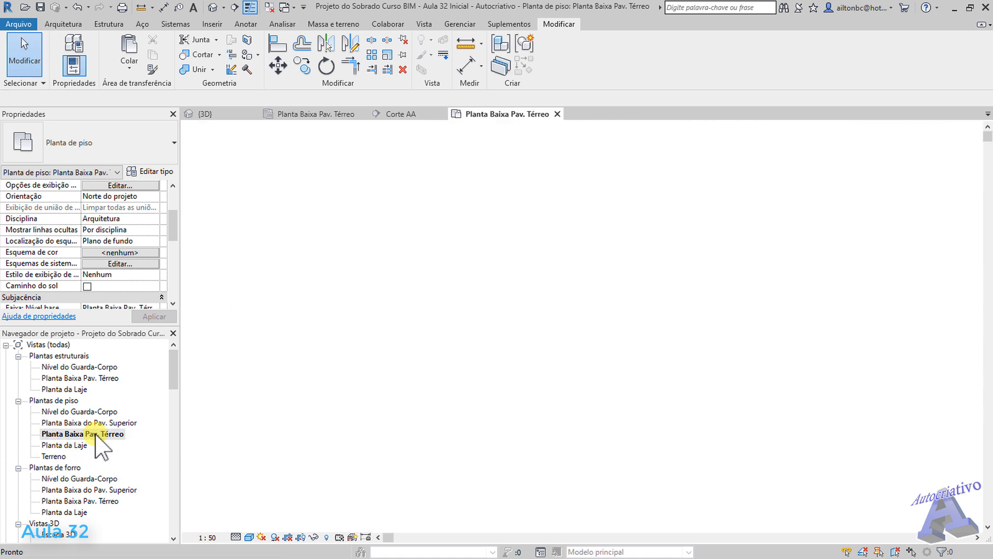
{"action": "scroll", "coordinate": [460, 390], "scroll_direction": "down", "scroll_amount": 5}
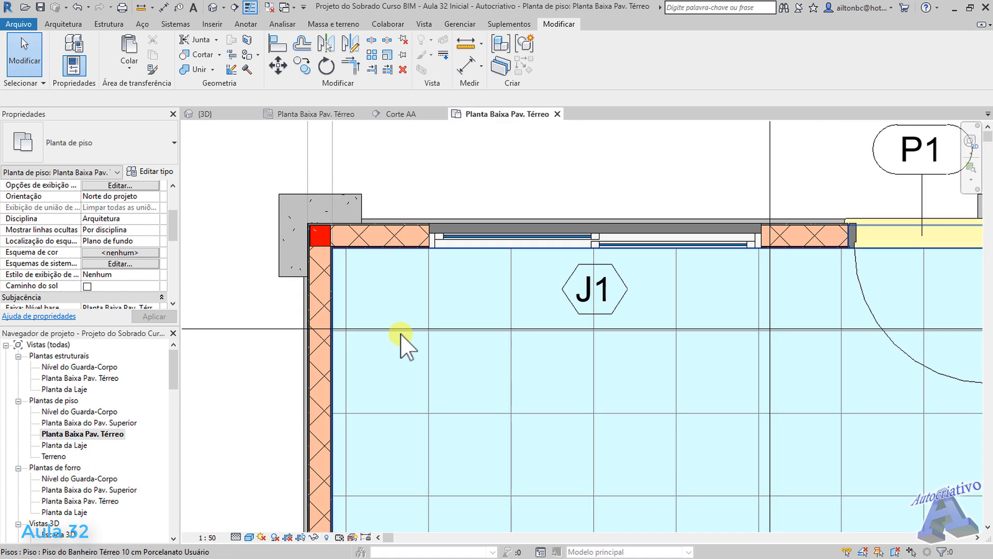
{"action": "scroll", "coordinate": [466, 312], "scroll_direction": "up", "scroll_amount": 8}
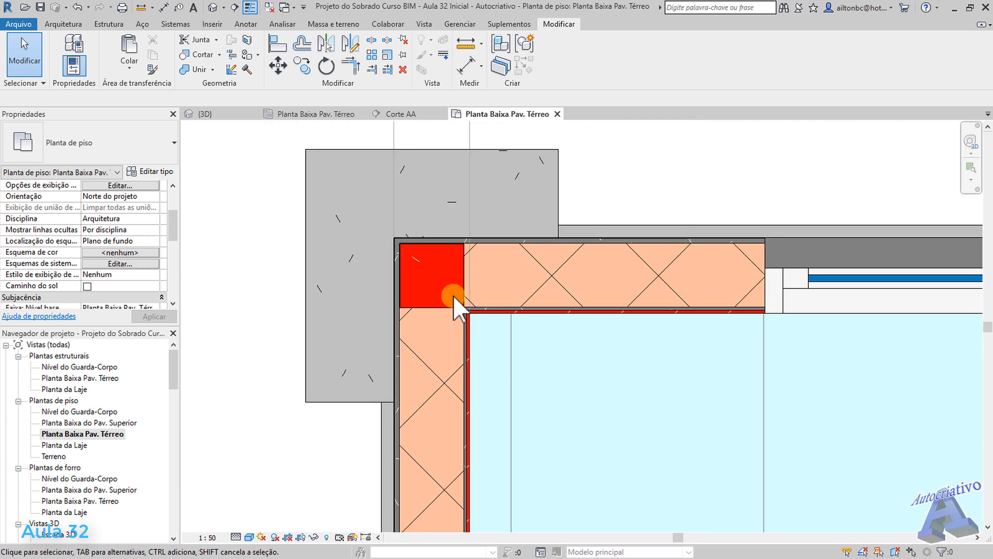
{"action": "scroll", "coordinate": [482, 300], "scroll_direction": "up", "scroll_amount": 3}
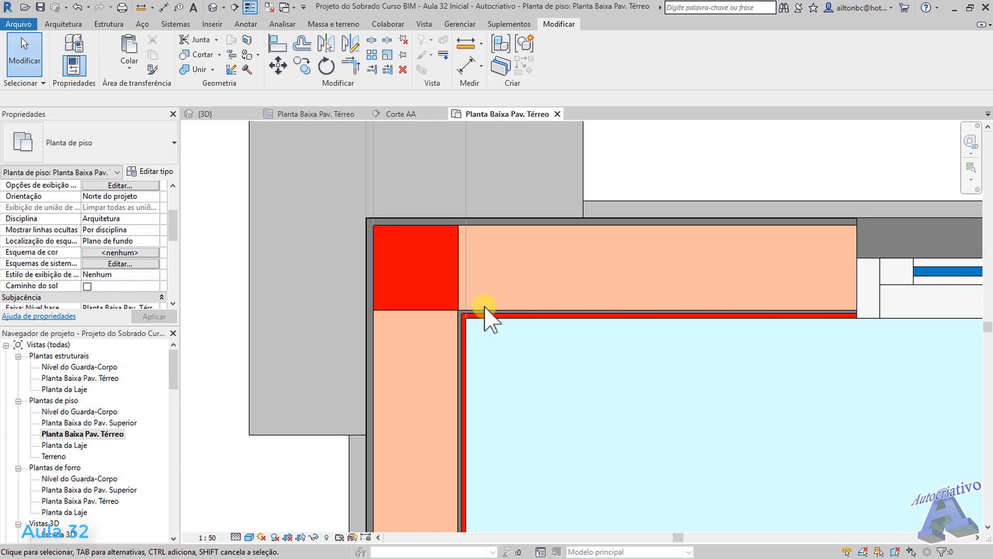
{"action": "mouse_move", "coordinate": [484, 301]}
{"action": "middle_mouse_down"}
{"action": "mouse_move", "coordinate": [499, 317]}
{"action": "mouse_move", "coordinate": [511, 313]}
{"action": "middle_mouse_up"}
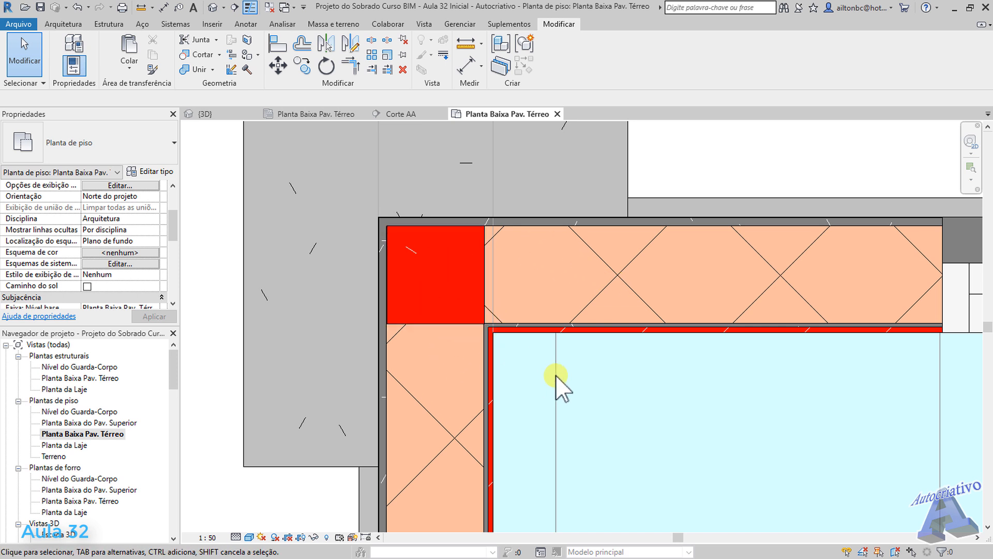
Join the geometry of the corner concrete column with the horizontal 15 cm masonry wall in the floor plan
{"action": "left_click", "coordinate": [199, 69]}
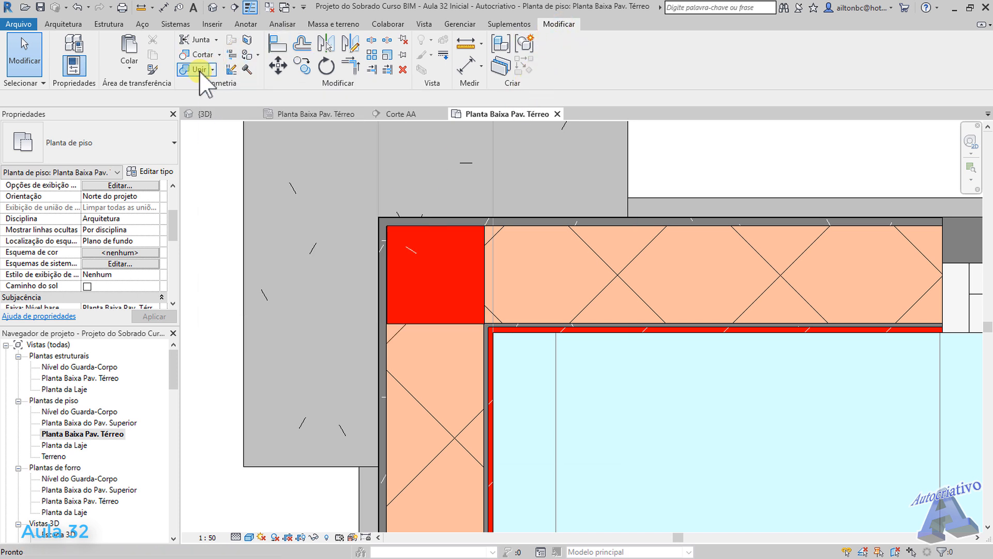
{"action": "left_click", "coordinate": [482, 237]}
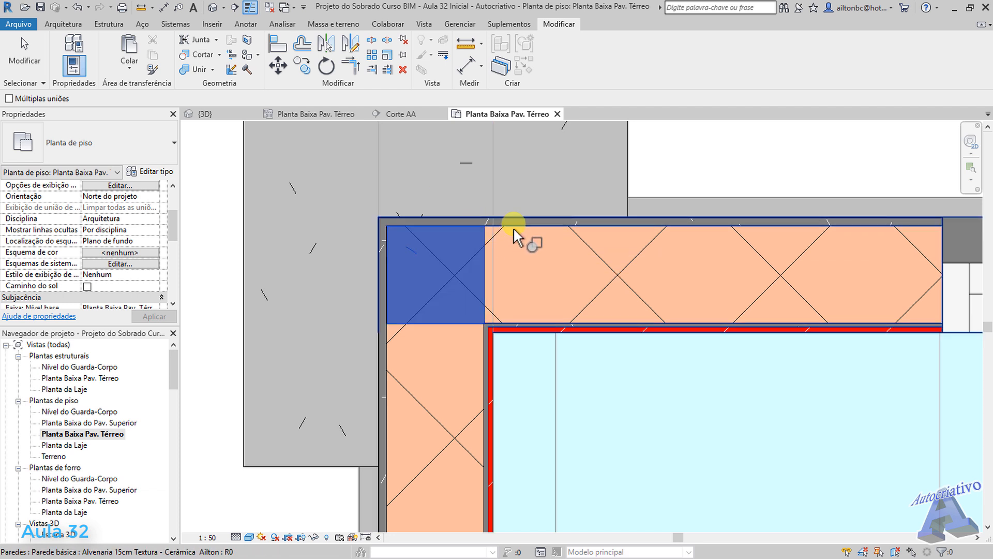
{"action": "left_click", "coordinate": [514, 227]}
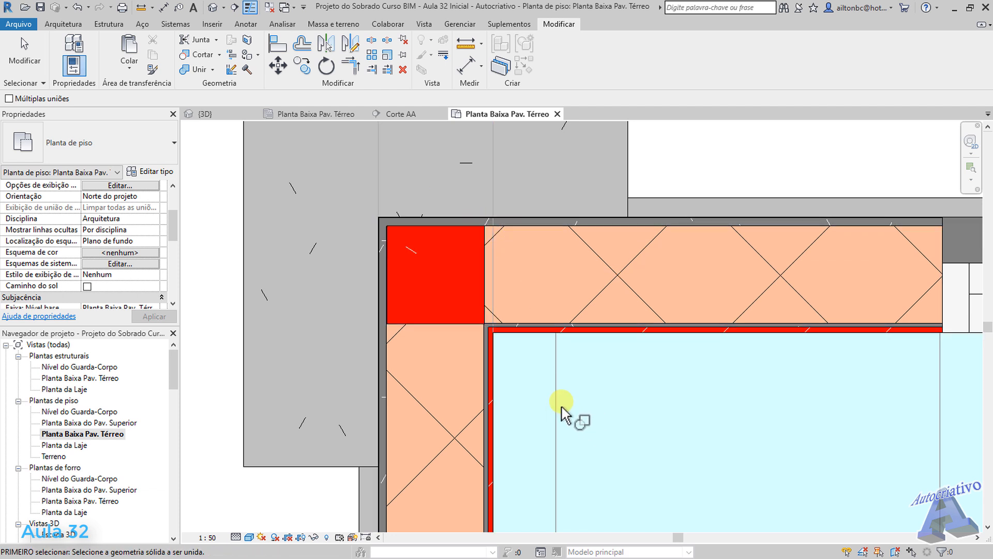
{"action": "key", "text": "Escape"}
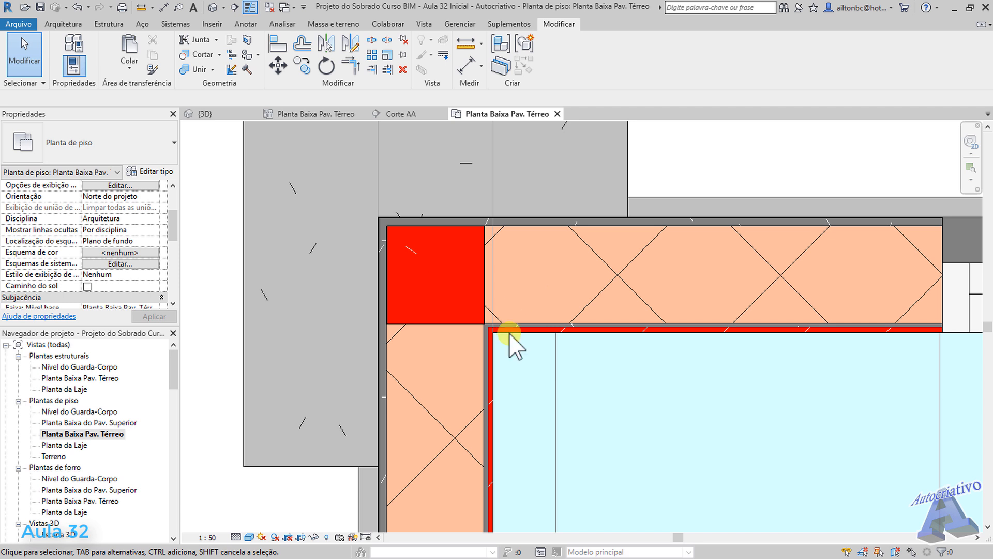
Join the geometry of the vertical masonry wall with the corner concrete column
{"action": "left_click", "coordinate": [195, 77]}
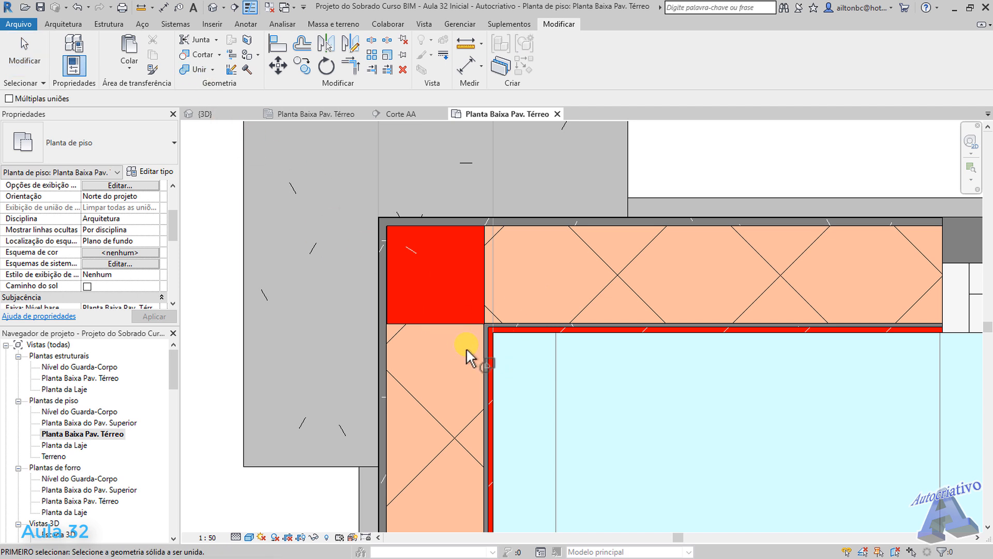
{"action": "left_click", "coordinate": [484, 353]}
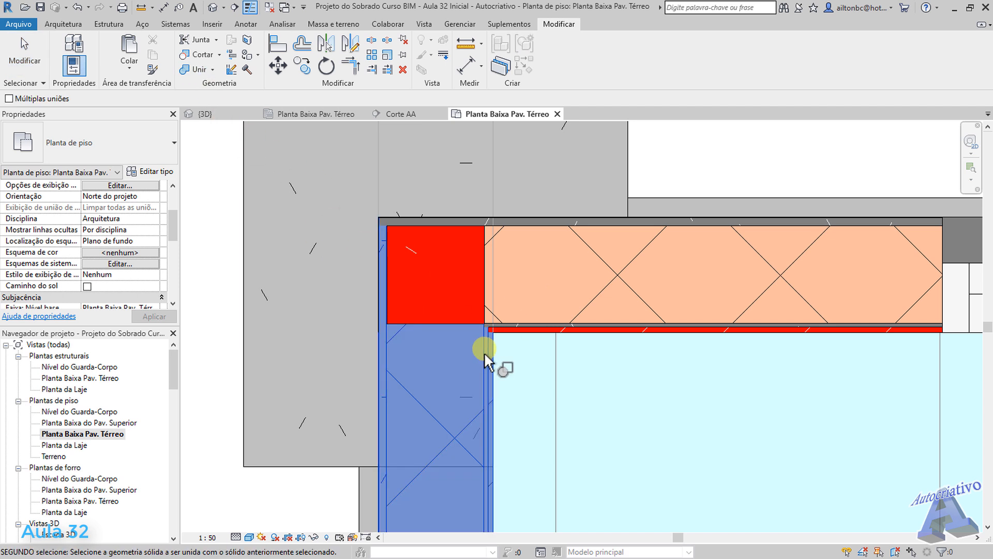
{"action": "left_click", "coordinate": [482, 309]}
{"action": "left_click", "coordinate": [895, 542]}
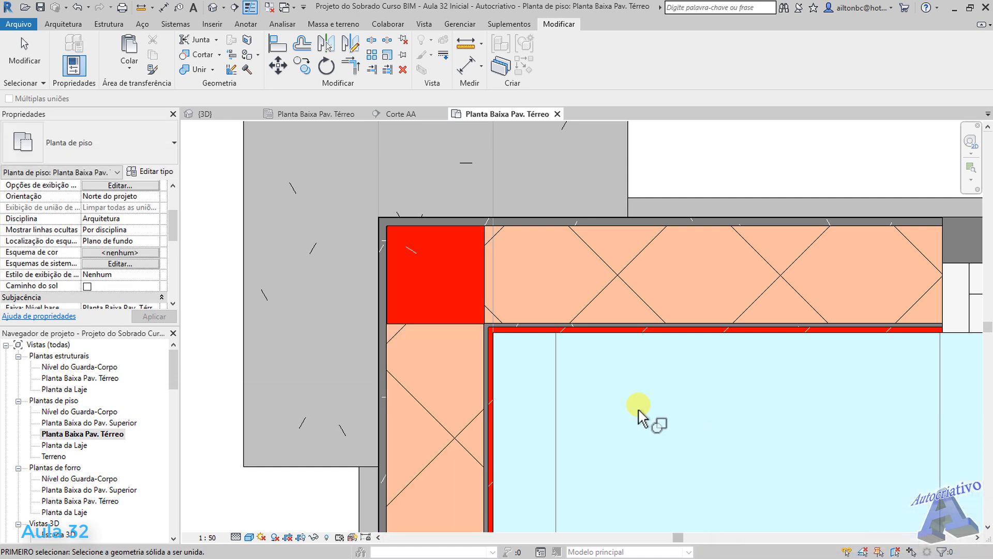
{"action": "key", "text": "Escape"}
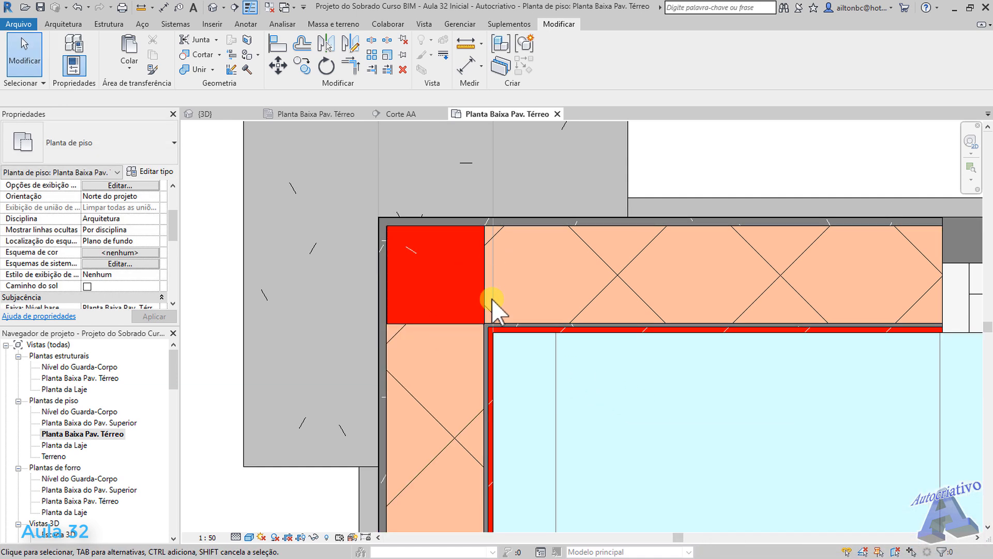
Open the Planta Baixa Pav. Térreo structural plan and examine the corner column where it meets both walls
{"action": "scroll", "coordinate": [518, 362], "scroll_direction": "down", "scroll_amount": 5}
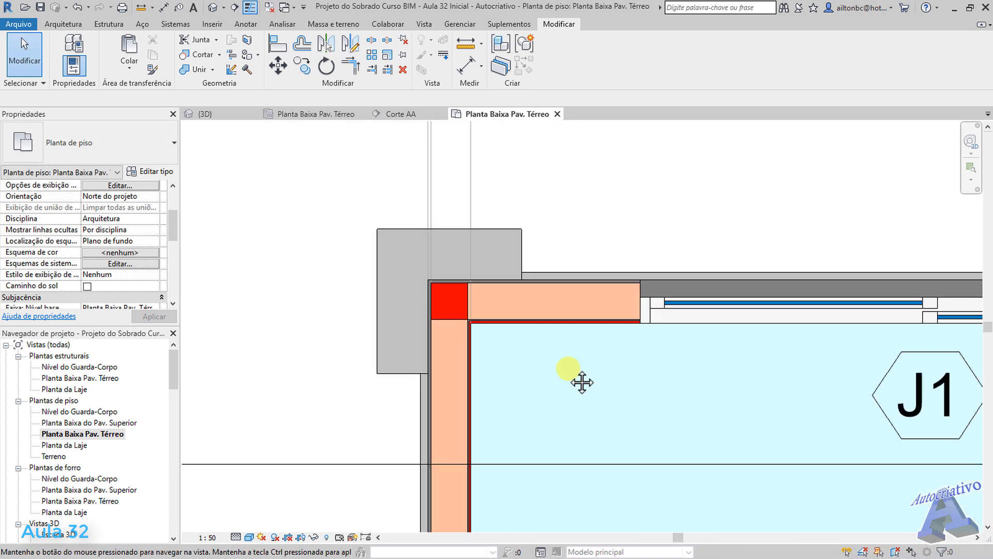
{"action": "double_click", "coordinate": [106, 378]}
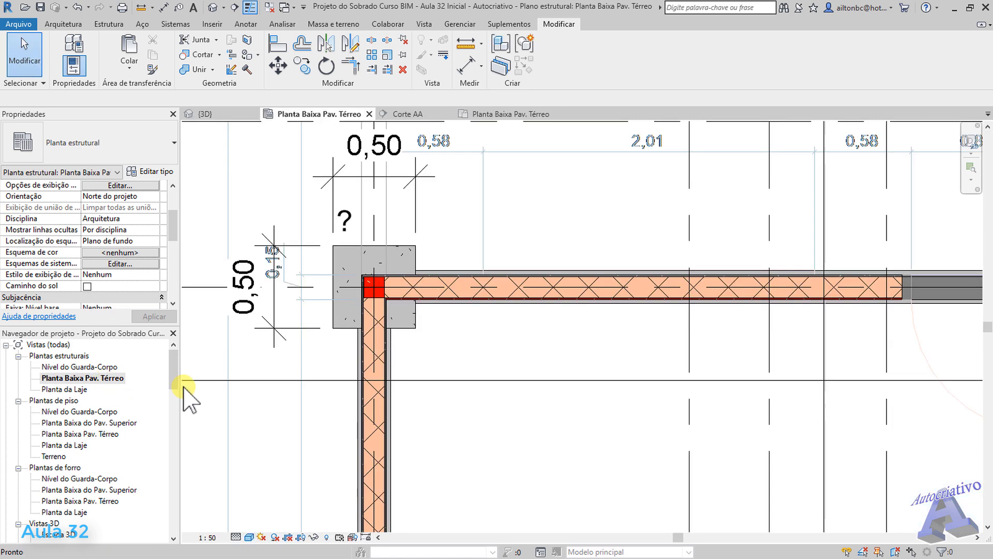
{"action": "scroll", "coordinate": [543, 362], "scroll_direction": "down", "scroll_amount": 3}
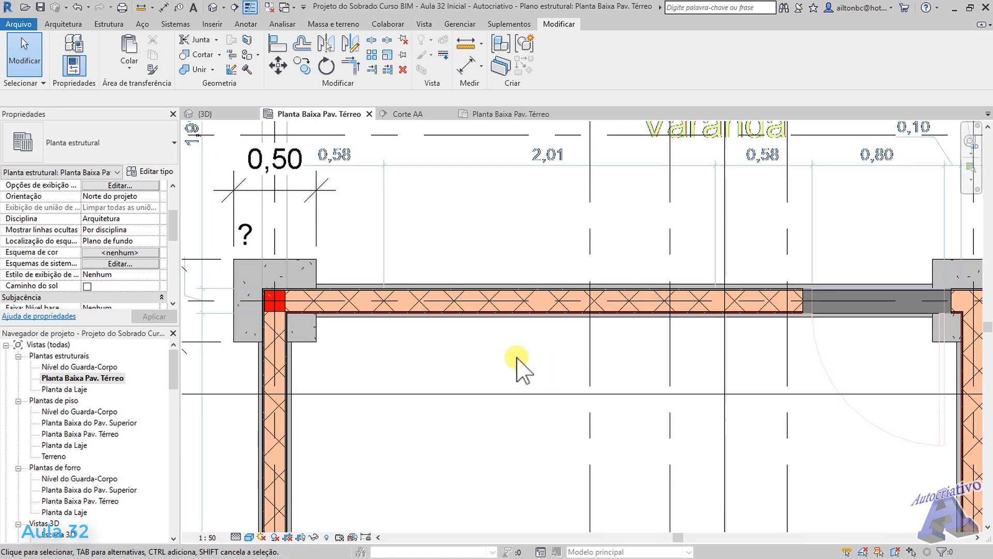
{"action": "middle_click_drag", "start_coordinate": [445, 357], "coordinate": [628, 369]}
{"action": "scroll", "coordinate": [507, 329], "scroll_direction": "up", "scroll_amount": 4}
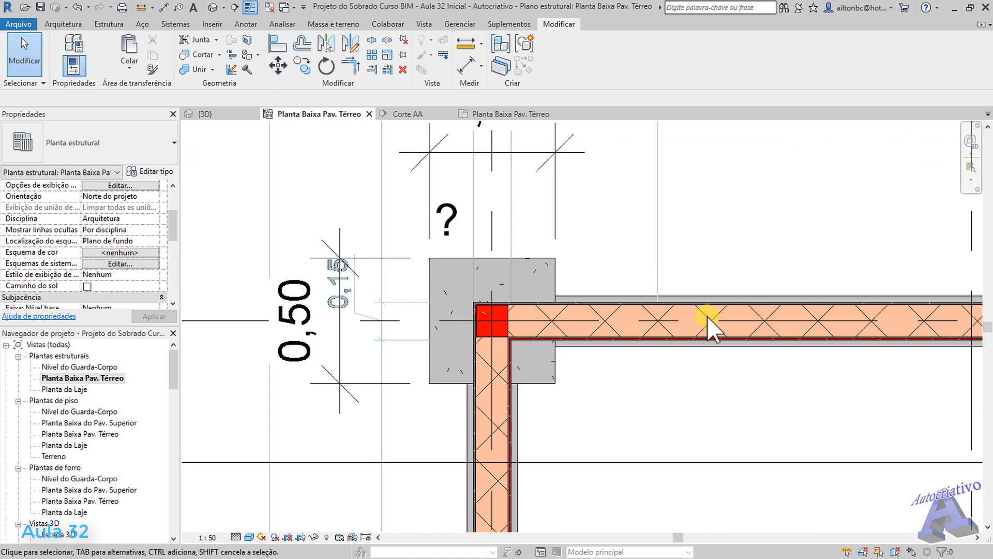
{"action": "scroll", "coordinate": [677, 401], "scroll_direction": "down", "scroll_amount": 3}
{"action": "scroll", "coordinate": [678, 409], "scroll_direction": "down", "scroll_amount": 2}
{"action": "middle_click_drag", "start_coordinate": [710, 406], "coordinate": [524, 356]}
{"action": "scroll", "coordinate": [381, 318], "scroll_direction": "up", "scroll_amount": 4}
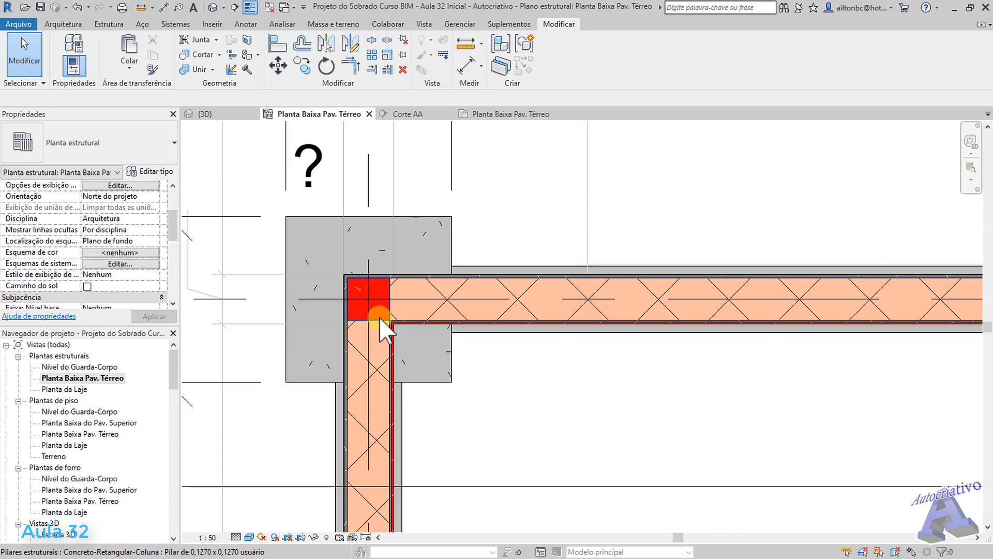
Copy the 0,1270 x 0,1270 concrete column from the Área de Serviço corner to the wall T-junction beside the door, using its upper-left corner as base point
{"action": "scroll", "coordinate": [383, 321], "scroll_direction": "up", "scroll_amount": 1}
{"action": "scroll", "coordinate": [383, 326], "scroll_direction": "down", "scroll_amount": 4}
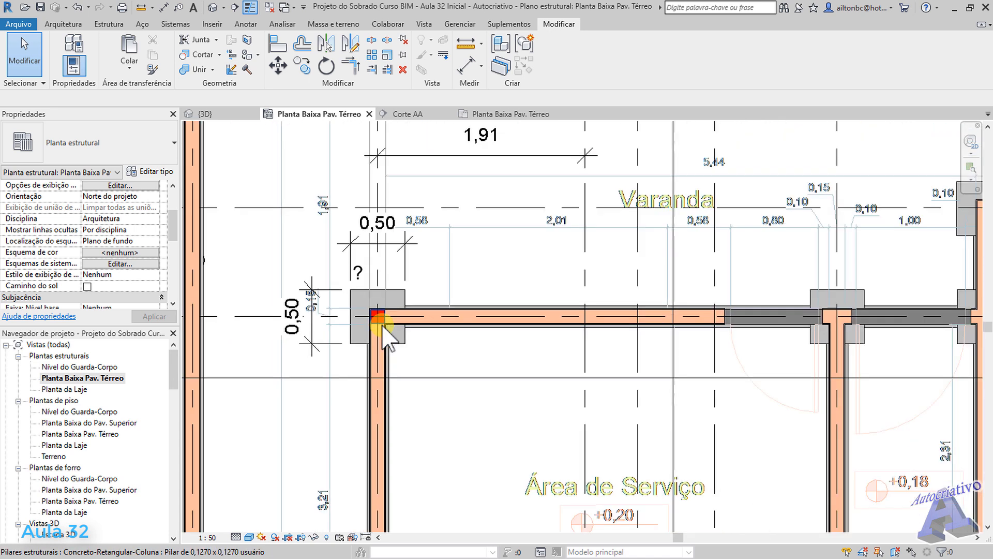
{"action": "scroll", "coordinate": [383, 321], "scroll_direction": "up", "scroll_amount": 5}
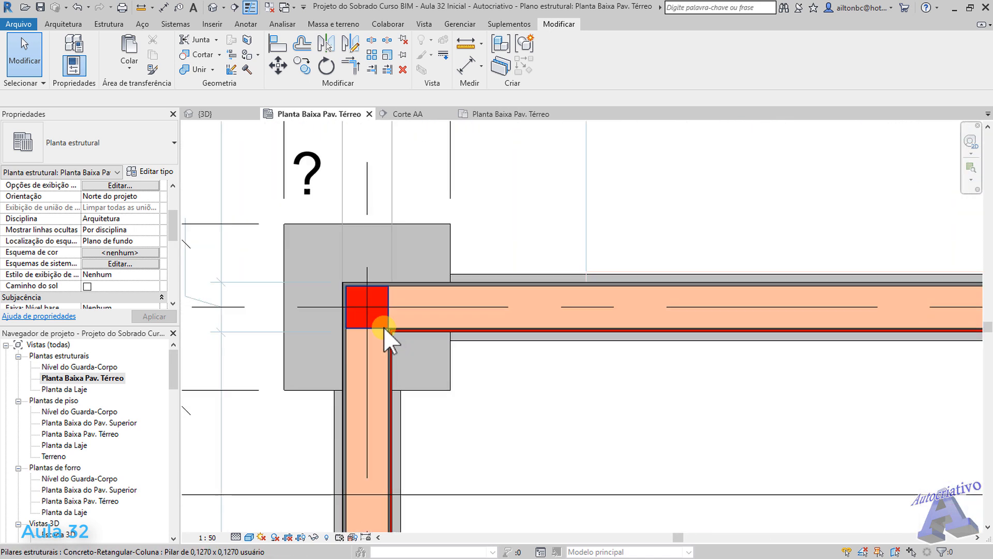
{"action": "left_click", "coordinate": [383, 327]}
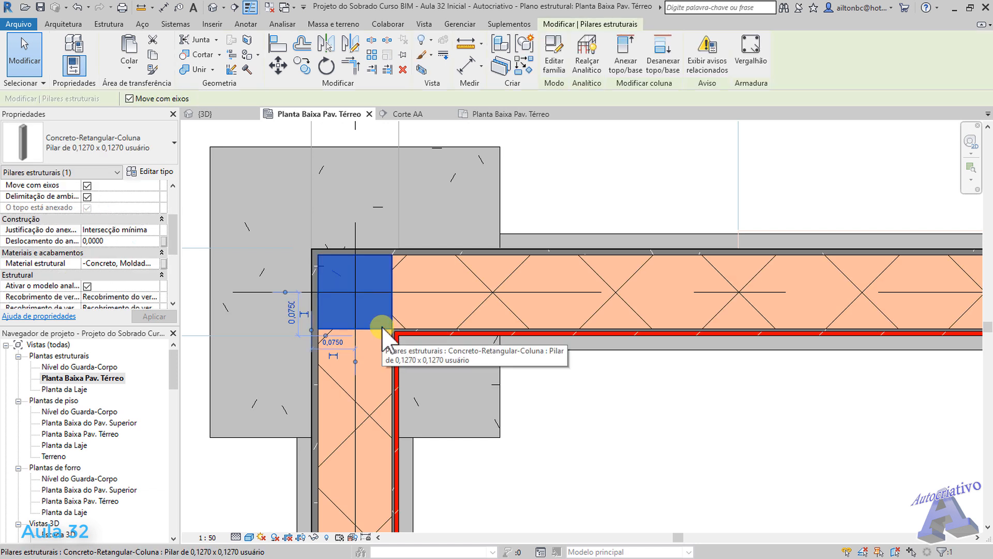
{"action": "left_click", "coordinate": [303, 67]}
{"action": "scroll", "coordinate": [355, 297], "scroll_direction": "up", "scroll_amount": 2}
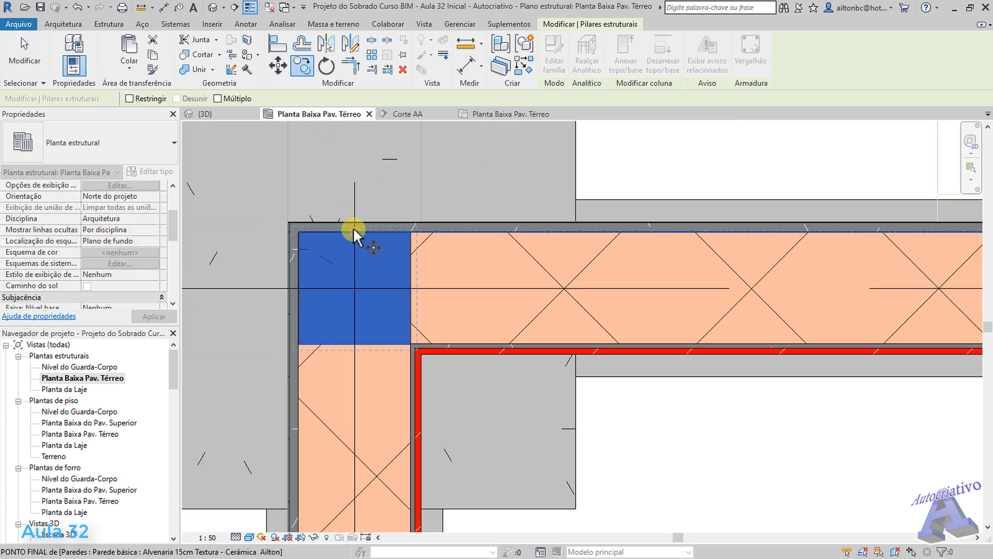
{"action": "scroll", "coordinate": [344, 246], "scroll_direction": "up", "scroll_amount": 2}
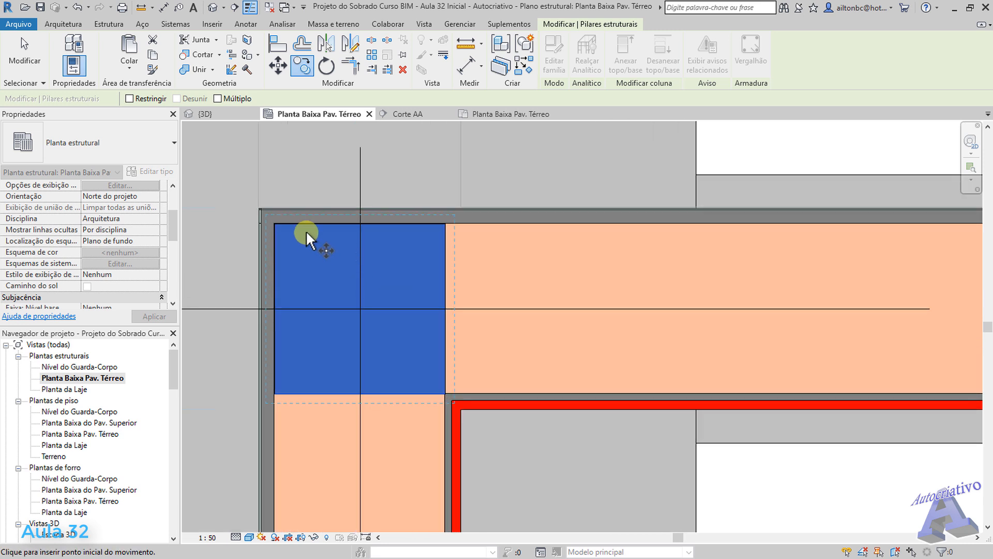
{"action": "scroll", "coordinate": [268, 223], "scroll_direction": "up", "scroll_amount": 3}
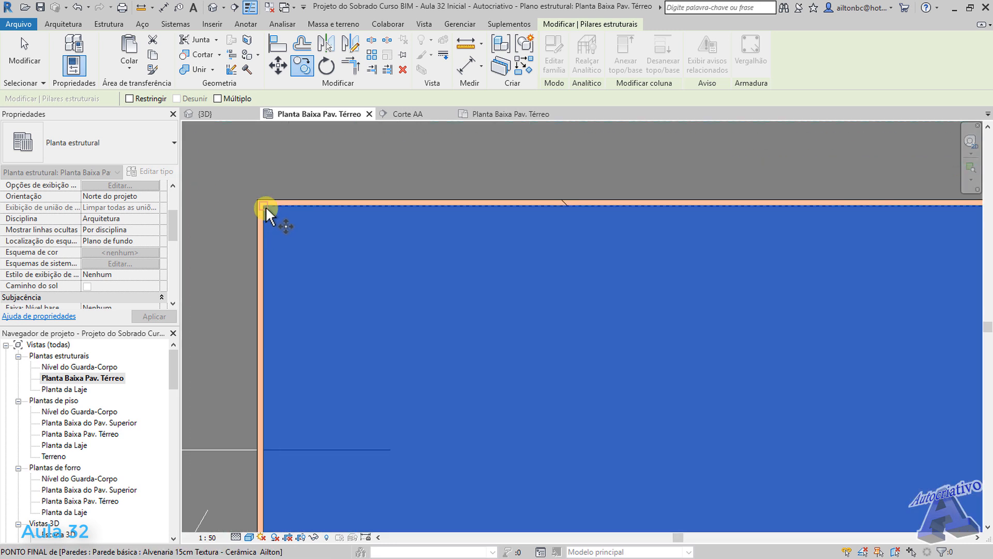
{"action": "left_click", "coordinate": [265, 204]}
{"action": "scroll", "coordinate": [425, 280], "scroll_direction": "down", "scroll_amount": 8}
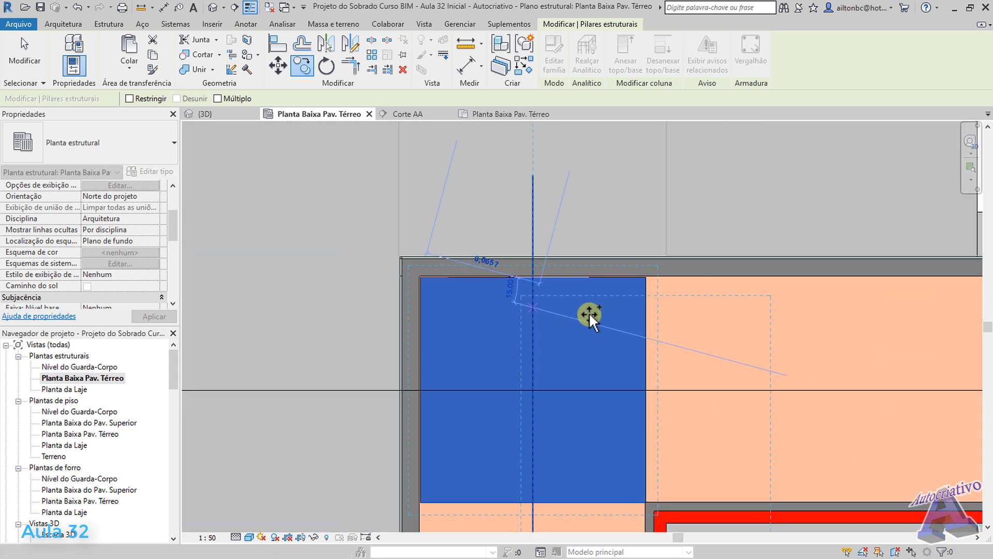
{"action": "scroll", "coordinate": [637, 316], "scroll_direction": "down", "scroll_amount": 5}
{"action": "middle_click_drag", "start_coordinate": [671, 336], "coordinate": [303, 306]}
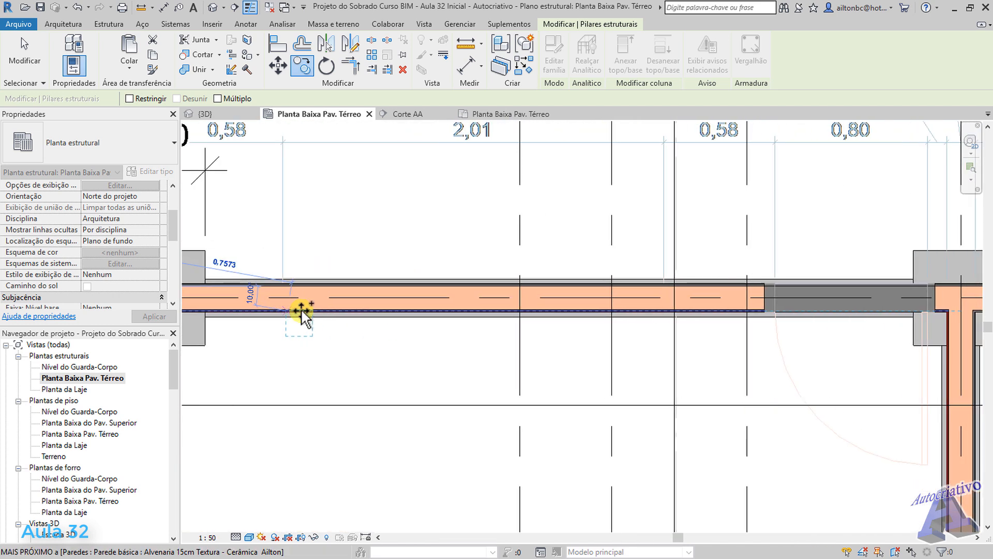
{"action": "middle_click_drag", "start_coordinate": [808, 383], "coordinate": [530, 370]}
{"action": "scroll", "coordinate": [616, 279], "scroll_direction": "up", "scroll_amount": 8}
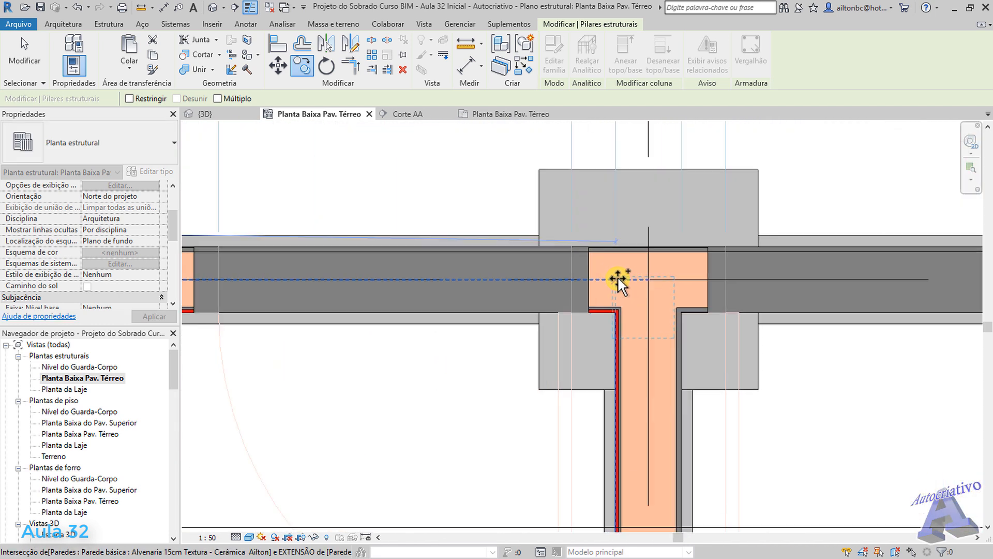
{"action": "scroll", "coordinate": [629, 262], "scroll_direction": "up", "scroll_amount": 5}
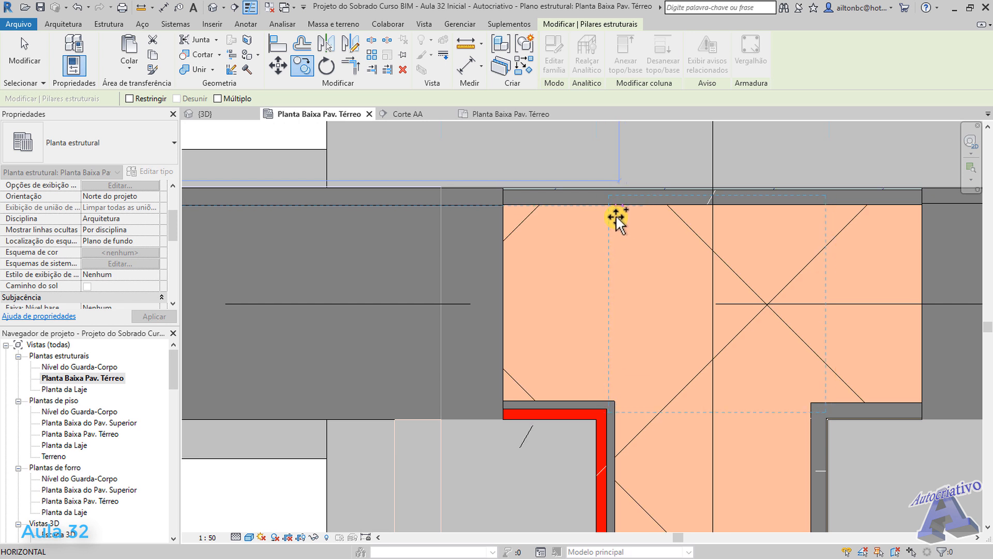
{"action": "left_click", "coordinate": [613, 216]}
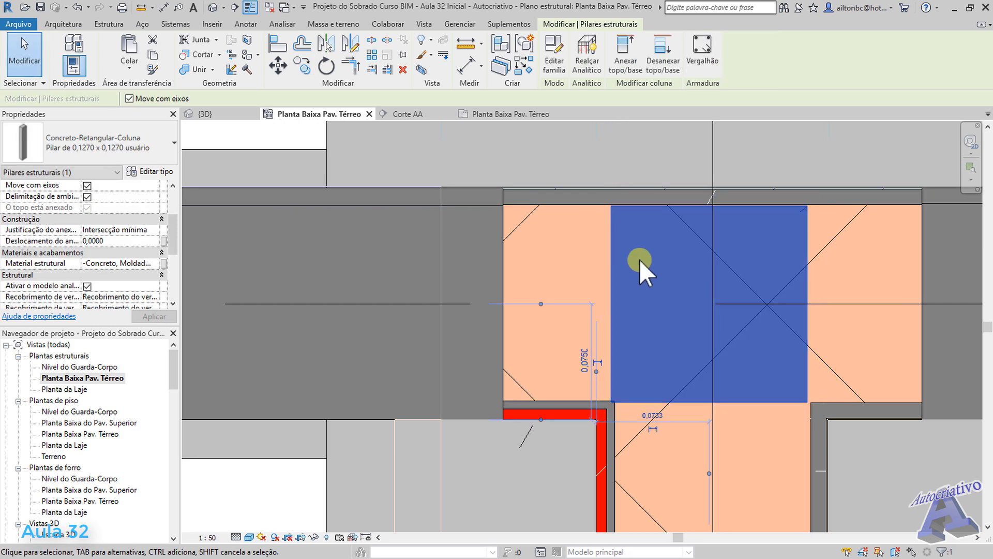
{"action": "scroll", "coordinate": [709, 209], "scroll_direction": "up", "scroll_amount": 4}
{"action": "key", "text": "Escape"}
Align the copied column's centre with grid axis 6 horizontally and grid axis F vertically
{"action": "middle_click_drag", "start_coordinate": [646, 203], "coordinate": [625, 311]}
{"action": "left_click", "coordinate": [278, 46]}
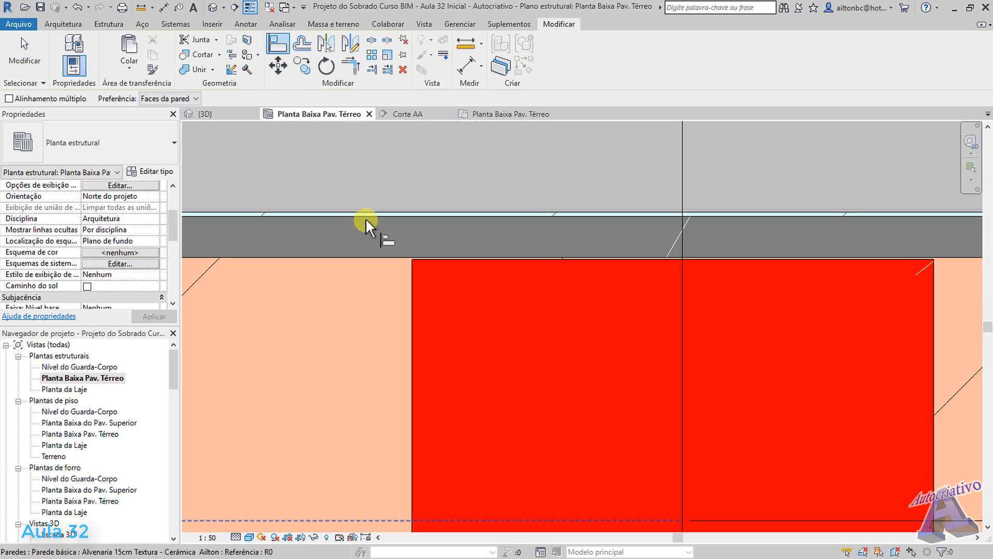
{"action": "scroll", "coordinate": [465, 285], "scroll_direction": "down", "scroll_amount": 4}
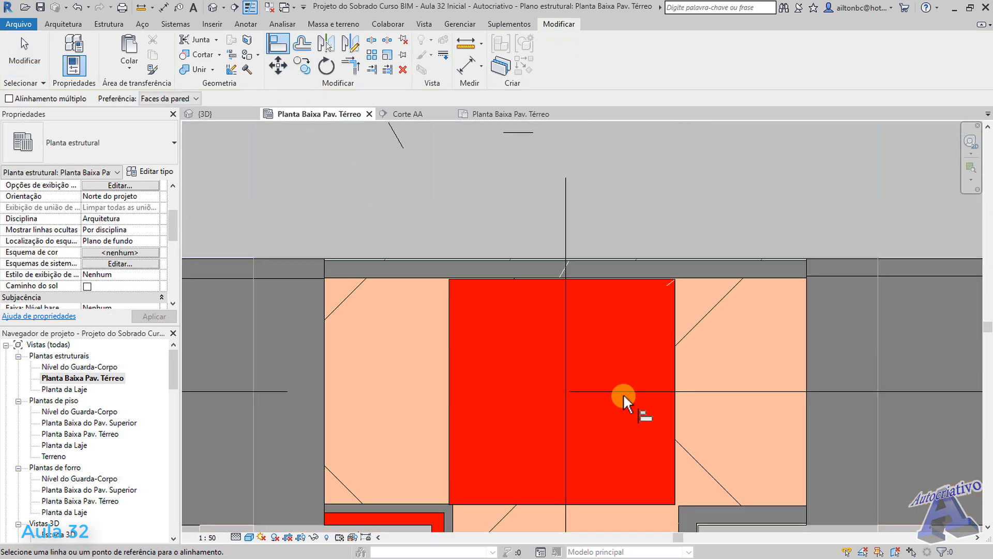
{"action": "left_click", "coordinate": [625, 389]}
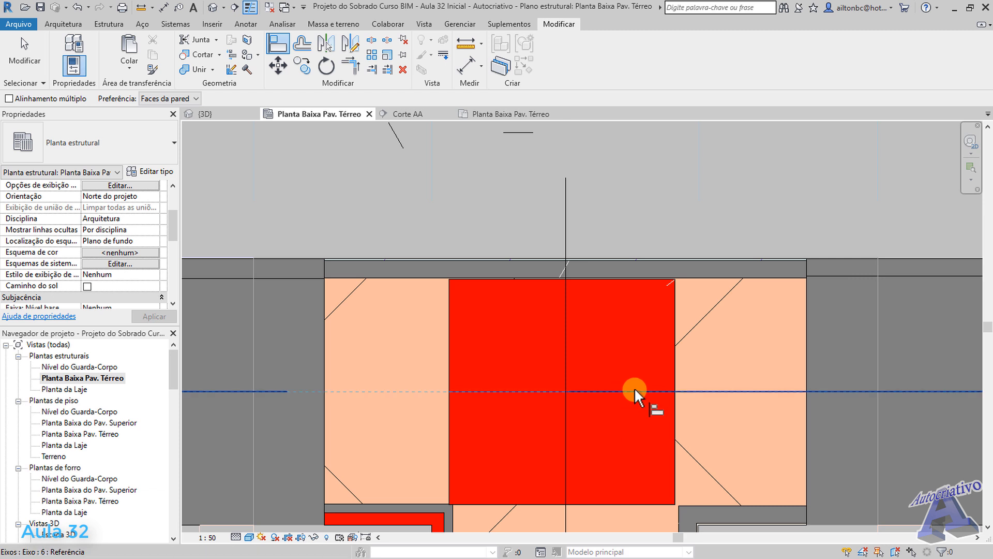
{"action": "left_click", "coordinate": [526, 389]}
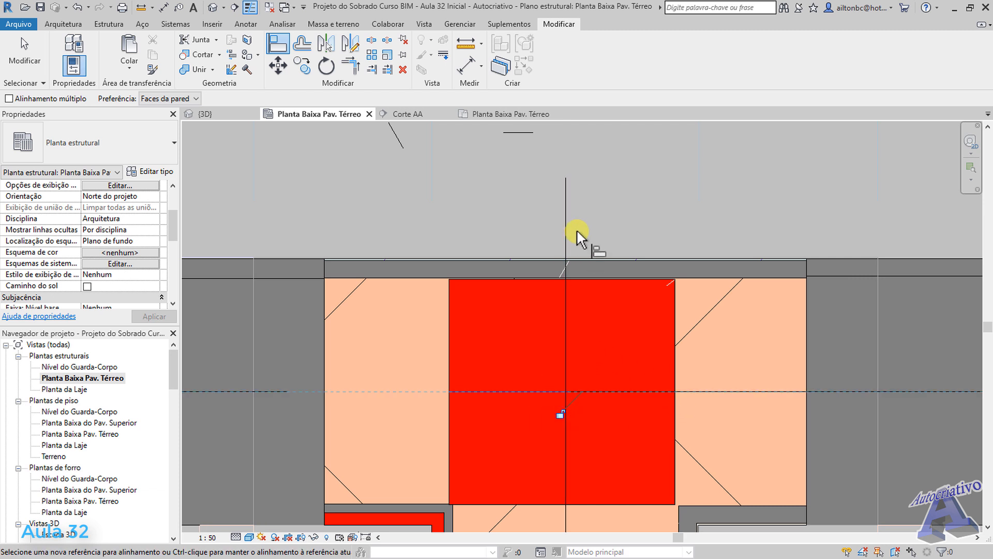
{"action": "left_click", "coordinate": [565, 205]}
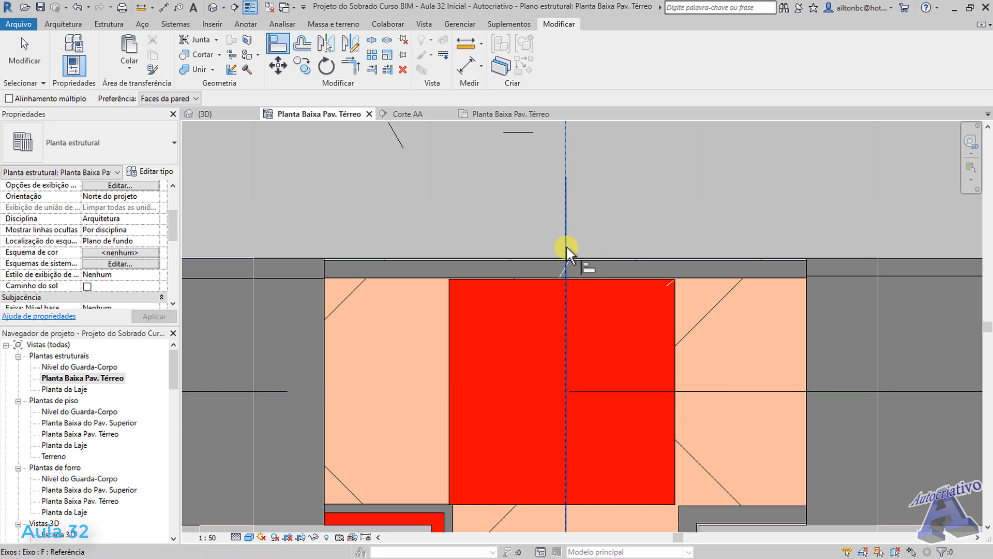
{"action": "left_click", "coordinate": [563, 372]}
{"action": "key", "text": "Escape"}
{"action": "key", "text": "Escape"}
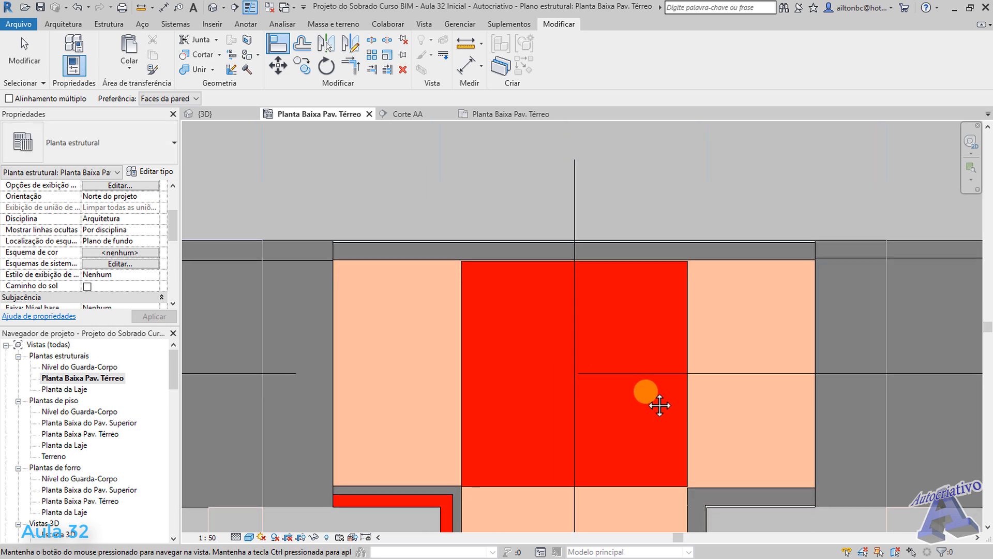
{"action": "scroll", "coordinate": [465, 254], "scroll_direction": "up", "scroll_amount": 5}
{"action": "scroll", "coordinate": [494, 240], "scroll_direction": "up", "scroll_amount": 3}
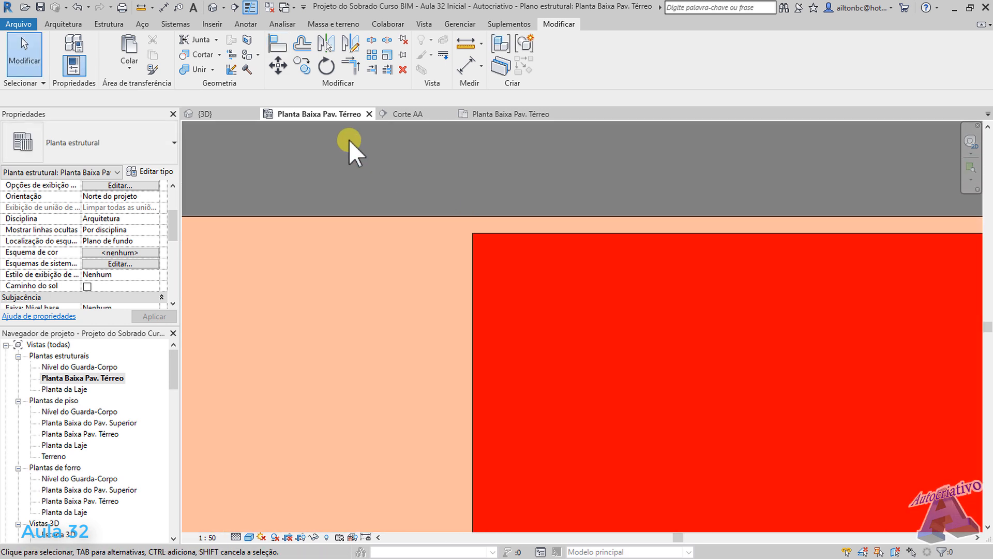
{"action": "left_click", "coordinate": [290, 77]}
{"action": "left_click", "coordinate": [472, 230]}
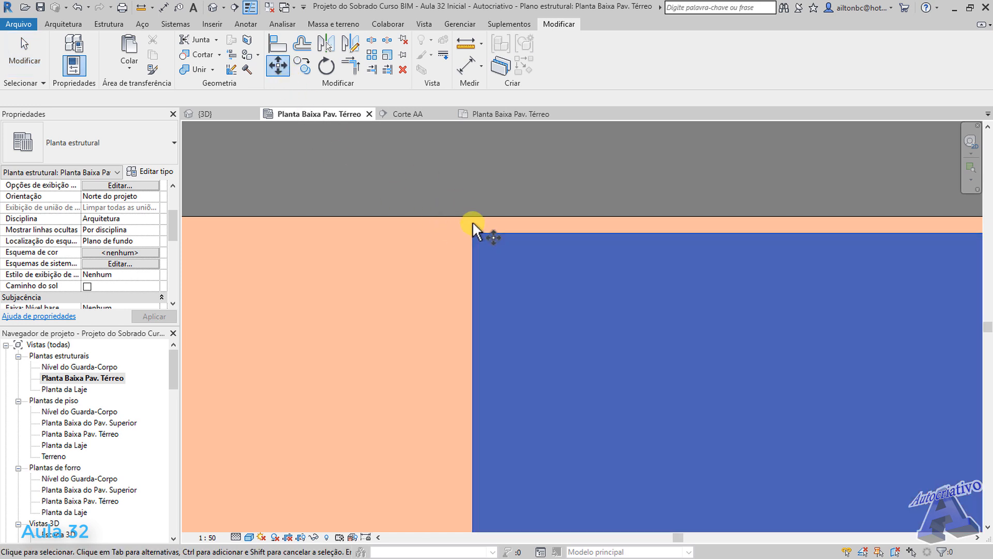
{"action": "key", "text": "Escape"}
{"action": "key", "text": "Escape"}
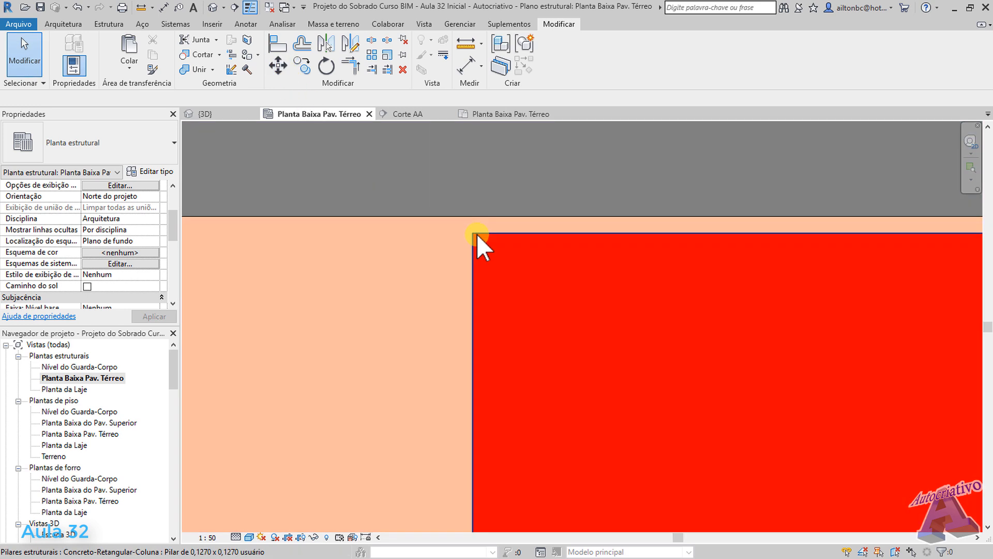
{"action": "left_click", "coordinate": [279, 46]}
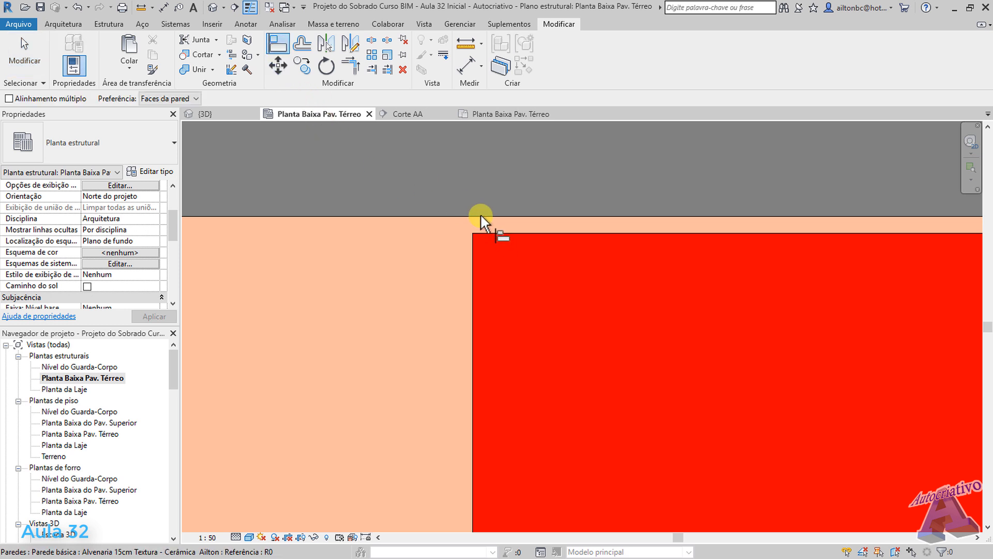
{"action": "scroll", "coordinate": [520, 305], "scroll_direction": "down", "scroll_amount": 5}
{"action": "middle_click_drag", "start_coordinate": [575, 364], "coordinate": [529, 284]}
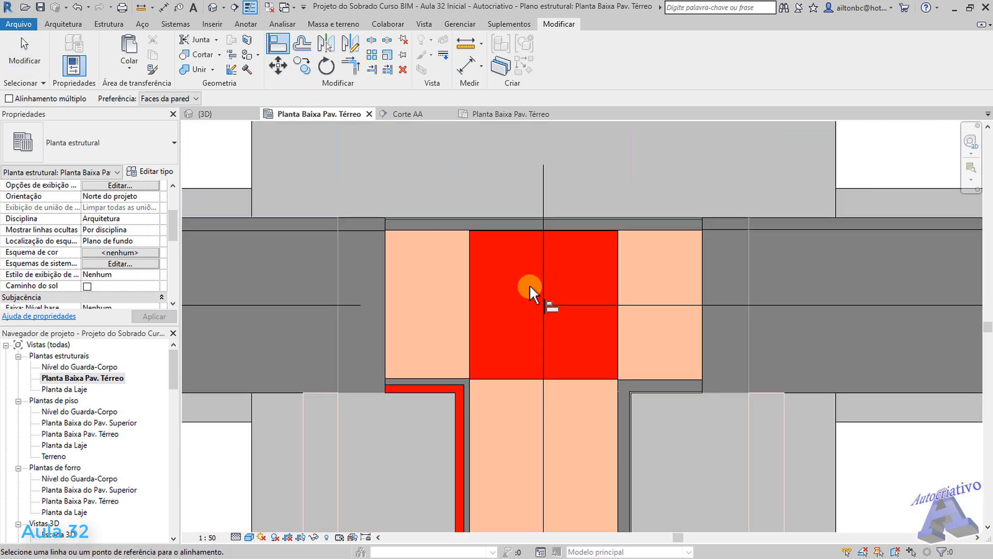
{"action": "scroll", "coordinate": [459, 392], "scroll_direction": "up", "scroll_amount": 5}
{"action": "scroll", "coordinate": [481, 359], "scroll_direction": "up", "scroll_amount": 8}
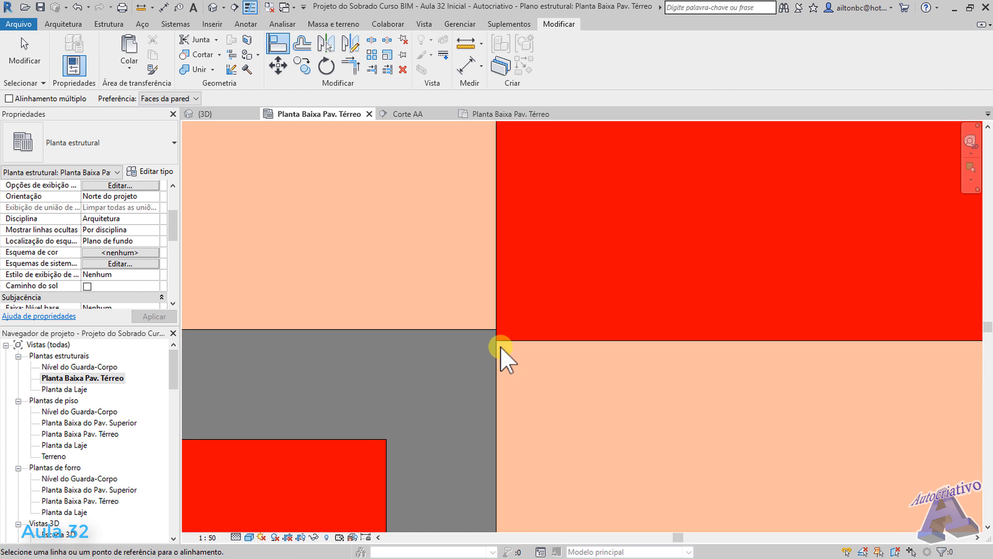
{"action": "key", "text": "Escape"}
{"action": "left_click", "coordinate": [279, 66]}
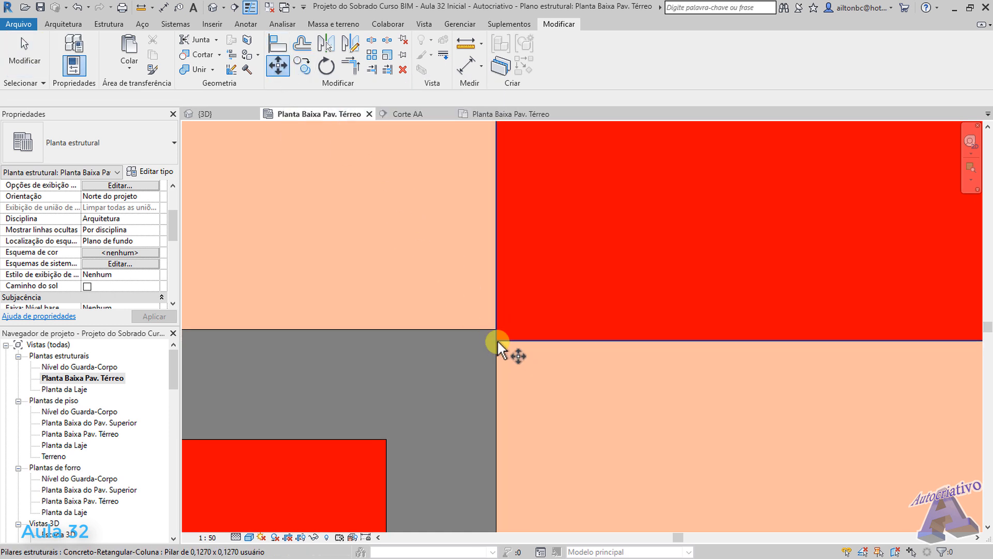
{"action": "scroll", "coordinate": [501, 339], "scroll_direction": "up", "scroll_amount": 1}
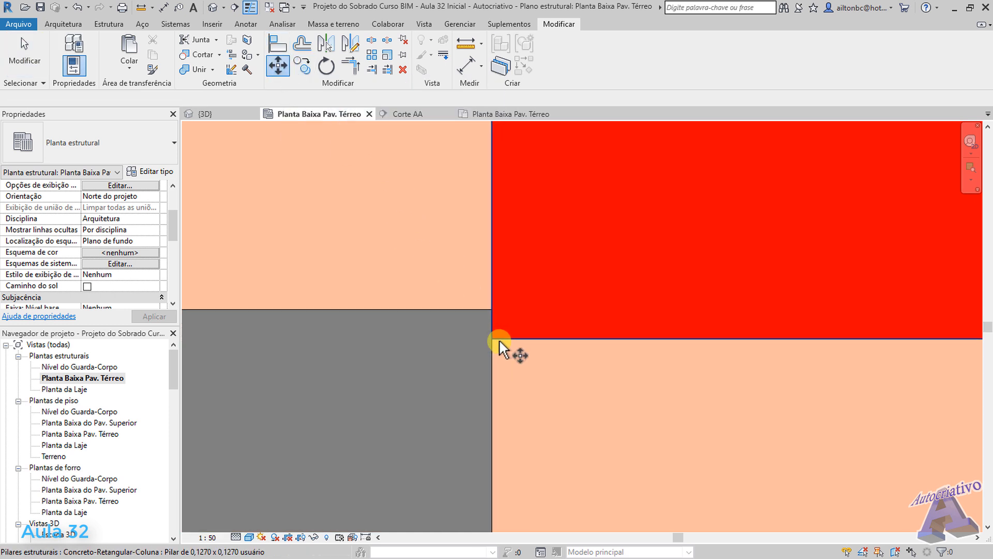
{"action": "key", "text": "Escape"}
Try to move the T-junction column by its lower-left corner onto the inner corner of the wall's masonry core
{"action": "left_click", "coordinate": [516, 340]}
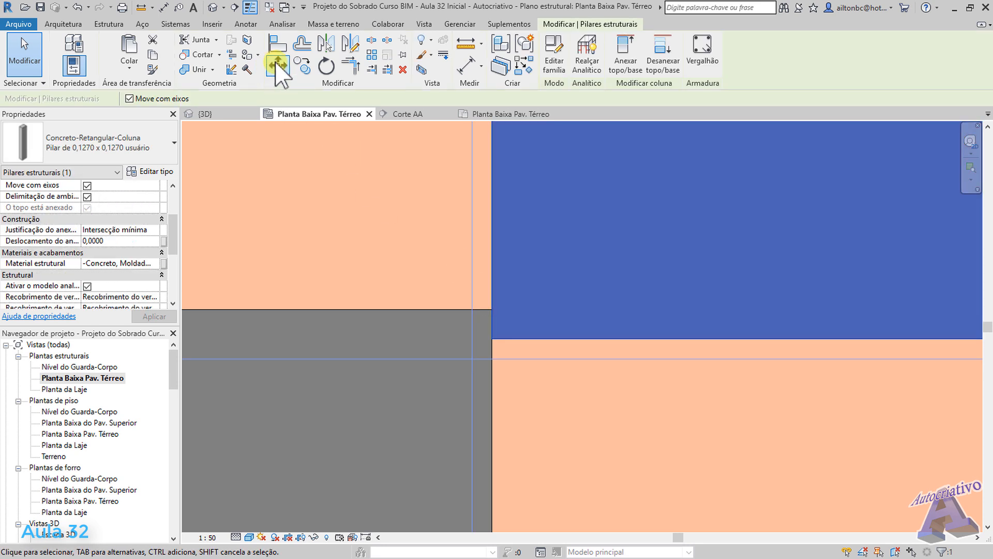
{"action": "left_click", "coordinate": [279, 66]}
{"action": "left_click", "coordinate": [491, 339]}
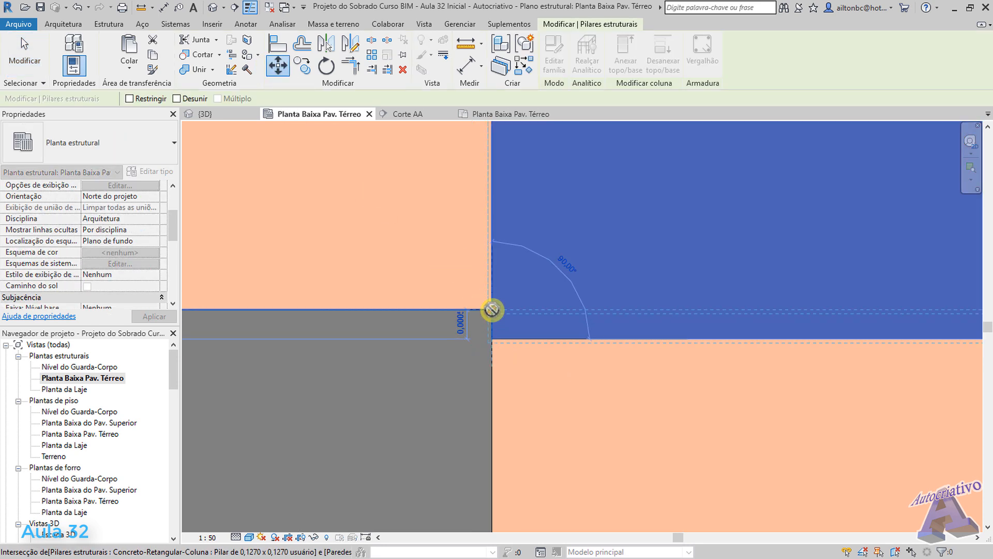
{"action": "left_click", "coordinate": [491, 309]}
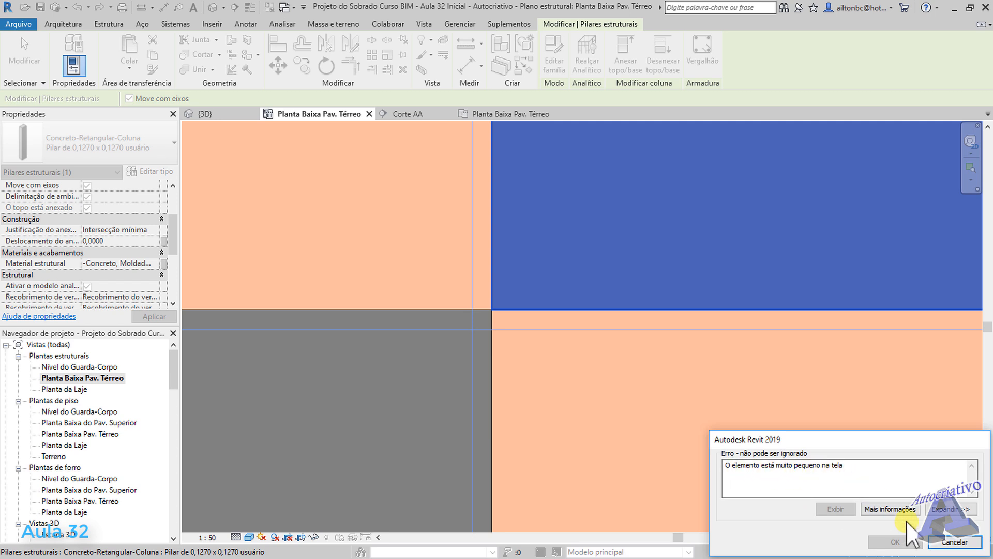
{"action": "left_click", "coordinate": [953, 542]}
Retry the column move from its lower-left corner up to the adjacent wall-layer intersection, cancelling it at the error
{"action": "scroll", "coordinate": [660, 418], "scroll_direction": "down", "scroll_amount": 4}
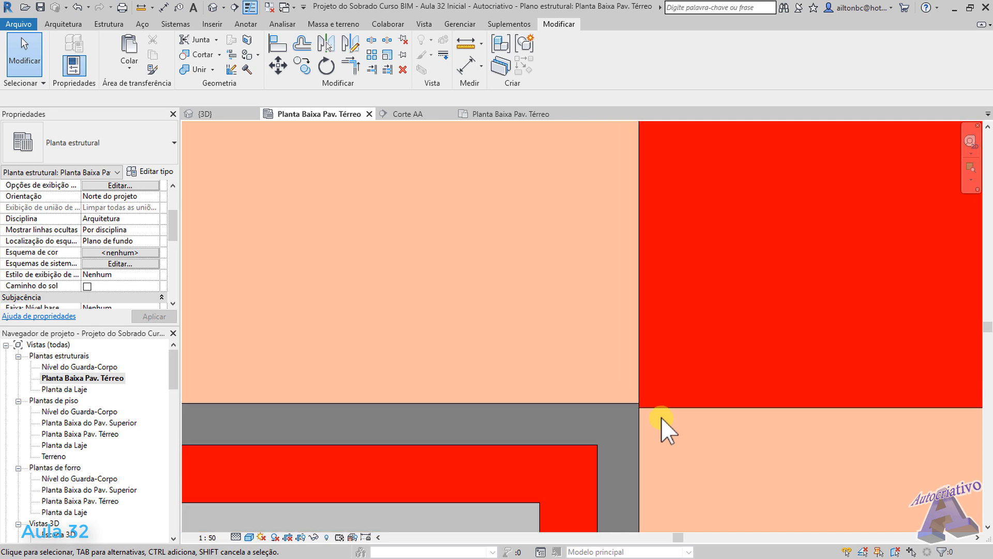
{"action": "middle_click_drag", "start_coordinate": [661, 418], "coordinate": [574, 391]}
{"action": "left_click", "coordinate": [575, 384]}
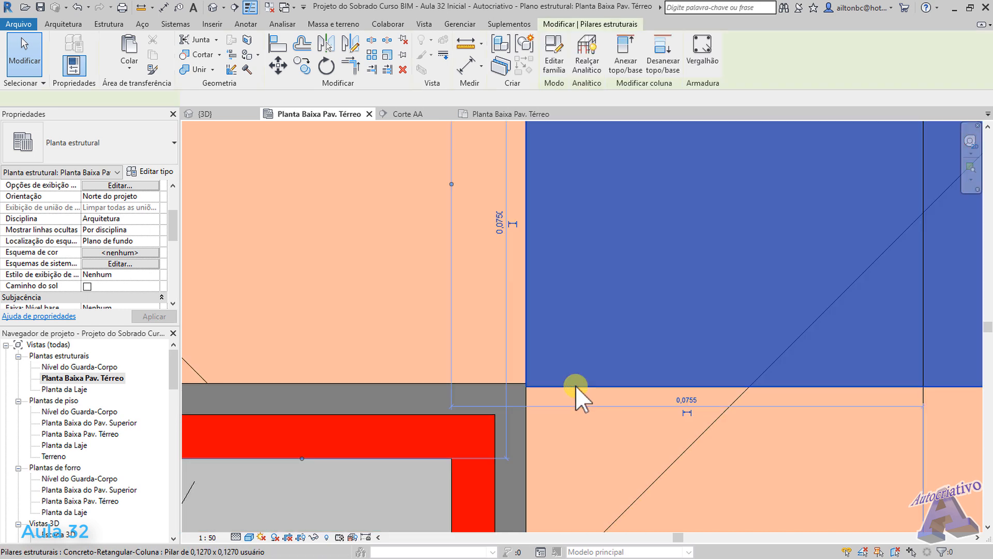
{"action": "left_click", "coordinate": [281, 75]}
{"action": "left_click", "coordinate": [526, 386]}
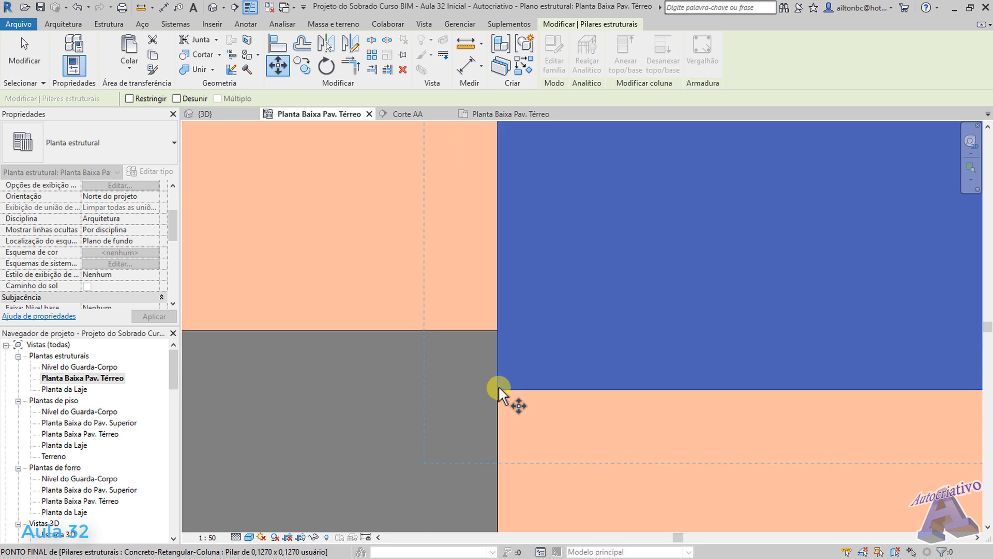
{"action": "left_click", "coordinate": [498, 387]}
{"action": "left_click", "coordinate": [497, 331]}
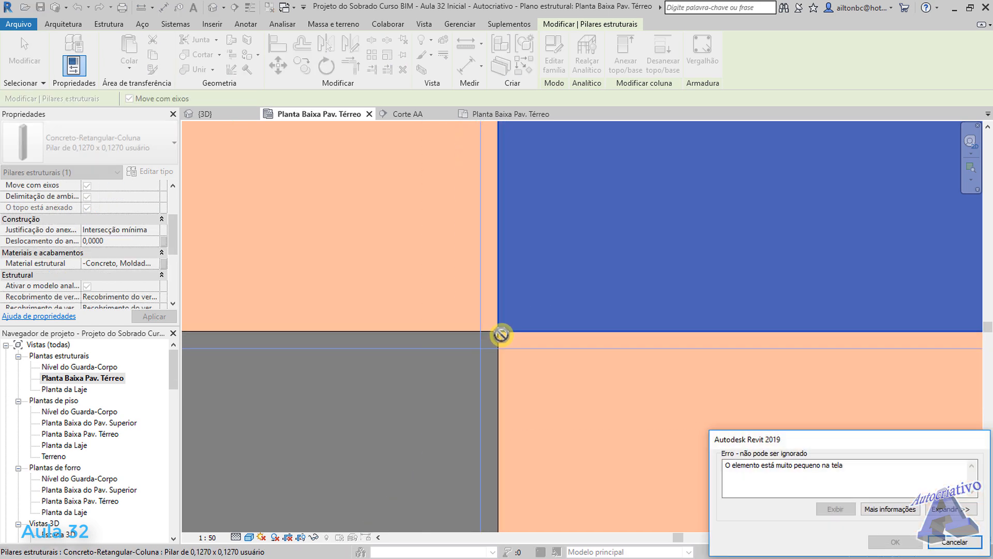
{"action": "scroll", "coordinate": [534, 366], "scroll_direction": "up", "scroll_amount": 5}
{"action": "scroll", "coordinate": [574, 396], "scroll_direction": "down", "scroll_amount": 5}
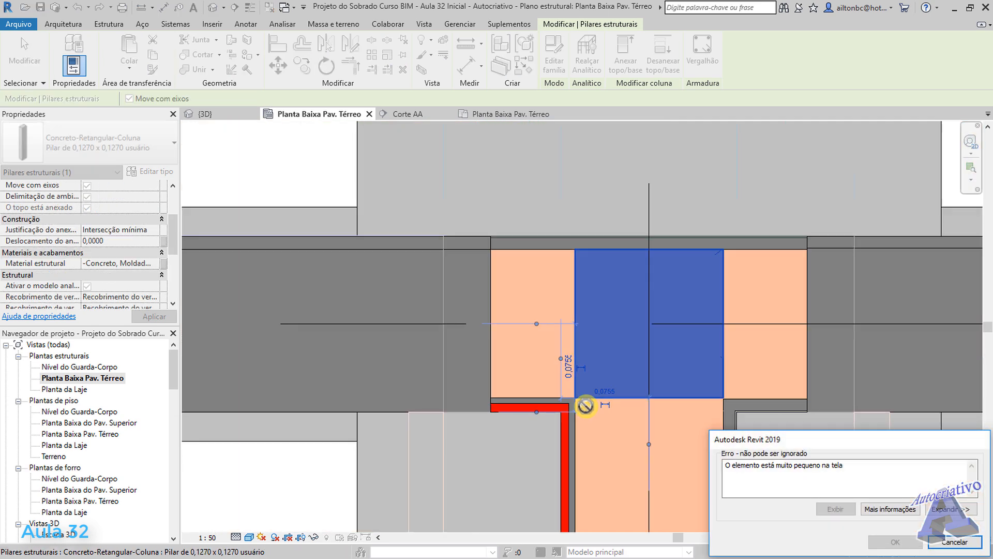
{"action": "left_click", "coordinate": [962, 541]}
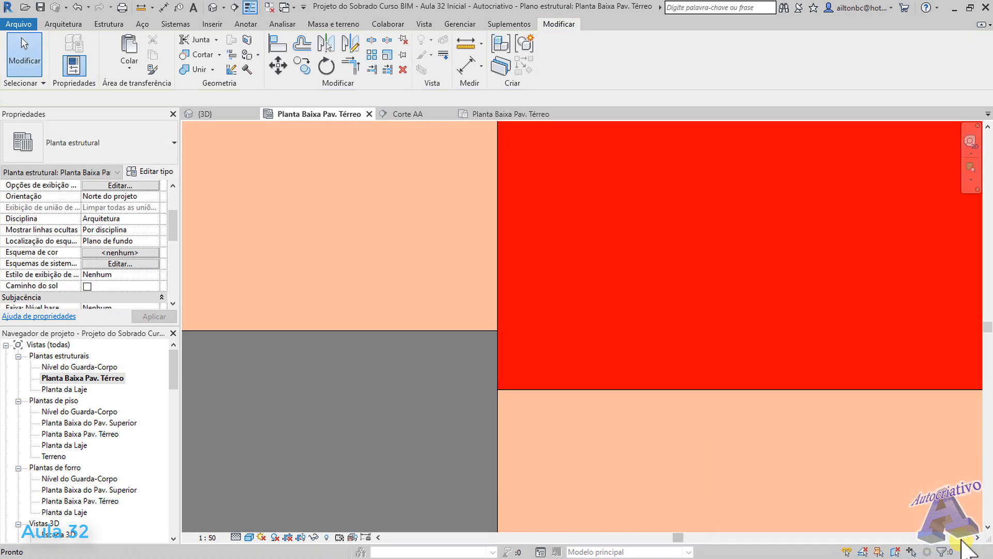
{"action": "scroll", "coordinate": [620, 431], "scroll_direction": "down", "scroll_amount": 3}
{"action": "scroll", "coordinate": [645, 414], "scroll_direction": "down", "scroll_amount": 5}
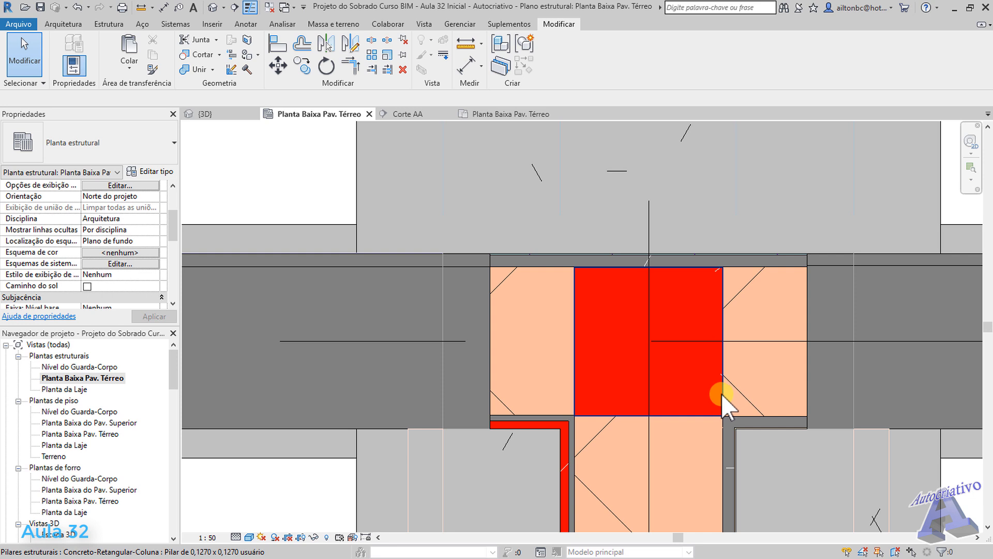
Delete the copied 0,1270 x 0,1270 concrete column at the wall T-junction
{"action": "left_click", "coordinate": [721, 393]}
{"action": "key", "text": "Delete"}
{"action": "scroll", "coordinate": [721, 393], "scroll_direction": "down", "scroll_amount": 1}
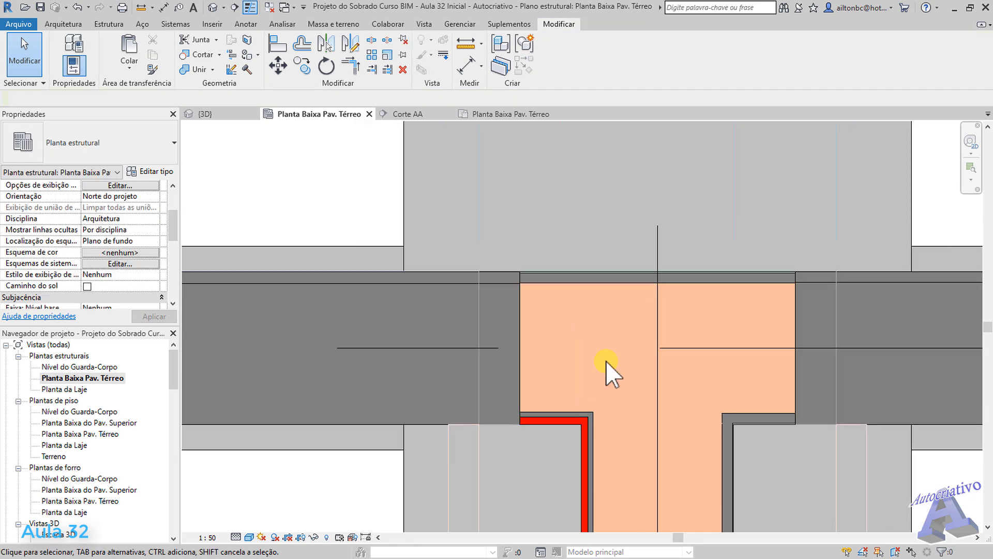
Copy the concrete column from the Área de Serviço corner to the T-junction beside the door, using its centre as base point and axis F for placement
{"action": "scroll", "coordinate": [469, 351], "scroll_direction": "down", "scroll_amount": 11}
{"action": "scroll", "coordinate": [227, 390], "scroll_direction": "up", "scroll_amount": 1}
{"action": "middle_click_drag", "start_coordinate": [225, 390], "coordinate": [600, 389]}
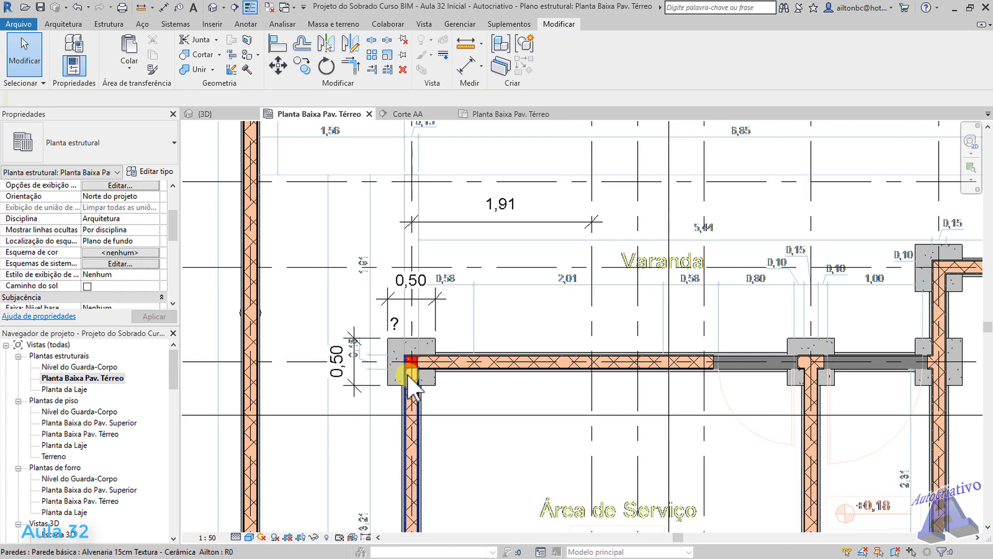
{"action": "scroll", "coordinate": [408, 376], "scroll_direction": "up", "scroll_amount": 6}
{"action": "left_click", "coordinate": [414, 365]}
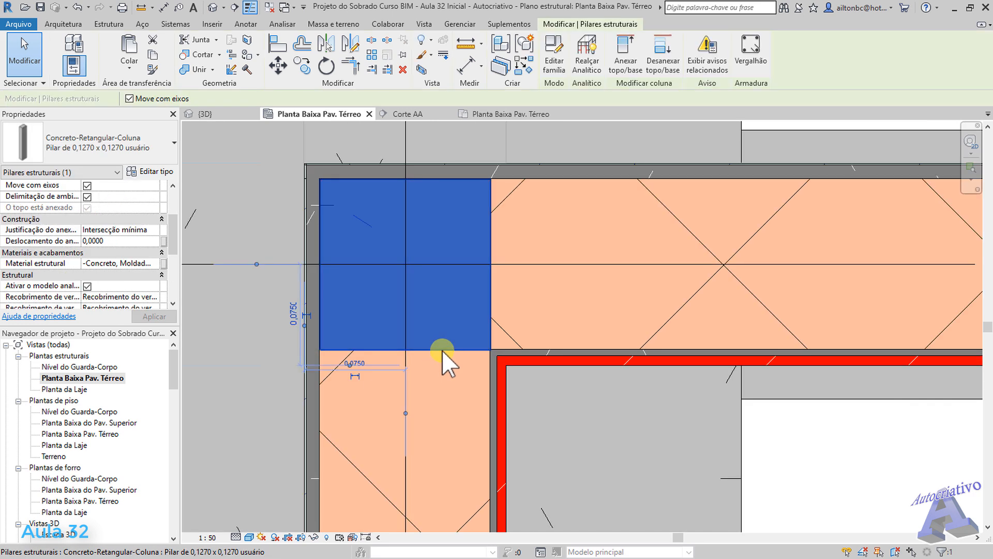
{"action": "left_click", "coordinate": [309, 67]}
{"action": "scroll", "coordinate": [401, 256], "scroll_direction": "up", "scroll_amount": 1}
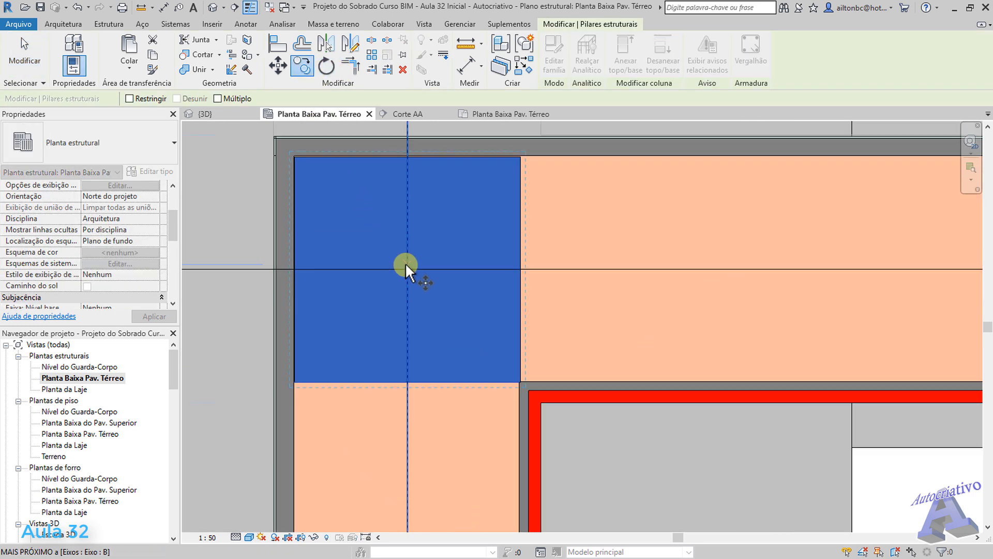
{"action": "left_click", "coordinate": [408, 269]}
{"action": "scroll", "coordinate": [514, 290], "scroll_direction": "down", "scroll_amount": 6}
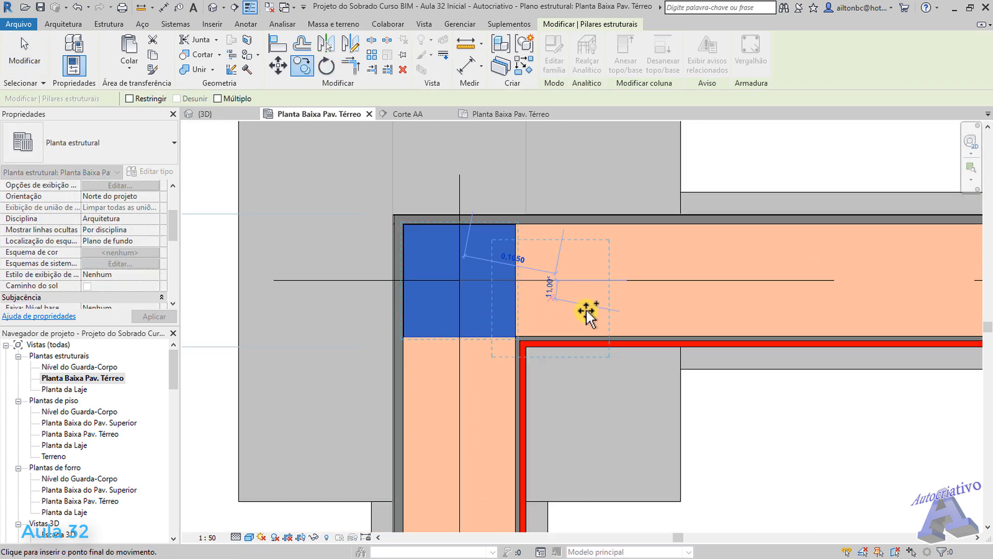
{"action": "middle_click_drag", "start_coordinate": [797, 306], "coordinate": [245, 317]}
{"action": "scroll", "coordinate": [649, 371], "scroll_direction": "down", "scroll_amount": 8}
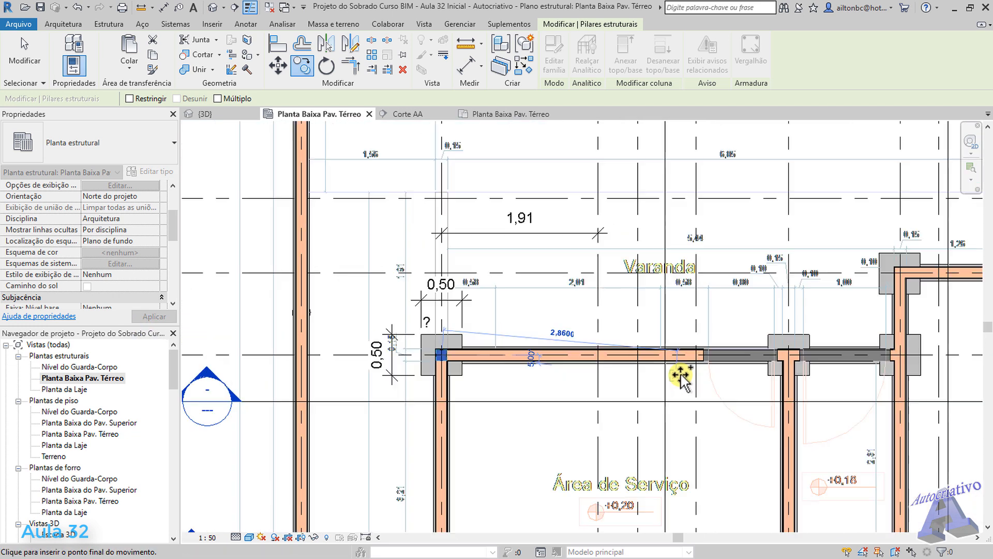
{"action": "middle_click_drag", "start_coordinate": [673, 373], "coordinate": [417, 317]}
{"action": "scroll", "coordinate": [439, 311], "scroll_direction": "up", "scroll_amount": 1}
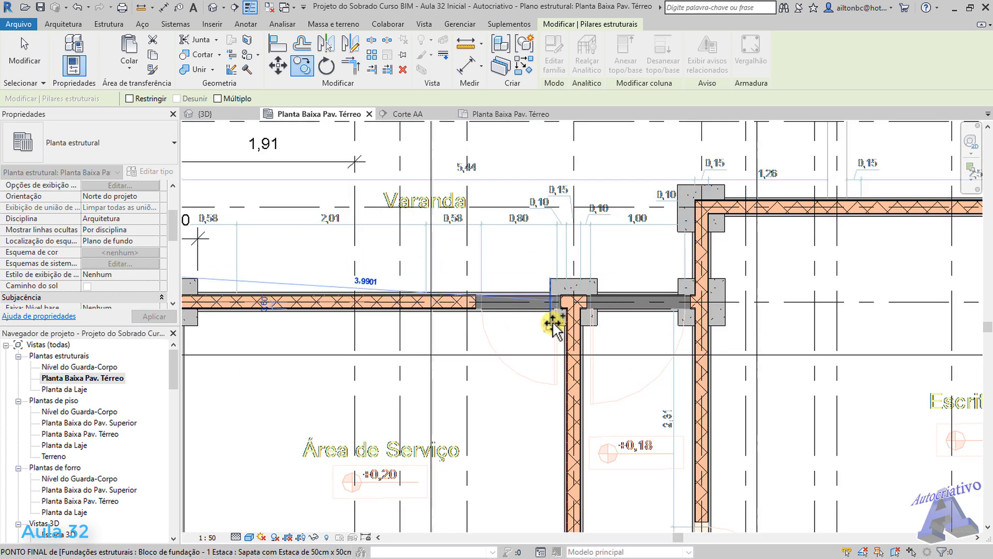
{"action": "scroll", "coordinate": [557, 321], "scroll_direction": "down", "scroll_amount": 2}
{"action": "scroll", "coordinate": [581, 306], "scroll_direction": "up", "scroll_amount": 4}
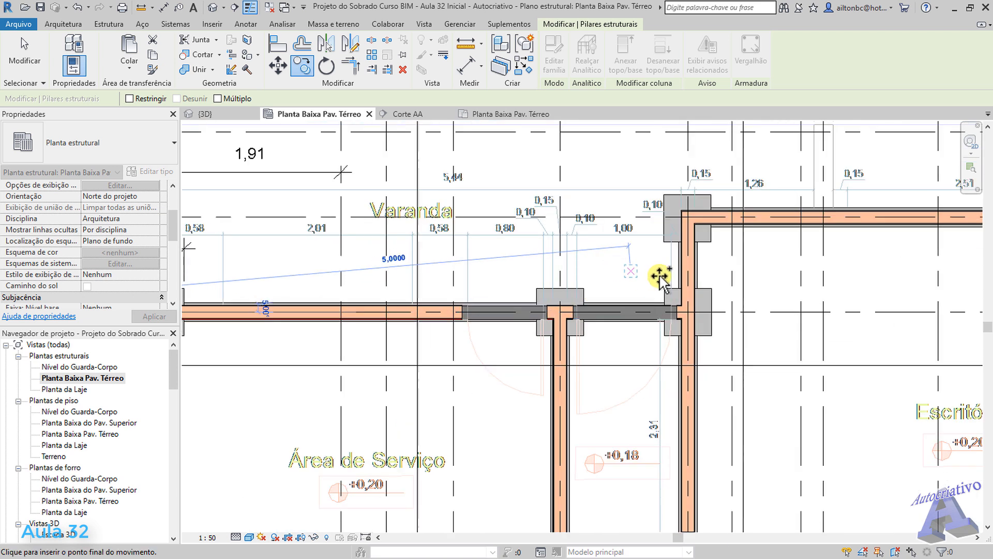
{"action": "scroll", "coordinate": [579, 305], "scroll_direction": "up", "scroll_amount": 6}
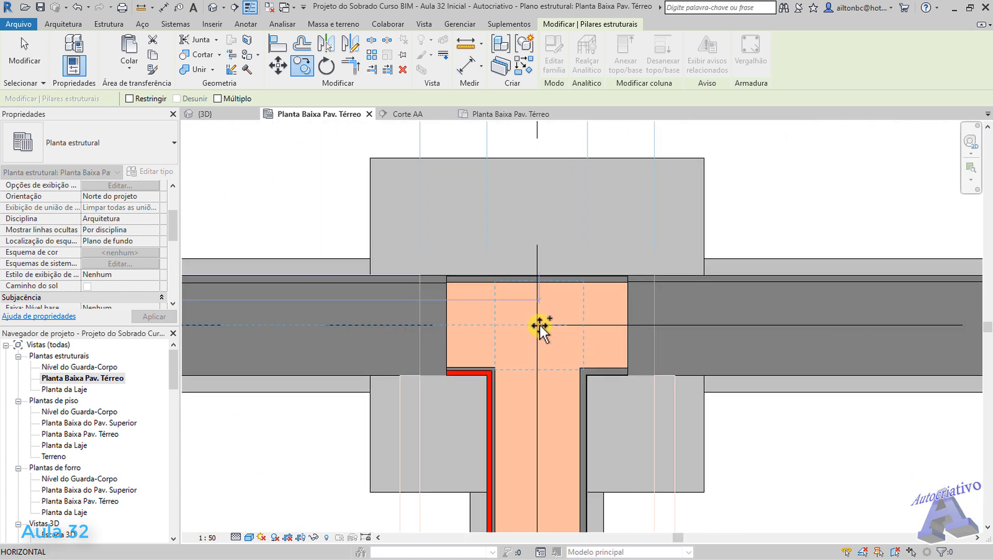
{"action": "scroll", "coordinate": [538, 322], "scroll_direction": "up", "scroll_amount": 4}
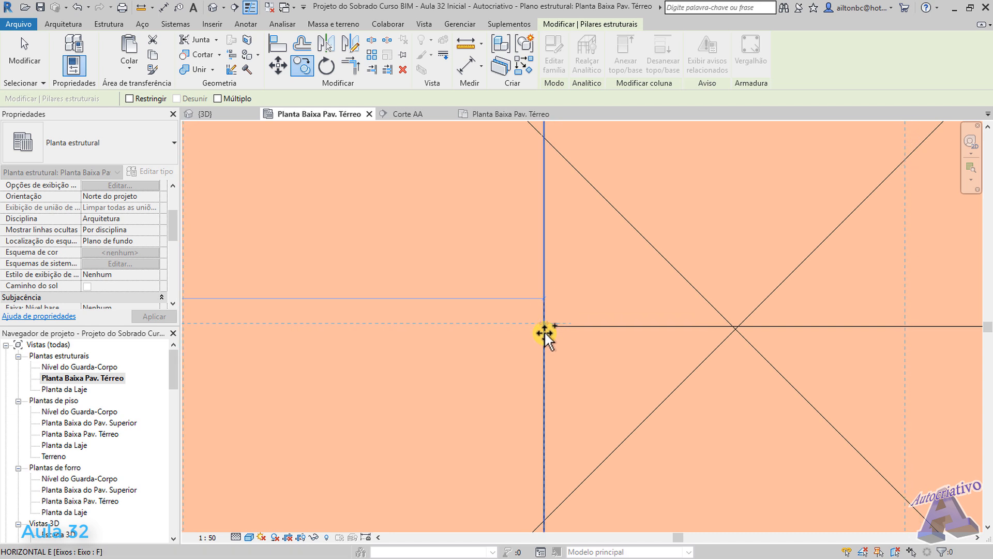
{"action": "scroll", "coordinate": [544, 328], "scroll_direction": "up", "scroll_amount": 4}
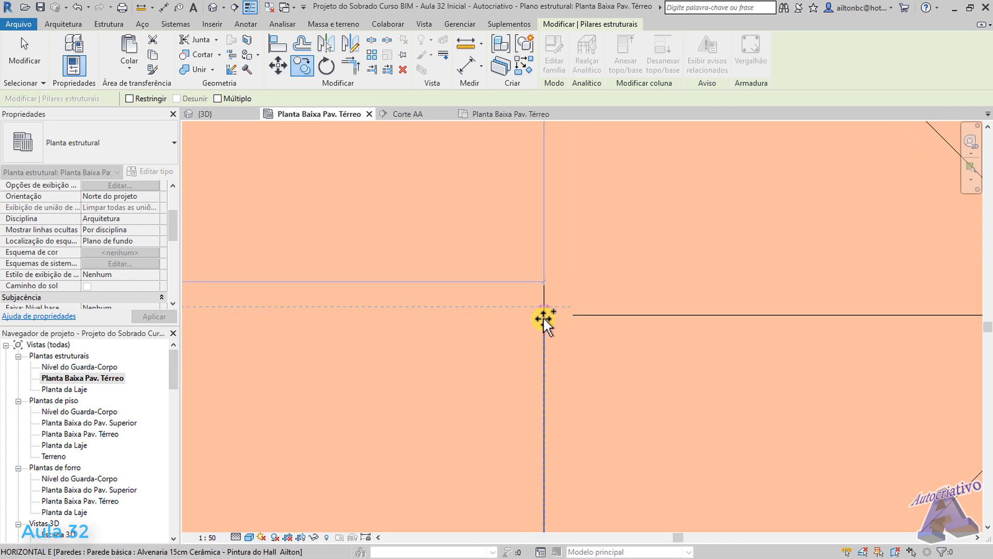
{"action": "left_click", "coordinate": [543, 316]}
{"action": "scroll", "coordinate": [546, 338], "scroll_direction": "down", "scroll_amount": 4}
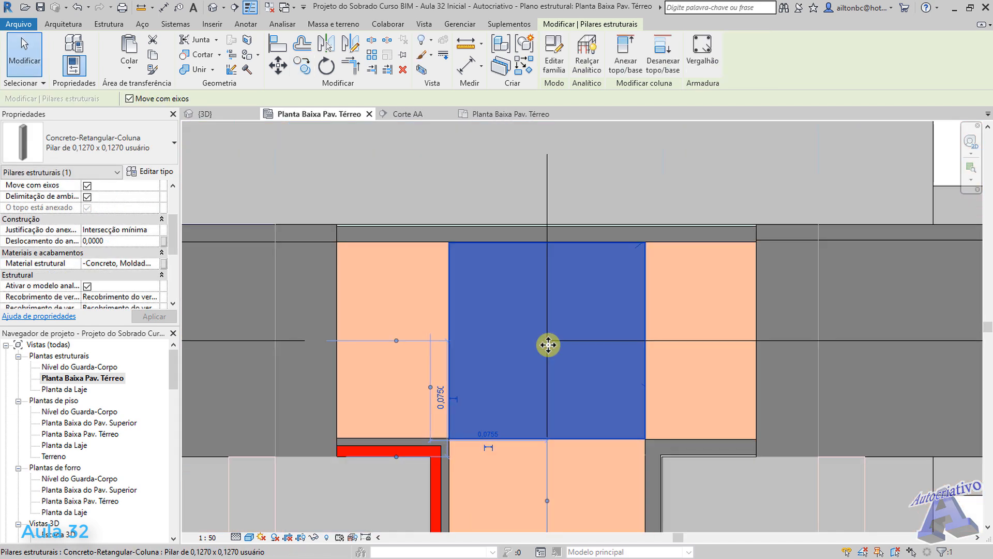
{"action": "key", "text": "Escape"}
Open the view-specific graphic overrides by element for the new T-junction column
{"action": "scroll", "coordinate": [566, 369], "scroll_direction": "down", "scroll_amount": 5}
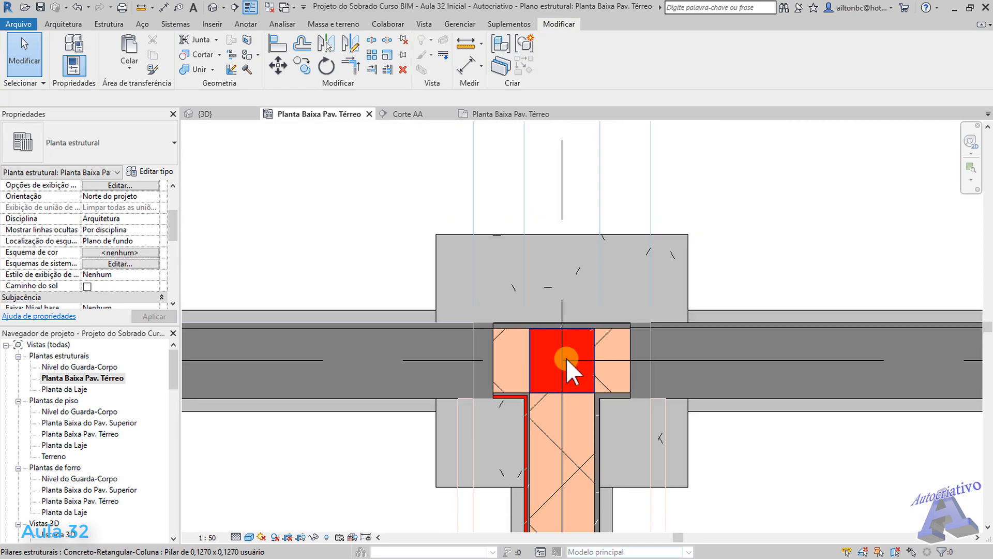
{"action": "scroll", "coordinate": [579, 371], "scroll_direction": "up", "scroll_amount": 2}
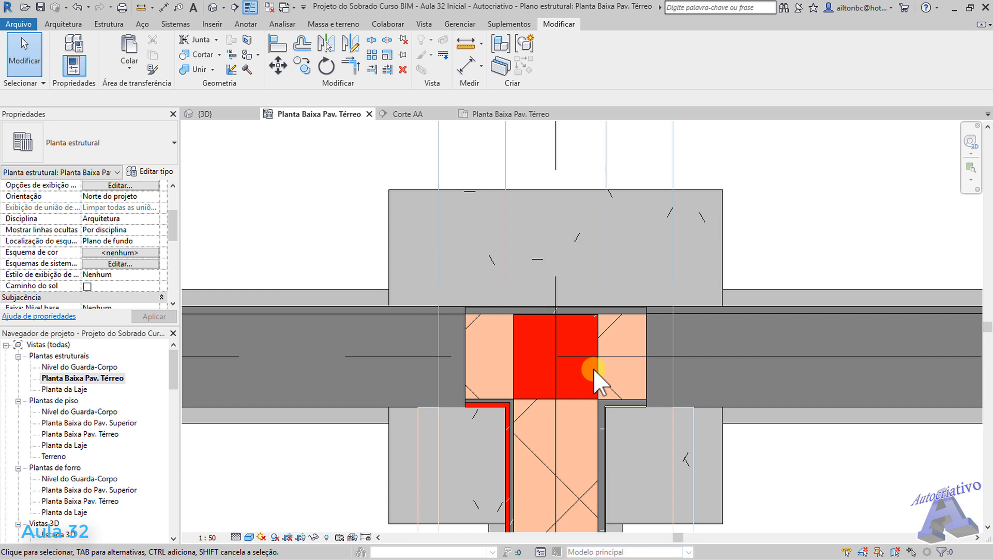
{"action": "left_click", "coordinate": [595, 366]}
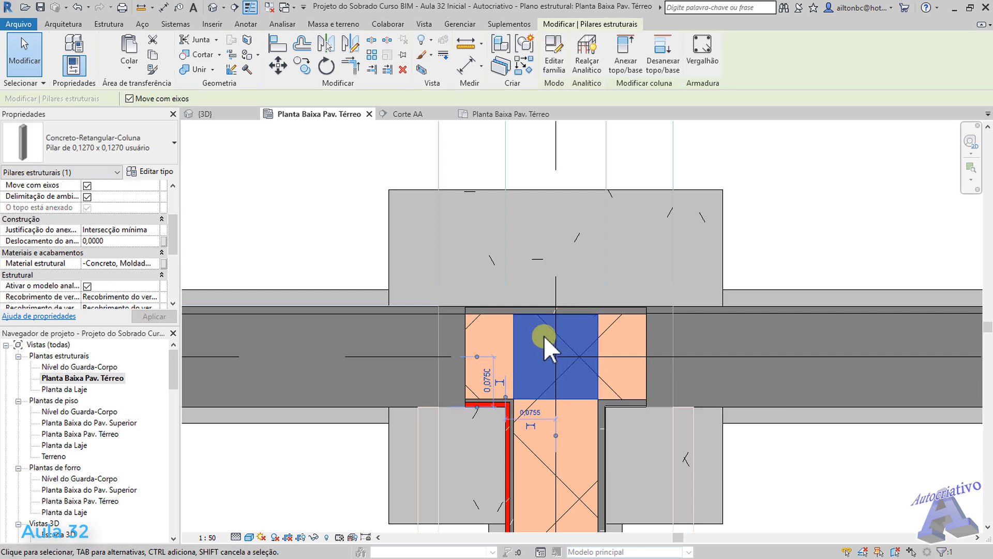
{"action": "mouse_move", "coordinate": [174, 230]}
{"action": "left_mouse_down"}
{"action": "mouse_move", "coordinate": [174, 255]}
{"action": "mouse_move", "coordinate": [178, 232]}
{"action": "left_mouse_up"}
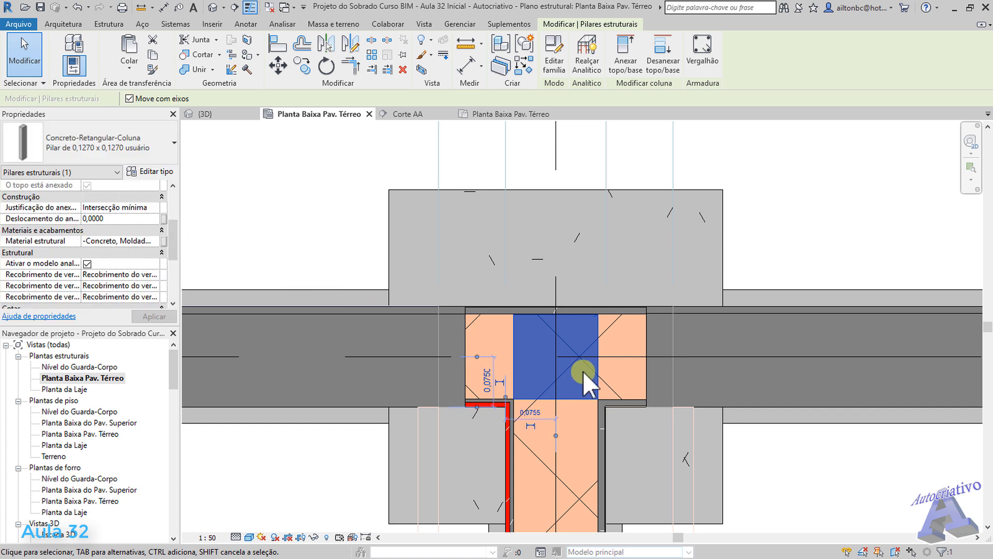
{"action": "key", "text": "Escape"}
{"action": "left_click", "coordinate": [597, 373]}
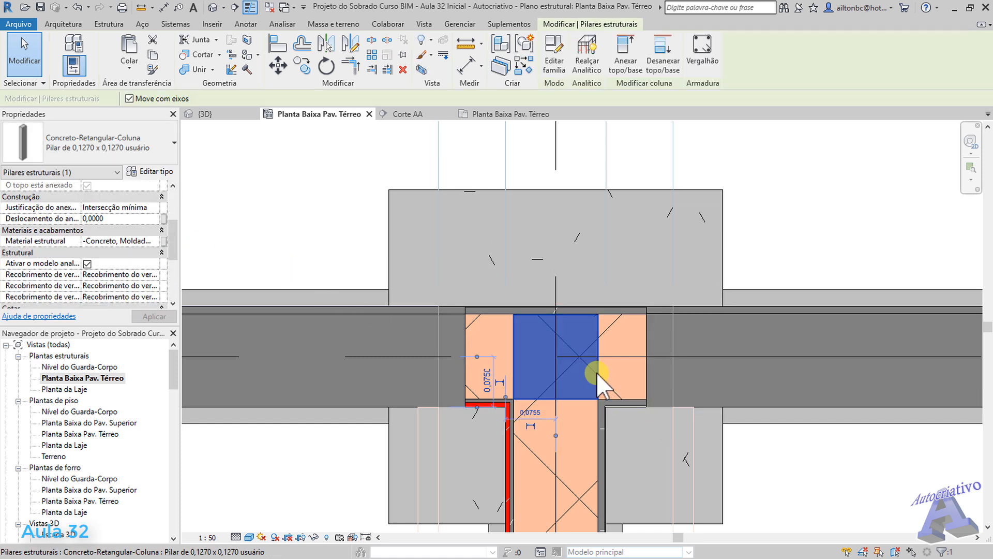
{"action": "right_click", "coordinate": [597, 373]}
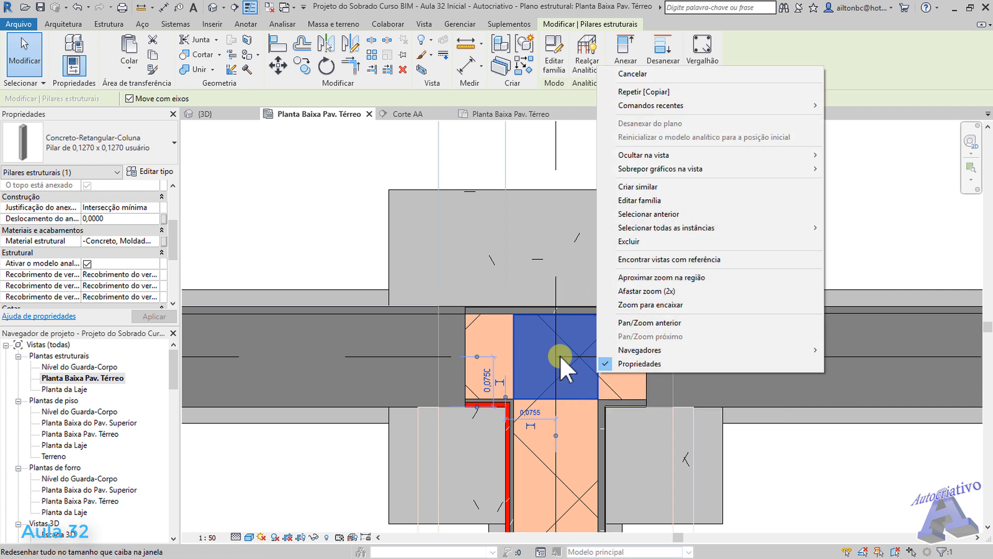
{"action": "mouse_move", "coordinate": [653, 173]}
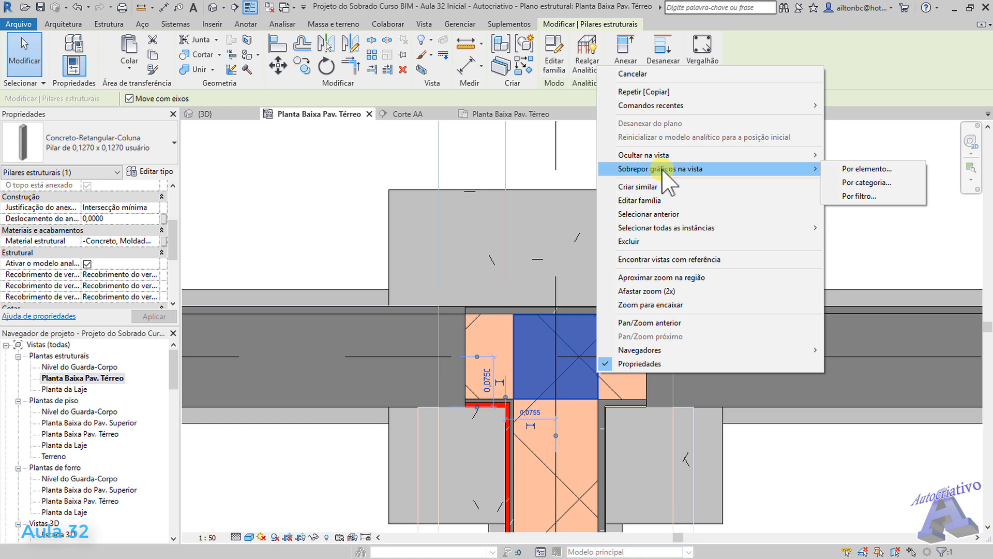
{"action": "left_click", "coordinate": [869, 169]}
{"action": "left_click_drag", "start_coordinate": [660, 61], "coordinate": [601, 54]}
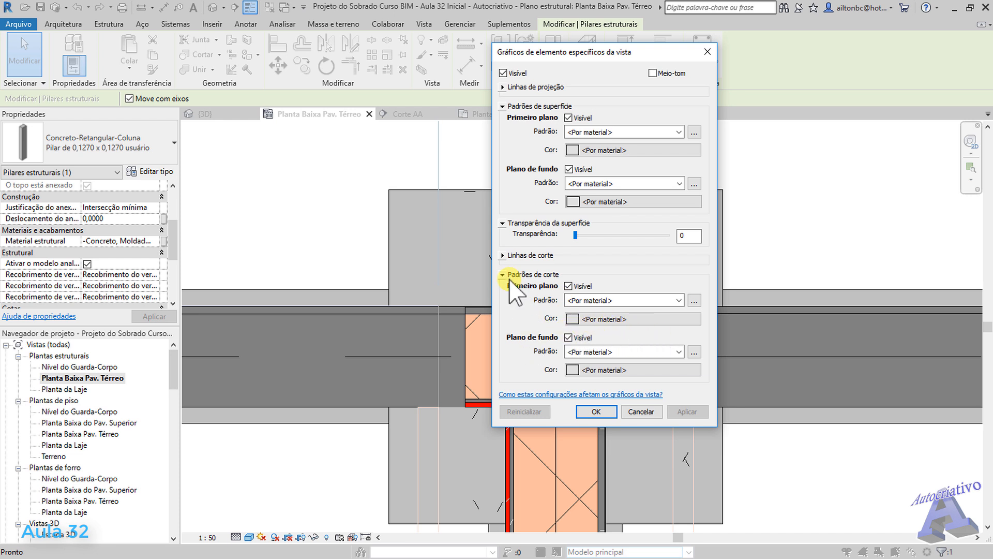
Set the column's cut pattern foreground colour to light green, RGB 128-255-128
{"action": "left_click", "coordinate": [651, 320]}
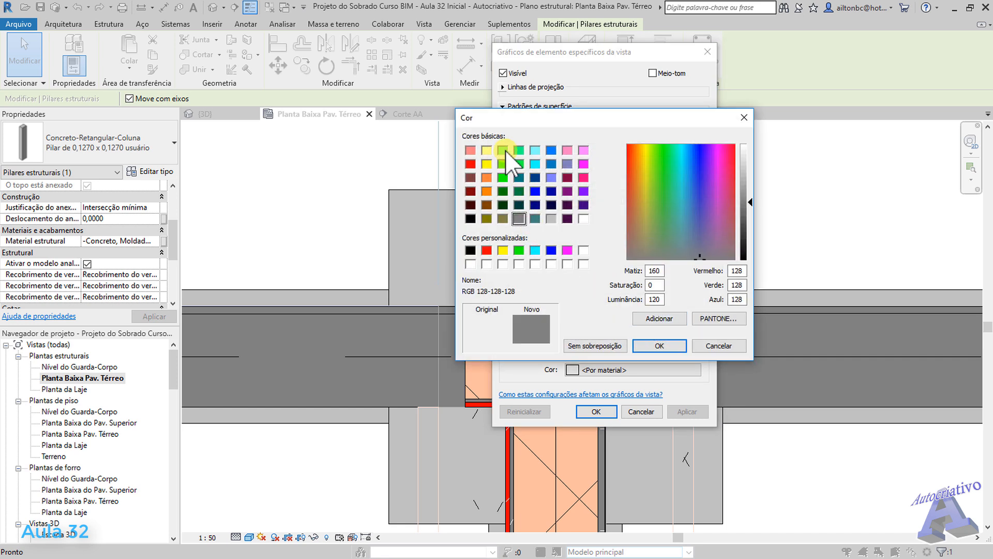
{"action": "left_click", "coordinate": [503, 151]}
{"action": "left_click", "coordinate": [659, 345]}
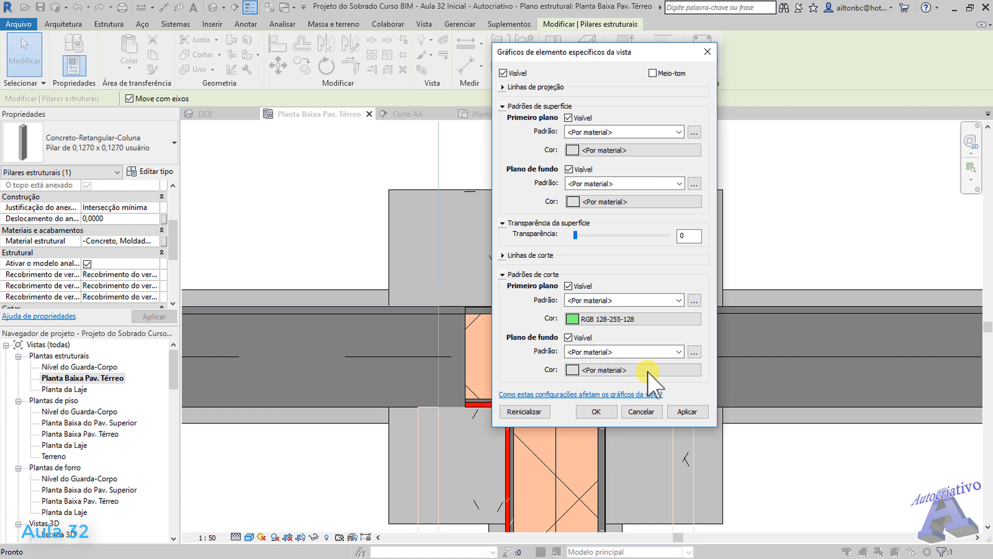
Set the column's cut pattern background to solid fill in green, RGB 000-255-128
{"action": "left_click", "coordinate": [650, 370]}
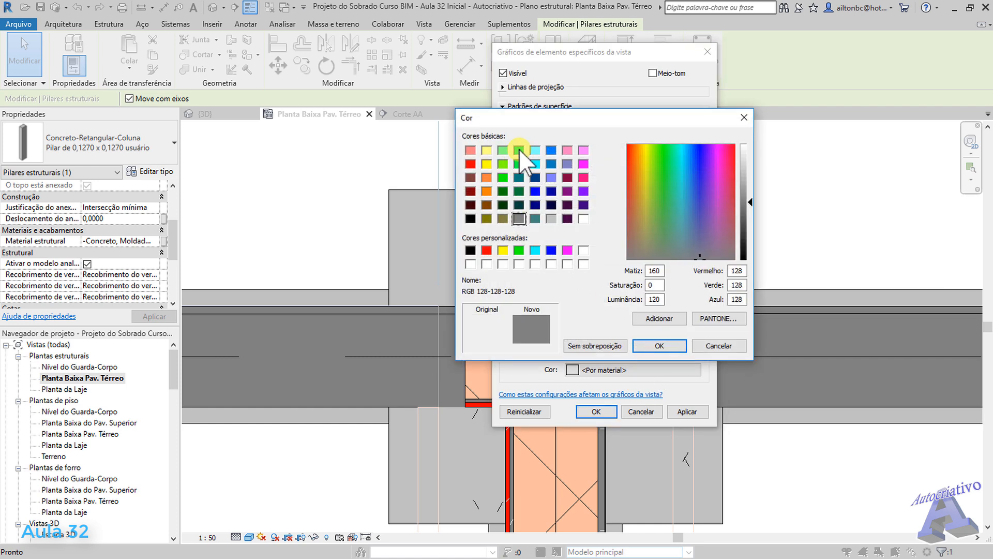
{"action": "left_click", "coordinate": [519, 150]}
{"action": "left_click", "coordinate": [662, 347]}
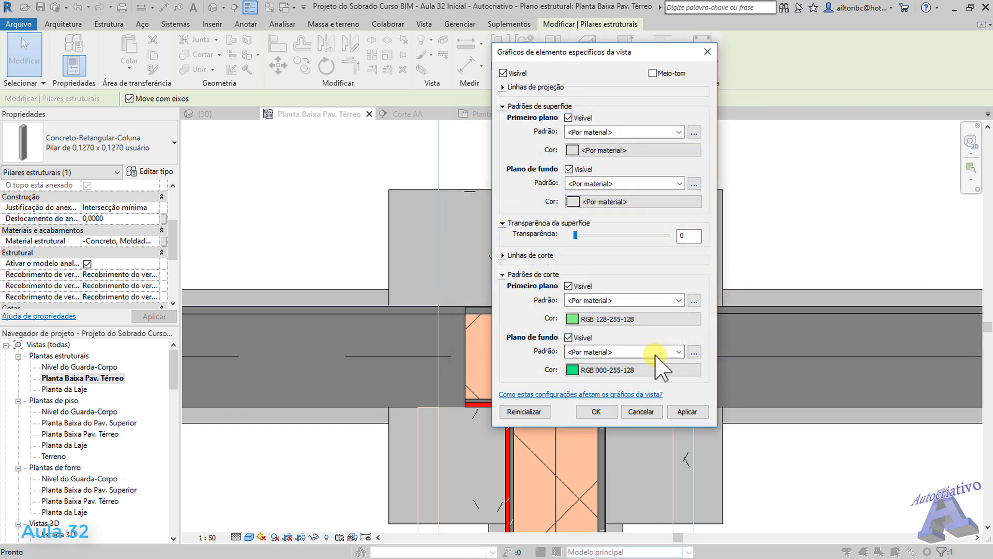
{"action": "left_click", "coordinate": [679, 352]}
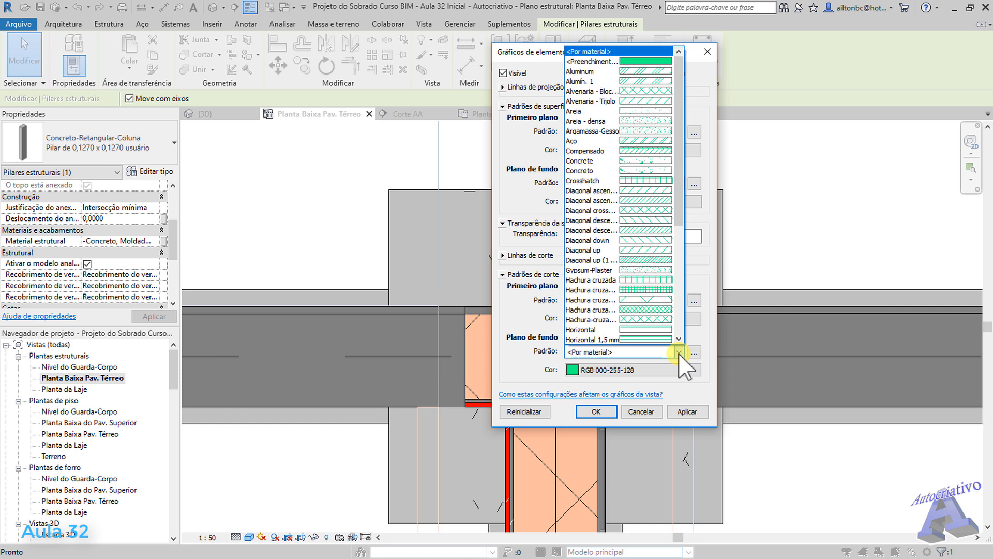
{"action": "left_click", "coordinate": [646, 58]}
Set the cut pattern foreground to Concrete in dark blue, RGB 000-064-128, and apply the overrides to the column
{"action": "left_click", "coordinate": [677, 301]}
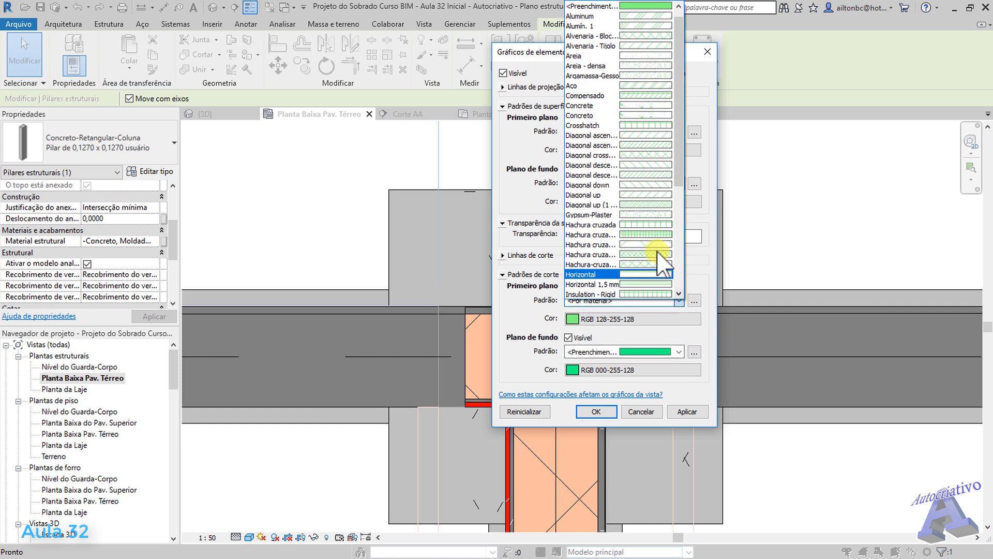
{"action": "left_click", "coordinate": [646, 106]}
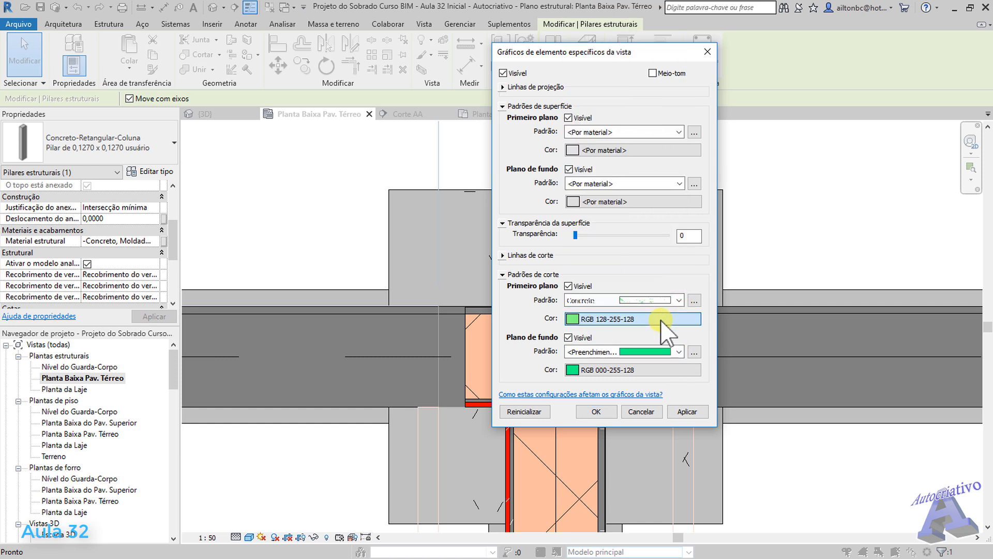
{"action": "left_click", "coordinate": [663, 319]}
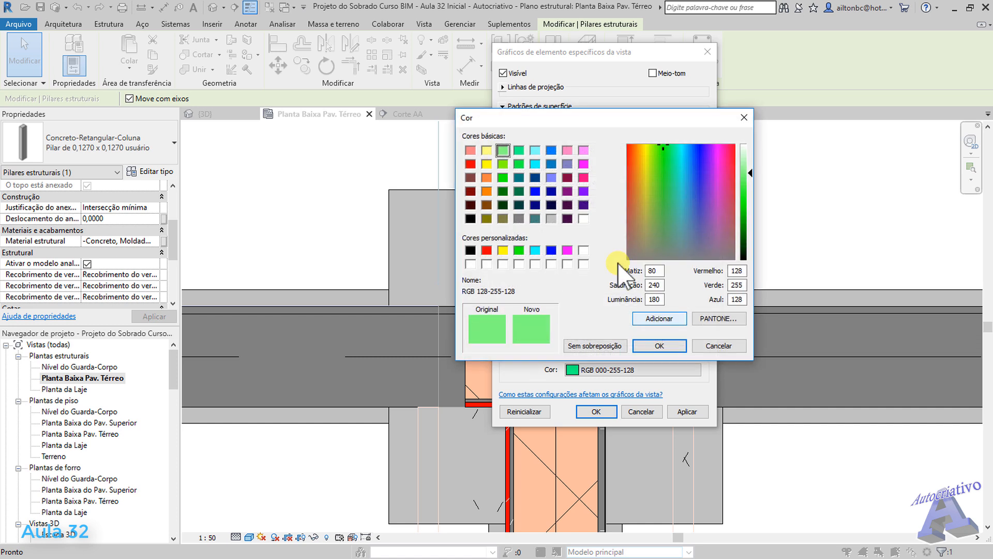
{"action": "left_click", "coordinate": [534, 179]}
{"action": "left_click", "coordinate": [661, 345]}
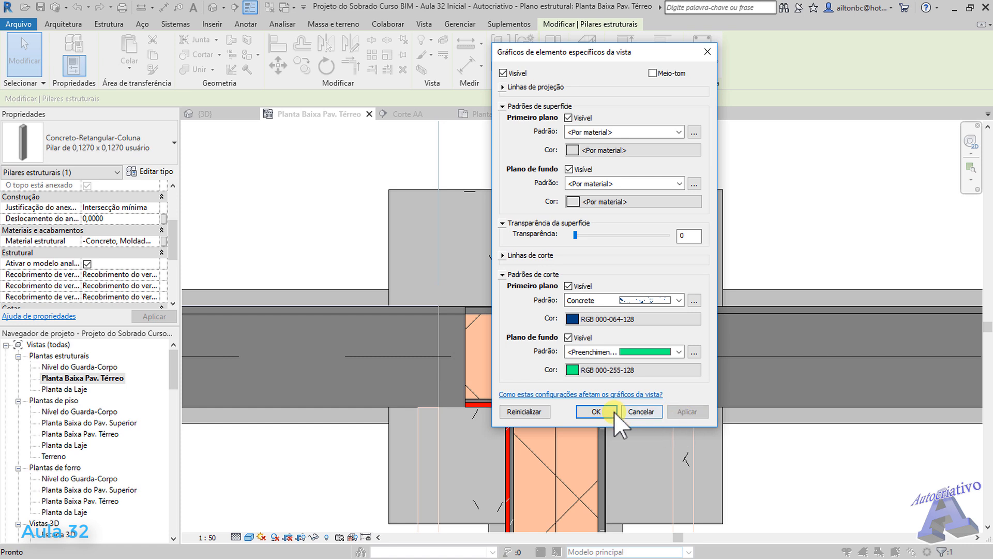
{"action": "left_click", "coordinate": [596, 411]}
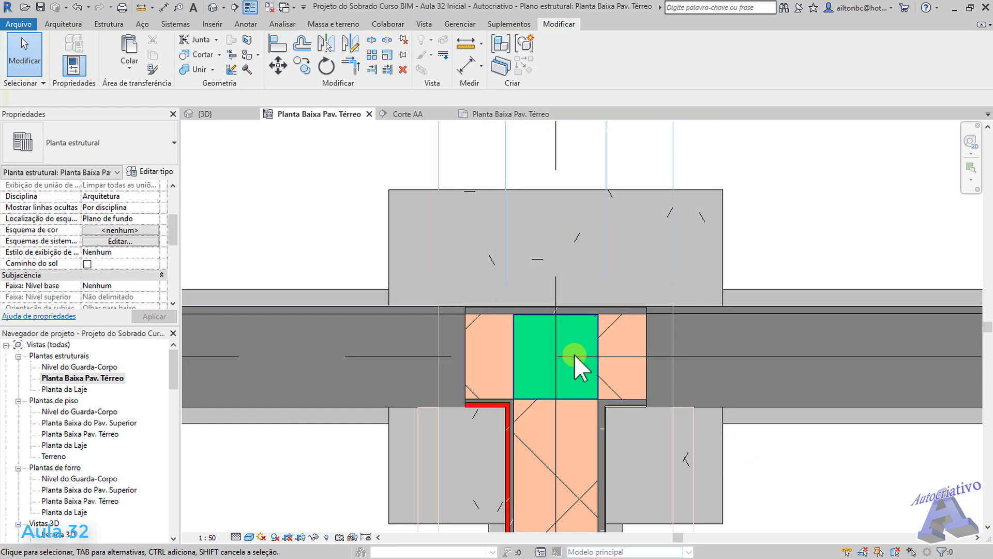
Inspect the corner column and compare its display with the overridden column at the T-junction
{"action": "scroll", "coordinate": [570, 361], "scroll_direction": "down", "scroll_amount": 5}
{"action": "middle_click_drag", "start_coordinate": [449, 396], "coordinate": [881, 387]}
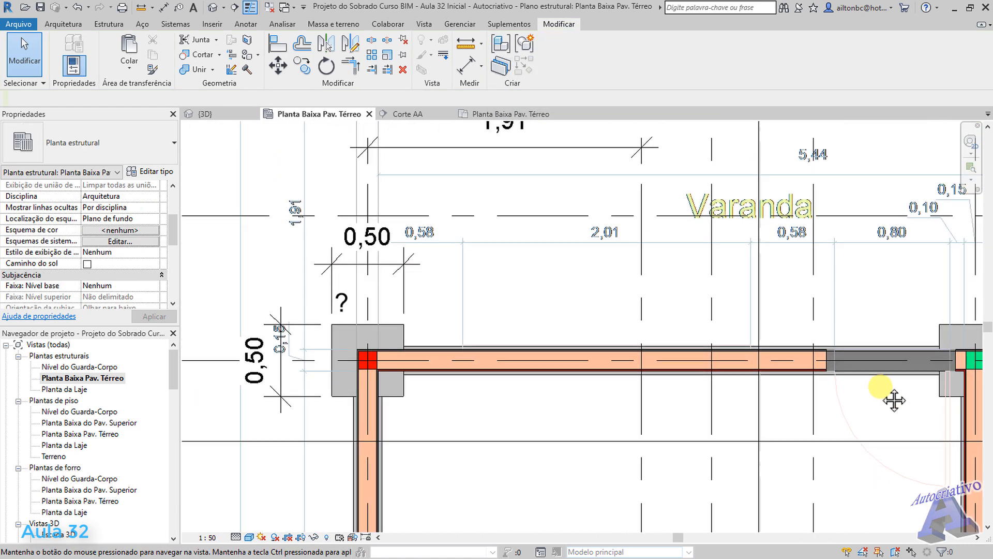
{"action": "scroll", "coordinate": [373, 353], "scroll_direction": "up", "scroll_amount": 5}
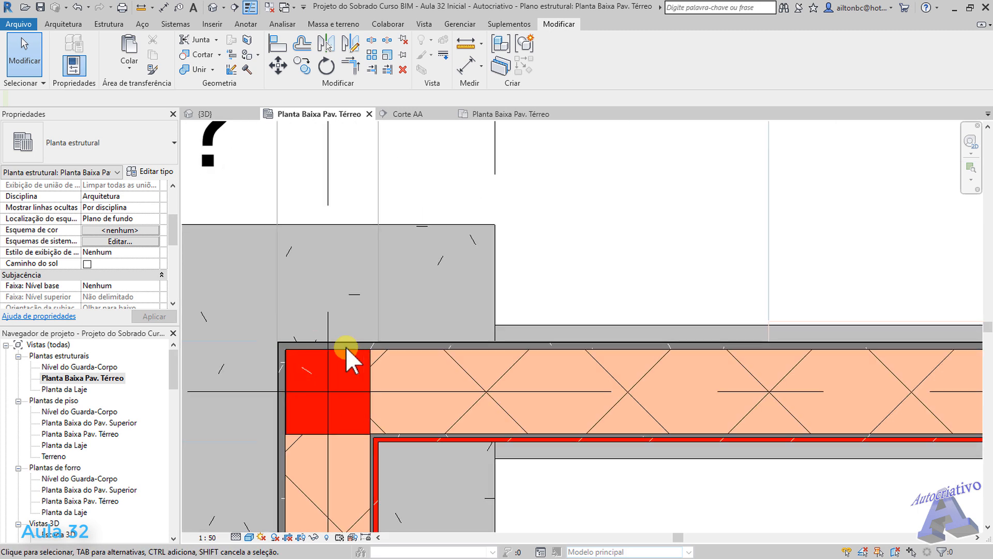
{"action": "scroll", "coordinate": [342, 398], "scroll_direction": "down", "scroll_amount": 4}
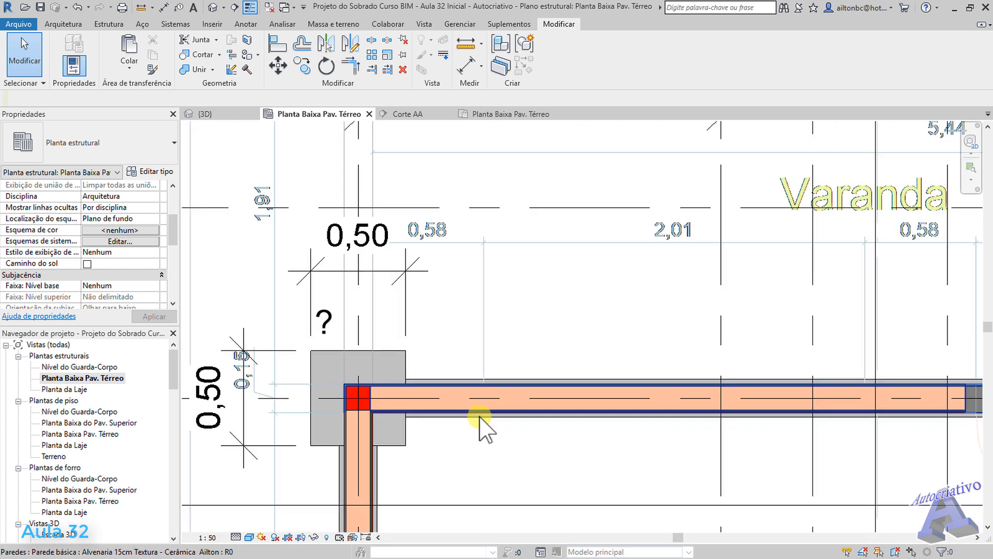
{"action": "scroll", "coordinate": [510, 421], "scroll_direction": "down", "scroll_amount": 2}
{"action": "middle_click_drag", "start_coordinate": [782, 421], "coordinate": [382, 367]}
{"action": "scroll", "coordinate": [456, 358], "scroll_direction": "up", "scroll_amount": 5}
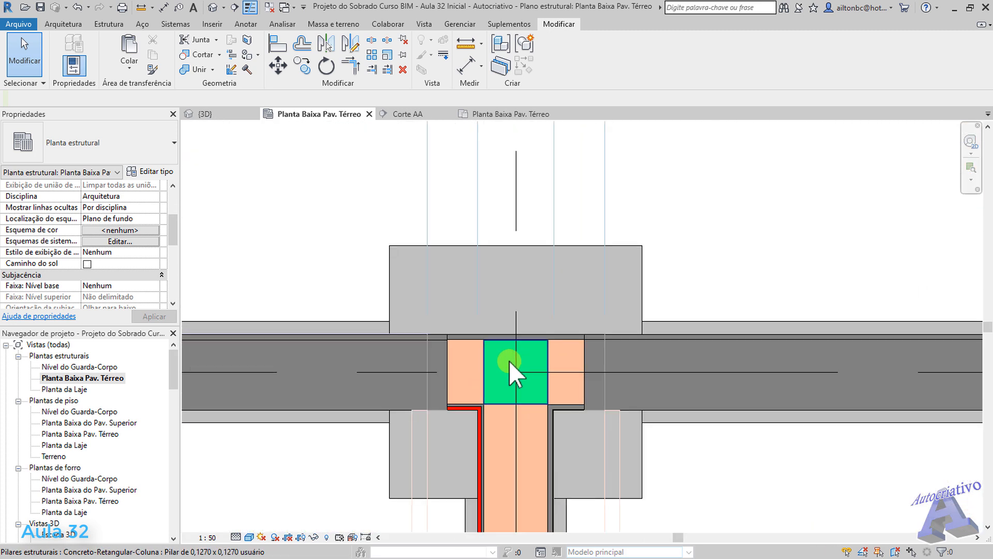
{"action": "scroll", "coordinate": [548, 355], "scroll_direction": "up", "scroll_amount": 1}
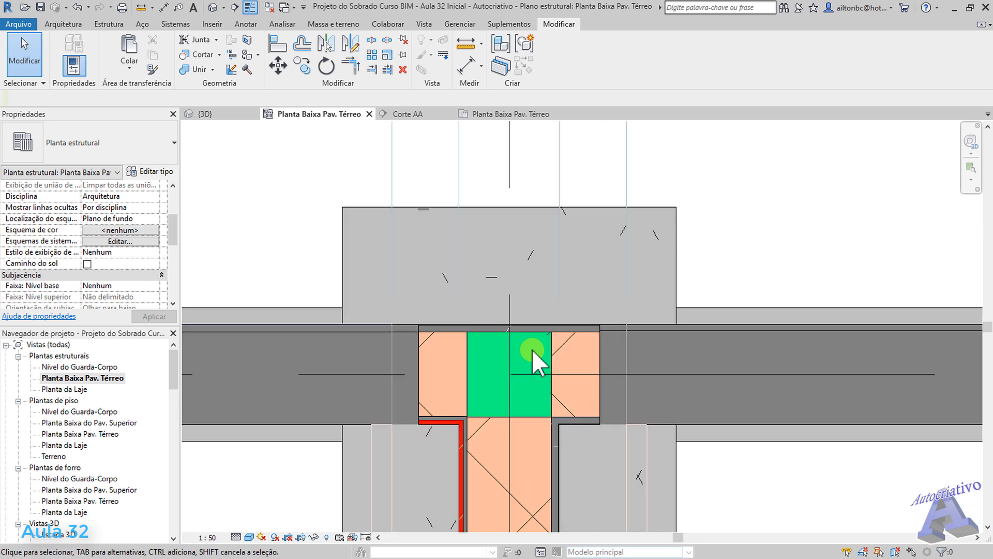
Inspect the T-junction column's cut display alongside the neighbouring columns and walls, and dismiss the save reminder
{"action": "left_click", "coordinate": [532, 349]}
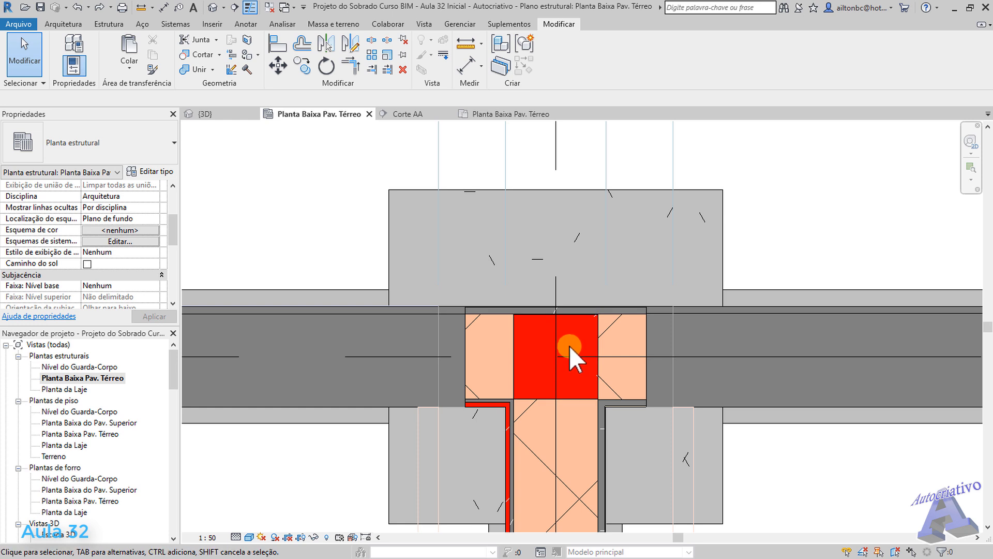
{"action": "scroll", "coordinate": [570, 360], "scroll_direction": "down", "scroll_amount": 3}
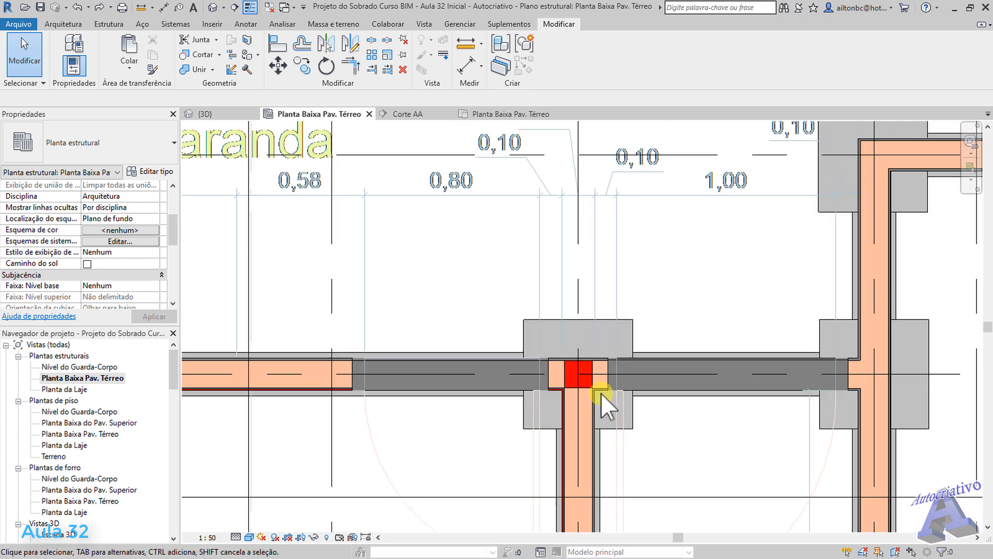
{"action": "scroll", "coordinate": [595, 390], "scroll_direction": "down", "scroll_amount": 4}
{"action": "middle_click_drag", "start_coordinate": [646, 406], "coordinate": [634, 392]}
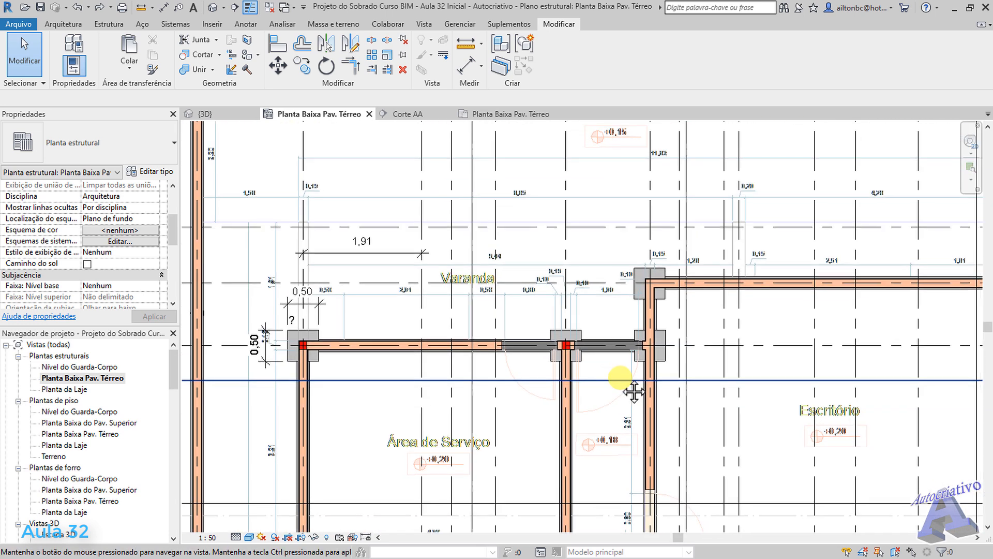
{"action": "scroll", "coordinate": [575, 346], "scroll_direction": "up", "scroll_amount": 8}
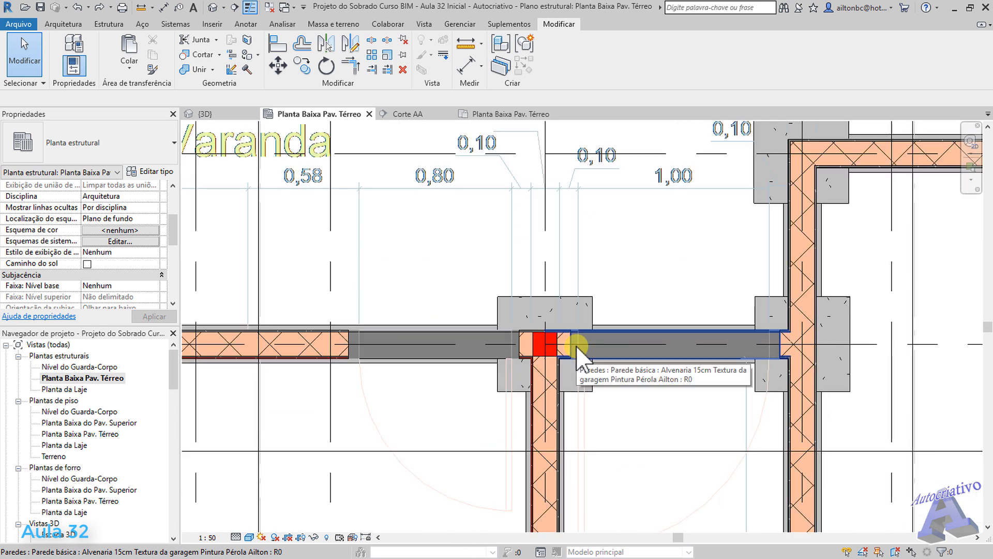
{"action": "scroll", "coordinate": [534, 341], "scroll_direction": "up", "scroll_amount": 2}
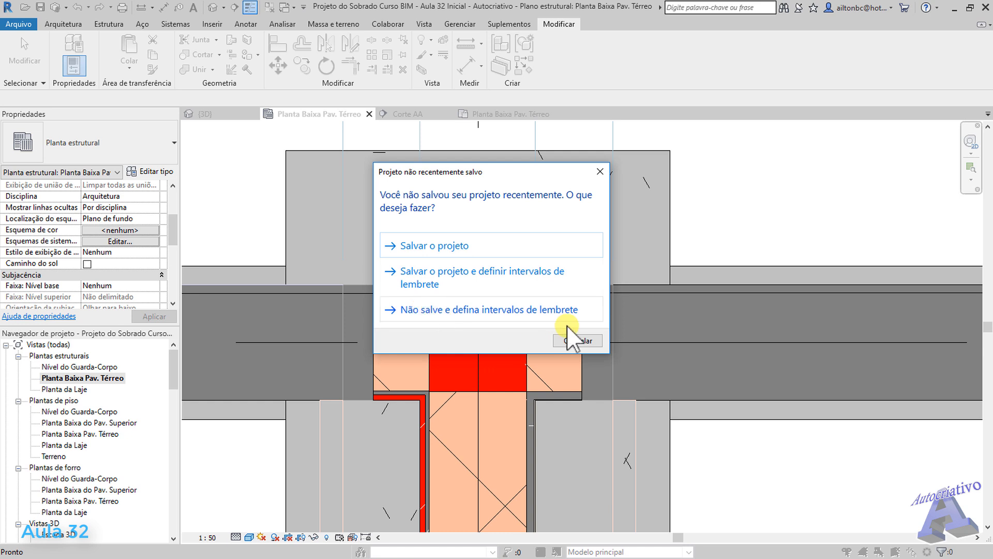
{"action": "left_click", "coordinate": [584, 341]}
Measure the full wall thickness beside the T-junction column, from the outer face to the inner face
{"action": "scroll", "coordinate": [410, 318], "scroll_direction": "up", "scroll_amount": 4}
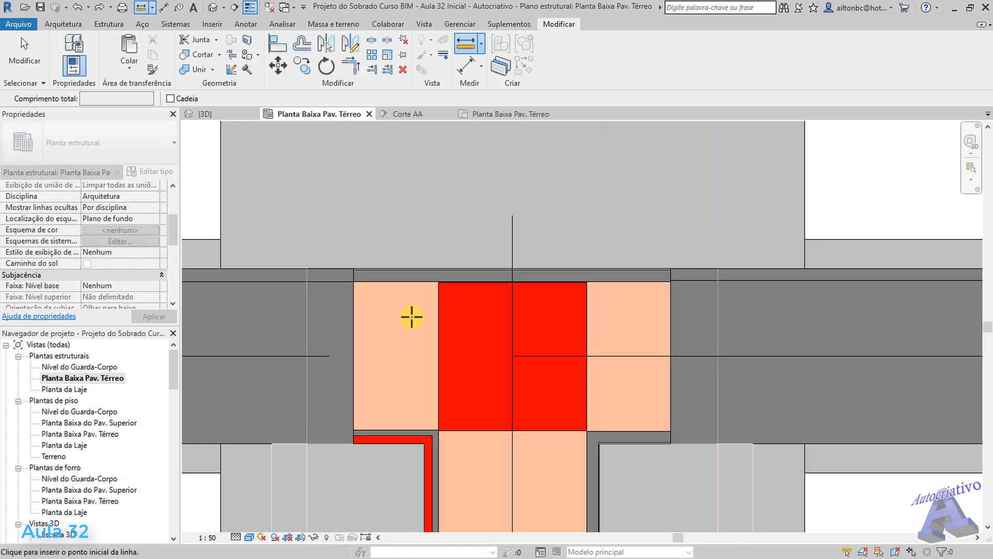
{"action": "scroll", "coordinate": [418, 233], "scroll_direction": "up", "scroll_amount": 4}
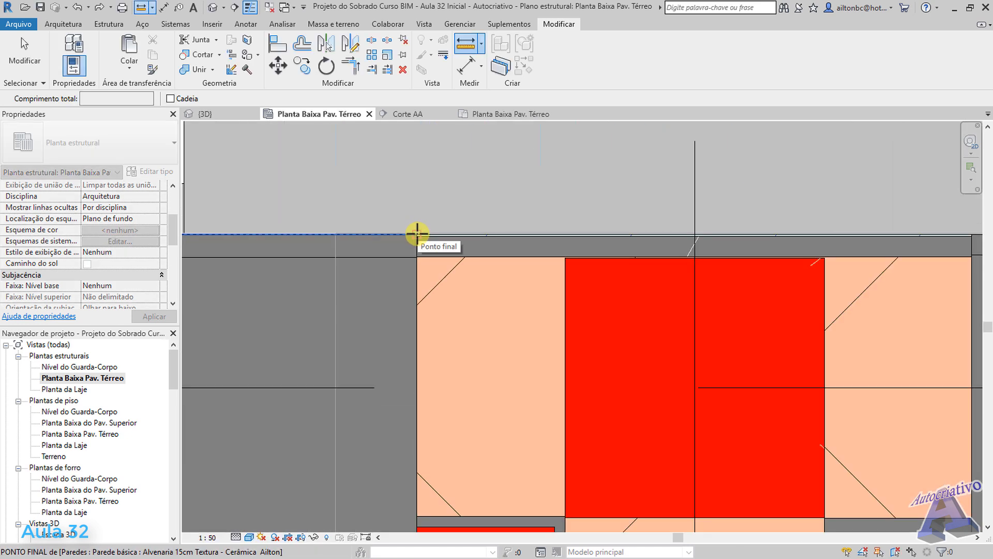
{"action": "left_click", "coordinate": [417, 233]}
{"action": "scroll", "coordinate": [435, 315], "scroll_direction": "down", "scroll_amount": 3}
{"action": "middle_click_drag", "start_coordinate": [481, 450], "coordinate": [421, 362]}
{"action": "scroll", "coordinate": [426, 345], "scroll_direction": "up", "scroll_amount": 3}
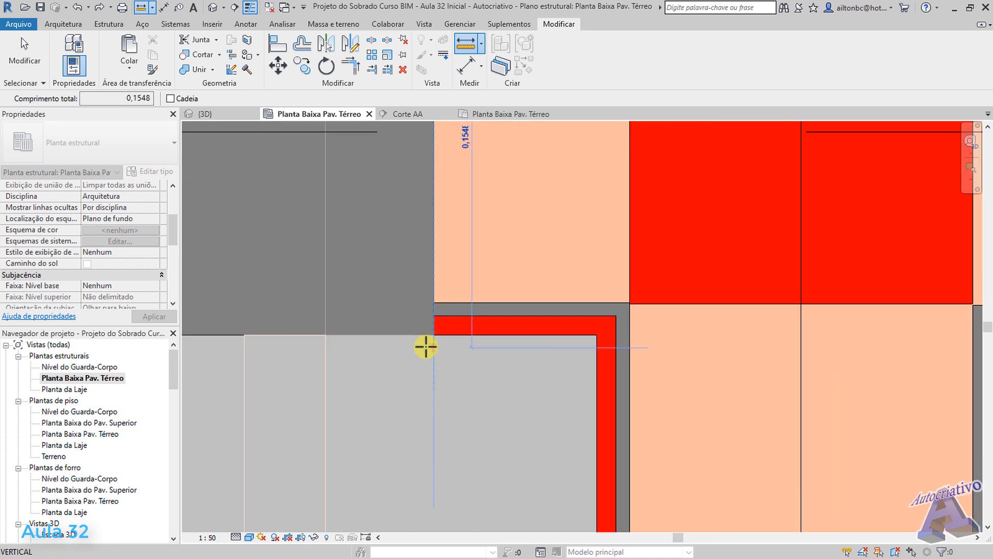
{"action": "key", "text": "Escape"}
{"action": "key", "text": "Escape"}
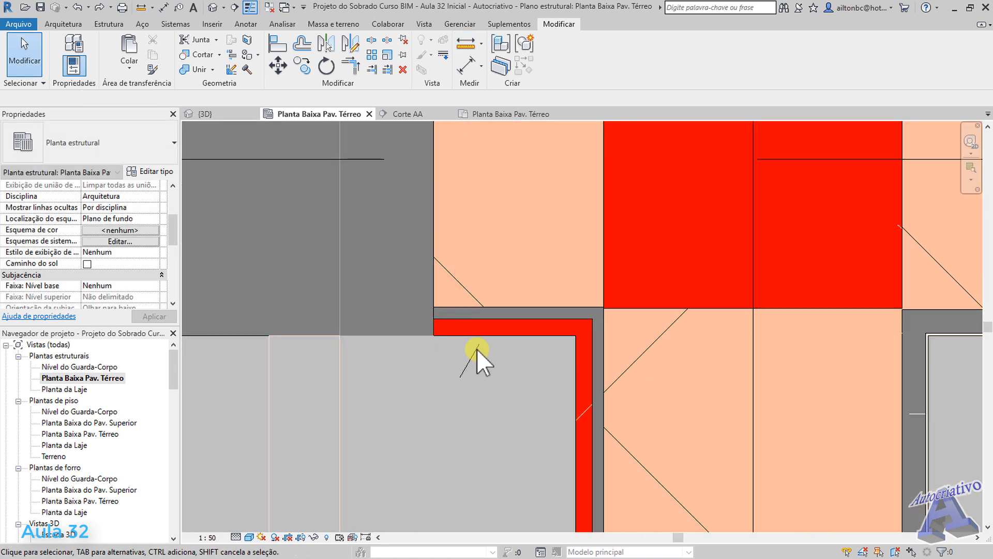
Set the T-junction column type's b and h dimensions to 0,15
{"action": "scroll", "coordinate": [531, 358], "scroll_direction": "down", "scroll_amount": 3}
{"action": "middle_click_drag", "start_coordinate": [638, 331], "coordinate": [566, 362]}
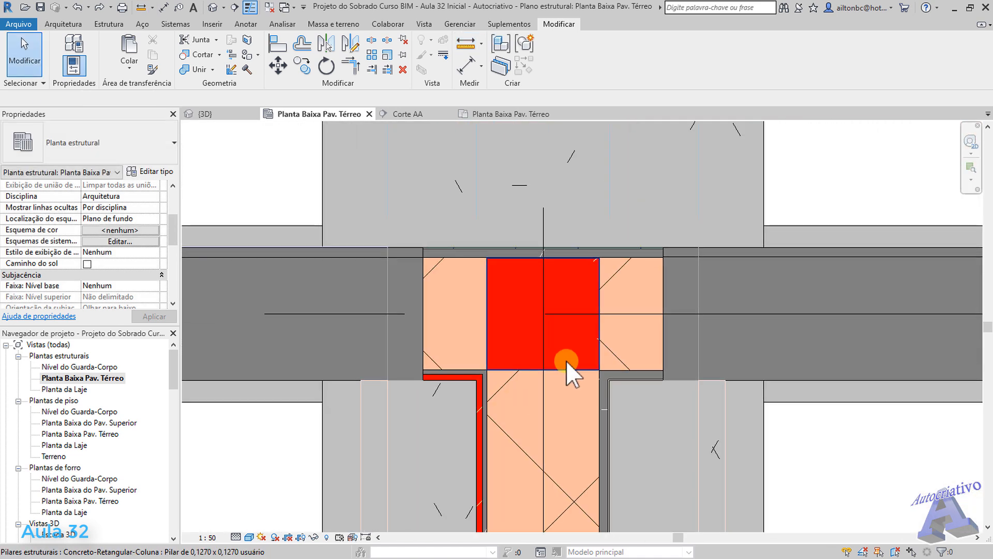
{"action": "left_click", "coordinate": [597, 352]}
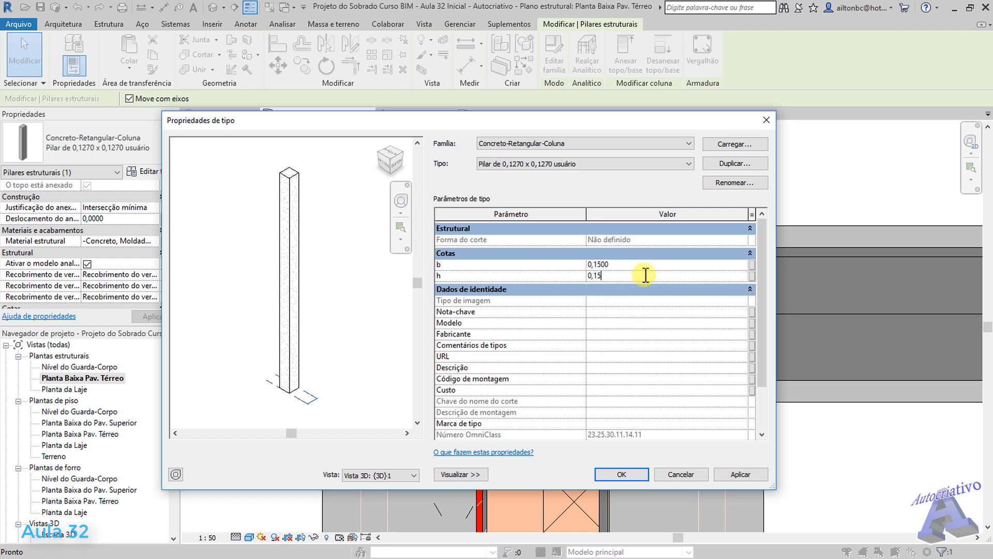
{"action": "left_click", "coordinate": [638, 472]}
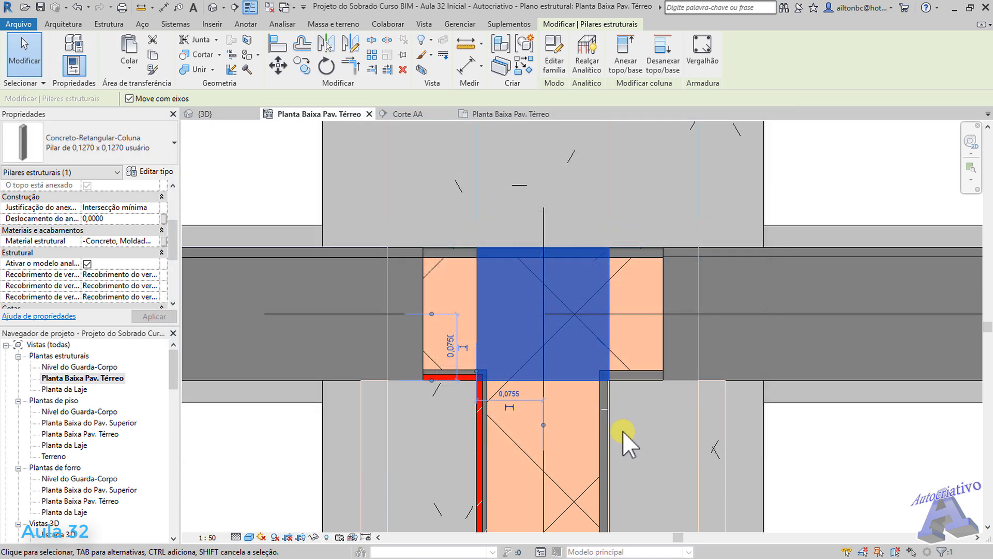
Copy the T-junction column by its corner endpoint to the outer corner of the neighbouring L-shaped wall junction
{"action": "left_click", "coordinate": [304, 68]}
{"action": "scroll", "coordinate": [482, 247], "scroll_direction": "up", "scroll_amount": 4}
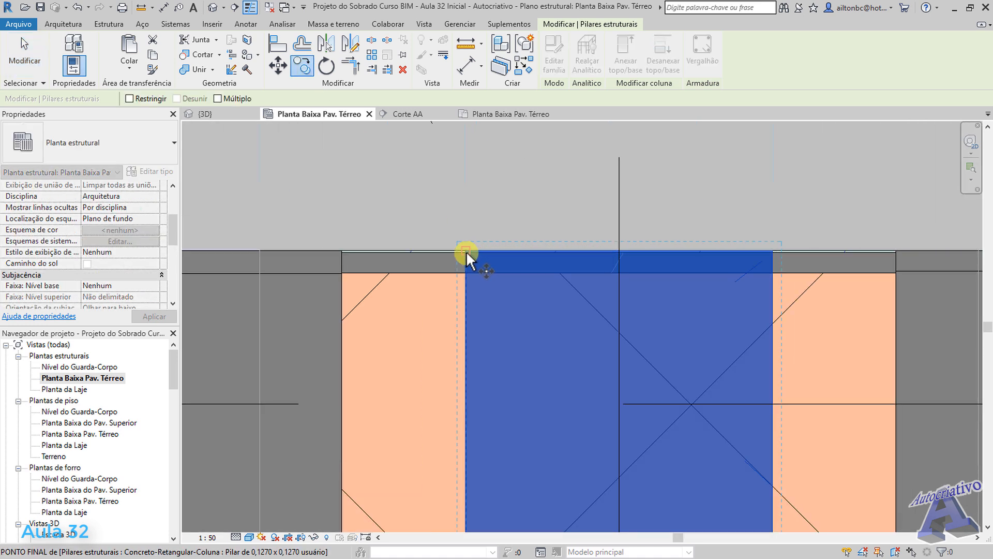
{"action": "left_click", "coordinate": [467, 250]}
{"action": "scroll", "coordinate": [634, 311], "scroll_direction": "down", "scroll_amount": 4}
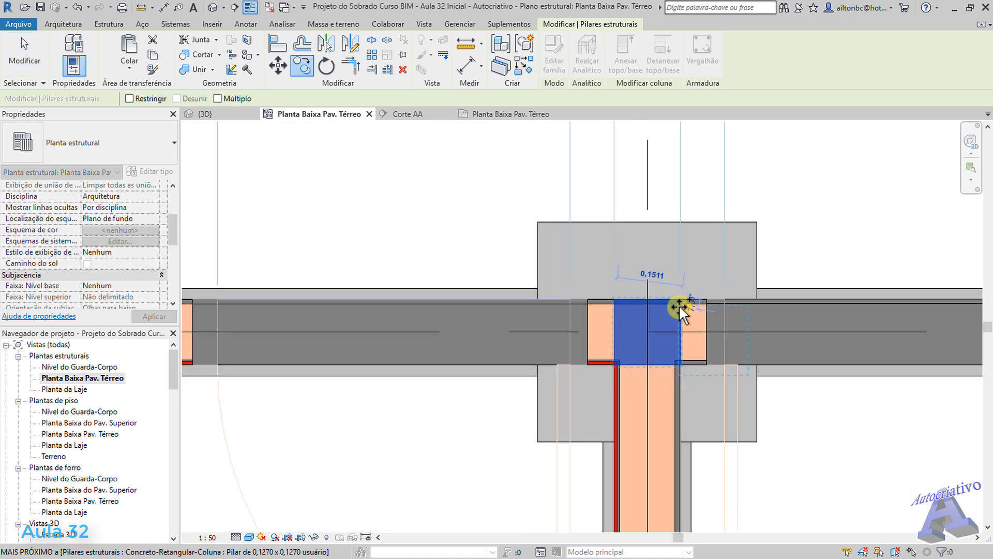
{"action": "scroll", "coordinate": [678, 305], "scroll_direction": "down", "scroll_amount": 3}
{"action": "scroll", "coordinate": [659, 282], "scroll_direction": "up", "scroll_amount": 4}
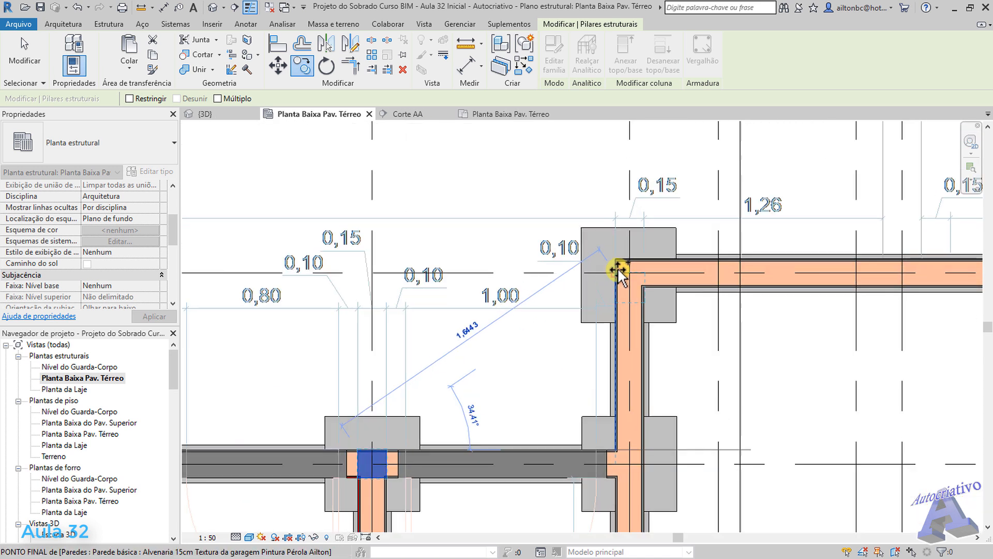
{"action": "scroll", "coordinate": [617, 270], "scroll_direction": "up", "scroll_amount": 5}
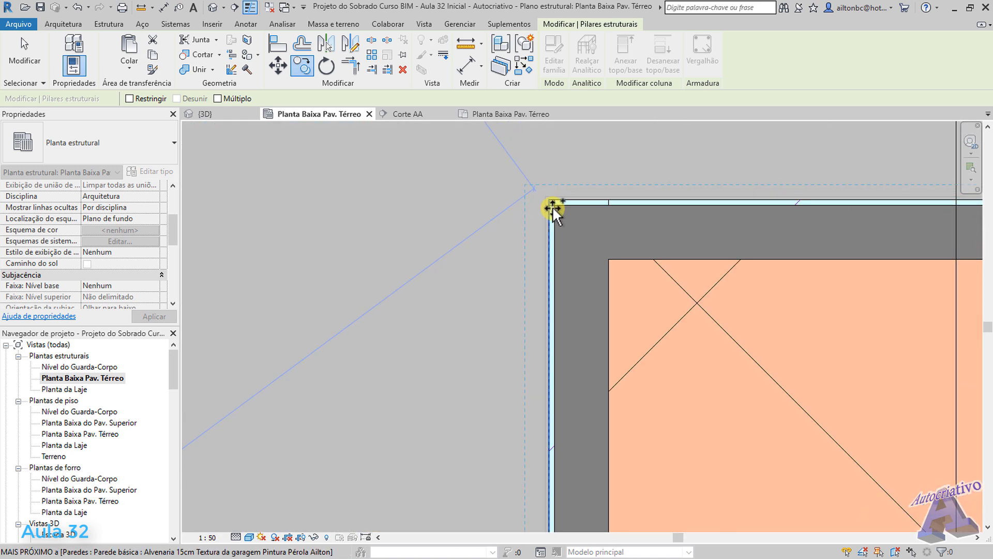
{"action": "left_click", "coordinate": [553, 206]}
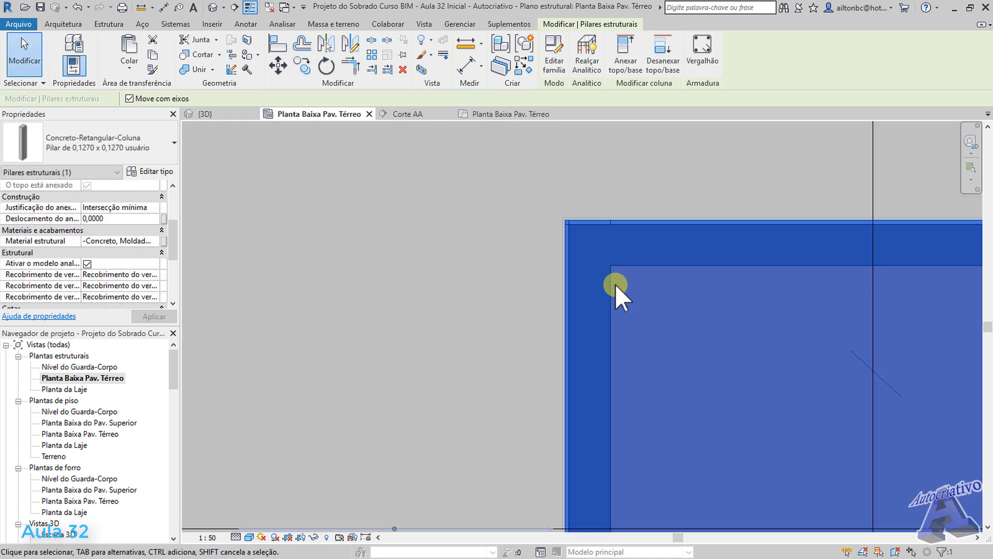
Set the column type's b and h dimensions to 0,1270, accept the joined-elements warning and deselect the column
{"action": "scroll", "coordinate": [616, 284], "scroll_direction": "down", "scroll_amount": 5}
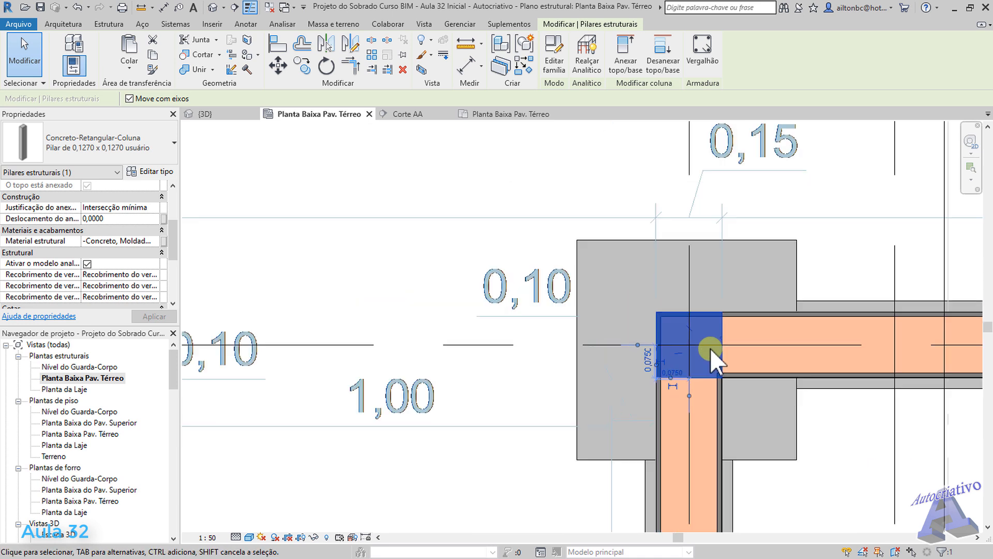
{"action": "scroll", "coordinate": [710, 349], "scroll_direction": "down", "scroll_amount": 3}
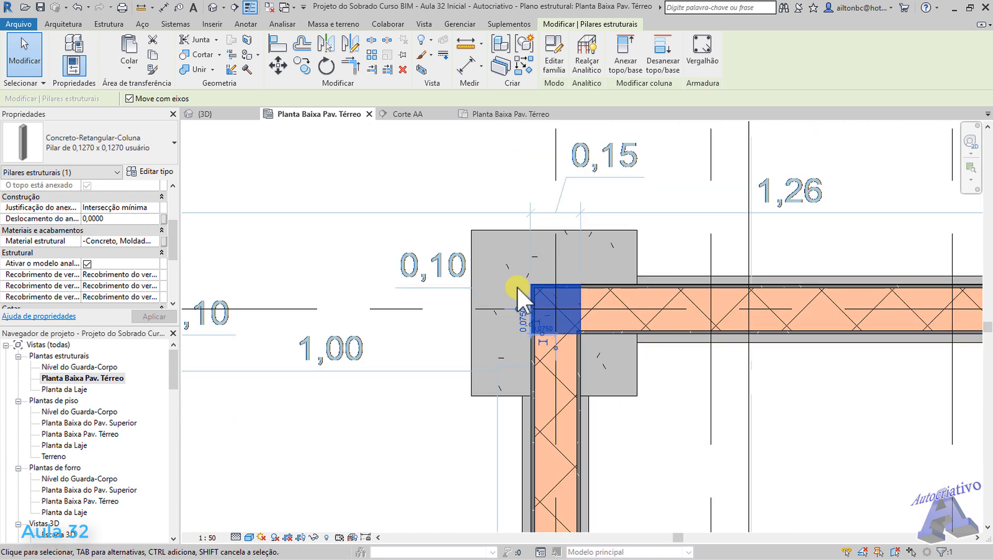
{"action": "scroll", "coordinate": [495, 345], "scroll_direction": "down", "scroll_amount": 5}
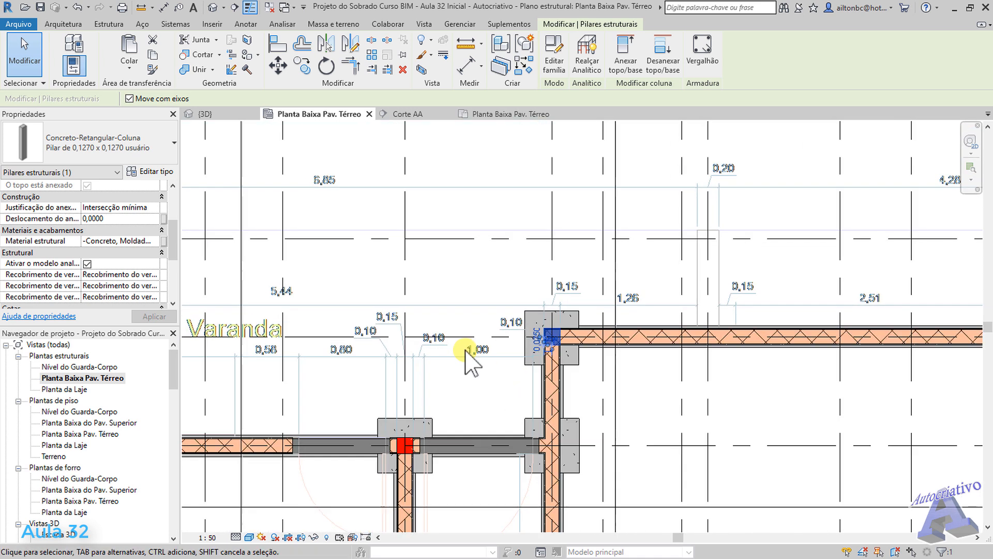
{"action": "left_click", "coordinate": [168, 176]}
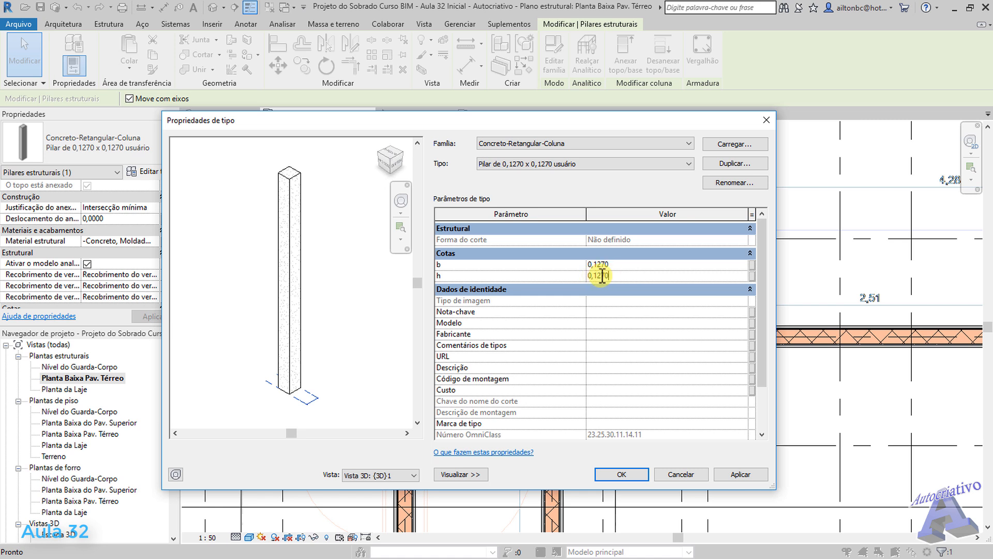
{"action": "left_click", "coordinate": [734, 475]}
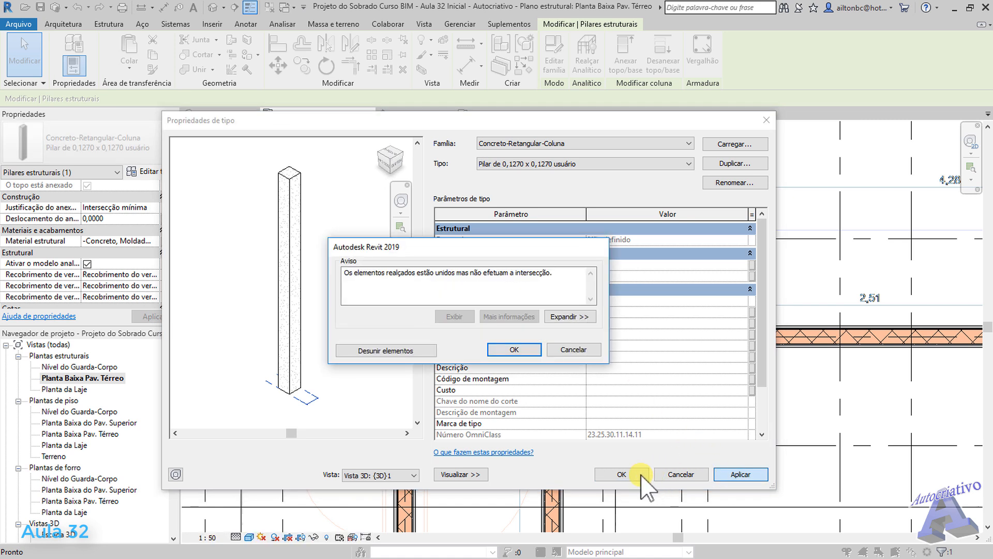
{"action": "left_click", "coordinate": [514, 350]}
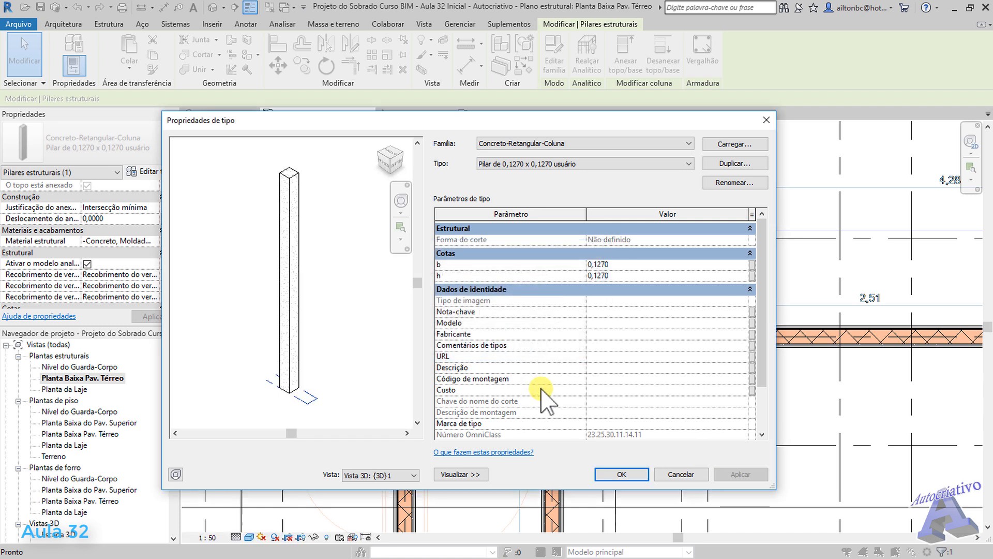
{"action": "left_click", "coordinate": [629, 471]}
{"action": "left_click", "coordinate": [640, 397]}
Examine how the copied column fits inside the wall core at the L-shaped corner
{"action": "scroll", "coordinate": [554, 333], "scroll_direction": "up", "scroll_amount": 2}
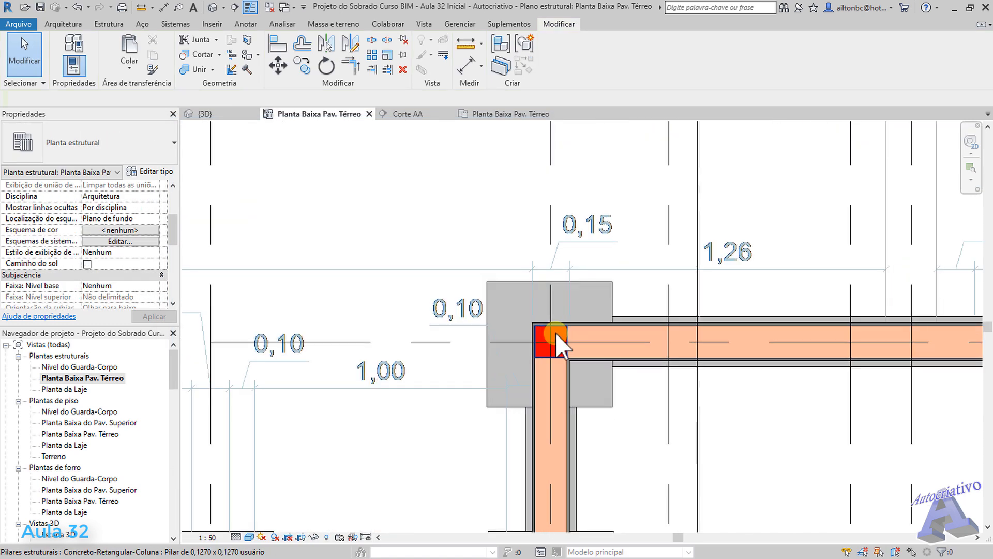
{"action": "scroll", "coordinate": [554, 332], "scroll_direction": "up", "scroll_amount": 8}
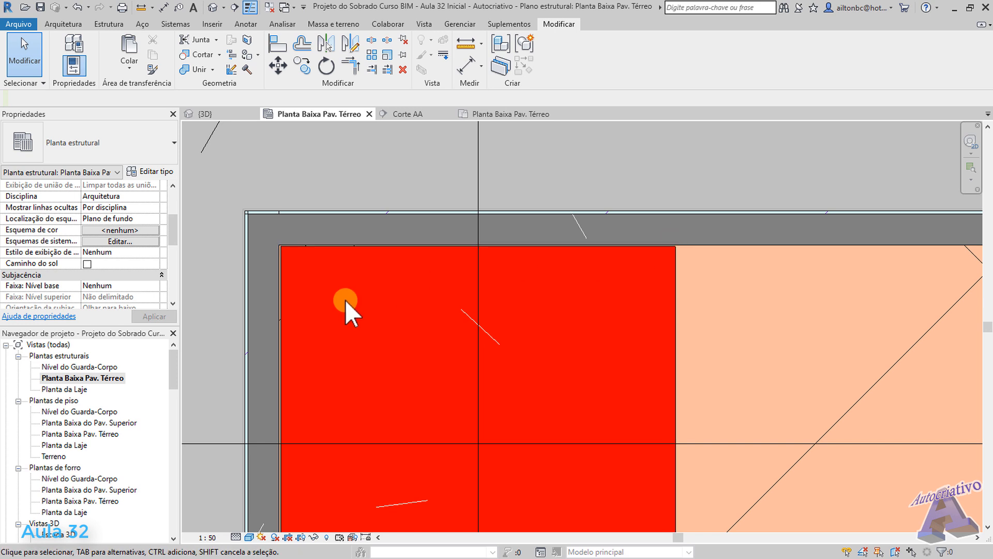
{"action": "scroll", "coordinate": [346, 300], "scroll_direction": "down", "scroll_amount": 2}
{"action": "middle_click_drag", "start_coordinate": [548, 326], "coordinate": [614, 250]}
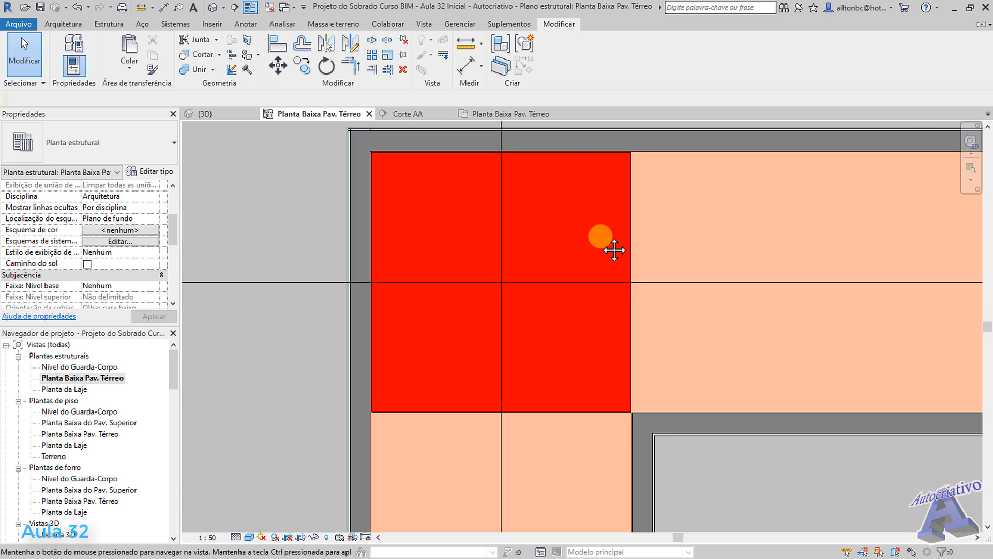
{"action": "scroll", "coordinate": [579, 293], "scroll_direction": "down", "scroll_amount": 6}
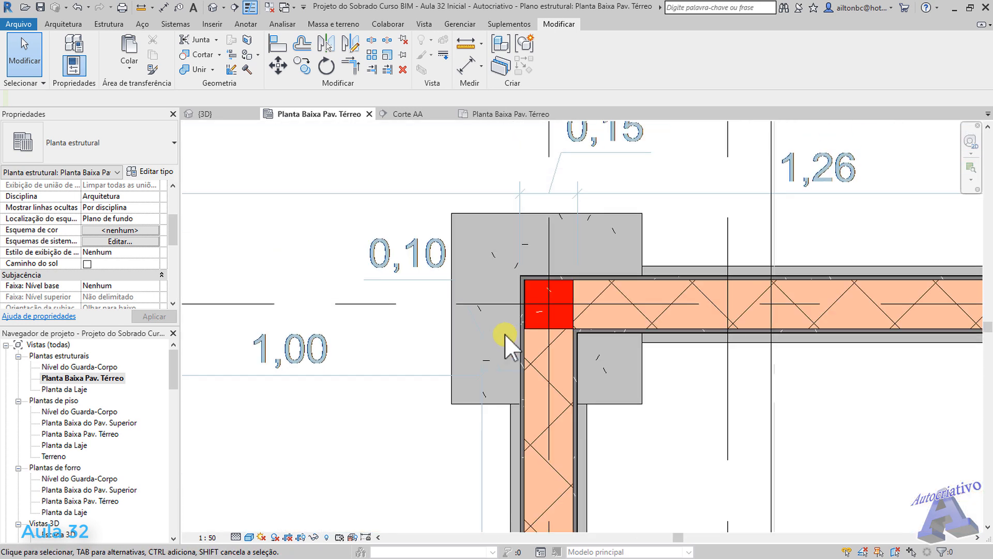
{"action": "scroll", "coordinate": [504, 333], "scroll_direction": "down", "scroll_amount": 2}
{"action": "middle_click_drag", "start_coordinate": [506, 339], "coordinate": [528, 329]}
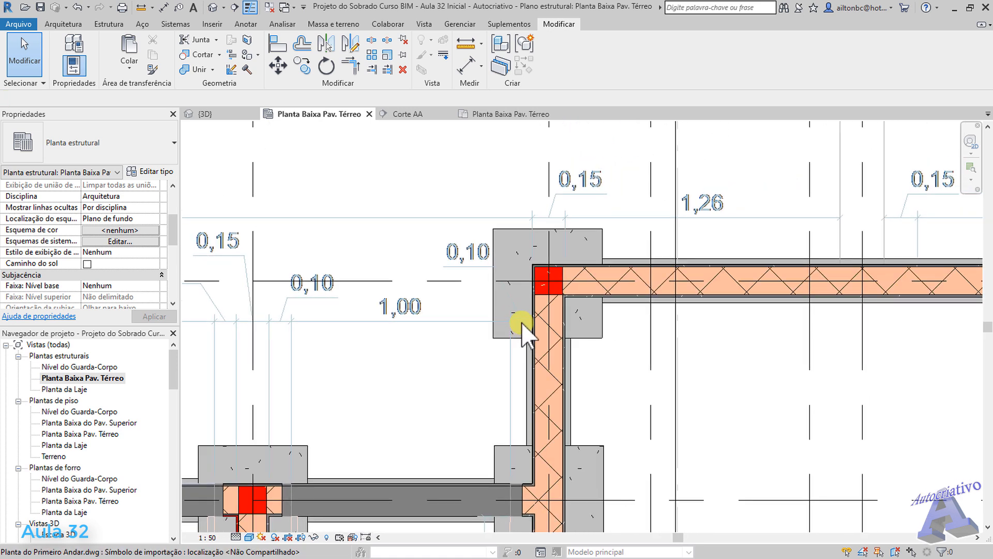
{"action": "scroll", "coordinate": [552, 321], "scroll_direction": "up", "scroll_amount": 4}
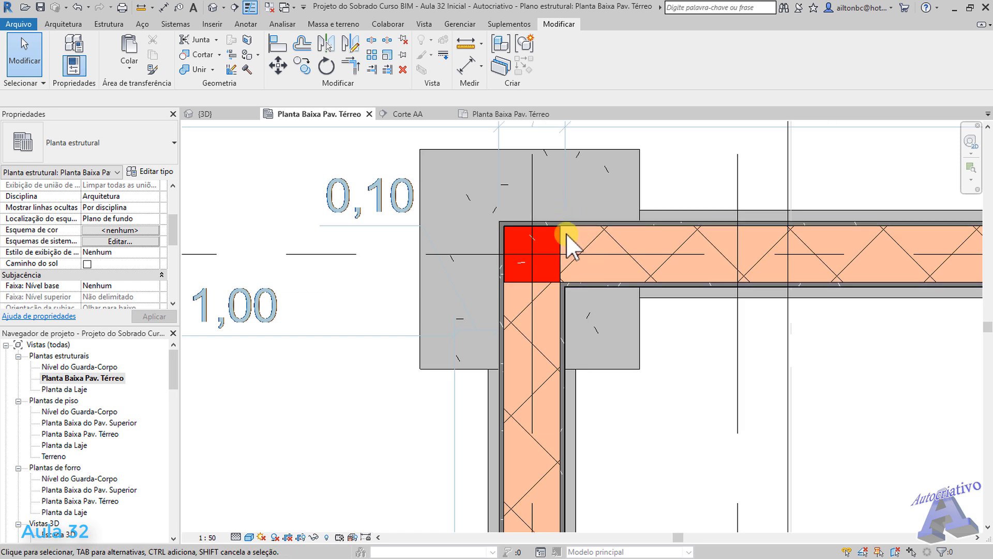
{"action": "scroll", "coordinate": [566, 234], "scroll_direction": "up", "scroll_amount": 4}
{"action": "middle_click_drag", "start_coordinate": [572, 232], "coordinate": [513, 257]}
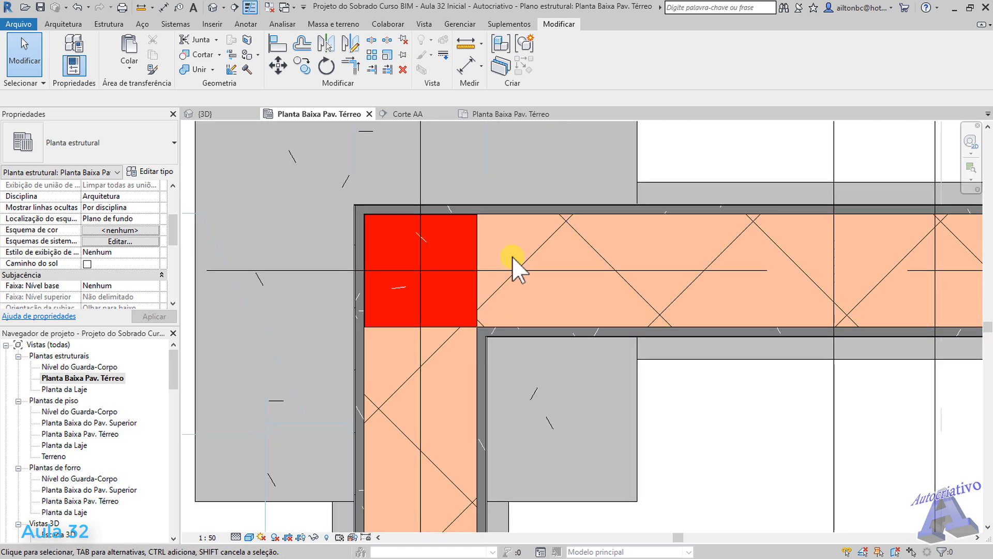
Measure the width of the wall core just below the copied corner column
{"action": "left_click", "coordinate": [140, 7]}
{"action": "scroll", "coordinate": [479, 333], "scroll_direction": "up", "scroll_amount": 8}
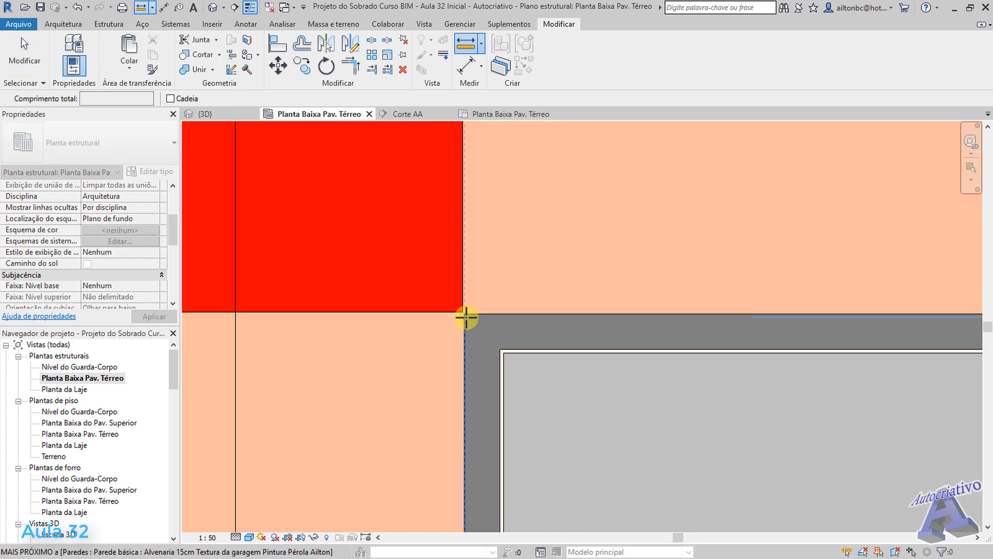
{"action": "left_click", "coordinate": [464, 321]}
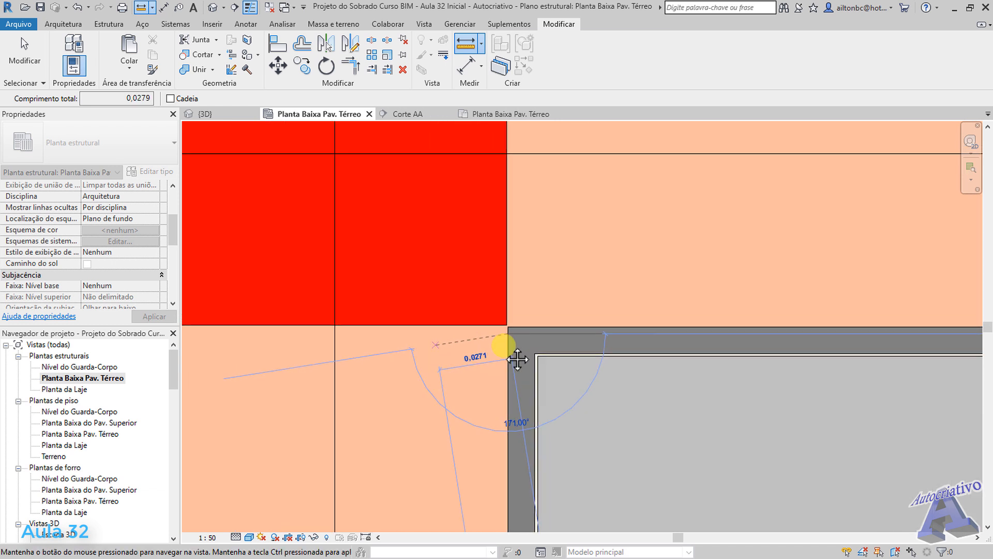
{"action": "scroll", "coordinate": [510, 342], "scroll_direction": "down", "scroll_amount": 2}
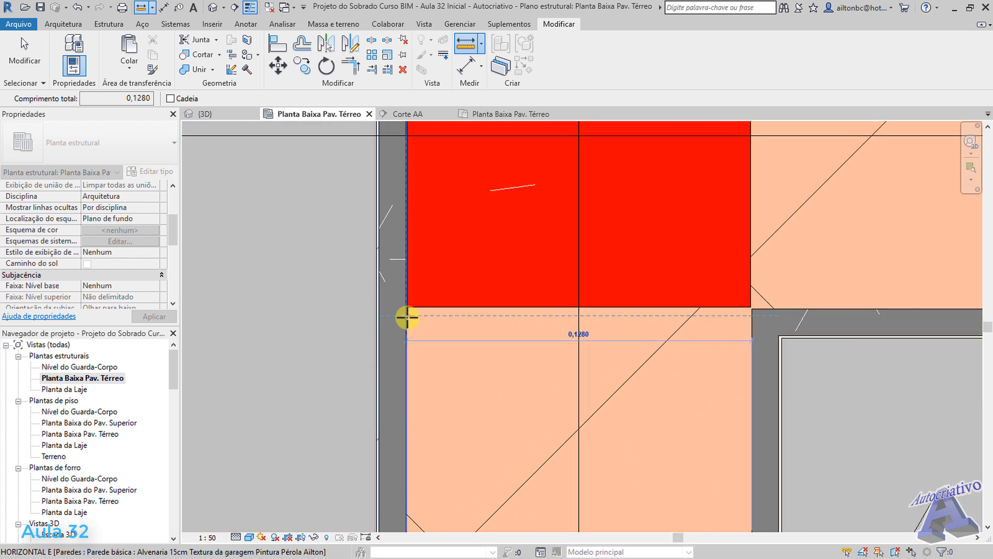
{"action": "key", "text": "Escape"}
{"action": "key", "text": "Escape"}
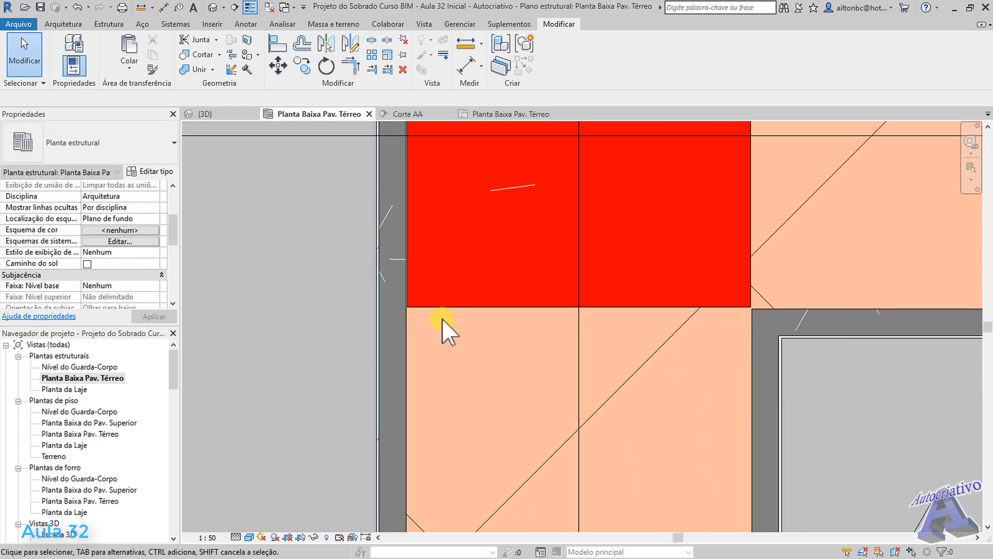
Set the corner column type's b and h dimensions to 0,1280 and deselect the column
{"action": "left_click", "coordinate": [475, 305]}
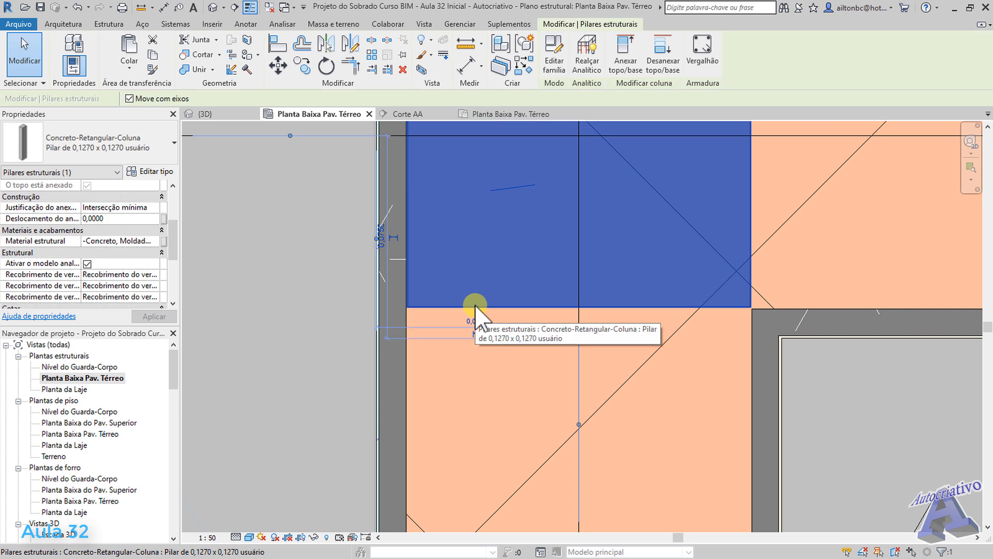
{"action": "left_click", "coordinate": [164, 173]}
{"action": "left_click", "coordinate": [617, 267]}
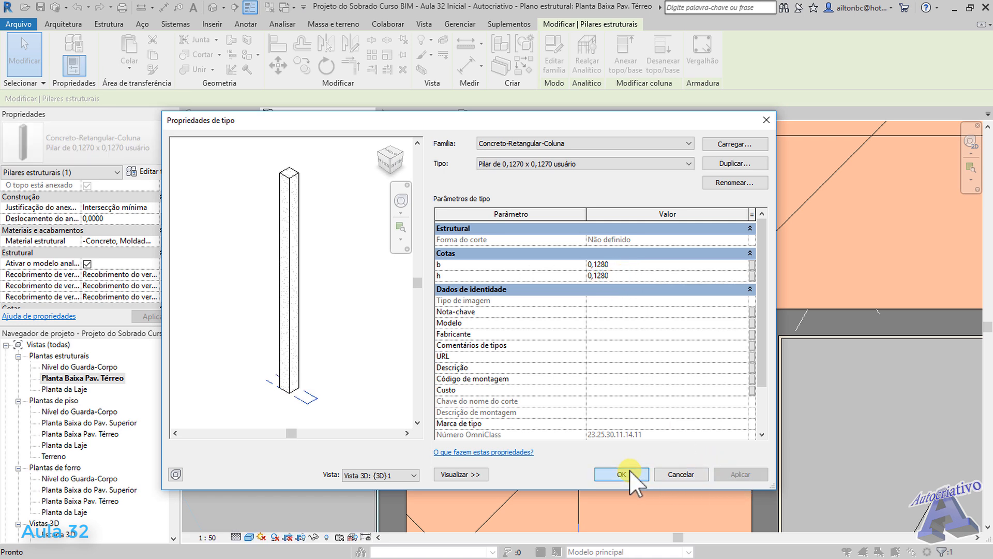
{"action": "left_click", "coordinate": [628, 473]}
{"action": "key", "text": "Escape"}
Examine how the resized column fits inside the wall core at the T-junction between the two door openings
{"action": "scroll", "coordinate": [663, 429], "scroll_direction": "down", "scroll_amount": 10}
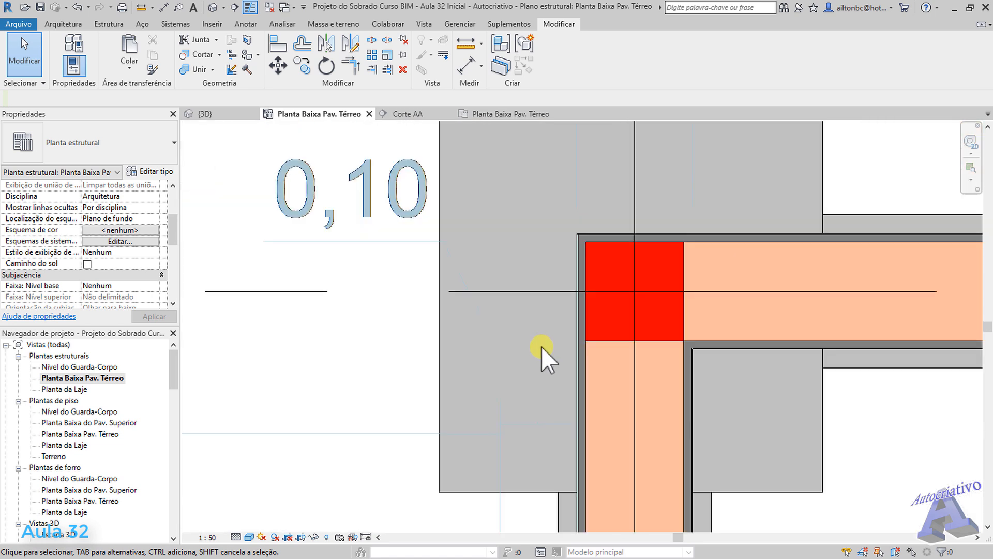
{"action": "scroll", "coordinate": [501, 432], "scroll_direction": "down", "scroll_amount": 1}
{"action": "middle_click_drag", "start_coordinate": [495, 443], "coordinate": [643, 351]}
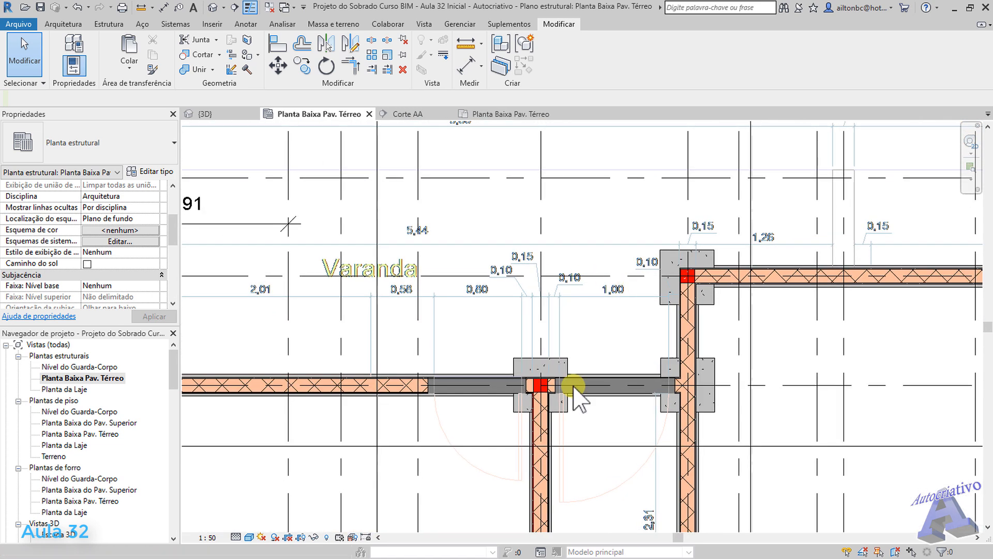
{"action": "scroll", "coordinate": [543, 359], "scroll_direction": "up", "scroll_amount": 10}
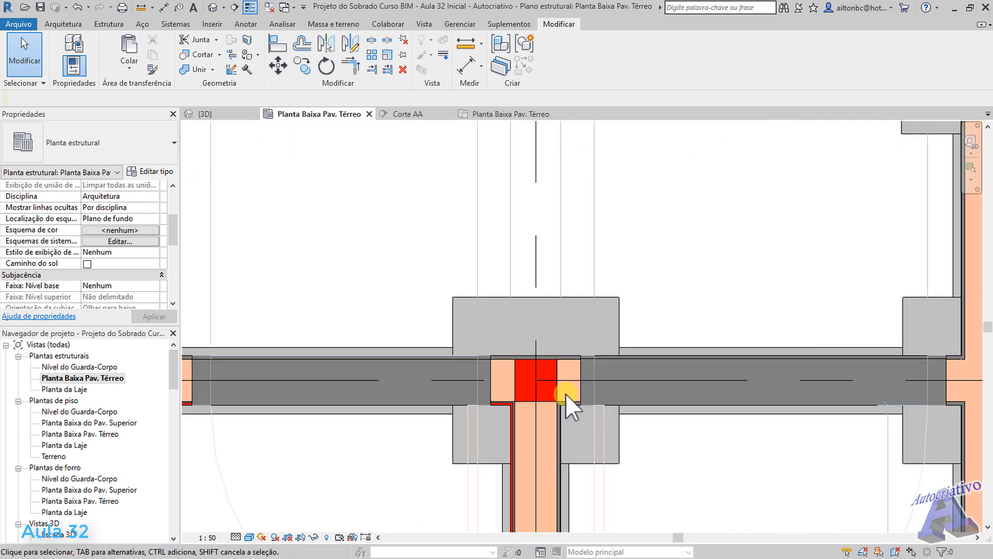
{"action": "scroll", "coordinate": [616, 399], "scroll_direction": "down", "scroll_amount": 5}
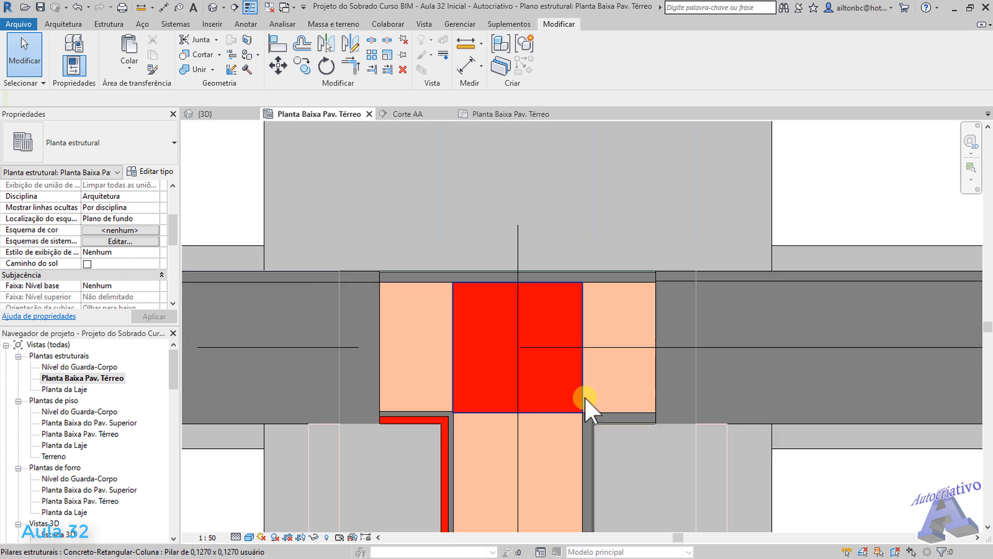
{"action": "scroll", "coordinate": [428, 415], "scroll_direction": "down", "scroll_amount": 5}
{"action": "middle_click_drag", "start_coordinate": [493, 397], "coordinate": [647, 377]}
{"action": "scroll", "coordinate": [279, 414], "scroll_direction": "up", "scroll_amount": 1}
Examine how the resized column fits the wall core at the outer corner of the Área de Serviço
{"action": "middle_click_drag", "start_coordinate": [280, 414], "coordinate": [700, 396]}
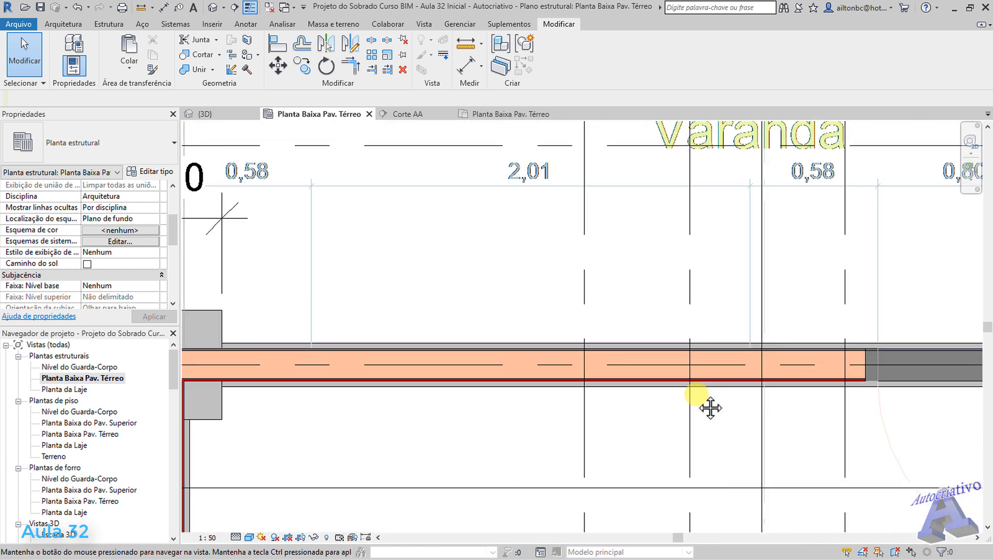
{"action": "middle_click_drag", "start_coordinate": [353, 399], "coordinate": [673, 402]}
{"action": "scroll", "coordinate": [494, 368], "scroll_direction": "up", "scroll_amount": 4}
{"action": "scroll", "coordinate": [494, 368], "scroll_direction": "up", "scroll_amount": 6}
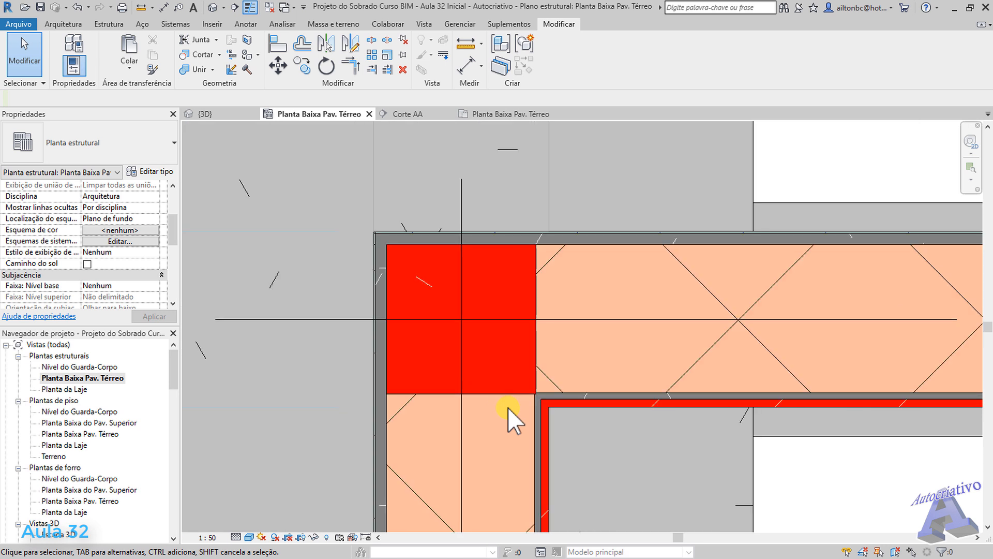
{"action": "scroll", "coordinate": [558, 390], "scroll_direction": "down", "scroll_amount": 3}
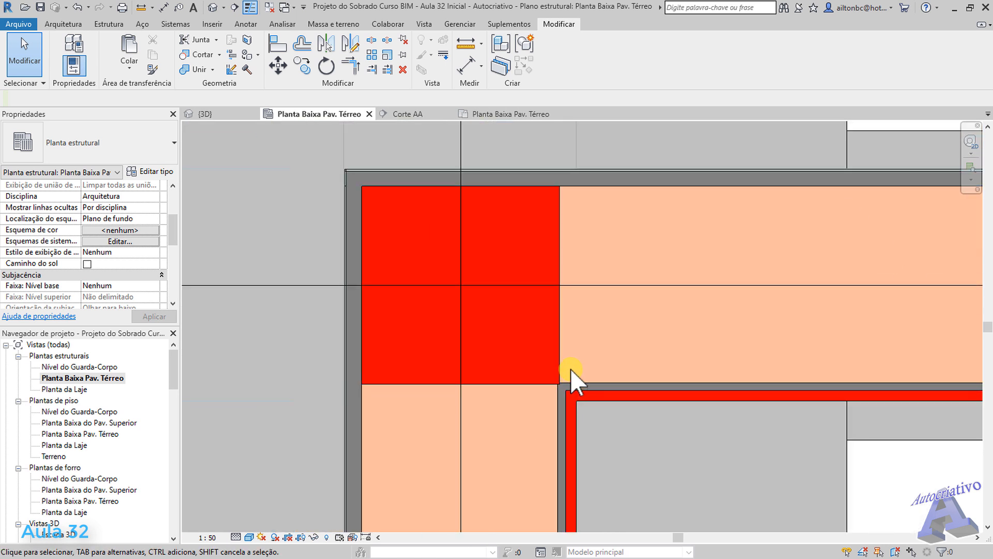
{"action": "scroll", "coordinate": [561, 379], "scroll_direction": "up", "scroll_amount": 5}
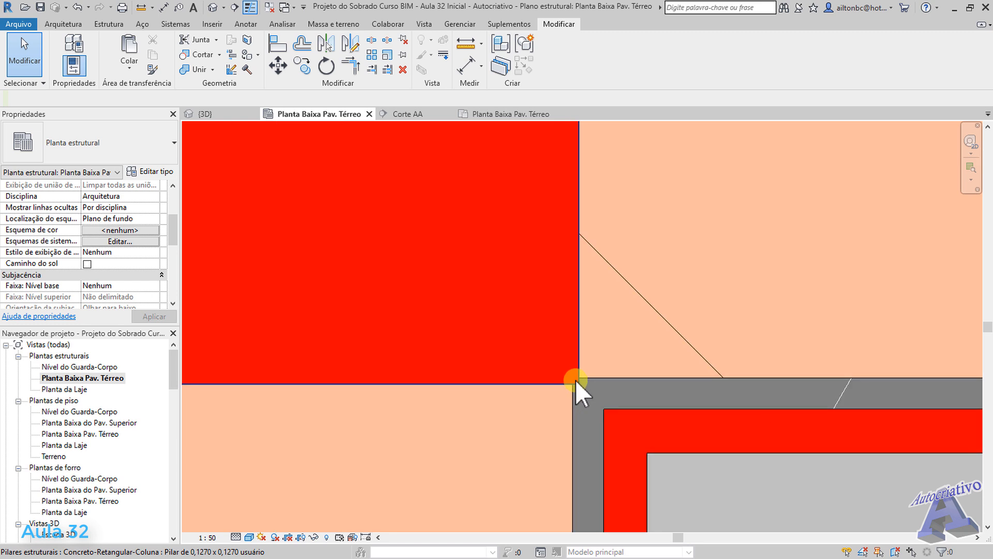
{"action": "scroll", "coordinate": [586, 388], "scroll_direction": "down", "scroll_amount": 5}
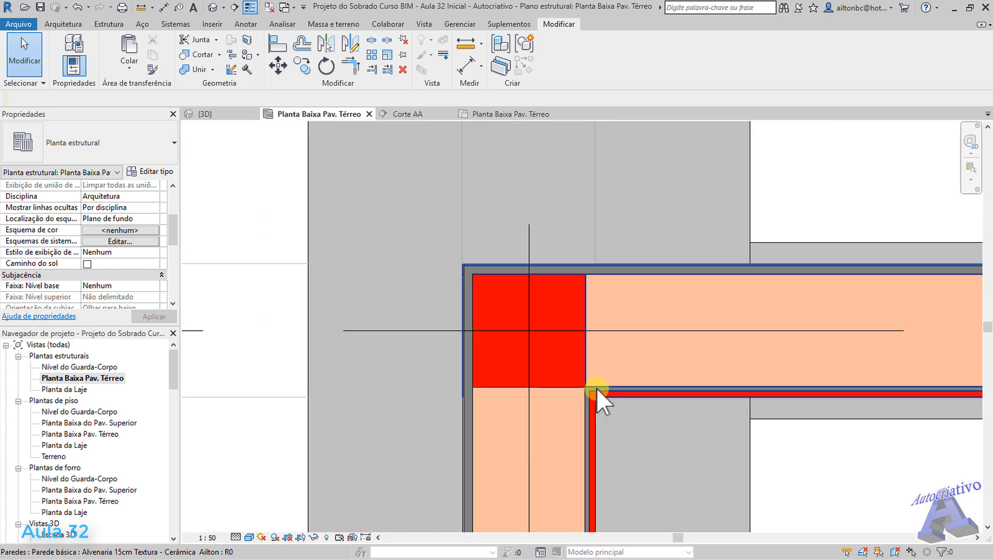
{"action": "scroll", "coordinate": [538, 421], "scroll_direction": "down", "scroll_amount": 4}
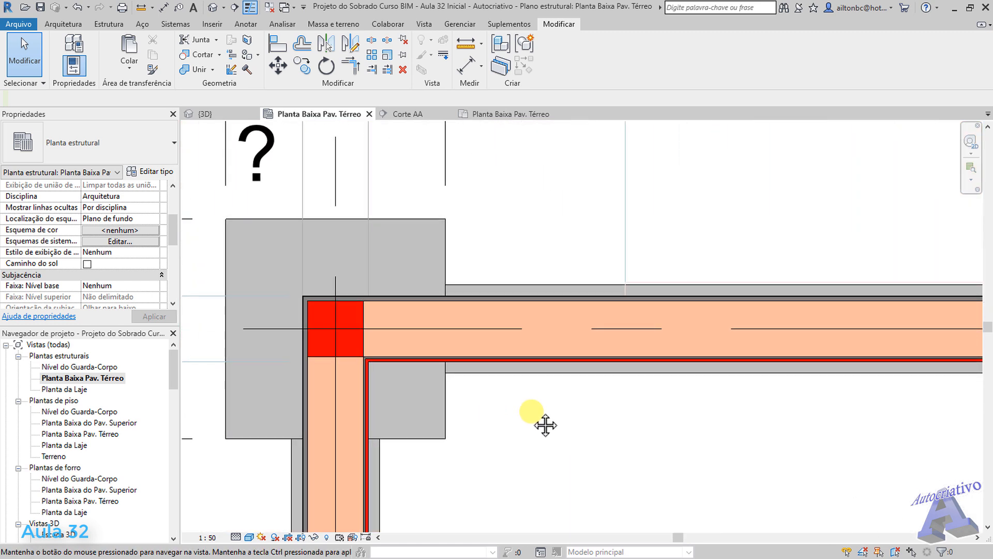
Open the 3D view and inspect the three columns between the foundation and the roof slab from below and above
{"action": "scroll", "coordinate": [601, 407], "scroll_direction": "down", "scroll_amount": 1}
{"action": "middle_click_drag", "start_coordinate": [711, 398], "coordinate": [393, 328]}
{"action": "mouse_move", "coordinate": [595, 401]}
{"action": "middle_mouse_down"}
{"action": "mouse_move", "coordinate": [631, 388]}
{"action": "mouse_move", "coordinate": [648, 404]}
{"action": "middle_mouse_up"}
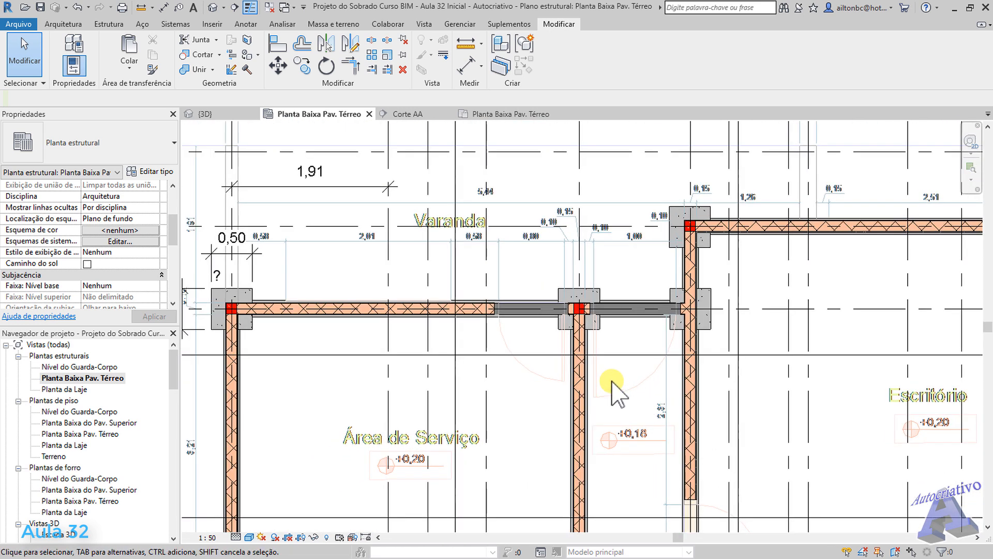
{"action": "left_click", "coordinate": [205, 113]}
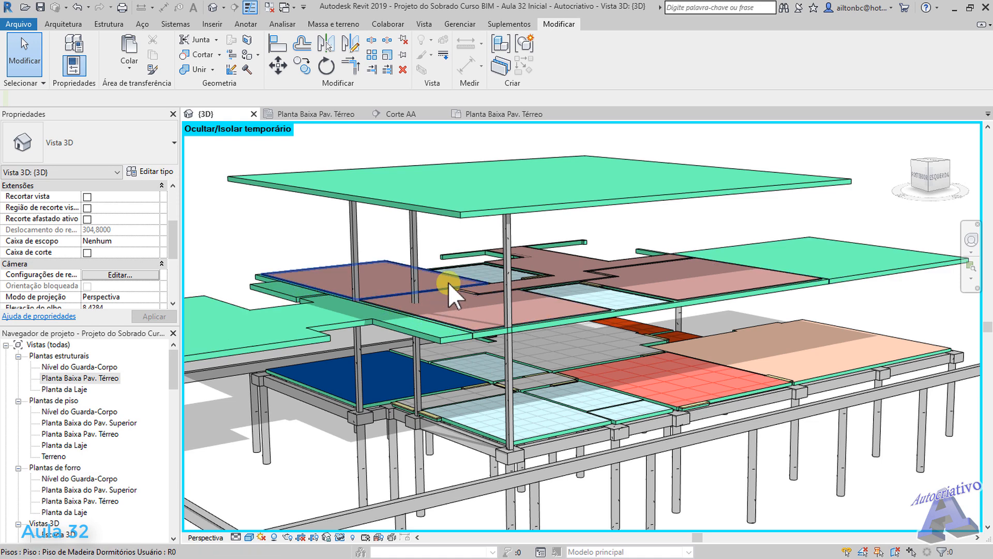
{"action": "middle_click_drag", "start_coordinate": [448, 282], "coordinate": [454, 212], "text": "shift"}
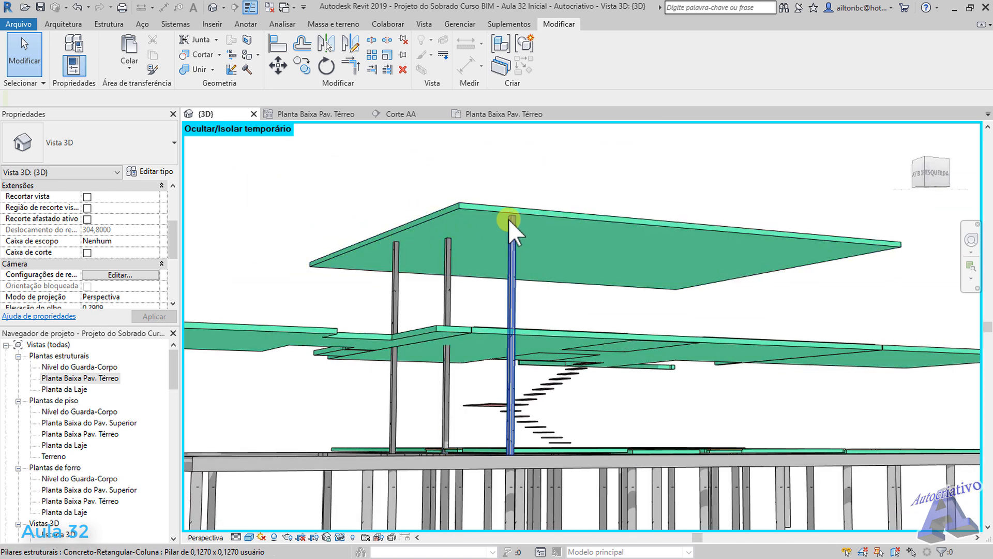
{"action": "middle_click_drag", "start_coordinate": [483, 244], "coordinate": [497, 326], "text": "shift"}
Join the geometry of the building's corner column with the upper-floor slab it passes through
{"action": "scroll", "coordinate": [498, 326], "scroll_direction": "up", "scroll_amount": 3}
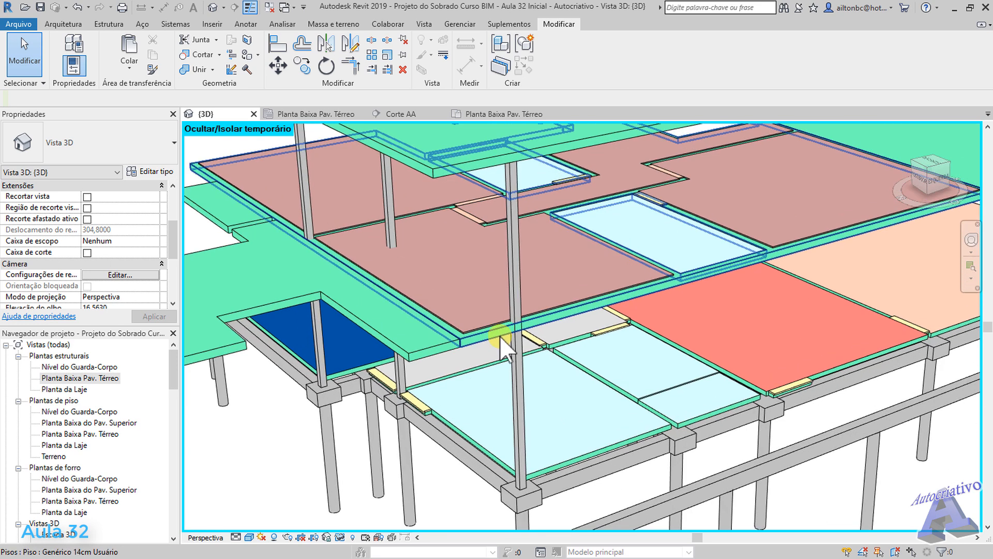
{"action": "scroll", "coordinate": [500, 340], "scroll_direction": "up", "scroll_amount": 2}
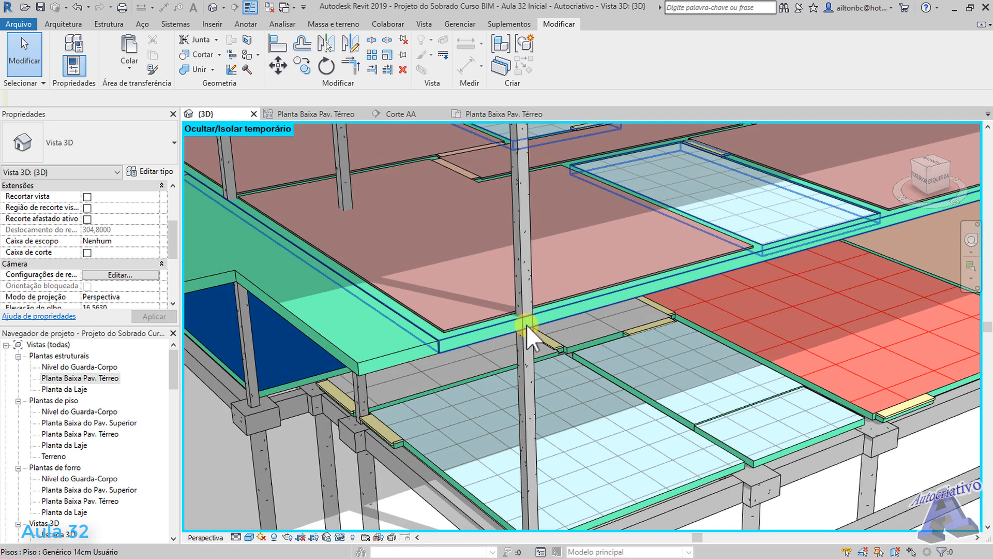
{"action": "scroll", "coordinate": [541, 327], "scroll_direction": "up", "scroll_amount": 3}
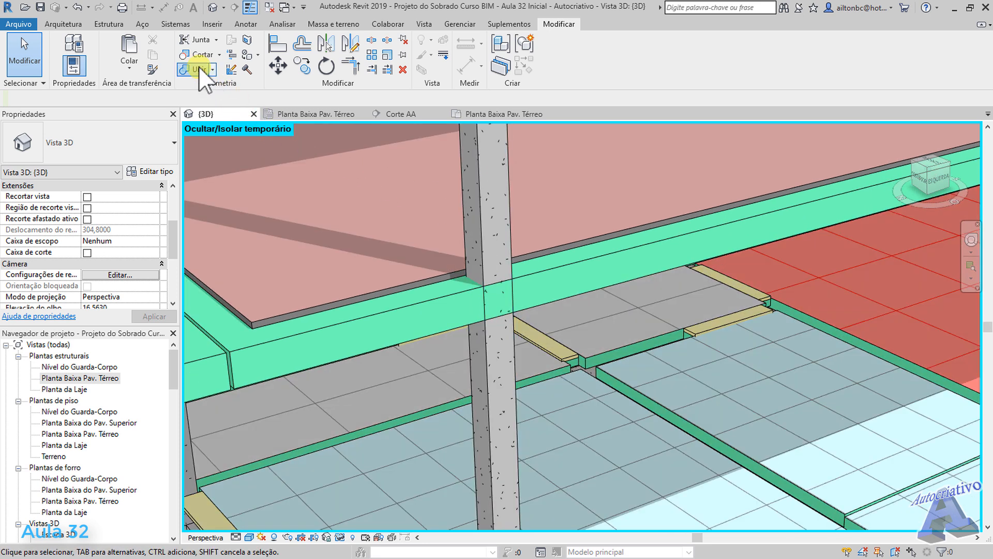
{"action": "left_click", "coordinate": [199, 70]}
{"action": "left_click", "coordinate": [485, 214]}
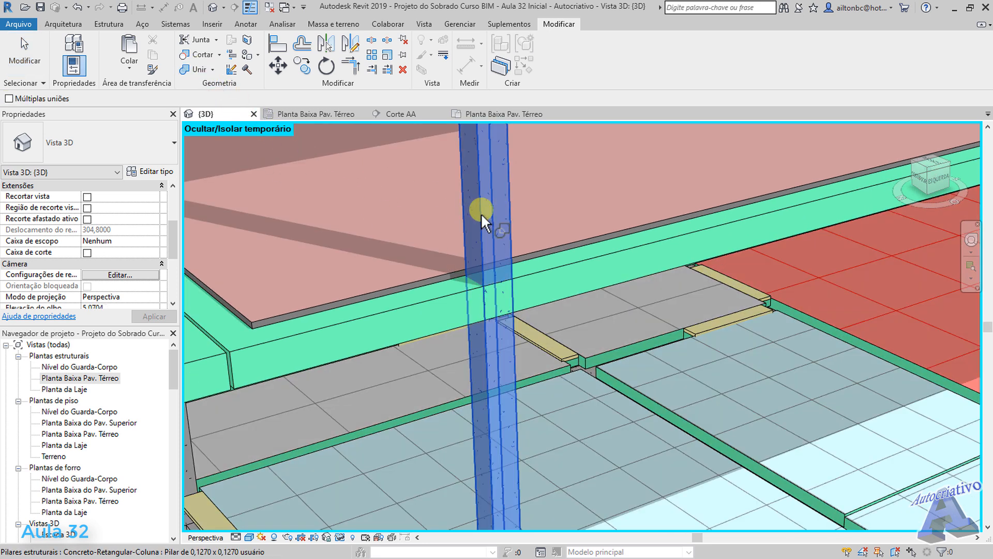
{"action": "left_click", "coordinate": [438, 297]}
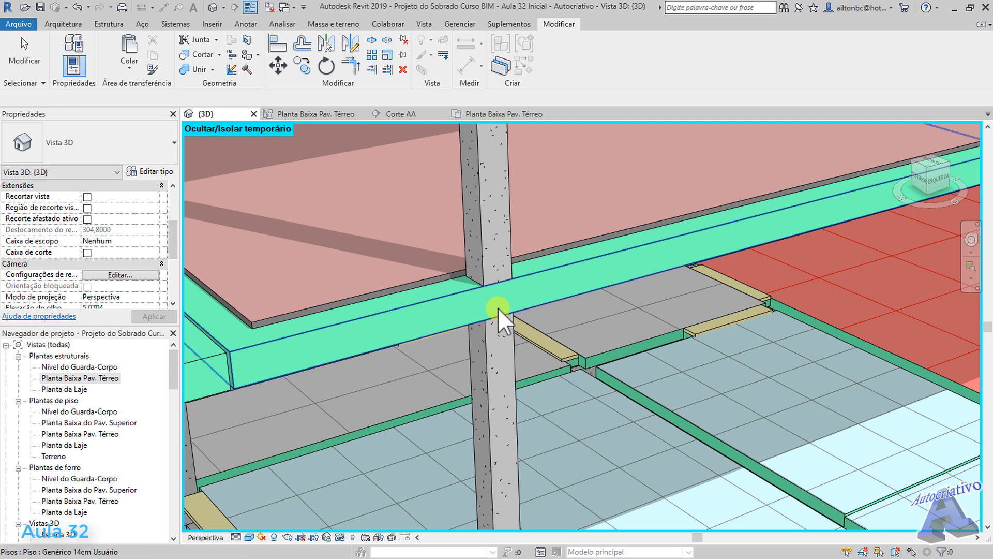
{"action": "key", "text": "Escape"}
Look over the joined column in 3D, then return to the ground-floor structural plan and examine the column at the Escritório corner
{"action": "scroll", "coordinate": [497, 308], "scroll_direction": "down", "scroll_amount": 6}
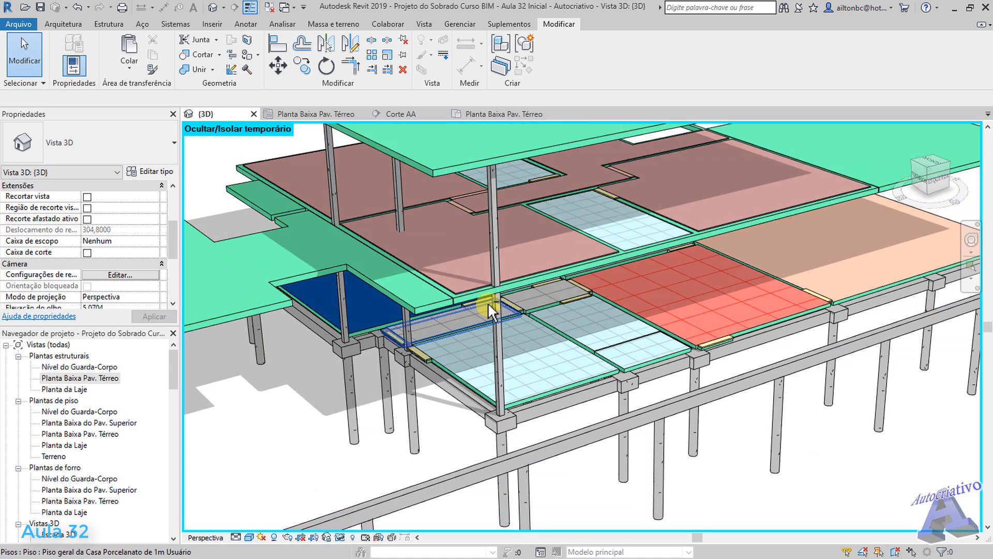
{"action": "middle_click_drag", "start_coordinate": [488, 302], "coordinate": [516, 266], "text": "shift"}
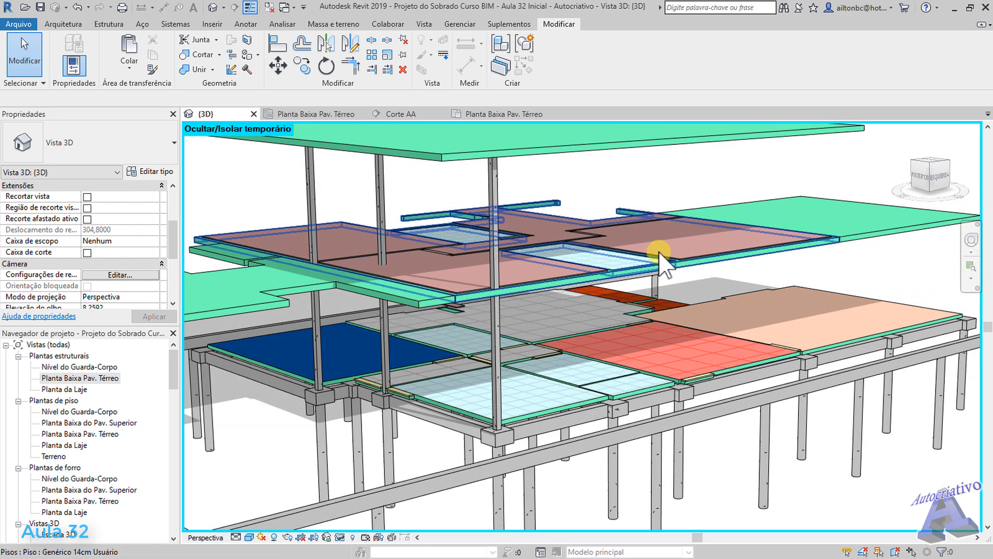
{"action": "left_click", "coordinate": [337, 113]}
{"action": "middle_click_drag", "start_coordinate": [622, 377], "coordinate": [428, 363]}
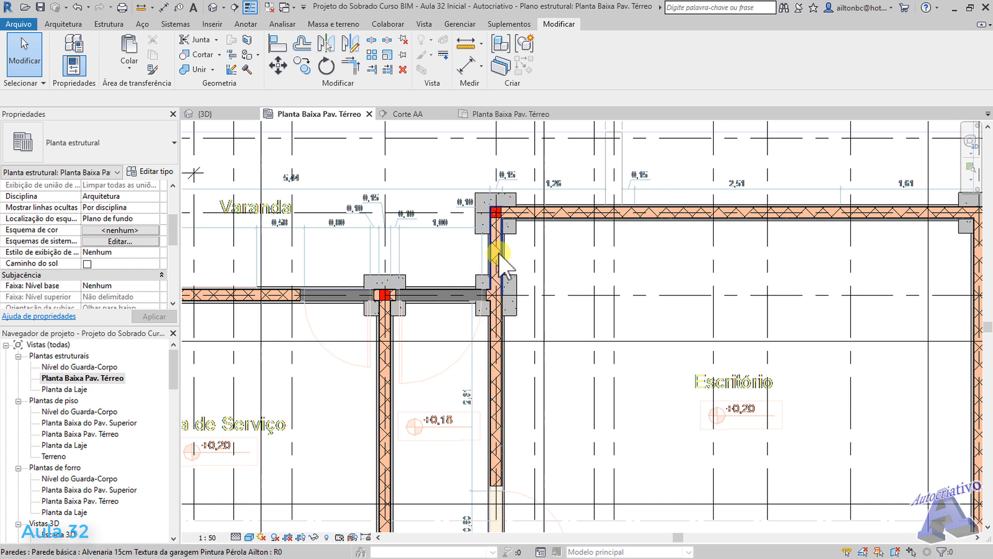
{"action": "scroll", "coordinate": [497, 210], "scroll_direction": "up", "scroll_amount": 7}
{"action": "scroll", "coordinate": [506, 199], "scroll_direction": "up", "scroll_amount": 2}
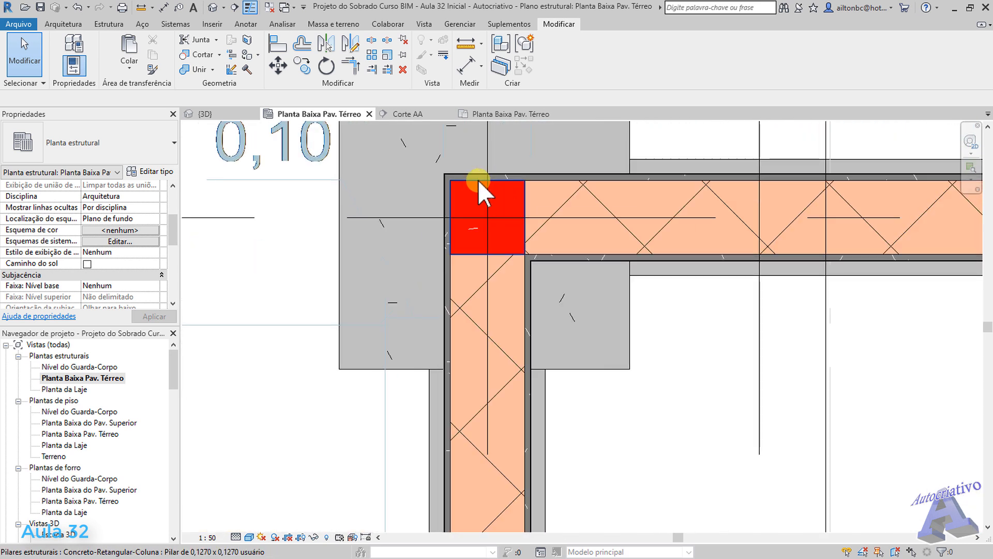
{"action": "scroll", "coordinate": [488, 247], "scroll_direction": "up", "scroll_amount": 1}
{"action": "middle_click_drag", "start_coordinate": [489, 247], "coordinate": [531, 396]}
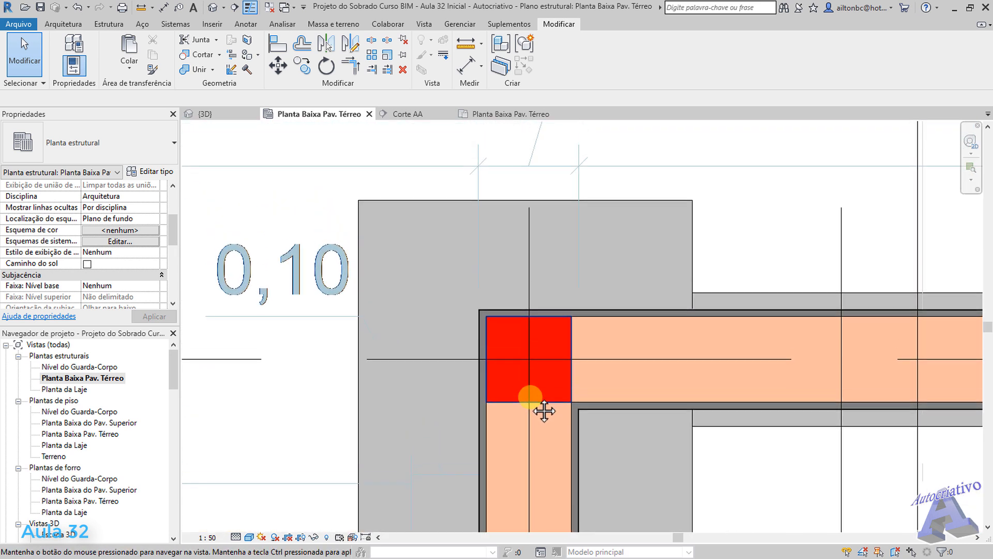
{"action": "scroll", "coordinate": [491, 321], "scroll_direction": "up", "scroll_amount": 1}
{"action": "scroll", "coordinate": [491, 321], "scroll_direction": "down", "scroll_amount": 2}
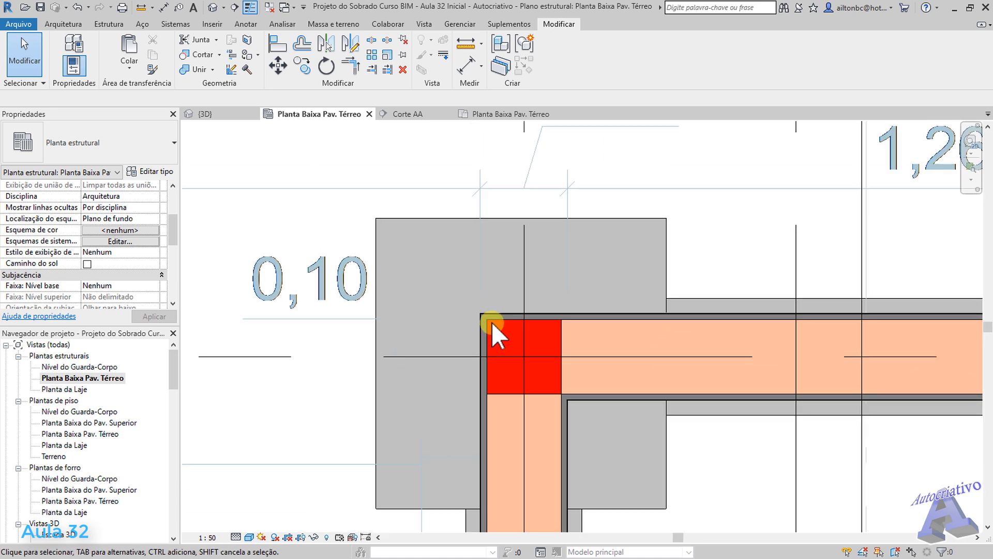
{"action": "scroll", "coordinate": [502, 329], "scroll_direction": "down", "scroll_amount": 3}
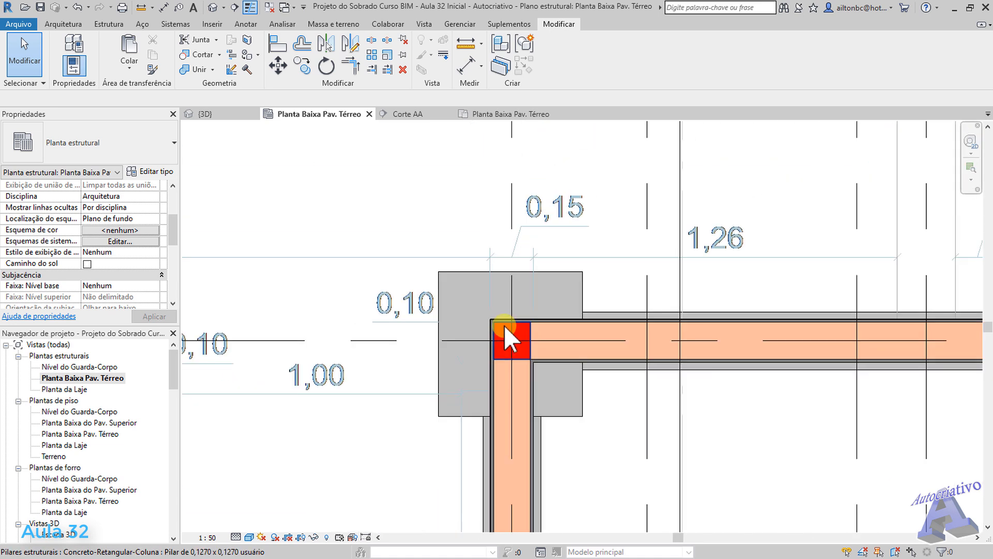
{"action": "scroll", "coordinate": [519, 351], "scroll_direction": "down", "scroll_amount": 3}
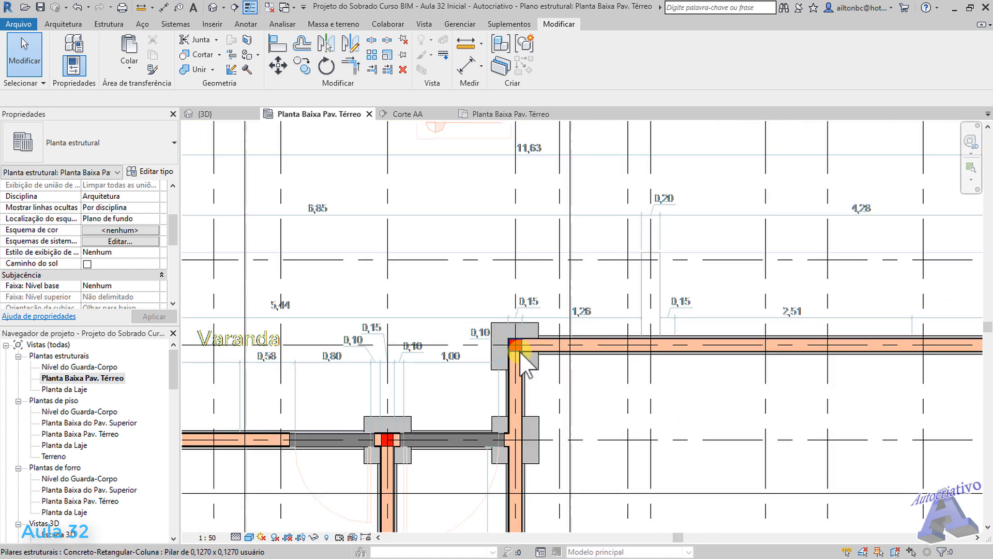
Examine the wall junction below the Escritório corner column and the remaining column locations across the plan down to grid line 11
{"action": "middle_click_drag", "start_coordinate": [572, 461], "coordinate": [555, 389]}
{"action": "scroll", "coordinate": [495, 371], "scroll_direction": "up", "scroll_amount": 4}
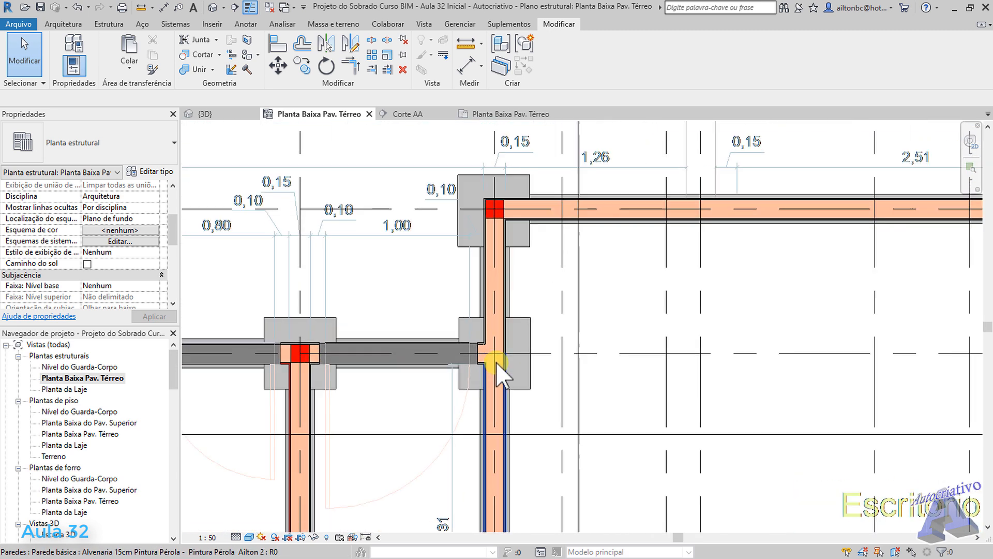
{"action": "scroll", "coordinate": [478, 305], "scroll_direction": "up", "scroll_amount": 2}
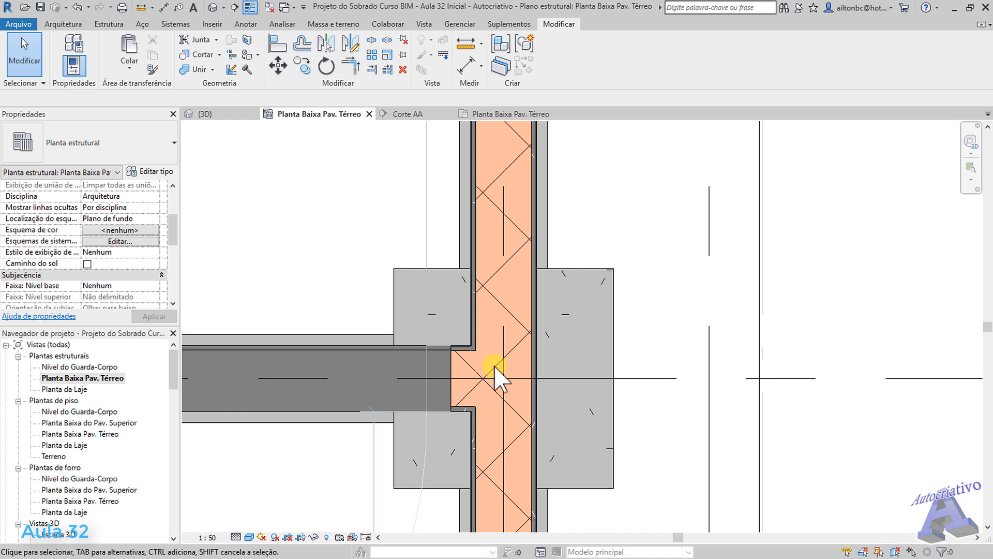
{"action": "scroll", "coordinate": [494, 366], "scroll_direction": "down", "scroll_amount": 5}
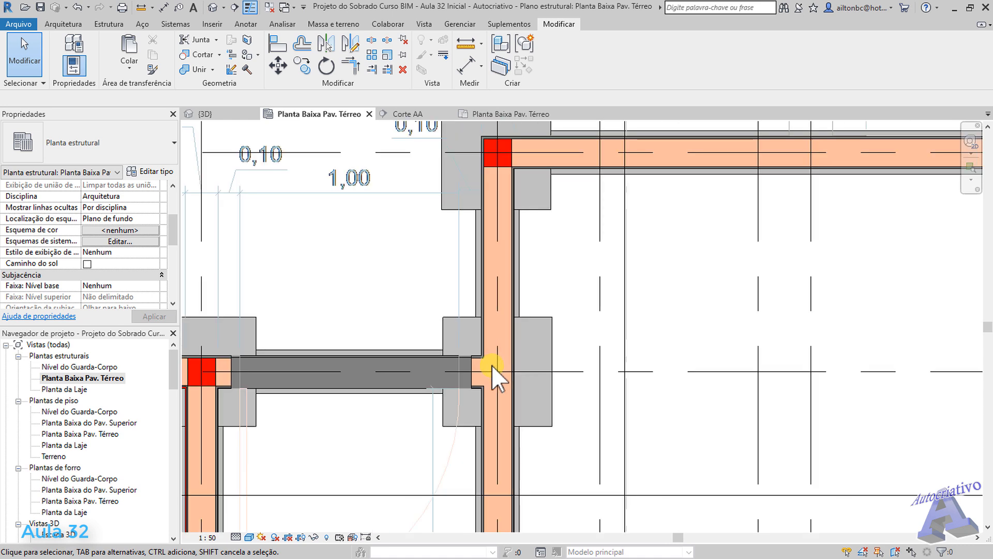
{"action": "scroll", "coordinate": [494, 316], "scroll_direction": "up", "scroll_amount": 2}
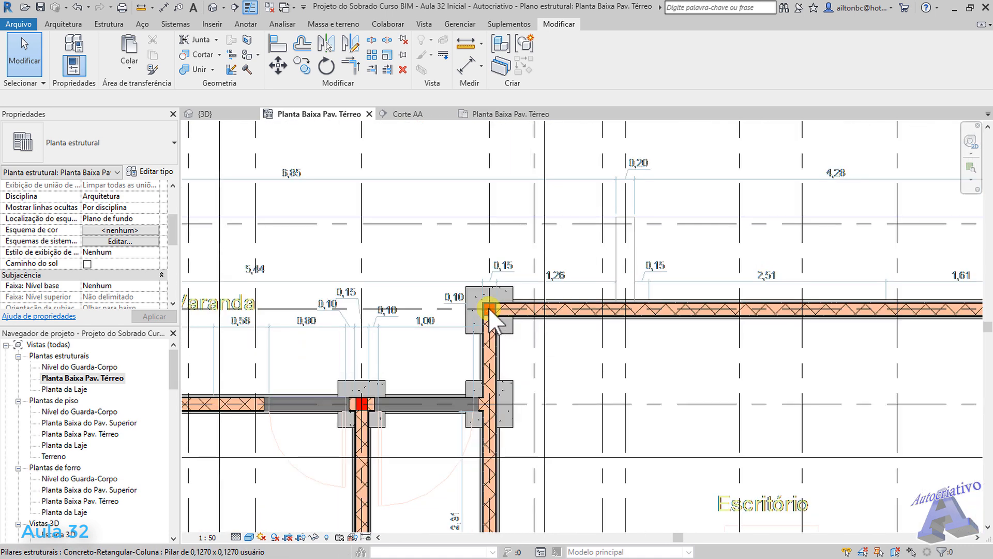
{"action": "scroll", "coordinate": [441, 387], "scroll_direction": "up", "scroll_amount": 3}
{"action": "scroll", "coordinate": [665, 343], "scroll_direction": "down", "scroll_amount": 6}
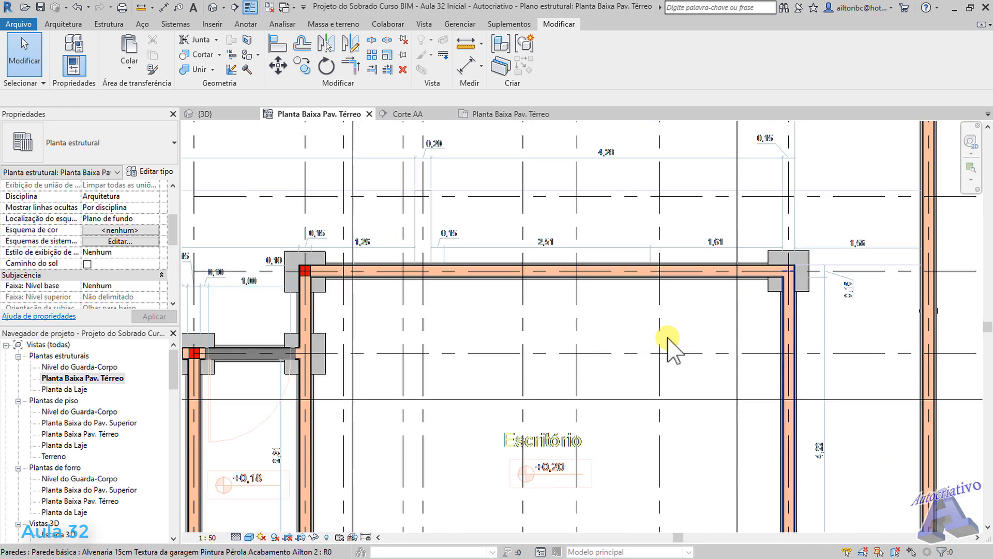
{"action": "middle_click_drag", "start_coordinate": [647, 338], "coordinate": [635, 268]}
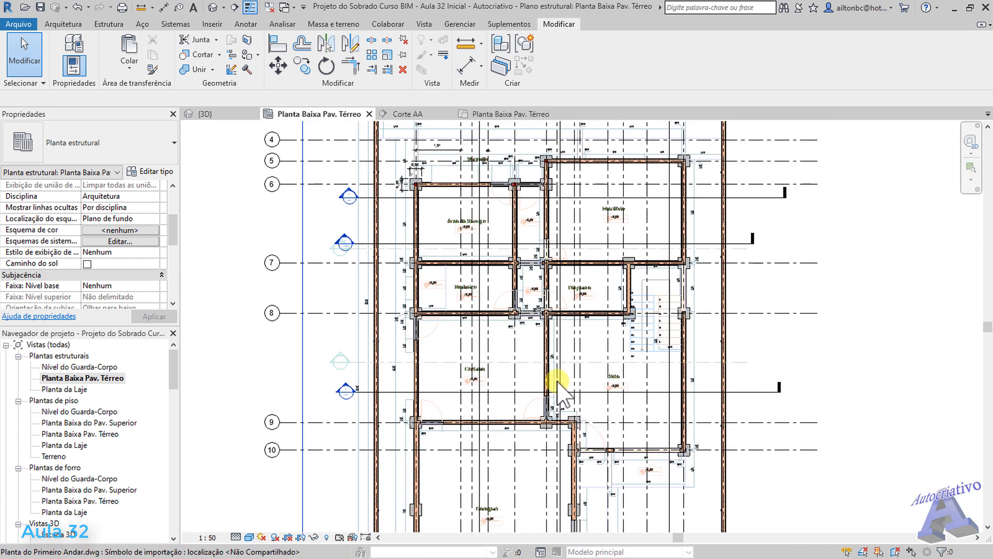
{"action": "middle_click_drag", "start_coordinate": [635, 420], "coordinate": [645, 261]}
{"action": "scroll", "coordinate": [595, 354], "scroll_direction": "up", "scroll_amount": 4}
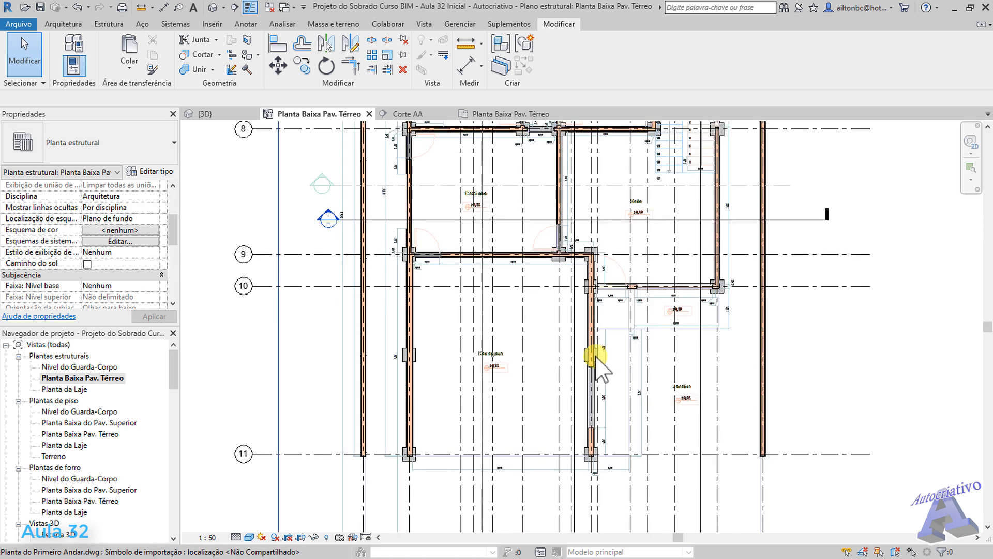
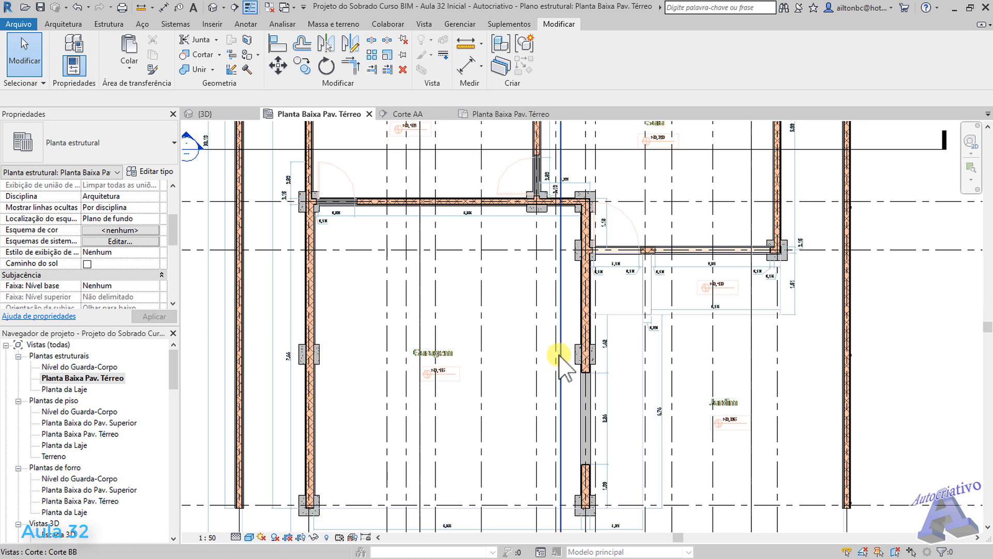
Review the remaining column locations across the ground-floor plan, then inspect the complete column set and slabs in the 3D view
{"action": "middle_click_drag", "start_coordinate": [510, 329], "coordinate": [516, 385]}
{"action": "scroll", "coordinate": [550, 352], "scroll_direction": "down", "scroll_amount": 2}
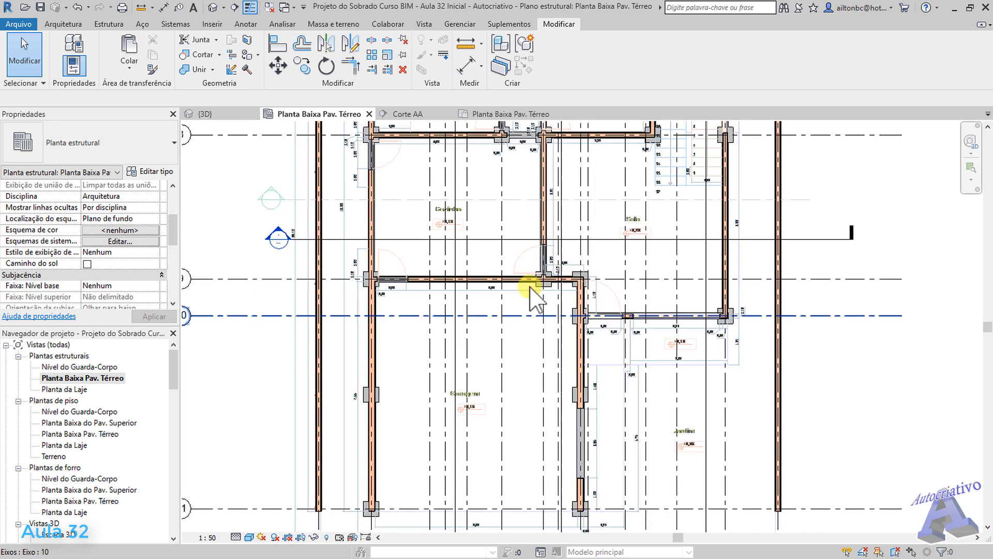
{"action": "middle_click_drag", "start_coordinate": [521, 259], "coordinate": [519, 396]}
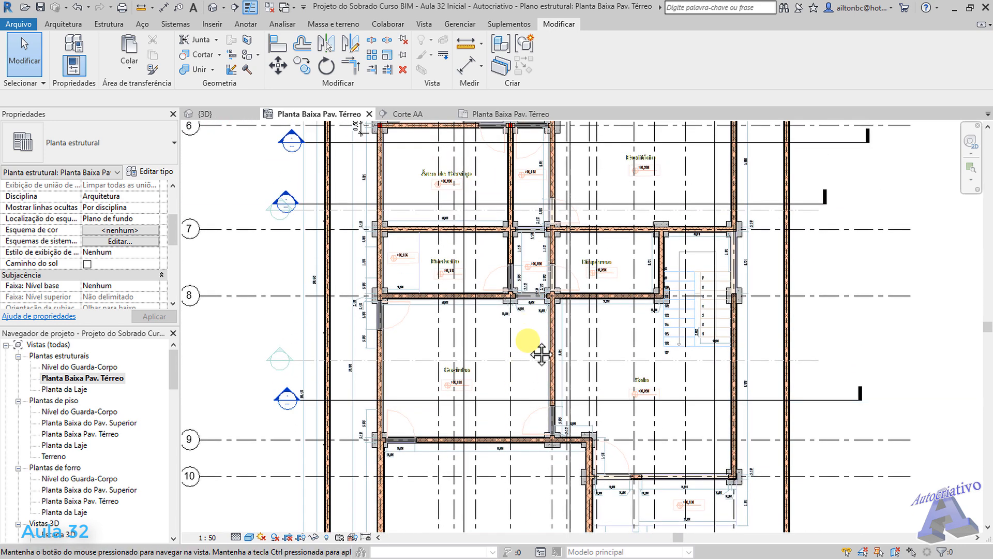
{"action": "middle_click_drag", "start_coordinate": [532, 344], "coordinate": [527, 437]}
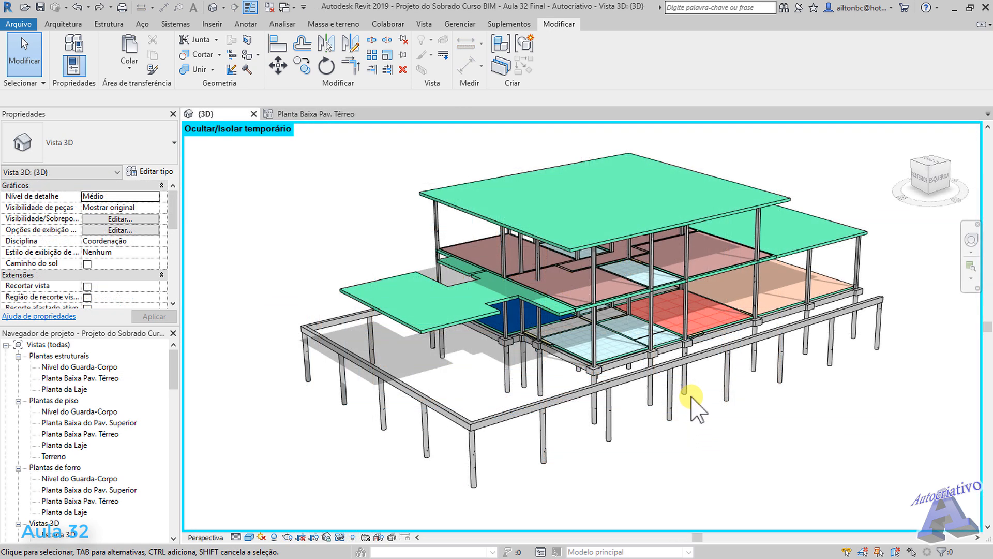
{"action": "middle_click_drag", "start_coordinate": [718, 431], "coordinate": [703, 395], "text": "shift"}
{"action": "scroll", "coordinate": [545, 282], "scroll_direction": "up", "scroll_amount": 3}
{"action": "scroll", "coordinate": [546, 288], "scroll_direction": "up", "scroll_amount": 3}
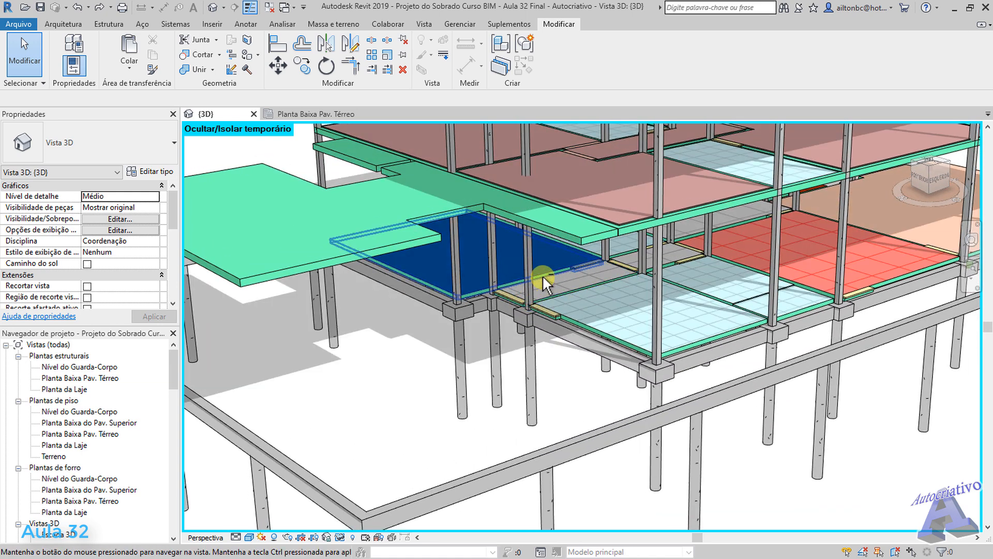
{"action": "middle_click_drag", "start_coordinate": [542, 274], "coordinate": [574, 208], "text": "shift"}
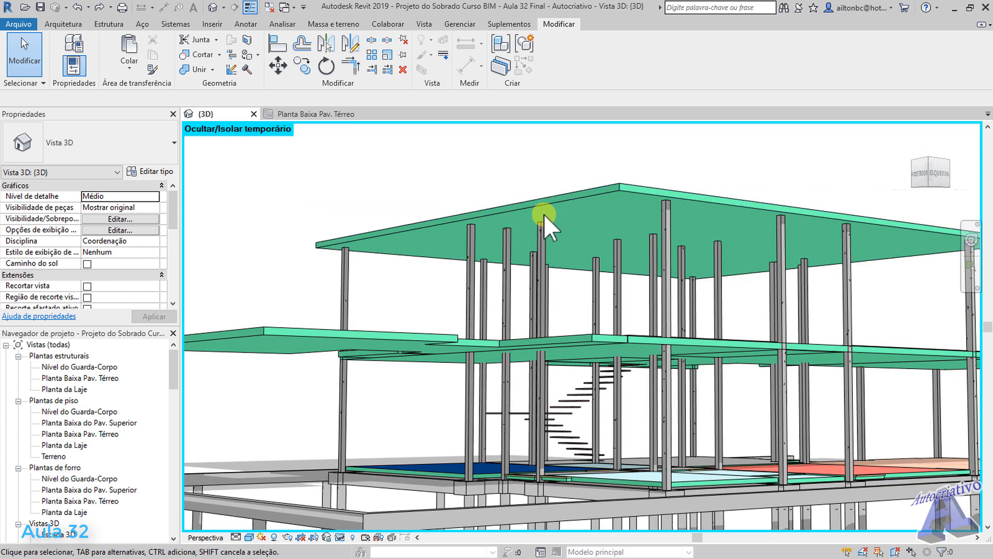
{"action": "middle_click_drag", "start_coordinate": [566, 262], "coordinate": [579, 308], "text": "shift"}
Set the top level of the column at F-6 to Planta Baixa do Pav. Superior and attach its top to the upper-floor slab
{"action": "left_click", "coordinate": [545, 279]}
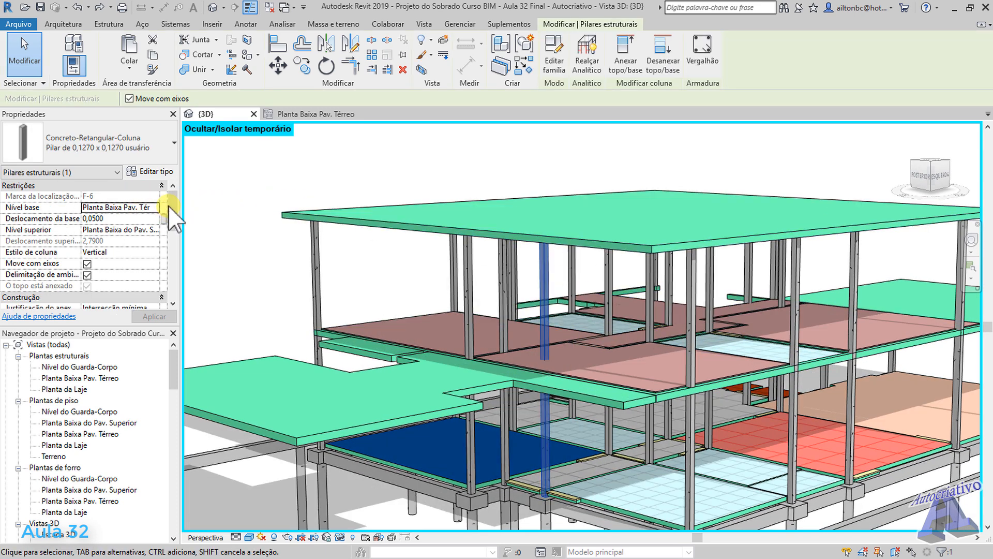
{"action": "scroll", "coordinate": [172, 205], "scroll_direction": "down", "scroll_amount": 1}
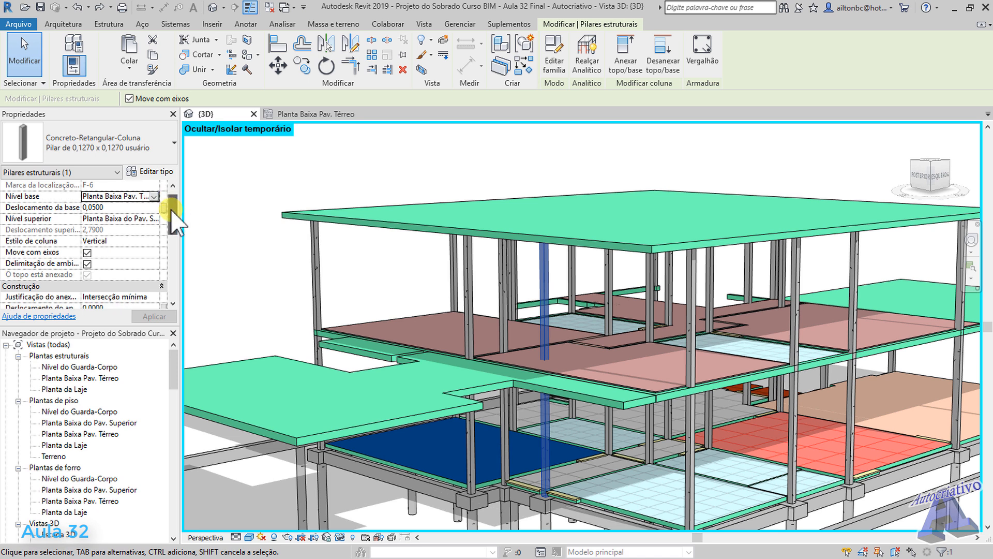
{"action": "left_click_drag", "start_coordinate": [174, 208], "coordinate": [174, 197]}
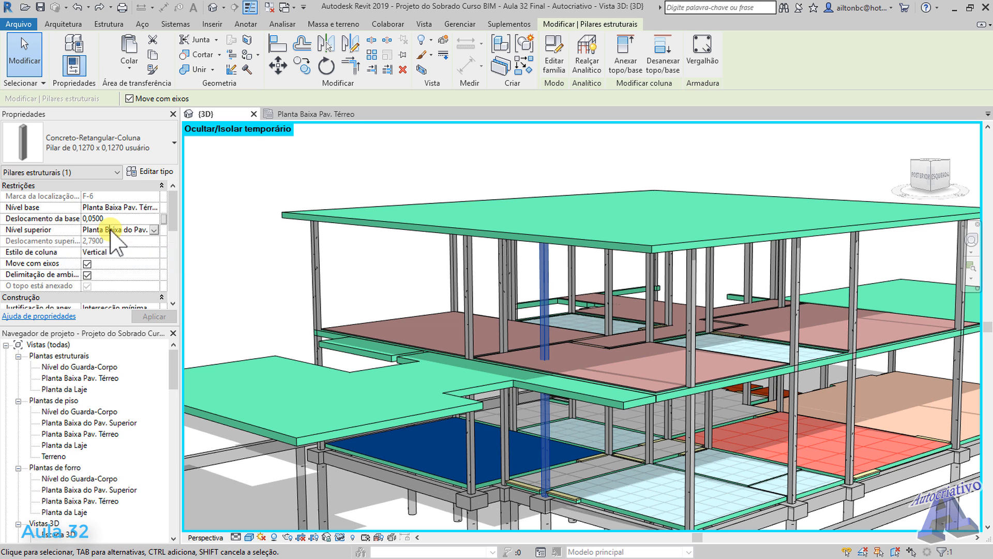
{"action": "left_click", "coordinate": [154, 230]}
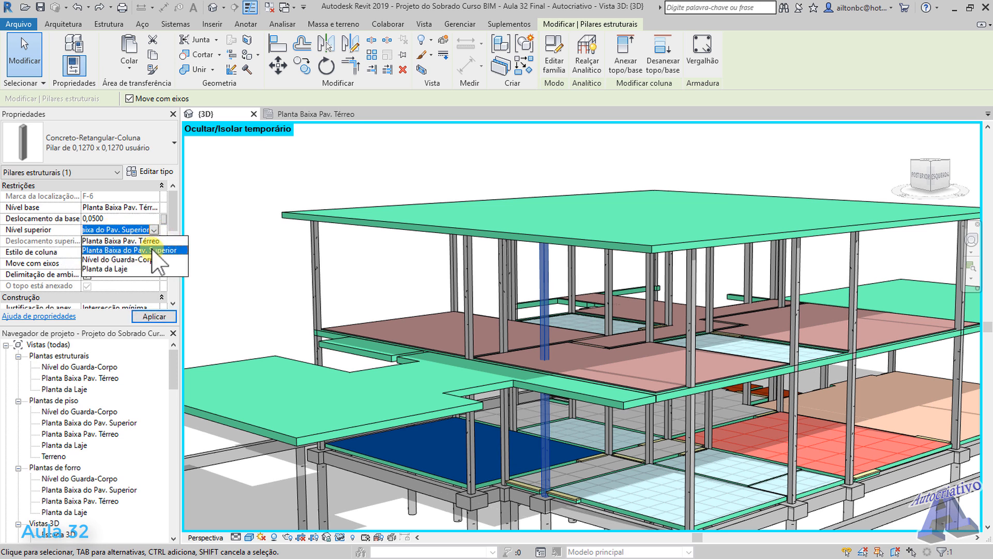
{"action": "left_click", "coordinate": [152, 250]}
{"action": "left_click", "coordinate": [161, 317]}
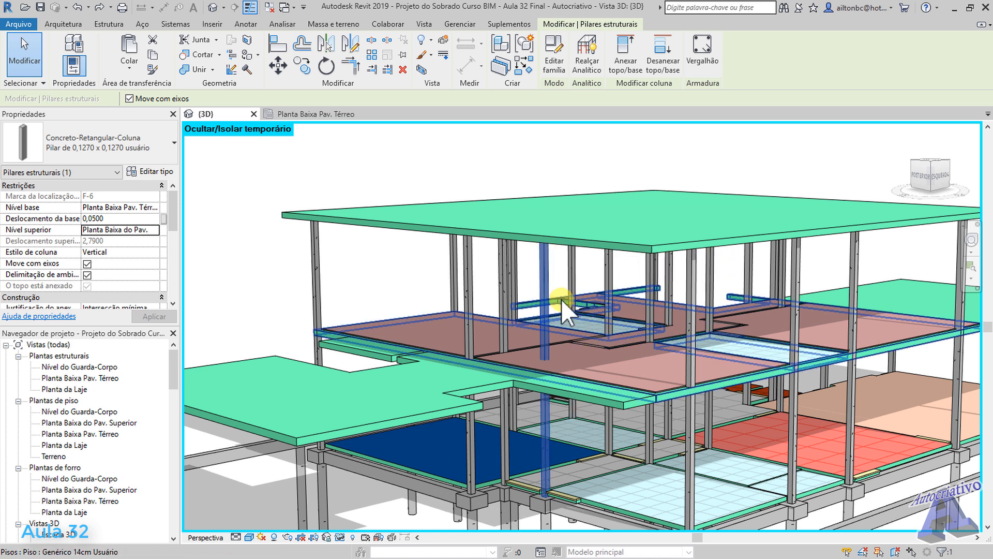
{"action": "left_click", "coordinate": [625, 66]}
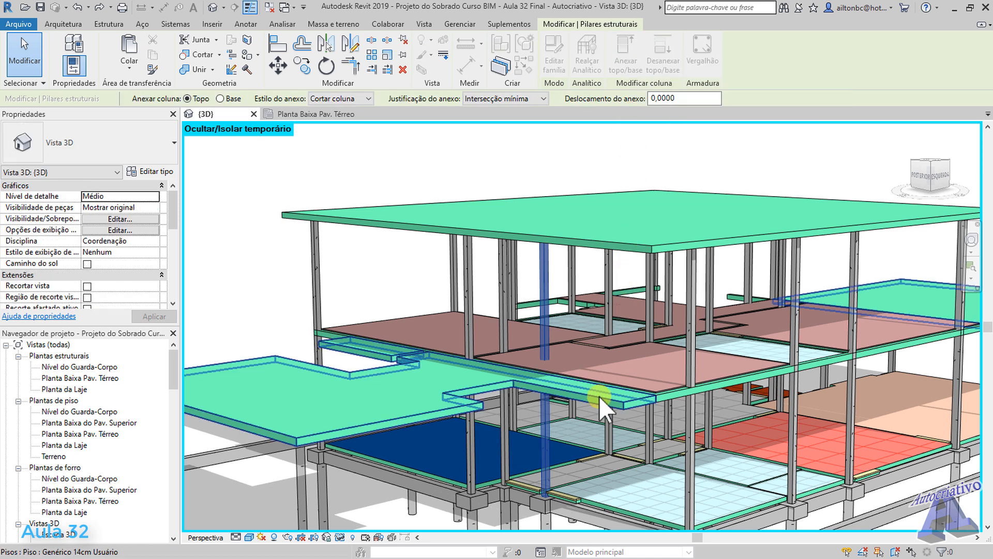
{"action": "left_click", "coordinate": [667, 396]}
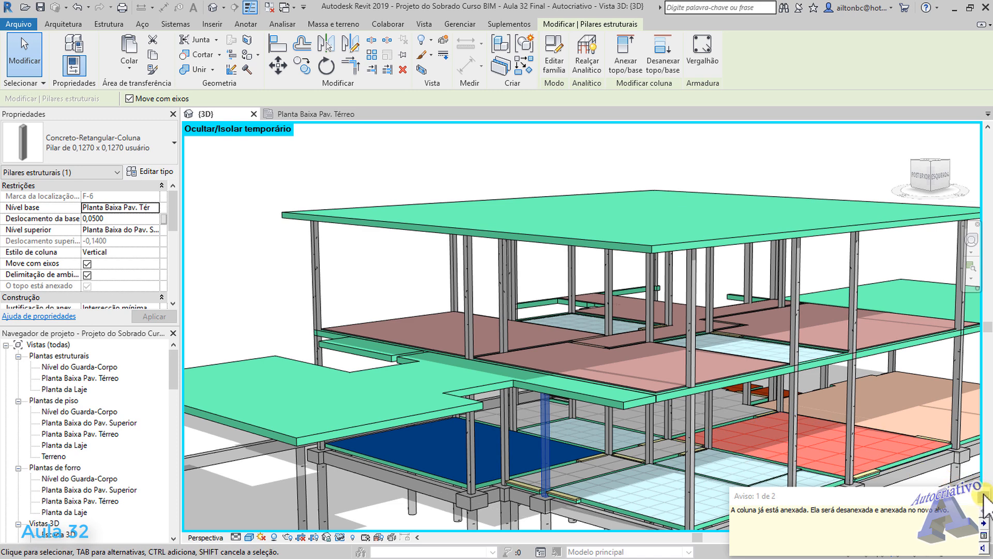
{"action": "key", "text": "Escape"}
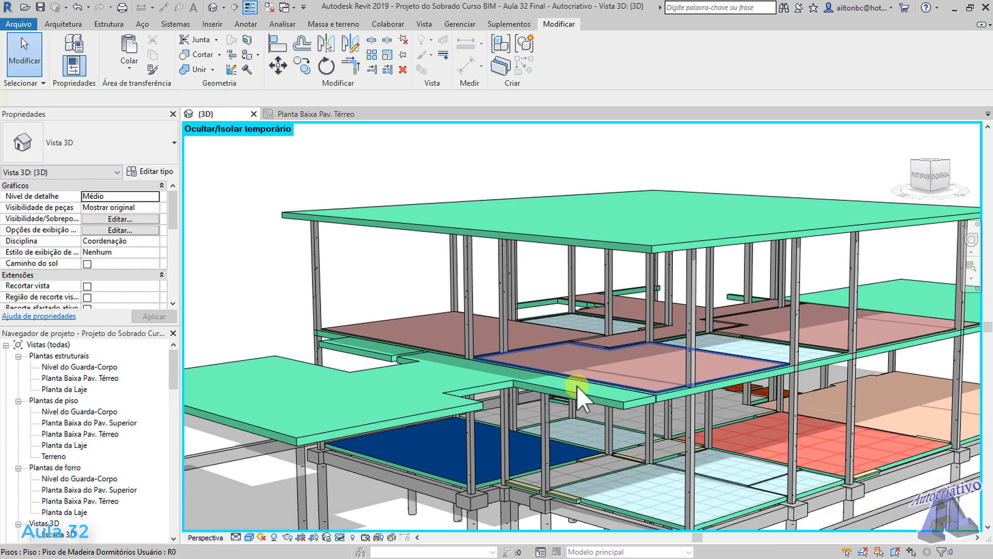
Inspect the attached column and its neighbours from below and above the upper-floor slab in 3D
{"action": "middle_click_drag", "start_coordinate": [576, 386], "coordinate": [547, 352], "text": "shift"}
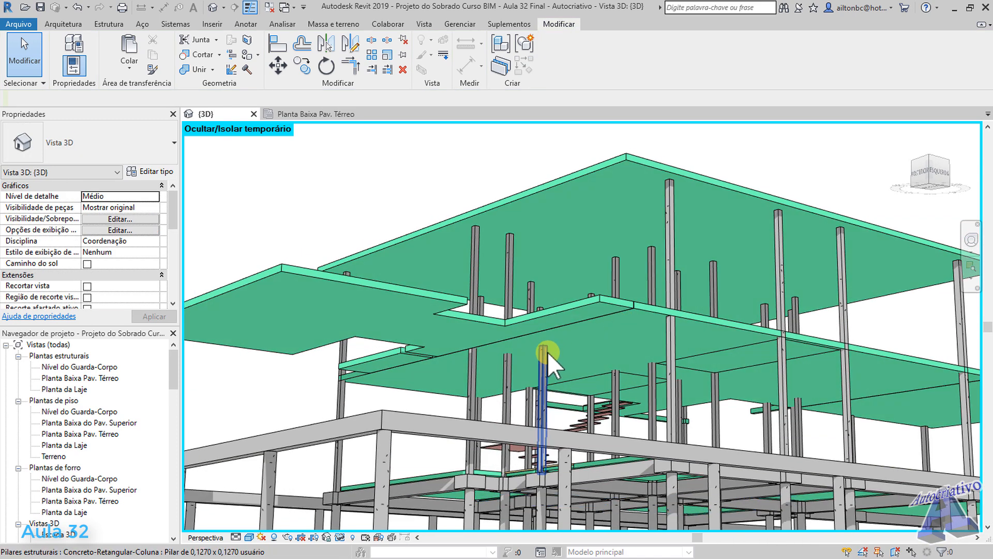
{"action": "middle_click_drag", "start_coordinate": [566, 288], "coordinate": [534, 372], "text": "shift"}
{"action": "scroll", "coordinate": [551, 355], "scroll_direction": "up", "scroll_amount": 2}
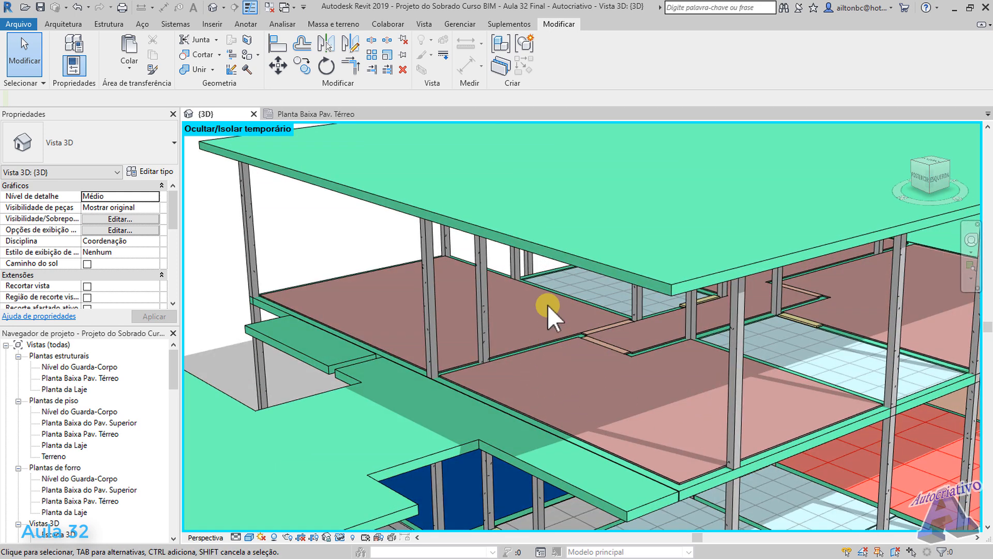
{"action": "scroll", "coordinate": [531, 303], "scroll_direction": "down", "scroll_amount": 3}
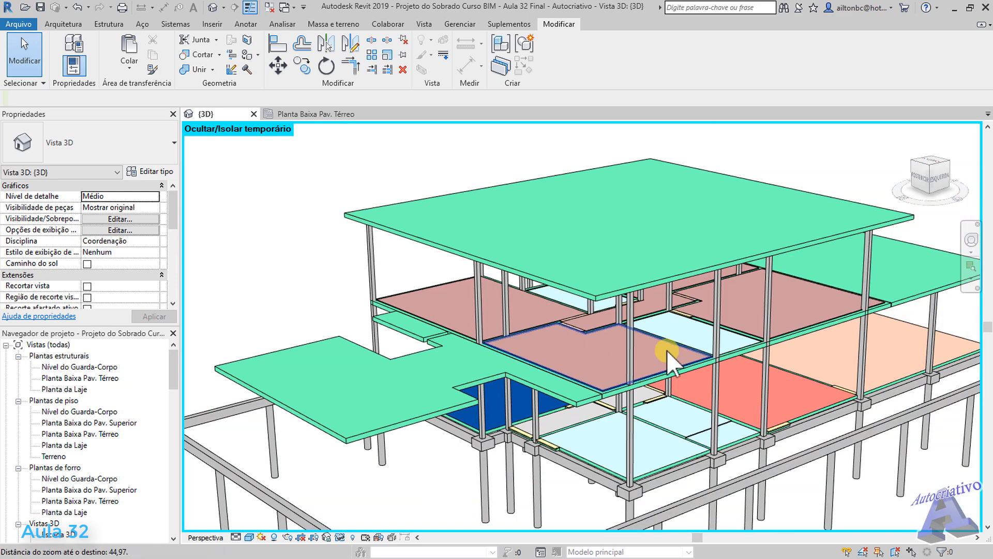
{"action": "middle_click_drag", "start_coordinate": [647, 352], "coordinate": [584, 259], "text": "shift"}
{"action": "scroll", "coordinate": [557, 260], "scroll_direction": "up", "scroll_amount": 2}
{"action": "scroll", "coordinate": [627, 271], "scroll_direction": "up", "scroll_amount": 1}
{"action": "scroll", "coordinate": [412, 281], "scroll_direction": "up", "scroll_amount": 5}
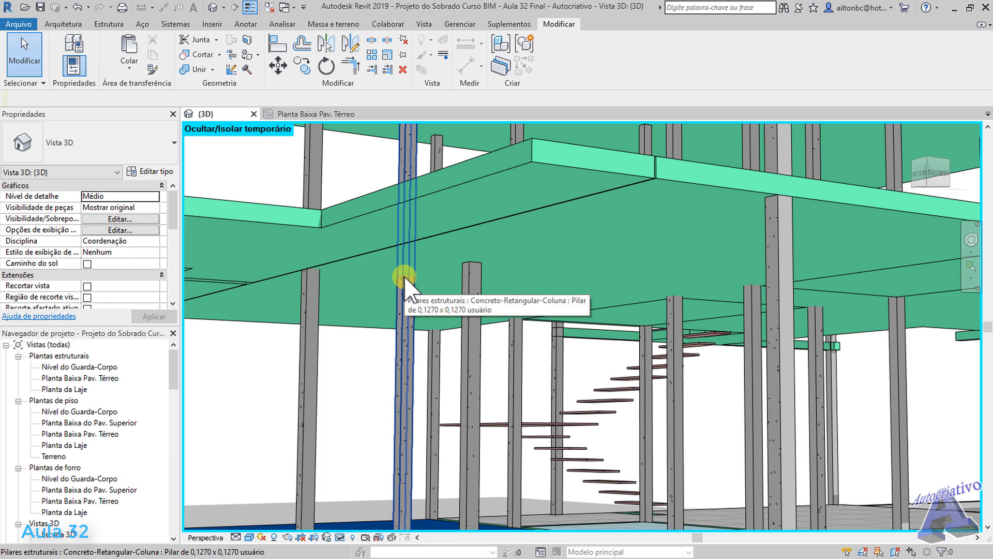
Join the geometry of the adjacent two-storey column with the upper-floor slab it passes through
{"action": "left_click", "coordinate": [197, 69]}
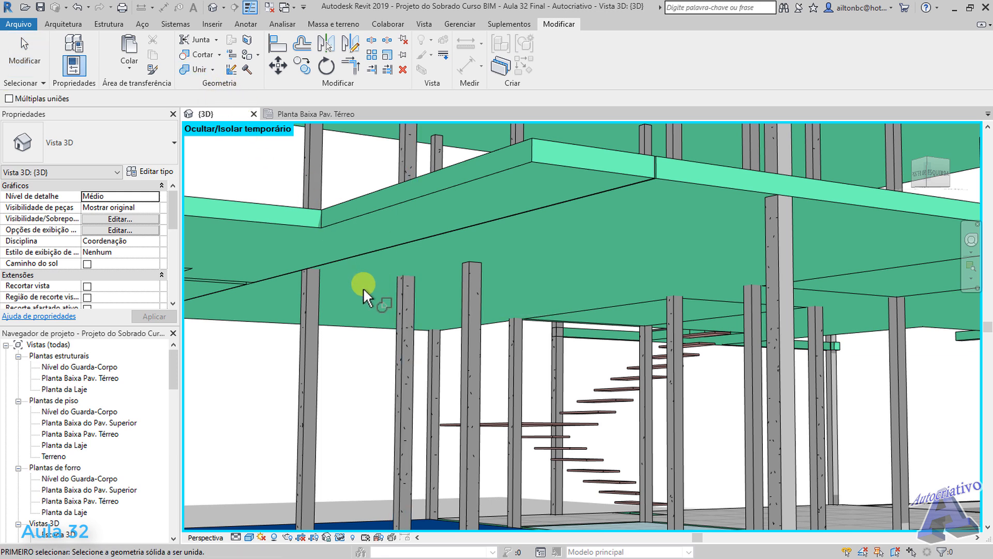
{"action": "left_click", "coordinate": [405, 318]}
{"action": "left_click", "coordinate": [721, 188]}
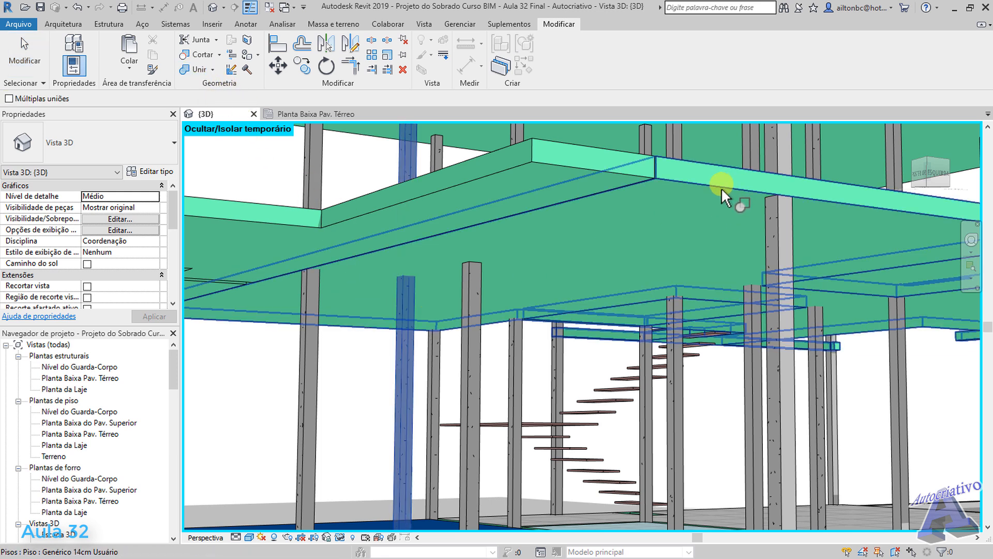
{"action": "scroll", "coordinate": [414, 284], "scroll_direction": "up", "scroll_amount": 4}
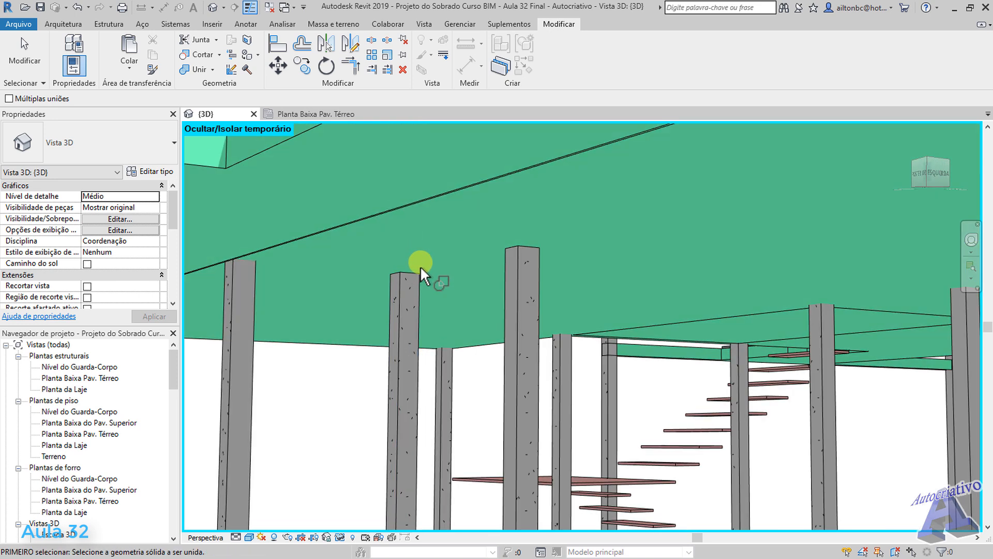
{"action": "scroll", "coordinate": [422, 269], "scroll_direction": "down", "scroll_amount": 5}
{"action": "key", "text": "Escape"}
Look over the whole structure in 3D, then return to the ground-floor structural plan and check the column type at the garage corner
{"action": "middle_click_drag", "start_coordinate": [430, 272], "coordinate": [494, 261], "text": "shift"}
{"action": "scroll", "coordinate": [609, 289], "scroll_direction": "down", "scroll_amount": 8}
{"action": "middle_click_drag", "start_coordinate": [610, 290], "coordinate": [570, 239], "text": "shift"}
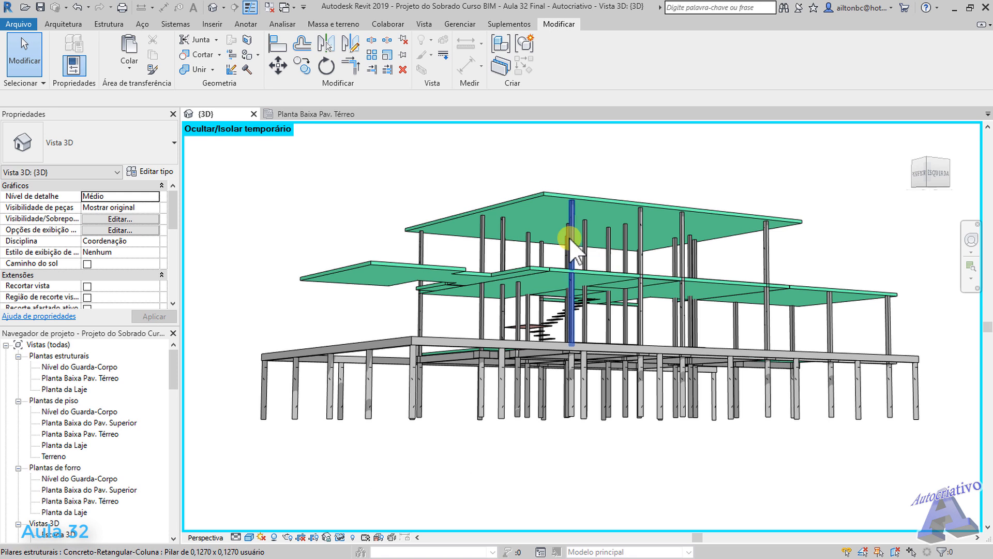
{"action": "left_click", "coordinate": [319, 115]}
{"action": "scroll", "coordinate": [390, 215], "scroll_direction": "down", "scroll_amount": 8}
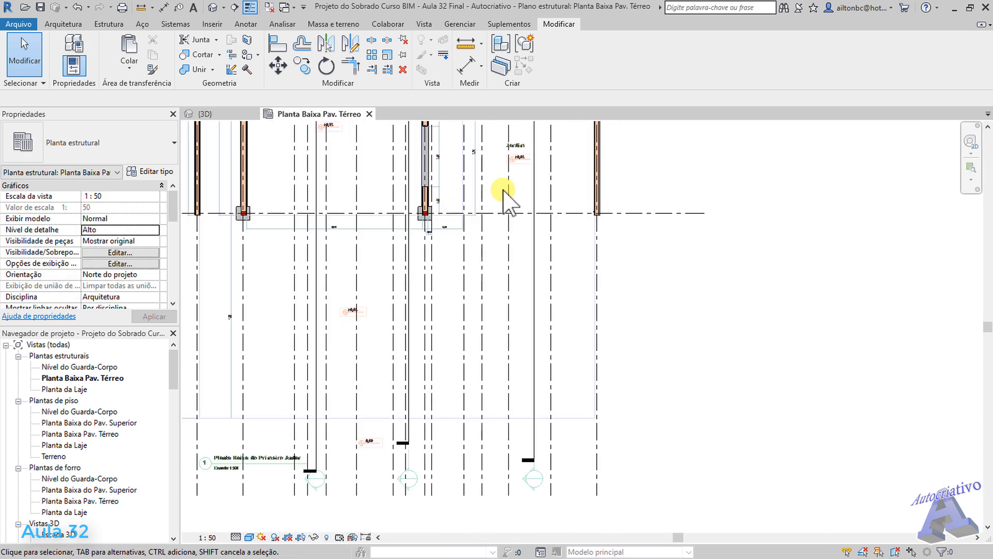
{"action": "scroll", "coordinate": [554, 277], "scroll_direction": "up", "scroll_amount": 8}
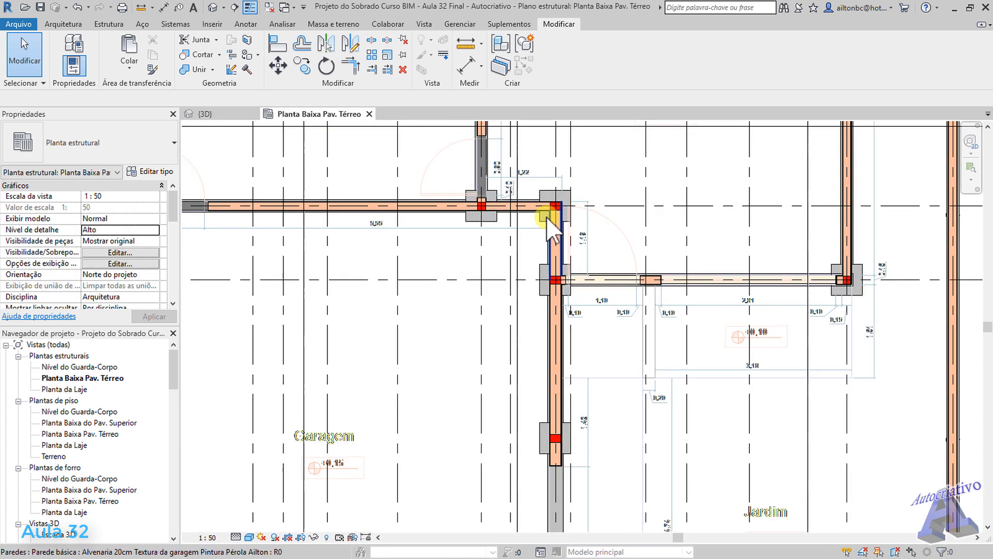
{"action": "scroll", "coordinate": [547, 217], "scroll_direction": "up", "scroll_amount": 6}
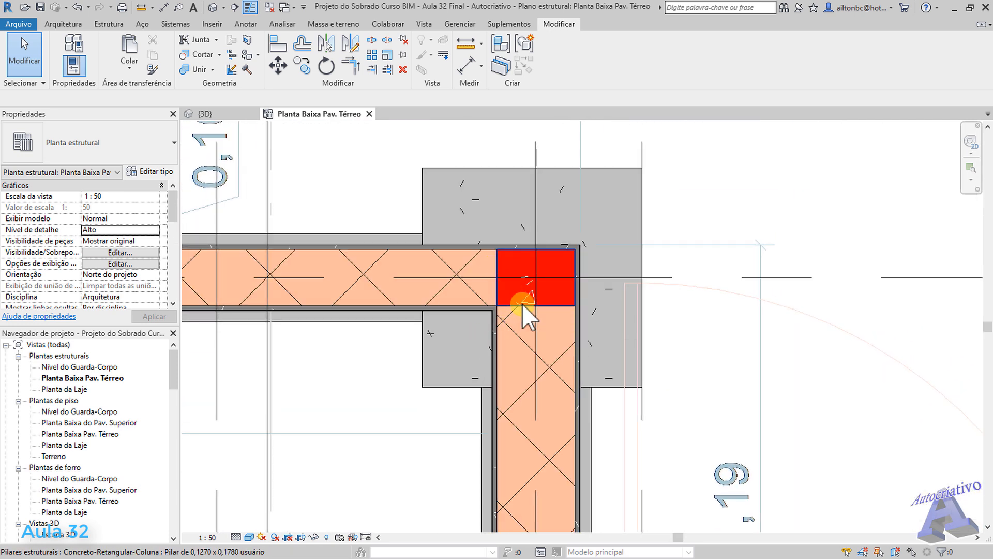
{"action": "left_click", "coordinate": [522, 303]}
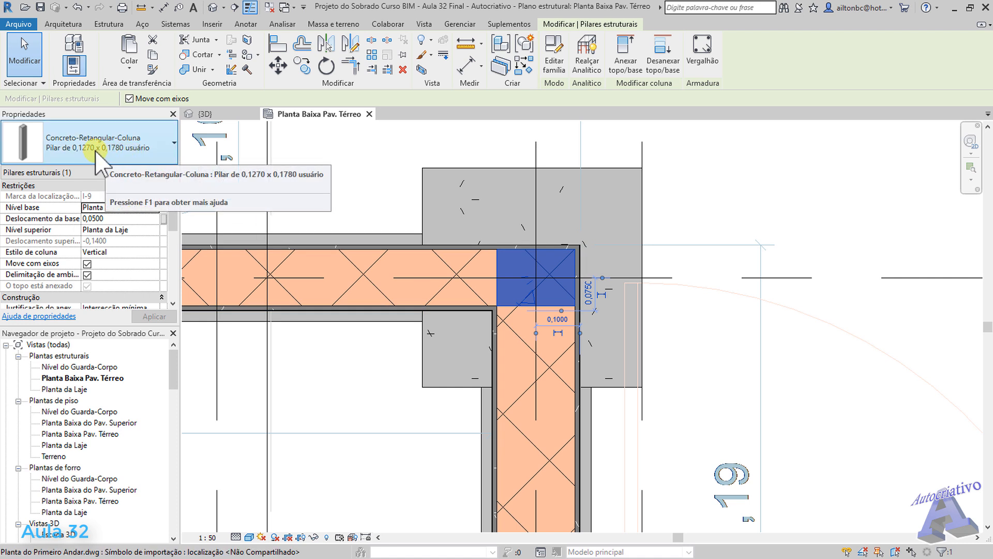
{"action": "scroll", "coordinate": [450, 388], "scroll_direction": "down", "scroll_amount": 3}
{"action": "left_click", "coordinate": [366, 367]}
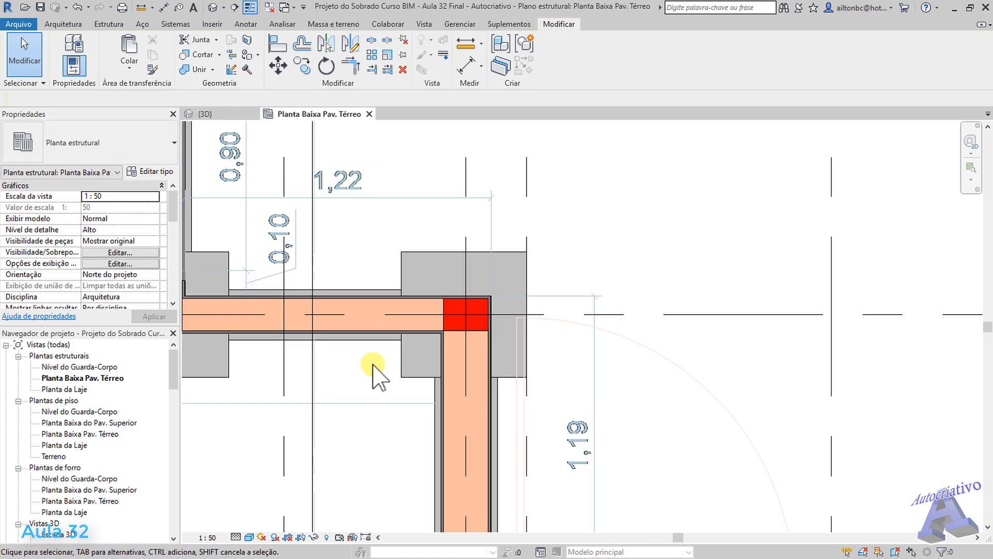
Examine how the column at the neighbouring T-junction on grid line 9 fits the wall core, then survey the other columns in plan
{"action": "scroll", "coordinate": [373, 366], "scroll_direction": "down", "scroll_amount": 3}
{"action": "scroll", "coordinate": [492, 284], "scroll_direction": "up", "scroll_amount": 5}
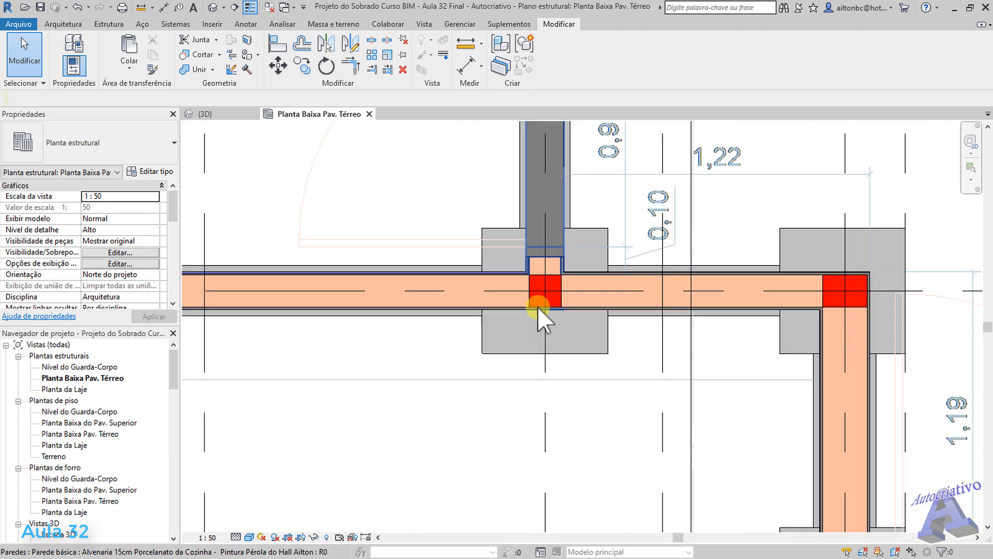
{"action": "scroll", "coordinate": [539, 291], "scroll_direction": "up", "scroll_amount": 2}
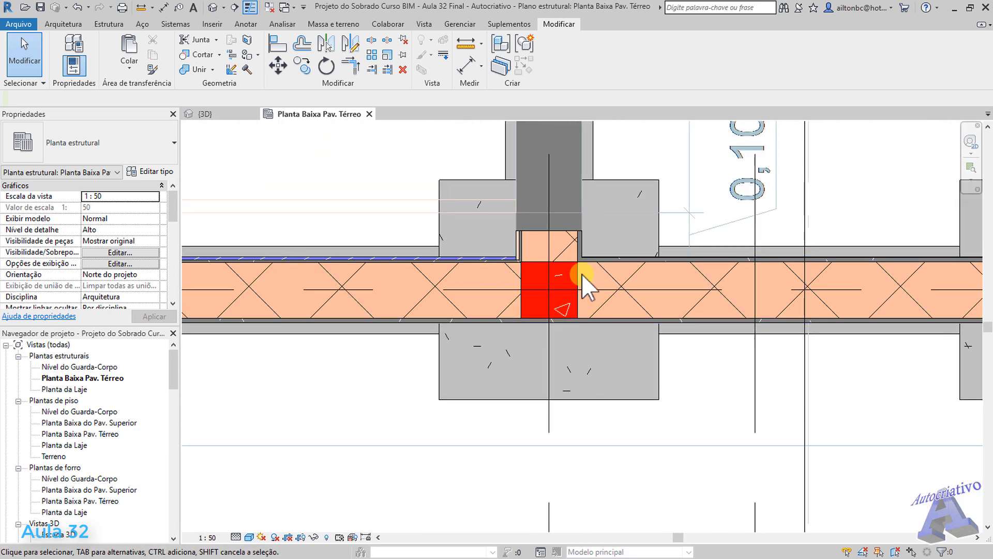
{"action": "scroll", "coordinate": [567, 302], "scroll_direction": "down", "scroll_amount": 6}
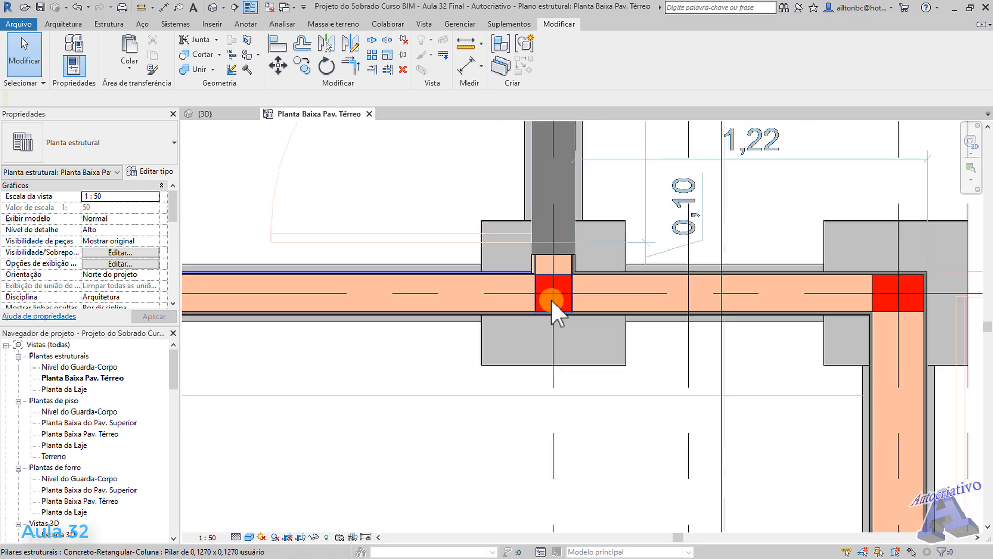
{"action": "scroll", "coordinate": [505, 239], "scroll_direction": "up", "scroll_amount": 6}
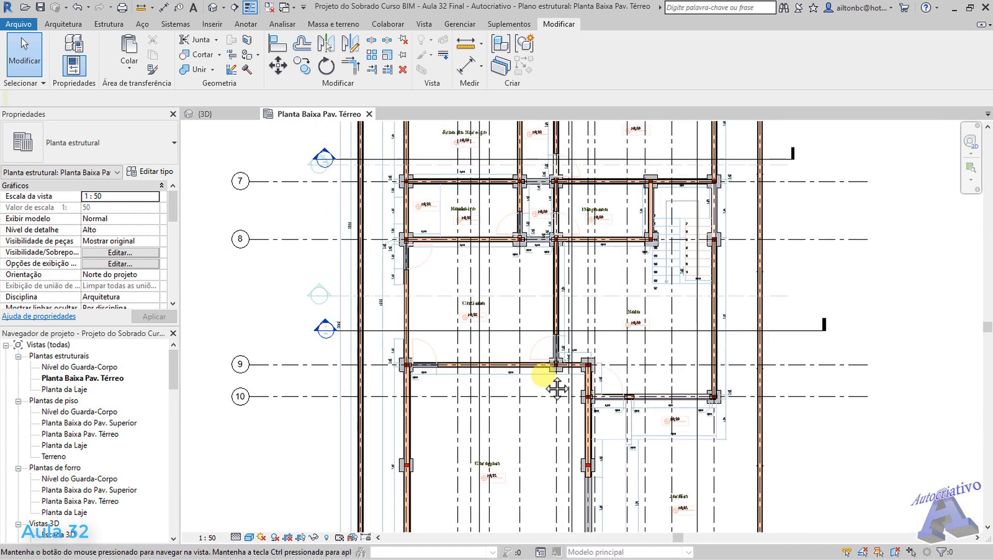
{"action": "mouse_move", "coordinate": [519, 283]}
{"action": "middle_mouse_down"}
{"action": "mouse_move", "coordinate": [528, 286]}
{"action": "mouse_move", "coordinate": [523, 387]}
{"action": "mouse_move", "coordinate": [596, 377]}
{"action": "middle_mouse_up"}
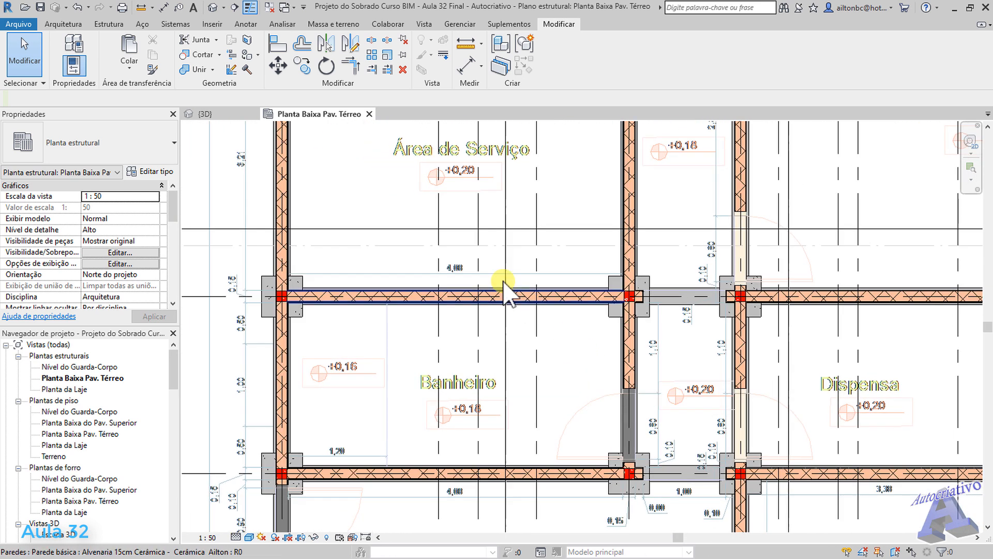
Check the columns against the upper-floor slab in 3D from several angles, then return to the ground-floor structural plan
{"action": "left_click", "coordinate": [222, 113]}
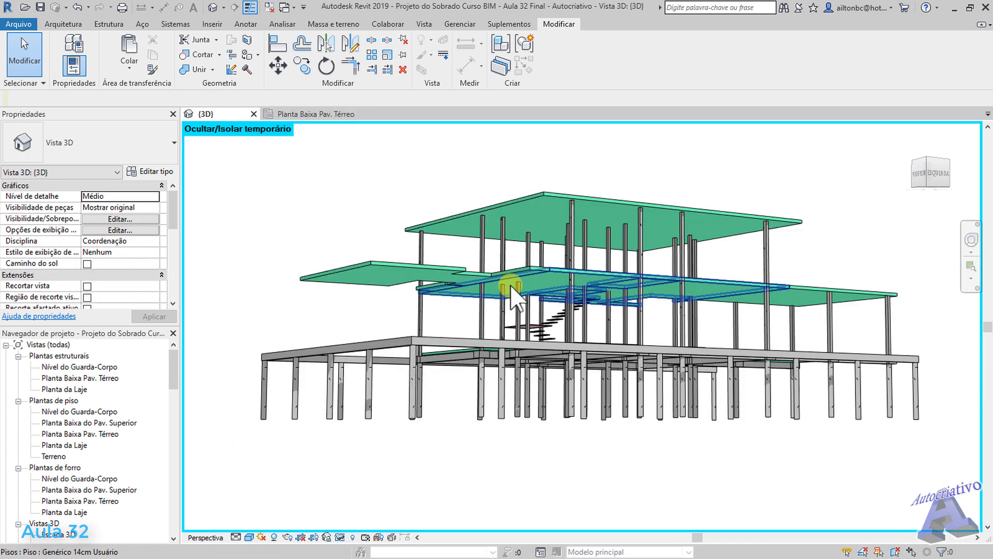
{"action": "scroll", "coordinate": [504, 290], "scroll_direction": "up", "scroll_amount": 5}
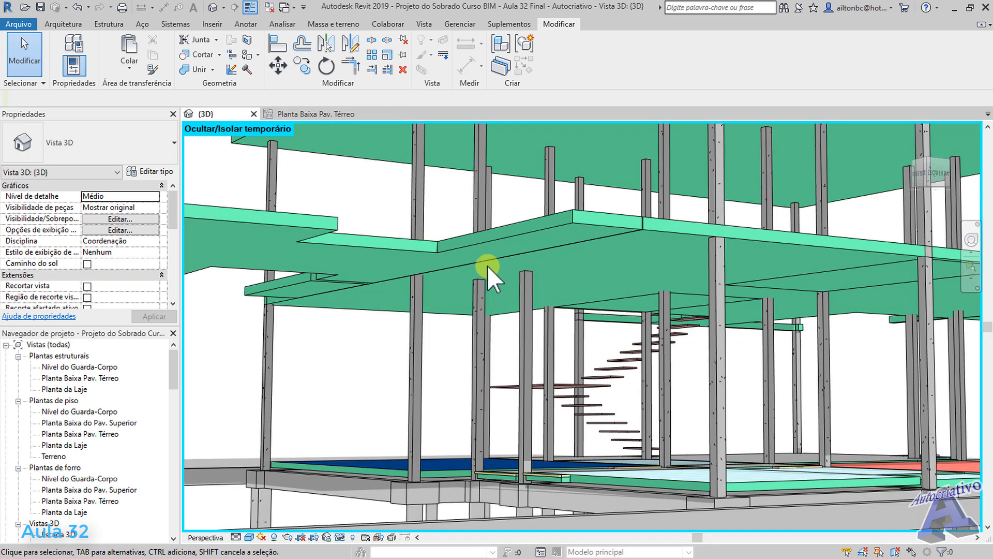
{"action": "scroll", "coordinate": [484, 283], "scroll_direction": "down", "scroll_amount": 3}
{"action": "middle_click_drag", "start_coordinate": [486, 287], "coordinate": [485, 410], "text": "shift"}
{"action": "middle_click_drag", "start_coordinate": [476, 283], "coordinate": [482, 253], "text": "shift"}
{"action": "left_click", "coordinate": [319, 115]}
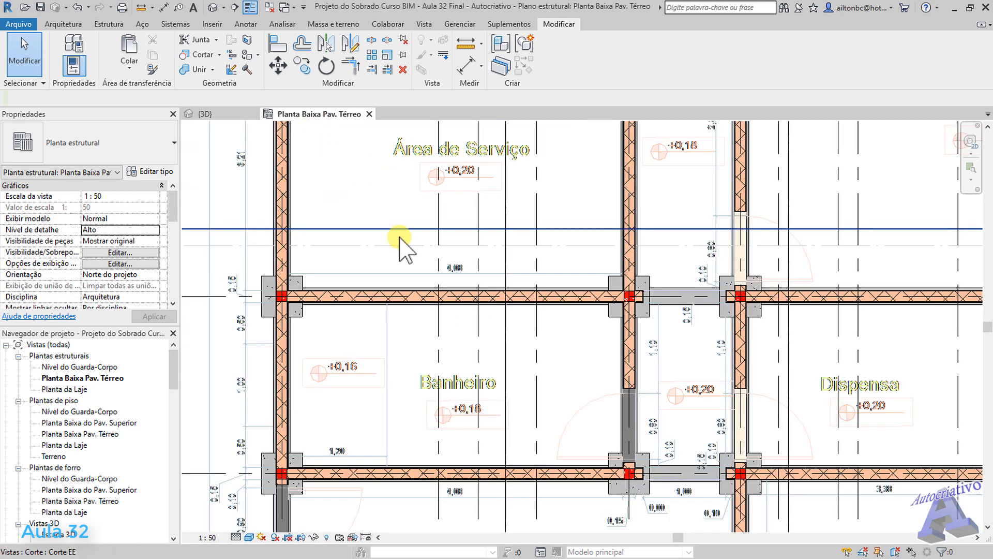
Join the geometry of the concrete column at the T-junction on grid line 6, between the Varanda and Escritório, with the wall above it
{"action": "scroll", "coordinate": [409, 243], "scroll_direction": "down", "scroll_amount": 4}
{"action": "middle_click_drag", "start_coordinate": [522, 222], "coordinate": [515, 284]}
{"action": "scroll", "coordinate": [510, 300], "scroll_direction": "up", "scroll_amount": 5}
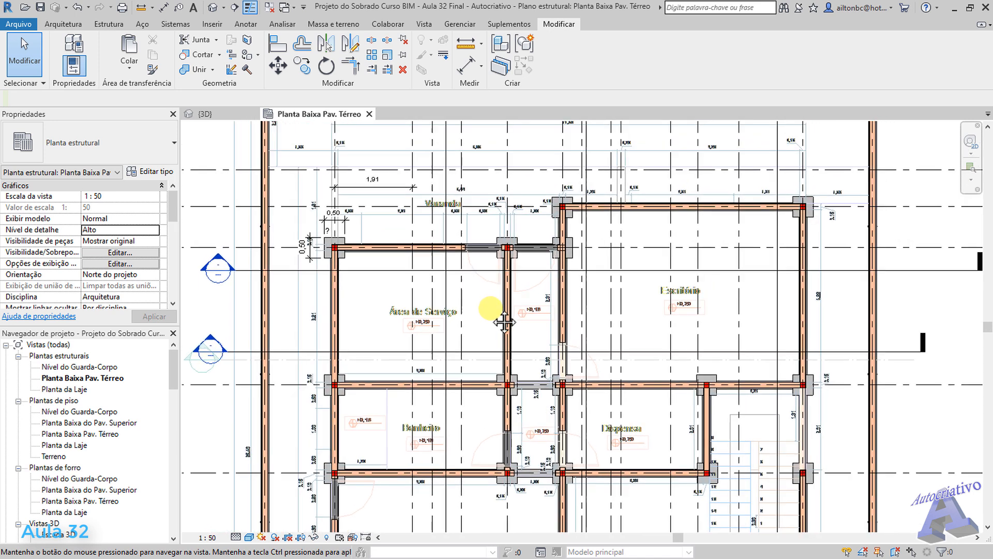
{"action": "scroll", "coordinate": [565, 259], "scroll_direction": "up", "scroll_amount": 5}
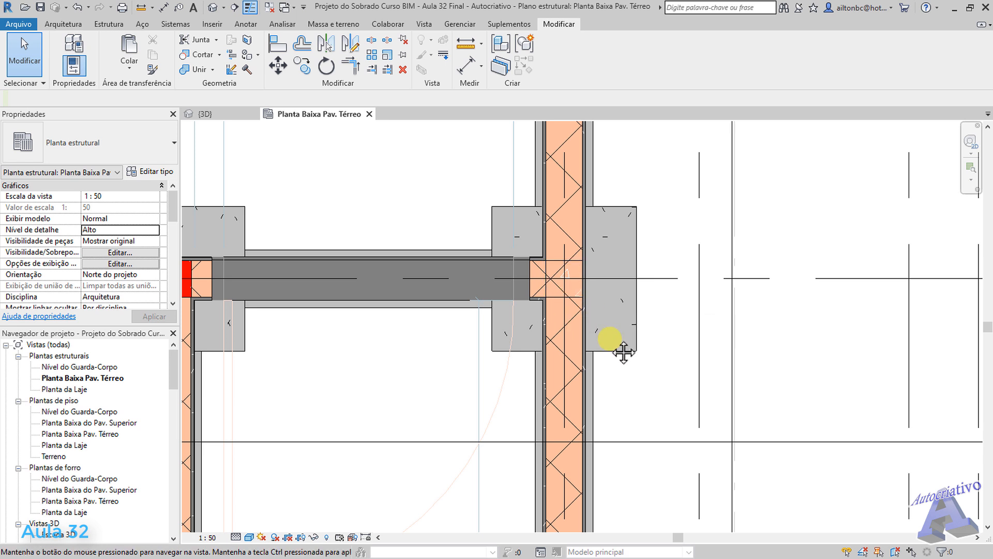
{"action": "middle_click_drag", "start_coordinate": [611, 343], "coordinate": [589, 382]}
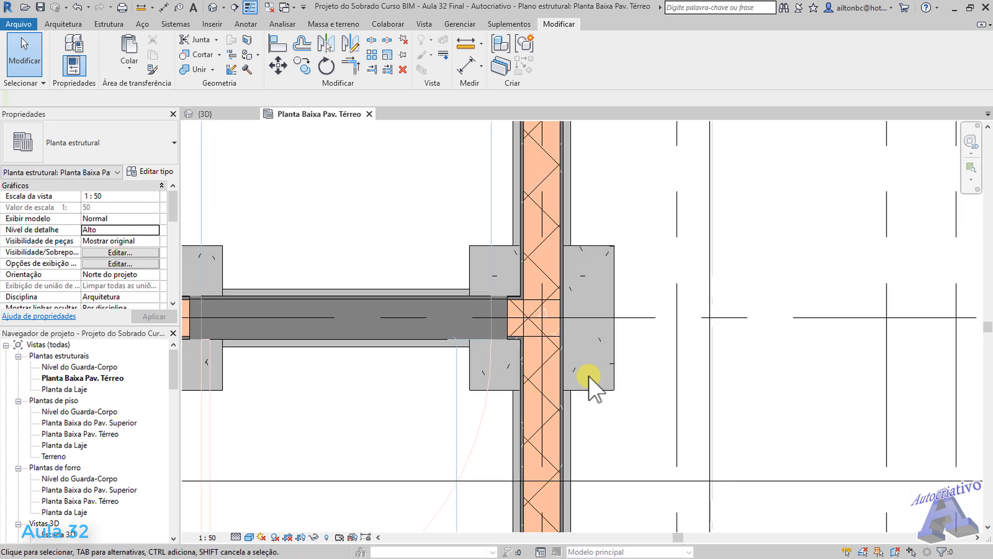
{"action": "left_click", "coordinate": [197, 72]}
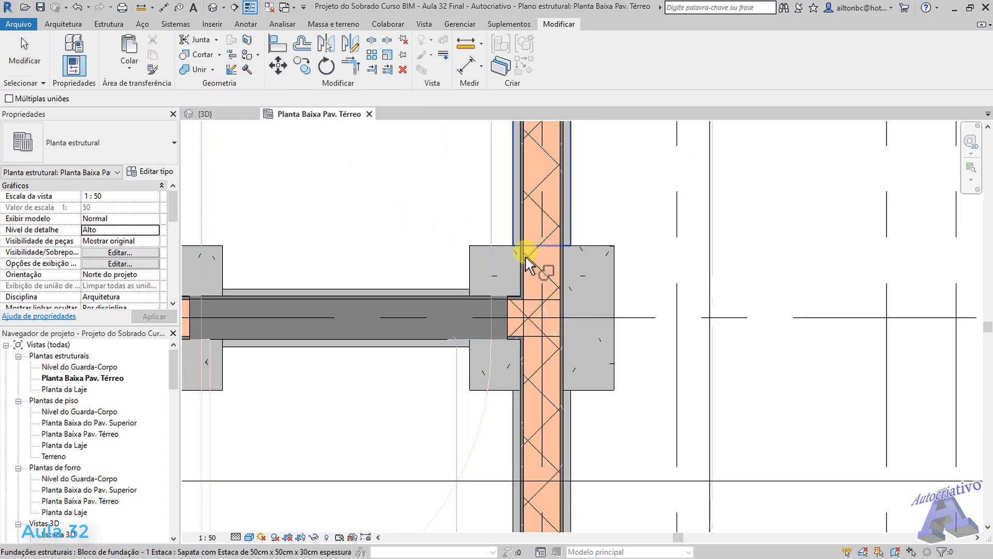
{"action": "scroll", "coordinate": [533, 256], "scroll_direction": "up", "scroll_amount": 2}
{"action": "scroll", "coordinate": [532, 314], "scroll_direction": "up", "scroll_amount": 2}
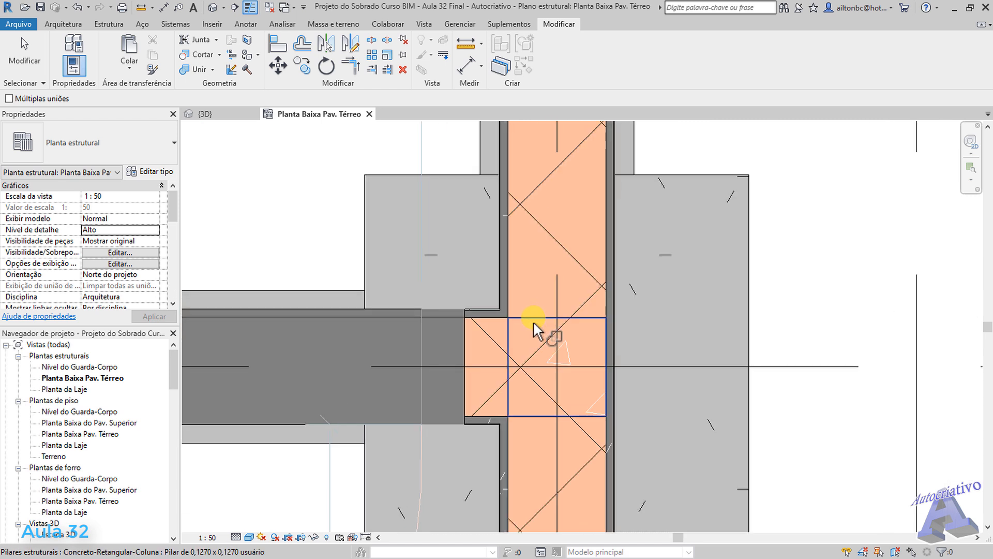
{"action": "left_click", "coordinate": [533, 320]}
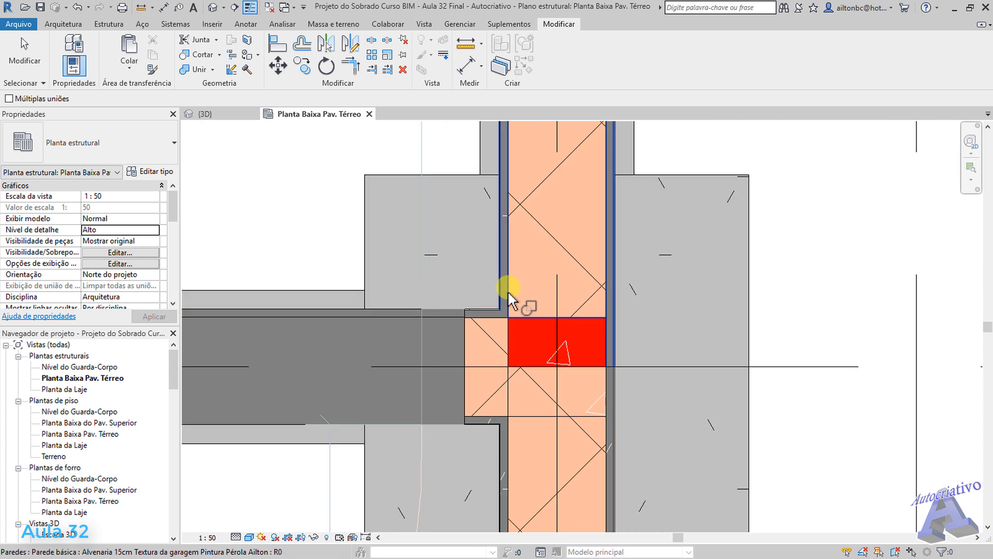
{"action": "left_click", "coordinate": [526, 239]}
Join the same T-junction column on grid line 6 with the Escritório wall segment running below it
{"action": "middle_click_drag", "start_coordinate": [535, 317], "coordinate": [537, 202]}
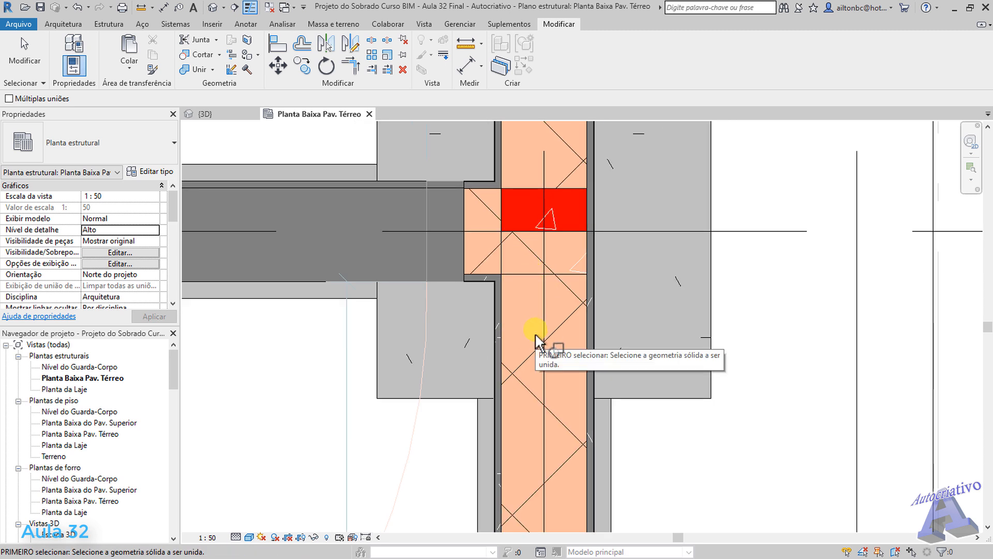
{"action": "left_click", "coordinate": [519, 191]}
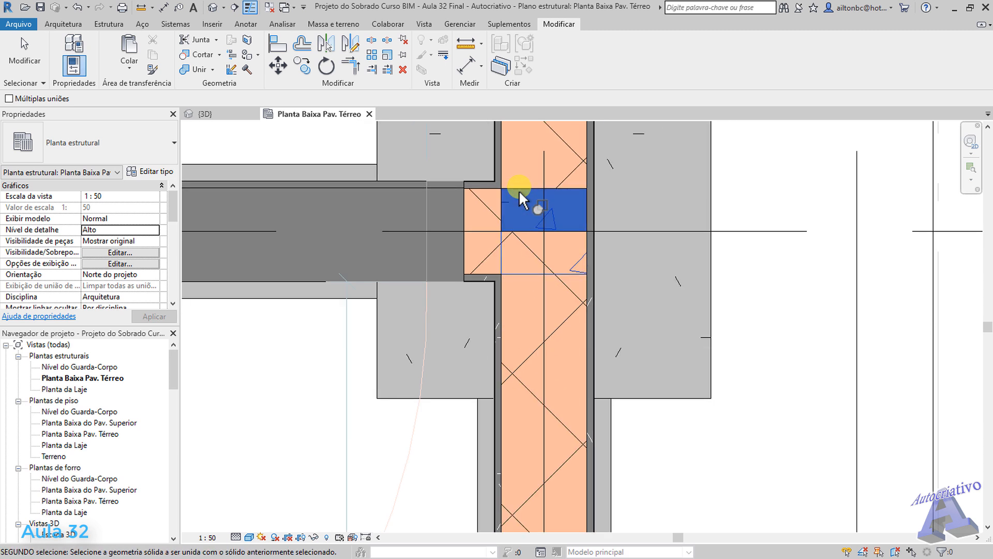
{"action": "left_click", "coordinate": [503, 308]}
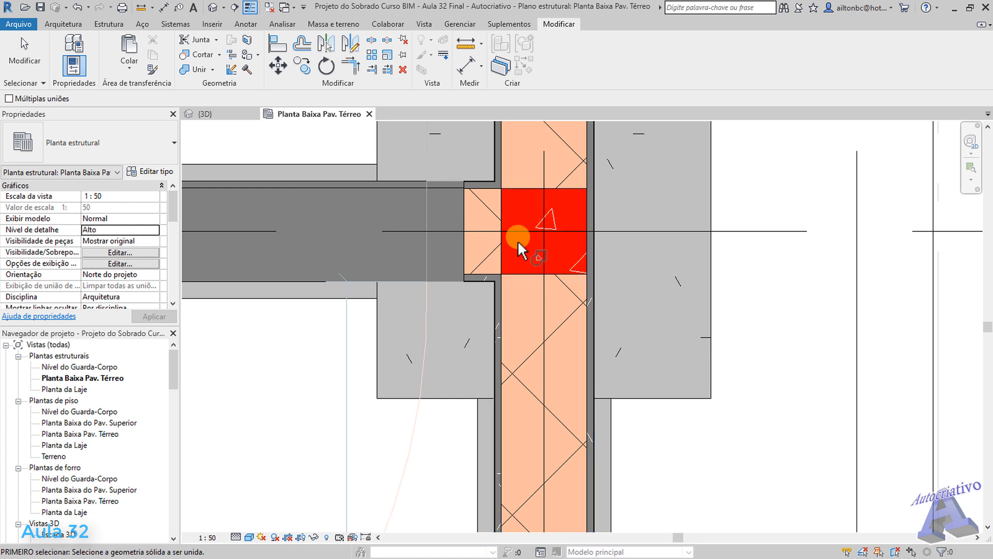
{"action": "key", "text": "Escape"}
{"action": "scroll", "coordinate": [535, 269], "scroll_direction": "down", "scroll_amount": 4}
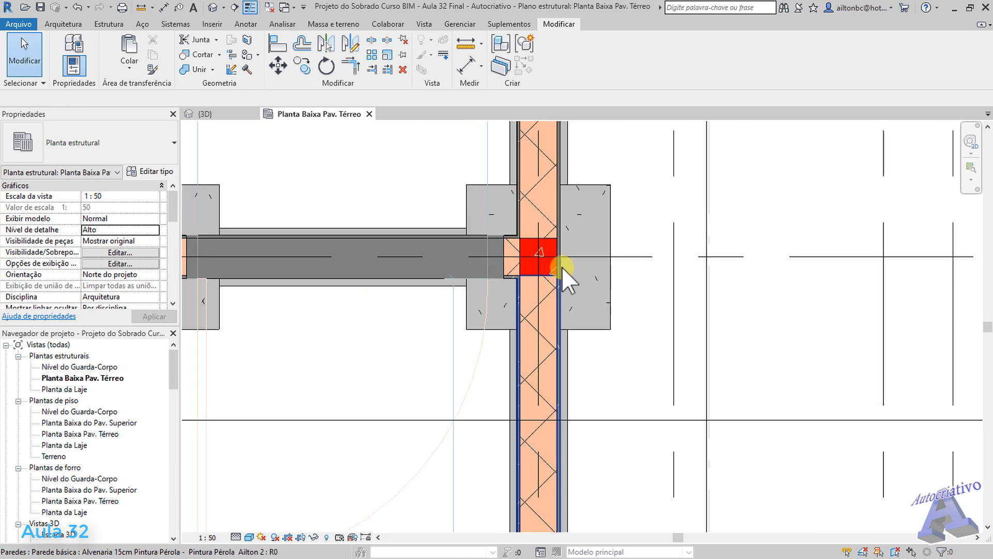
Check the columns against the slabs in 3D, then survey the ground-floor plan columns from the Varanda to the garage corner on grid line 11
{"action": "left_click", "coordinate": [205, 114]}
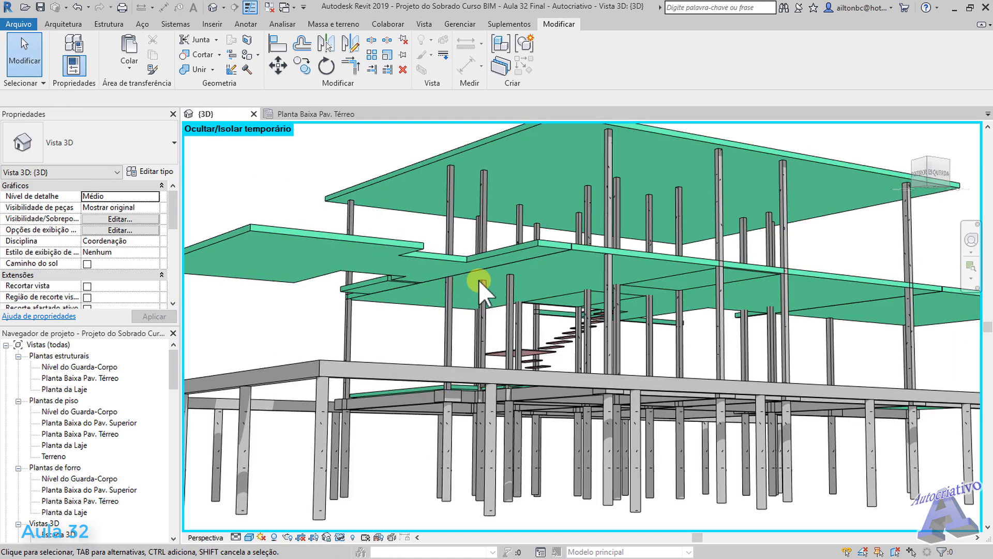
{"action": "scroll", "coordinate": [481, 280], "scroll_direction": "up", "scroll_amount": 4}
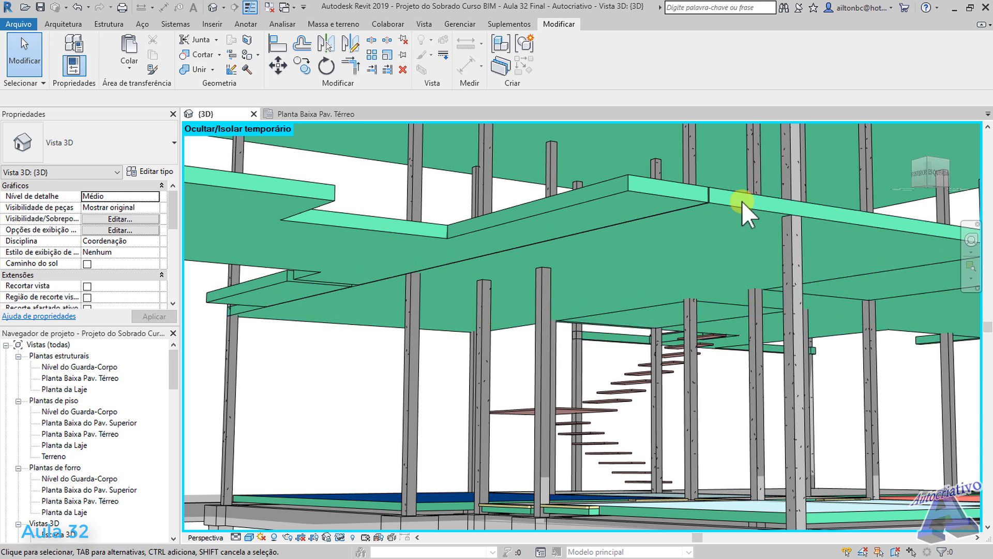
{"action": "left_click", "coordinate": [305, 113]}
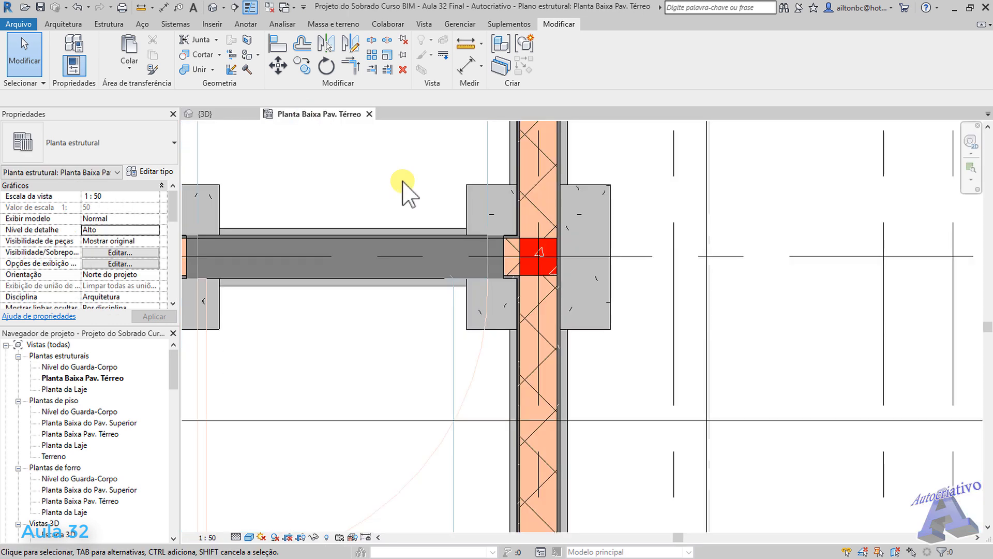
{"action": "scroll", "coordinate": [550, 230], "scroll_direction": "down", "scroll_amount": 5}
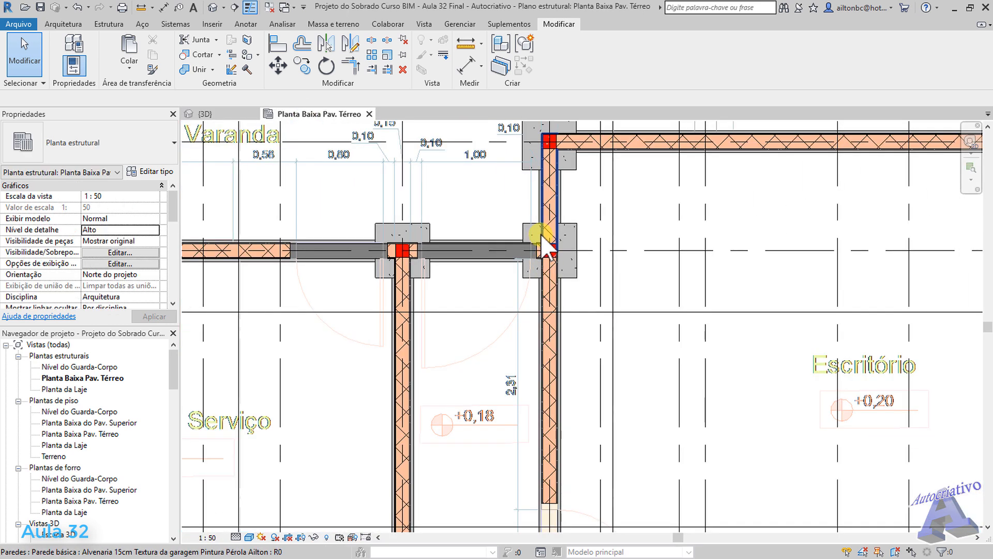
{"action": "middle_click_drag", "start_coordinate": [591, 207], "coordinate": [519, 278]}
{"action": "scroll", "coordinate": [524, 365], "scroll_direction": "down", "scroll_amount": 2}
{"action": "middle_click_drag", "start_coordinate": [556, 353], "coordinate": [573, 336]}
{"action": "scroll", "coordinate": [554, 303], "scroll_direction": "down", "scroll_amount": 1}
{"action": "middle_click_drag", "start_coordinate": [604, 293], "coordinate": [665, 333]}
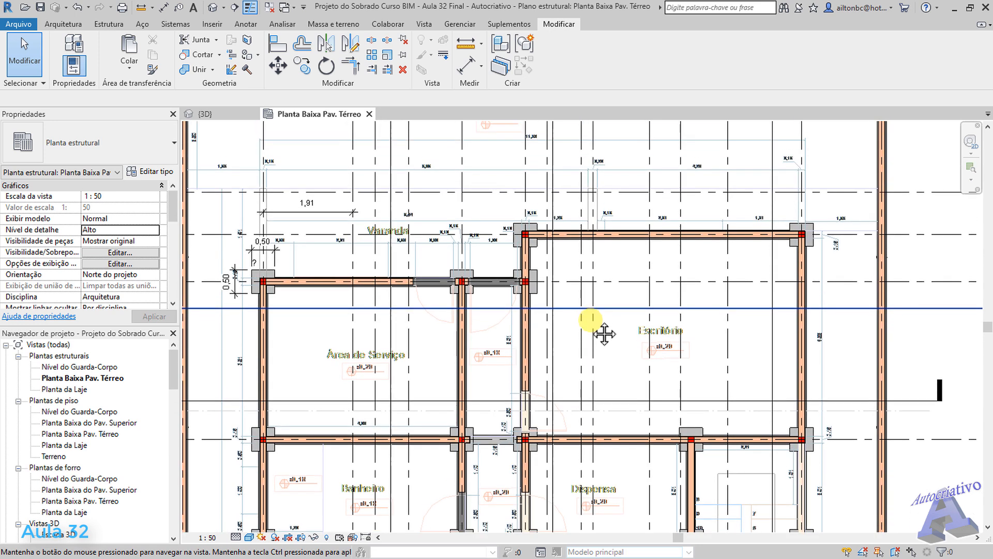
{"action": "scroll", "coordinate": [610, 222], "scroll_direction": "down", "scroll_amount": 4}
{"action": "middle_click_drag", "start_coordinate": [607, 406], "coordinate": [591, 197]}
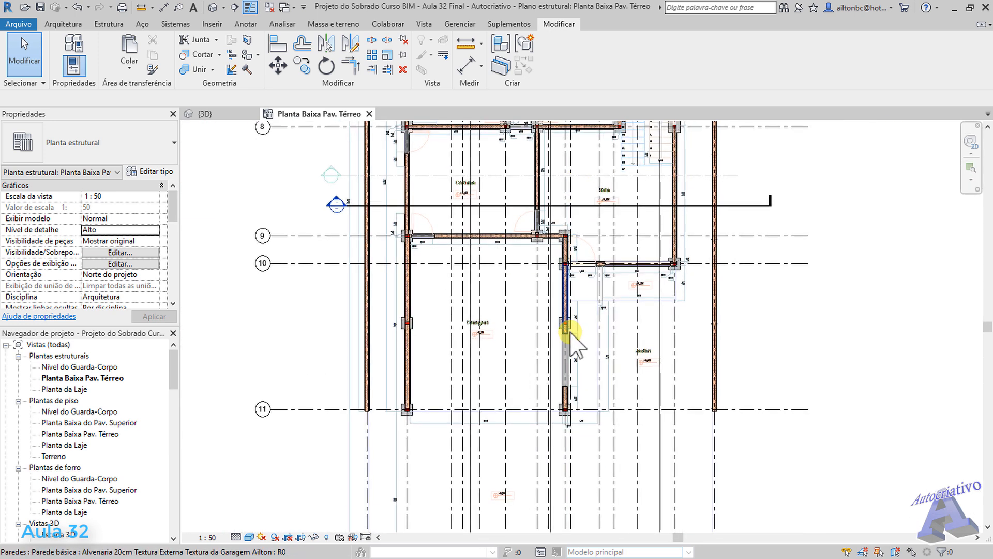
{"action": "scroll", "coordinate": [561, 414], "scroll_direction": "up", "scroll_amount": 5}
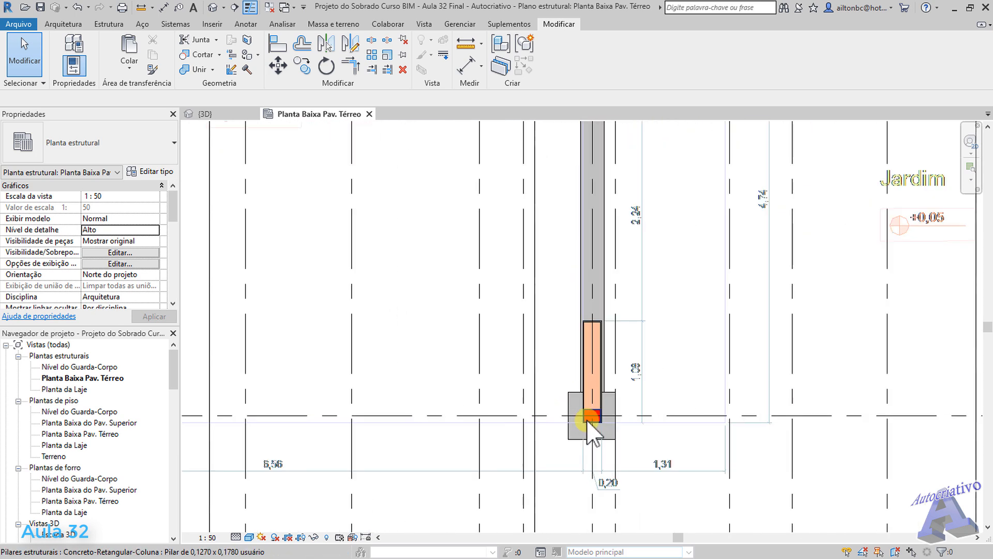
Examine the garage columns and the slab above them in 3D from several angles, then return to the ground-floor structural plan
{"action": "left_click", "coordinate": [217, 115]}
{"action": "scroll", "coordinate": [621, 299], "scroll_direction": "down", "scroll_amount": 5}
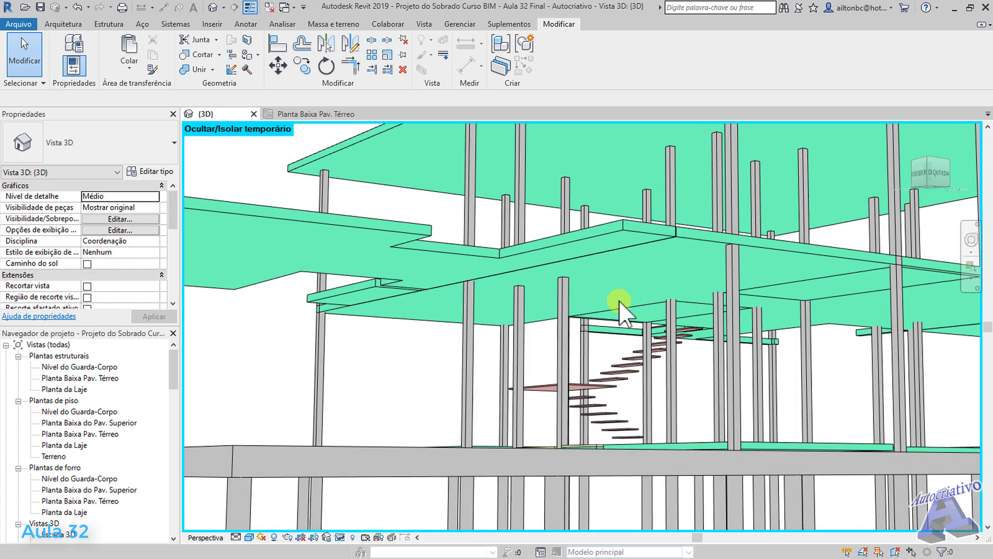
{"action": "scroll", "coordinate": [705, 321], "scroll_direction": "up", "scroll_amount": 6}
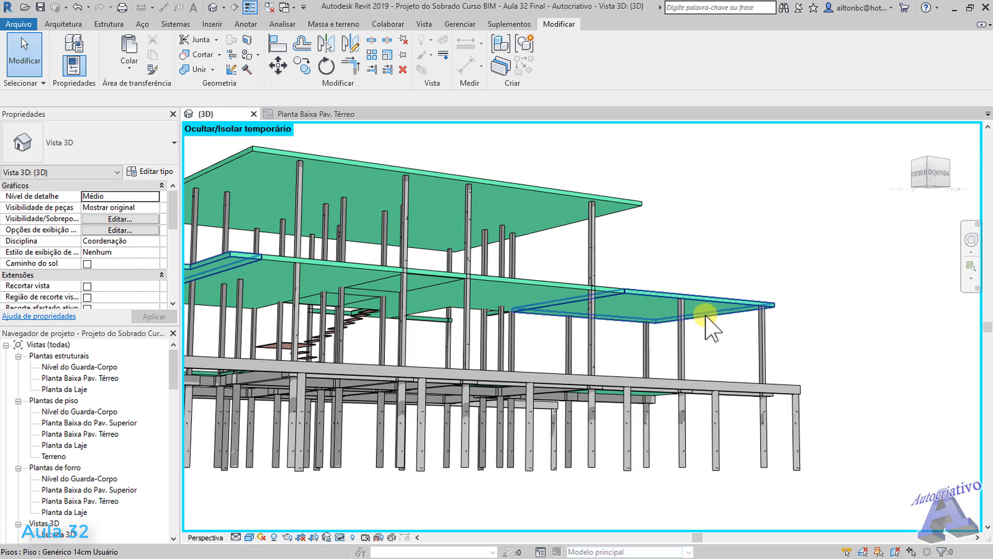
{"action": "middle_click_drag", "start_coordinate": [692, 315], "coordinate": [556, 310], "text": "shift"}
{"action": "middle_click_drag", "start_coordinate": [610, 333], "coordinate": [687, 341], "text": "shift"}
{"action": "scroll", "coordinate": [711, 365], "scroll_direction": "down", "scroll_amount": 3}
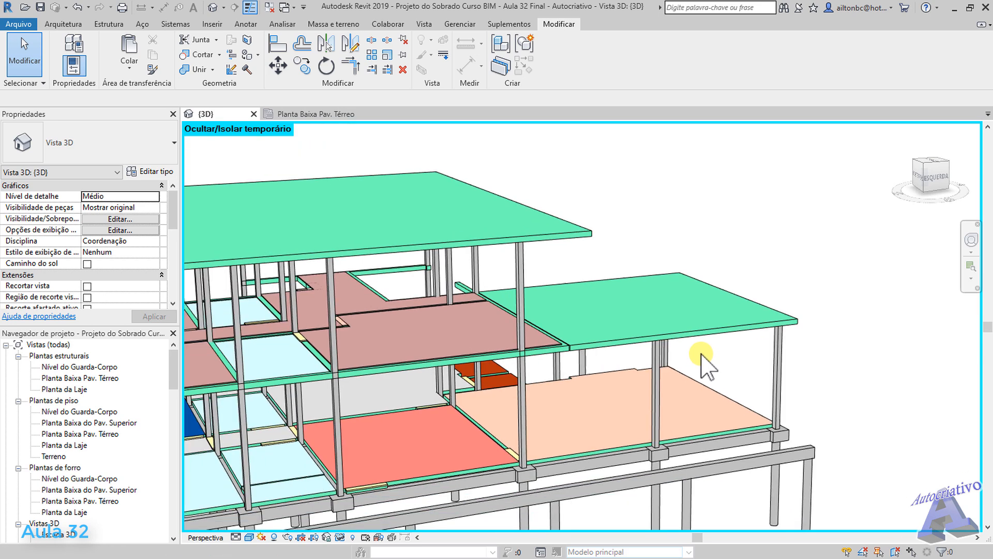
{"action": "left_click", "coordinate": [326, 114]}
Survey the plan from the garage up to the Edícula and examine the two 0,40-wide column outlines in the imported drawing
{"action": "scroll", "coordinate": [497, 254], "scroll_direction": "down", "scroll_amount": 6}
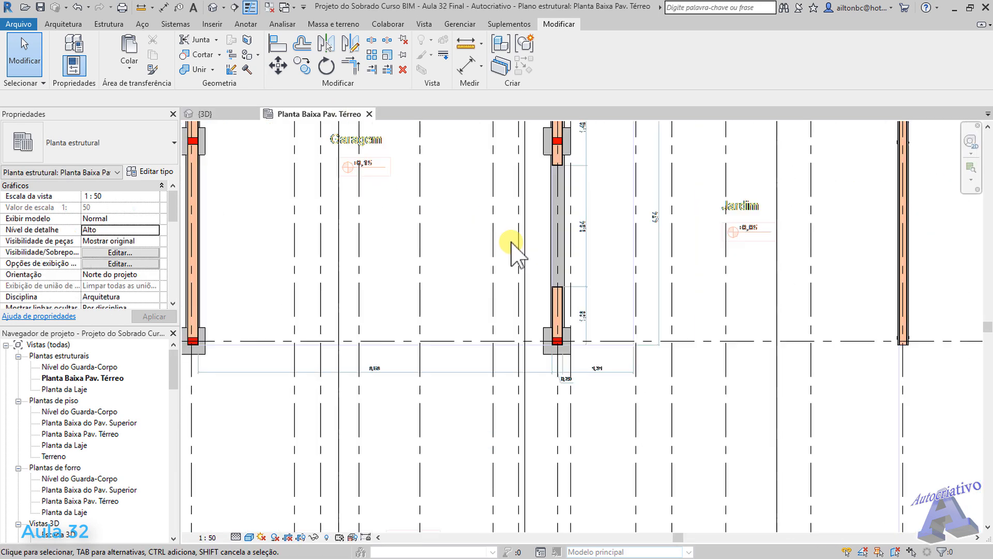
{"action": "scroll", "coordinate": [521, 189], "scroll_direction": "up", "scroll_amount": 5}
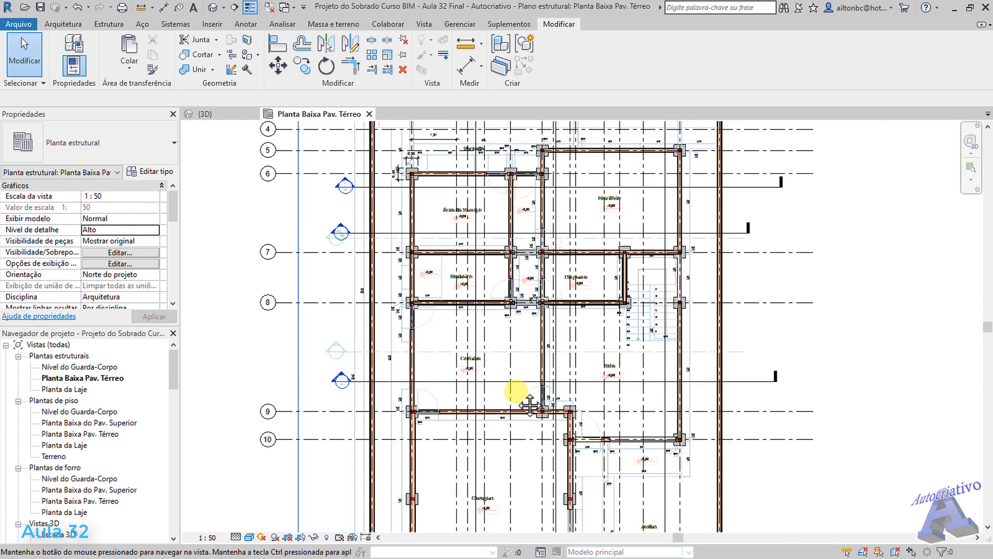
{"action": "scroll", "coordinate": [497, 273], "scroll_direction": "up", "scroll_amount": 5}
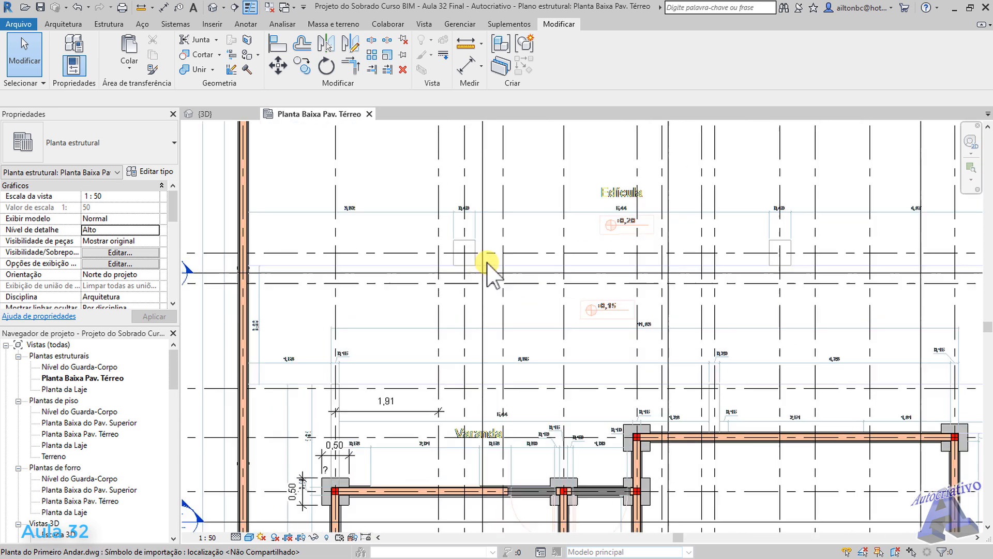
{"action": "scroll", "coordinate": [383, 230], "scroll_direction": "down", "scroll_amount": 3}
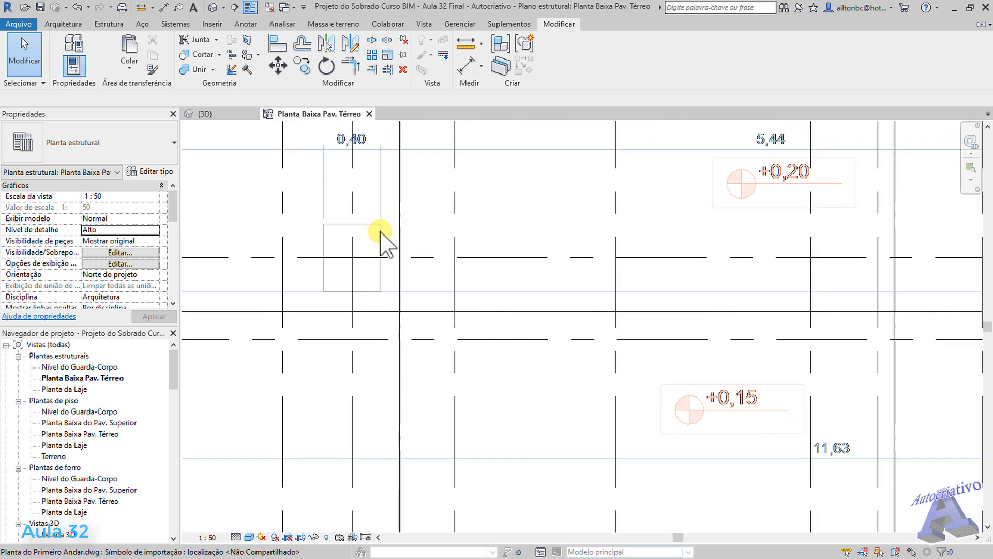
{"action": "middle_click_drag", "start_coordinate": [747, 257], "coordinate": [446, 264]}
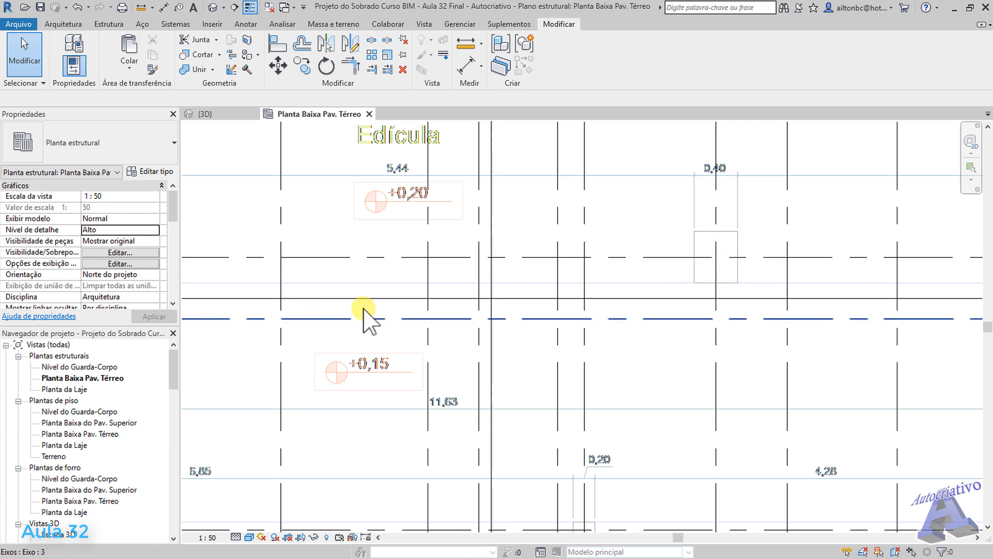
{"action": "middle_click_drag", "start_coordinate": [505, 295], "coordinate": [687, 305]}
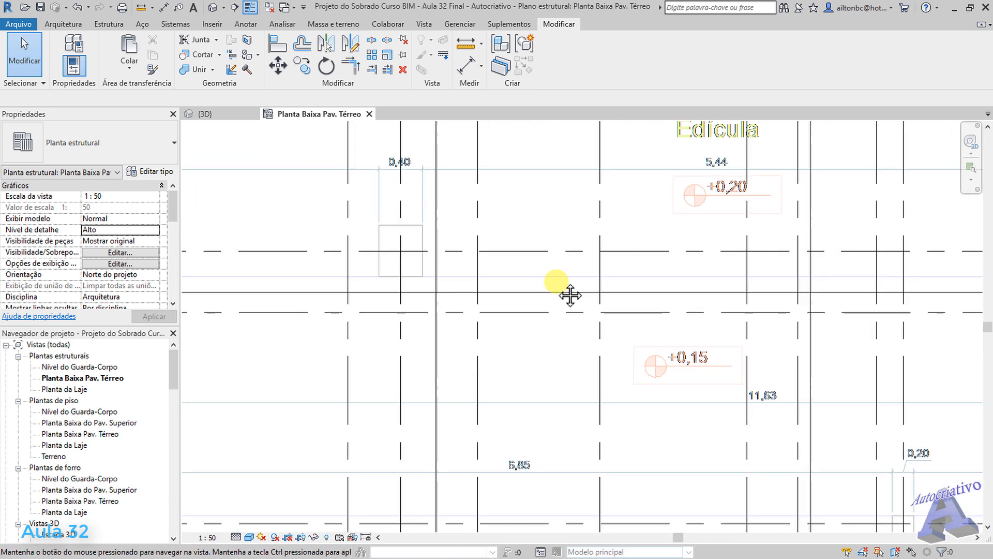
{"action": "scroll", "coordinate": [569, 295], "scroll_direction": "up", "scroll_amount": 5}
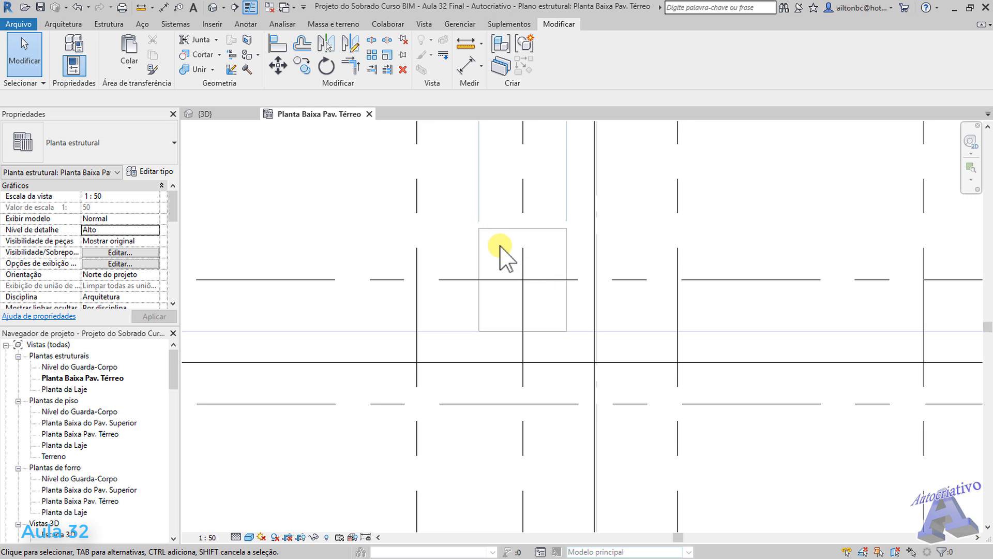
Review the structural and architectural column options for the Edícula's column outlines, then look over the surrounding walls in plan
{"action": "left_click", "coordinate": [63, 24]}
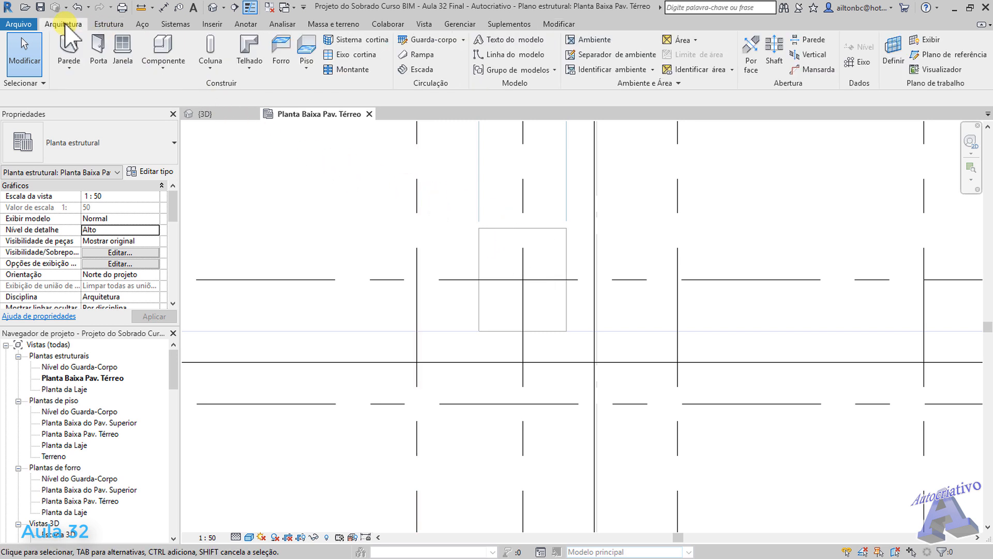
{"action": "left_click", "coordinate": [218, 70]}
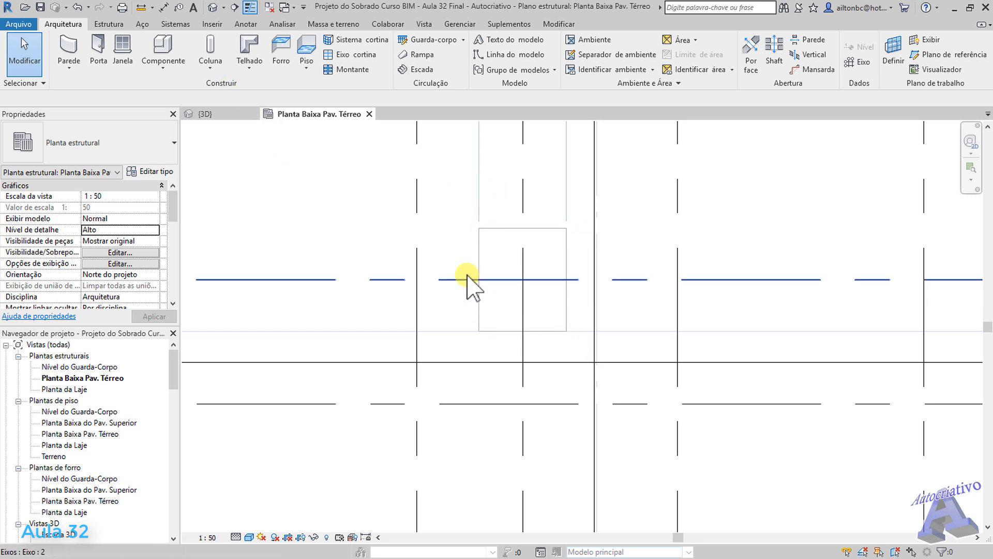
{"action": "left_click", "coordinate": [209, 68]}
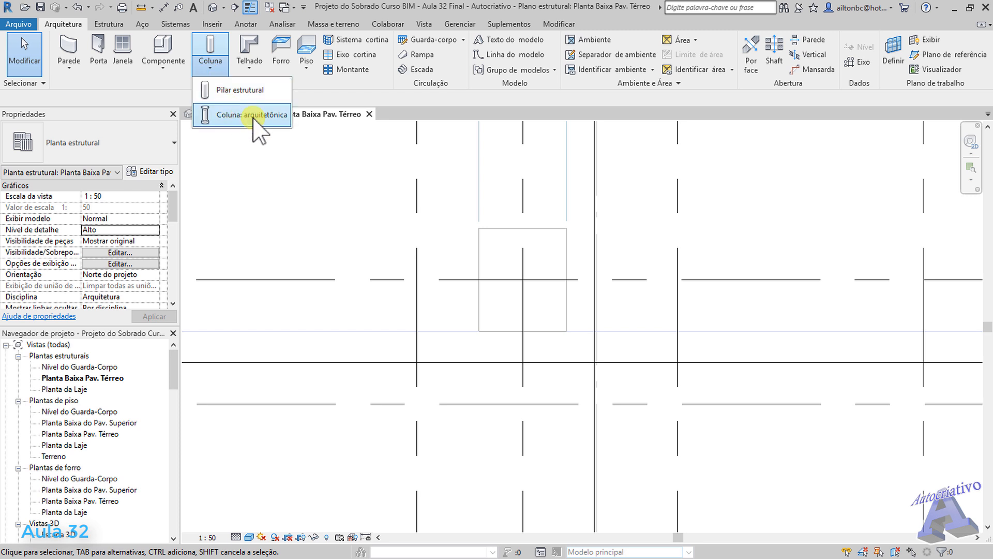
{"action": "left_click", "coordinate": [472, 251]}
{"action": "left_click", "coordinate": [210, 68]}
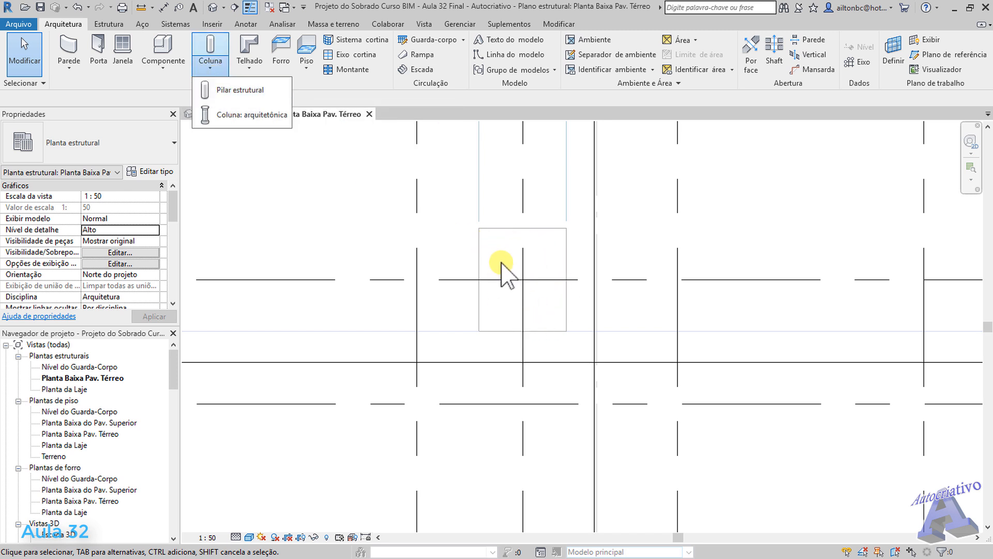
{"action": "left_click", "coordinate": [464, 258]}
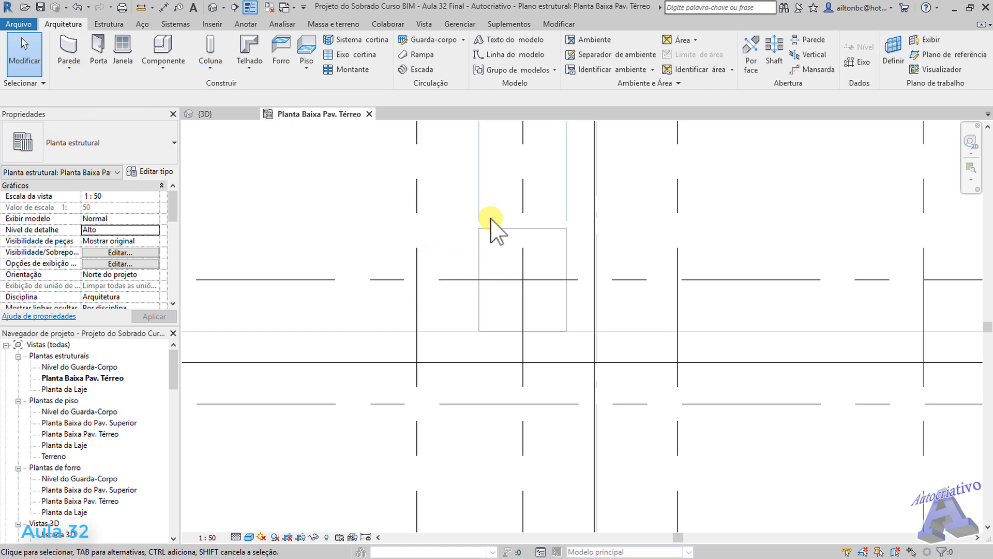
{"action": "left_click", "coordinate": [98, 51]}
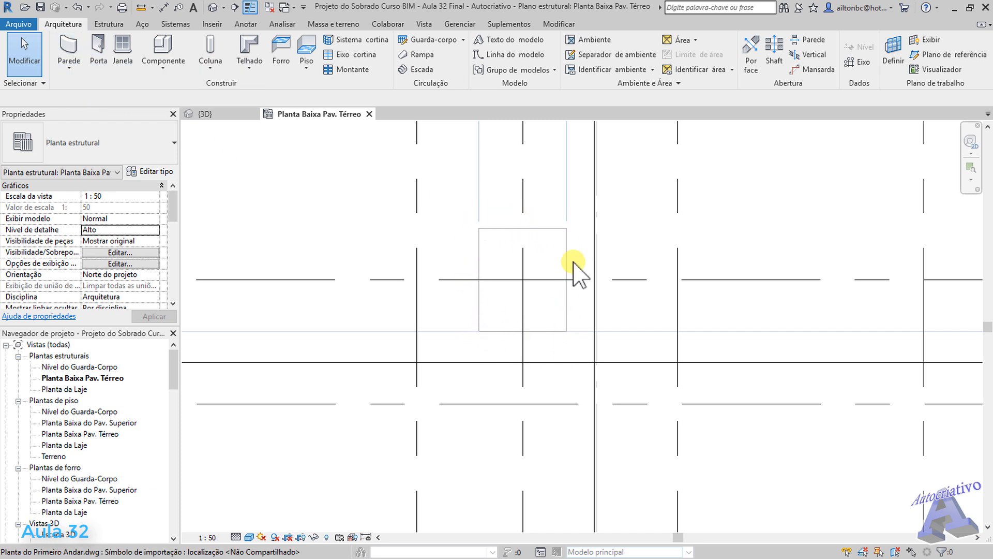
{"action": "scroll", "coordinate": [468, 316], "scroll_direction": "down", "scroll_amount": 1}
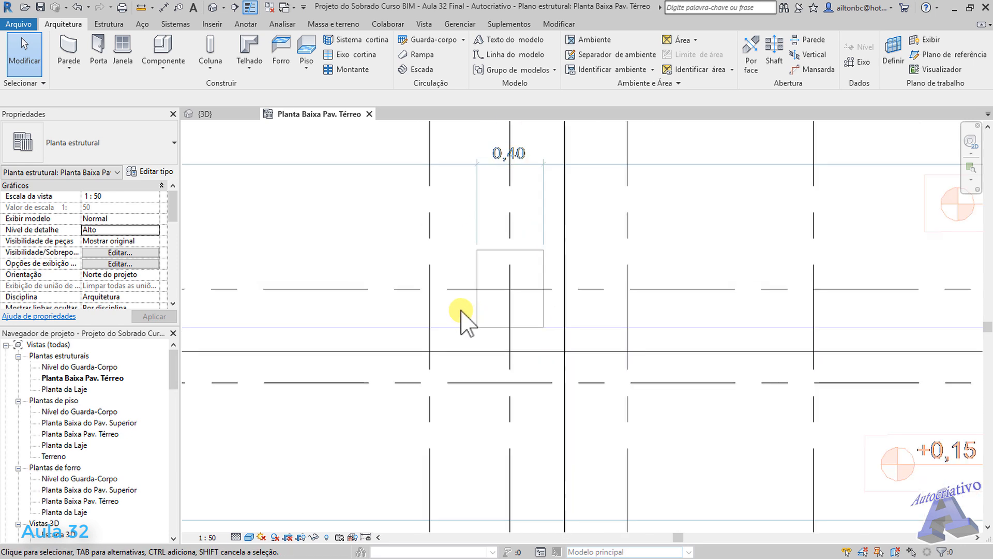
{"action": "scroll", "coordinate": [460, 312], "scroll_direction": "down", "scroll_amount": 4}
{"action": "mouse_move", "coordinate": [488, 347]}
{"action": "middle_mouse_down"}
{"action": "mouse_move", "coordinate": [550, 362]}
{"action": "mouse_move", "coordinate": [593, 436]}
{"action": "middle_mouse_up"}
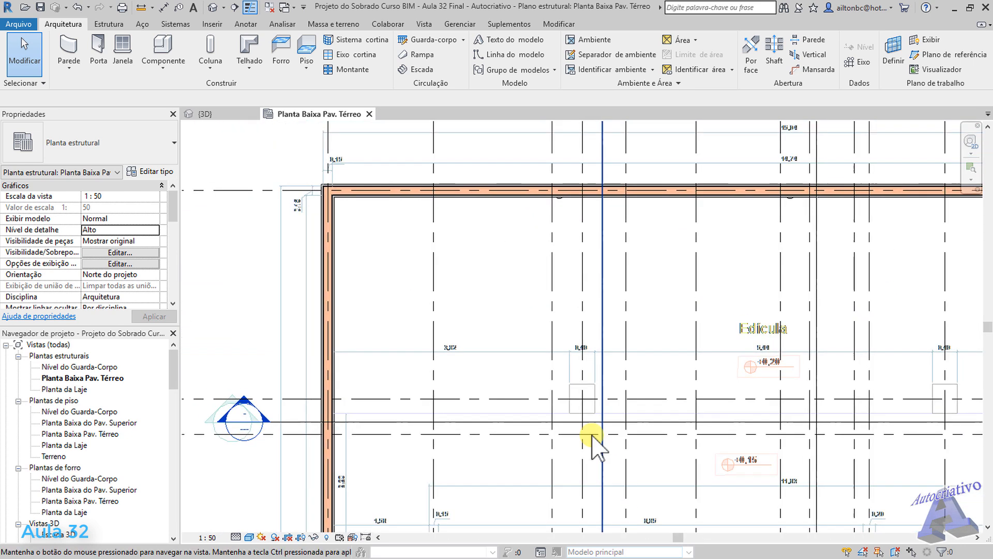
Examine the finish layers and foundation edge of the Edícula's upper boundary wall up close in plan
{"action": "scroll", "coordinate": [569, 221], "scroll_direction": "up", "scroll_amount": 6}
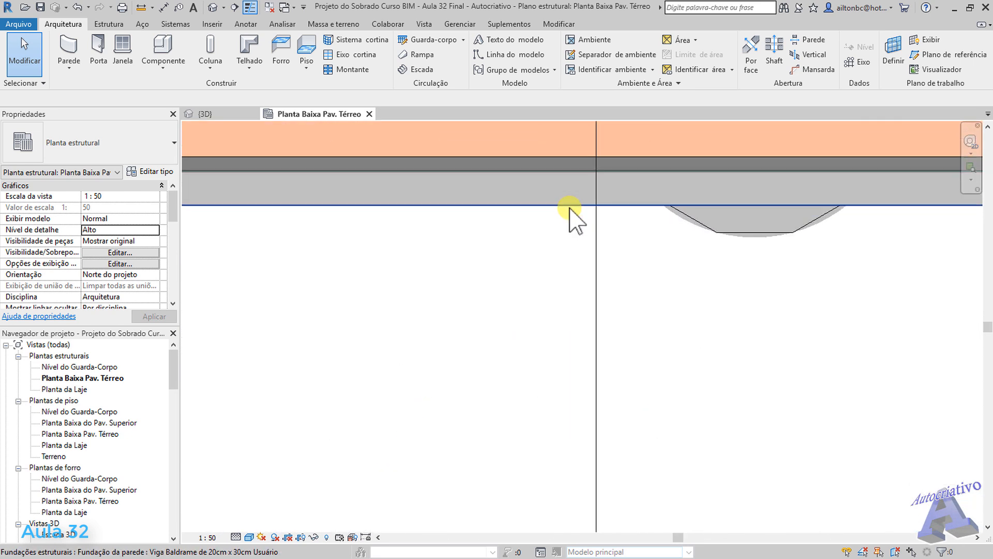
{"action": "scroll", "coordinate": [569, 208], "scroll_direction": "down", "scroll_amount": 1}
{"action": "middle_click_drag", "start_coordinate": [575, 175], "coordinate": [551, 296]}
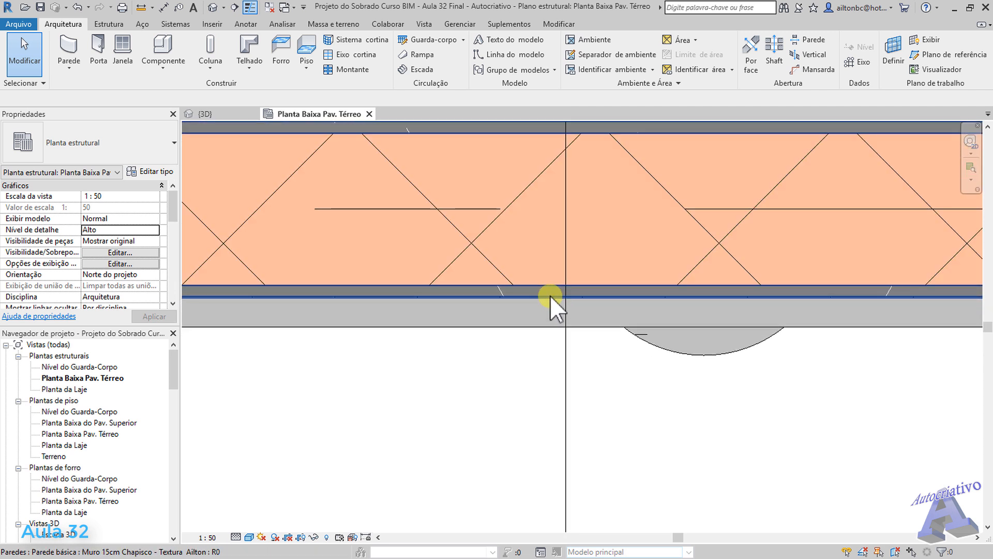
{"action": "scroll", "coordinate": [550, 296], "scroll_direction": "up", "scroll_amount": 4}
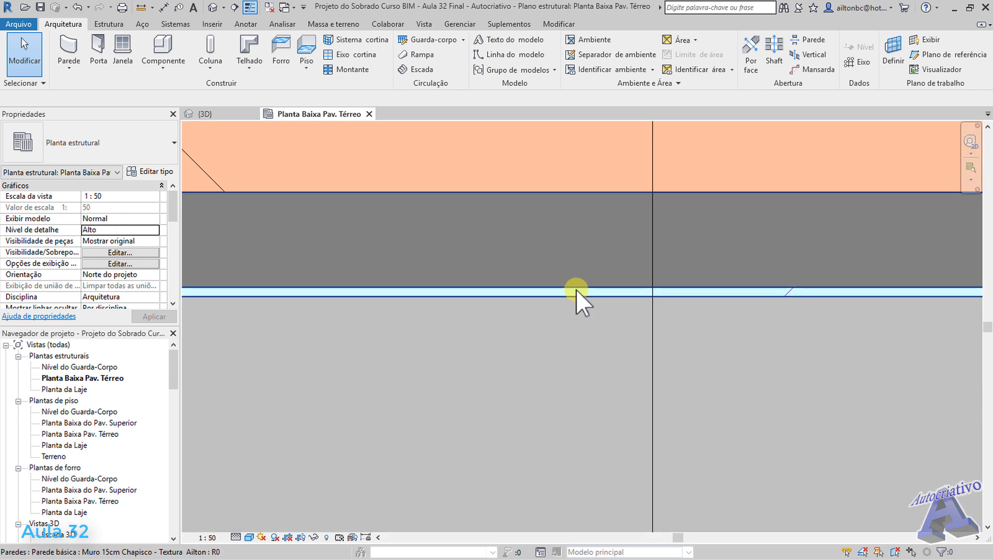
{"action": "scroll", "coordinate": [589, 322], "scroll_direction": "down", "scroll_amount": 6}
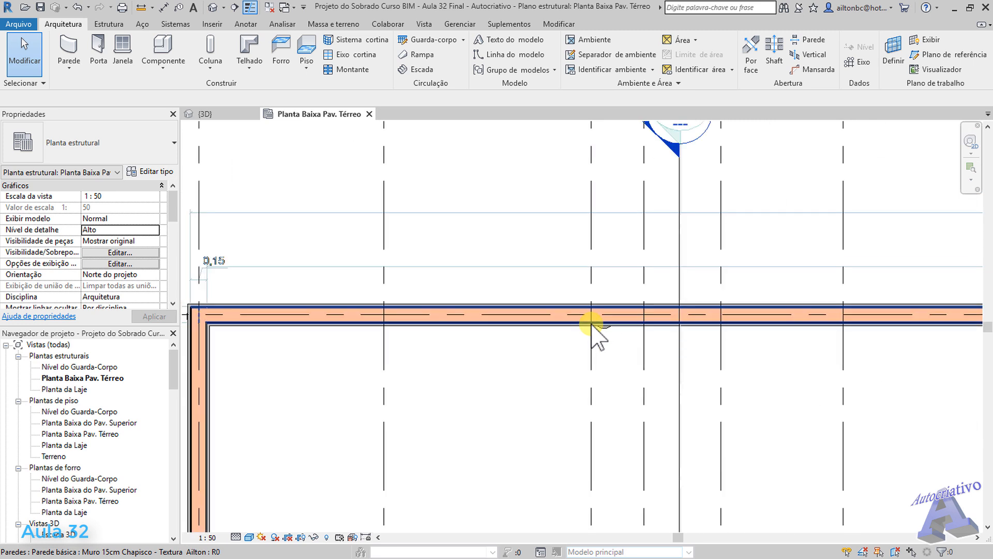
Examine the Edícula's 0,40-wide column outline and its surroundings in the imported drawing
{"action": "scroll", "coordinate": [591, 331], "scroll_direction": "down", "scroll_amount": 3}
{"action": "middle_click_drag", "start_coordinate": [647, 388], "coordinate": [498, 259]}
{"action": "scroll", "coordinate": [454, 344], "scroll_direction": "up", "scroll_amount": 5}
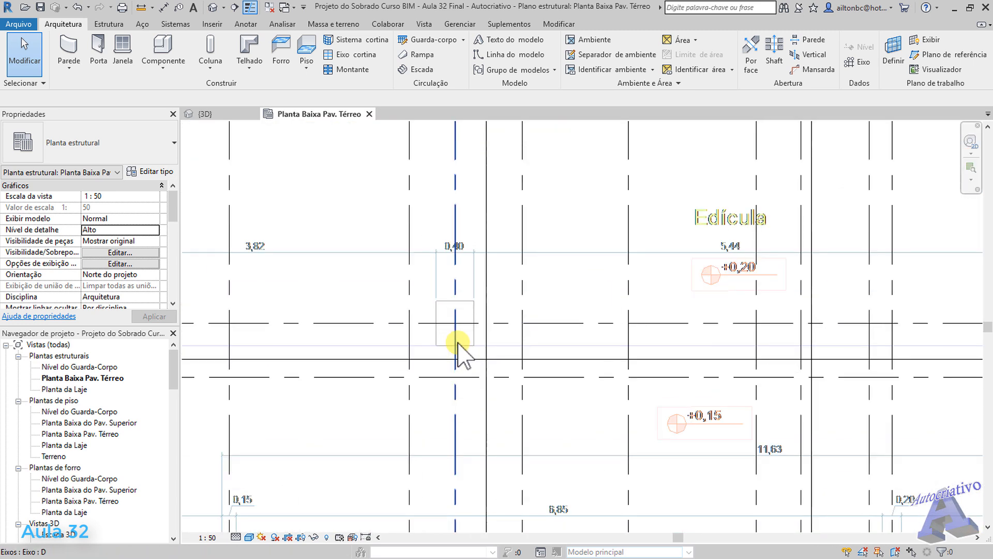
{"action": "scroll", "coordinate": [458, 344], "scroll_direction": "up", "scroll_amount": 3}
{"action": "middle_click_drag", "start_coordinate": [581, 336], "coordinate": [365, 317]}
{"action": "scroll", "coordinate": [477, 331], "scroll_direction": "down", "scroll_amount": 1}
{"action": "middle_click_drag", "start_coordinate": [811, 339], "coordinate": [867, 348]}
{"action": "middle_click_drag", "start_coordinate": [551, 353], "coordinate": [740, 360]}
{"action": "scroll", "coordinate": [658, 346], "scroll_direction": "up", "scroll_amount": 1}
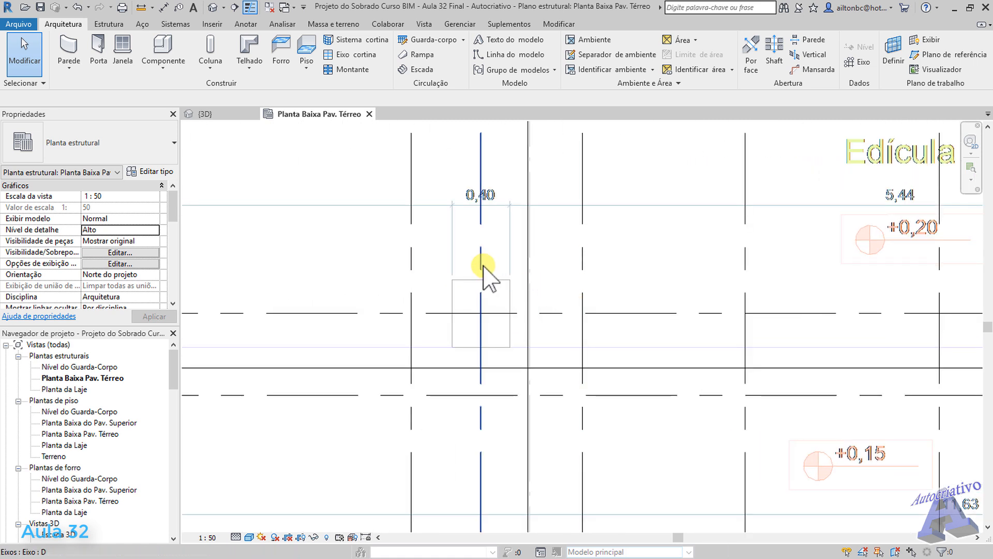
{"action": "scroll", "coordinate": [464, 317], "scroll_direction": "up", "scroll_amount": 2}
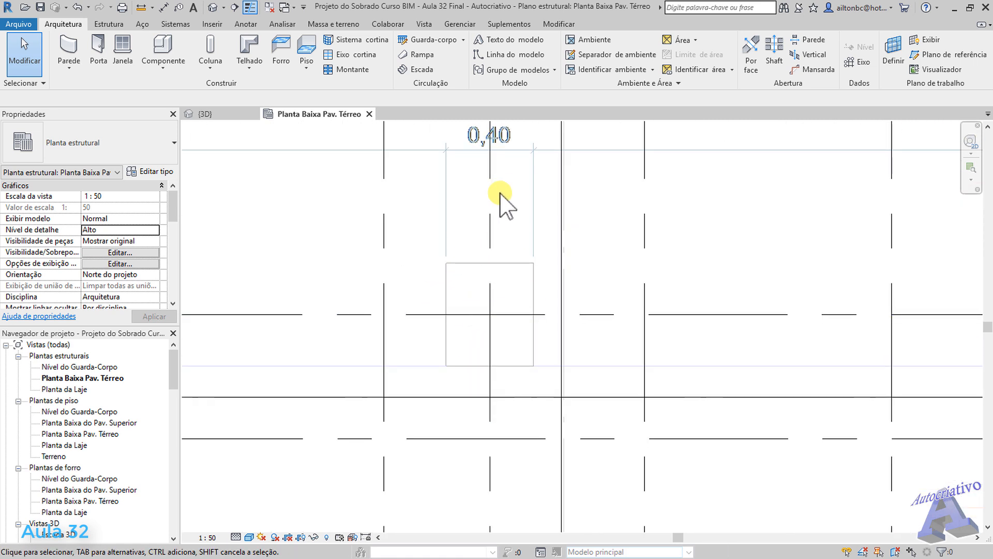
{"action": "middle_click_drag", "start_coordinate": [522, 197], "coordinate": [547, 233]}
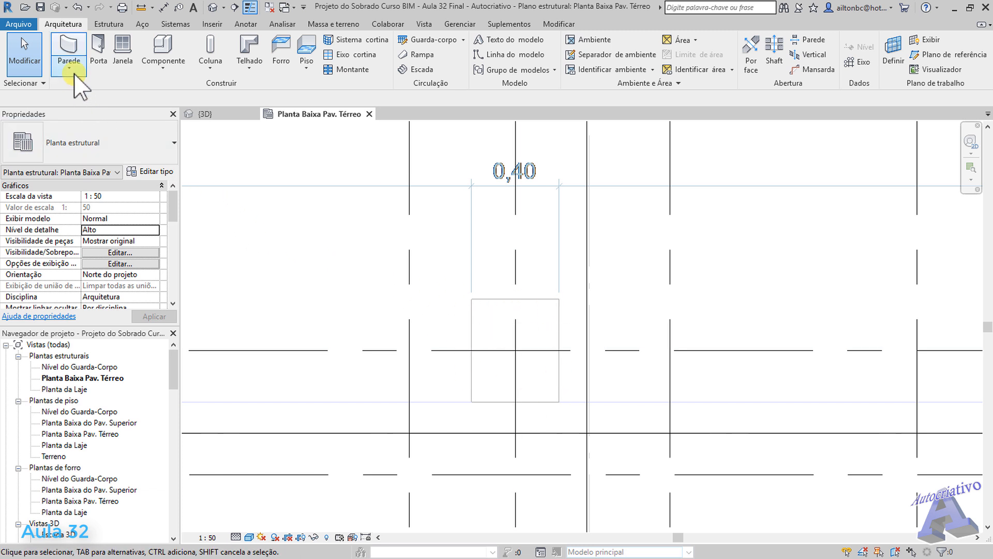
Set up a wall reaching Planta Baixa do Pav. Superior with the Alvenaria 20cm Textura Externa Textura da Garagem type
{"action": "left_click", "coordinate": [68, 51]}
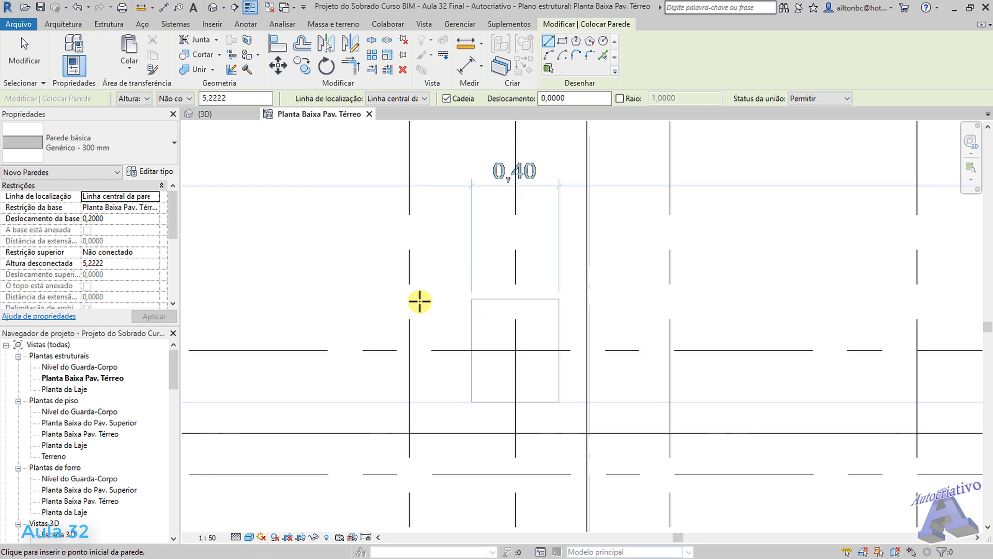
{"action": "left_click", "coordinate": [190, 98]}
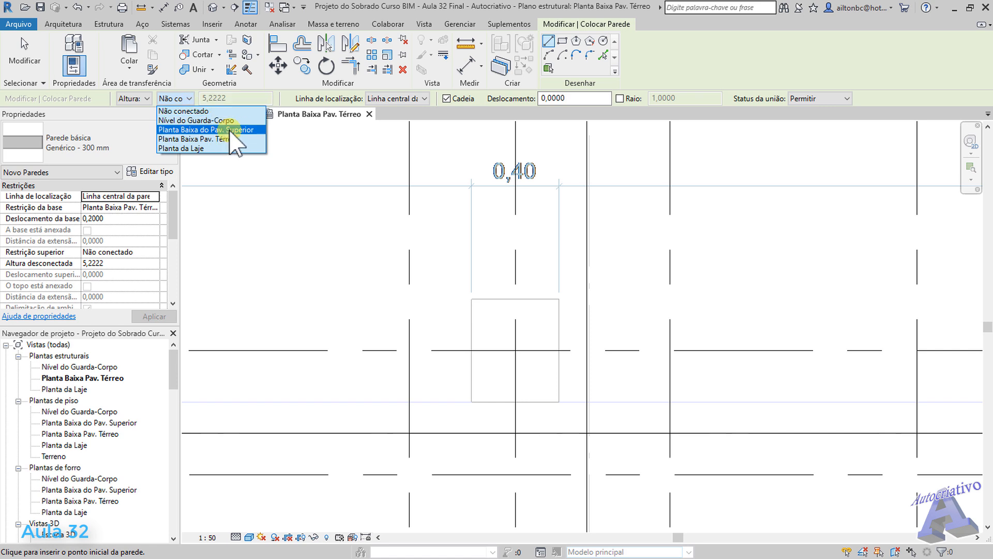
{"action": "left_click", "coordinate": [227, 130]}
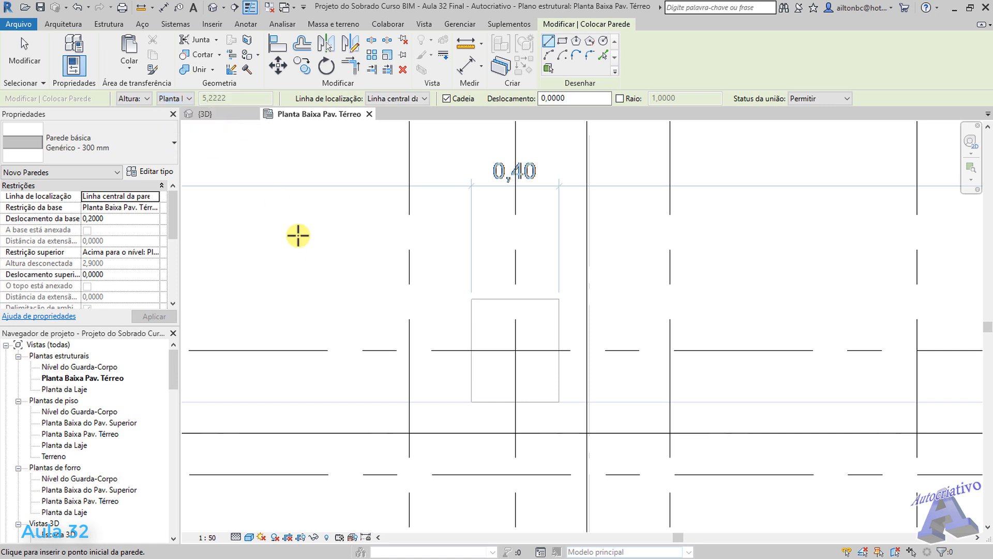
{"action": "left_click", "coordinate": [171, 150]}
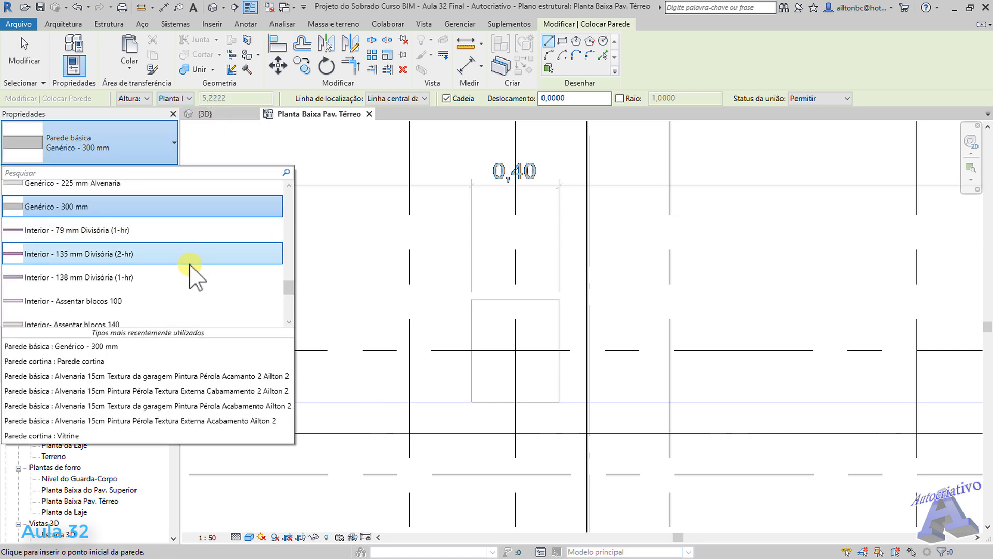
{"action": "scroll", "coordinate": [186, 274], "scroll_direction": "up", "scroll_amount": 8}
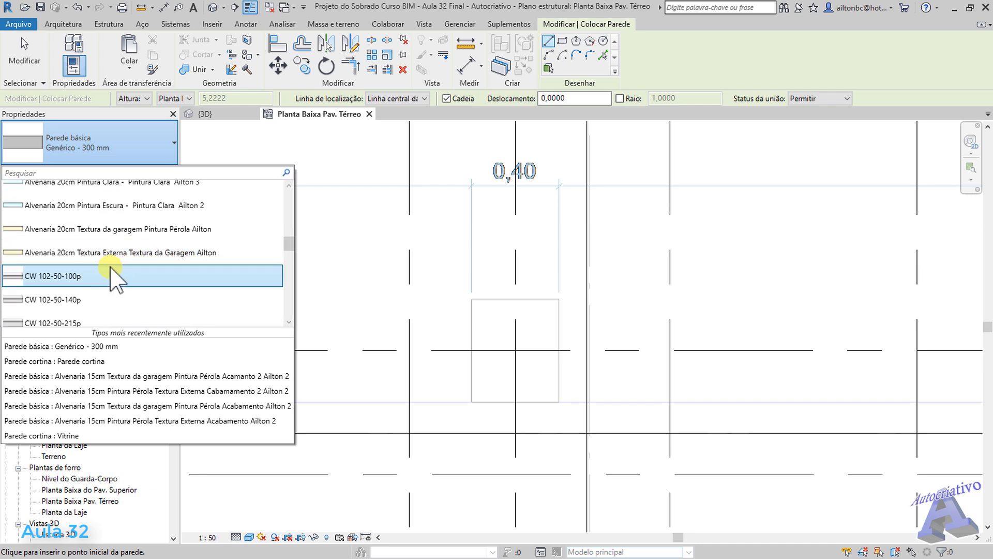
{"action": "left_click", "coordinate": [133, 254]}
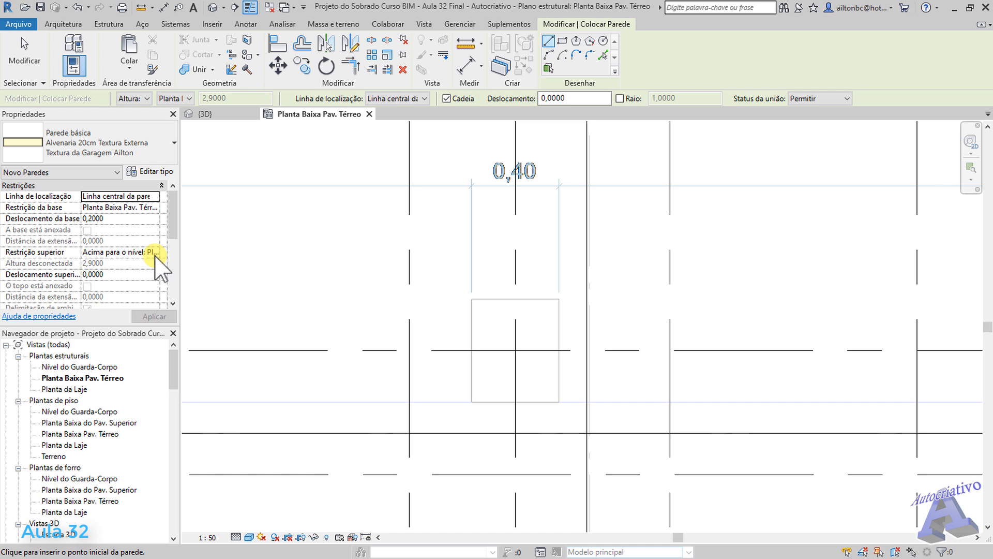
Draw a trial wall about 0,46 m long down the middle of the column outline on grid line D
{"action": "left_click", "coordinate": [515, 299]}
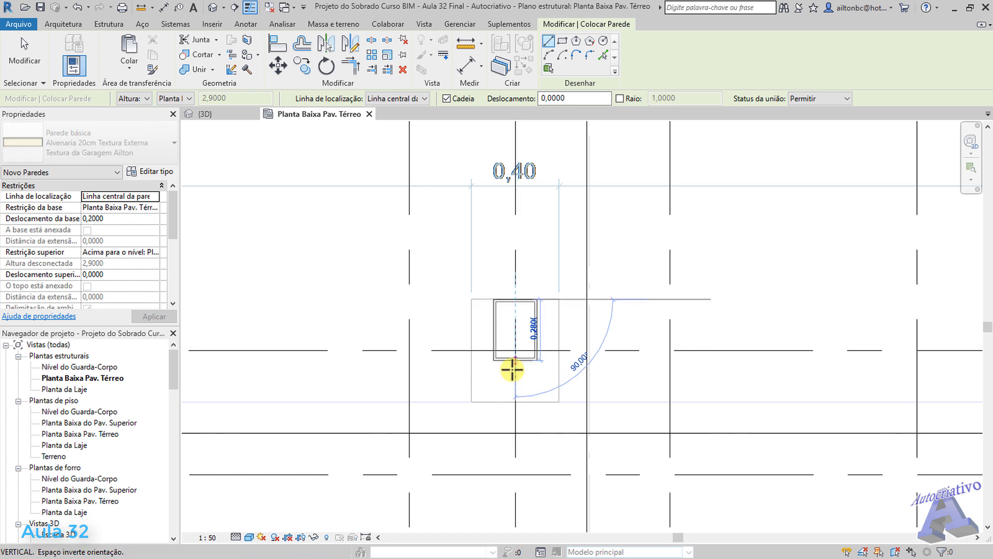
{"action": "left_click", "coordinate": [515, 402]}
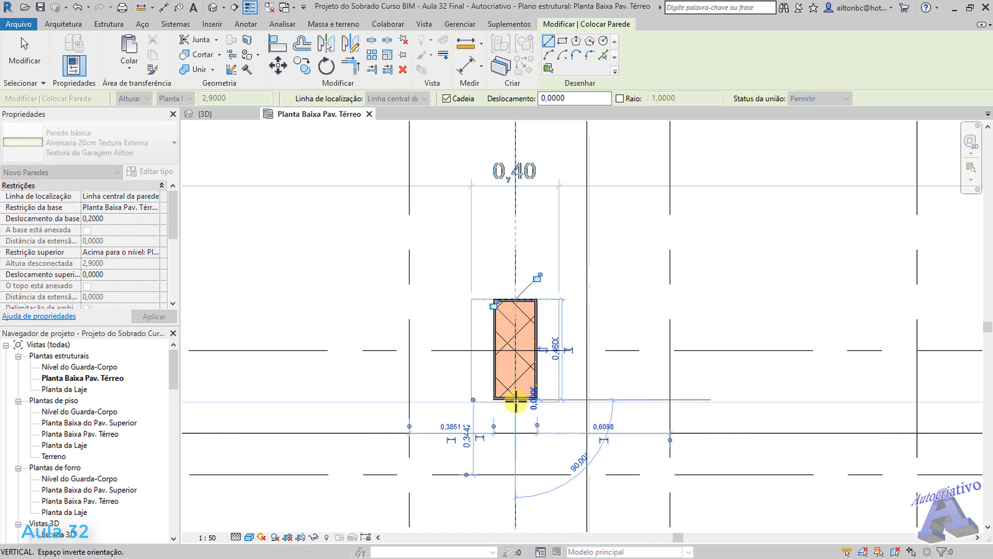
{"action": "scroll", "coordinate": [520, 388], "scroll_direction": "up", "scroll_amount": 2}
{"action": "key", "text": "Escape"}
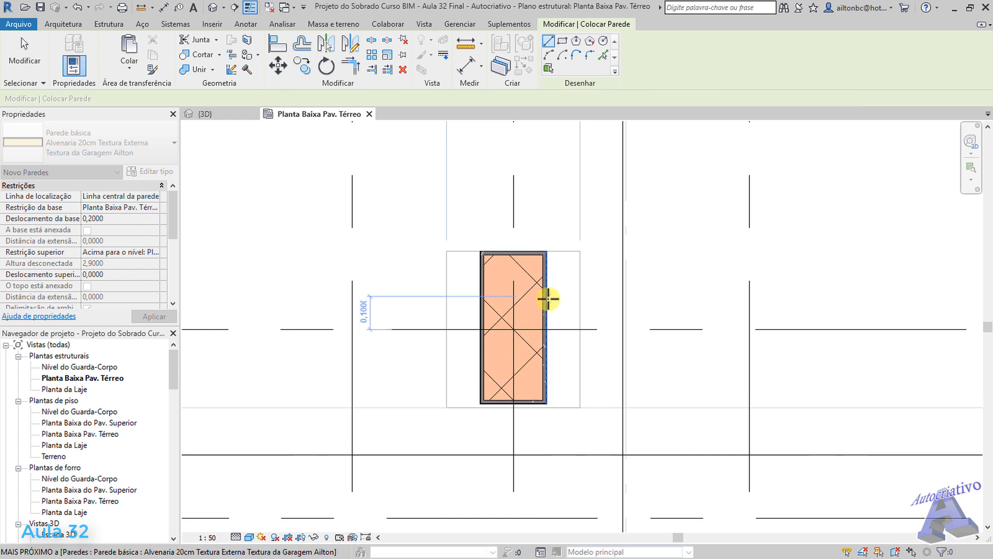
{"action": "key", "text": "Escape"}
Review the trial wall type's layer structure and its wrapping options at inserts, cancel the dialogs and remove the wall
{"action": "left_click", "coordinate": [547, 300]}
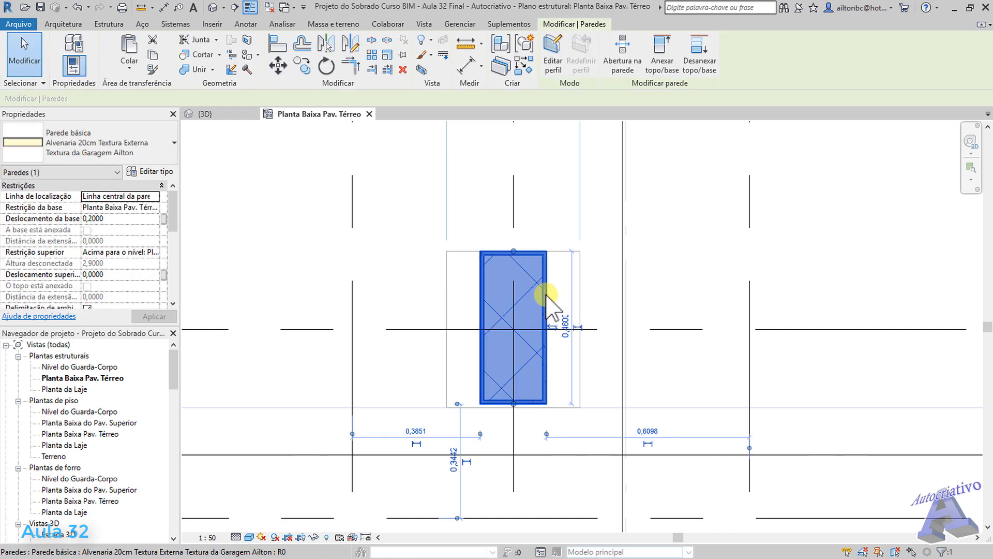
{"action": "left_click", "coordinate": [148, 174]}
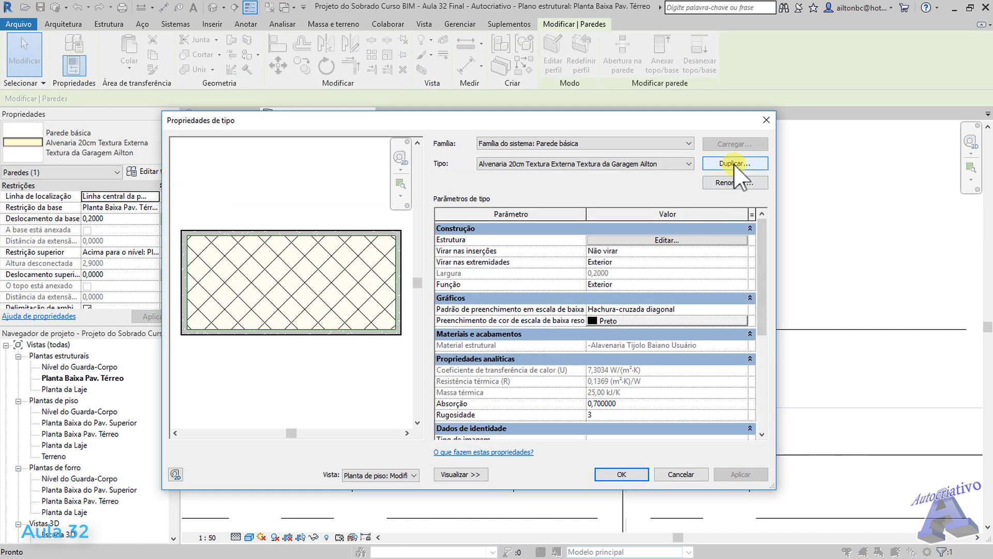
{"action": "left_click", "coordinate": [666, 241]}
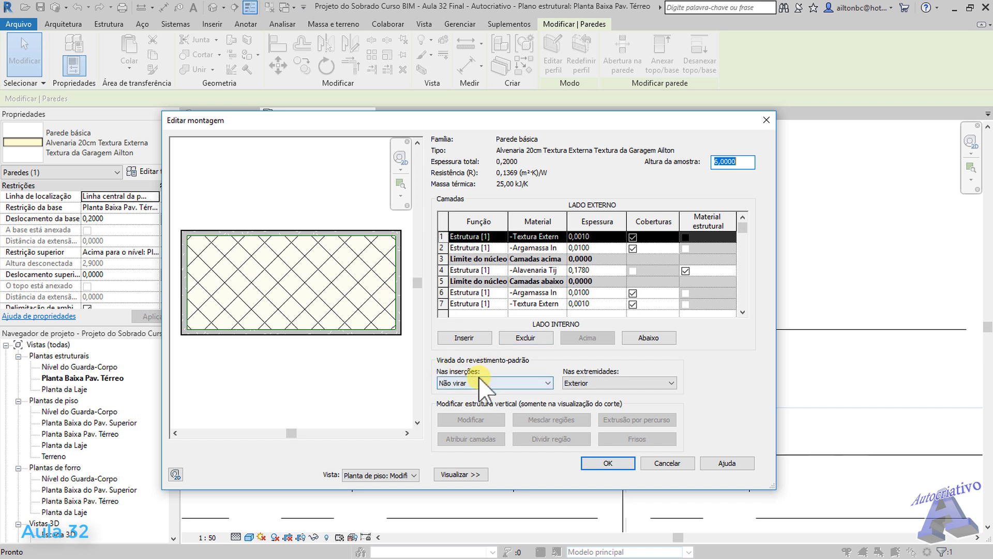
{"action": "left_click", "coordinate": [541, 385]}
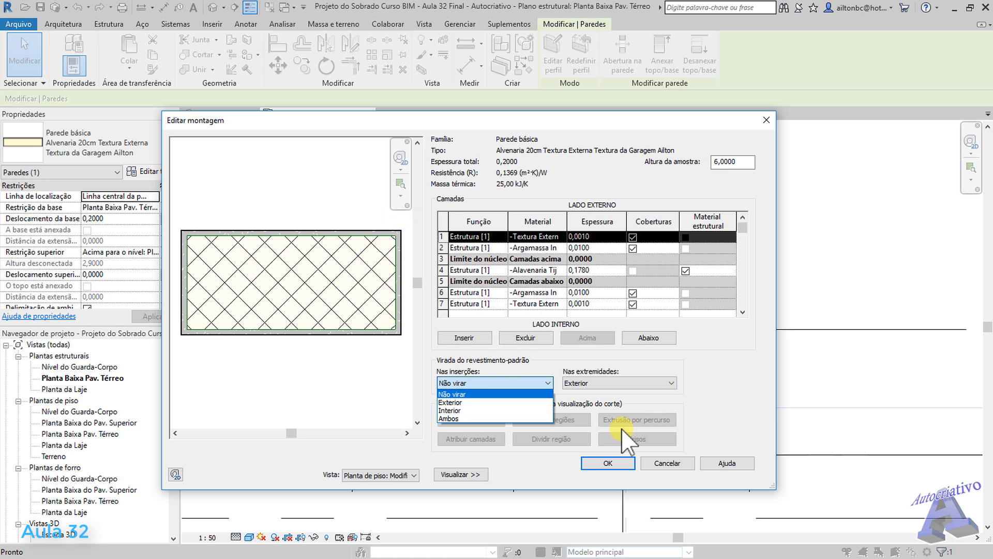
{"action": "left_click", "coordinate": [688, 468]}
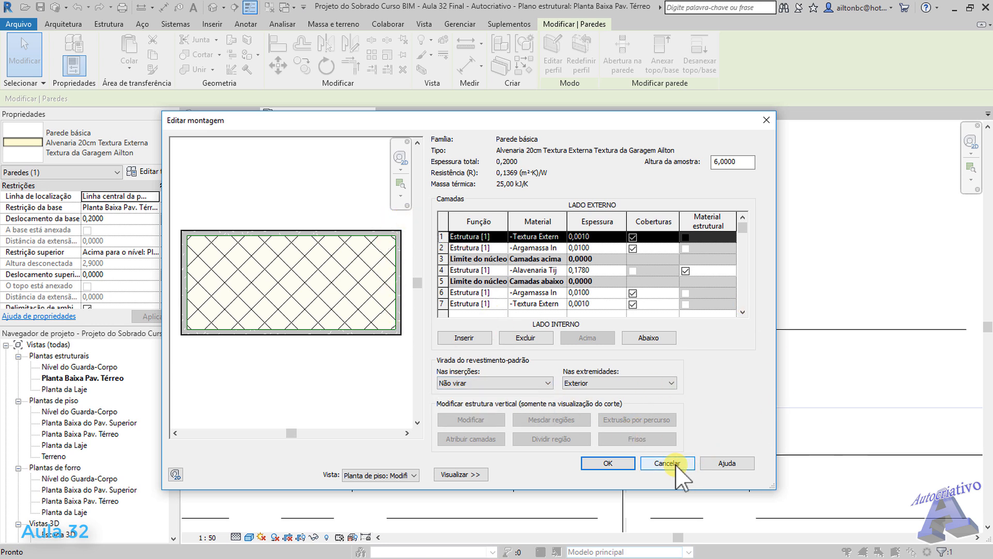
{"action": "left_click", "coordinate": [675, 465]}
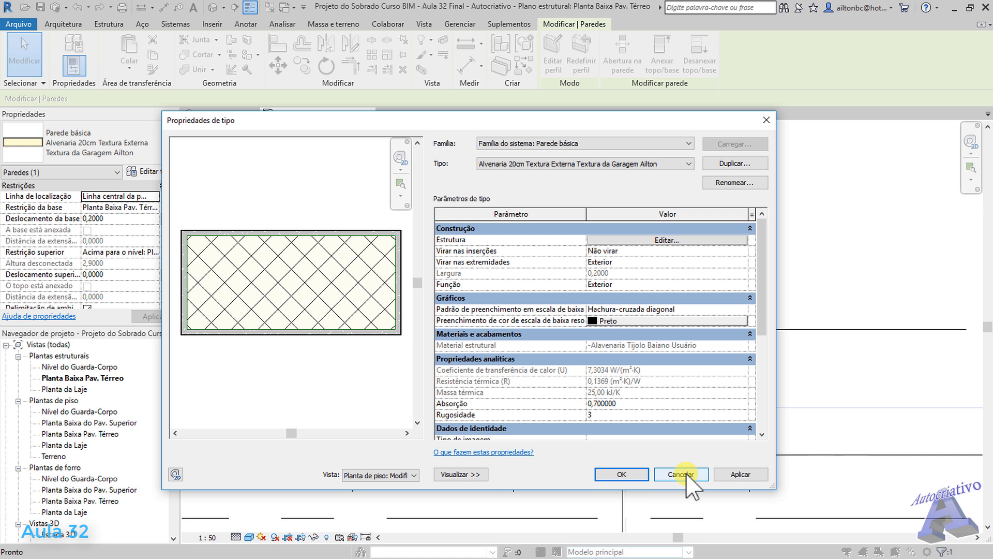
{"action": "left_click", "coordinate": [682, 474]}
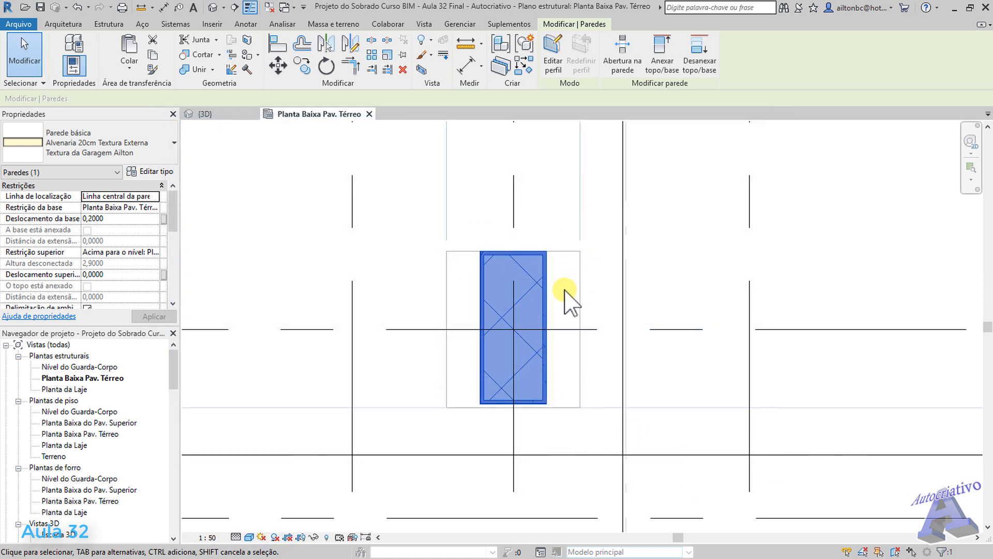
{"action": "left_click", "coordinate": [565, 302]}
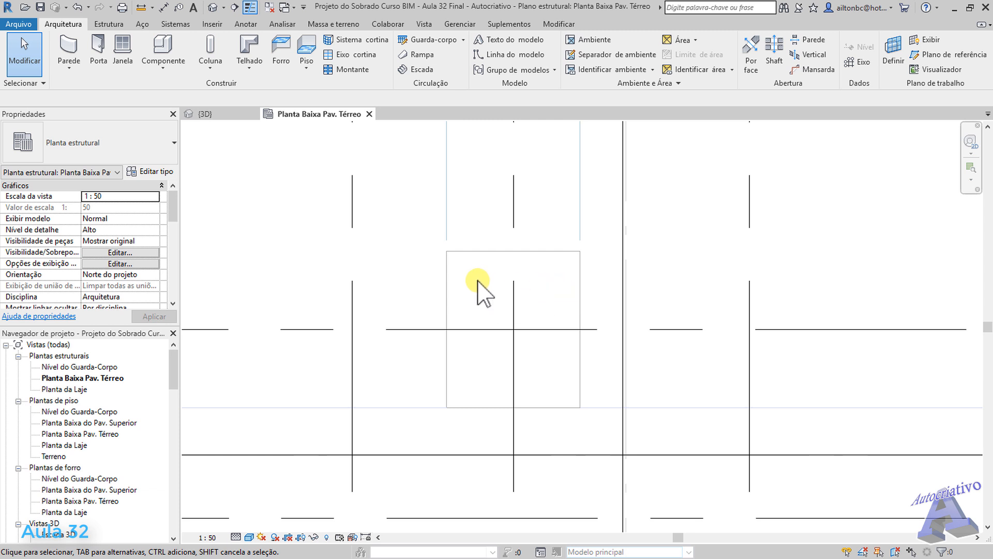
Set up an architectural column up to Planta Baixa do Pav. Superior, duplicating the 475 x 610mm type as "Coluna de 40 x 47cm Usuário"
{"action": "left_click", "coordinate": [210, 67]}
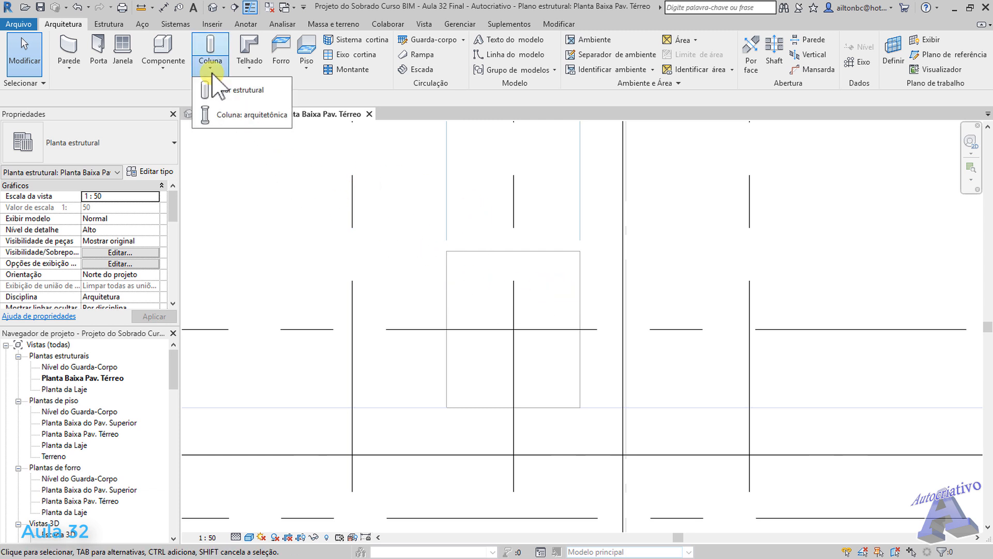
{"action": "left_click", "coordinate": [249, 115]}
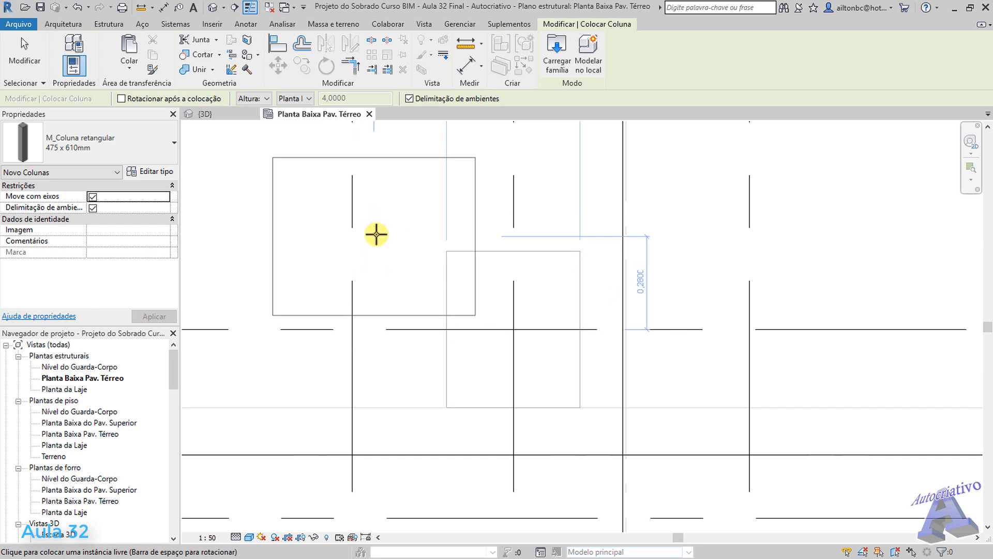
{"action": "left_click", "coordinate": [310, 98]}
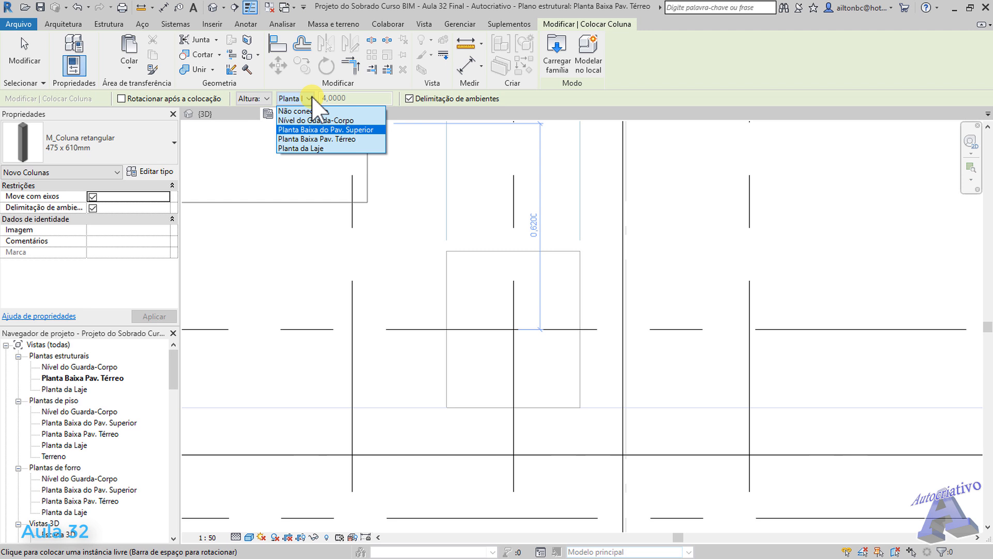
{"action": "left_click", "coordinate": [347, 138]}
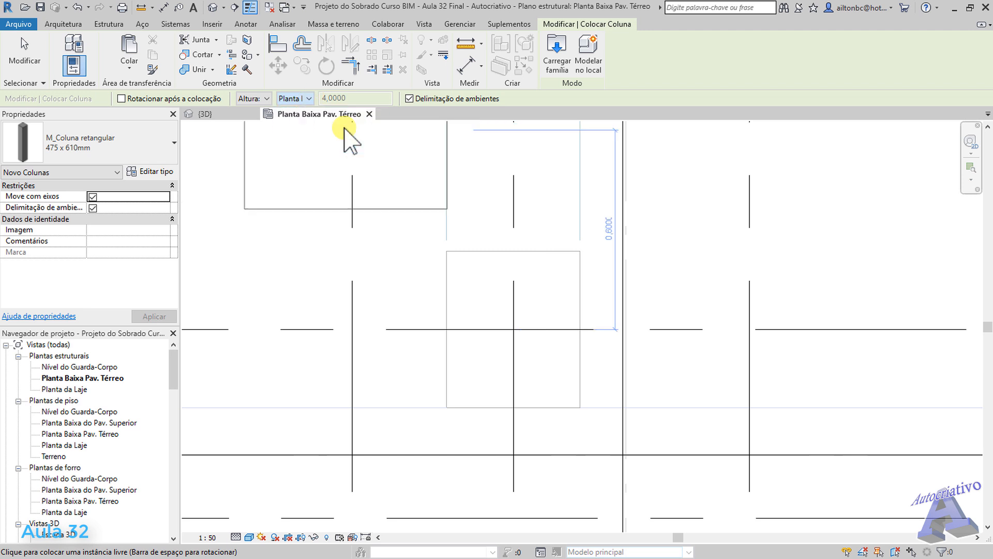
{"action": "left_click", "coordinate": [161, 172]}
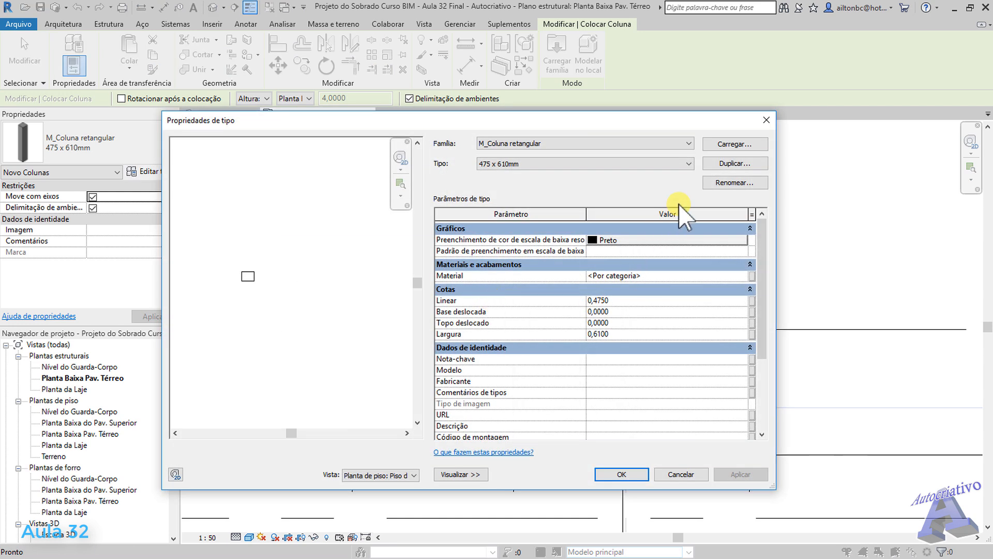
{"action": "left_click", "coordinate": [719, 164]}
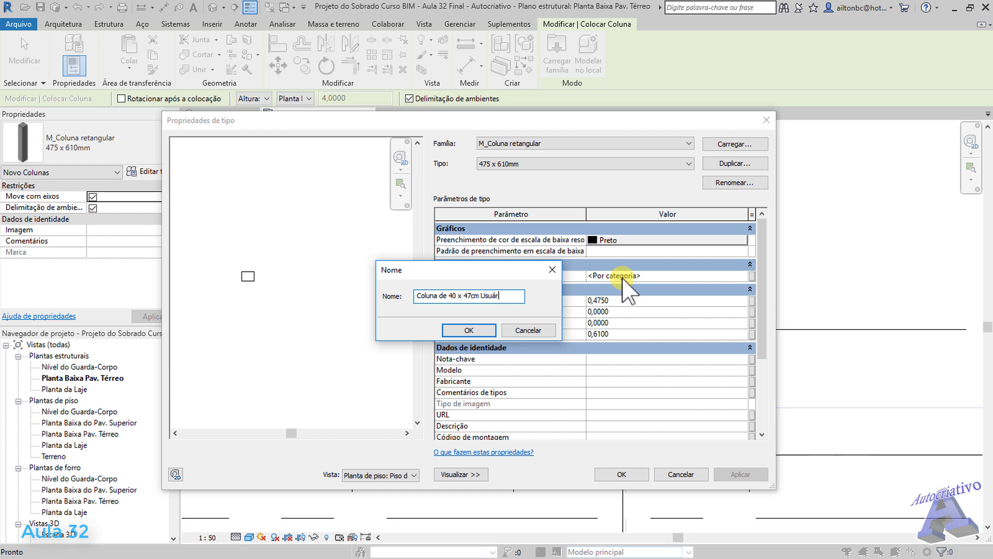
{"action": "left_click", "coordinate": [469, 330]}
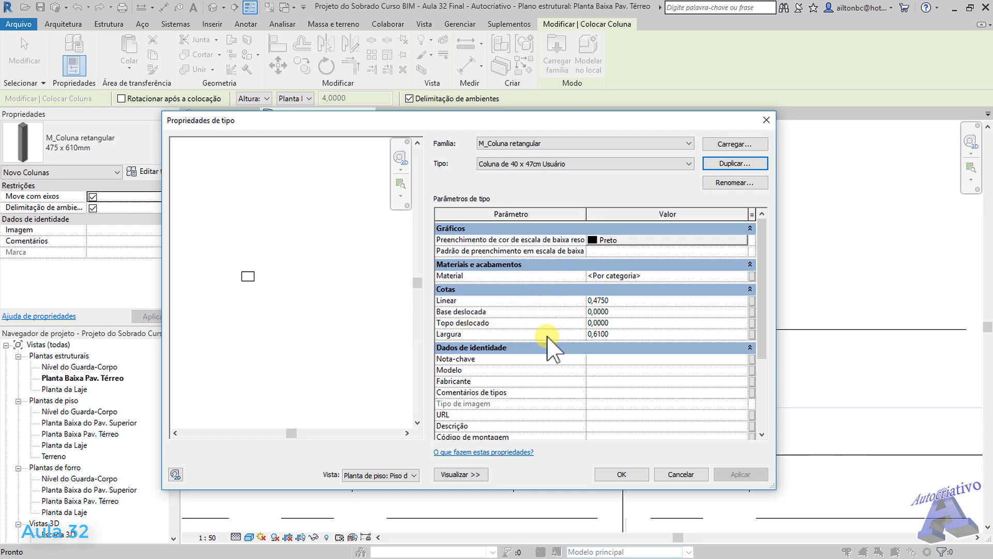
Set the new column type's Linear to 0,40, adjust Largura to the 40 x 47 cm size, and place the column on the Edícula's outline
{"action": "left_click", "coordinate": [598, 301]}
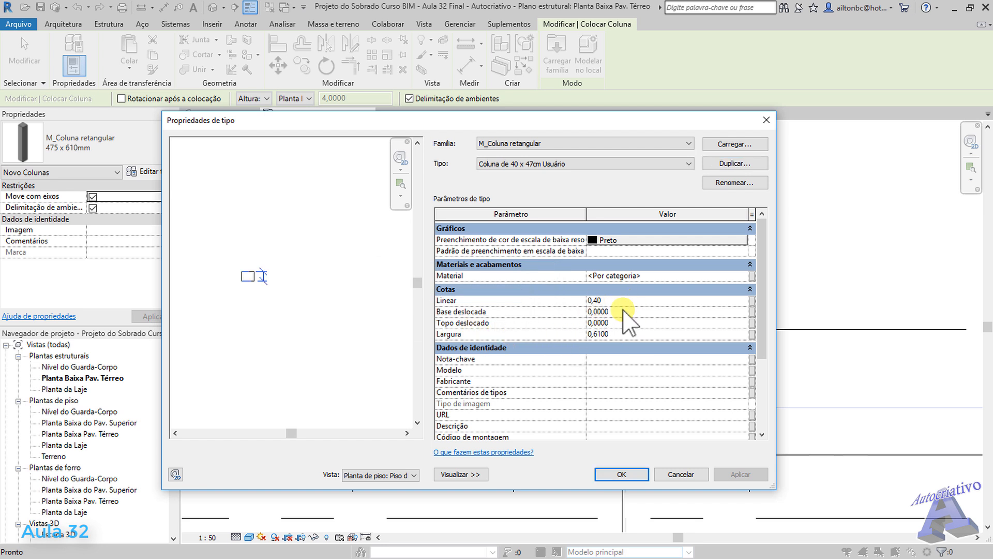
{"action": "type", "text": "0,40"}
{"action": "left_click", "coordinate": [599, 335]}
{"action": "left_click", "coordinate": [615, 324]}
{"action": "left_click", "coordinate": [621, 473]}
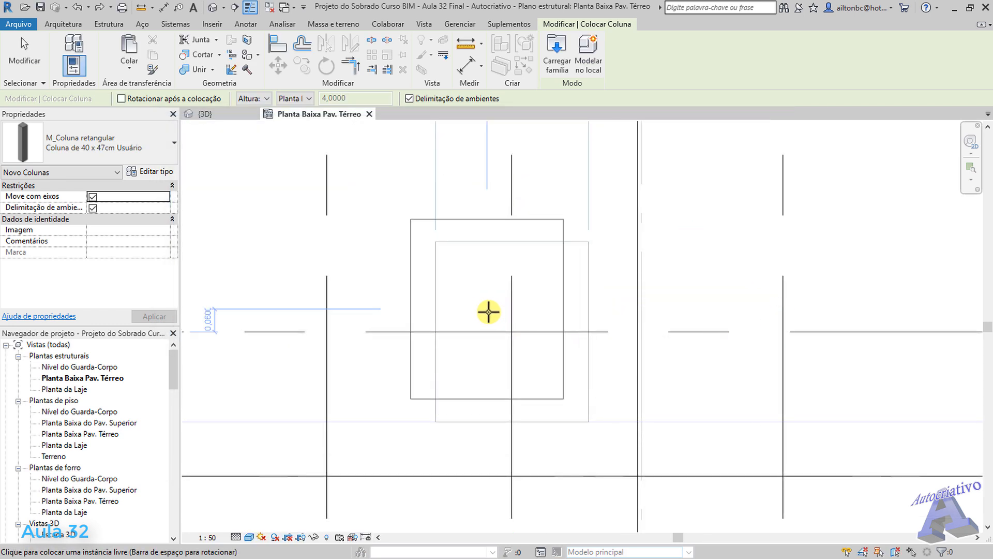
{"action": "left_click", "coordinate": [512, 331]}
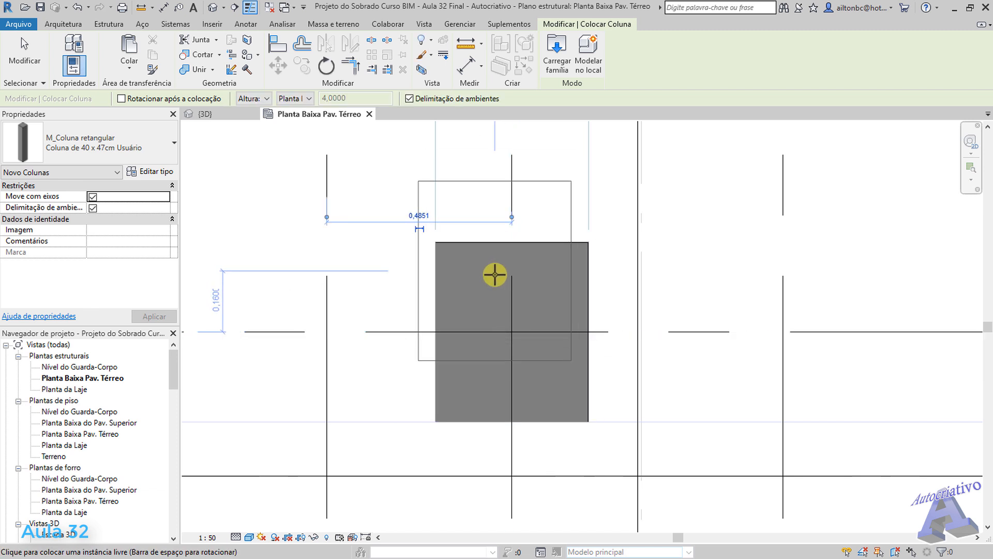
Finish placing columns, switch to the 3D view and reset its temporary hide/isolate so the whole model is displayed
{"action": "key", "text": "Escape"}
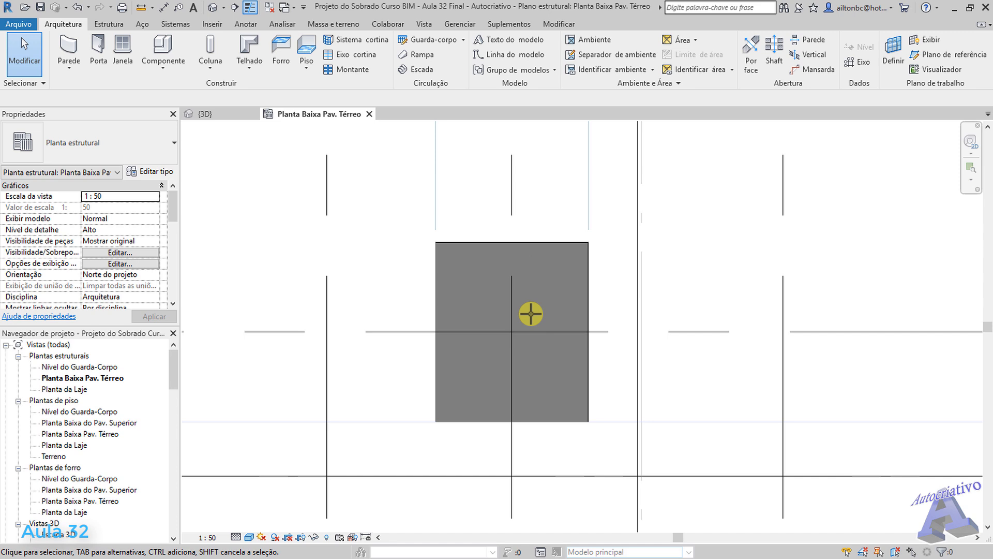
{"action": "left_click", "coordinate": [234, 115]}
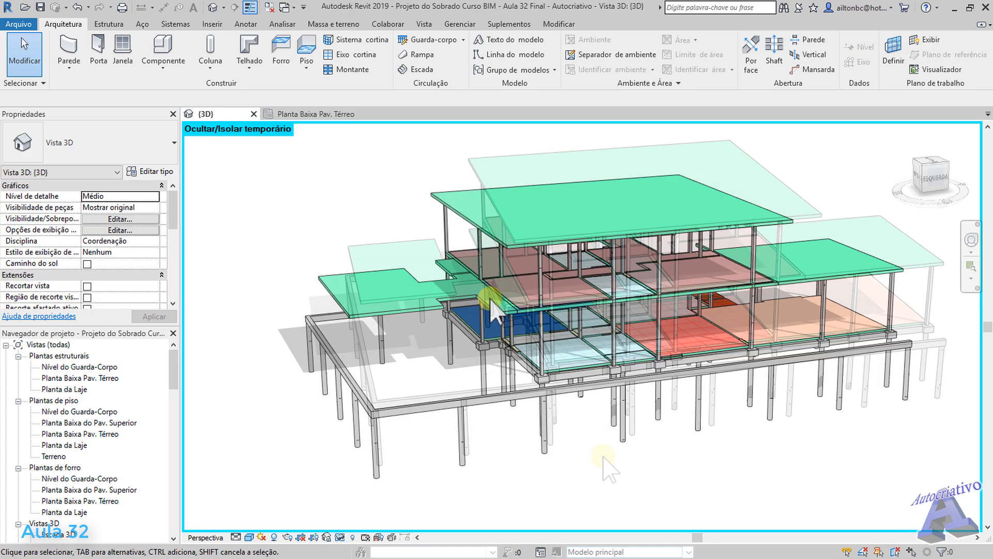
{"action": "scroll", "coordinate": [461, 355], "scroll_direction": "up", "scroll_amount": 3}
{"action": "middle_click_drag", "start_coordinate": [461, 354], "coordinate": [476, 341], "text": "shift"}
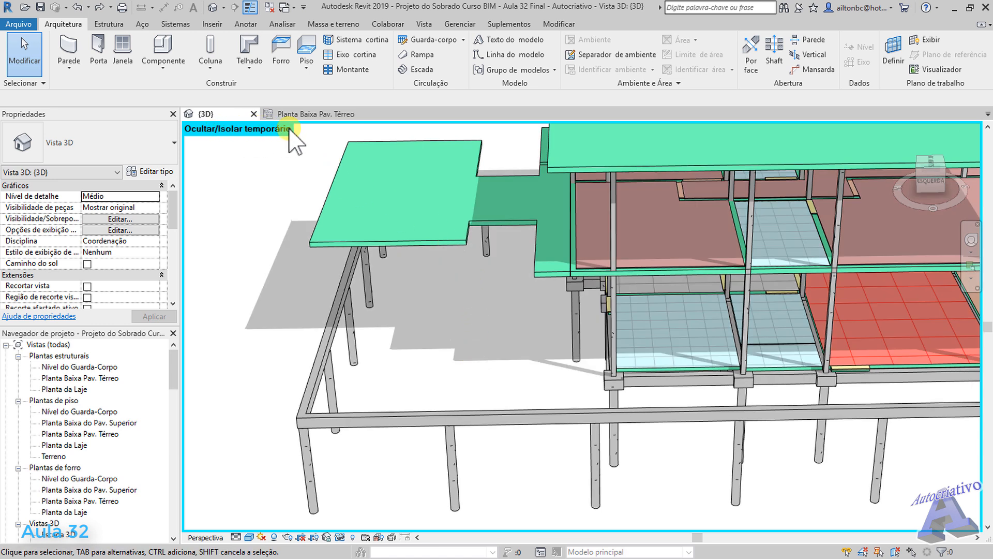
{"action": "left_click", "coordinate": [340, 537]}
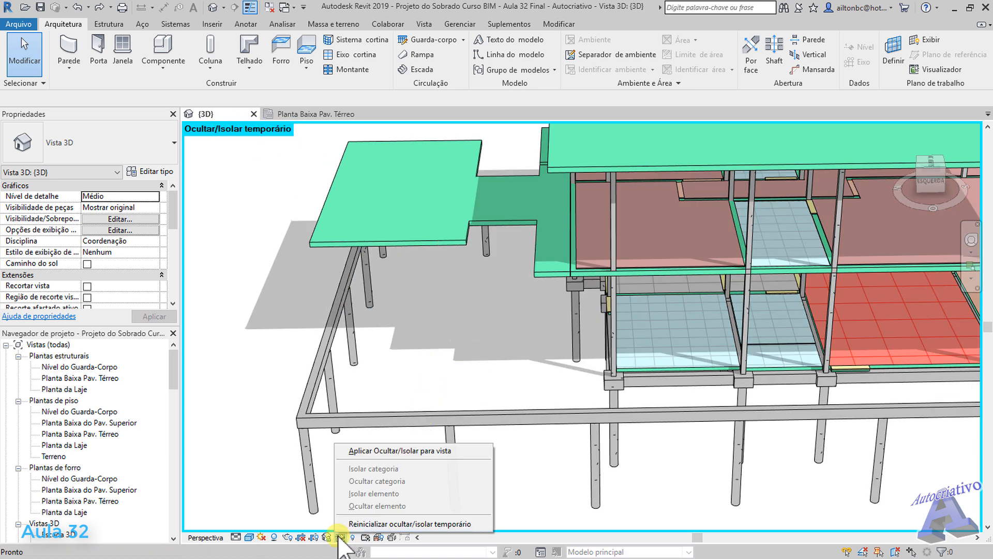
{"action": "left_click", "coordinate": [363, 524]}
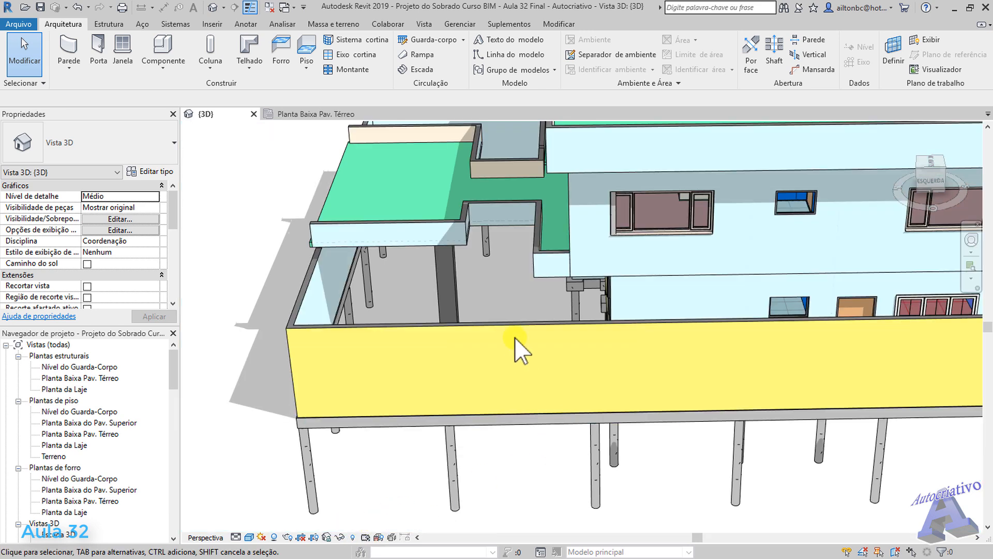
{"action": "middle_click_drag", "start_coordinate": [517, 348], "coordinate": [478, 374], "text": "shift"}
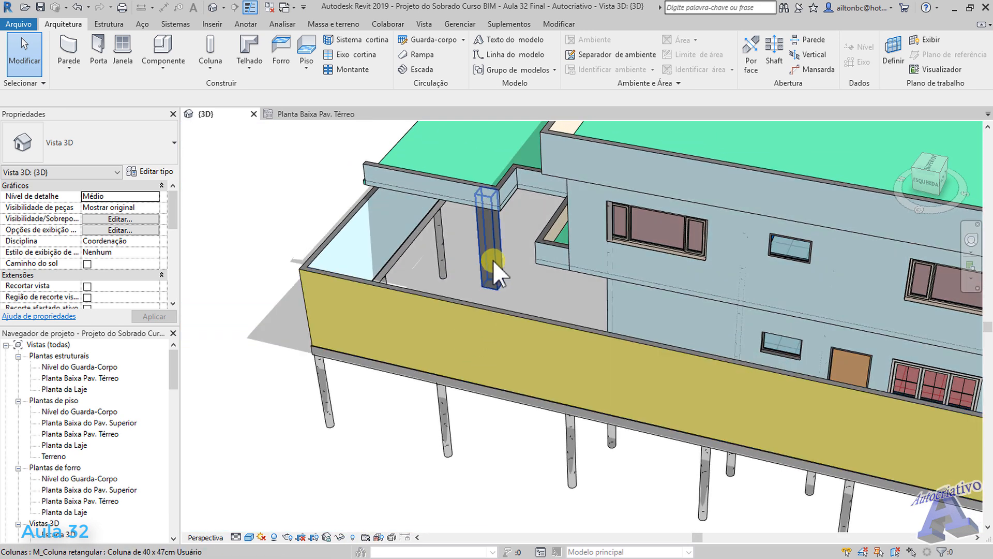
Assign the material "-Textura Externa - Usuário" to the "Coluna de 40 x 47cm Usuário" column type
{"action": "scroll", "coordinate": [492, 260], "scroll_direction": "up", "scroll_amount": 2}
{"action": "scroll", "coordinate": [523, 262], "scroll_direction": "up", "scroll_amount": 3}
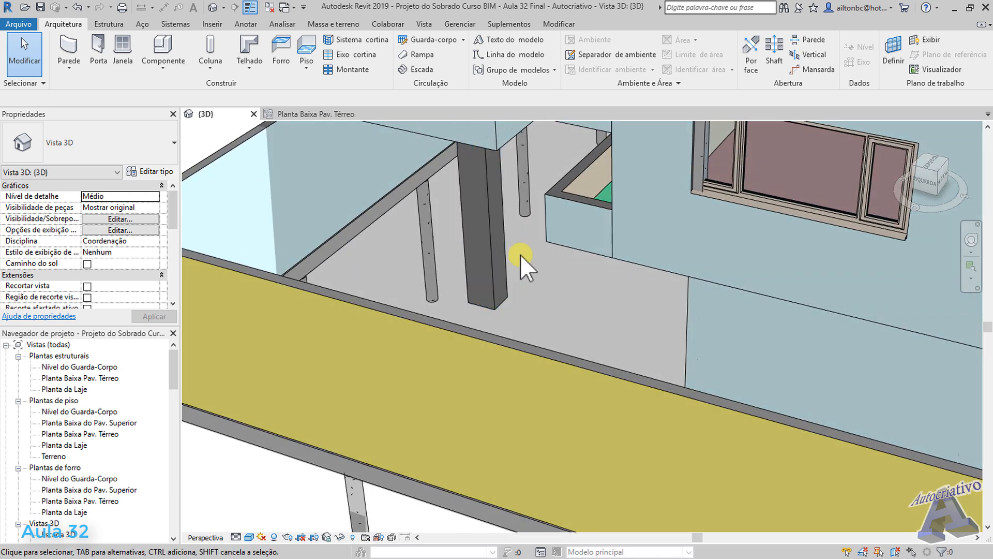
{"action": "middle_click_drag", "start_coordinate": [520, 255], "coordinate": [578, 355]}
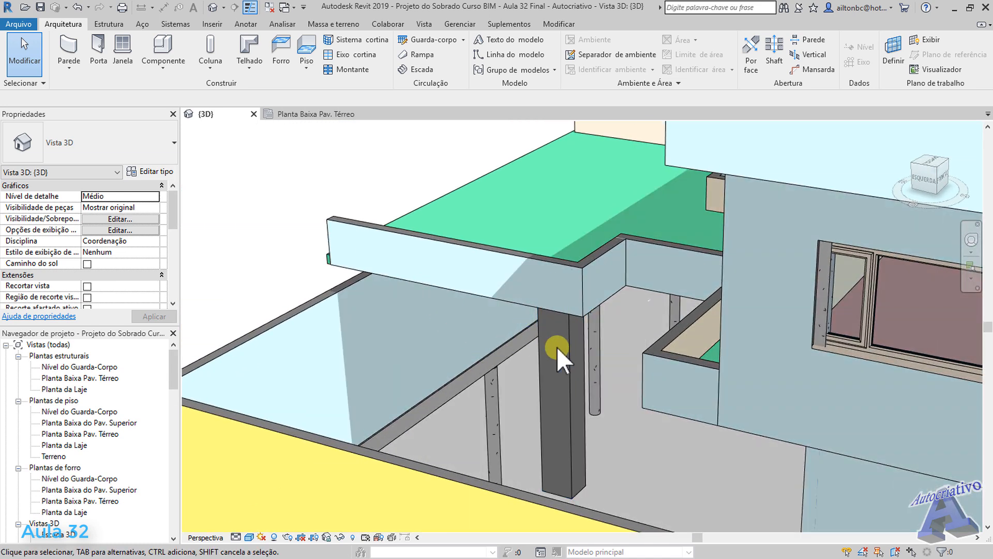
{"action": "left_click", "coordinate": [569, 347]}
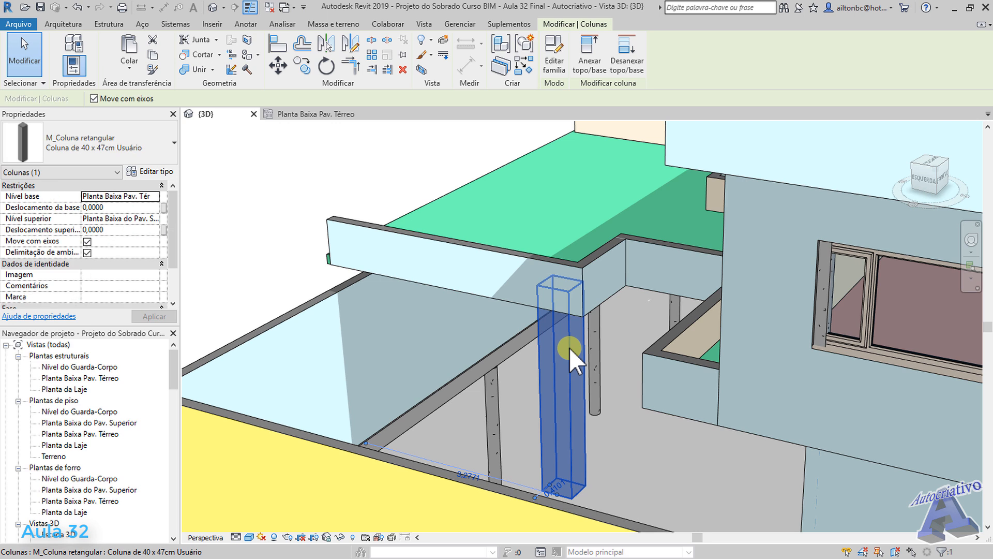
{"action": "left_click", "coordinate": [154, 171]}
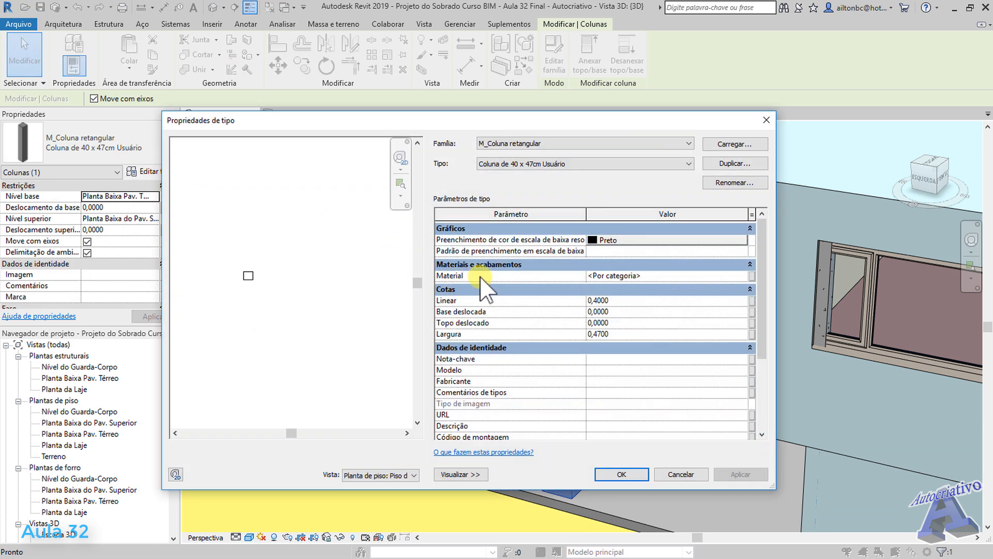
{"action": "left_click", "coordinate": [740, 276]}
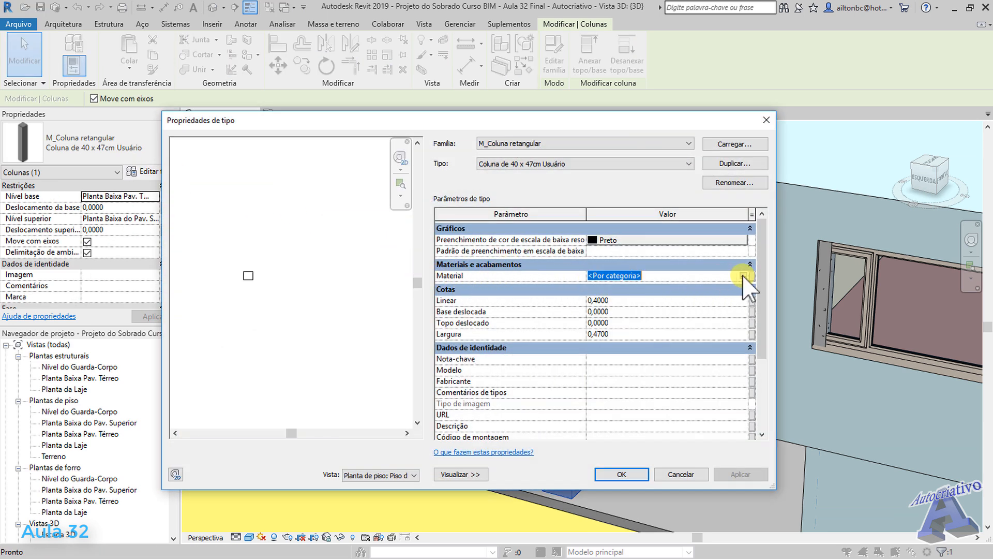
{"action": "left_click", "coordinate": [743, 276]}
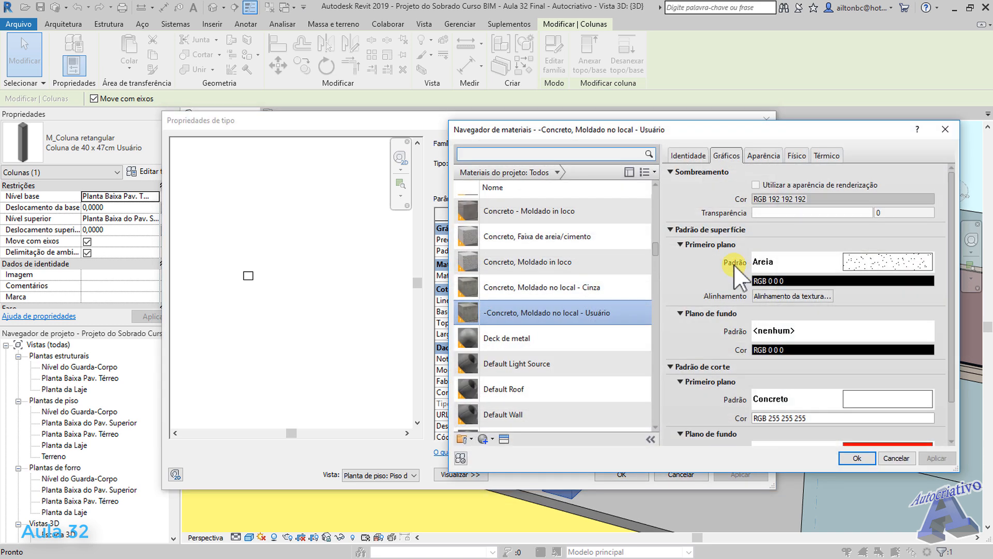
{"action": "scroll", "coordinate": [569, 222], "scroll_direction": "up", "scroll_amount": 1}
{"action": "left_click", "coordinate": [473, 154]}
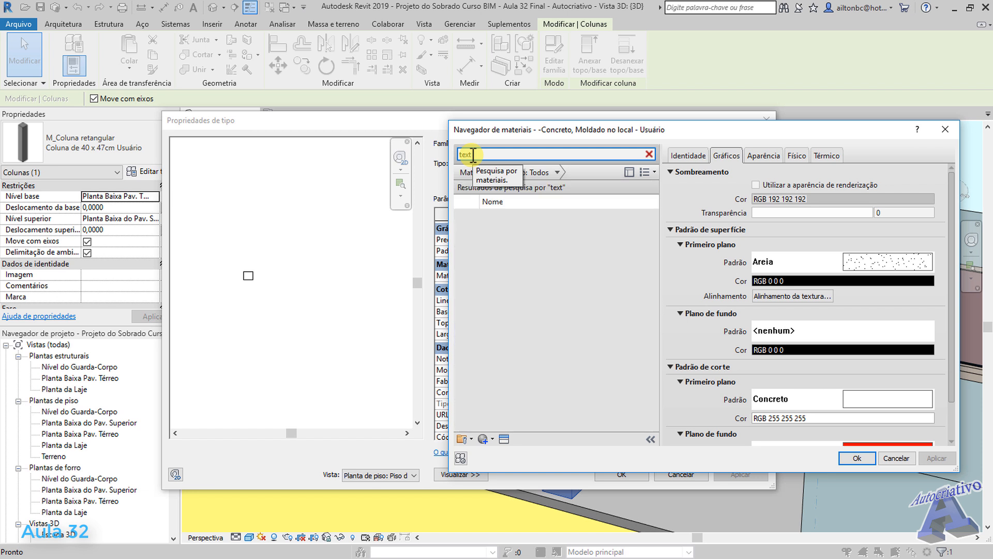
{"action": "left_click", "coordinate": [523, 274]}
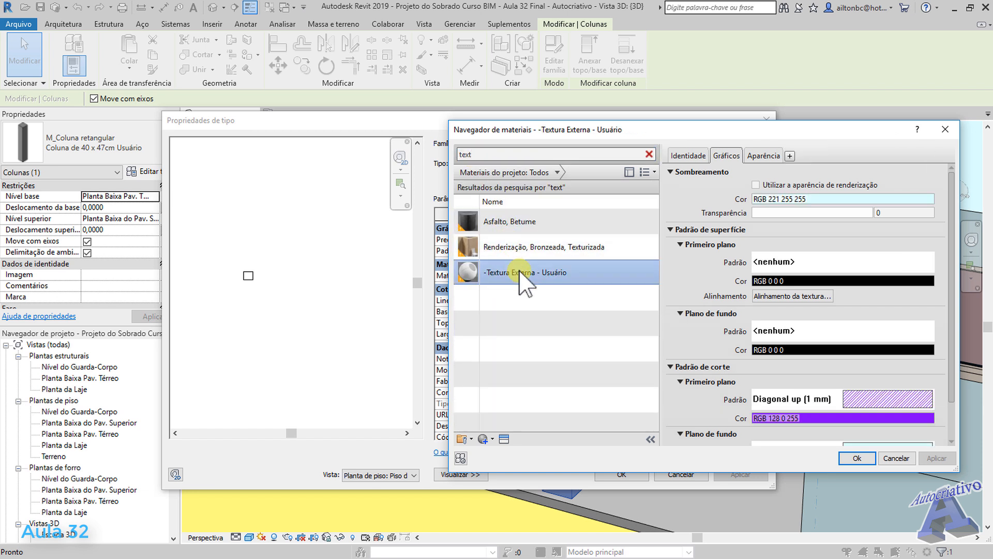
{"action": "left_click", "coordinate": [856, 459]}
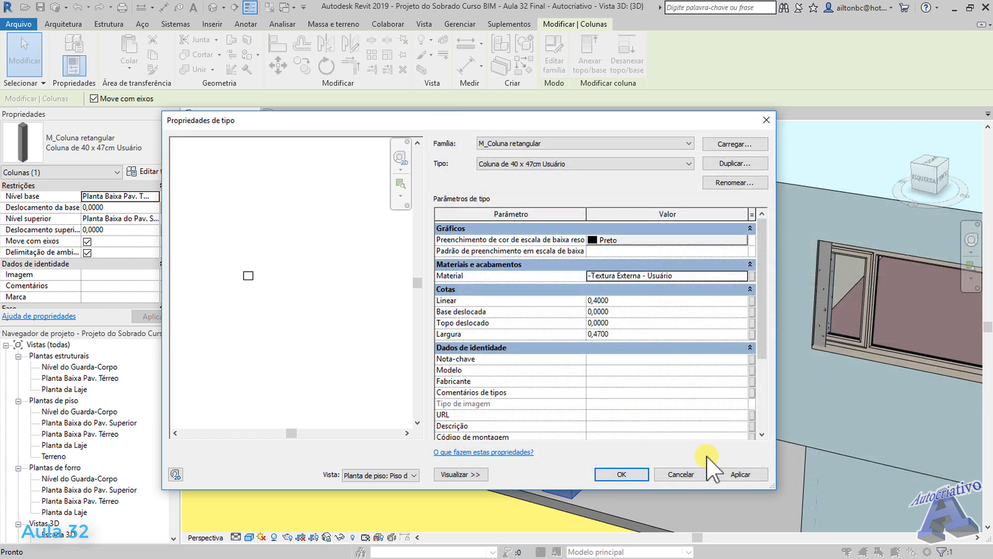
{"action": "left_click", "coordinate": [739, 472]}
{"action": "left_click", "coordinate": [641, 473]}
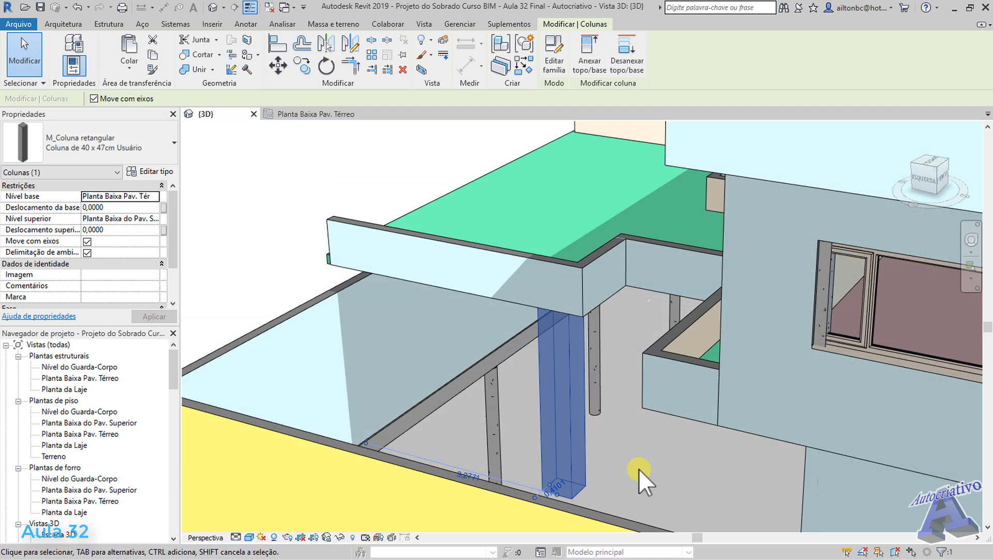
{"action": "key", "text": "Escape"}
Set the Edícula column's top offset to -0,1 after viewing where it meets the slab from below
{"action": "middle_click_drag", "start_coordinate": [621, 403], "coordinate": [587, 204], "text": "shift"}
{"action": "scroll", "coordinate": [599, 277], "scroll_direction": "up", "scroll_amount": 5}
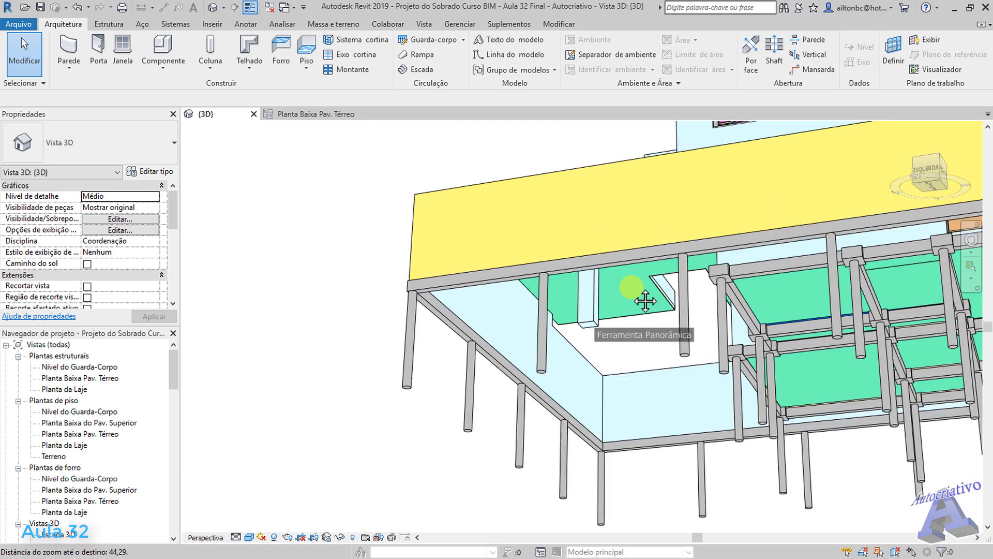
{"action": "middle_click_drag", "start_coordinate": [563, 243], "coordinate": [527, 188], "text": "shift"}
{"action": "scroll", "coordinate": [523, 306], "scroll_direction": "up", "scroll_amount": 4}
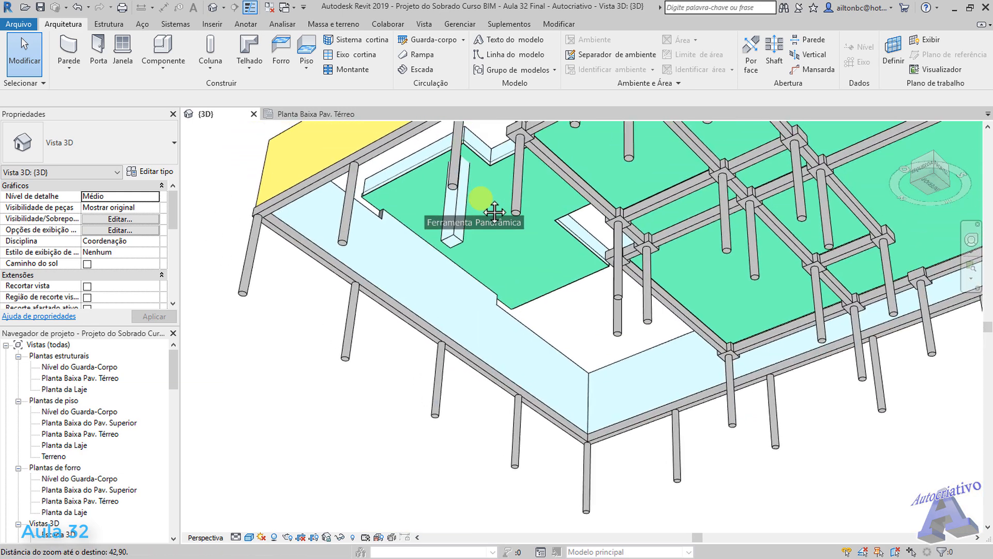
{"action": "scroll", "coordinate": [524, 306], "scroll_direction": "up", "scroll_amount": 5}
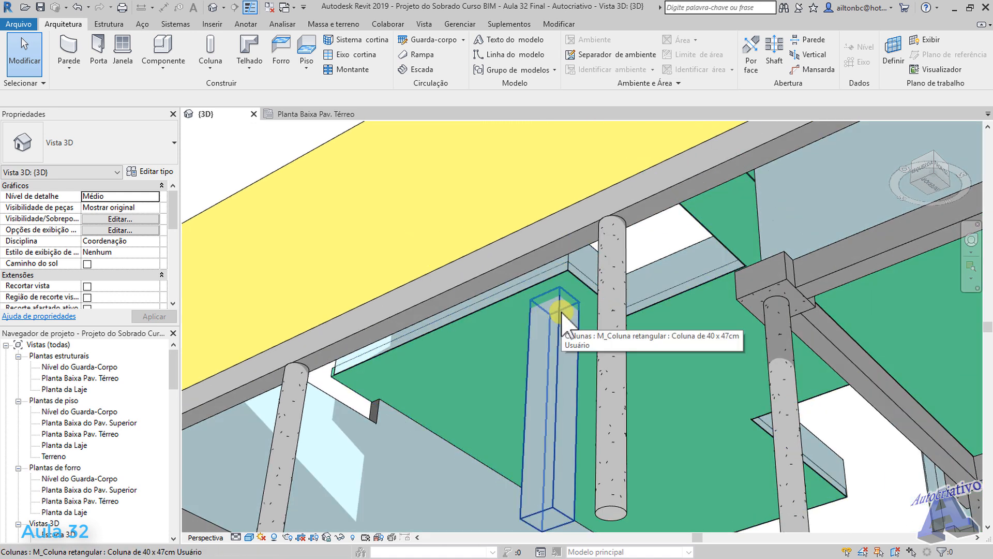
{"action": "scroll", "coordinate": [560, 312], "scroll_direction": "up", "scroll_amount": 3}
{"action": "scroll", "coordinate": [561, 310], "scroll_direction": "up", "scroll_amount": 2}
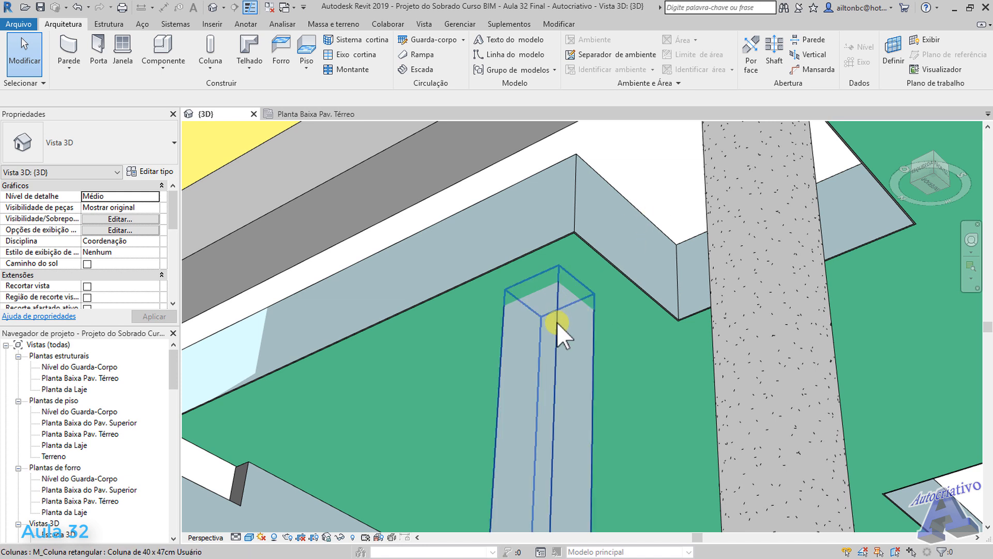
{"action": "left_click", "coordinate": [556, 322]}
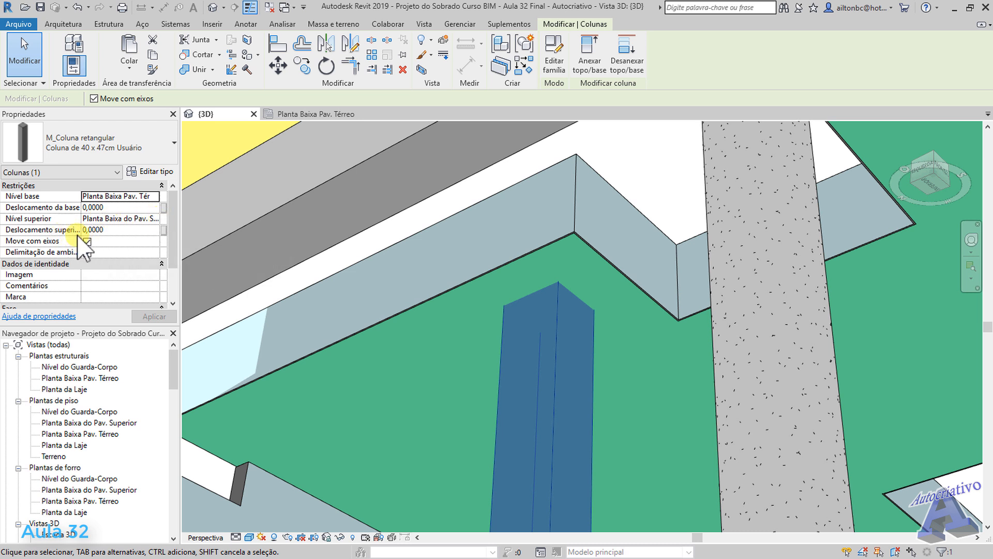
{"action": "left_click", "coordinate": [94, 230]}
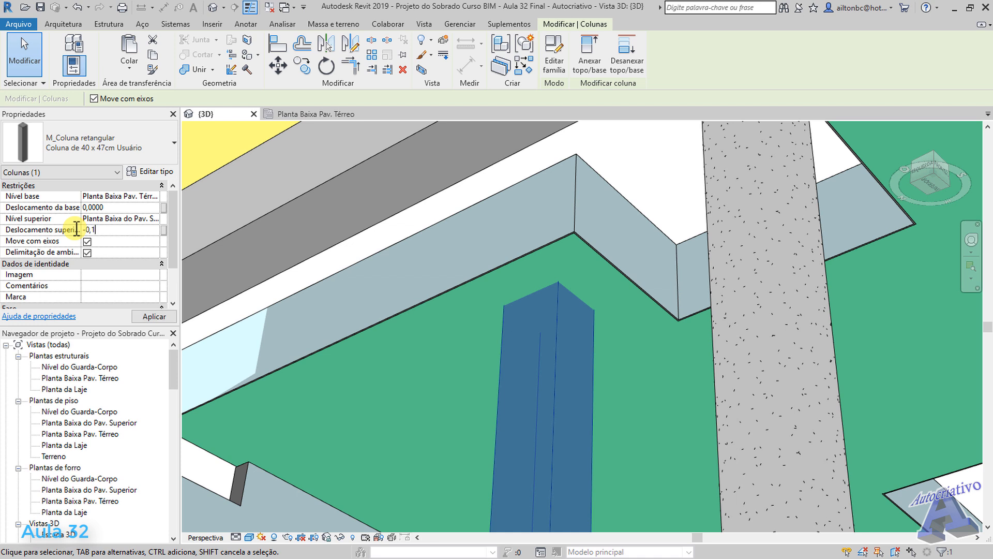
{"action": "left_click", "coordinate": [154, 316]}
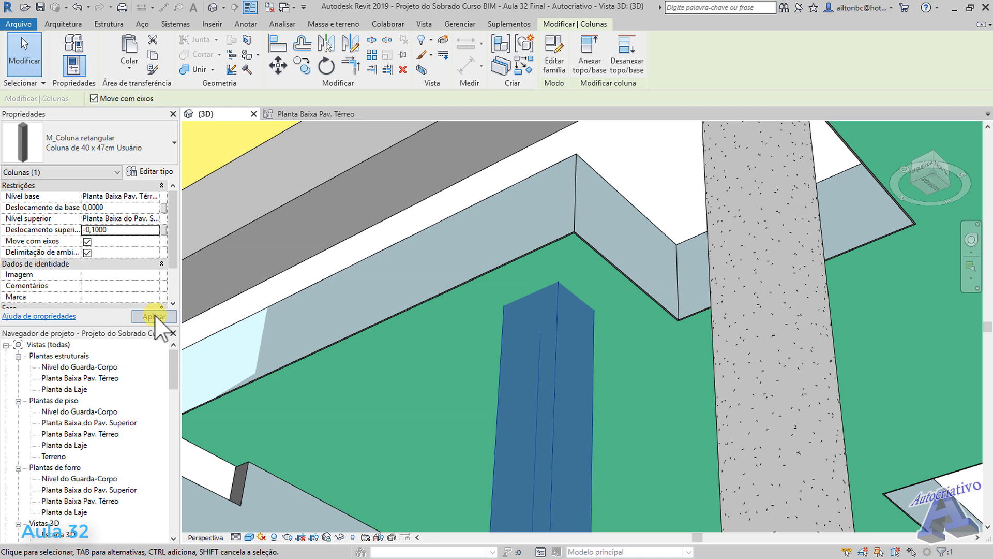
{"action": "left_click", "coordinate": [647, 178]}
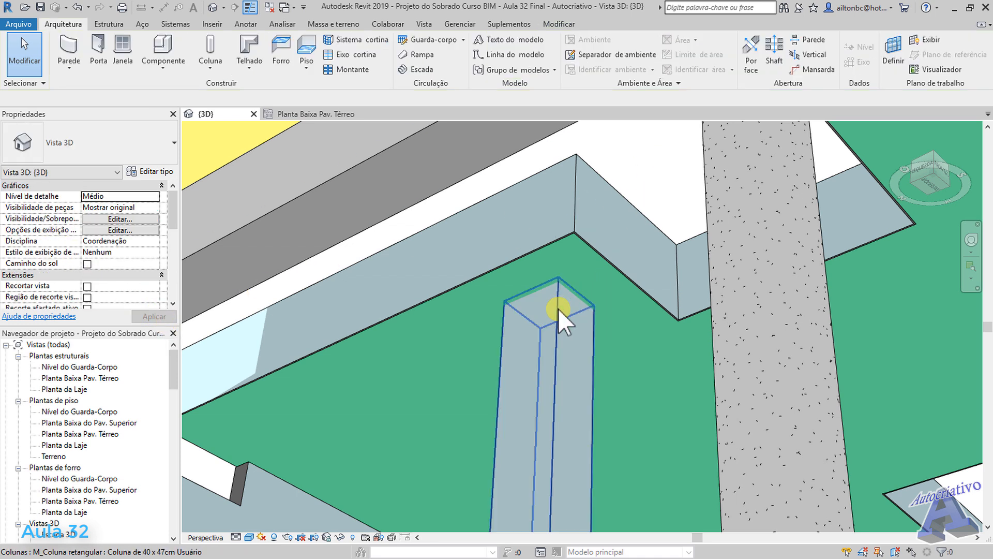
Look over the Edícula column from outside in 3D and open the building section Corte AA
{"action": "left_click", "coordinate": [558, 309]}
{"action": "scroll", "coordinate": [561, 291], "scroll_direction": "down", "scroll_amount": 5}
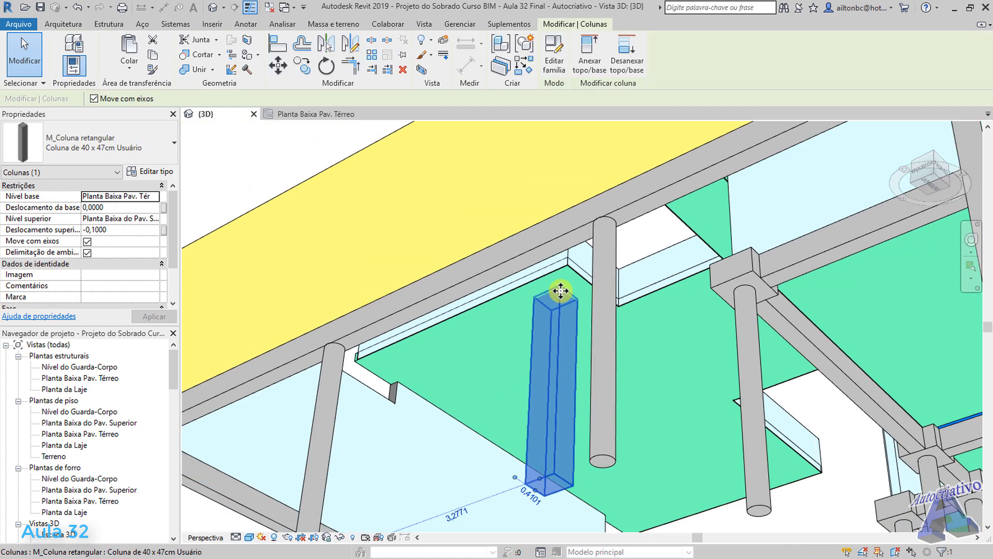
{"action": "middle_click_drag", "start_coordinate": [561, 290], "coordinate": [623, 468], "text": "shift"}
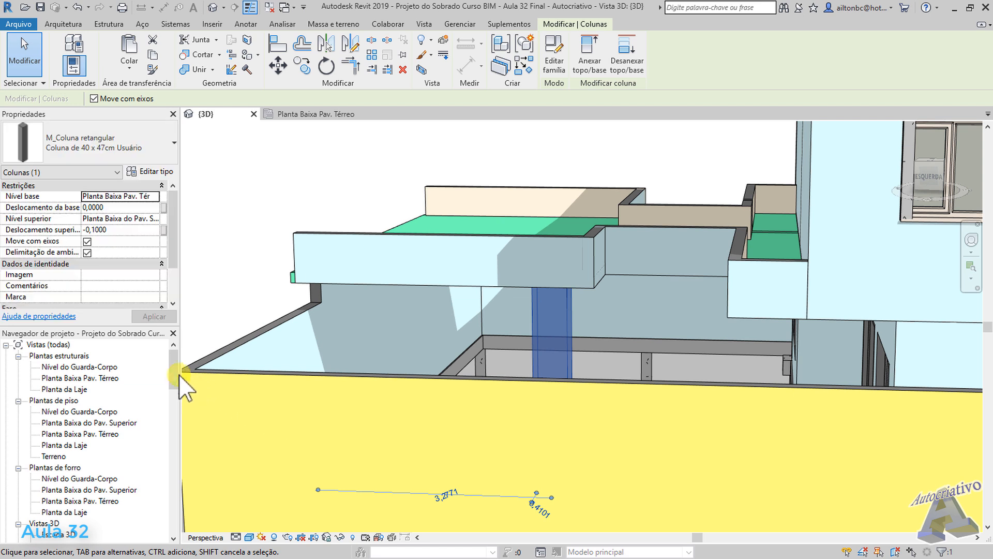
{"action": "left_click_drag", "start_coordinate": [175, 375], "coordinate": [174, 424]}
{"action": "double_click", "coordinate": [56, 422]}
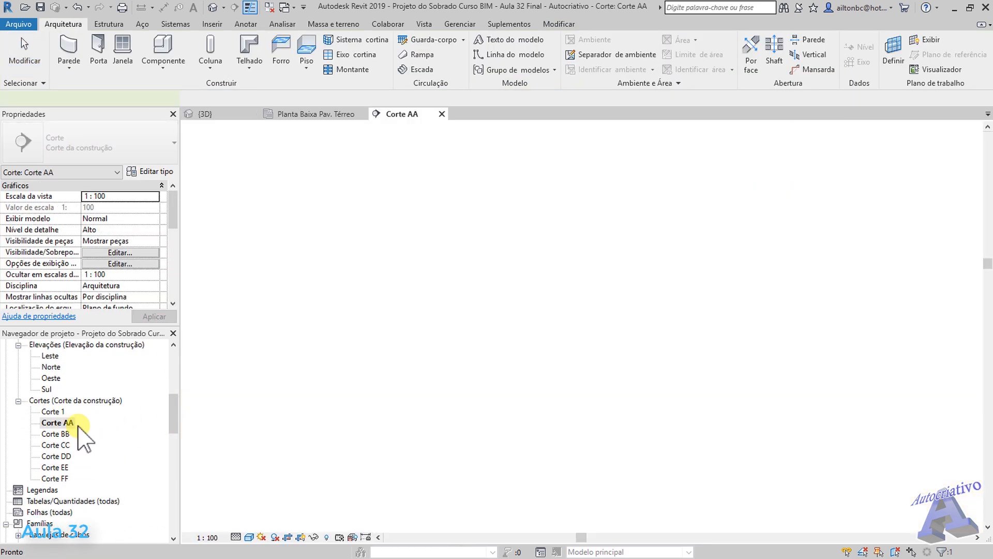
{"action": "left_click", "coordinate": [716, 454]}
{"action": "scroll", "coordinate": [706, 359], "scroll_direction": "up", "scroll_amount": 6}
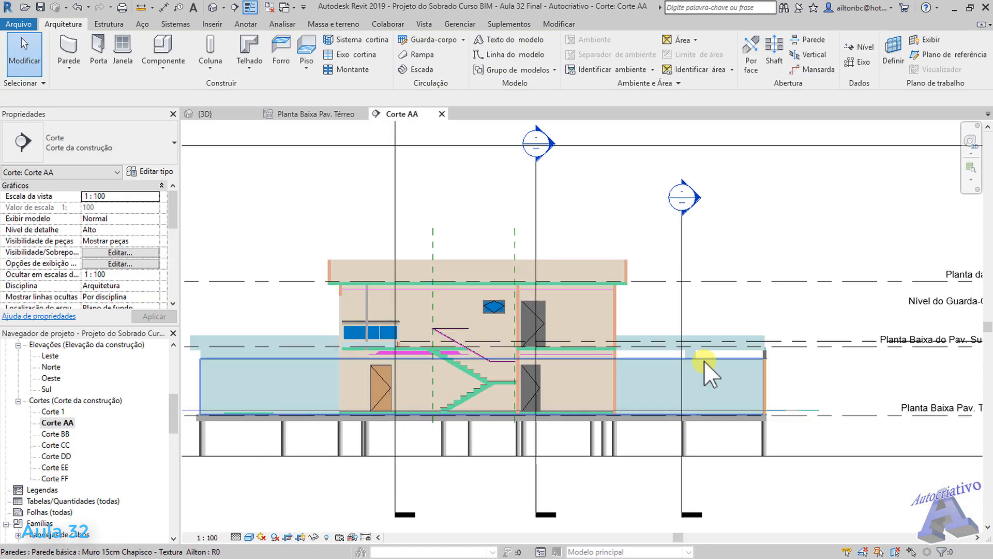
Examine the Edícula column's top in the section against the Planta Baixa do Pav. Superior level and the slab edge wall
{"action": "middle_click_drag", "start_coordinate": [709, 357], "coordinate": [222, 288]}
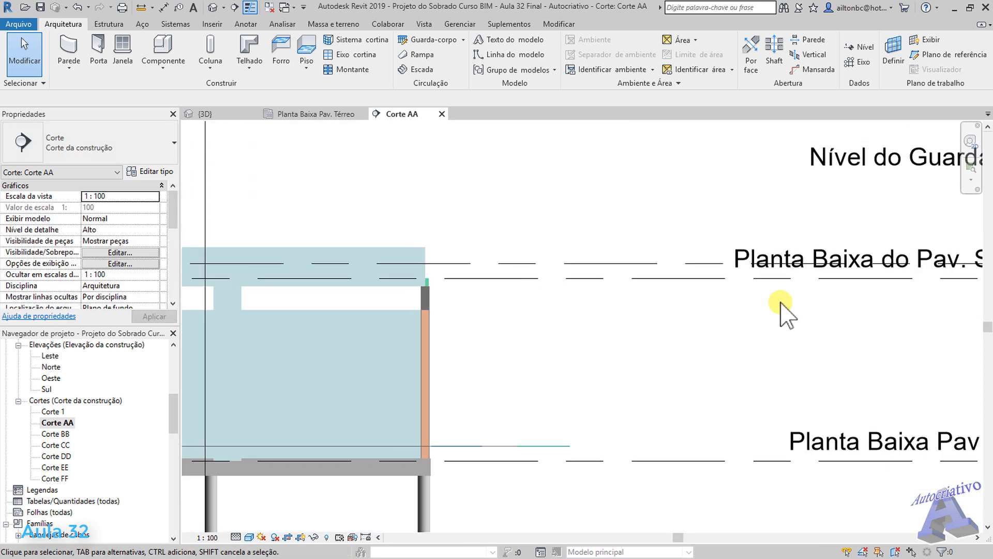
{"action": "middle_click_drag", "start_coordinate": [780, 311], "coordinate": [538, 355]}
{"action": "middle_click_drag", "start_coordinate": [191, 357], "coordinate": [621, 360]}
{"action": "scroll", "coordinate": [610, 360], "scroll_direction": "up", "scroll_amount": 1}
{"action": "middle_click_drag", "start_coordinate": [489, 365], "coordinate": [635, 368]}
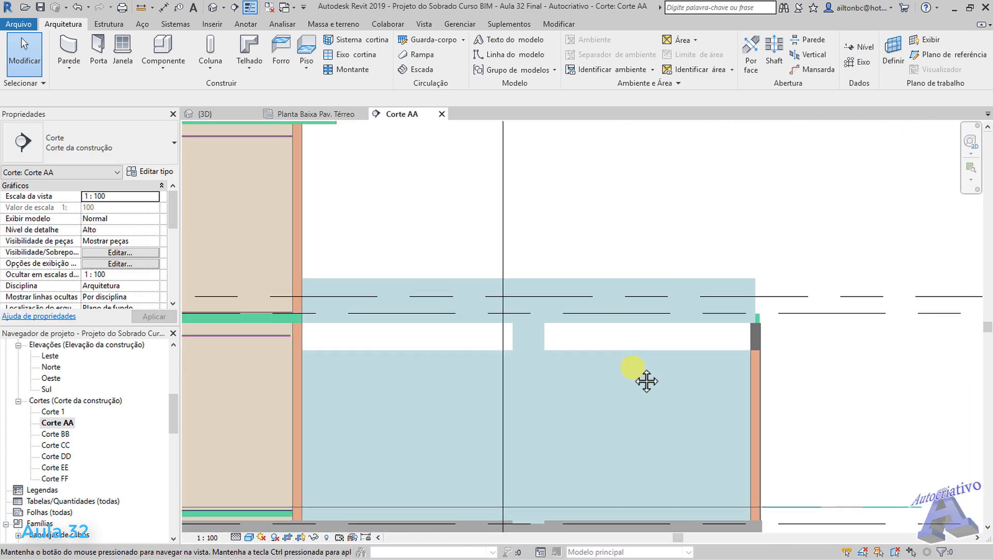
{"action": "scroll", "coordinate": [611, 314], "scroll_direction": "up", "scroll_amount": 3}
{"action": "scroll", "coordinate": [609, 312], "scroll_direction": "up", "scroll_amount": 2}
{"action": "left_click", "coordinate": [609, 308]}
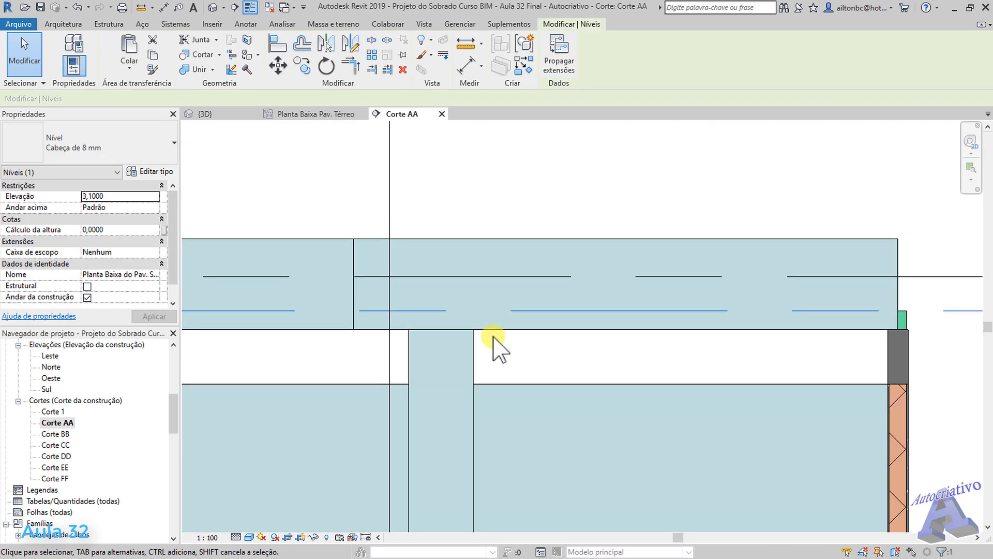
{"action": "scroll", "coordinate": [522, 350], "scroll_direction": "up", "scroll_amount": 1}
{"action": "middle_click_drag", "start_coordinate": [546, 354], "coordinate": [565, 355]}
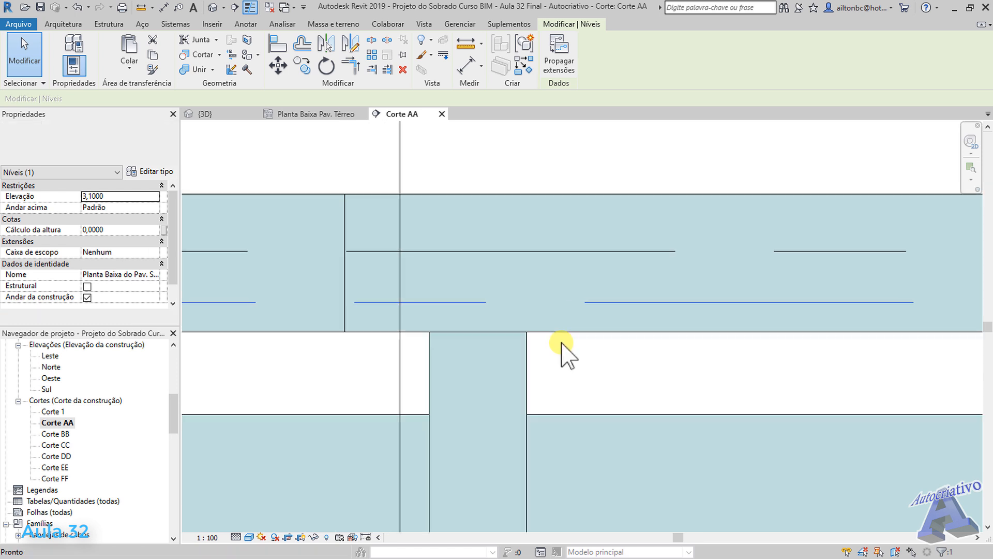
Switch the section to wireframe display and select the Edícula's 40 x 47 cm column at its top edge
{"action": "left_click", "coordinate": [250, 537]}
{"action": "left_click", "coordinate": [304, 460]}
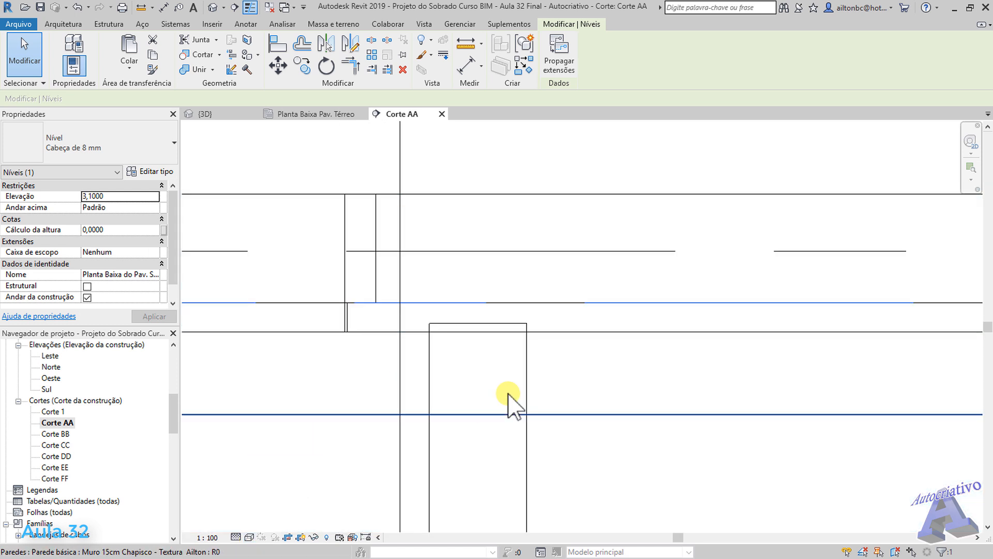
{"action": "middle_click_drag", "start_coordinate": [528, 401], "coordinate": [559, 399]}
{"action": "scroll", "coordinate": [547, 324], "scroll_direction": "up", "scroll_amount": 2}
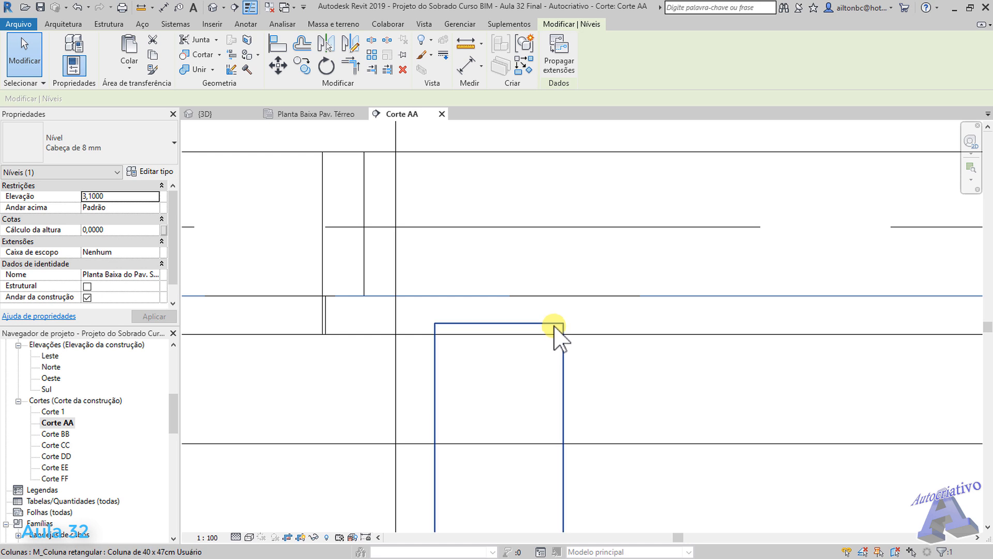
{"action": "left_click", "coordinate": [552, 325]}
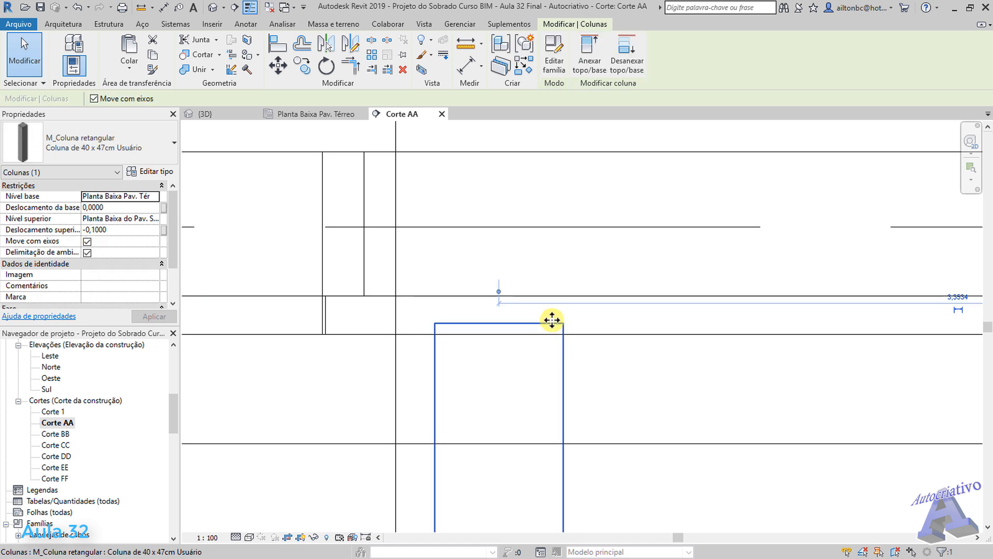
Measure from the slab's top line down to its underside along the Edícula column's edge in the Corte AA section
{"action": "left_click", "coordinate": [142, 8]}
{"action": "left_click", "coordinate": [434, 296]}
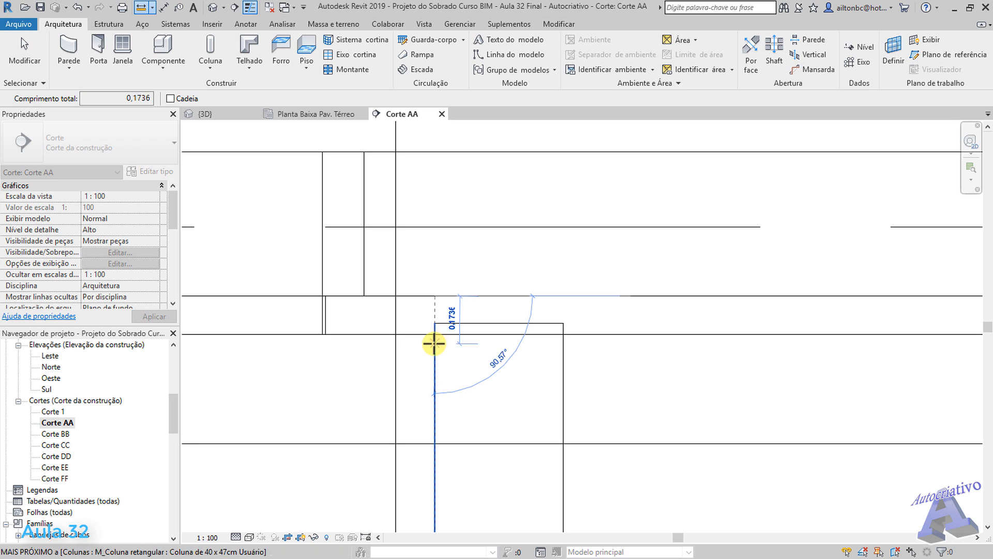
{"action": "key", "text": "Escape"}
{"action": "key", "text": "Escape"}
Set the top offset of the Edícula's 40 x 47 cm column to -0,14
{"action": "left_click", "coordinate": [439, 370]}
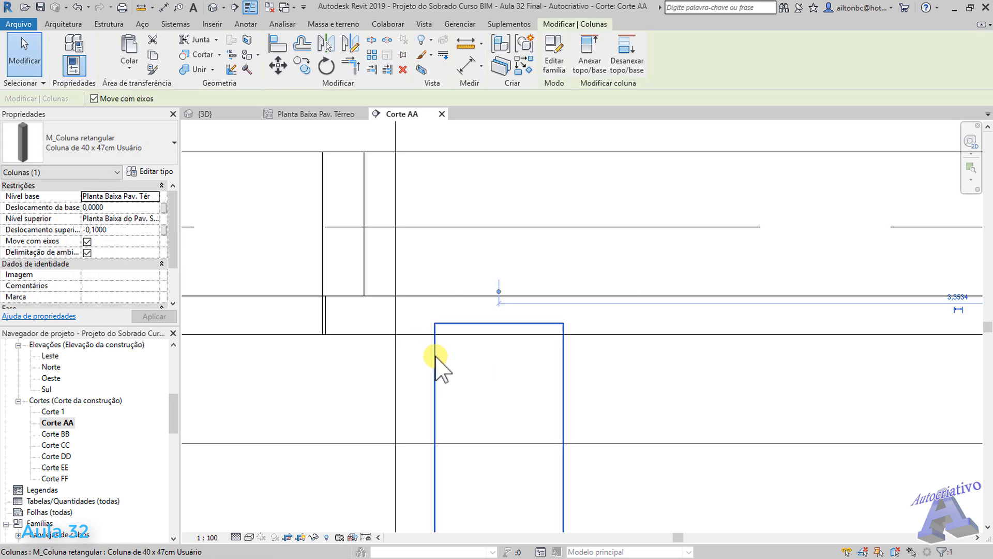
{"action": "left_click", "coordinate": [97, 229]}
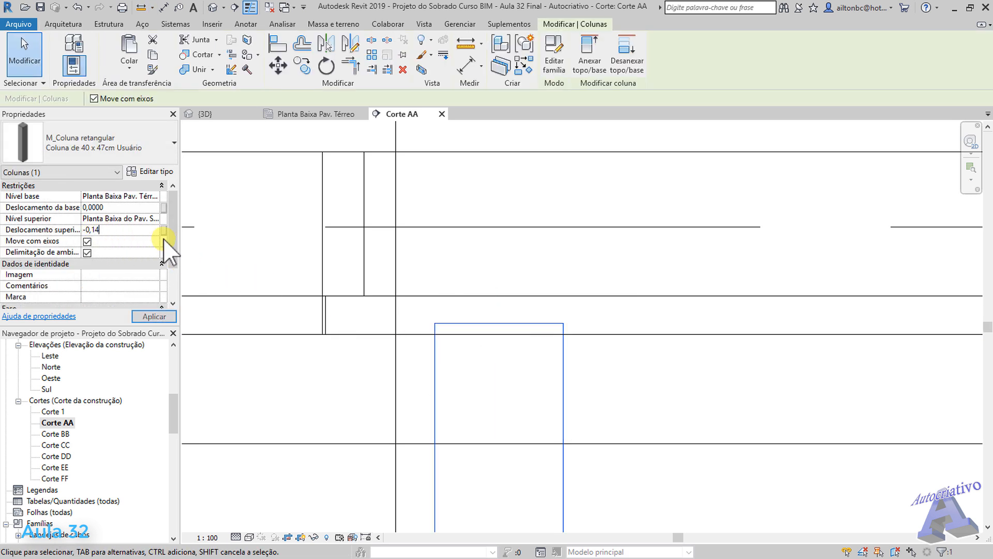
{"action": "left_click", "coordinate": [358, 366]}
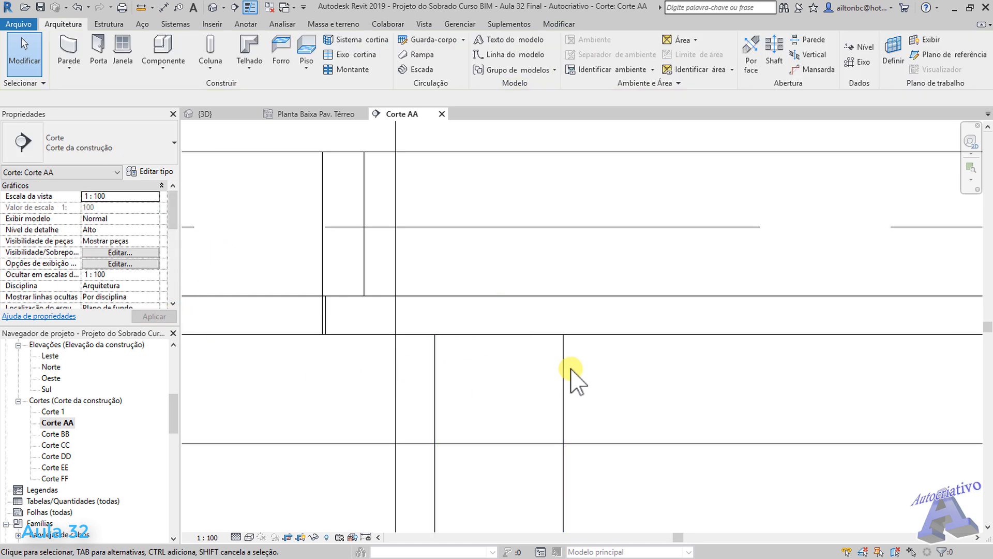
{"action": "scroll", "coordinate": [616, 373], "scroll_direction": "down", "scroll_amount": 5}
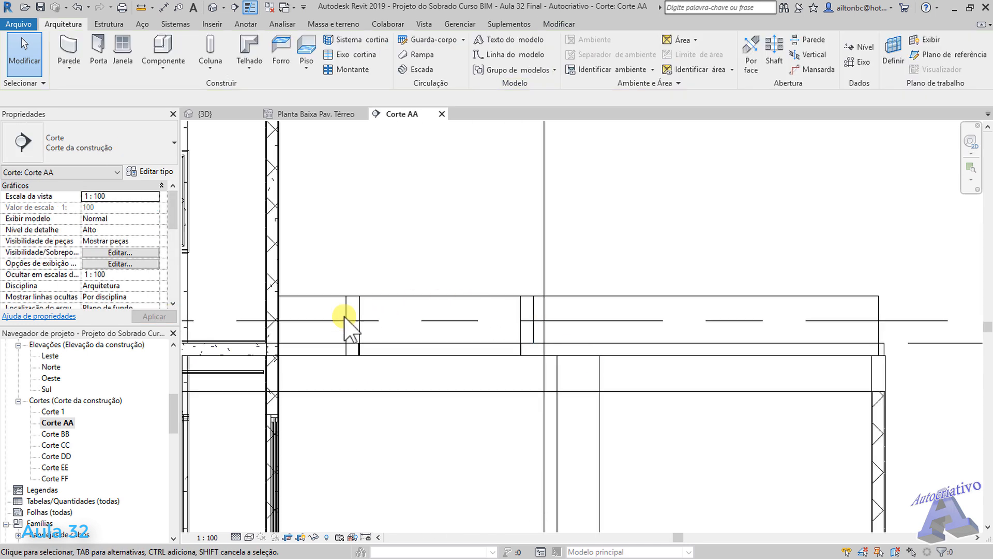
In the Planta Baixa Pav. Térreo plan, duplicate the Concreto-Retangular-Coluna structural column type as Pilar de 0,395 x 0,465 usuário
{"action": "left_click", "coordinate": [311, 115]}
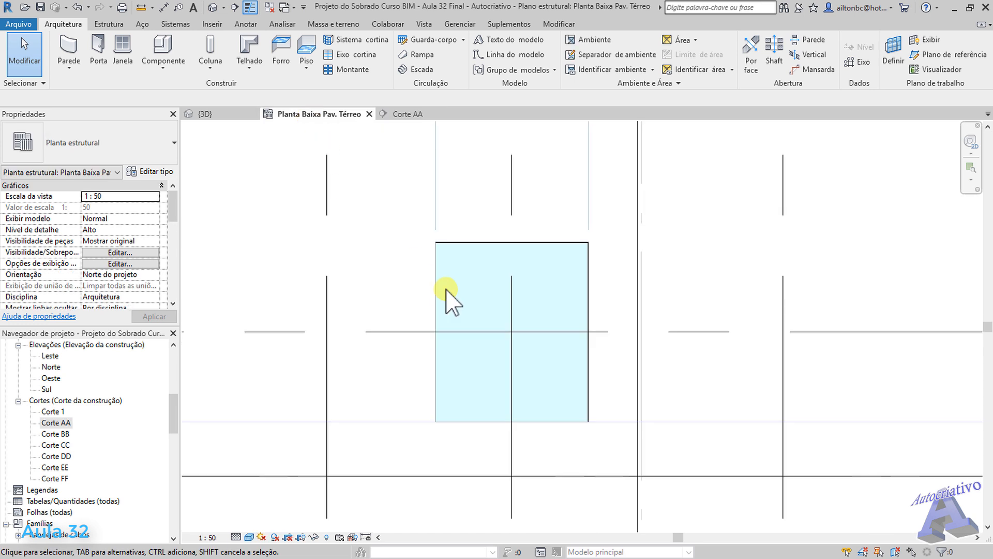
{"action": "scroll", "coordinate": [450, 303], "scroll_direction": "down", "scroll_amount": 4}
{"action": "middle_click_drag", "start_coordinate": [521, 310], "coordinate": [554, 317]}
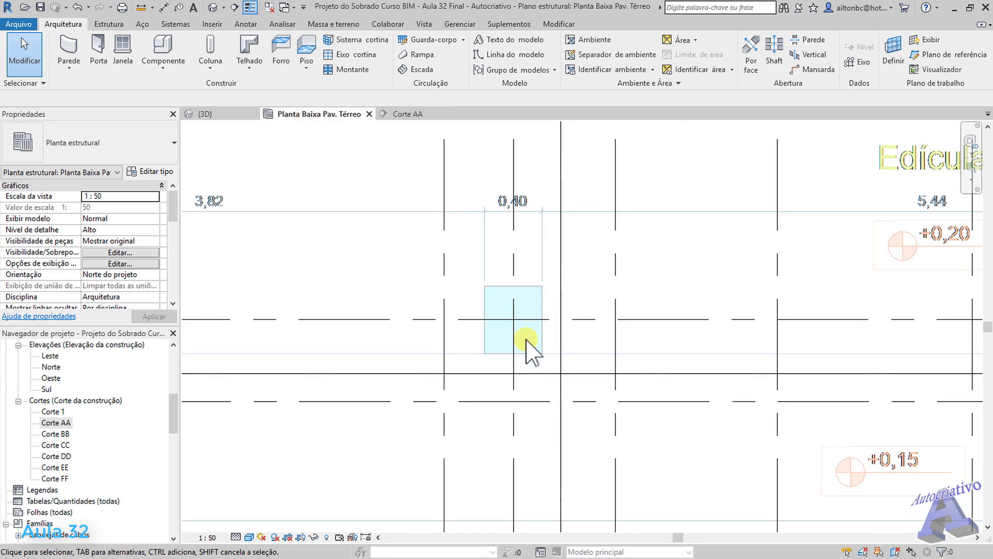
{"action": "scroll", "coordinate": [535, 344], "scroll_direction": "up", "scroll_amount": 5}
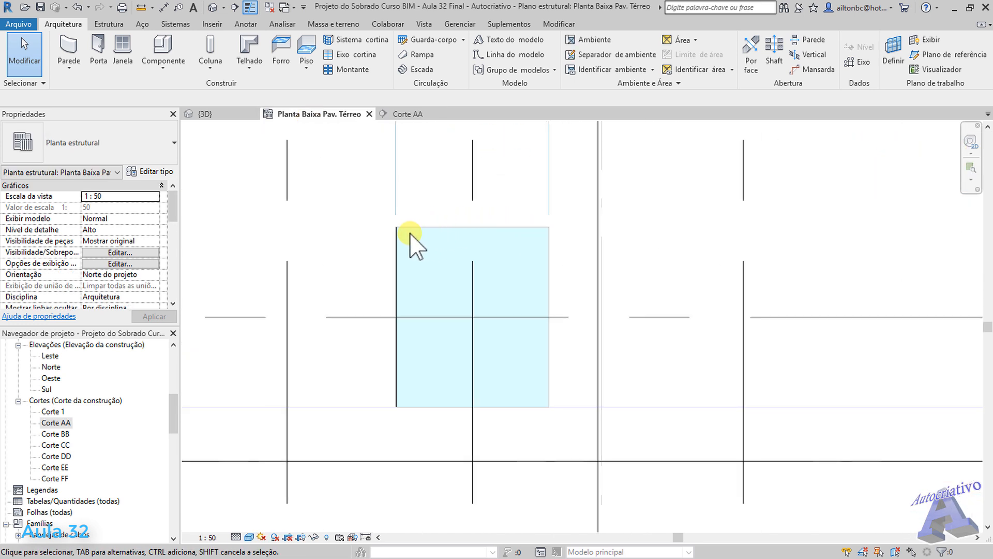
{"action": "scroll", "coordinate": [410, 234], "scroll_direction": "up", "scroll_amount": 2}
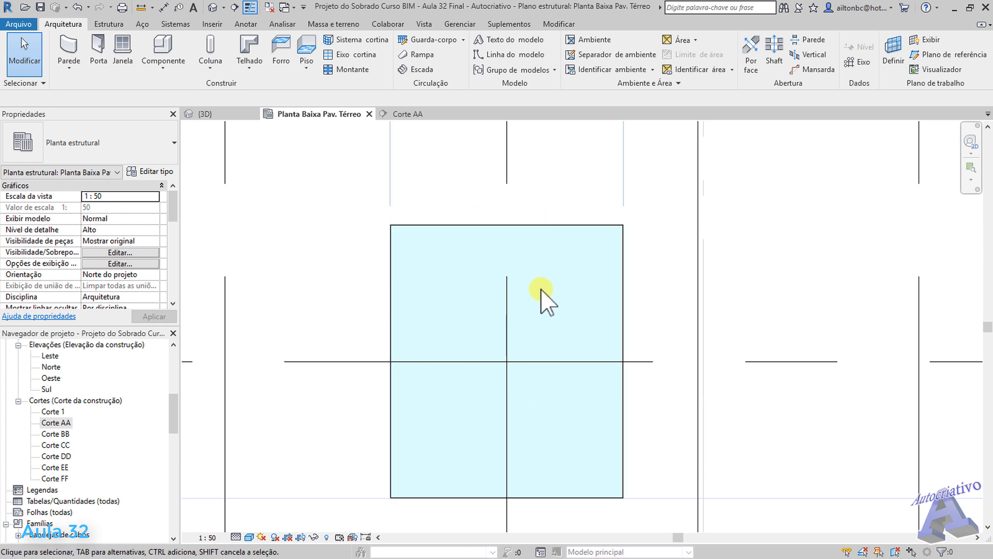
{"action": "middle_click_drag", "start_coordinate": [541, 290], "coordinate": [547, 277]}
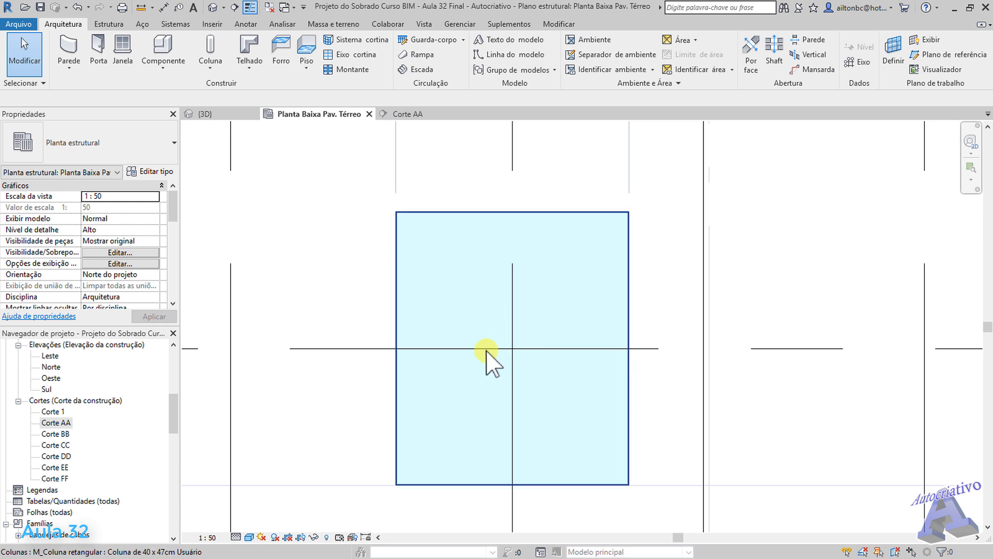
{"action": "left_click", "coordinate": [209, 75]}
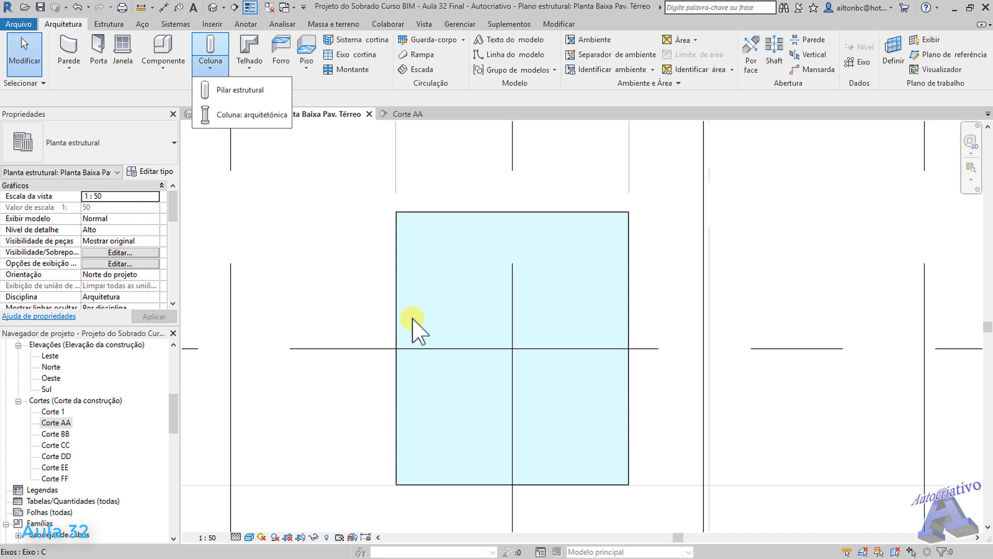
{"action": "left_click", "coordinate": [256, 91]}
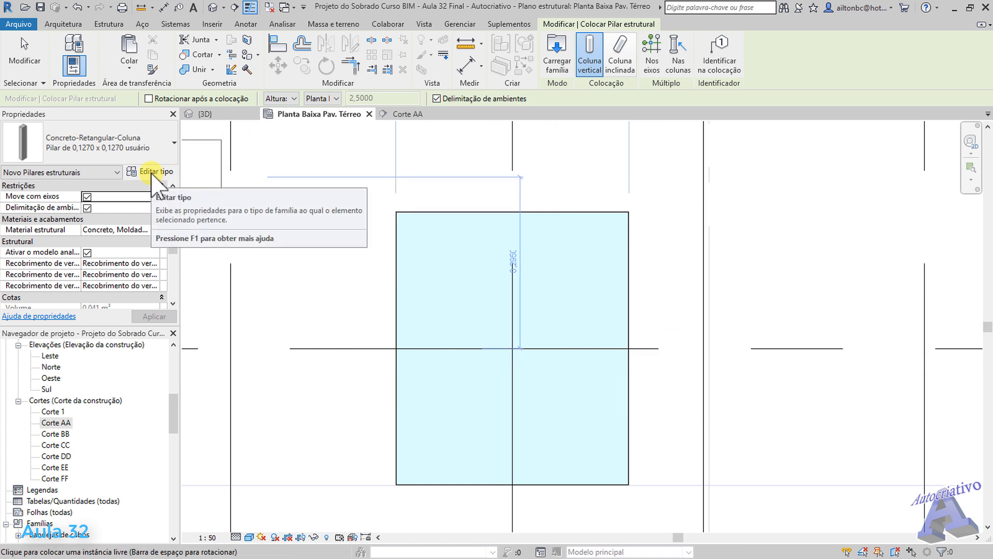
{"action": "left_click", "coordinate": [152, 173]}
{"action": "left_click", "coordinate": [735, 163]}
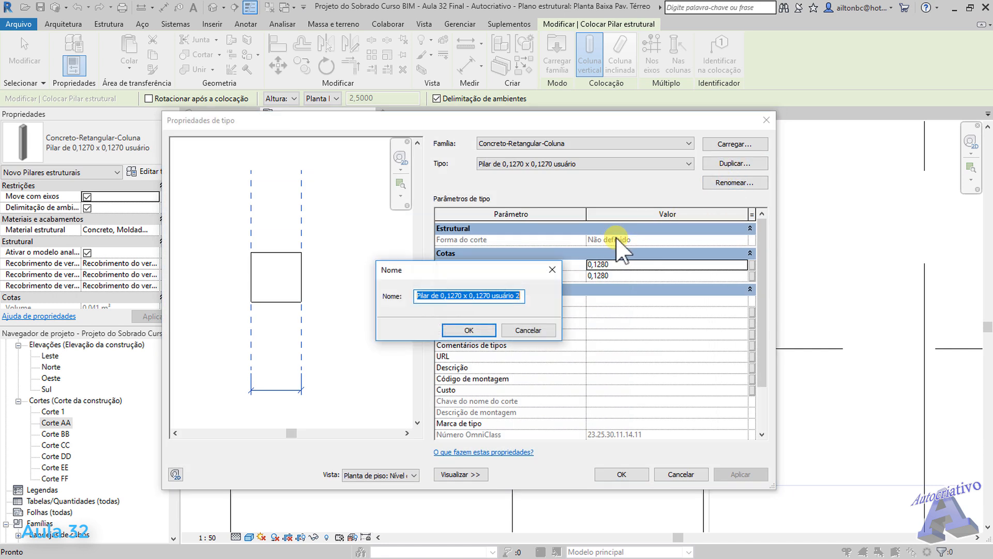
{"action": "left_click", "coordinate": [477, 296]}
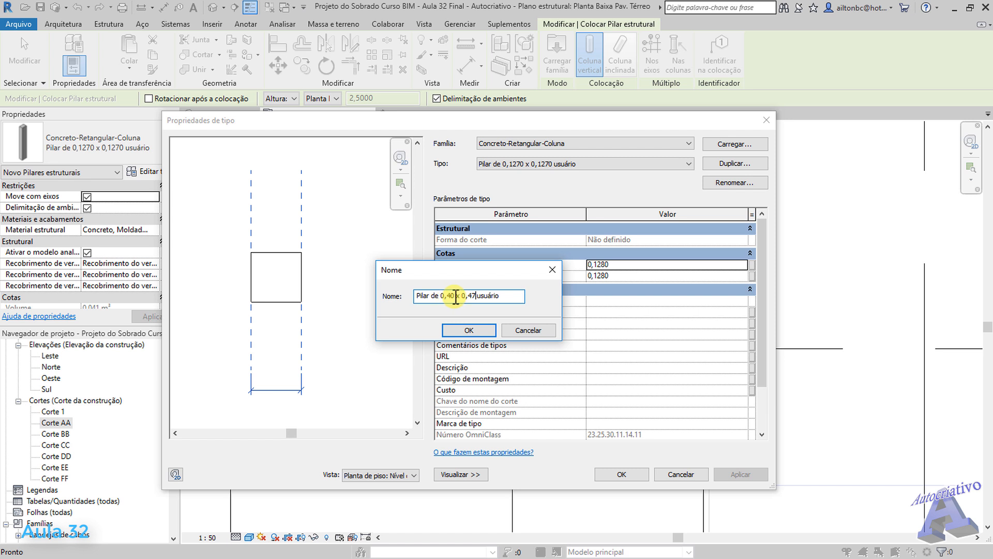
{"action": "left_click", "coordinate": [455, 296]}
{"action": "left_click", "coordinate": [472, 330]}
Set the new type's b to 0,395 and h to 0,465, and place it at the grid D-2 intersection inside the Edícula column
{"action": "left_click", "coordinate": [598, 264]}
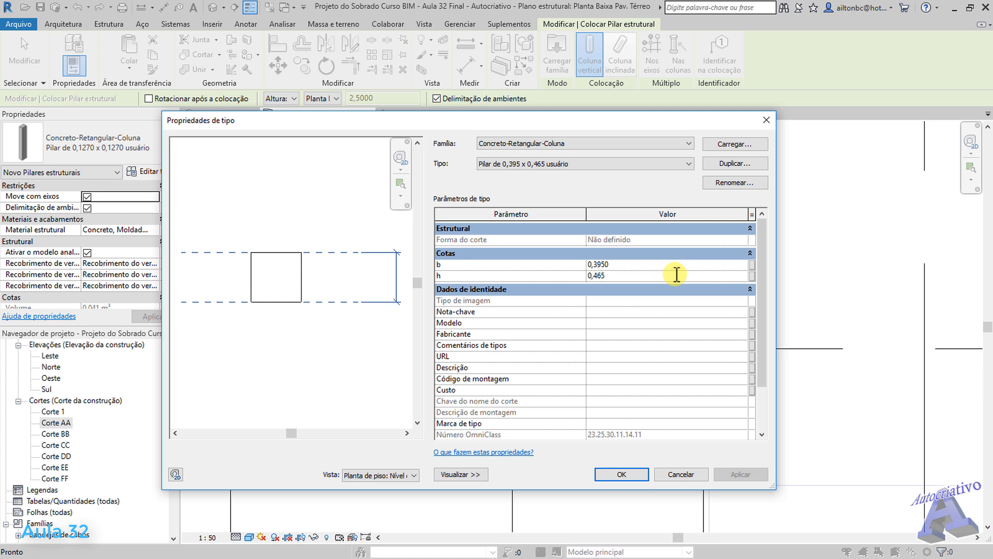
{"action": "left_click", "coordinate": [635, 474]}
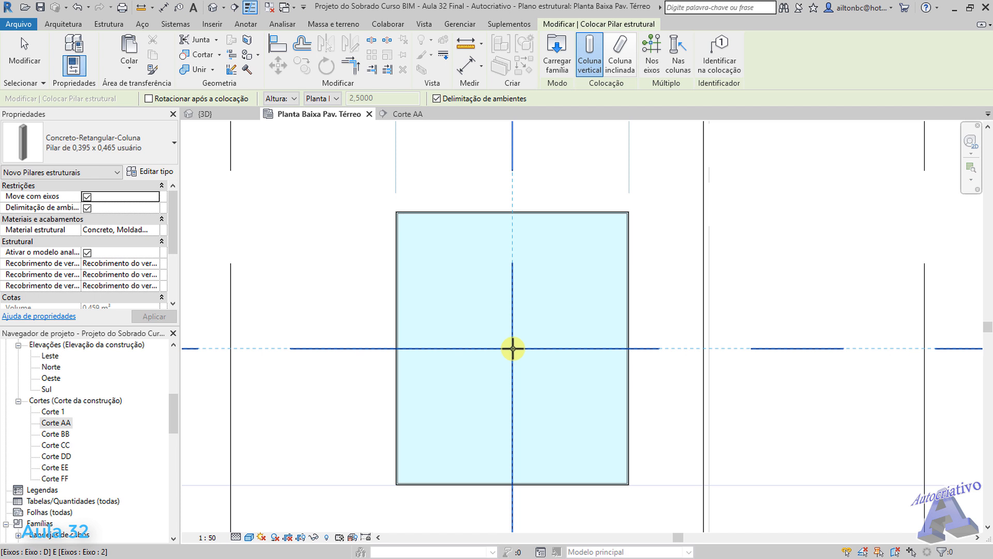
{"action": "left_click", "coordinate": [513, 349]}
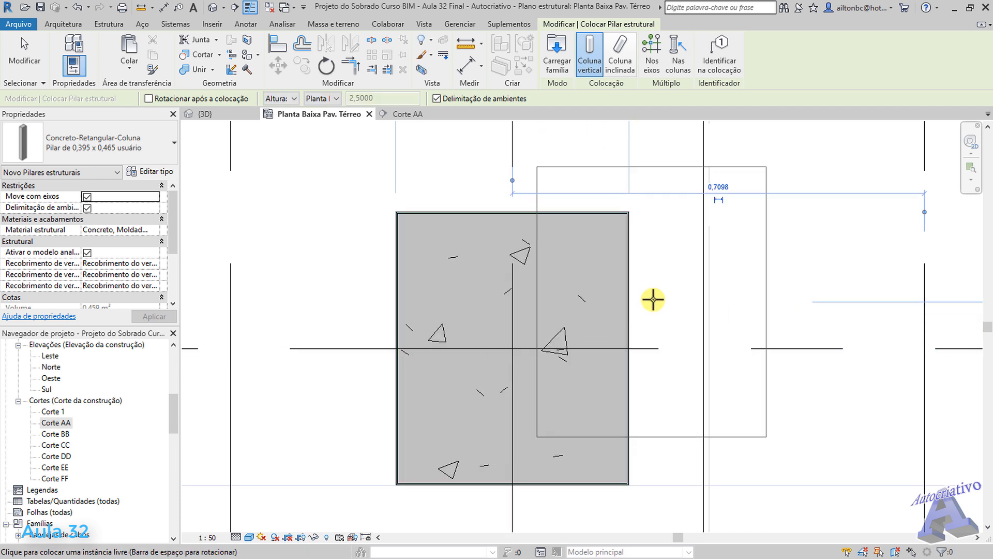
{"action": "key", "text": "Escape"}
{"action": "key", "text": "Escape"}
Examine the margin between the structural column and the surrounding 40 x 47 cm architectural column at its corner and edges
{"action": "scroll", "coordinate": [600, 209], "scroll_direction": "up", "scroll_amount": 5}
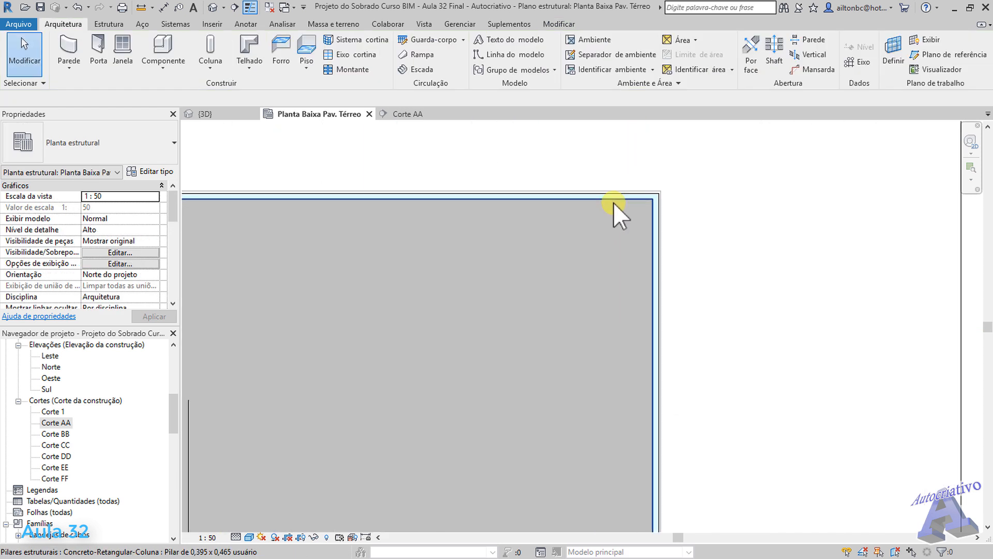
{"action": "scroll", "coordinate": [668, 205], "scroll_direction": "up", "scroll_amount": 3}
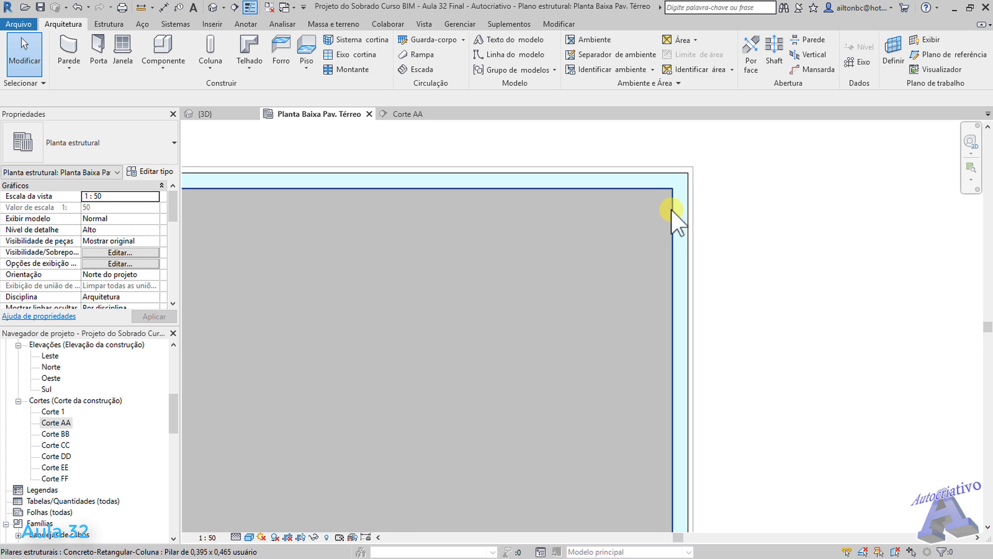
{"action": "scroll", "coordinate": [665, 233], "scroll_direction": "down", "scroll_amount": 6}
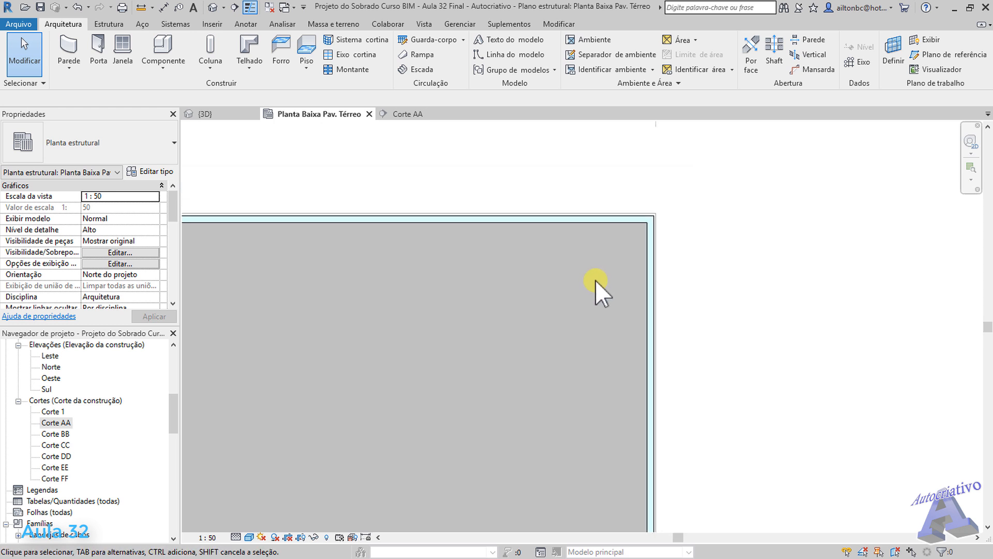
{"action": "middle_click_drag", "start_coordinate": [580, 350], "coordinate": [688, 300]}
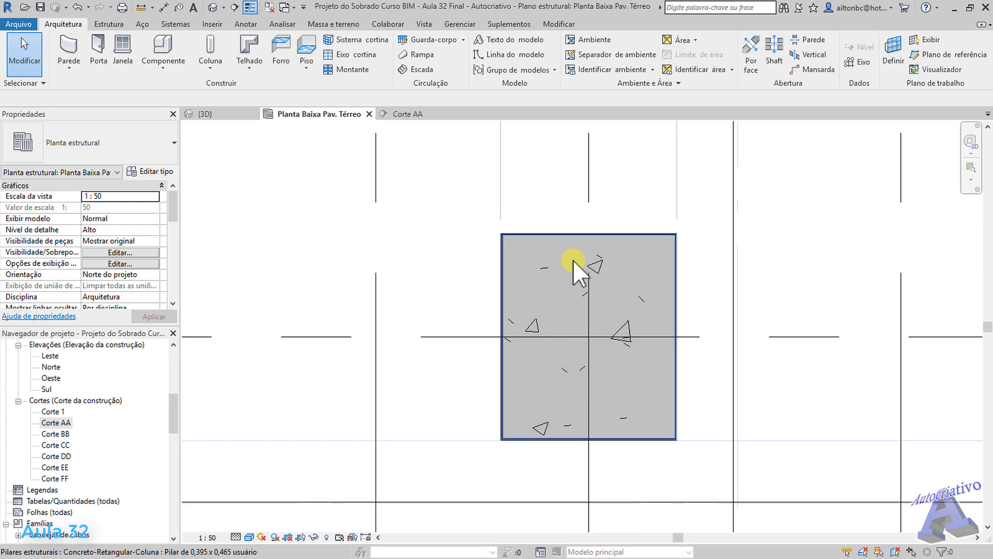
{"action": "middle_click_drag", "start_coordinate": [620, 321], "coordinate": [493, 289]}
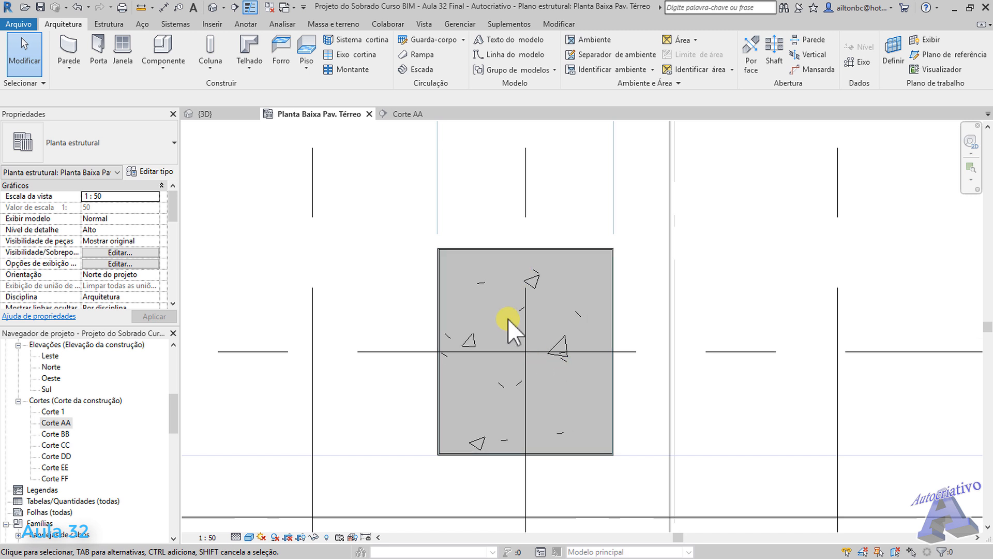
{"action": "scroll", "coordinate": [524, 336], "scroll_direction": "up", "scroll_amount": 2}
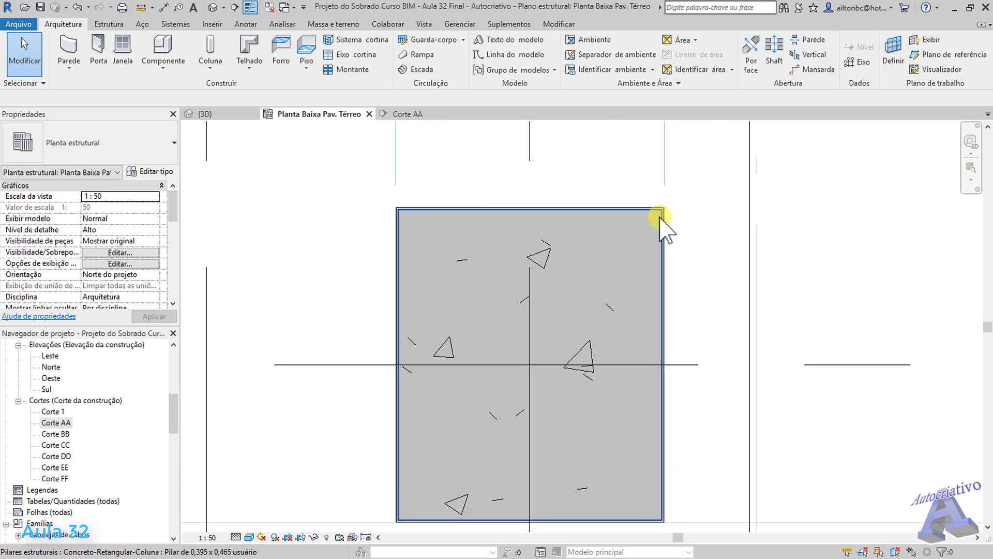
{"action": "middle_click_drag", "start_coordinate": [554, 296], "coordinate": [513, 268]}
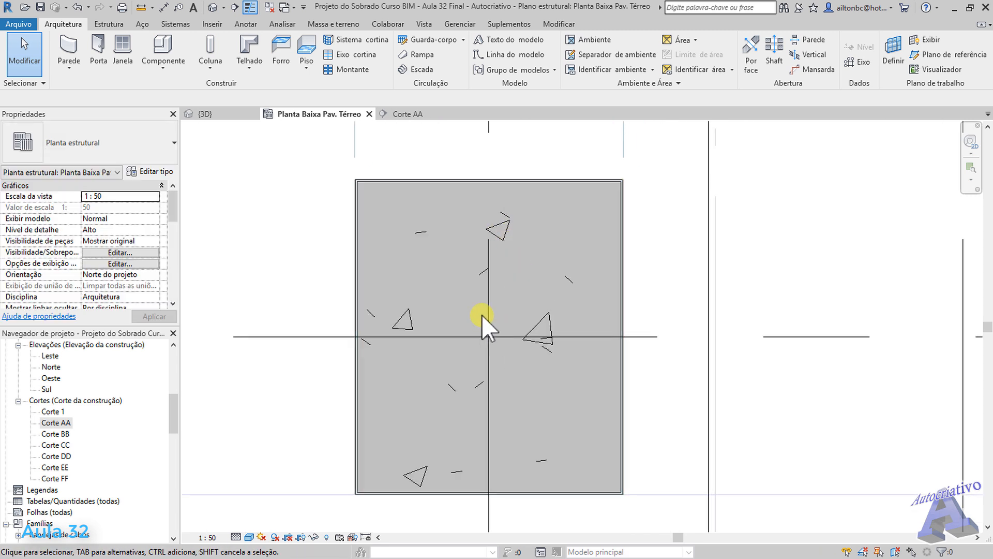
{"action": "scroll", "coordinate": [576, 262], "scroll_direction": "down", "scroll_amount": 3}
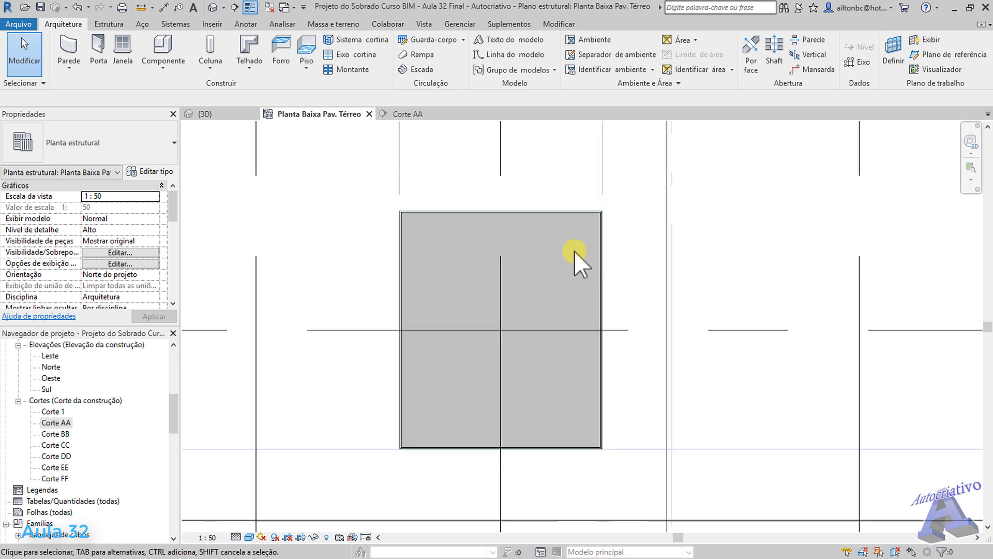
Set the 0,395 x 0,465 structural column's top offset to -0,14
{"action": "scroll", "coordinate": [598, 228], "scroll_direction": "up", "scroll_amount": 6}
{"action": "left_click", "coordinate": [608, 214]}
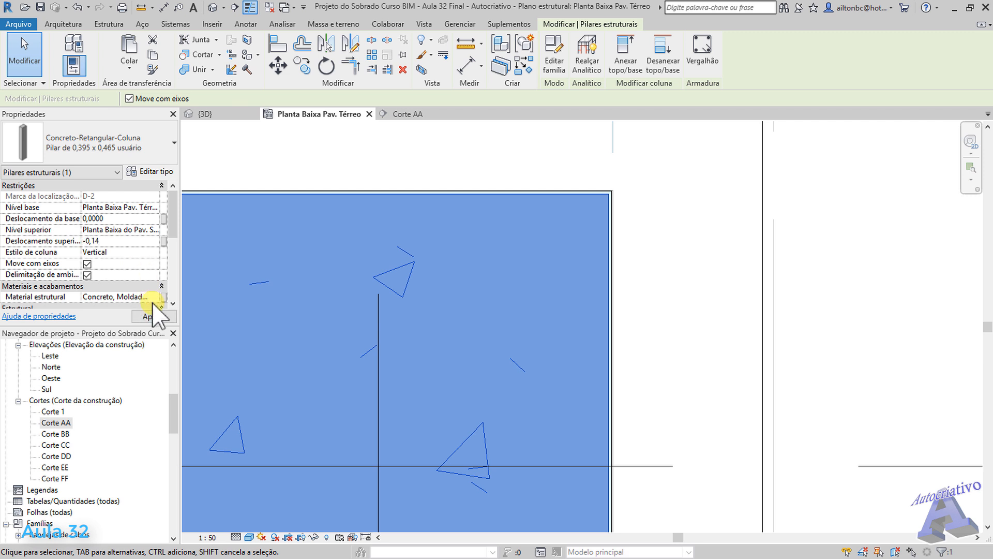
{"action": "left_click", "coordinate": [163, 320]}
Examine the structural column's top and base in the Corte AA section, and its fit inside the architectural column in 3D
{"action": "left_click", "coordinate": [411, 115]}
{"action": "left_click", "coordinate": [637, 423]}
{"action": "middle_click_drag", "start_coordinate": [621, 440], "coordinate": [602, 337]}
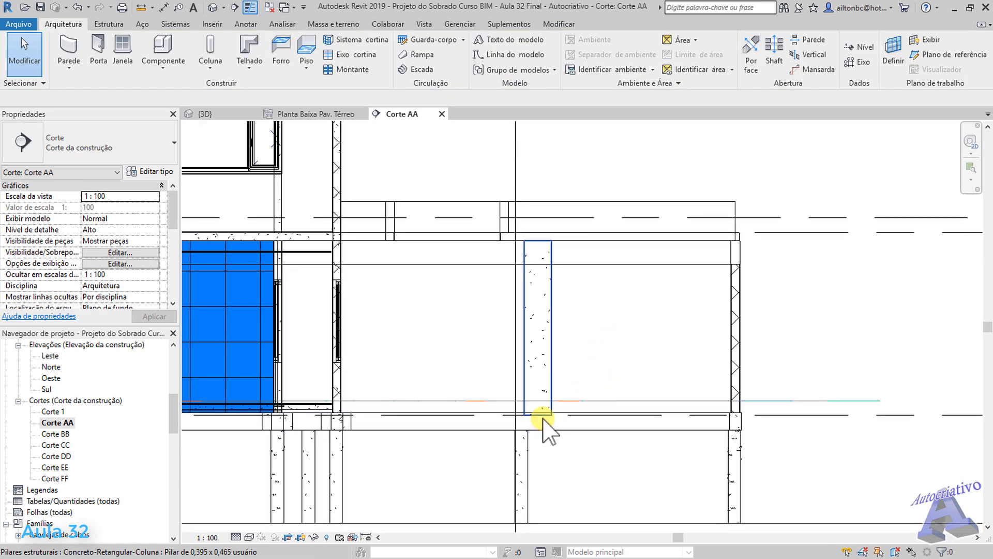
{"action": "scroll", "coordinate": [545, 416], "scroll_direction": "up", "scroll_amount": 2}
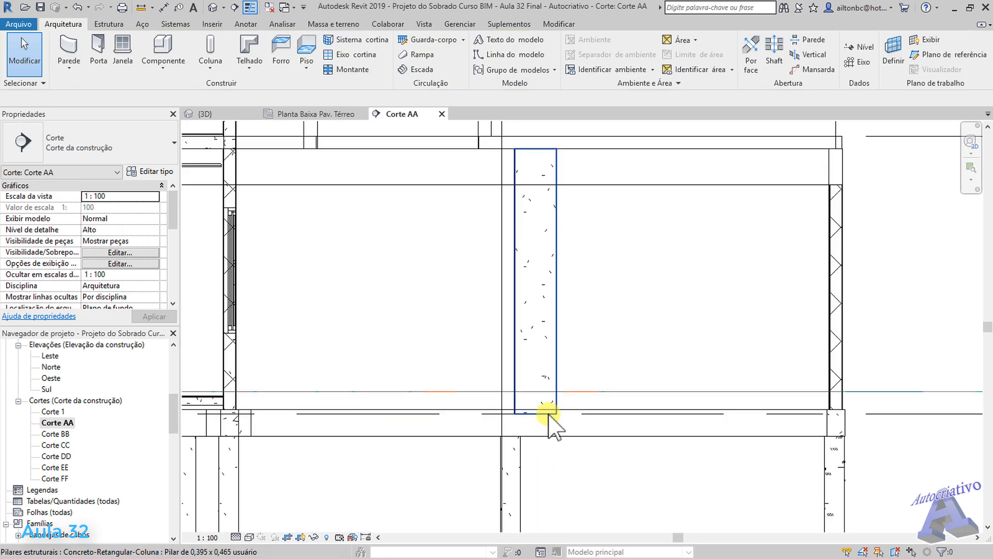
{"action": "scroll", "coordinate": [545, 404], "scroll_direction": "down", "scroll_amount": 4}
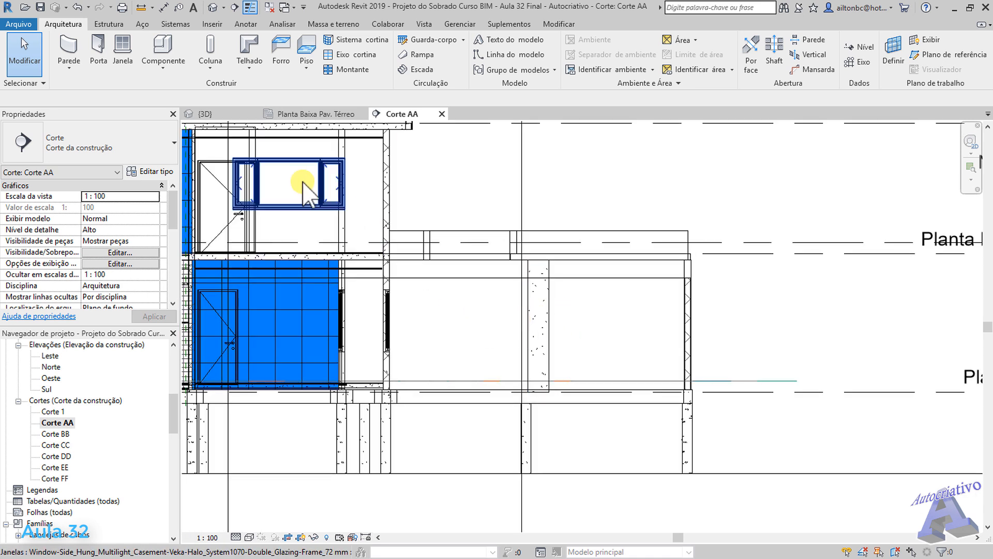
{"action": "left_click", "coordinate": [207, 113]}
{"action": "middle_click_drag", "start_coordinate": [517, 307], "coordinate": [595, 387], "text": "shift"}
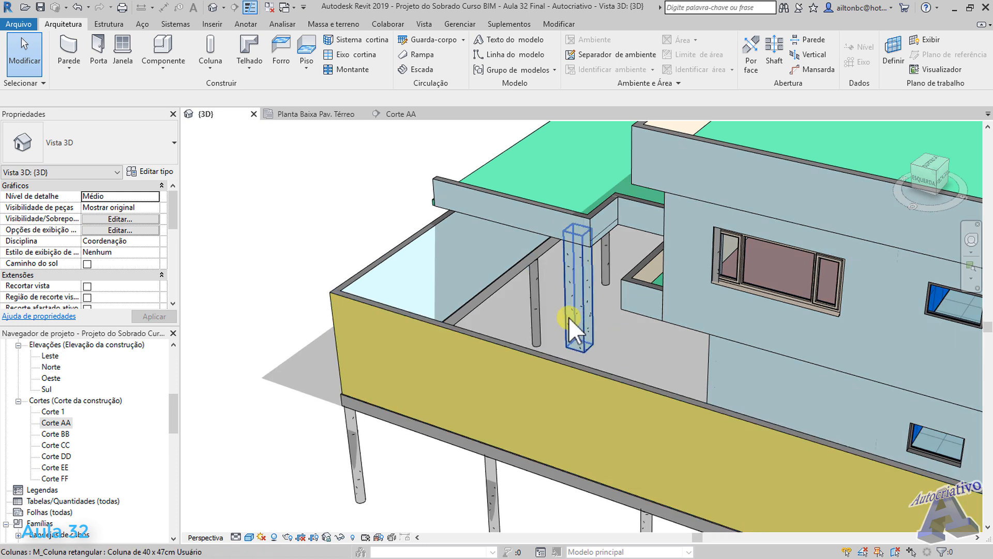
{"action": "middle_click_drag", "start_coordinate": [618, 325], "coordinate": [592, 362]}
{"action": "scroll", "coordinate": [586, 363], "scroll_direction": "up", "scroll_amount": 1}
{"action": "scroll", "coordinate": [586, 363], "scroll_direction": "up", "scroll_amount": 2}
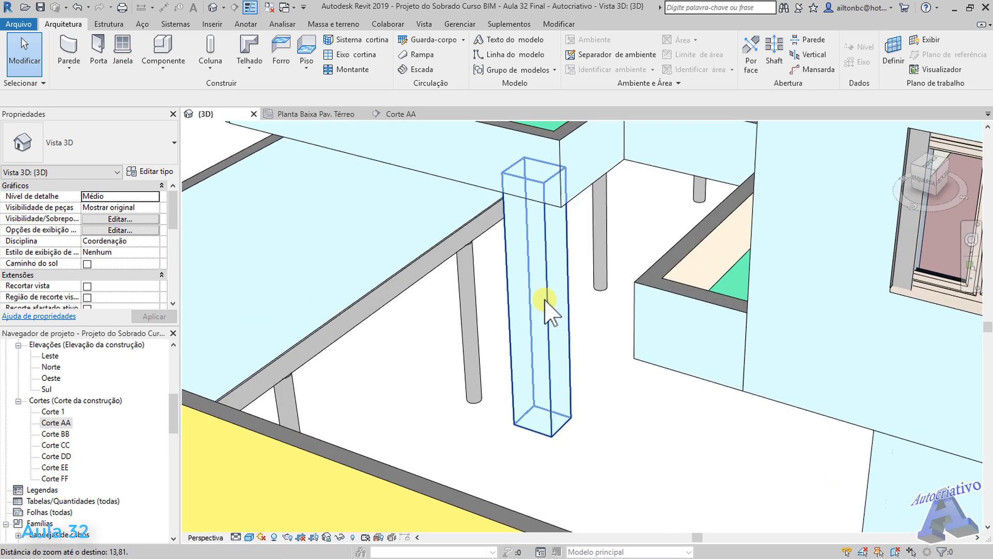
{"action": "scroll", "coordinate": [555, 269], "scroll_direction": "up", "scroll_amount": 2}
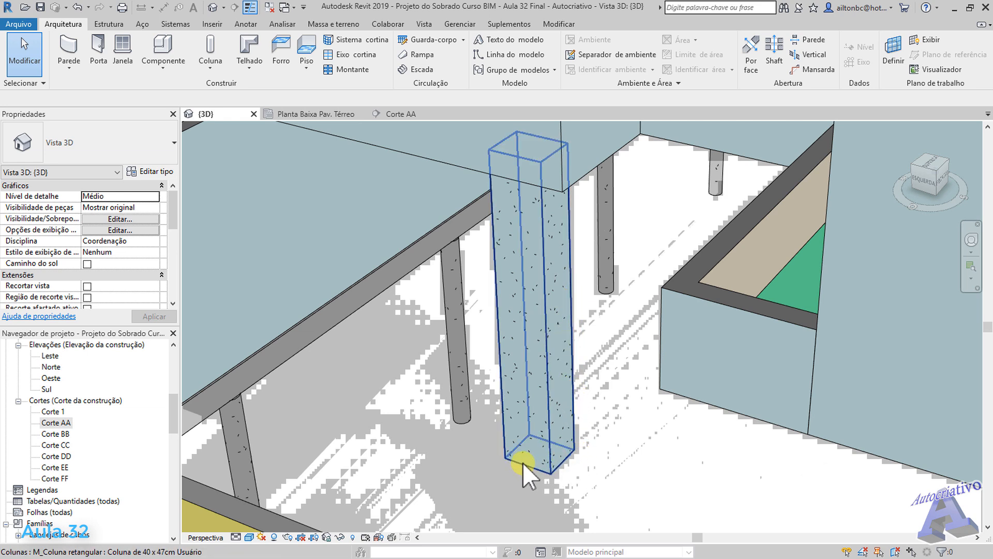
{"action": "middle_click_drag", "start_coordinate": [537, 288], "coordinate": [603, 384], "text": "shift"}
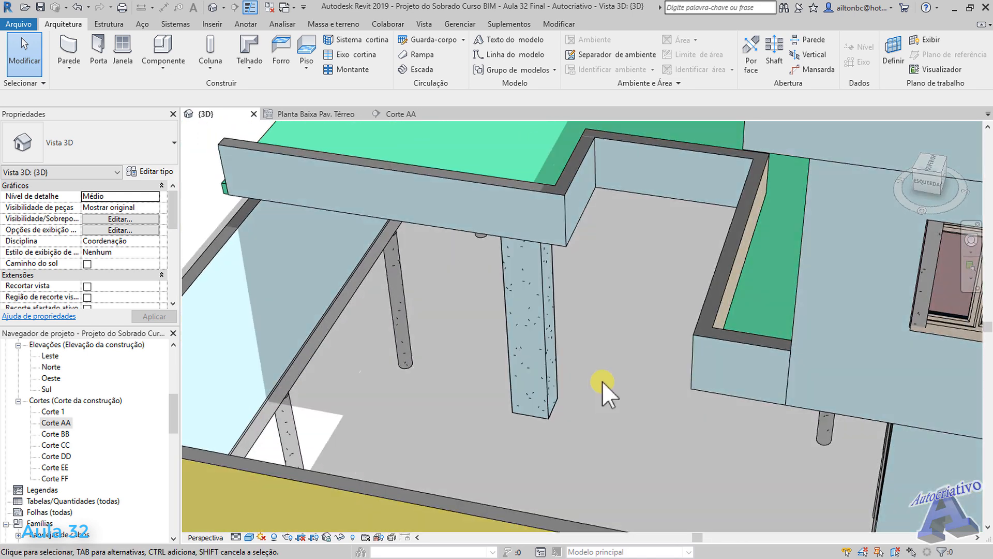
In the Planta Baixa Pav. Térreo view, join the 0,395 x 0,465 structural column with the surrounding 40 x 47 cm architectural column
{"action": "left_click", "coordinate": [340, 115]}
{"action": "scroll", "coordinate": [439, 230], "scroll_direction": "down", "scroll_amount": 3}
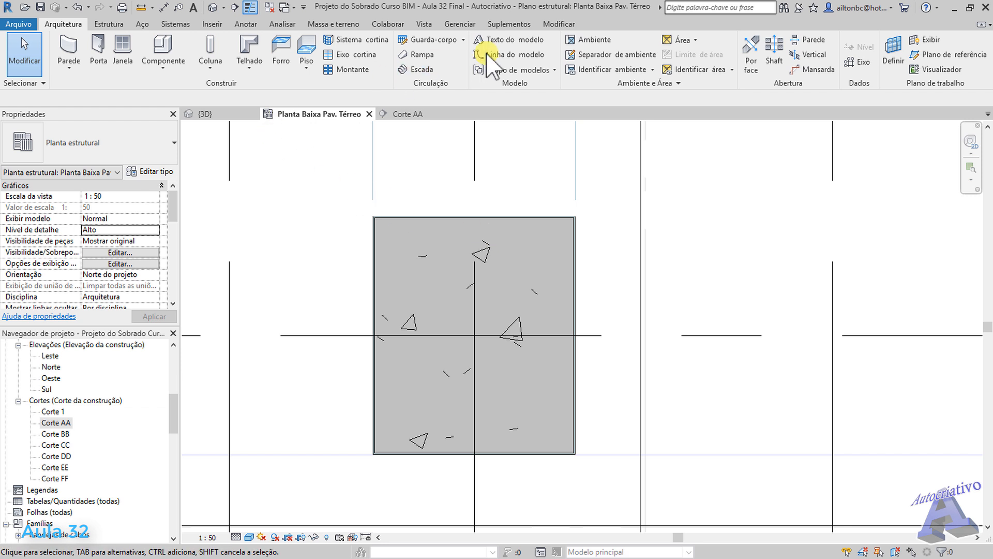
{"action": "left_click", "coordinate": [558, 24]}
{"action": "scroll", "coordinate": [575, 217], "scroll_direction": "up", "scroll_amount": 5}
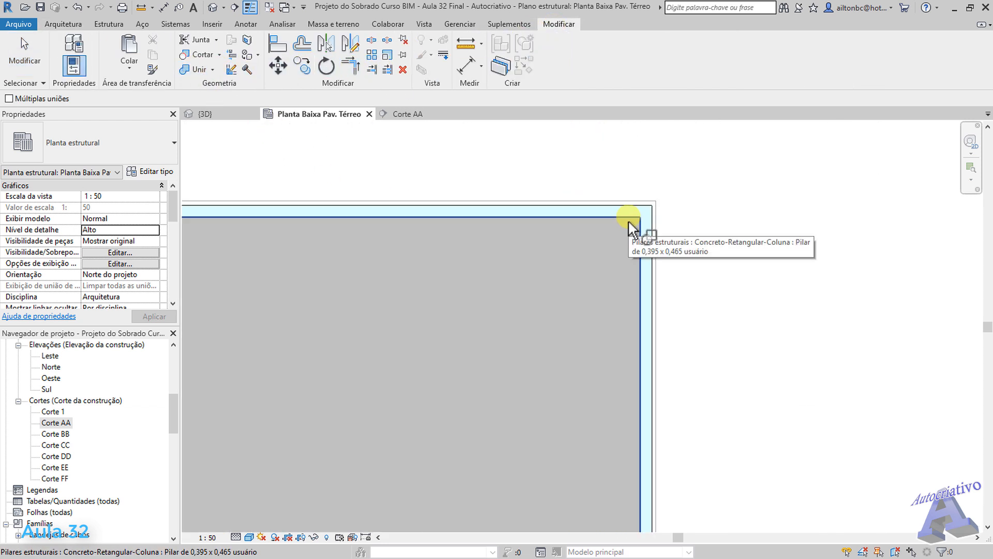
{"action": "left_click", "coordinate": [633, 223]}
{"action": "left_click", "coordinate": [652, 224]}
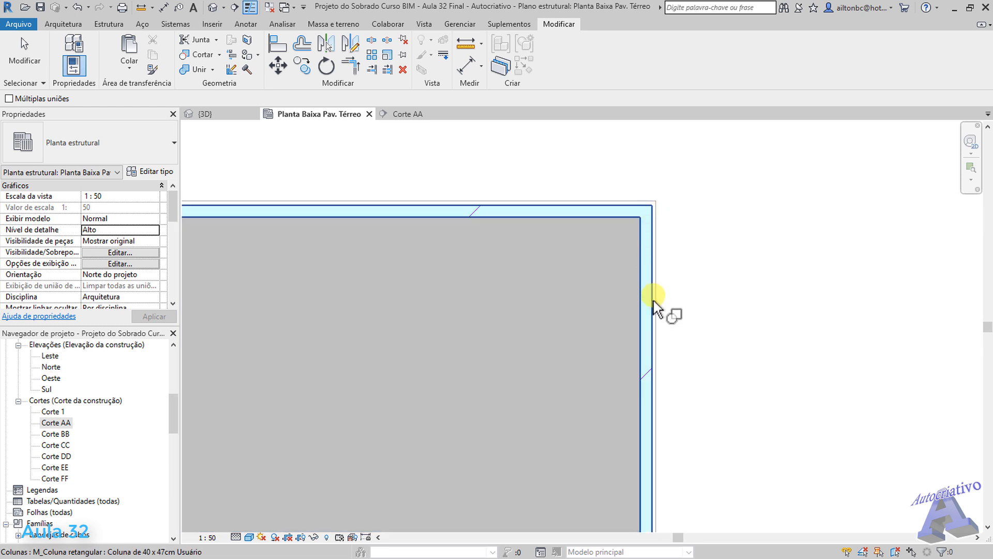
{"action": "scroll", "coordinate": [659, 309], "scroll_direction": "down", "scroll_amount": 1}
{"action": "key", "text": "Escape"}
{"action": "scroll", "coordinate": [587, 284], "scroll_direction": "down", "scroll_amount": 5}
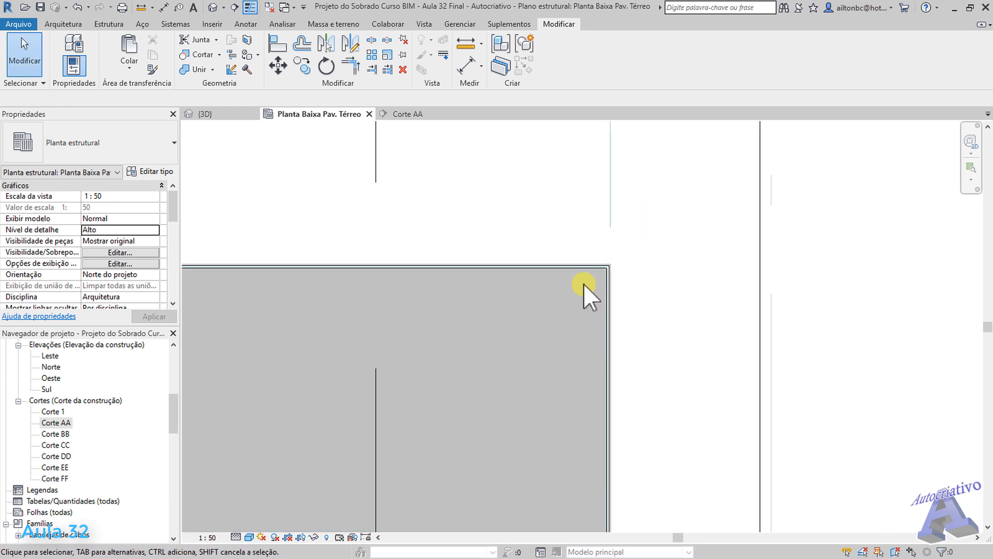
Assign the structural material -Concreto, Moldado no local - Usuário to the 0,395 x 0,465 structural column
{"action": "middle_click_drag", "start_coordinate": [547, 306], "coordinate": [572, 275]}
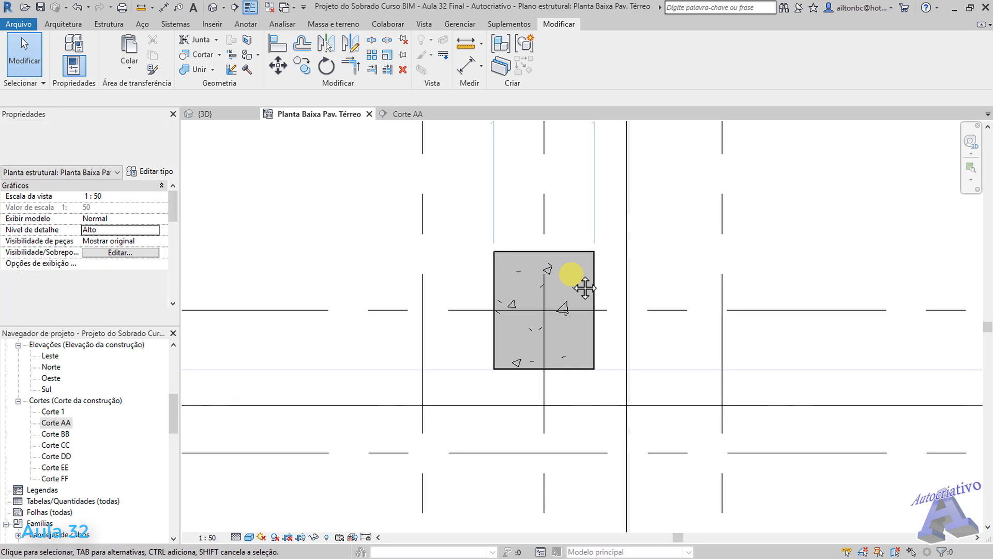
{"action": "scroll", "coordinate": [572, 282], "scroll_direction": "down", "scroll_amount": 6}
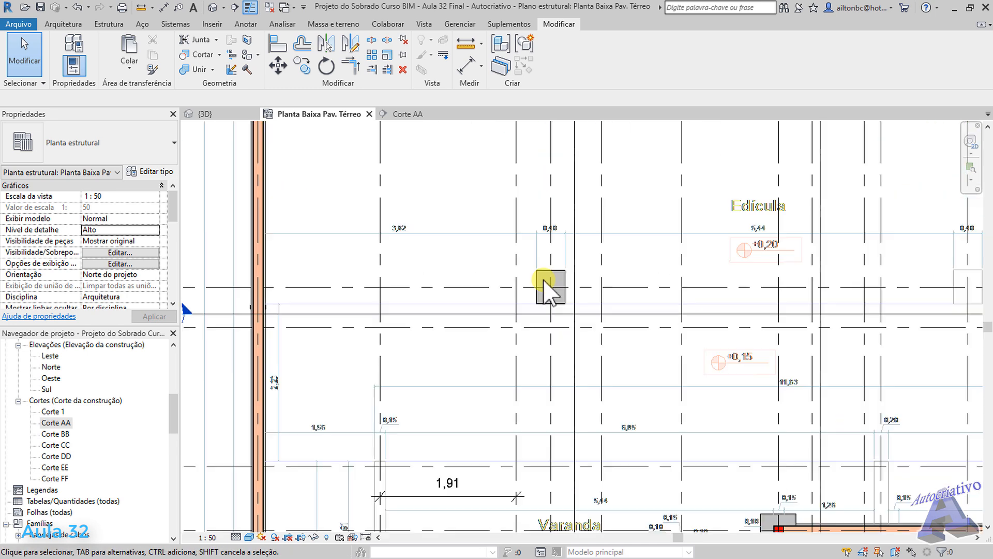
{"action": "scroll", "coordinate": [564, 285], "scroll_direction": "up", "scroll_amount": 2}
{"action": "scroll", "coordinate": [561, 284], "scroll_direction": "up", "scroll_amount": 8}
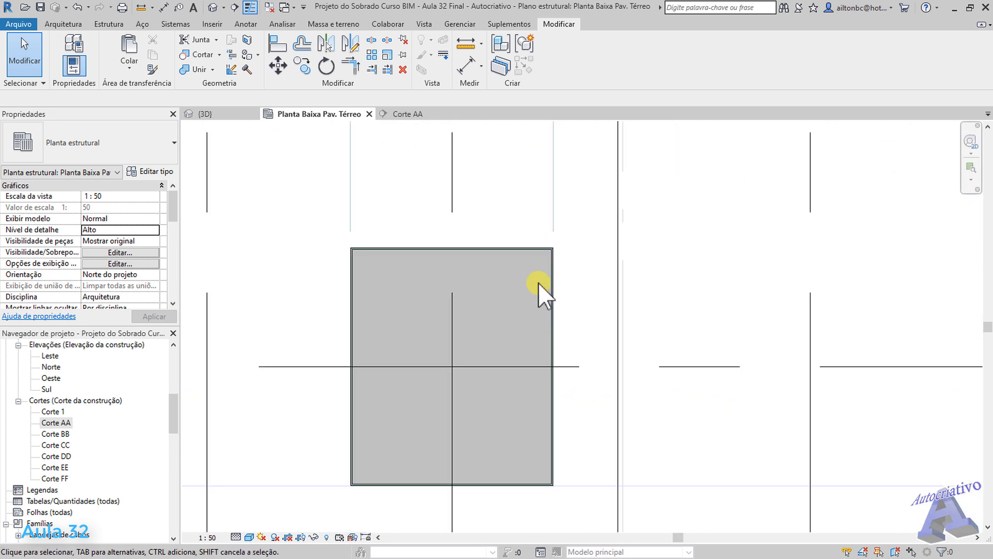
{"action": "left_click", "coordinate": [538, 250]}
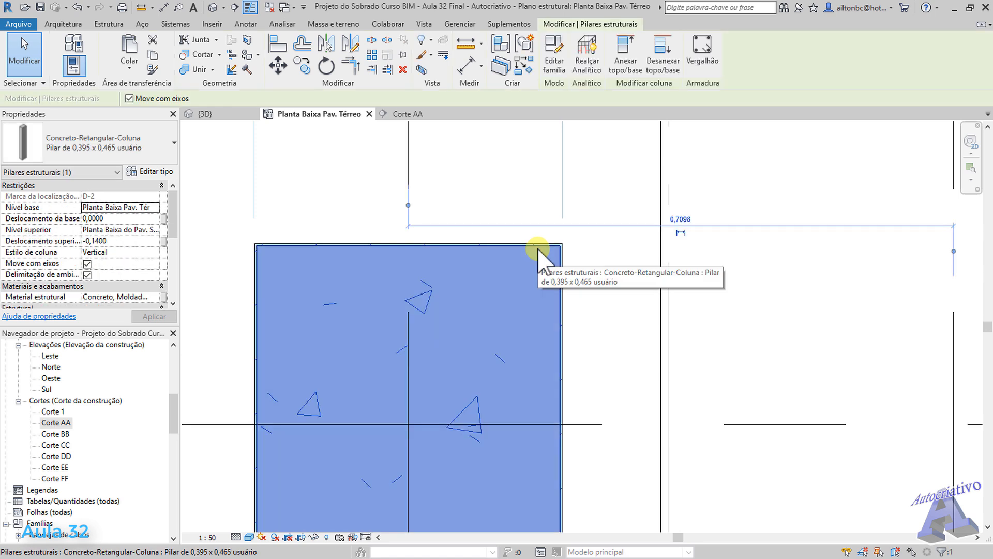
{"action": "scroll", "coordinate": [538, 251], "scroll_direction": "up", "scroll_amount": 2}
{"action": "left_click", "coordinate": [158, 172]}
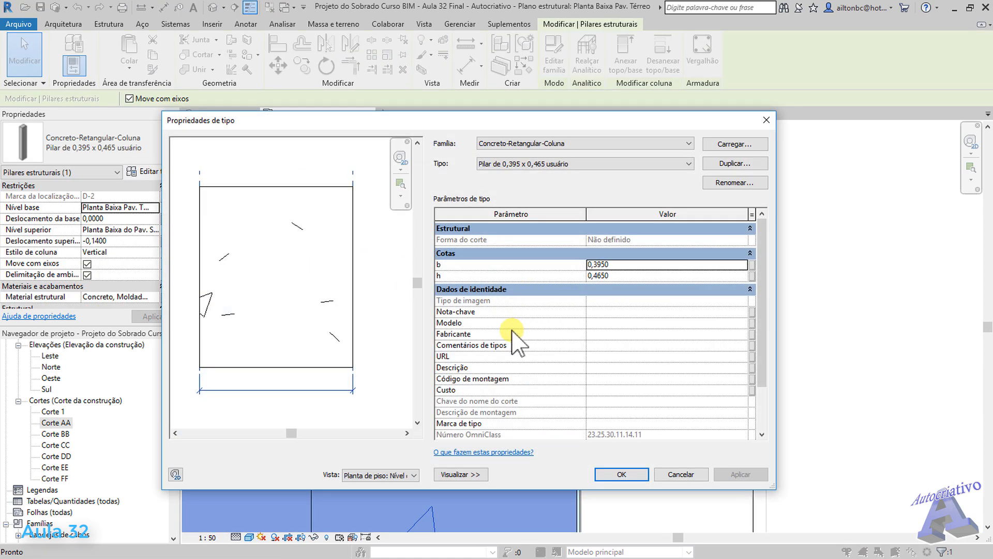
{"action": "left_click", "coordinate": [682, 474]}
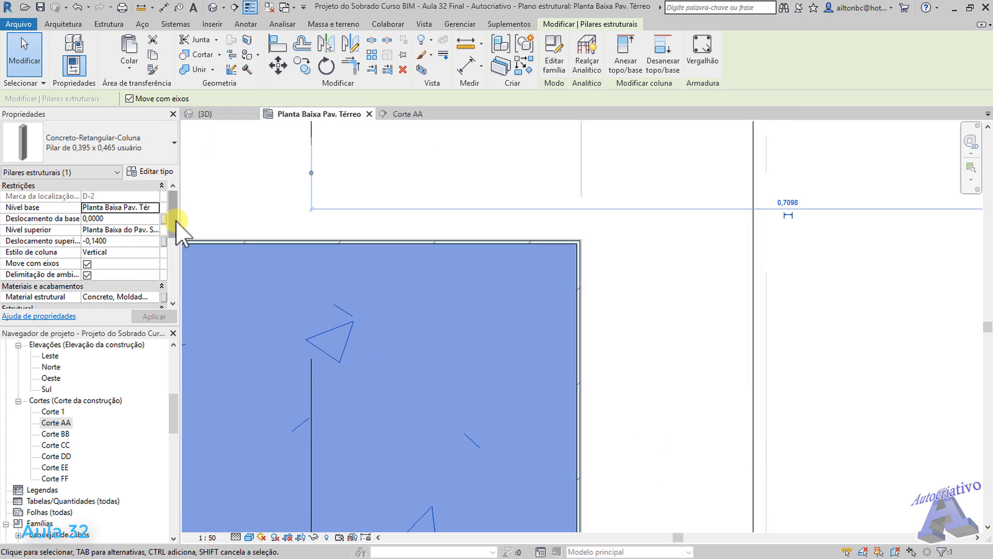
{"action": "scroll", "coordinate": [166, 232], "scroll_direction": "down", "scroll_amount": 3}
{"action": "left_click", "coordinate": [155, 241]}
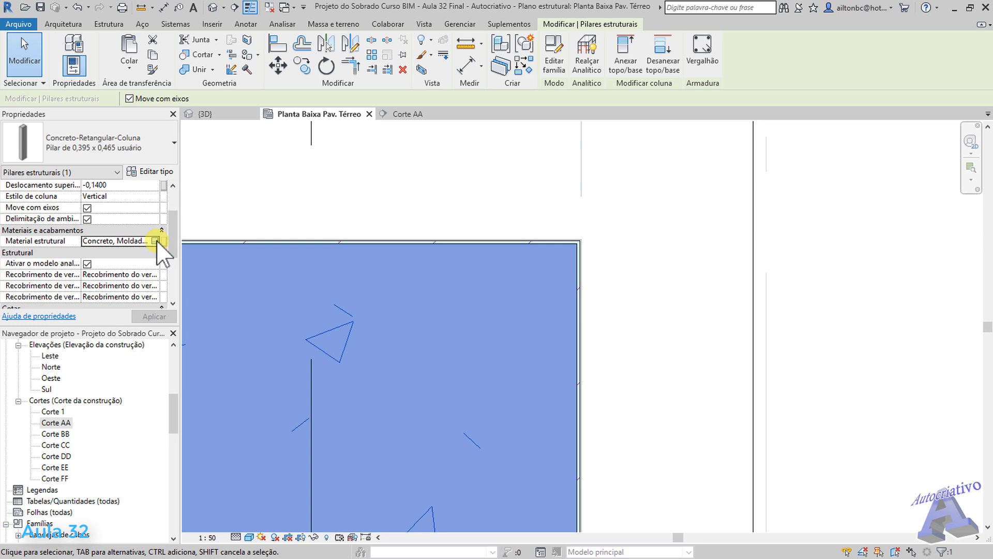
{"action": "left_click", "coordinate": [155, 241]}
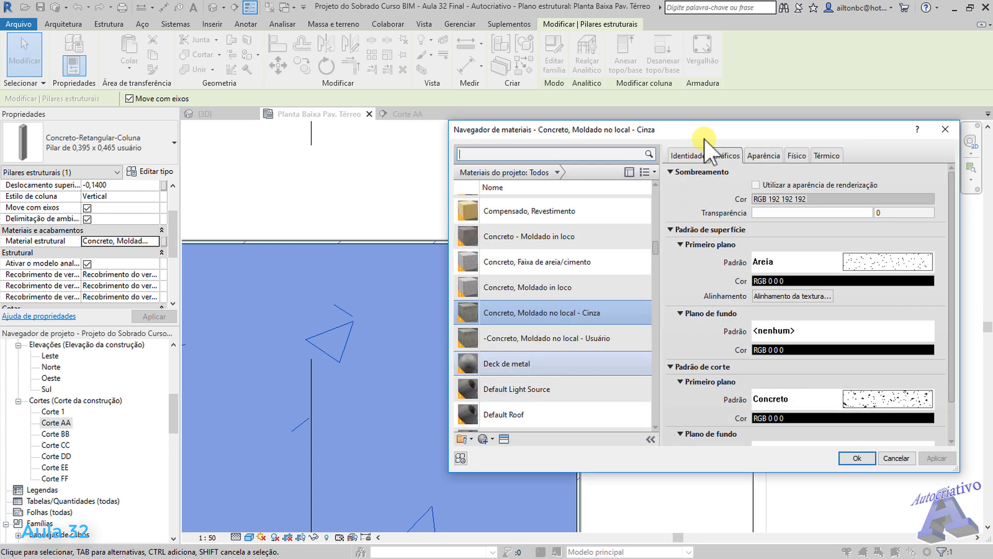
{"action": "left_click_drag", "start_coordinate": [703, 132], "coordinate": [585, 131]}
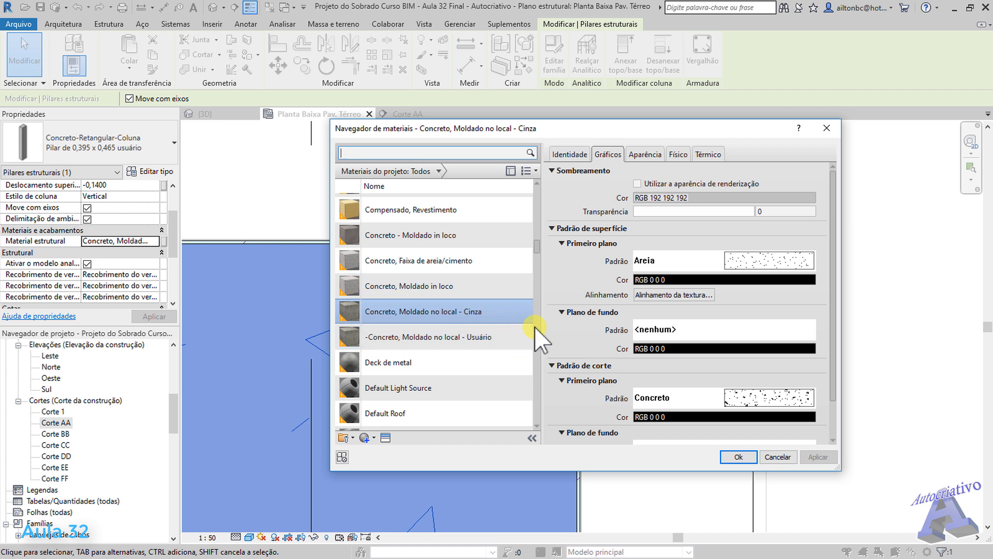
{"action": "left_click", "coordinate": [522, 336]}
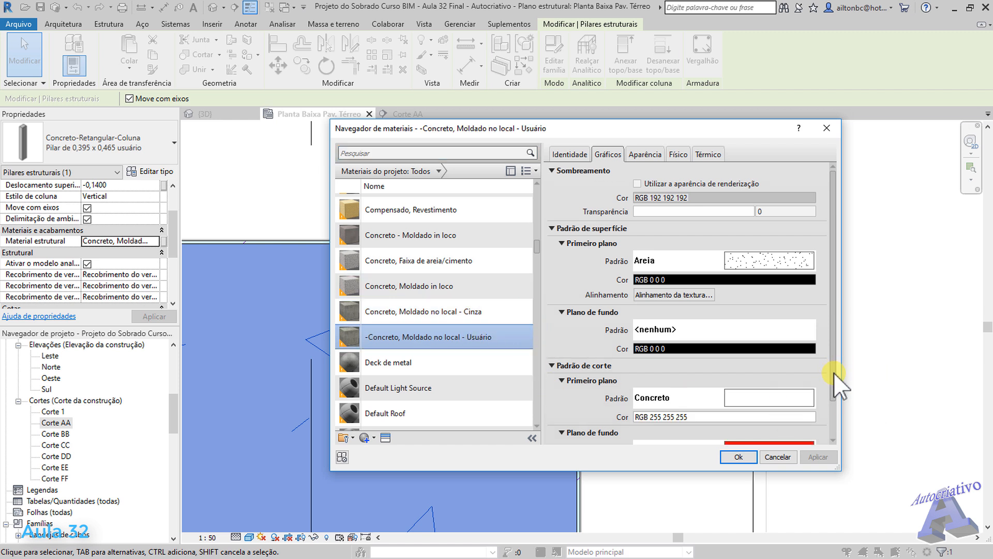
{"action": "left_click_drag", "start_coordinate": [833, 373], "coordinate": [827, 406]}
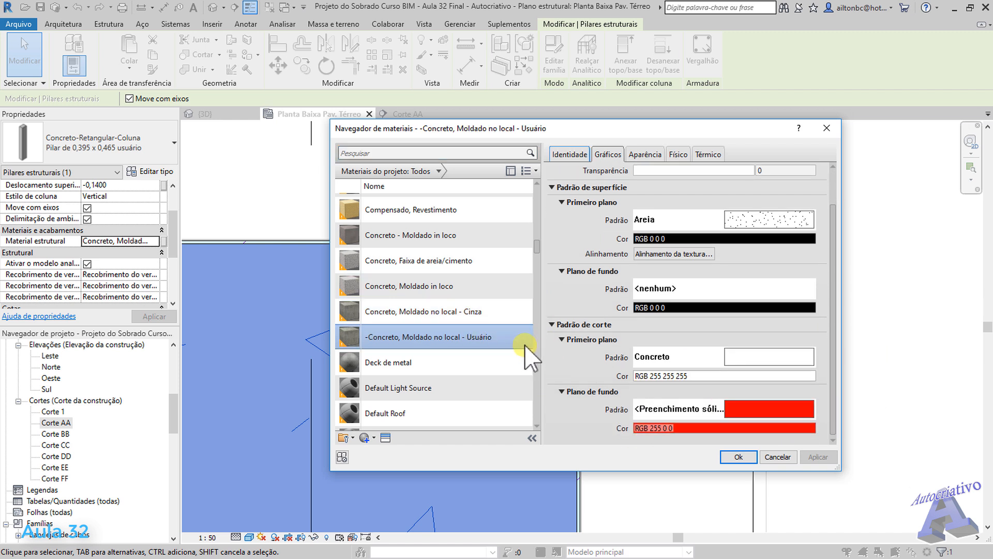
{"action": "left_click", "coordinate": [740, 457]}
{"action": "left_click", "coordinate": [667, 436]}
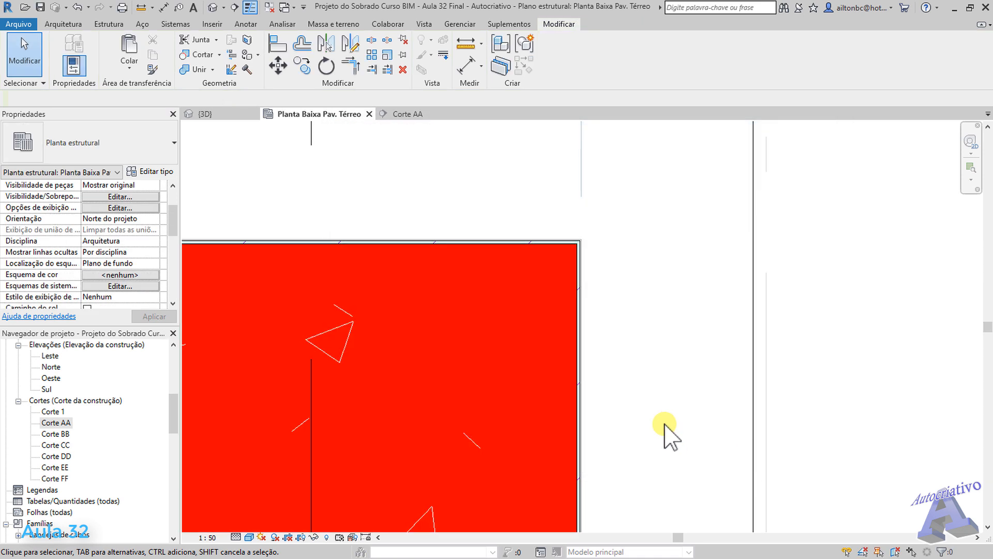
Examine the finished column and the second 0,40 column outline along grid 2 in the Edícula
{"action": "scroll", "coordinate": [663, 401], "scroll_direction": "up", "scroll_amount": 3}
{"action": "scroll", "coordinate": [662, 398], "scroll_direction": "down", "scroll_amount": 8}
{"action": "middle_click_drag", "start_coordinate": [664, 396], "coordinate": [536, 178]}
{"action": "scroll", "coordinate": [583, 238], "scroll_direction": "down", "scroll_amount": 2}
{"action": "middle_click_drag", "start_coordinate": [580, 278], "coordinate": [546, 366]}
{"action": "scroll", "coordinate": [737, 267], "scroll_direction": "up", "scroll_amount": 6}
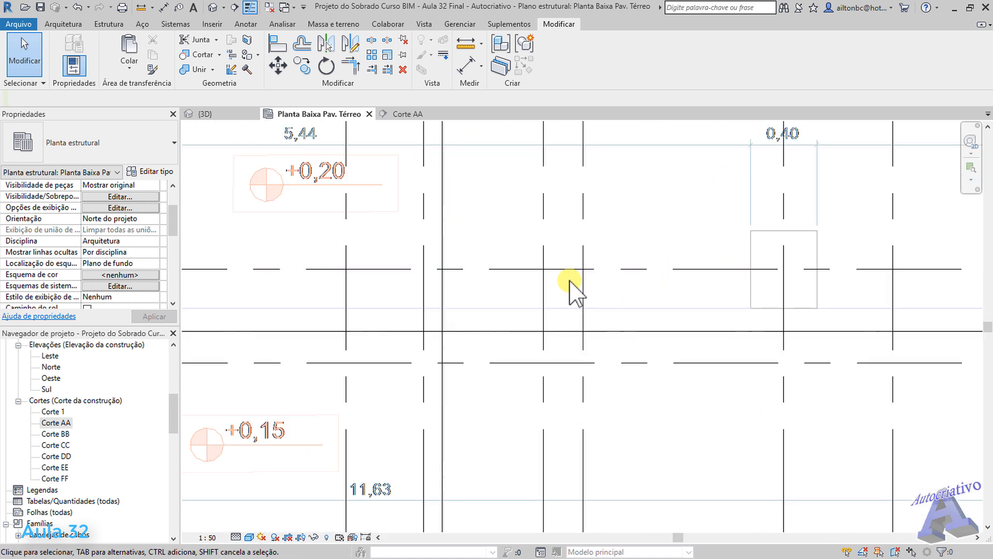
{"action": "middle_click_drag", "start_coordinate": [519, 281], "coordinate": [851, 294]}
{"action": "scroll", "coordinate": [544, 299], "scroll_direction": "up", "scroll_amount": 1}
{"action": "middle_click_drag", "start_coordinate": [544, 300], "coordinate": [959, 316]}
{"action": "scroll", "coordinate": [517, 259], "scroll_direction": "down", "scroll_amount": 1}
{"action": "scroll", "coordinate": [470, 253], "scroll_direction": "up", "scroll_amount": 4}
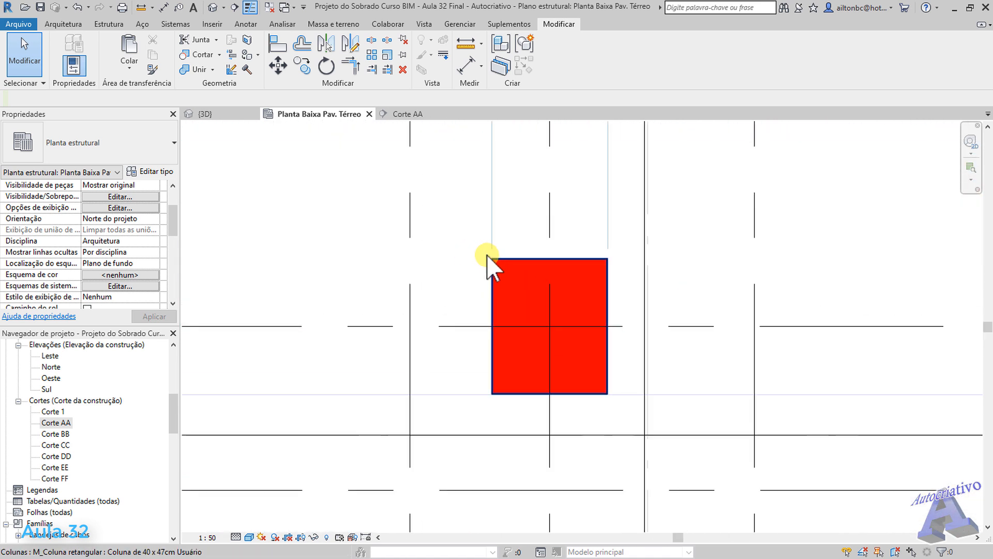
Copy the architectural and structural column pair from its grid intersection to the K-2 intersection at the second column outline
{"action": "left_click_drag", "start_coordinate": [468, 235], "coordinate": [620, 403]}
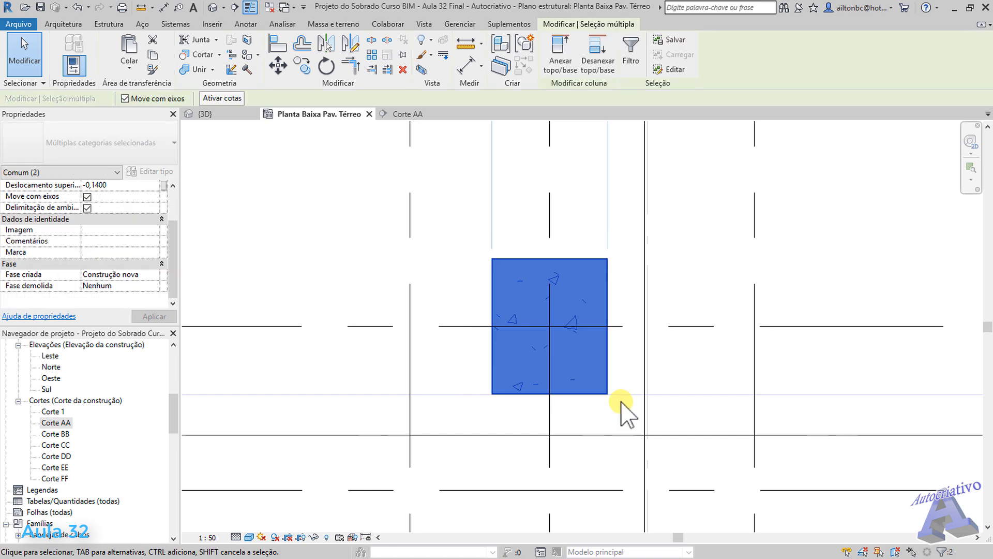
{"action": "key", "text": "c"}
{"action": "key", "text": "o"}
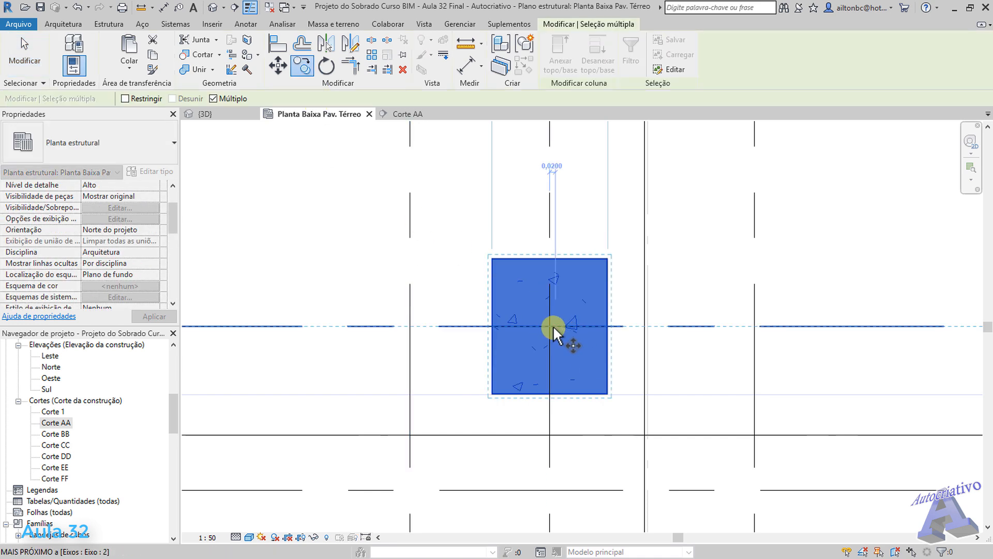
{"action": "left_click", "coordinate": [550, 325]}
{"action": "scroll", "coordinate": [682, 337], "scroll_direction": "down", "scroll_amount": 1}
{"action": "scroll", "coordinate": [704, 335], "scroll_direction": "down", "scroll_amount": 3}
{"action": "middle_click_drag", "start_coordinate": [831, 350], "coordinate": [350, 328]}
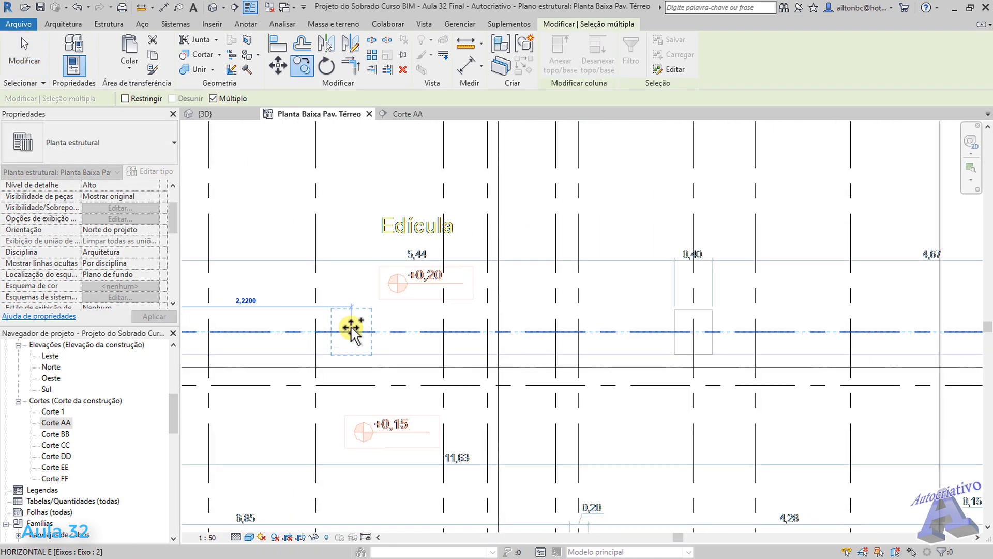
{"action": "scroll", "coordinate": [755, 341], "scroll_direction": "up", "scroll_amount": 4}
{"action": "scroll", "coordinate": [745, 326], "scroll_direction": "up", "scroll_amount": 2}
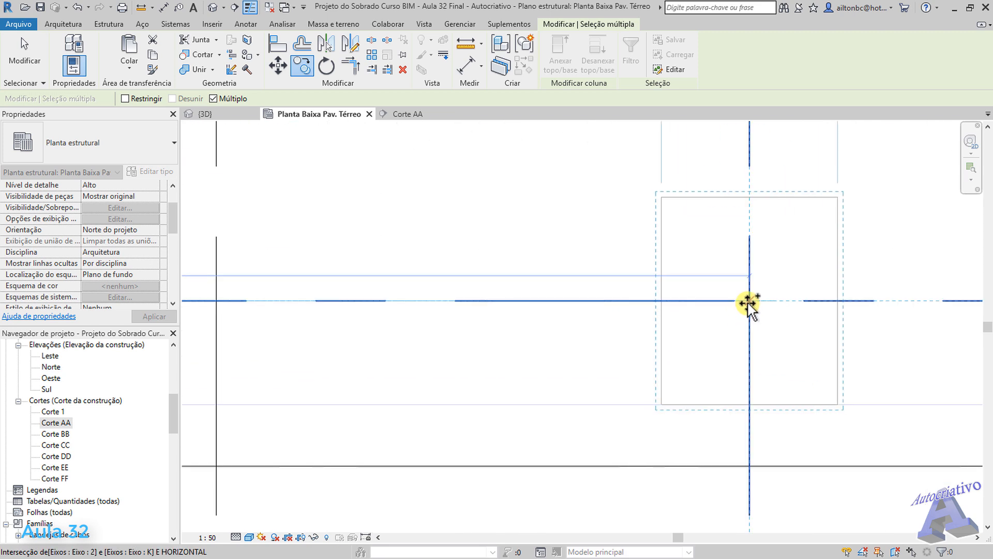
{"action": "left_click", "coordinate": [750, 304]}
{"action": "scroll", "coordinate": [600, 328], "scroll_direction": "down", "scroll_amount": 8}
{"action": "key", "text": "Escape"}
{"action": "key", "text": "Escape"}
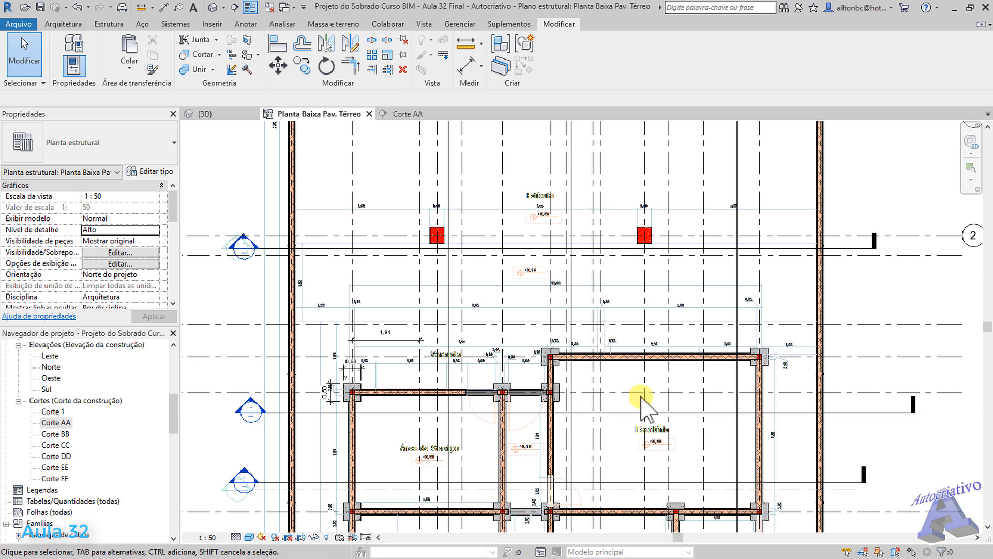
Set the discipline of the Planta Baixa Pav. Térreo structural plan view to Estrutural
{"action": "middle_click_drag", "start_coordinate": [643, 405], "coordinate": [638, 263]}
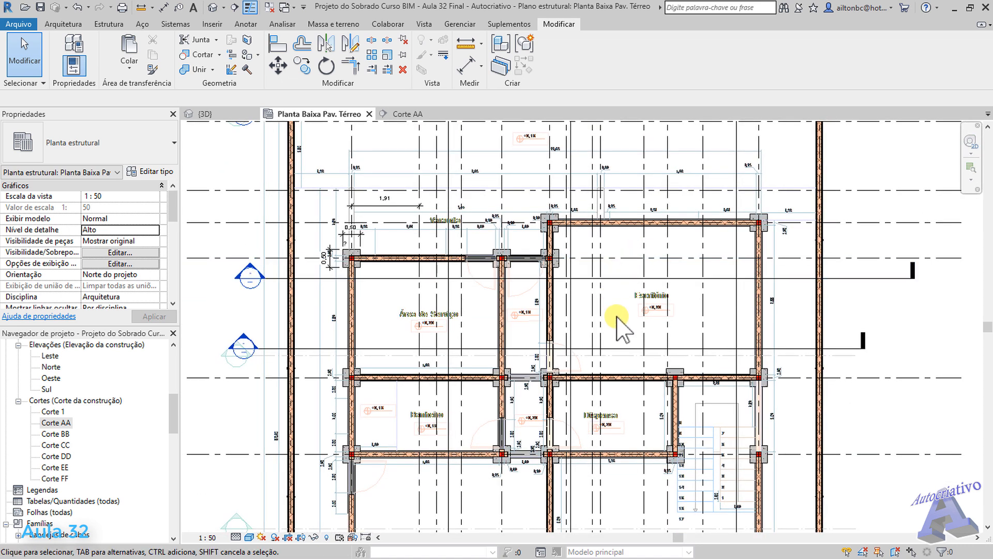
{"action": "middle_click_drag", "start_coordinate": [621, 323], "coordinate": [645, 348]}
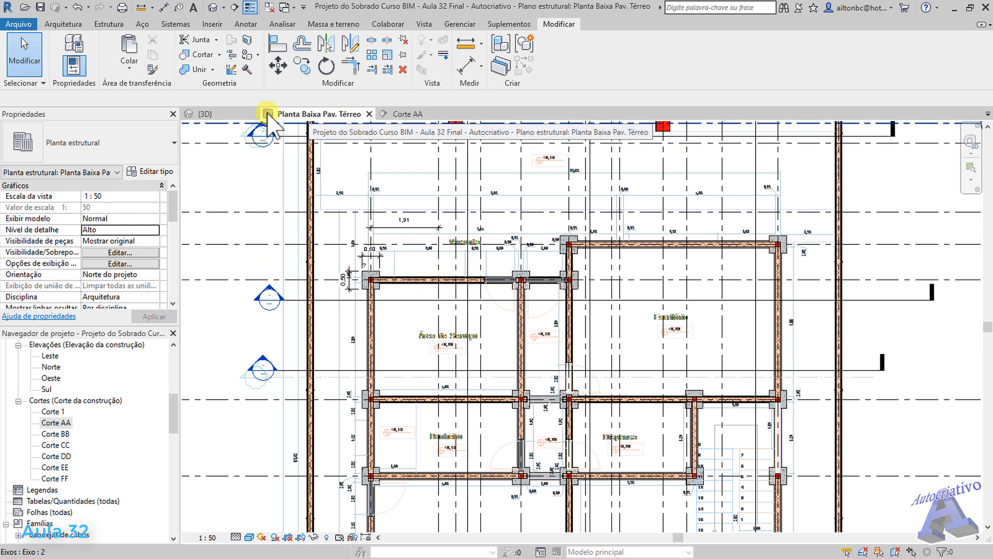
{"action": "left_click_drag", "start_coordinate": [172, 203], "coordinate": [172, 223]}
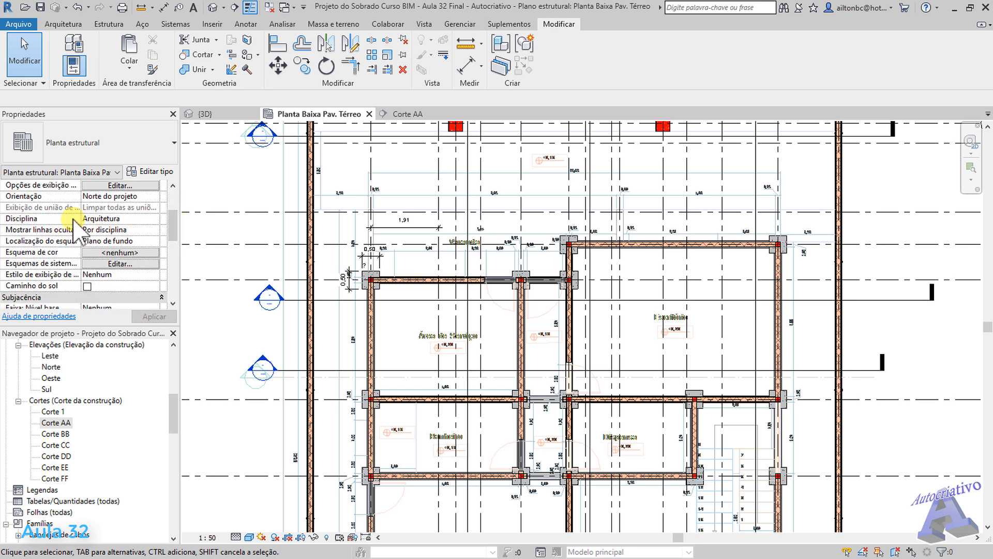
{"action": "left_click", "coordinate": [153, 218]}
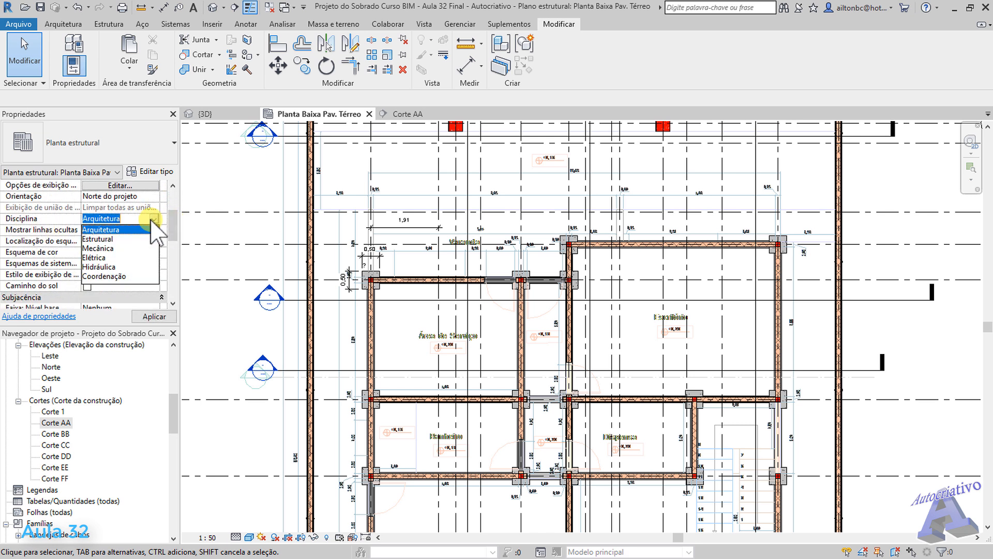
{"action": "left_click", "coordinate": [100, 239]}
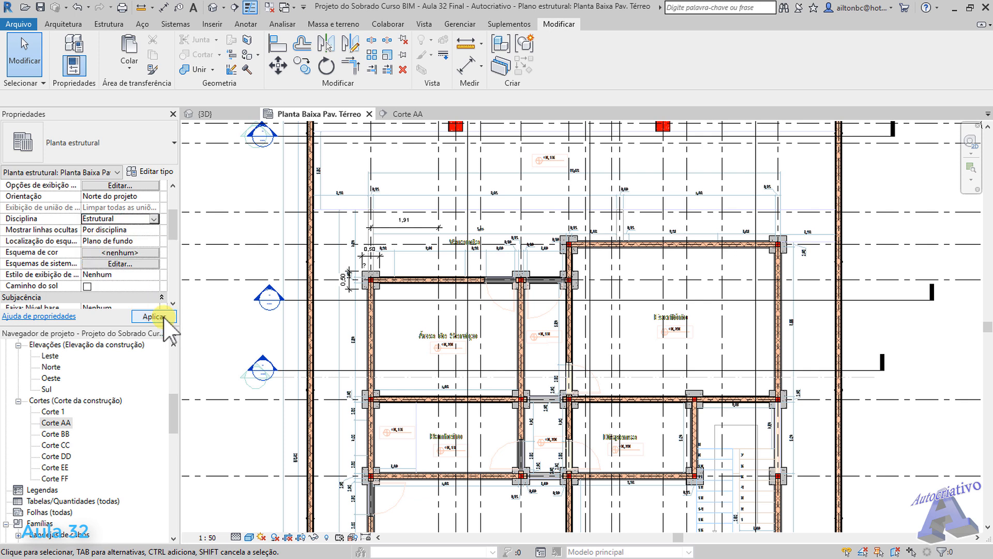
{"action": "left_click", "coordinate": [164, 317]}
Examine the foundation blocks, grade beams and columns around Área de Serviço and Varanda in the plan
{"action": "scroll", "coordinate": [482, 309], "scroll_direction": "up", "scroll_amount": 1}
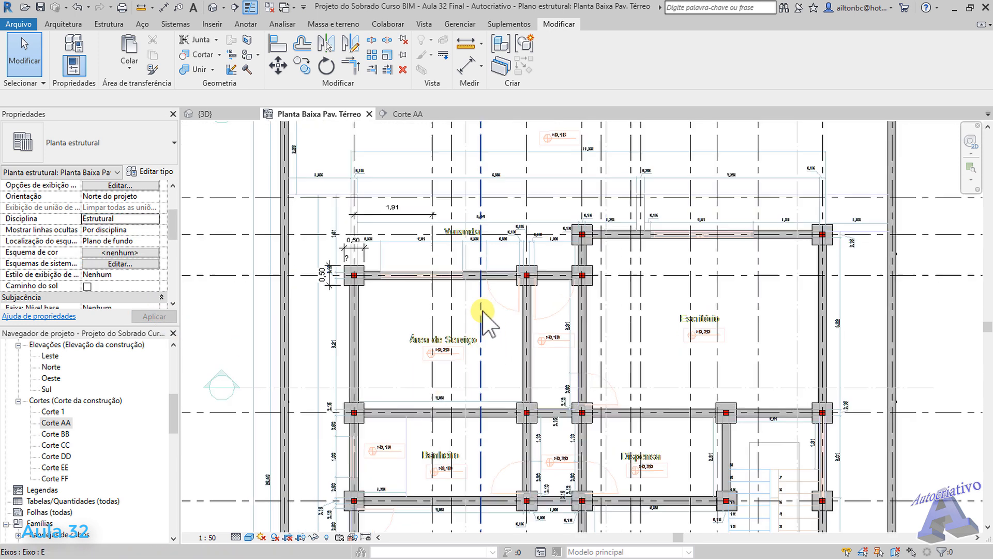
{"action": "scroll", "coordinate": [482, 311], "scroll_direction": "up", "scroll_amount": 3}
{"action": "middle_click_drag", "start_coordinate": [505, 321], "coordinate": [467, 387]}
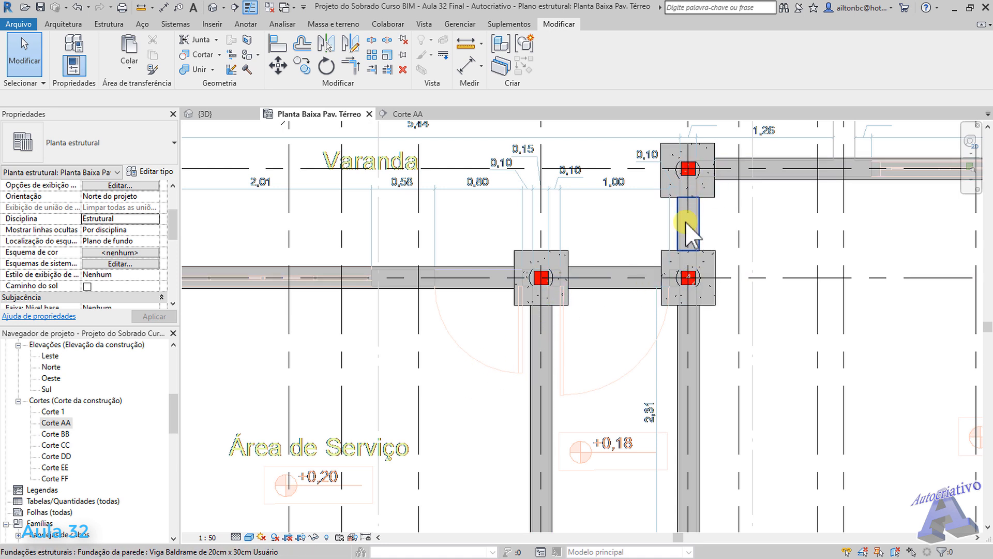
{"action": "scroll", "coordinate": [685, 222], "scroll_direction": "down", "scroll_amount": 5}
{"action": "middle_click_drag", "start_coordinate": [623, 303], "coordinate": [593, 334]}
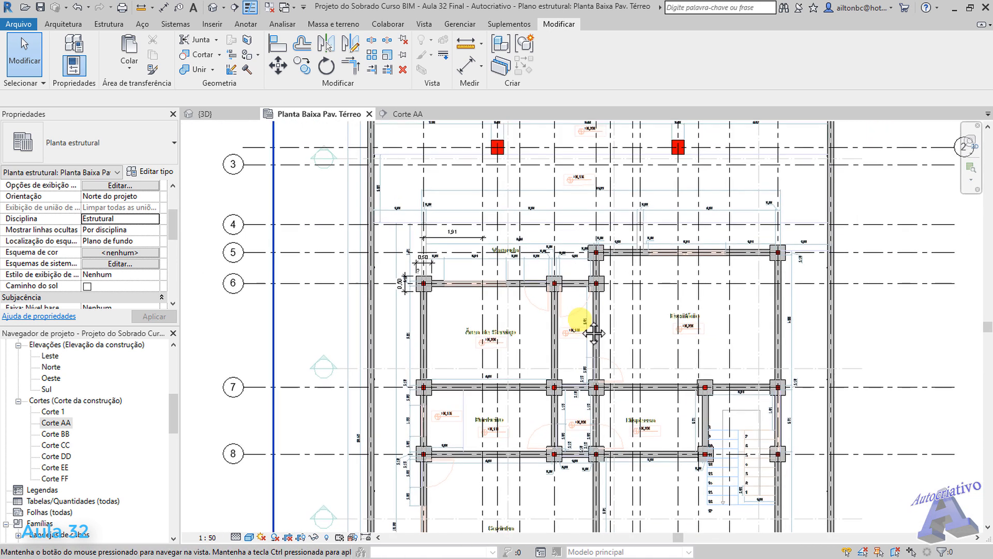
{"action": "scroll", "coordinate": [594, 334], "scroll_direction": "down", "scroll_amount": 1}
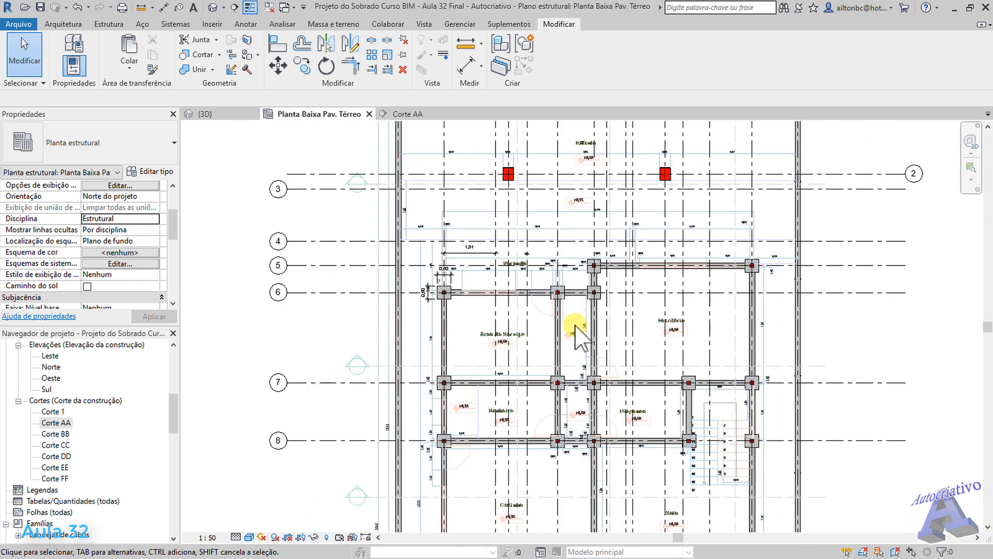
Inspect the foundations from below in the 3D view and check the type properties of a pile group beneath the yellow boundary wall
{"action": "left_click", "coordinate": [230, 115]}
{"action": "scroll", "coordinate": [413, 288], "scroll_direction": "up", "scroll_amount": 2}
{"action": "middle_click_drag", "start_coordinate": [400, 300], "coordinate": [580, 305], "text": "shift"}
{"action": "mouse_move", "coordinate": [580, 305]}
{"action": "middle_mouse_down"}
{"action": "mouse_move", "coordinate": [465, 347]}
{"action": "mouse_move", "coordinate": [598, 181]}
{"action": "mouse_move", "coordinate": [581, 395]}
{"action": "mouse_move", "coordinate": [626, 201]}
{"action": "mouse_move", "coordinate": [608, 184]}
{"action": "mouse_move", "coordinate": [566, 317]}
{"action": "mouse_move", "coordinate": [578, 286]}
{"action": "middle_mouse_up"}
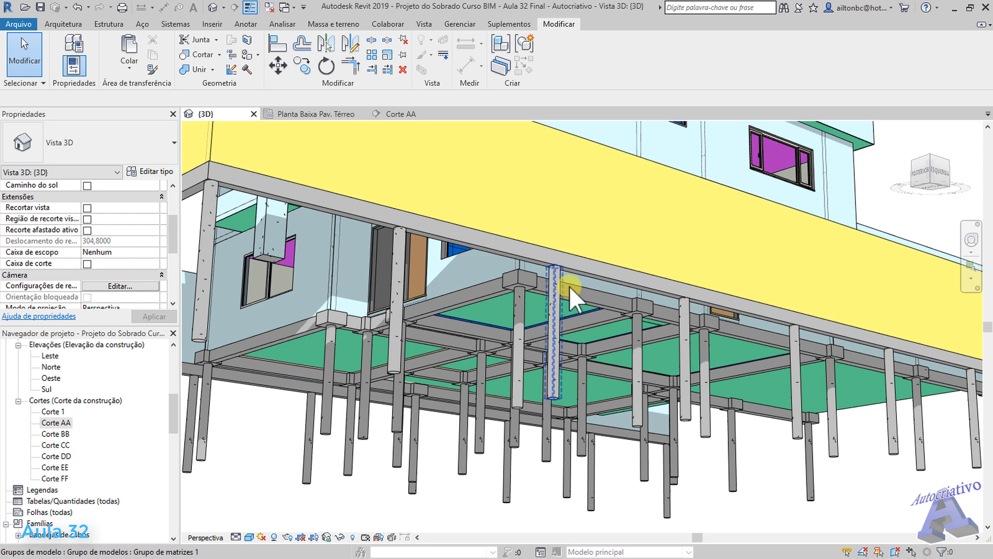
{"action": "middle_click_drag", "start_coordinate": [569, 287], "coordinate": [598, 428], "text": "shift"}
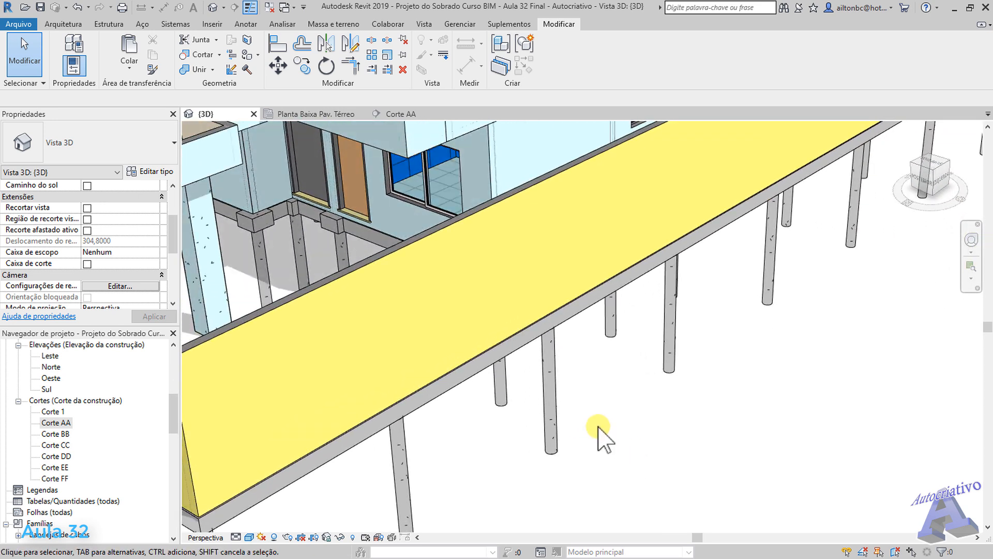
{"action": "left_click", "coordinate": [551, 389]}
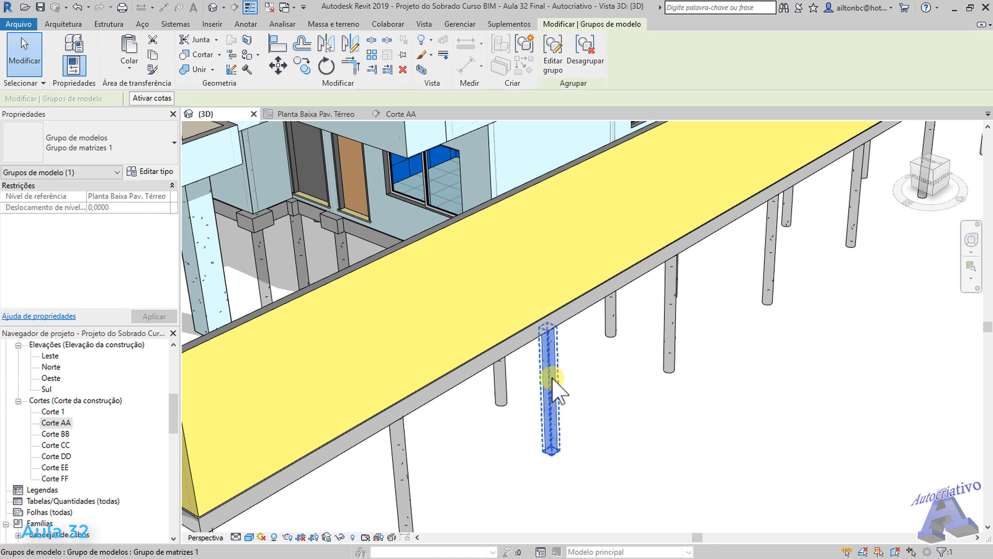
{"action": "left_click", "coordinate": [151, 172]}
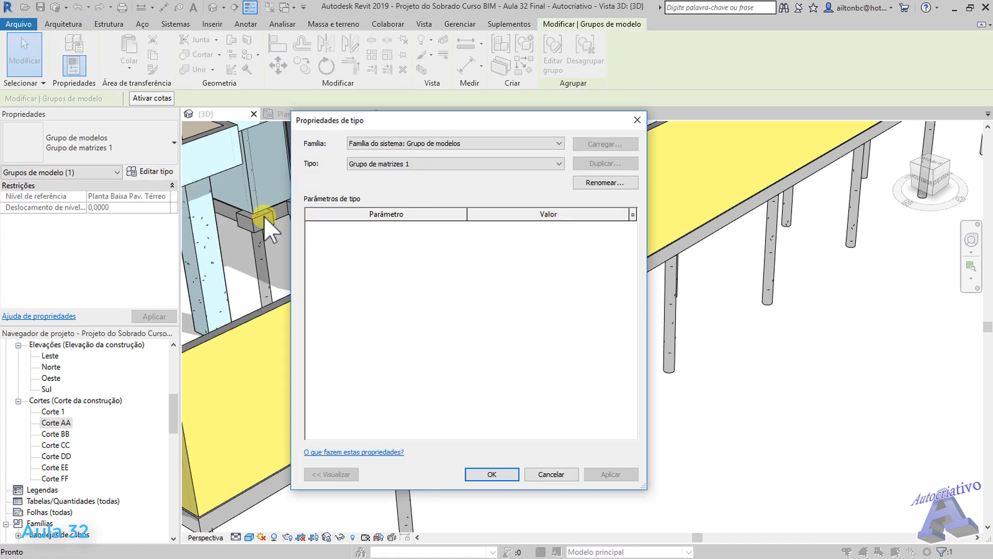
{"action": "left_click", "coordinate": [551, 473]}
Check the type properties of the concrete pile under the foundation block at the house's corner, and review the whole house in 3D
{"action": "middle_click_drag", "start_coordinate": [551, 471], "coordinate": [492, 401], "text": "shift"}
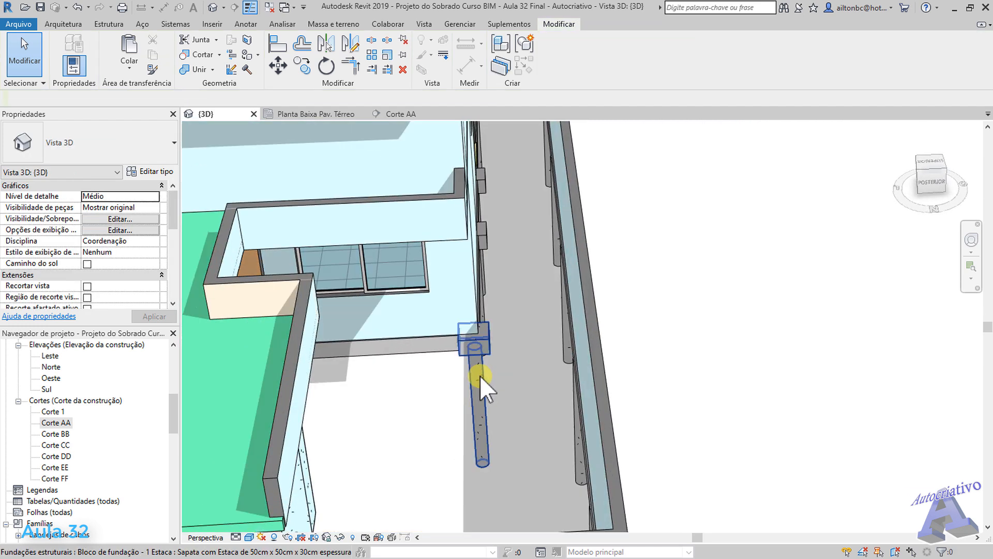
{"action": "scroll", "coordinate": [480, 375], "scroll_direction": "up", "scroll_amount": 1}
{"action": "left_click", "coordinate": [480, 375]}
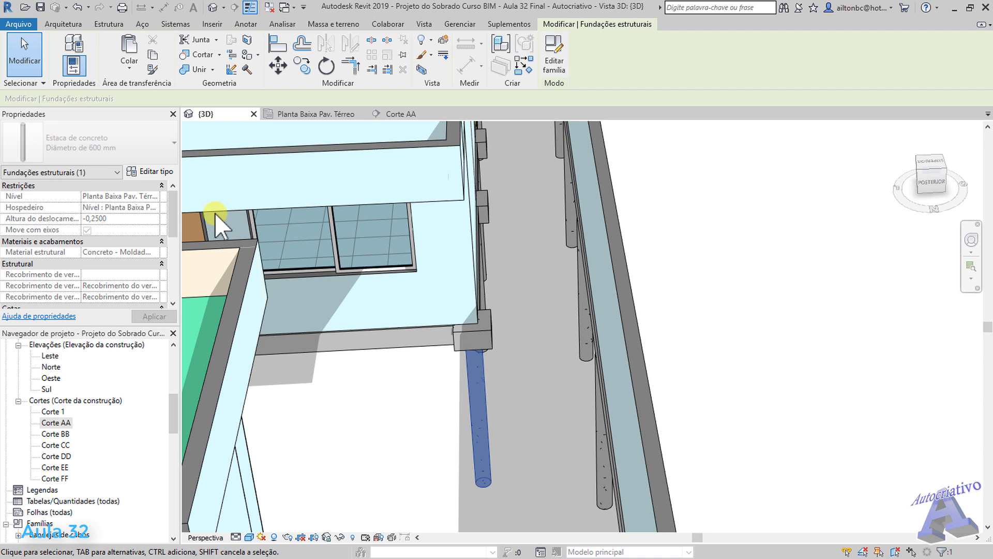
{"action": "left_click", "coordinate": [170, 176]}
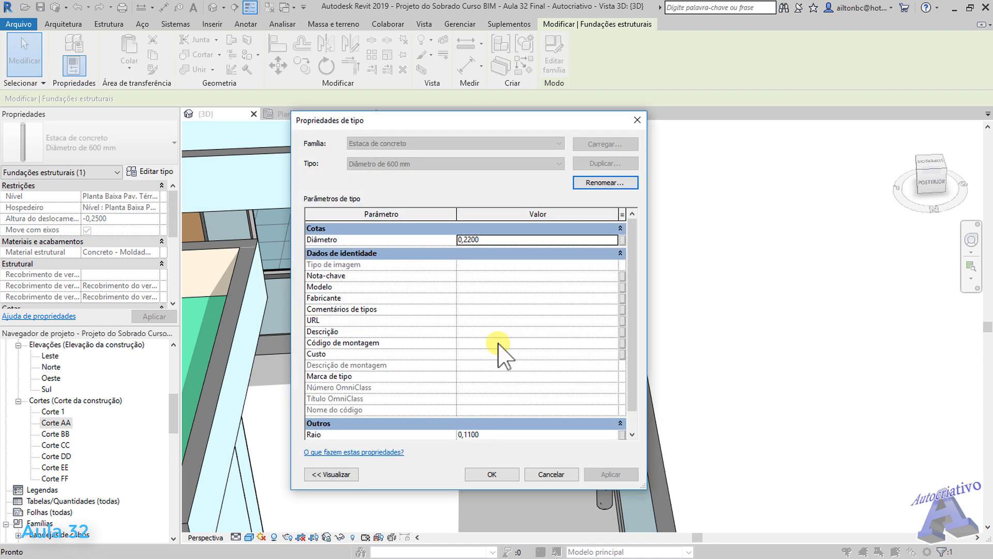
{"action": "left_click", "coordinate": [552, 472]}
{"action": "left_click", "coordinate": [807, 455]}
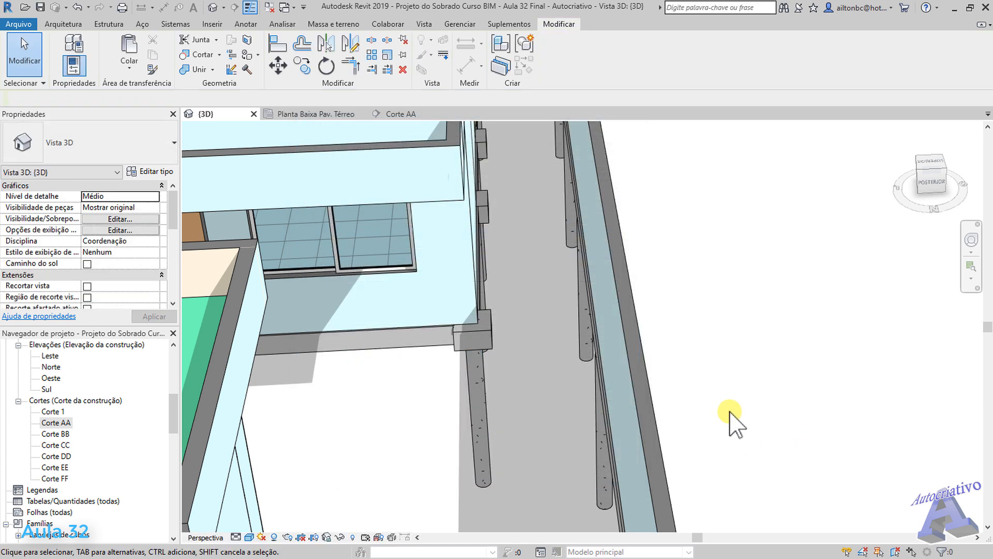
{"action": "scroll", "coordinate": [732, 415], "scroll_direction": "up", "scroll_amount": 2}
{"action": "mouse_move", "coordinate": [730, 424]}
{"action": "middle_mouse_down", "text": "shift"}
{"action": "mouse_move", "coordinate": [672, 337]}
{"action": "mouse_move", "coordinate": [644, 261]}
{"action": "mouse_move", "coordinate": [620, 307]}
{"action": "mouse_move", "coordinate": [643, 277]}
{"action": "mouse_move", "coordinate": [705, 264]}
{"action": "mouse_move", "coordinate": [718, 311]}
{"action": "mouse_move", "coordinate": [694, 437]}
{"action": "mouse_move", "coordinate": [641, 433]}
{"action": "mouse_move", "coordinate": [507, 342]}
{"action": "mouse_move", "coordinate": [512, 466]}
{"action": "mouse_move", "coordinate": [743, 455]}
{"action": "mouse_move", "coordinate": [699, 471]}
{"action": "mouse_move", "coordinate": [643, 425]}
{"action": "mouse_move", "coordinate": [783, 398]}
{"action": "mouse_move", "coordinate": [776, 381]}
{"action": "mouse_move", "coordinate": [765, 410]}
{"action": "mouse_move", "coordinate": [740, 417]}
{"action": "mouse_move", "coordinate": [750, 430]}
{"action": "middle_mouse_up", "text": "shift"}
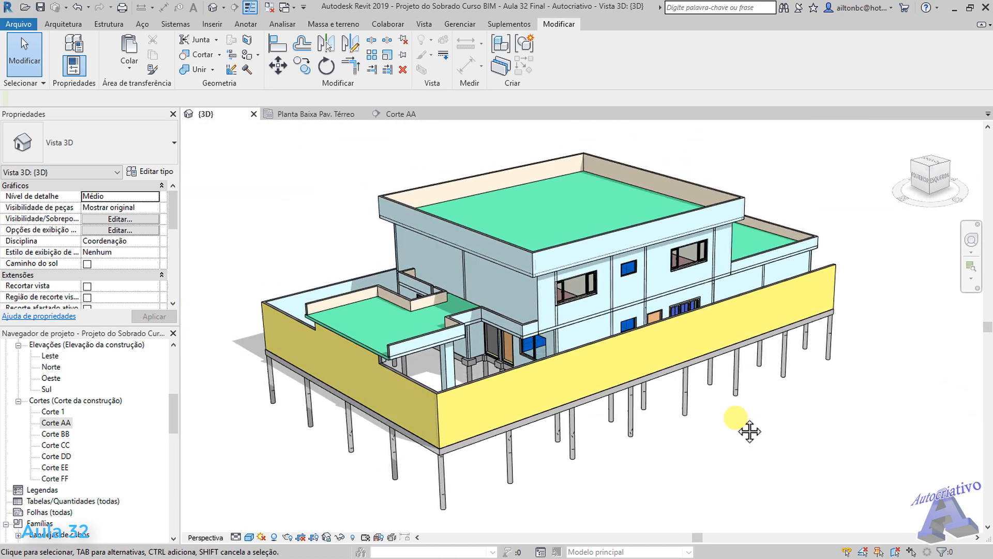